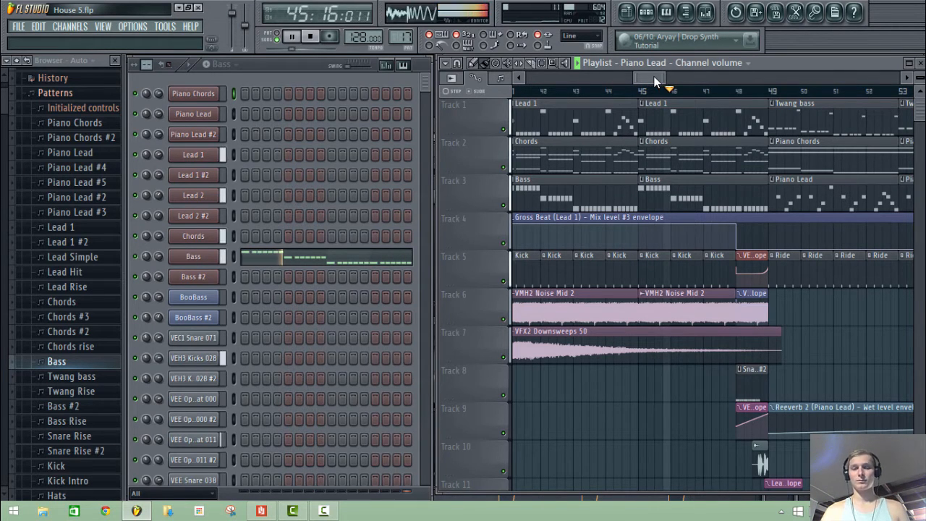
Step: Delete the Twang bass, Piano Chords, Piano Lead and first Ride clips at bar 49, stop playback and undo the last deletion
{"action": "right_click", "coordinate": [784, 119]}
{"action": "right_click", "coordinate": [784, 154]}
{"action": "right_click", "coordinate": [785, 186]}
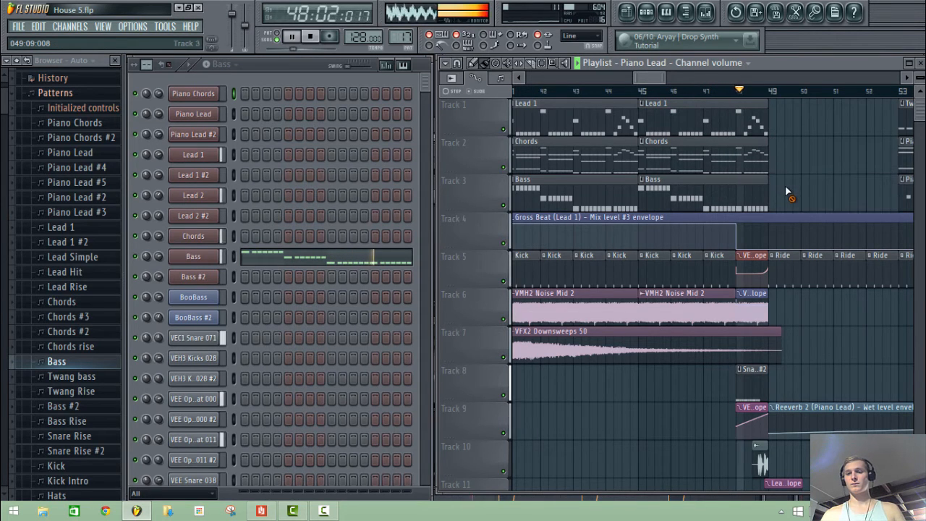
{"action": "right_click", "coordinate": [788, 284]}
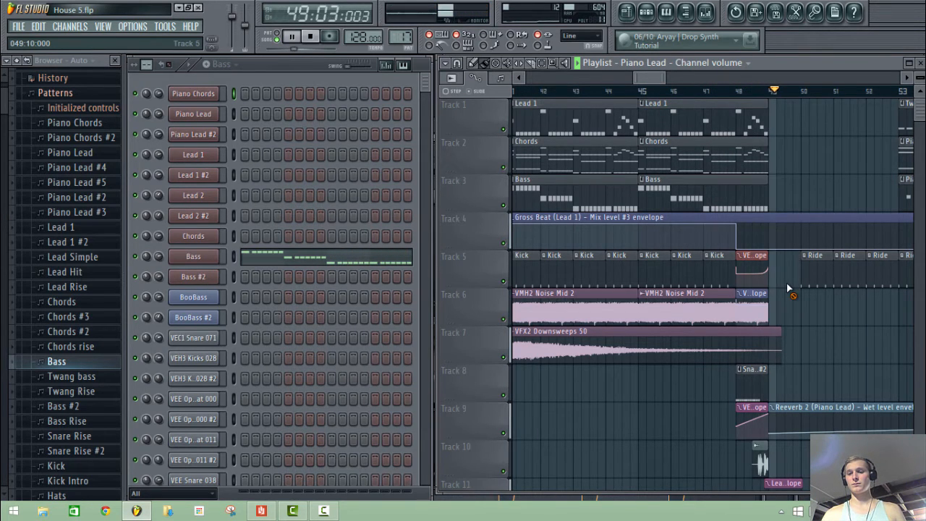
{"action": "key", "text": "space"}
{"action": "key", "text": "ctrl+z"}
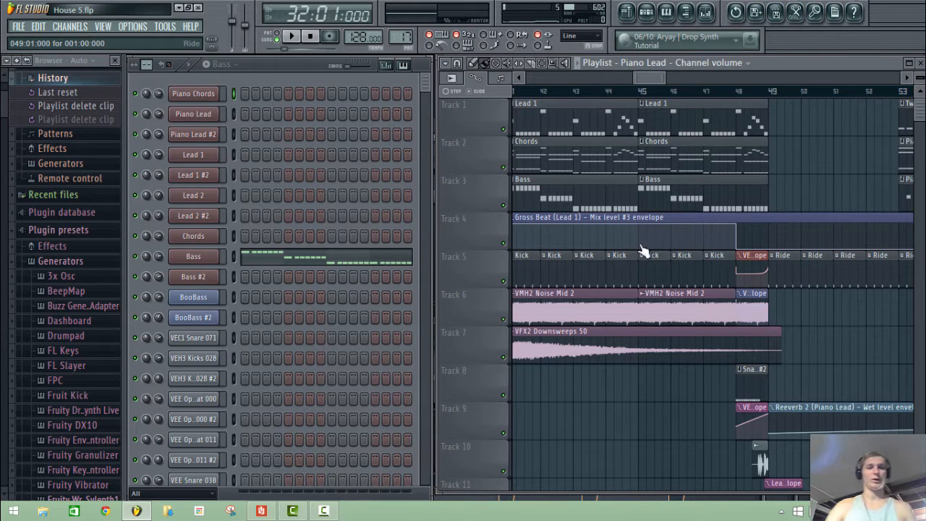
Step: Start a new project, discarding the changes to House 5.flp
{"action": "left_click", "coordinate": [22, 28]}
{"action": "left_click", "coordinate": [26, 43]}
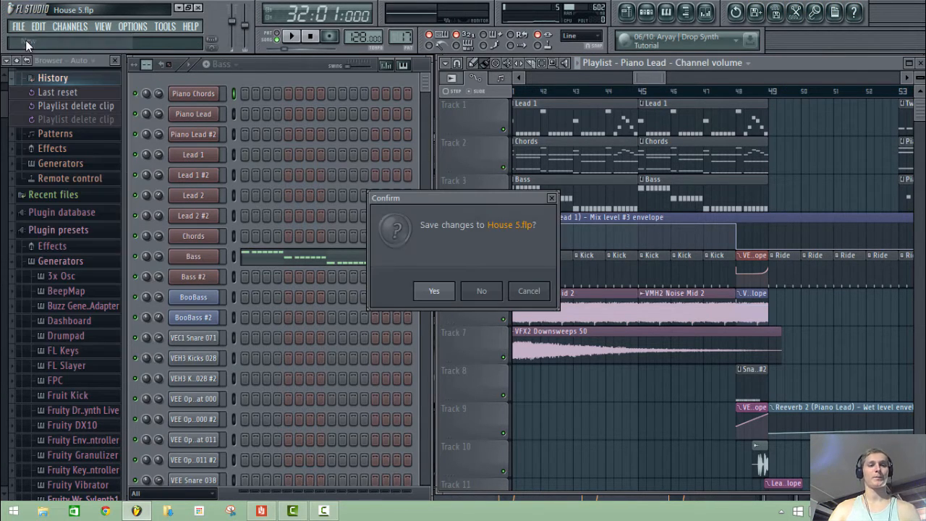
{"action": "left_click", "coordinate": [481, 291]}
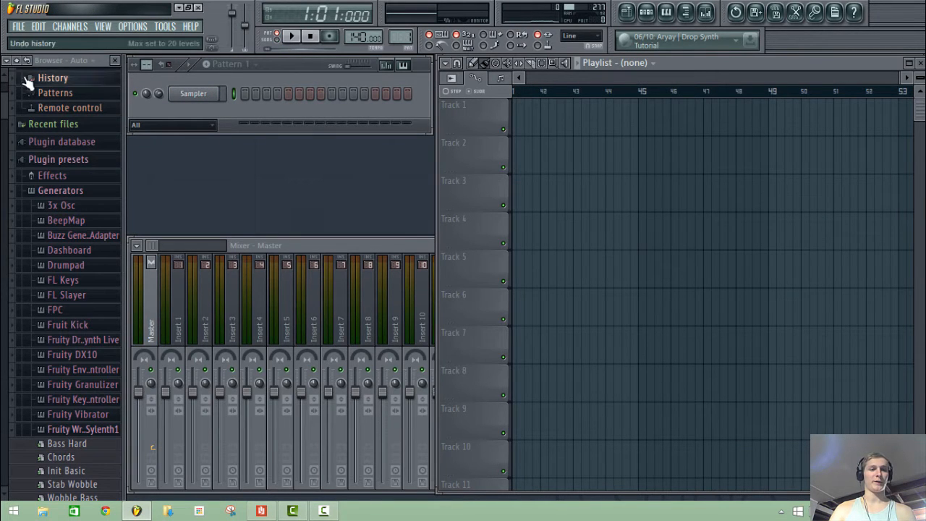
Step: Create a project from the minimal Empty template and set its tempo to 128 BPM
{"action": "left_click", "coordinate": [20, 29]}
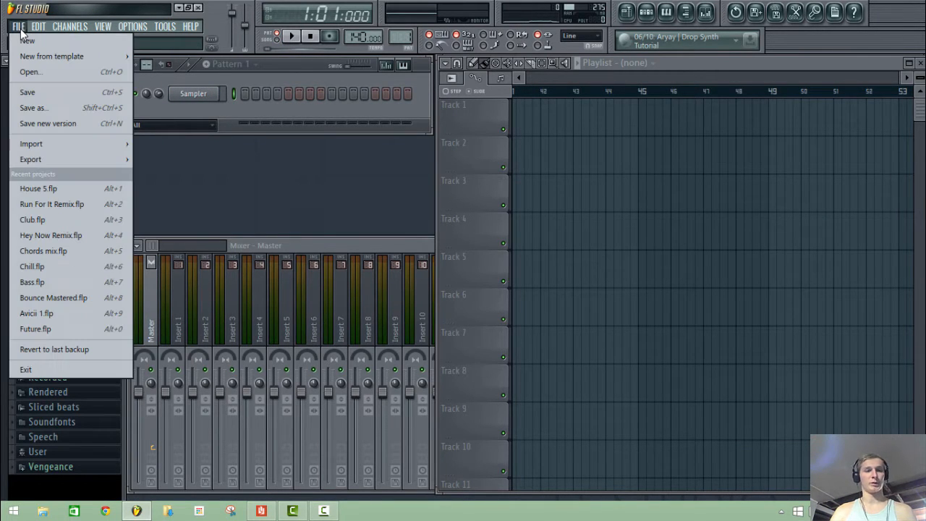
{"action": "mouse_move", "coordinate": [26, 60]}
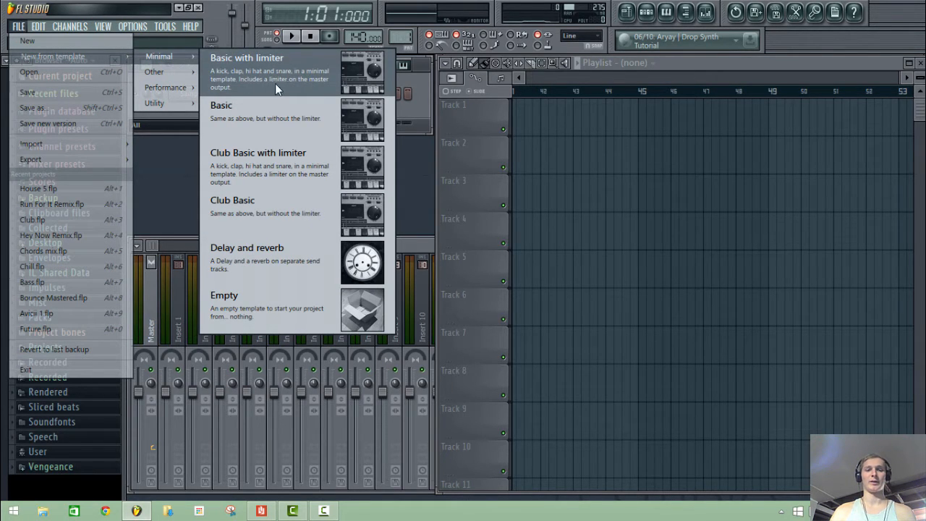
{"action": "left_click", "coordinate": [263, 313]}
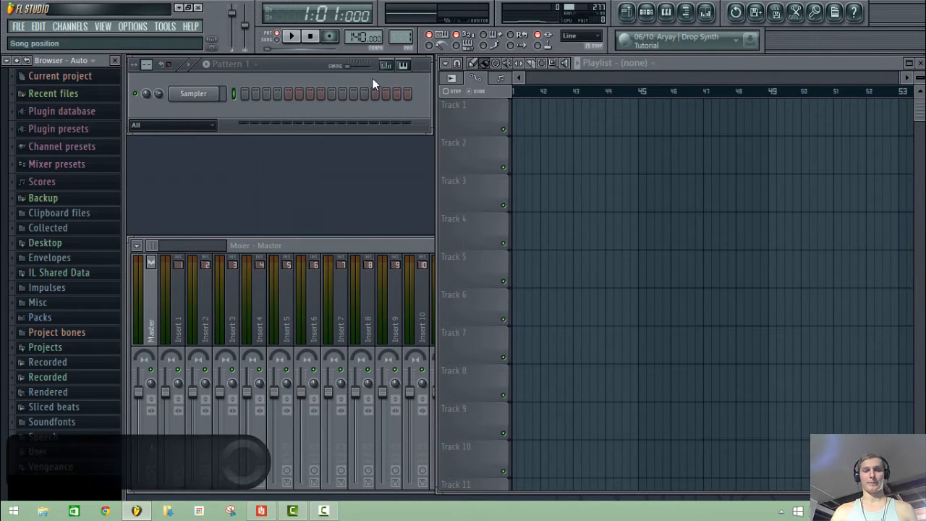
{"action": "left_click_drag", "start_coordinate": [357, 39], "coordinate": [357, 47]}
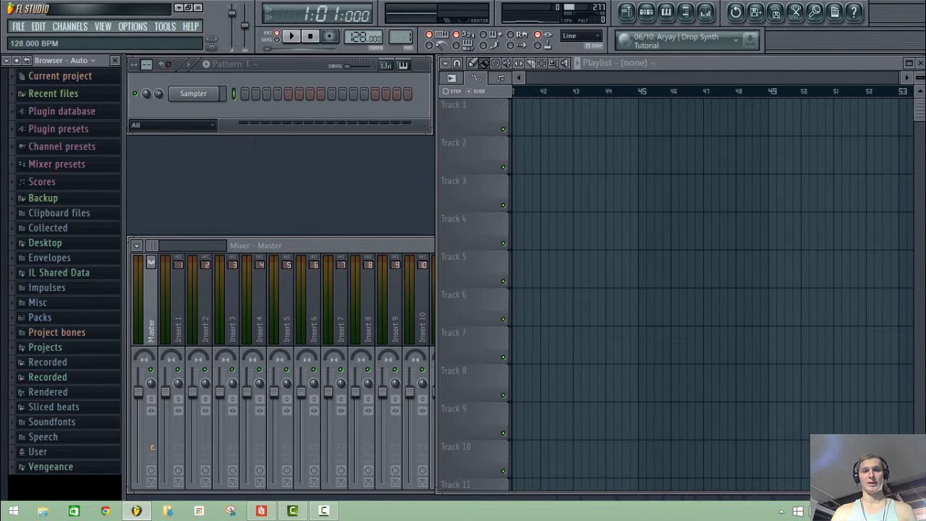
Step: Insert two Nexus instrument channels above the Sampler channel
{"action": "right_click", "coordinate": [193, 94]}
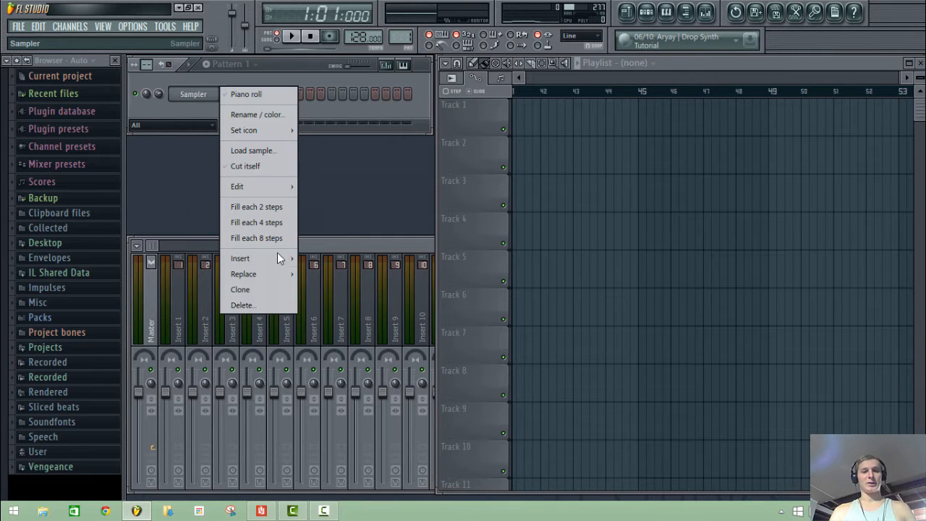
{"action": "mouse_move", "coordinate": [275, 255]}
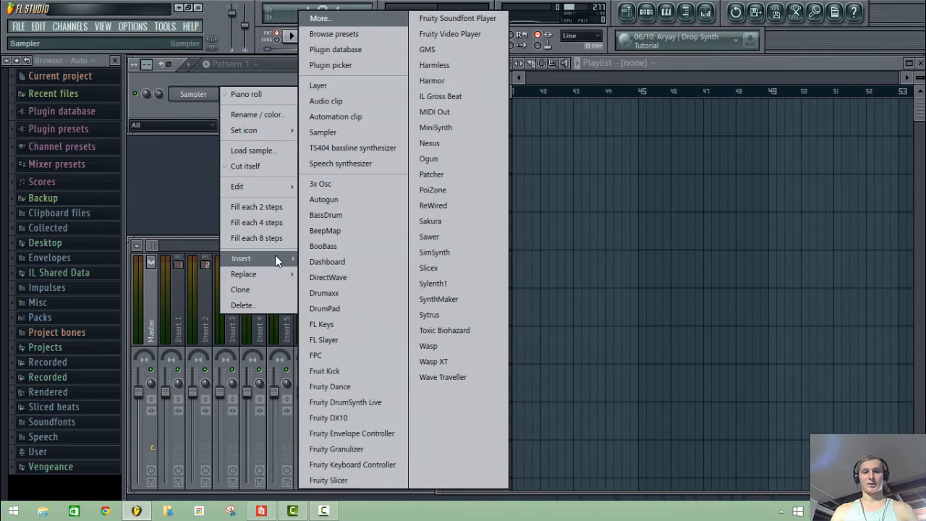
{"action": "left_click", "coordinate": [466, 144]}
{"action": "right_click", "coordinate": [198, 116]}
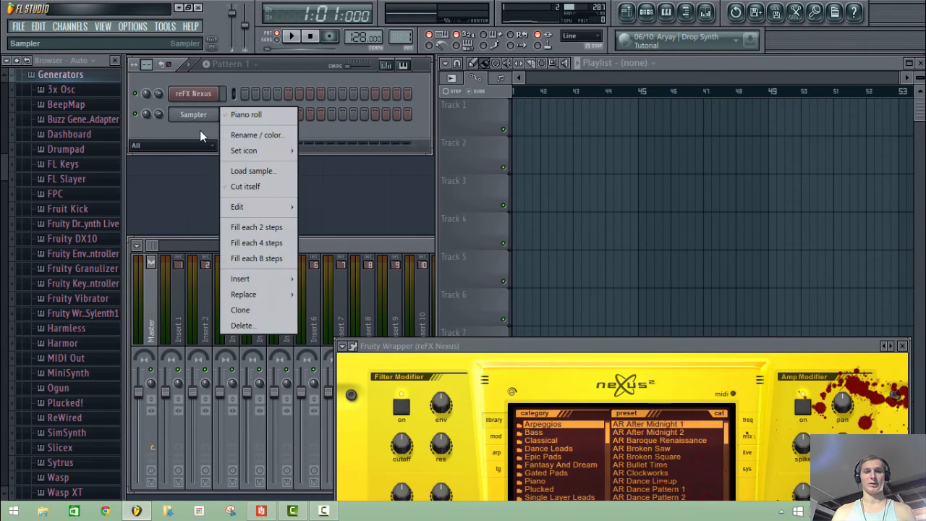
{"action": "mouse_move", "coordinate": [268, 295]}
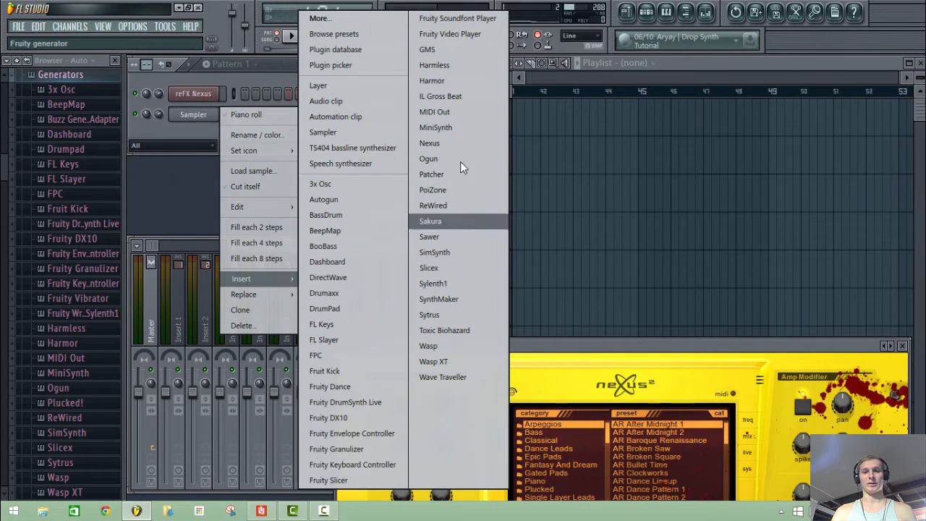
{"action": "left_click", "coordinate": [461, 144]}
Step: Insert two Sylenth1 instrument channels between the Nexus channels and the Sampler channel
{"action": "right_click", "coordinate": [207, 138]}
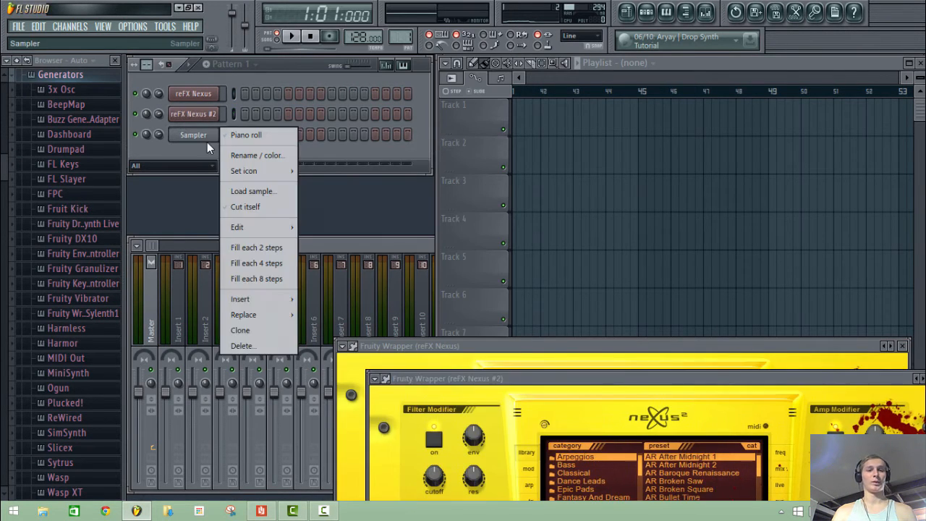
{"action": "mouse_move", "coordinate": [272, 308]}
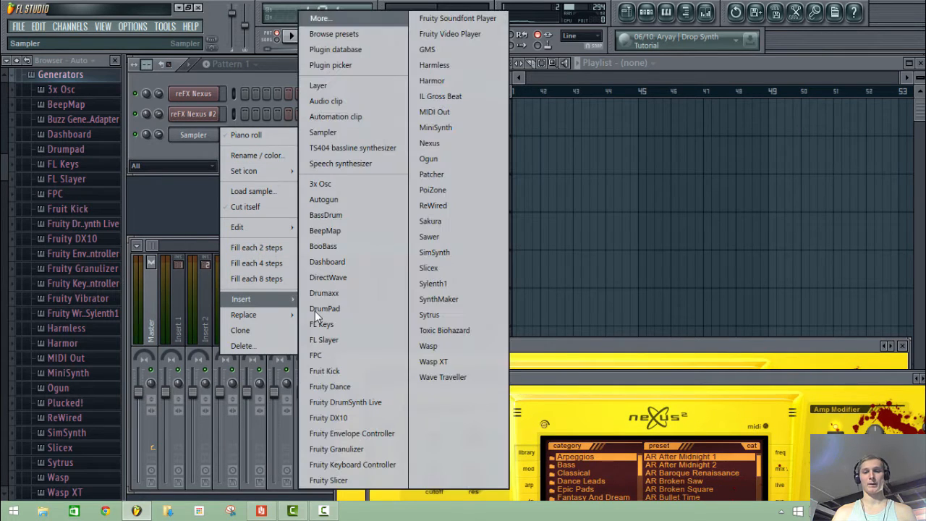
{"action": "left_click", "coordinate": [456, 286]}
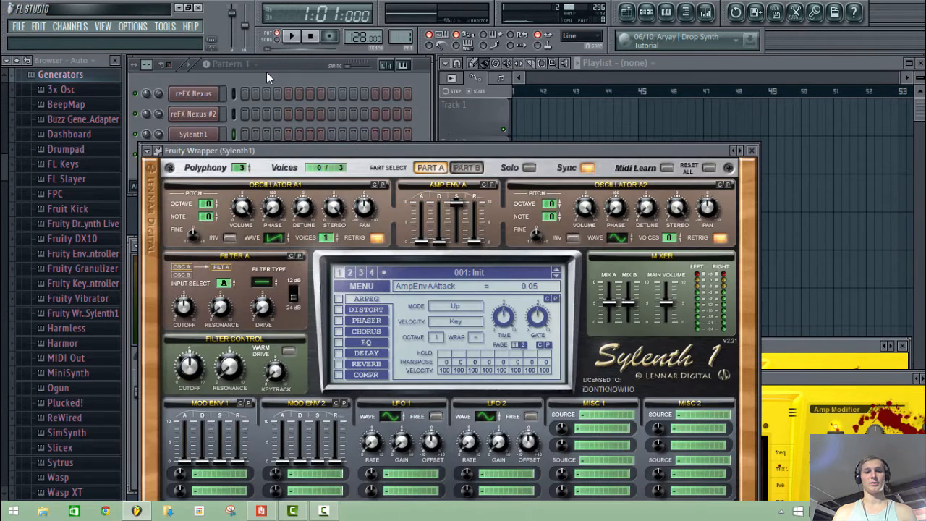
{"action": "right_click", "coordinate": [199, 152]}
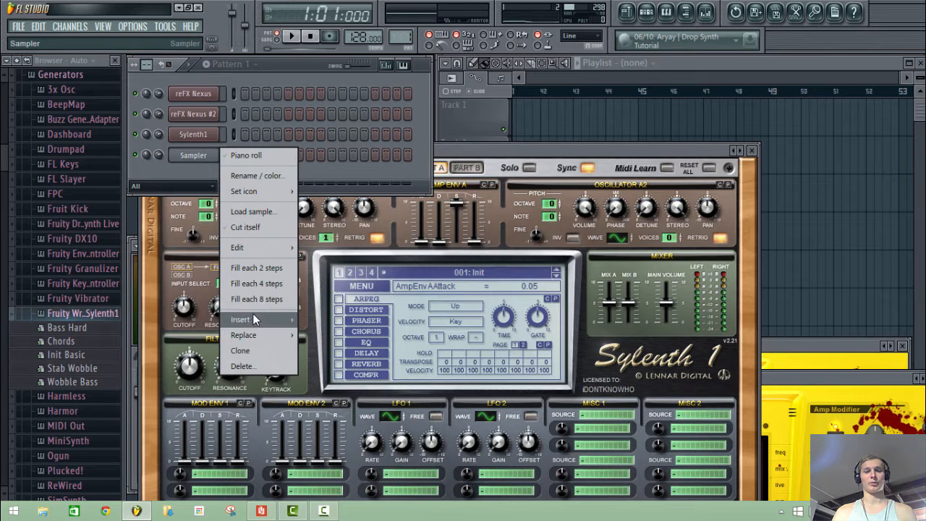
{"action": "mouse_move", "coordinate": [252, 316]}
{"action": "left_click", "coordinate": [435, 283]}
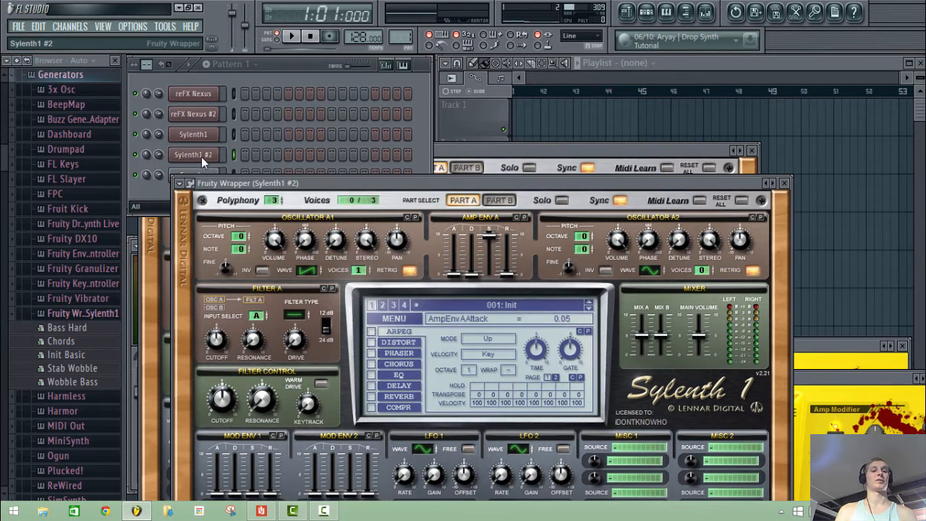
Step: Delete the unused Sampler channel and collapse the browser's expanded folders
{"action": "left_click", "coordinate": [285, 70]}
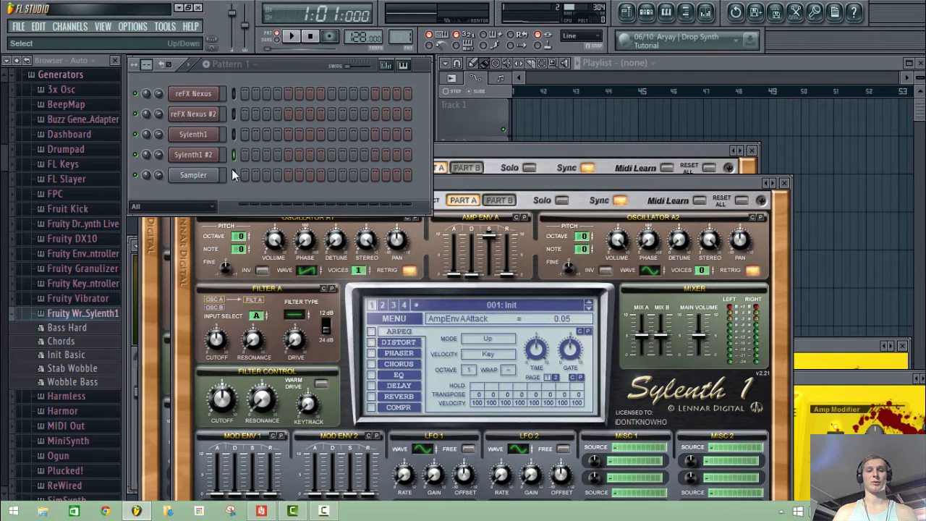
{"action": "key", "text": "alt+Delete"}
{"action": "key", "text": "Return"}
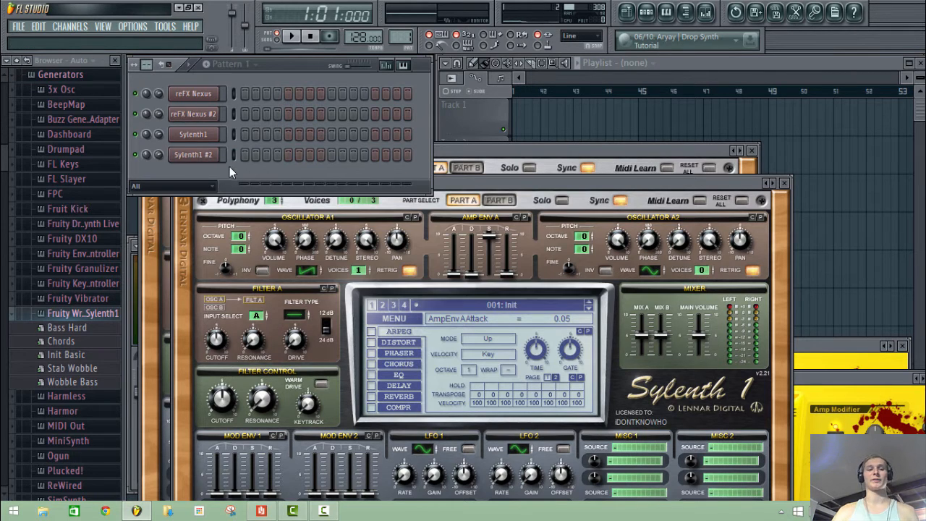
{"action": "left_click", "coordinate": [17, 62]}
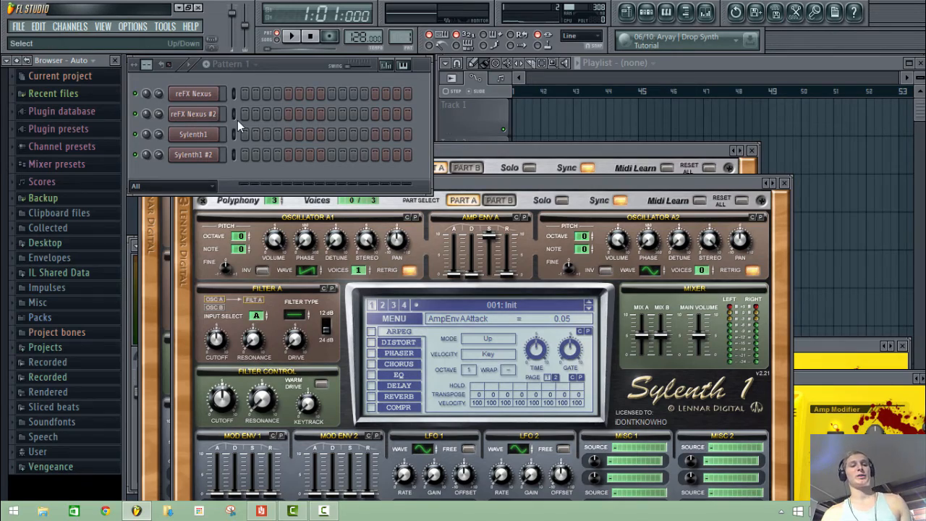
{"action": "left_click", "coordinate": [208, 135]}
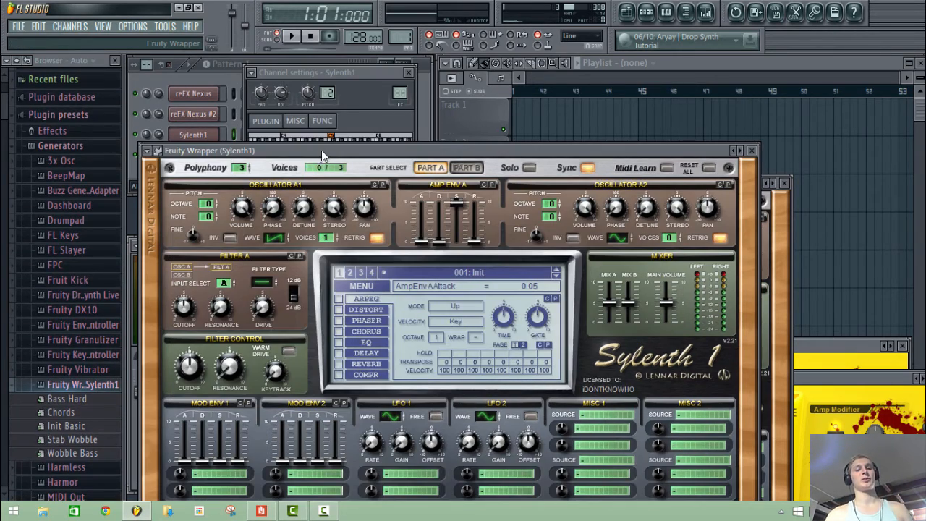
{"action": "left_click_drag", "start_coordinate": [321, 150], "coordinate": [339, 97]}
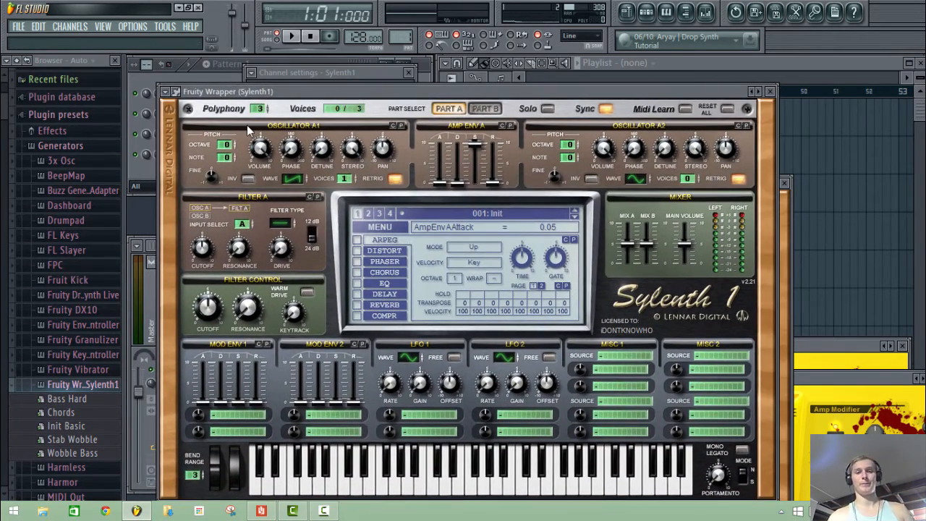
{"action": "left_click", "coordinate": [220, 74]}
Step: Load the LD Egopunk preset from Dance Leads into the first Nexus channel and switch its reverb off
{"action": "right_click", "coordinate": [195, 95]}
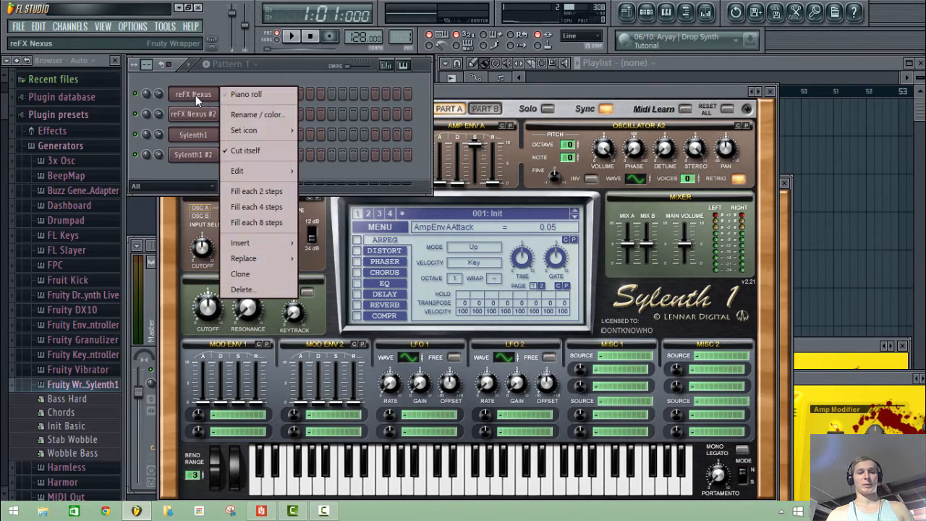
{"action": "left_click", "coordinate": [195, 95]}
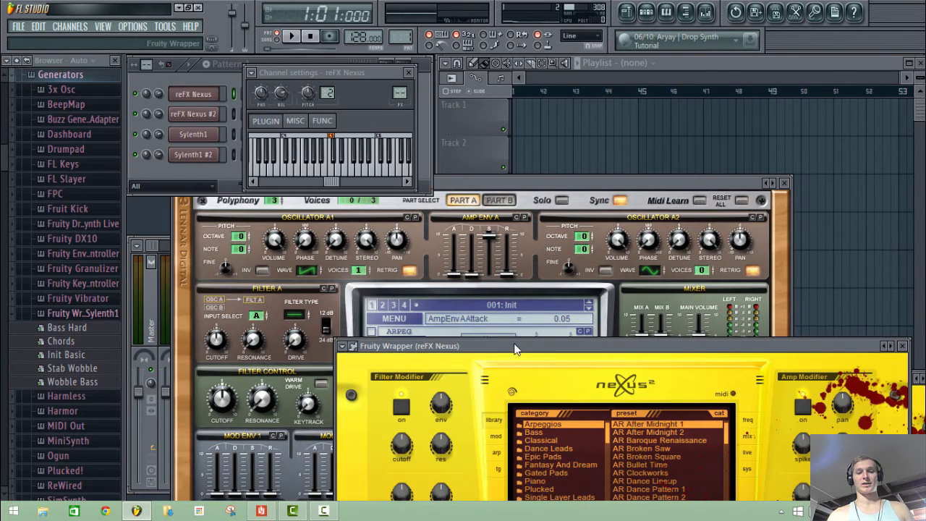
{"action": "left_click_drag", "start_coordinate": [515, 348], "coordinate": [340, 100]}
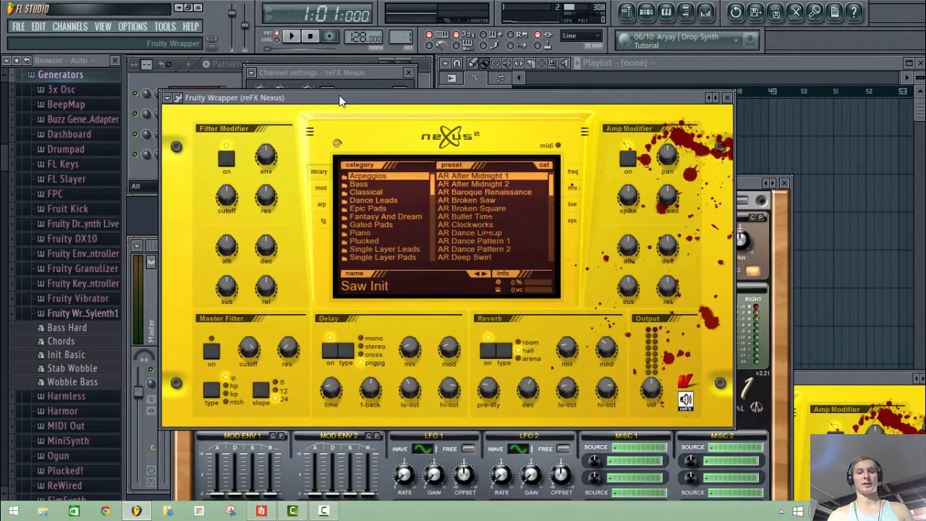
{"action": "left_click", "coordinate": [390, 200]}
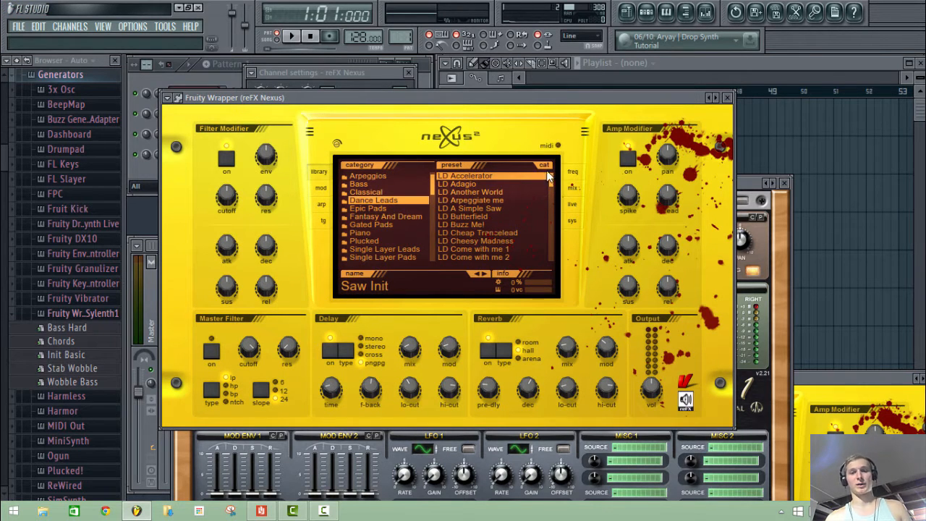
{"action": "left_click_drag", "start_coordinate": [550, 180], "coordinate": [514, 202]}
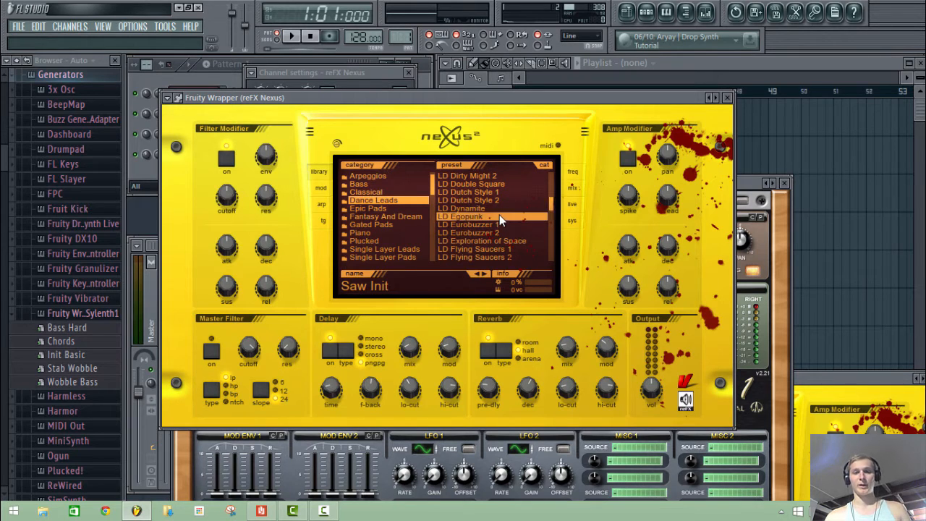
{"action": "left_click", "coordinate": [499, 216]}
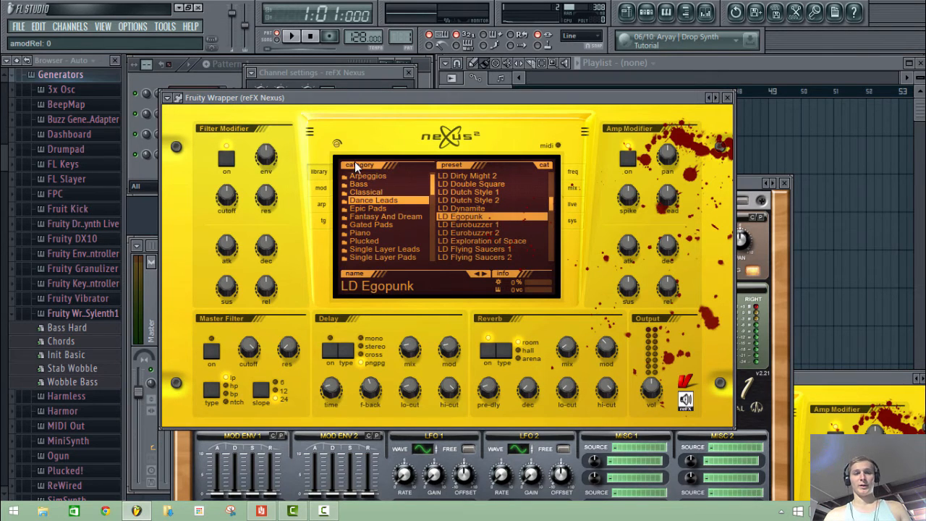
{"action": "left_click", "coordinate": [492, 356]}
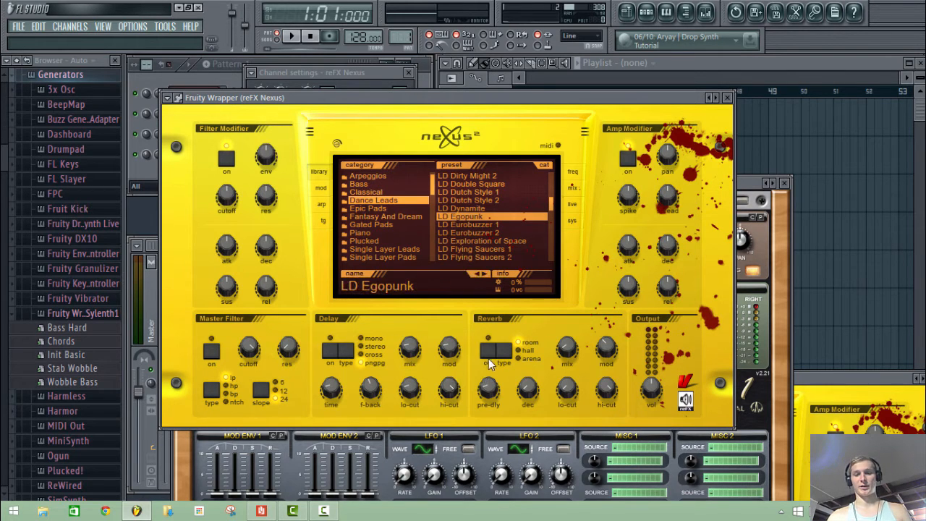
Step: Open the second Nexus channel and load the LD Eurobuzzer 2 preset from Dance Leads
{"action": "left_click", "coordinate": [194, 91]}
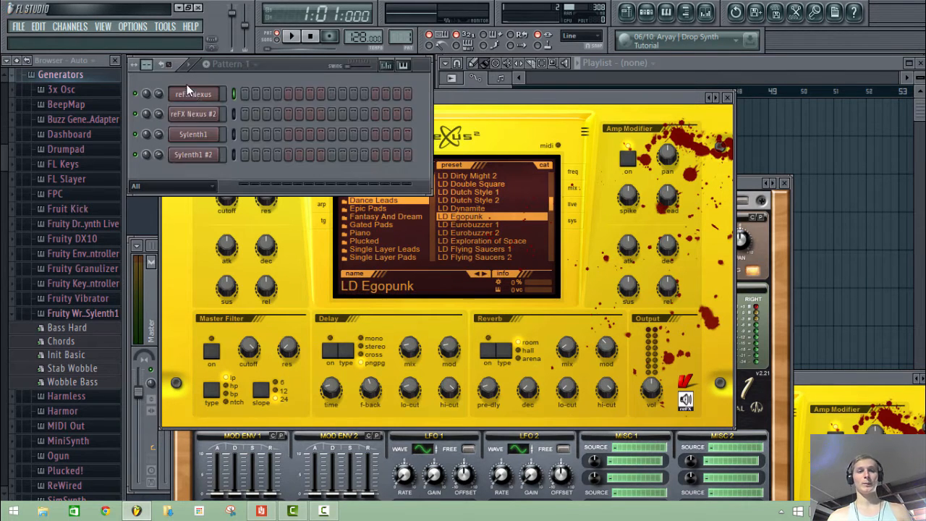
{"action": "left_click", "coordinate": [193, 114]}
{"action": "left_click", "coordinate": [268, 123]}
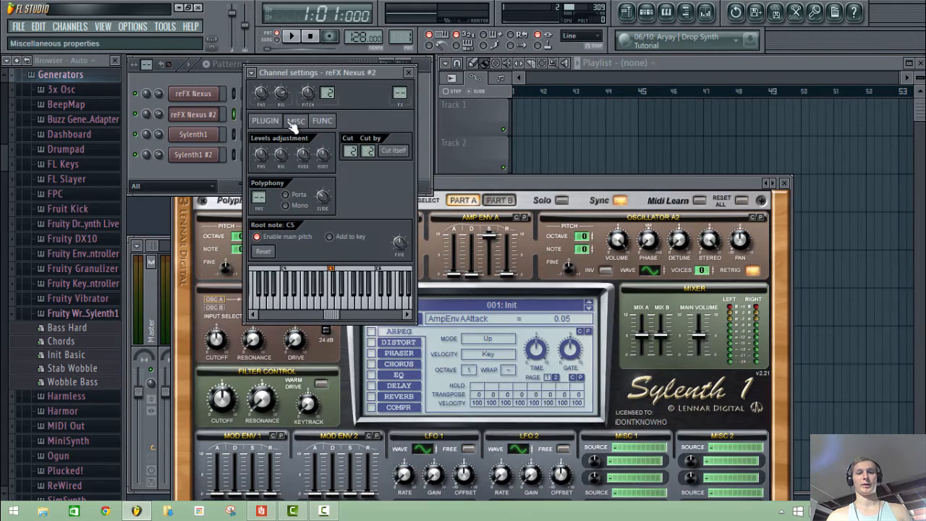
{"action": "left_click", "coordinate": [268, 123]}
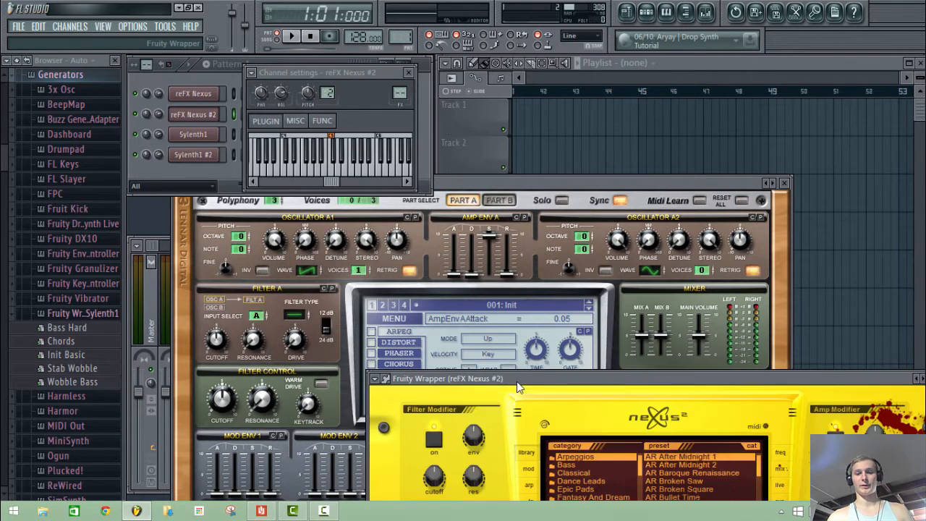
{"action": "left_click_drag", "start_coordinate": [517, 381], "coordinate": [319, 125]}
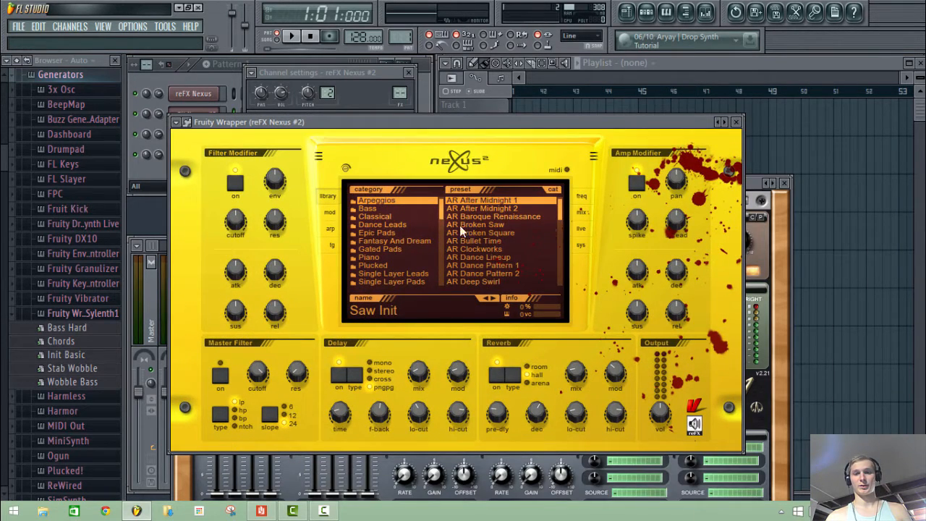
{"action": "left_click", "coordinate": [396, 224]}
{"action": "left_click_drag", "start_coordinate": [561, 211], "coordinate": [560, 229]}
{"action": "left_click", "coordinate": [508, 273]}
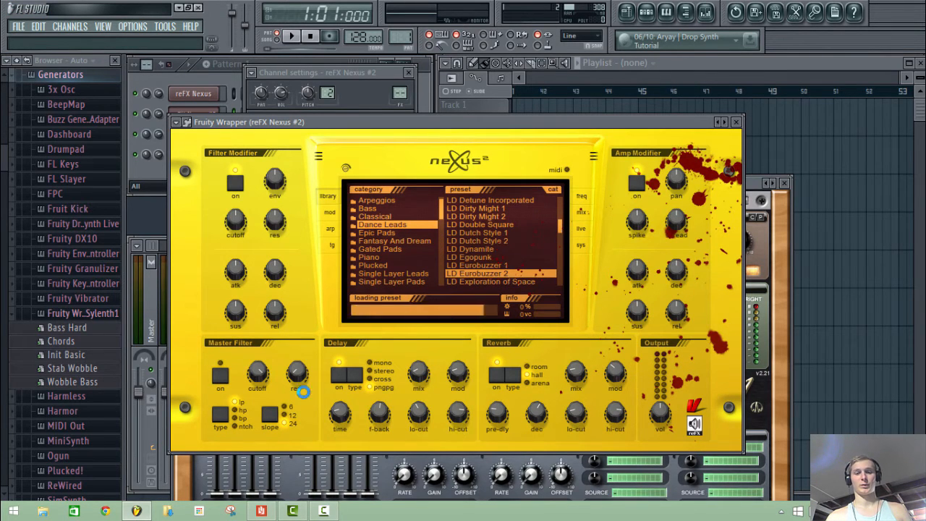
Step: Switch the second Nexus channel's delay off and open the first Nexus channel
{"action": "left_click", "coordinate": [339, 375]}
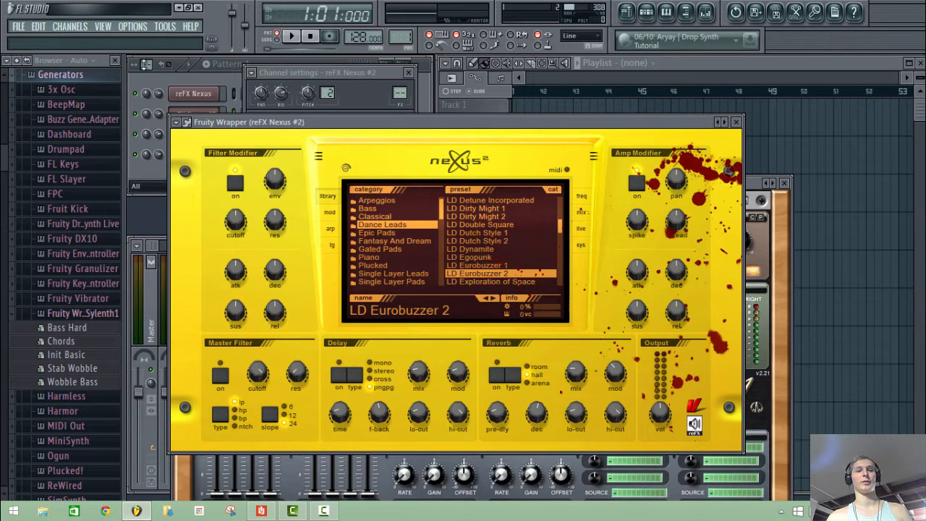
{"action": "left_click", "coordinate": [163, 84]}
{"action": "left_click", "coordinate": [188, 153]}
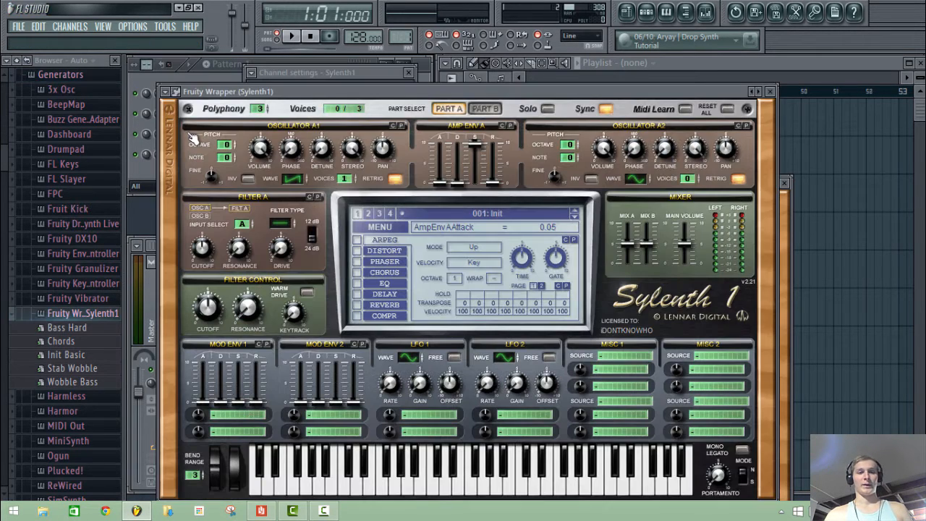
{"action": "left_click", "coordinate": [215, 77]}
{"action": "left_click", "coordinate": [201, 96]}
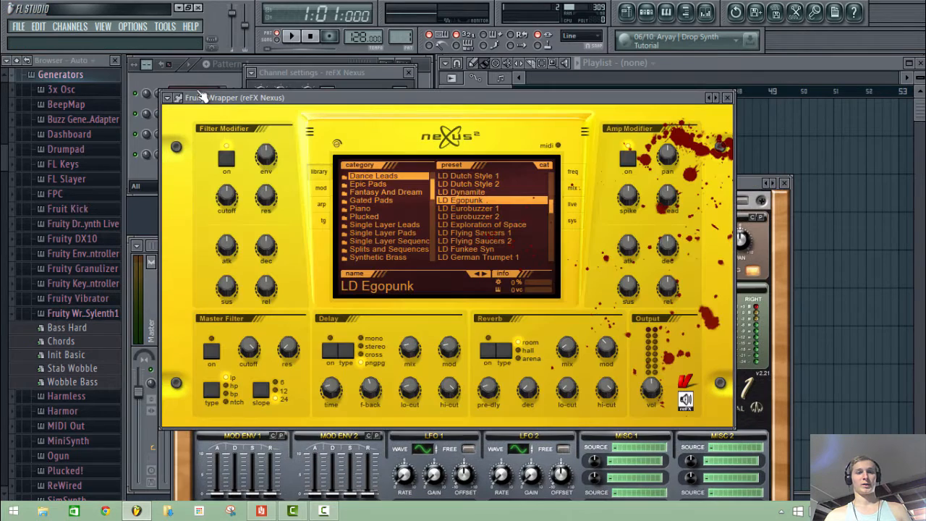
Step: Open the first Nexus channel's piano roll and place an A#6 note just over three steps long at the start of bar 1
{"action": "left_click_drag", "start_coordinate": [201, 96], "coordinate": [200, 127]}
{"action": "right_click", "coordinate": [201, 99]}
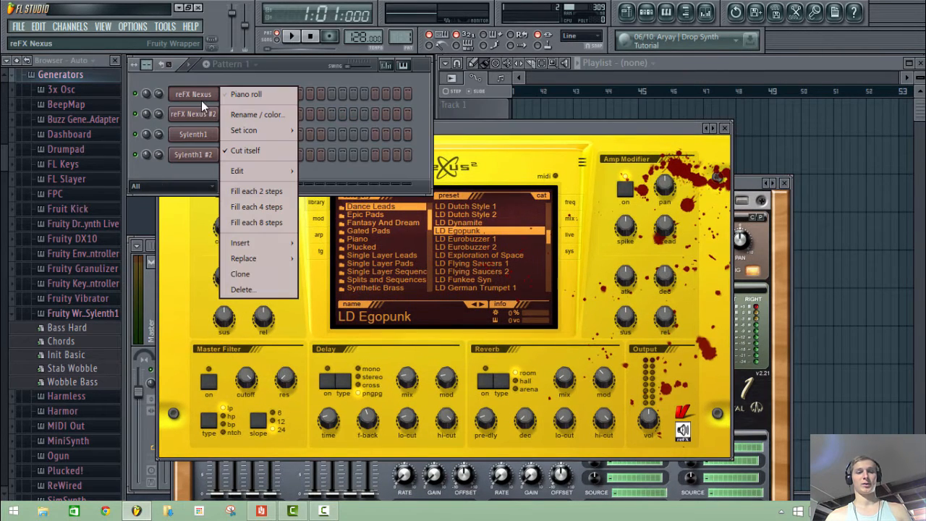
{"action": "left_click", "coordinate": [234, 97]}
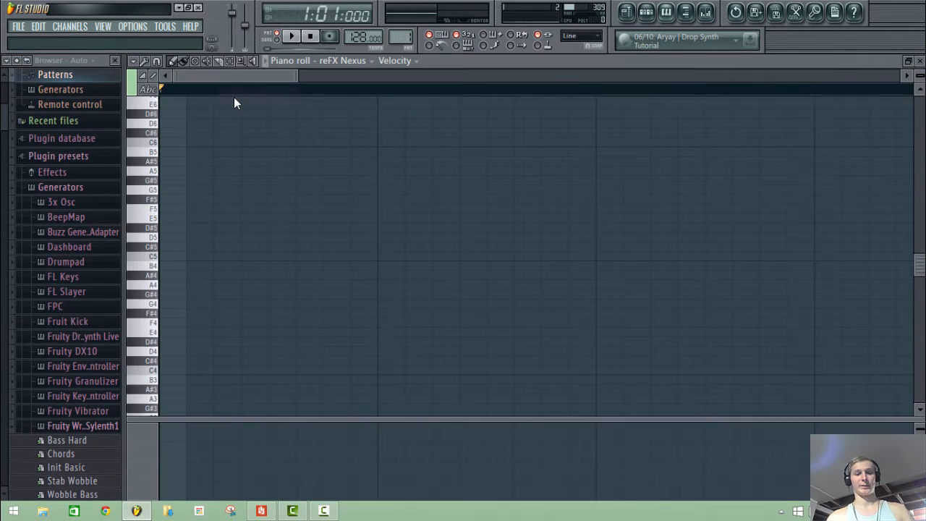
{"action": "left_click", "coordinate": [173, 161]}
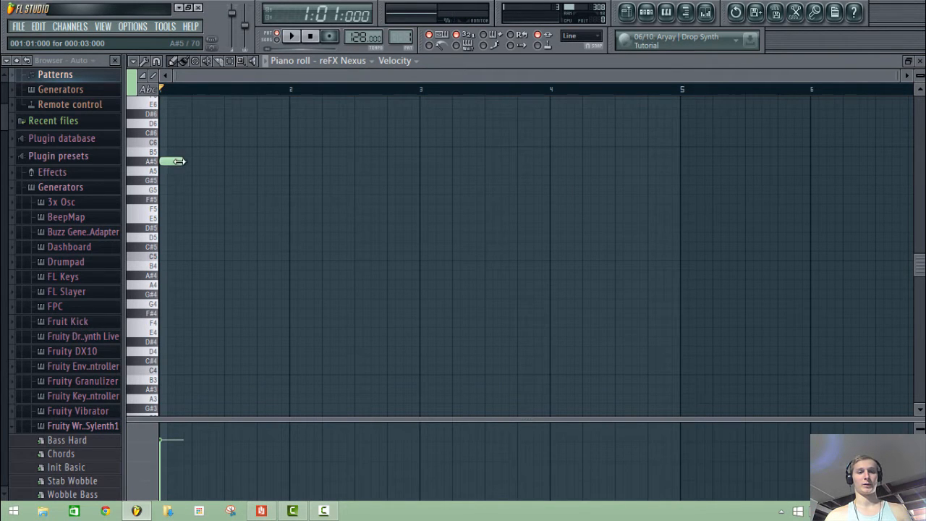
{"action": "left_click", "coordinate": [157, 162]}
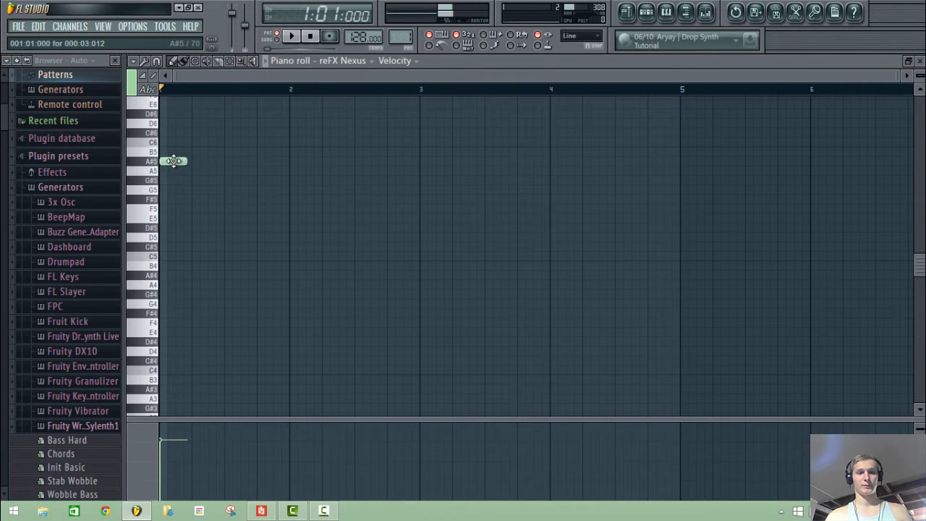
{"action": "left_click_drag", "start_coordinate": [173, 162], "coordinate": [168, 187]}
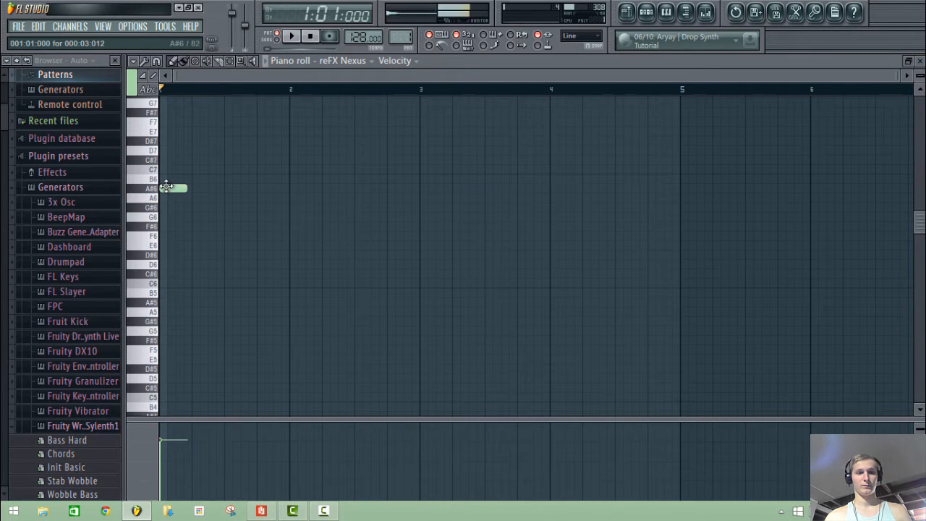
Step: Fill bar 1 from its fifth step to its end with six consecutive two-step F#6 notes
{"action": "left_click", "coordinate": [201, 227]}
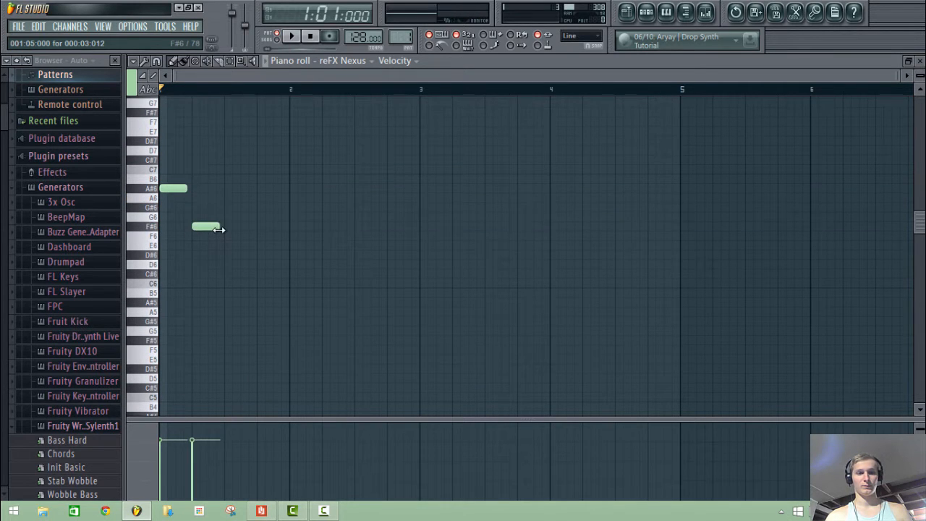
{"action": "left_click", "coordinate": [214, 228]}
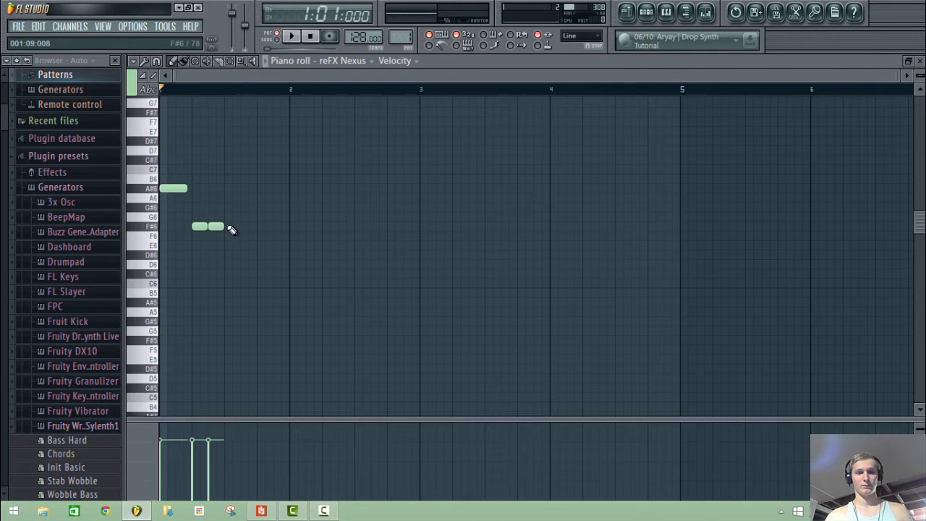
{"action": "left_click_drag", "start_coordinate": [231, 225], "coordinate": [290, 225]}
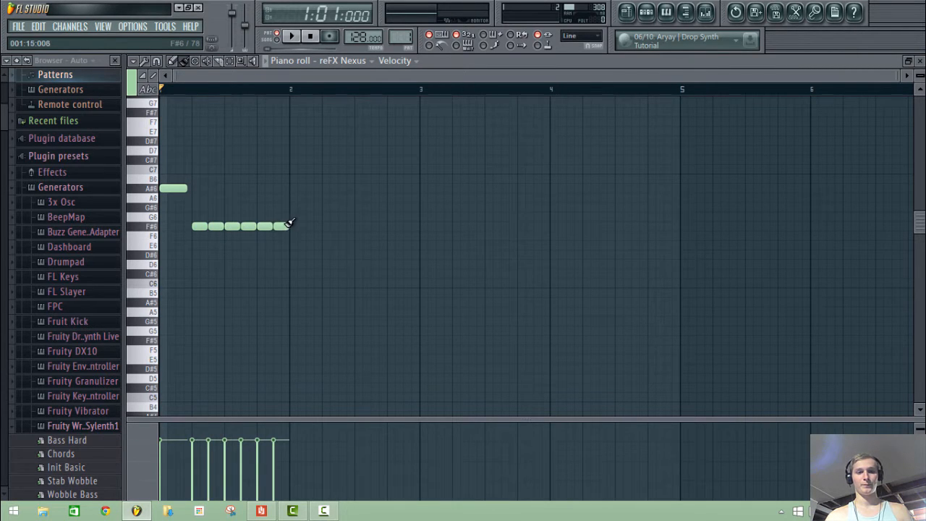
Step: Using the first A#6 note's length, place C#7 at the start of bar 2, A#6 at bar 3 and C#7 at bar 4
{"action": "left_click", "coordinate": [174, 190]}
{"action": "left_click", "coordinate": [293, 159]}
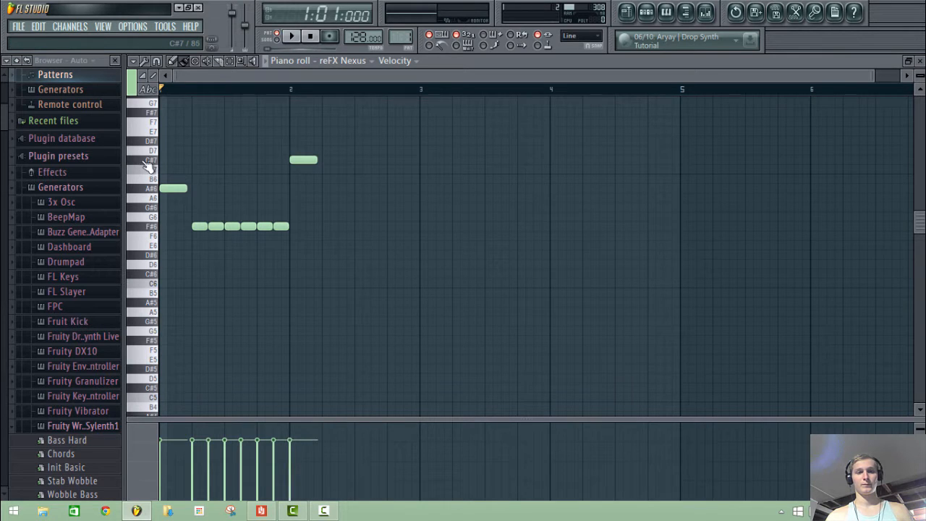
{"action": "left_click", "coordinate": [422, 179]}
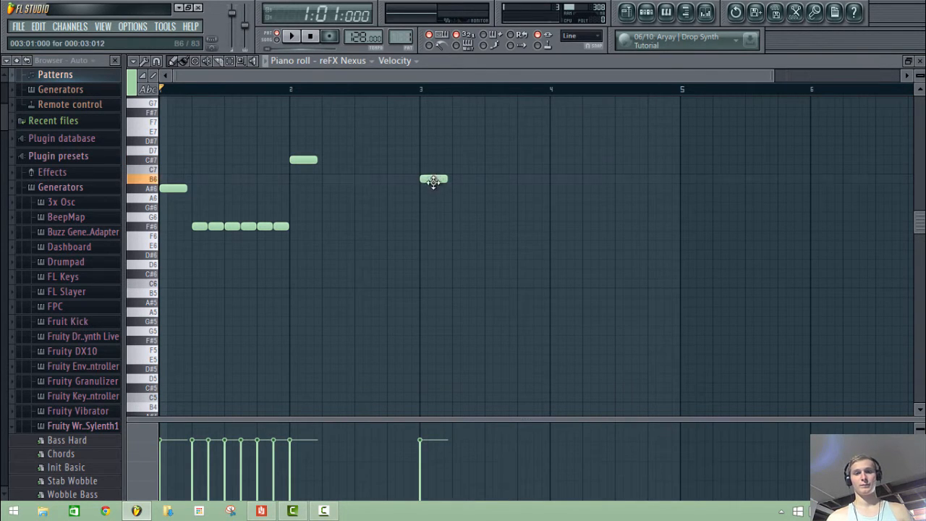
{"action": "mouse_move", "coordinate": [434, 179]}
{"action": "left_mouse_down"}
{"action": "mouse_move", "coordinate": [434, 197]}
{"action": "mouse_move", "coordinate": [434, 188]}
{"action": "left_mouse_up"}
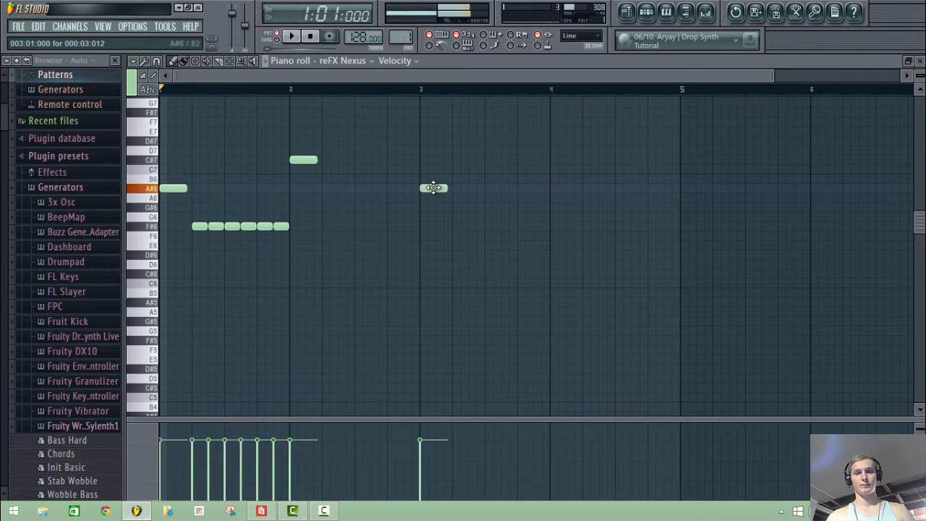
{"action": "left_click", "coordinate": [553, 161]}
Step: Duplicate the six F#6 notes of bar 1 into bars 2, 3 and 4
{"action": "left_click_drag", "start_coordinate": [184, 223], "coordinate": [309, 227]}
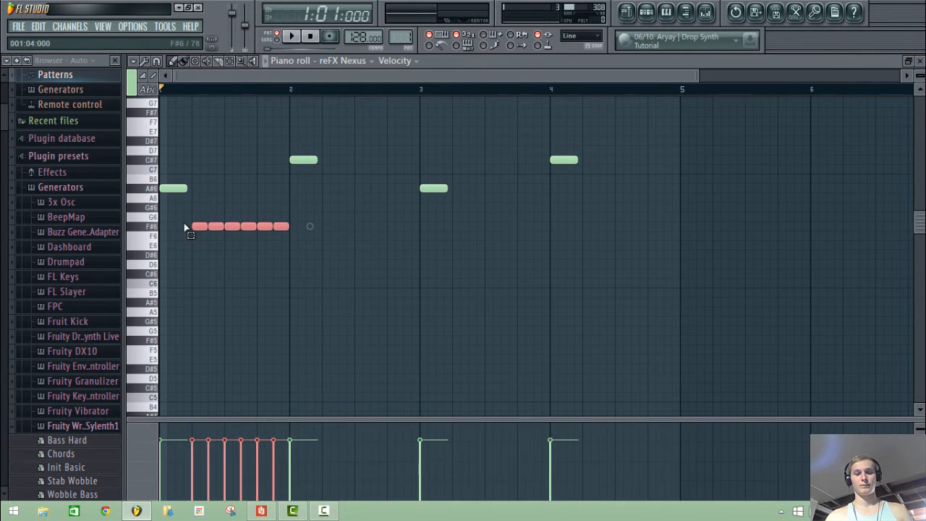
{"action": "left_click_drag", "start_coordinate": [215, 77], "coordinate": [294, 68]}
{"action": "key", "text": "ctrl+b"}
{"action": "key", "text": "ctrl+b"}
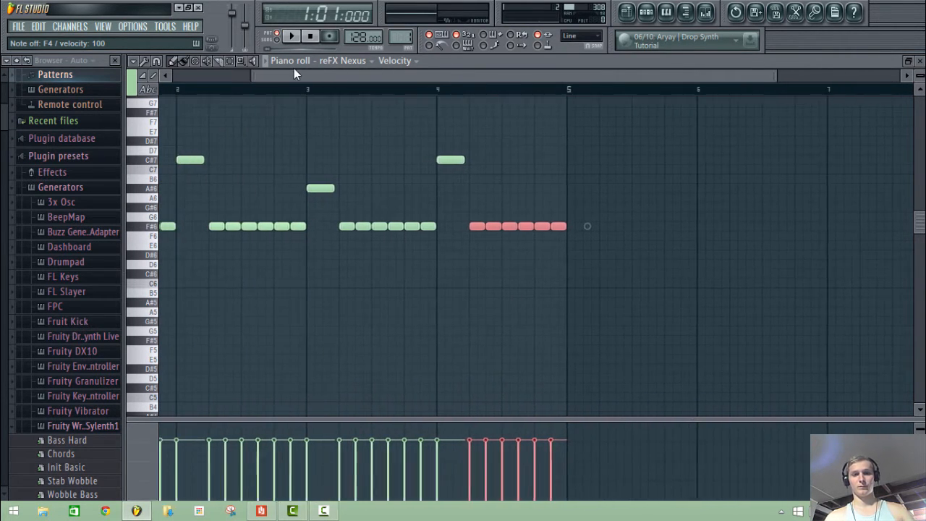
{"action": "right_click", "coordinate": [299, 229]}
{"action": "right_click", "coordinate": [283, 226]}
{"action": "right_click", "coordinate": [266, 226]}
{"action": "right_click", "coordinate": [251, 227]}
{"action": "right_click", "coordinate": [234, 226]}
{"action": "right_click", "coordinate": [217, 227]}
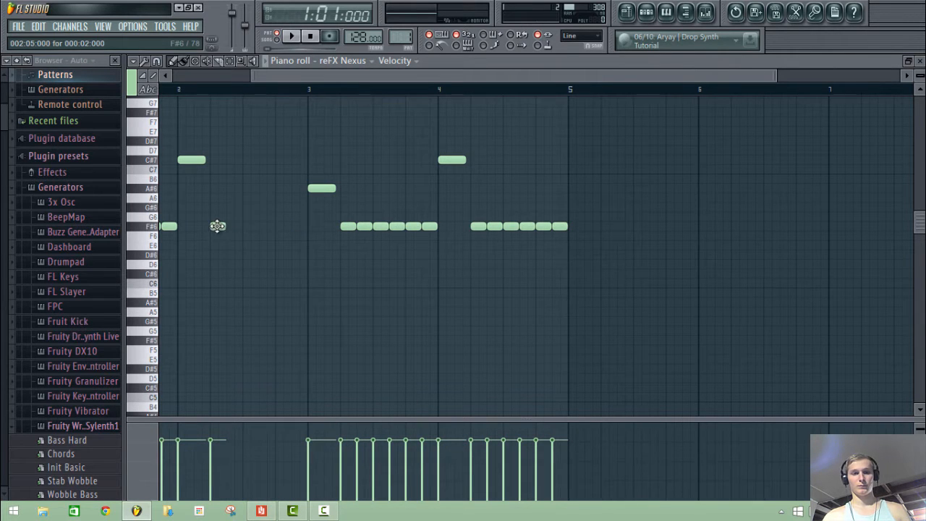
{"action": "key", "text": "ctrl+z"}
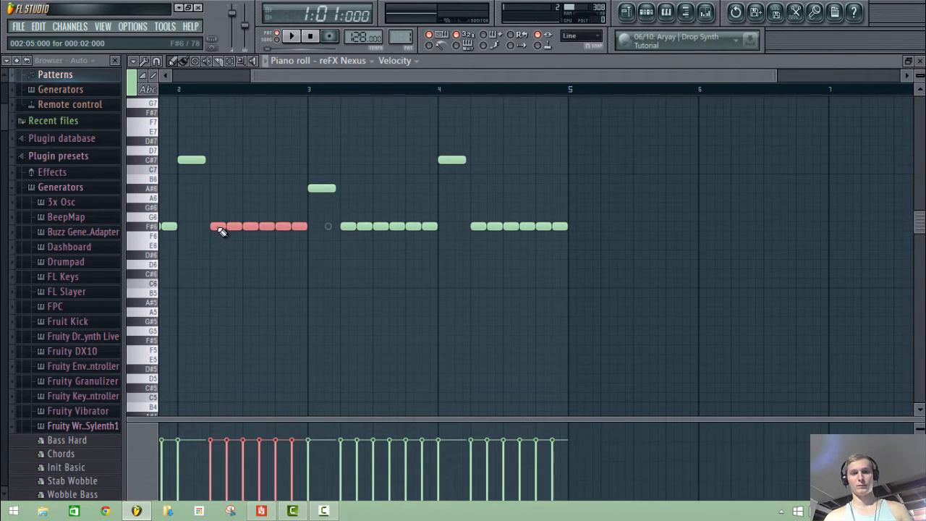
Step: Replace the last five F#6 notes in bar 4 with a two-step-note run of G#6, B6, A#6, G#6 and F#6
{"action": "left_click", "coordinate": [485, 241], "text": "ctrl"}
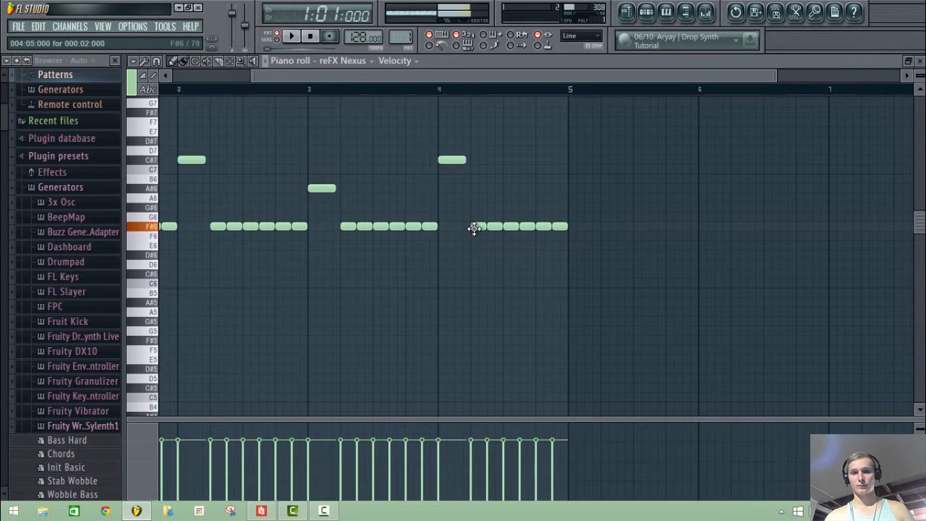
{"action": "right_click", "coordinate": [495, 226]}
{"action": "right_click", "coordinate": [510, 226]}
{"action": "right_click", "coordinate": [526, 226]}
{"action": "right_click", "coordinate": [544, 226]}
{"action": "right_click", "coordinate": [559, 226]}
{"action": "left_click", "coordinate": [495, 207]}
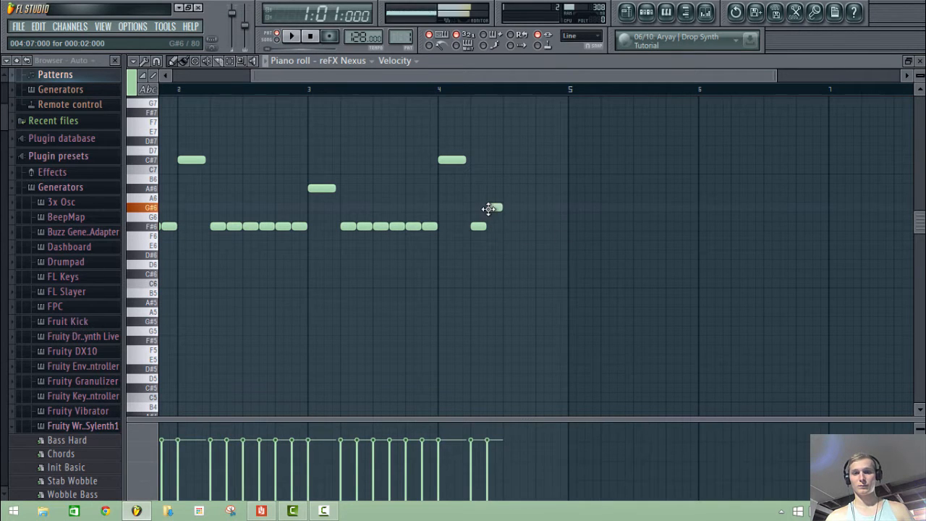
{"action": "left_click", "coordinate": [511, 178]}
{"action": "left_click", "coordinate": [527, 188]}
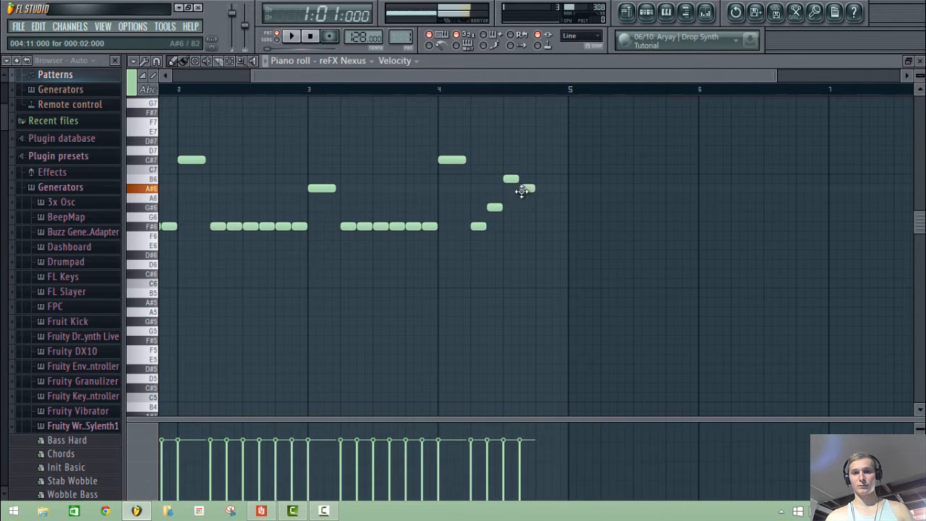
{"action": "left_click", "coordinate": [544, 207]}
{"action": "left_click", "coordinate": [560, 227]}
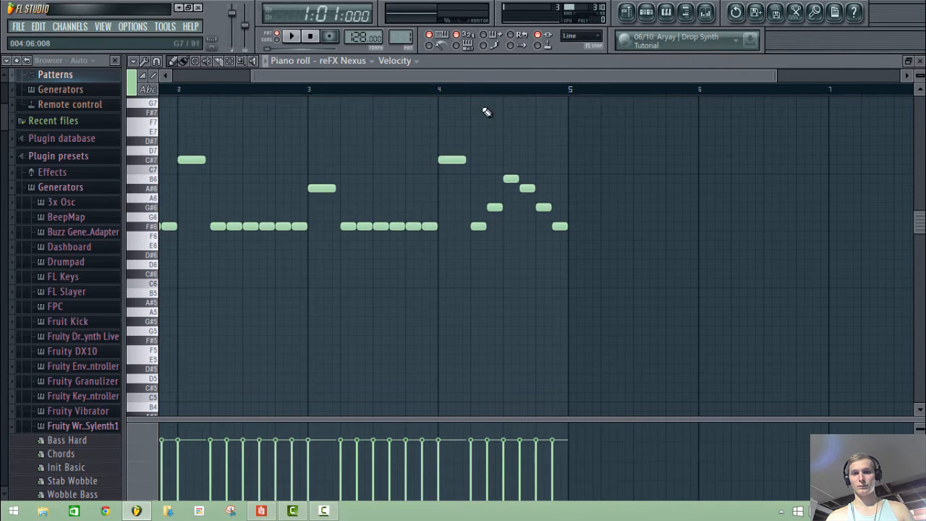
Step: Play the finished four-bar melody from the start, close the piano roll and stop playback
{"action": "left_click_drag", "start_coordinate": [474, 76], "coordinate": [330, 78]}
{"action": "key", "text": "space"}
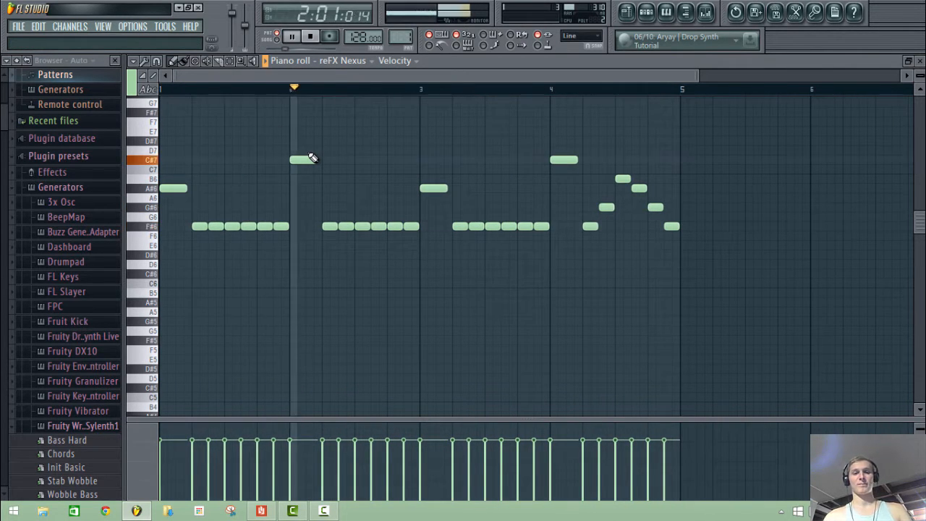
{"action": "key", "text": "Escape"}
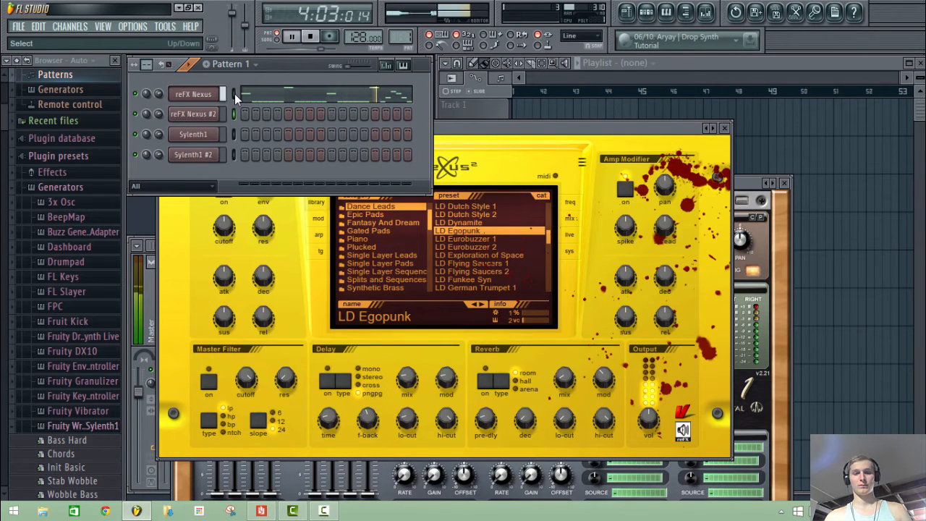
{"action": "key", "text": "space"}
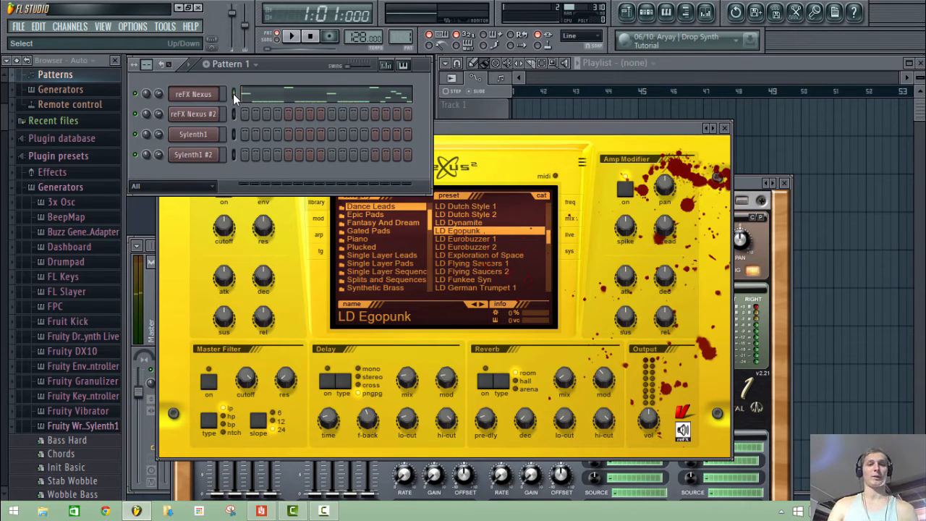
Step: Copy the first Nexus channel's melody into the second Nexus channel
{"action": "left_click", "coordinate": [288, 98]}
{"action": "key", "text": "Escape"}
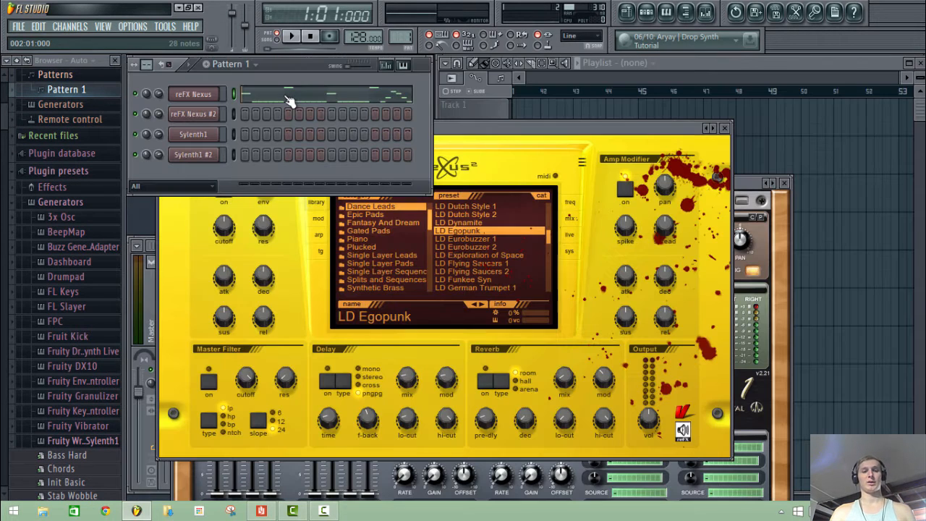
{"action": "left_click", "coordinate": [233, 94]}
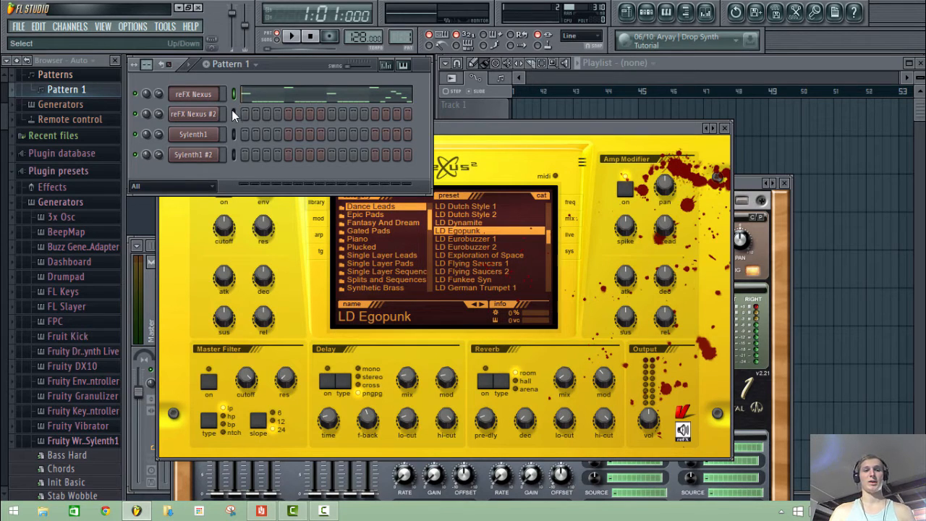
{"action": "left_click", "coordinate": [233, 114]}
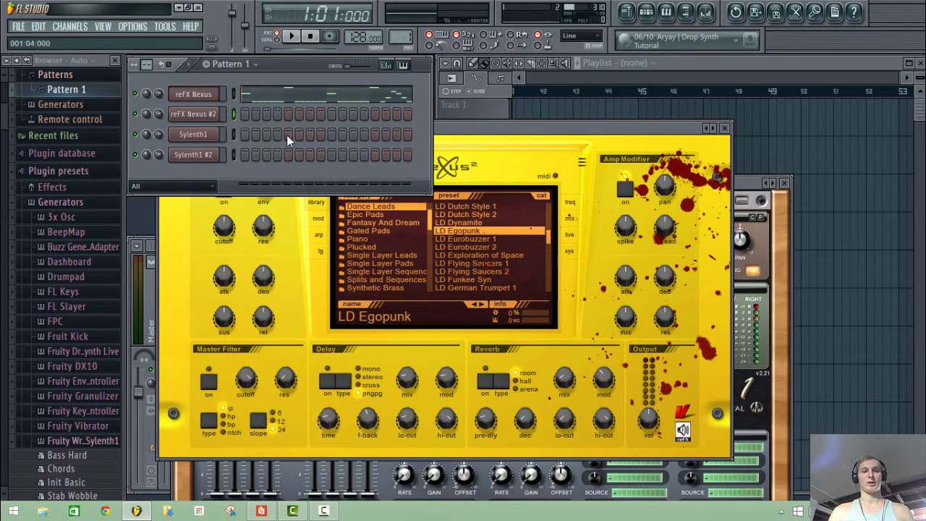
{"action": "key", "text": "ctrl+v"}
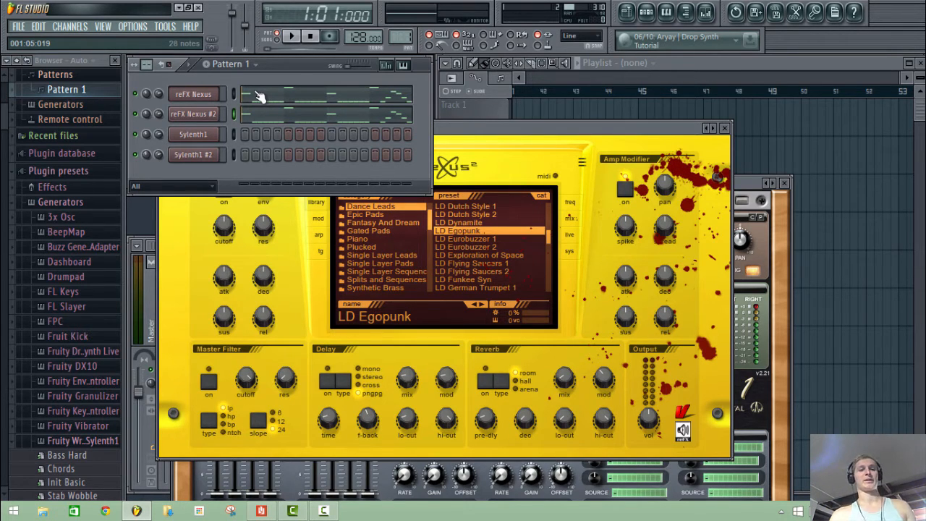
Step: Play the pattern with both Nexus channels layered, collapsing the browser's folders, and stop playback
{"action": "key", "text": "space"}
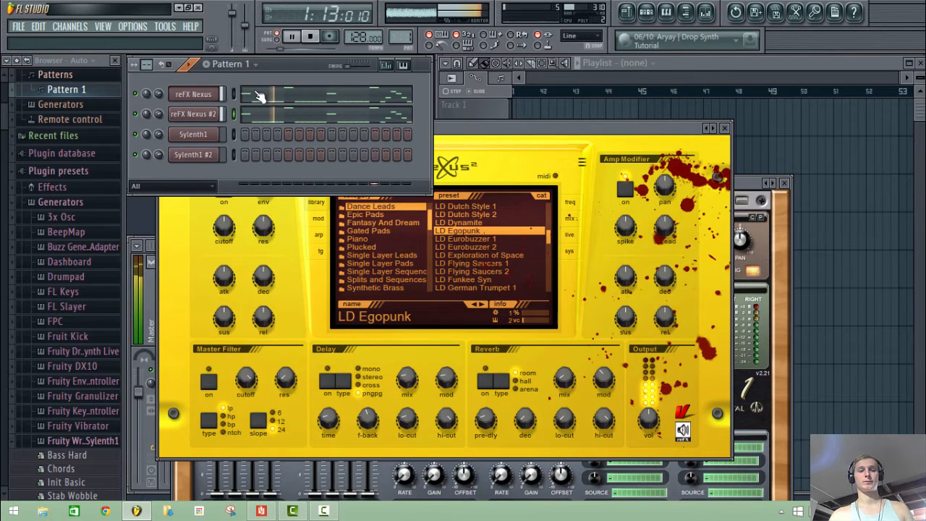
{"action": "left_click", "coordinate": [16, 61]}
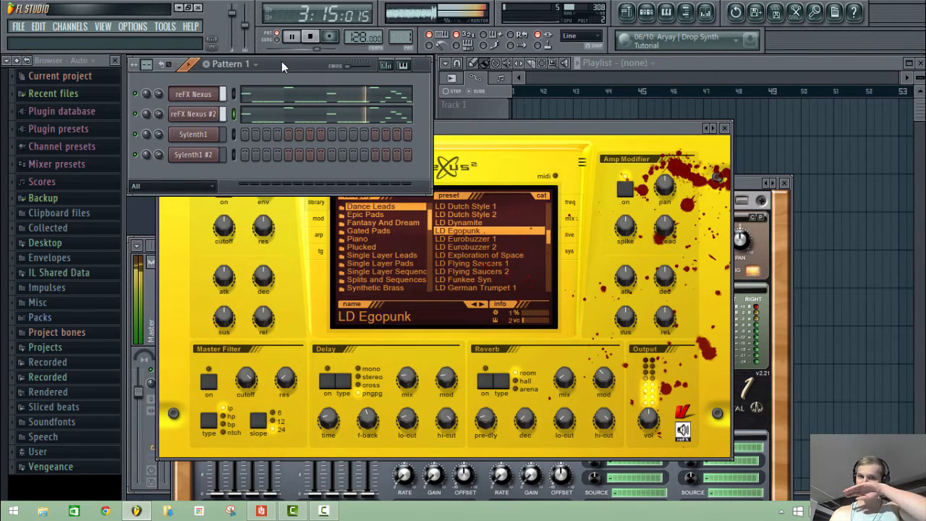
{"action": "key", "text": "space"}
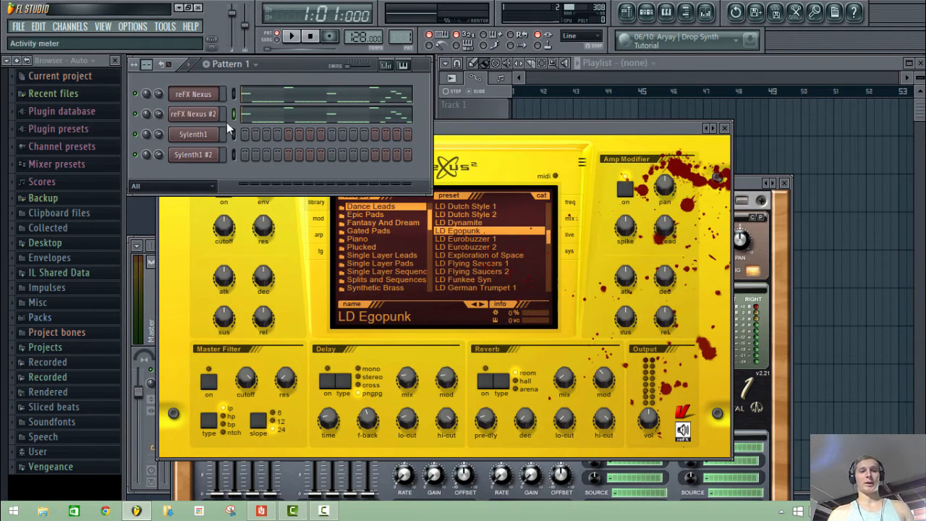
Step: Open the first Sylenth1 channel's piano roll and place a four-step F#5 at bar 1's start and a two-step F#5 at step 7
{"action": "right_click", "coordinate": [208, 134]}
{"action": "left_click", "coordinate": [283, 78]}
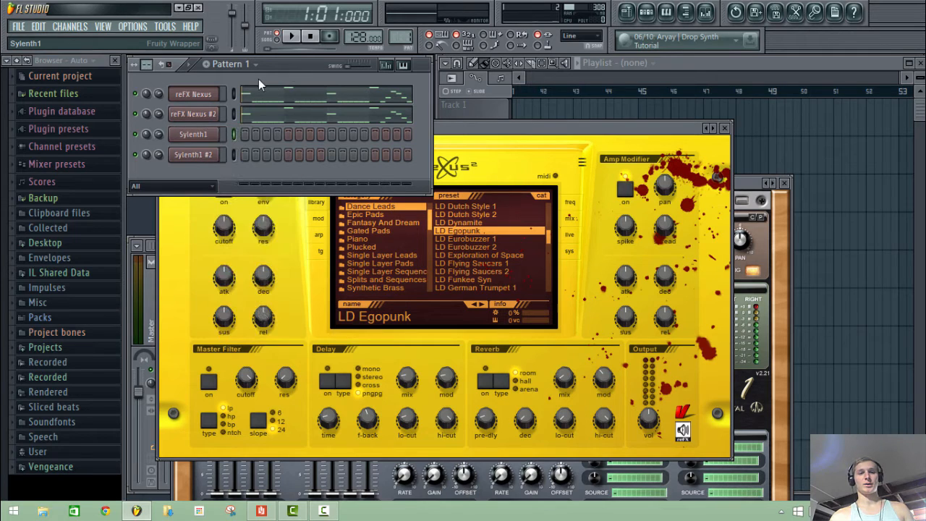
{"action": "right_click", "coordinate": [203, 140]}
{"action": "left_click", "coordinate": [241, 135]}
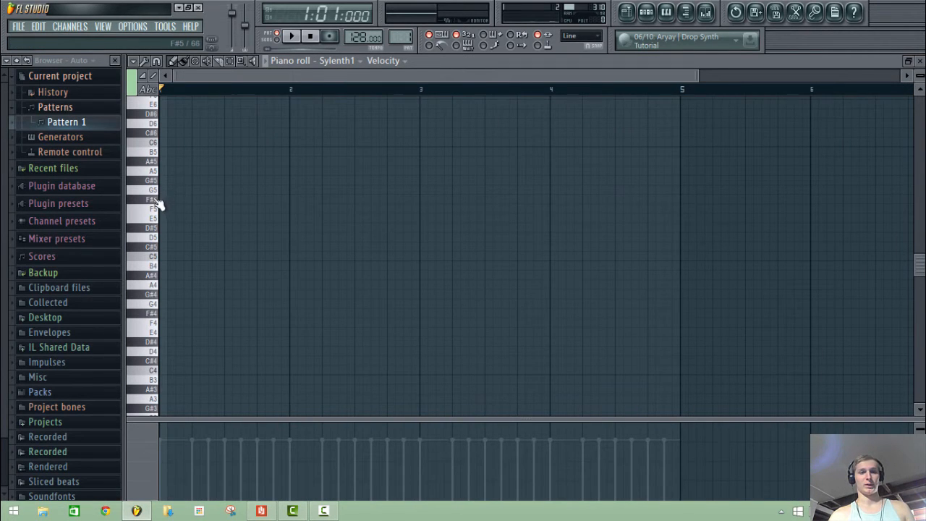
{"action": "left_click", "coordinate": [164, 162]}
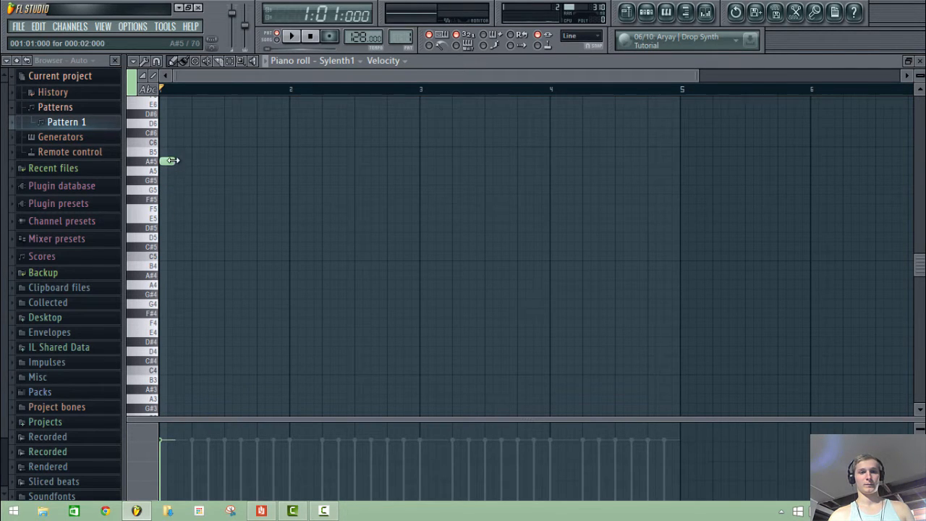
{"action": "left_click_drag", "start_coordinate": [175, 161], "coordinate": [175, 200]}
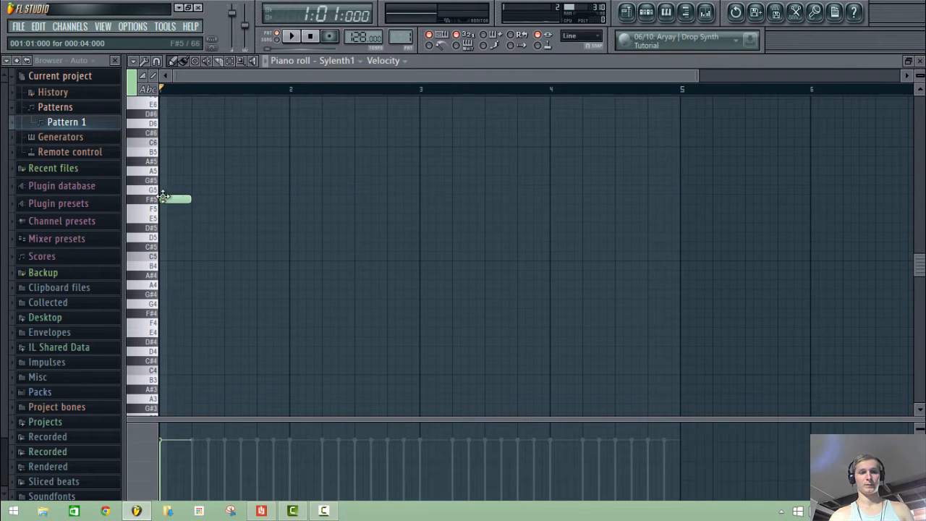
{"action": "left_click", "coordinate": [211, 200]}
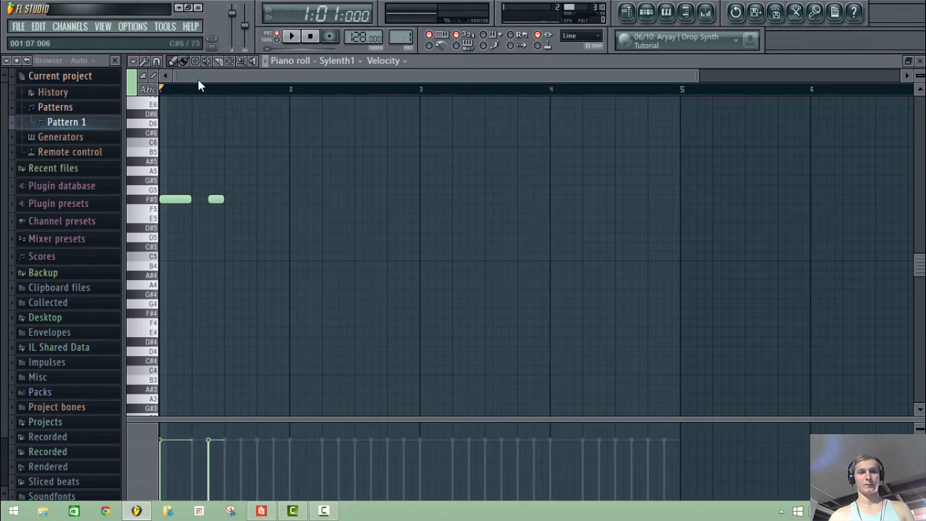
Step: Paint two-step F#5 notes through the rest of bar 1 and across bar 2, fill the gap at step 5, and play the pattern
{"action": "left_click", "coordinate": [183, 61]}
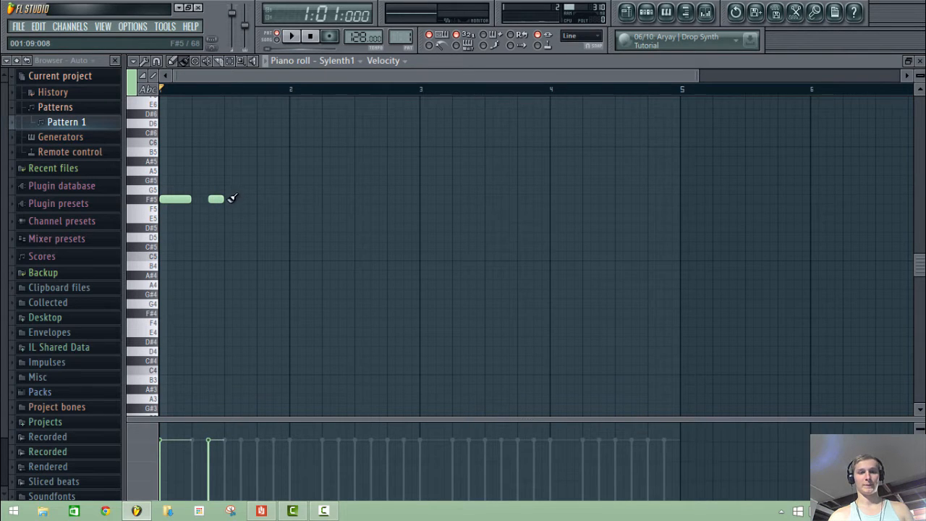
{"action": "left_click_drag", "start_coordinate": [231, 197], "coordinate": [423, 197]}
{"action": "right_click", "coordinate": [424, 199]}
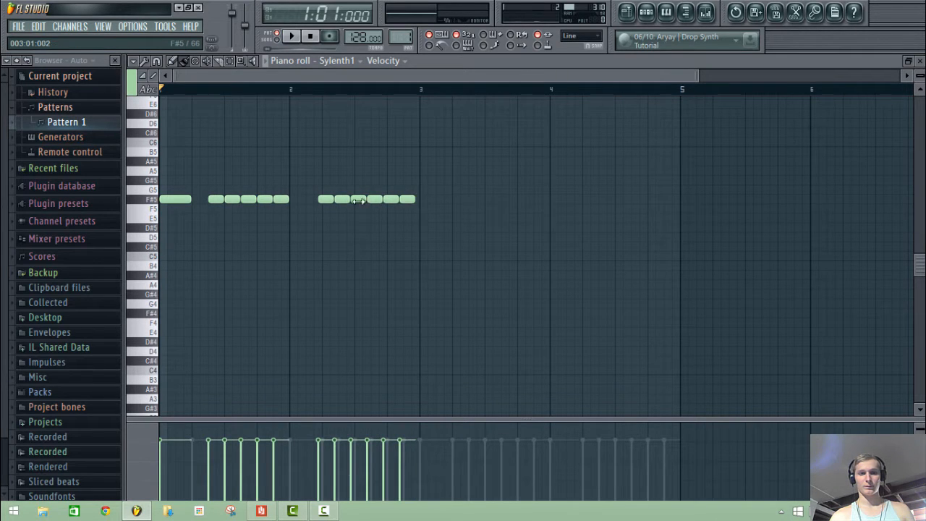
{"action": "left_click", "coordinate": [200, 198]}
{"action": "key", "text": "space"}
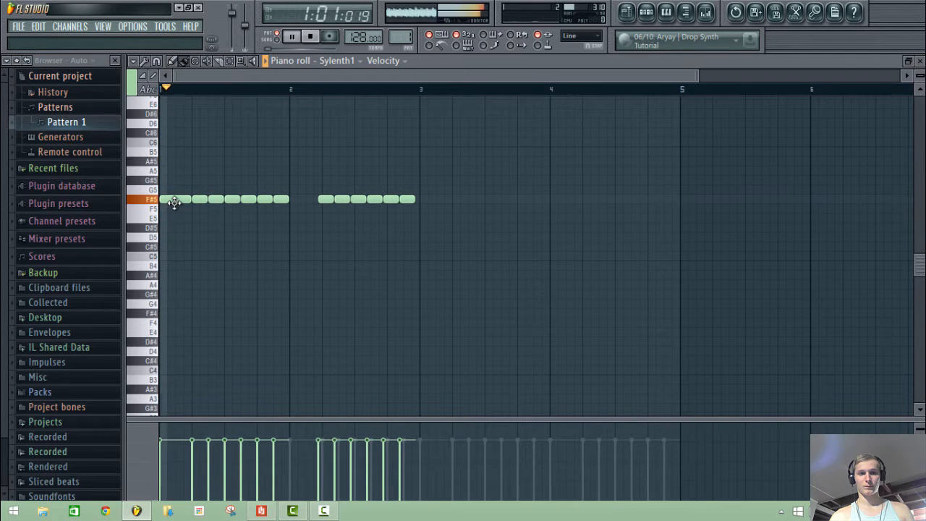
{"action": "key", "text": "space"}
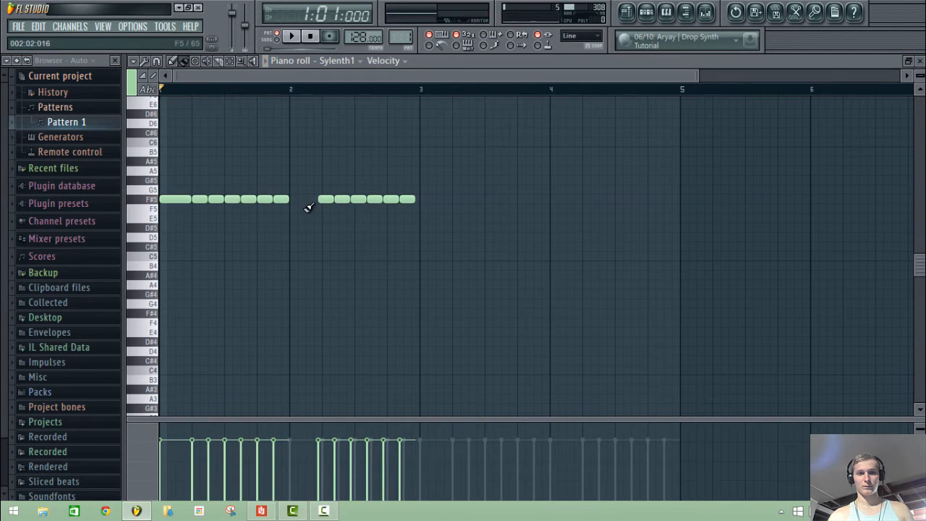
Step: Replace the misaligned notes in bar 2 with a single four-step F#5 note at the bar's start
{"action": "left_click", "coordinate": [297, 199]}
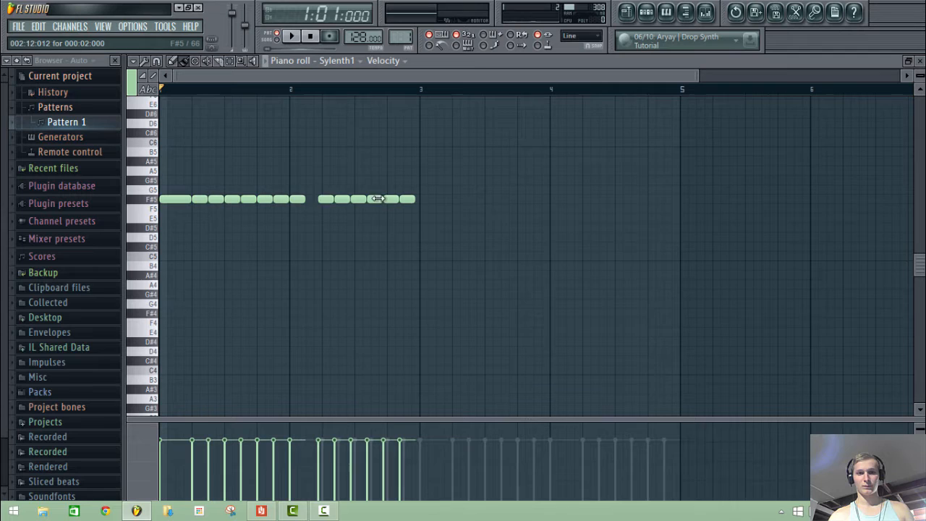
{"action": "right_click", "coordinate": [295, 199]}
{"action": "left_click", "coordinate": [173, 197]}
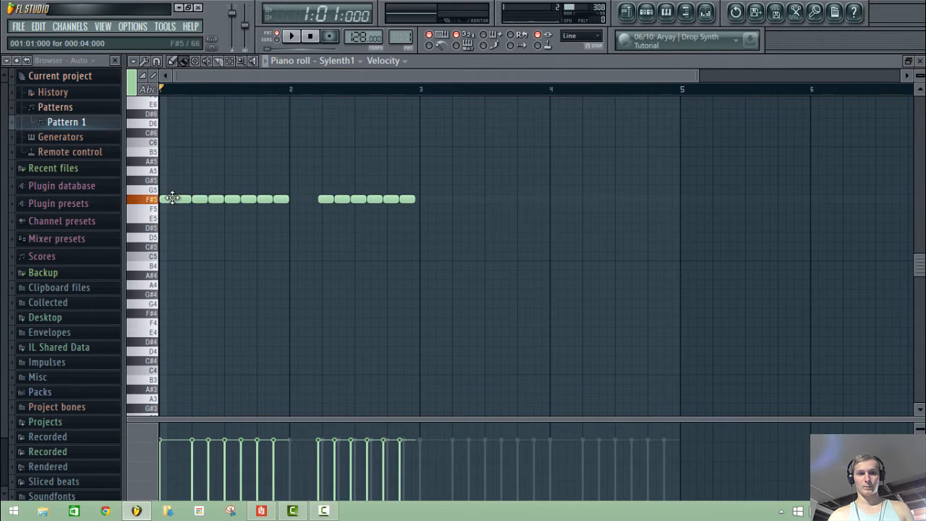
{"action": "left_click", "coordinate": [296, 200]}
{"action": "right_click", "coordinate": [331, 201]}
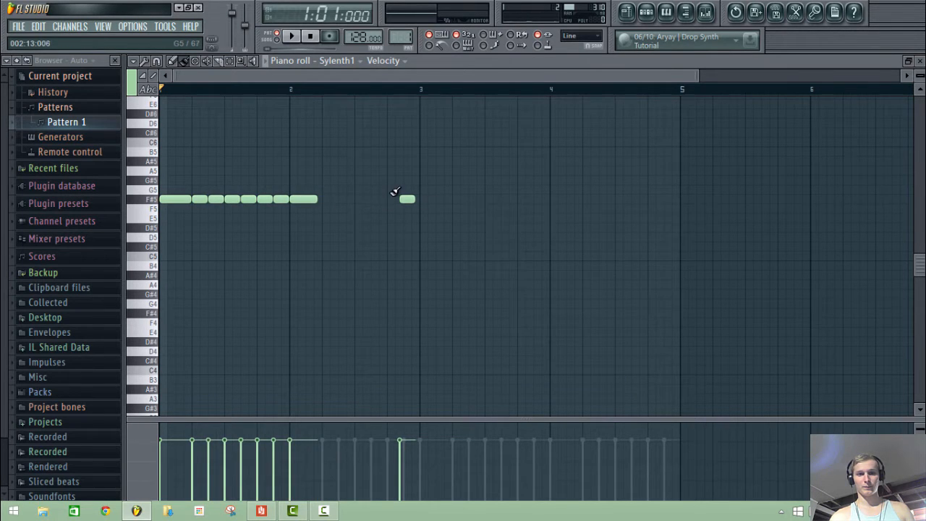
{"action": "right_click", "coordinate": [406, 200]}
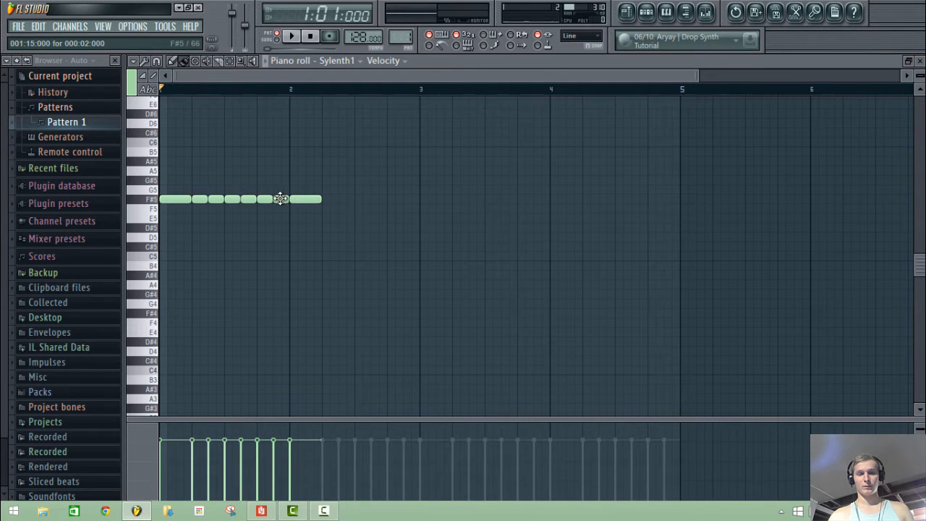
Step: Complete bars 2 to 4 with two-step F#5 notes, starting bars 3 and 4 on four-step F#5 notes, and close the piano roll
{"action": "left_click", "coordinate": [330, 199]}
{"action": "mouse_move", "coordinate": [348, 198]}
{"action": "left_mouse_down"}
{"action": "mouse_move", "coordinate": [409, 198]}
{"action": "mouse_move", "coordinate": [383, 199]}
{"action": "left_mouse_up"}
{"action": "left_click_drag", "start_coordinate": [461, 198], "coordinate": [677, 198]}
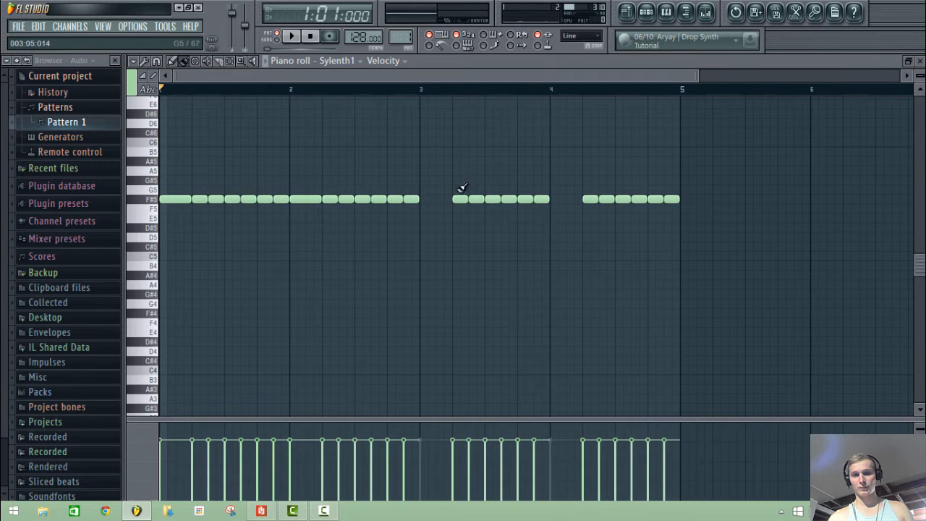
{"action": "left_click_drag", "start_coordinate": [427, 199], "coordinate": [590, 197]}
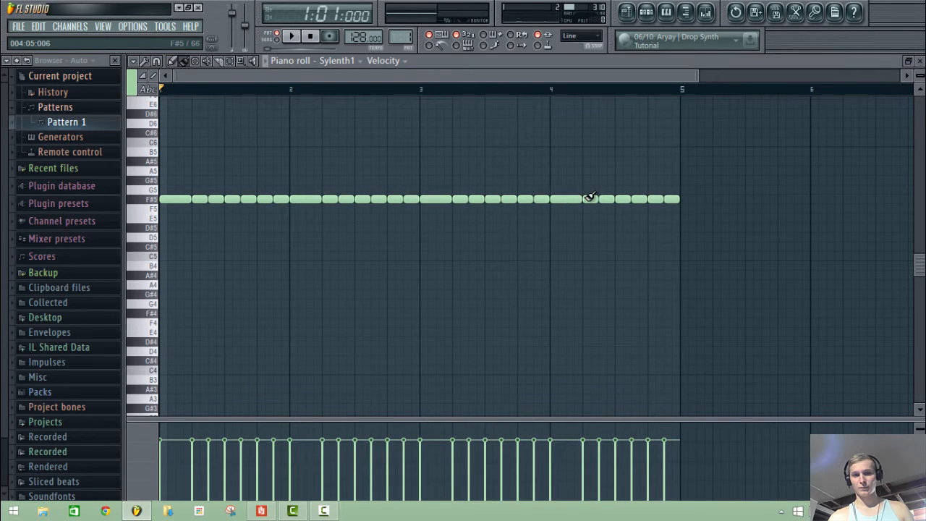
{"action": "key", "text": "Escape"}
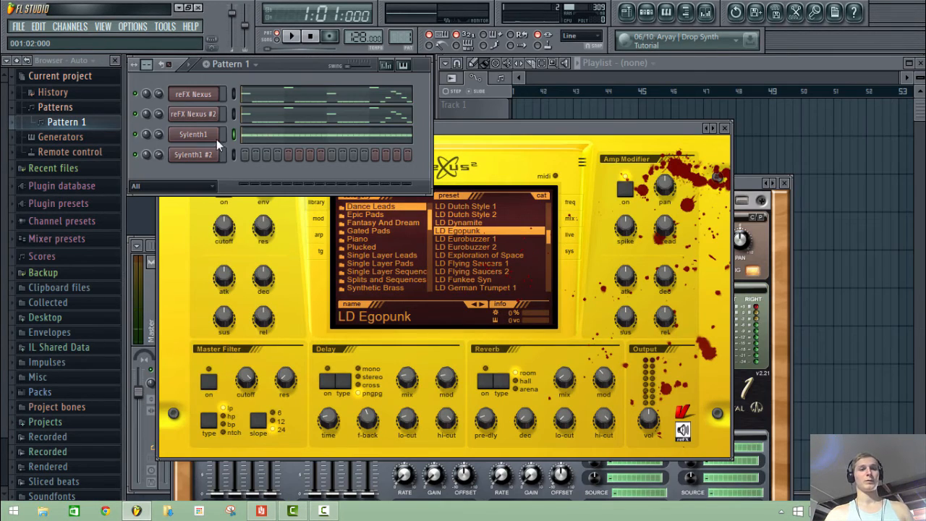
Step: Add four-step A#5 and D#5 notes around the opening F#5 on the first Sylenth1 channel and play the chord
{"action": "left_click", "coordinate": [253, 136]}
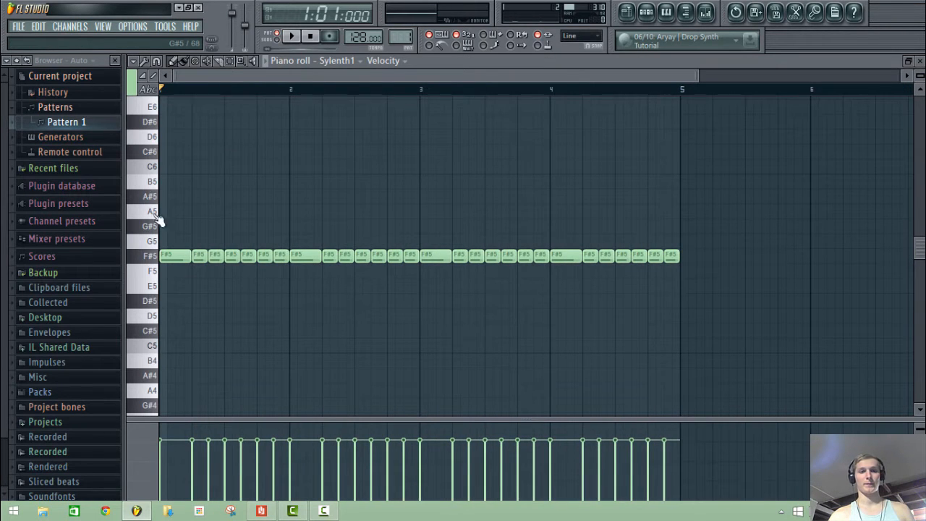
{"action": "left_click", "coordinate": [152, 196]}
{"action": "left_click", "coordinate": [165, 196]}
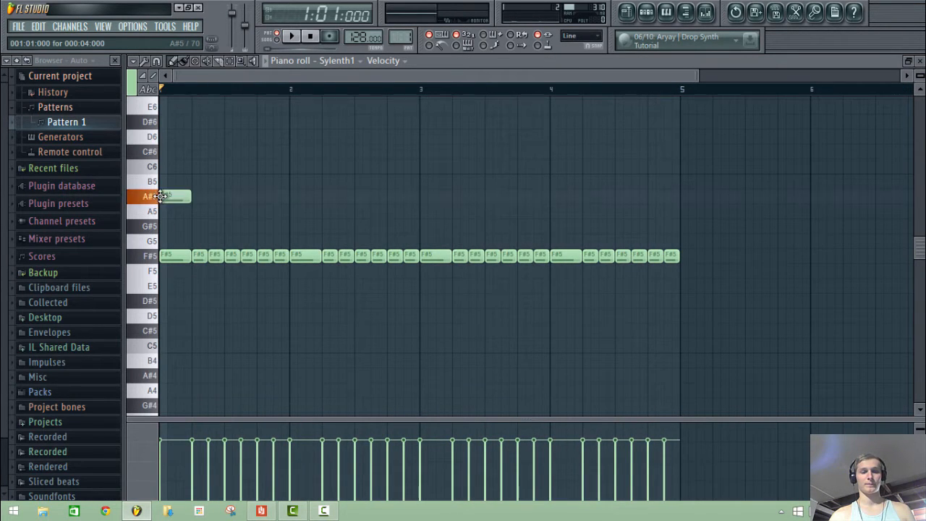
{"action": "left_click", "coordinate": [153, 332]}
{"action": "left_click", "coordinate": [156, 302]}
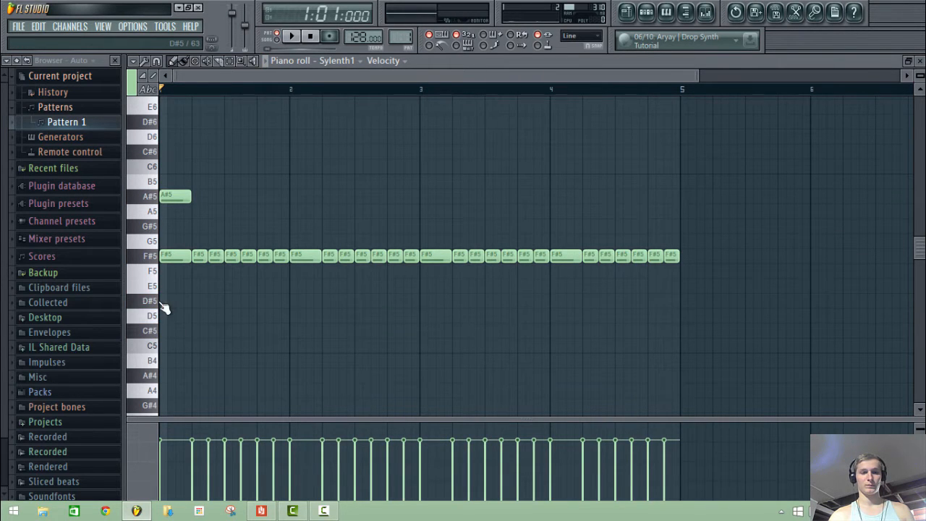
{"action": "left_click", "coordinate": [162, 302]}
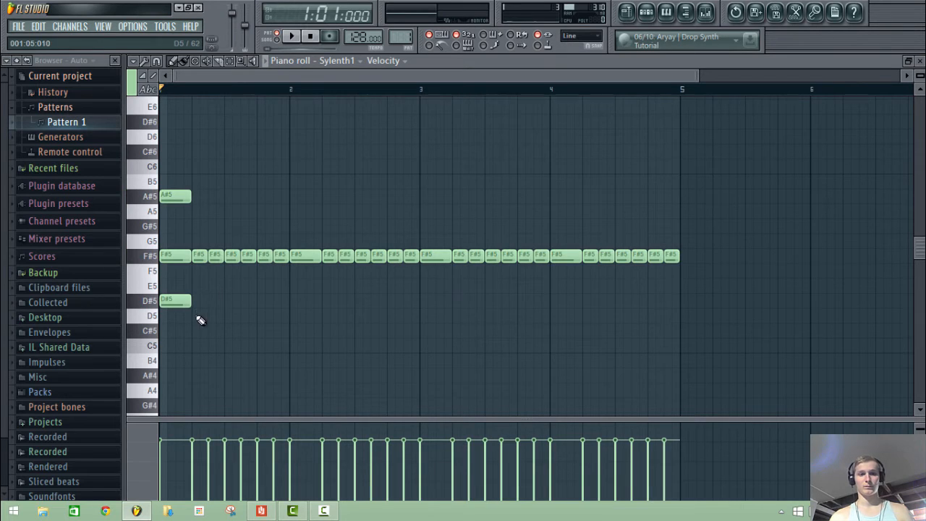
{"action": "key", "text": "space"}
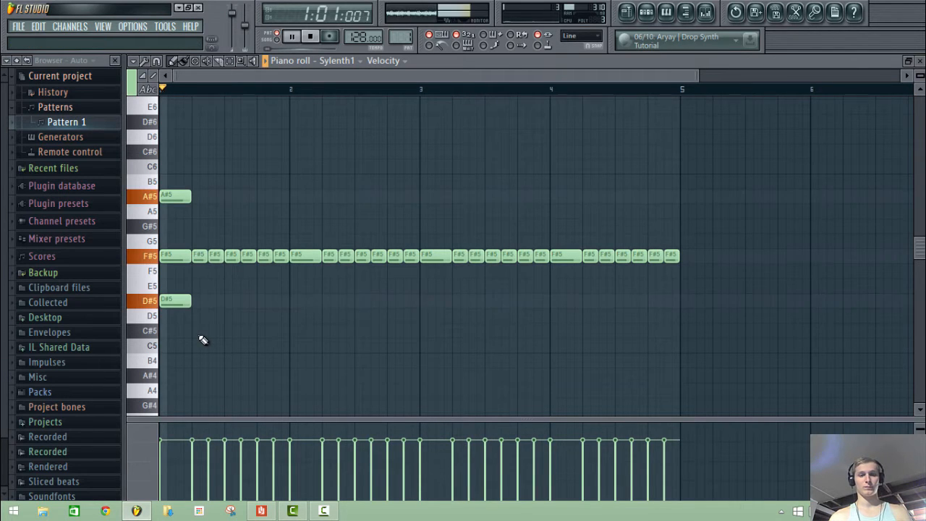
{"action": "key", "text": "space"}
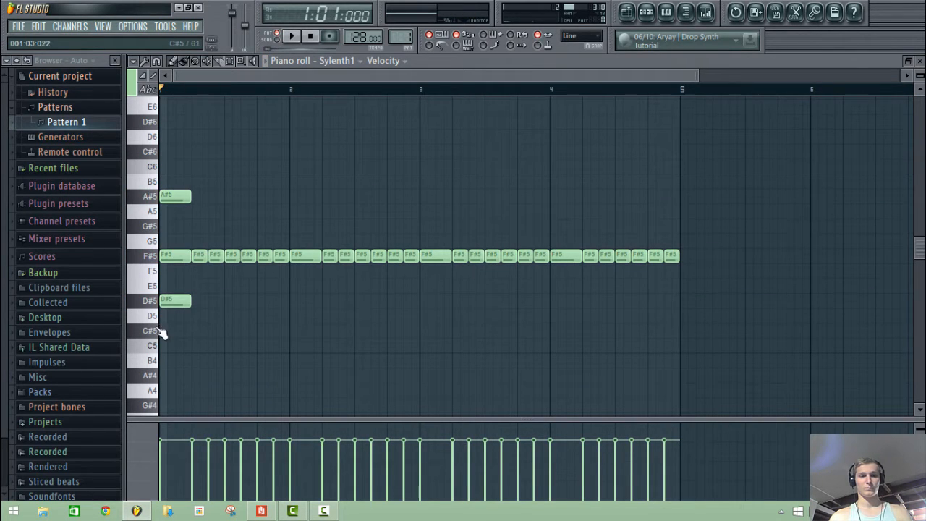
Step: Try a four-step D#5 note directly after the opening chord and play it
{"action": "left_click", "coordinate": [150, 258]}
{"action": "left_click", "coordinate": [151, 337]}
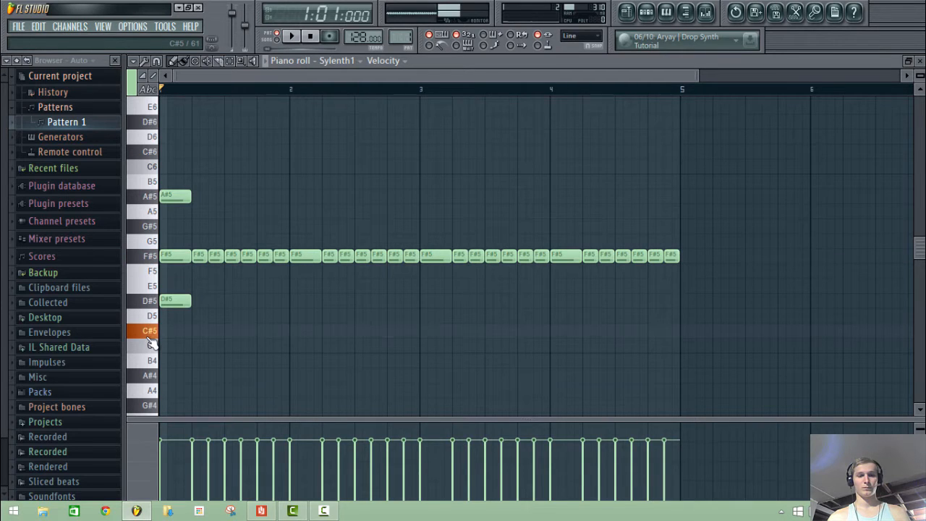
{"action": "left_click", "coordinate": [195, 299]}
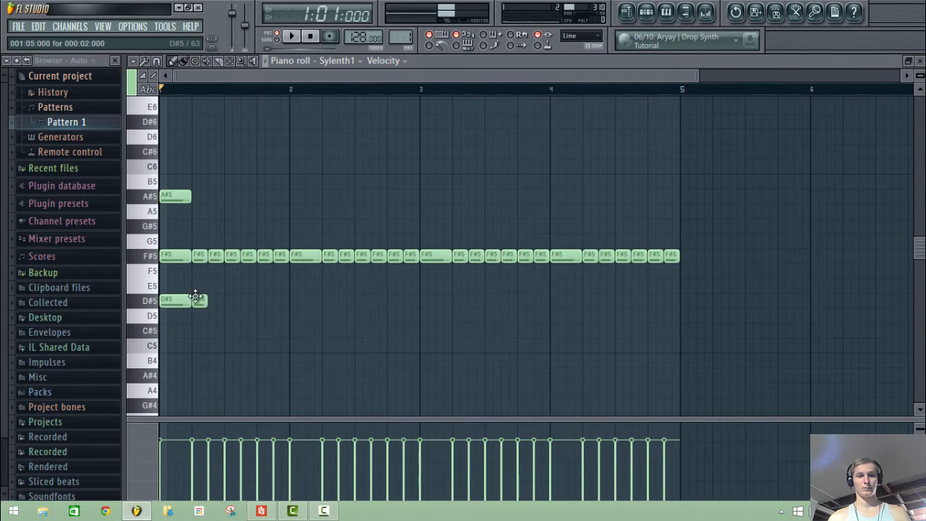
{"action": "left_click_drag", "start_coordinate": [207, 301], "coordinate": [216, 303]}
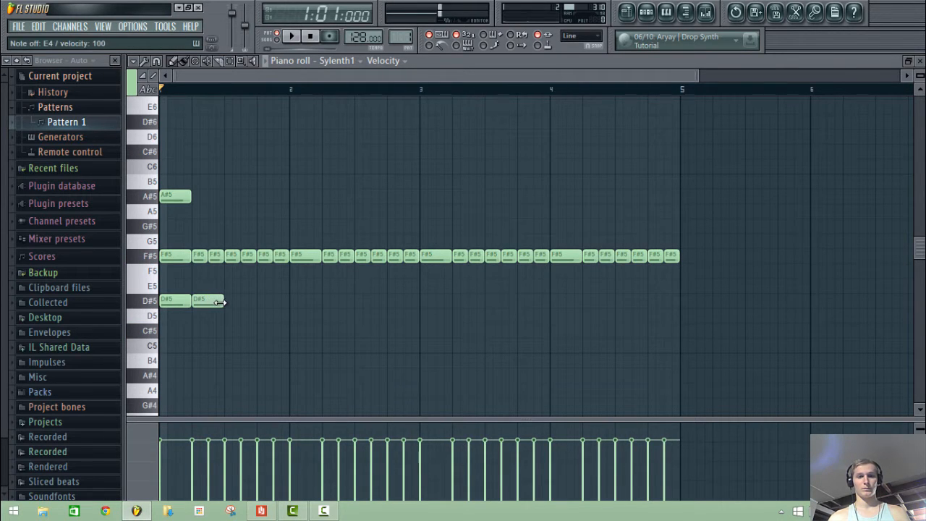
{"action": "key", "text": "space"}
{"action": "key", "text": "space"}
Step: Try six two-step D#5 notes after the opening chord, first alone, then layered under bar 1's F#5 notes, and play them
{"action": "mouse_move", "coordinate": [219, 302]}
{"action": "left_mouse_down"}
{"action": "mouse_move", "coordinate": [200, 303]}
{"action": "mouse_move", "coordinate": [288, 302]}
{"action": "left_mouse_up"}
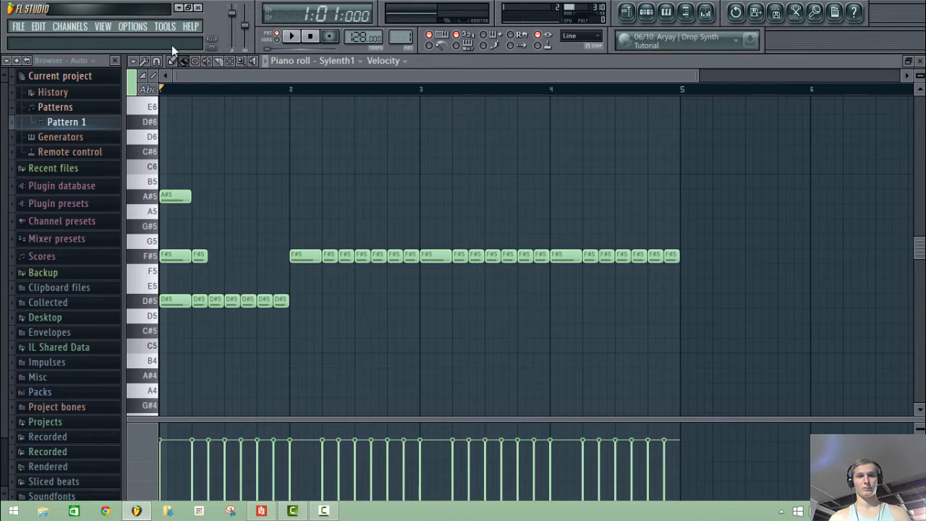
{"action": "right_click", "coordinate": [201, 253]}
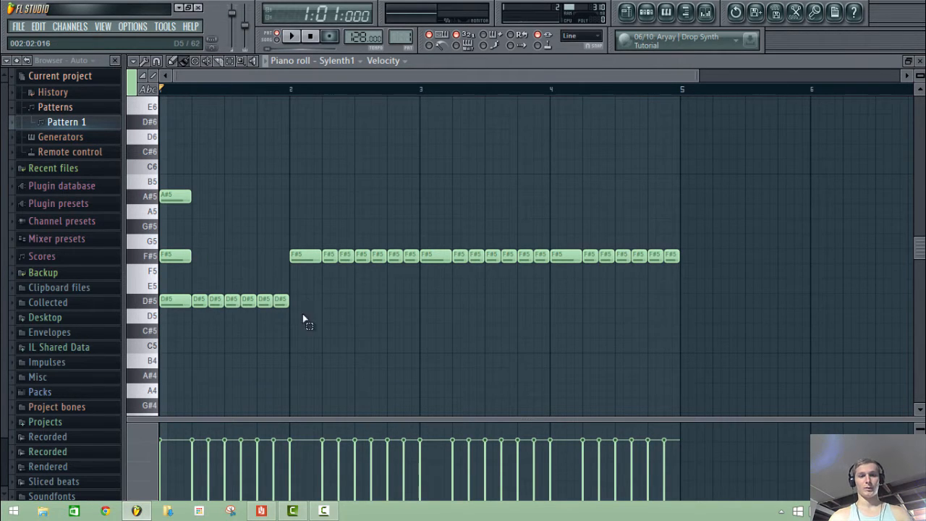
{"action": "left_click_drag", "start_coordinate": [304, 319], "coordinate": [196, 244]}
{"action": "key", "text": "space"}
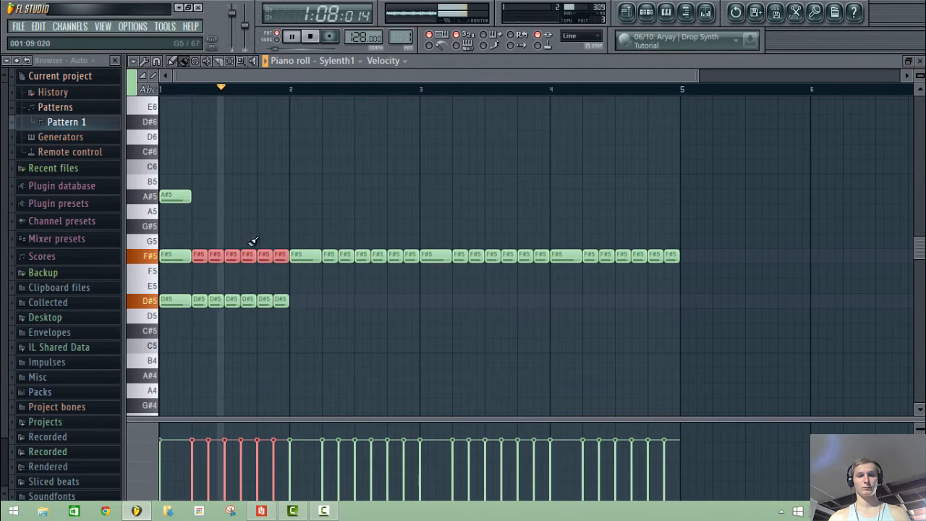
{"action": "key", "text": "space"}
Step: Move the run of six D#5 notes in bar 1 down to C#5, play it and align it with the F#5 notes
{"action": "left_click_drag", "start_coordinate": [297, 331], "coordinate": [203, 337]}
{"action": "key", "text": "space"}
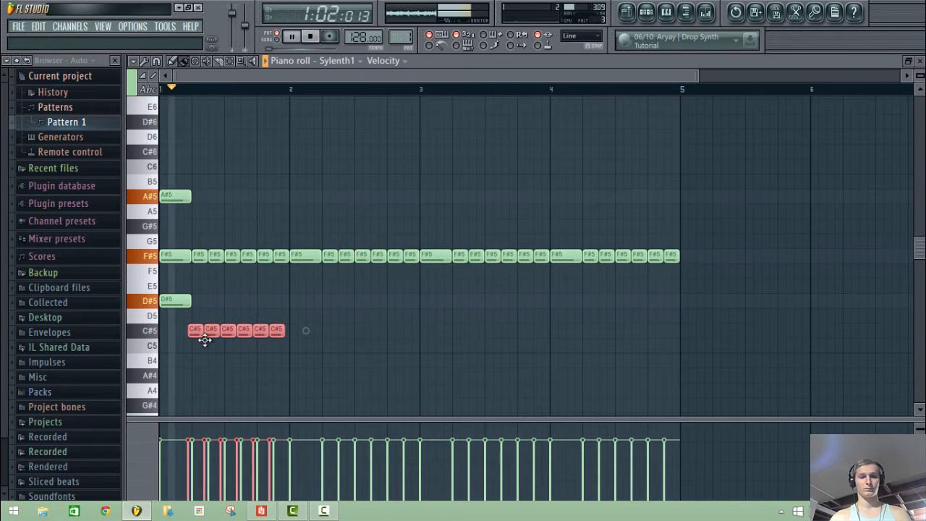
{"action": "key", "text": "space"}
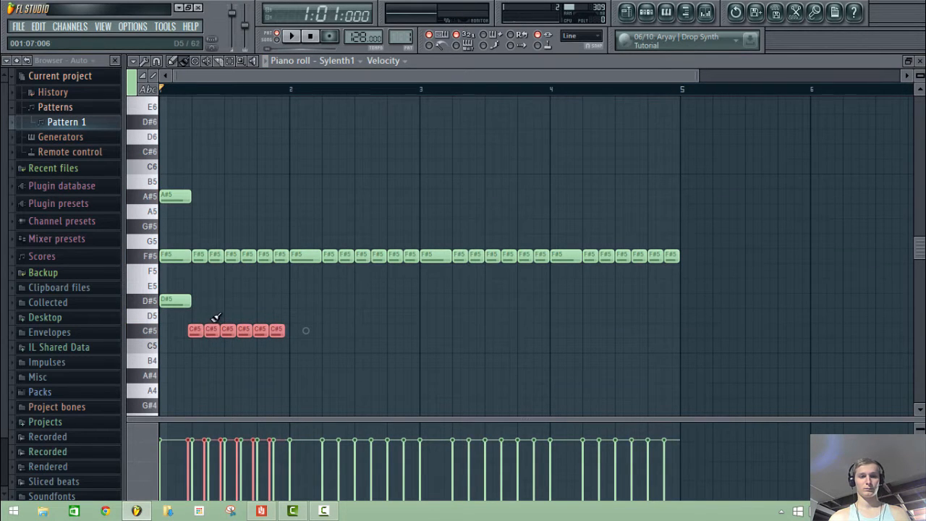
{"action": "left_click_drag", "start_coordinate": [204, 331], "coordinate": [209, 331]}
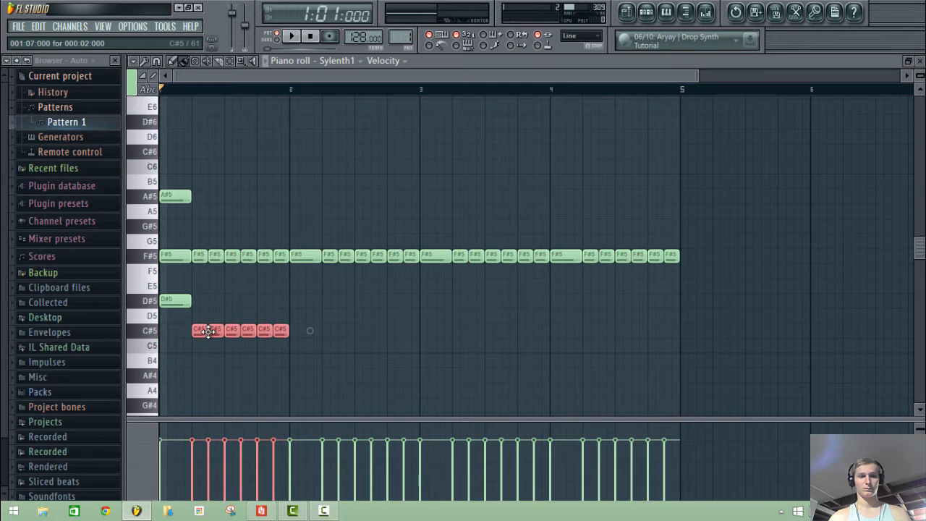
{"action": "left_click", "coordinate": [324, 511]}
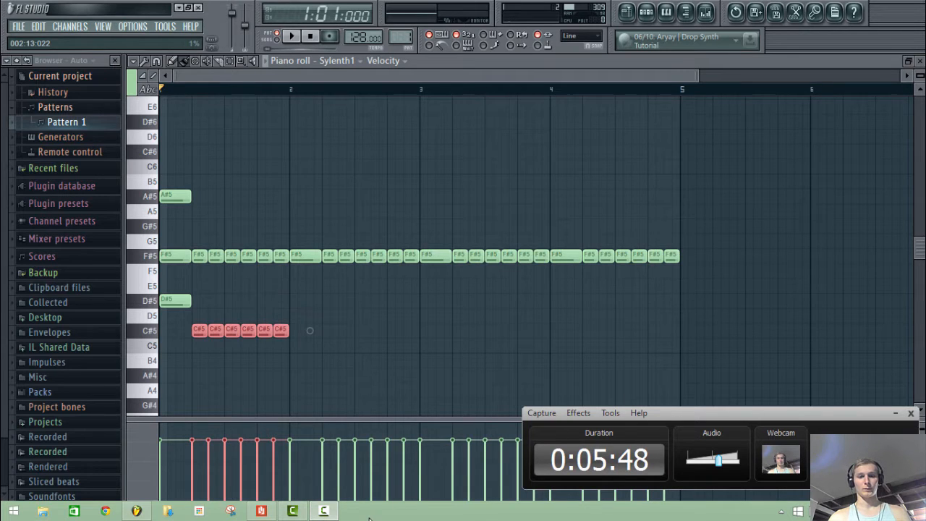
{"action": "left_click", "coordinate": [362, 348]}
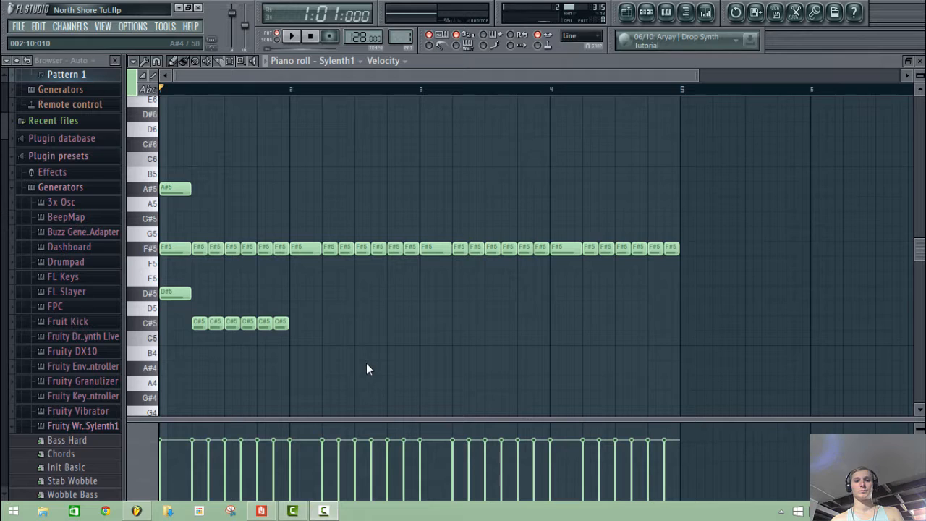
Step: Delete the six C#5 notes from bar 1 along with the opening chord's F#5 and D#5 notes
{"action": "left_click_drag", "start_coordinate": [281, 324], "coordinate": [205, 329]}
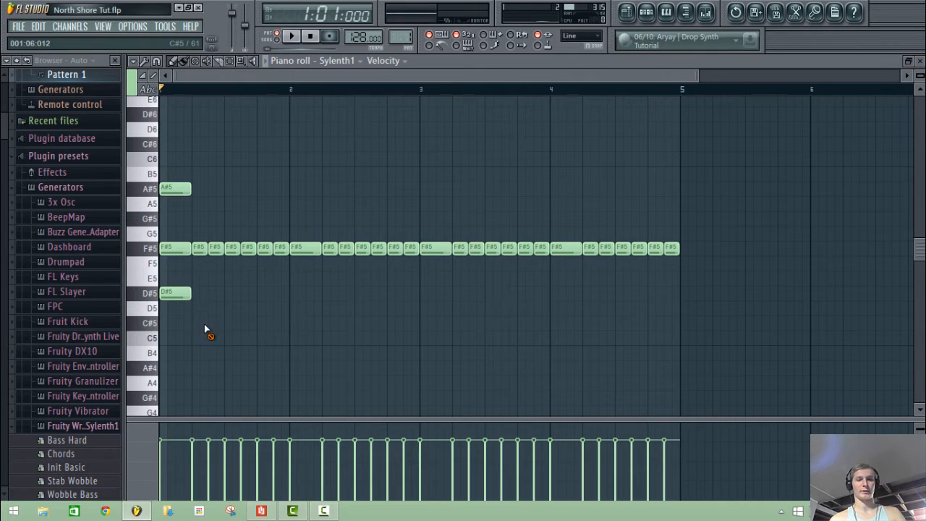
{"action": "mouse_move", "coordinate": [183, 261]}
{"action": "left_mouse_down"}
{"action": "mouse_move", "coordinate": [175, 295]}
{"action": "mouse_move", "coordinate": [200, 270]}
{"action": "left_mouse_up"}
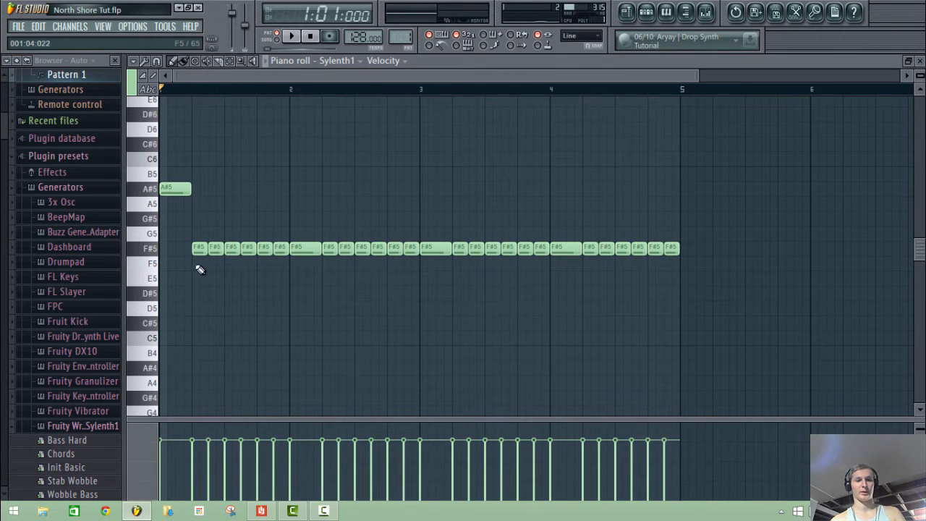
Step: Copy the six-note run as D#5 in bar 1, C#5 in bar 2, and B4 in bars 3 and 4, beneath the F#5 notes
{"action": "left_click_drag", "start_coordinate": [279, 269], "coordinate": [199, 297]}
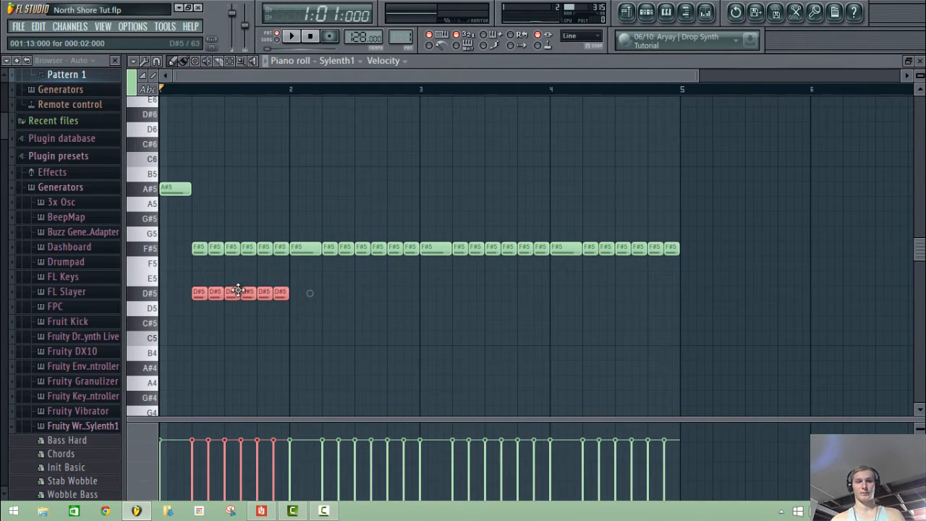
{"action": "left_click_drag", "start_coordinate": [238, 293], "coordinate": [368, 324], "text": "shift"}
{"action": "key", "text": "ctrl+v"}
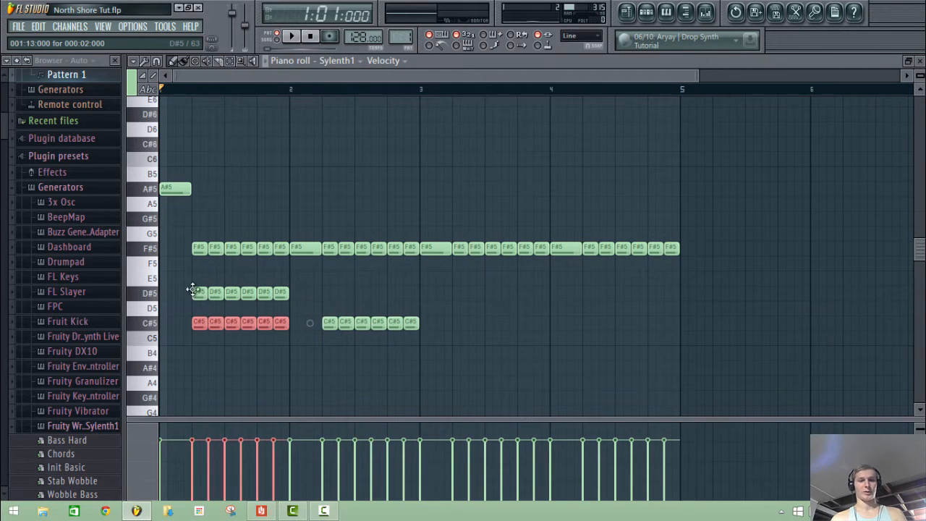
{"action": "left_click_drag", "start_coordinate": [202, 322], "coordinate": [468, 367]}
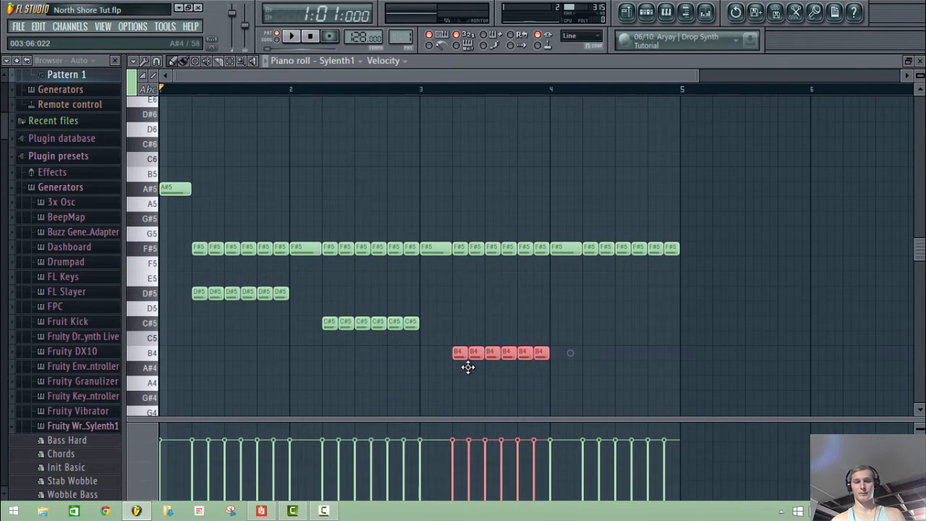
{"action": "key", "text": "ctrl+c"}
{"action": "key", "text": "ctrl+v"}
{"action": "left_click_drag", "start_coordinate": [205, 354], "coordinate": [613, 353]}
{"action": "left_click", "coordinate": [598, 328]}
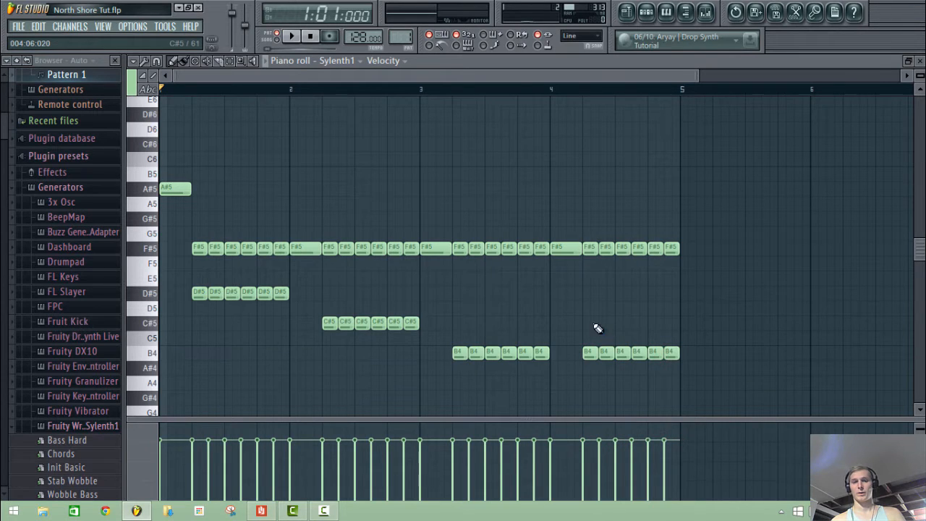
Step: Add a four-step F#5 at the start of bar 1 and pair a C#6 with the F#5 that opens bar 2
{"action": "left_click", "coordinate": [166, 251]}
{"action": "right_click", "coordinate": [295, 250]}
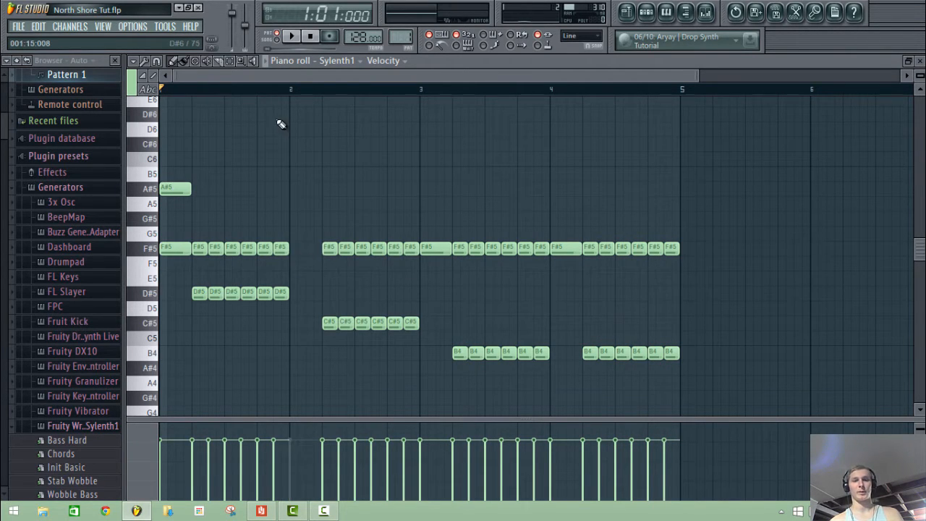
{"action": "left_click", "coordinate": [292, 144]}
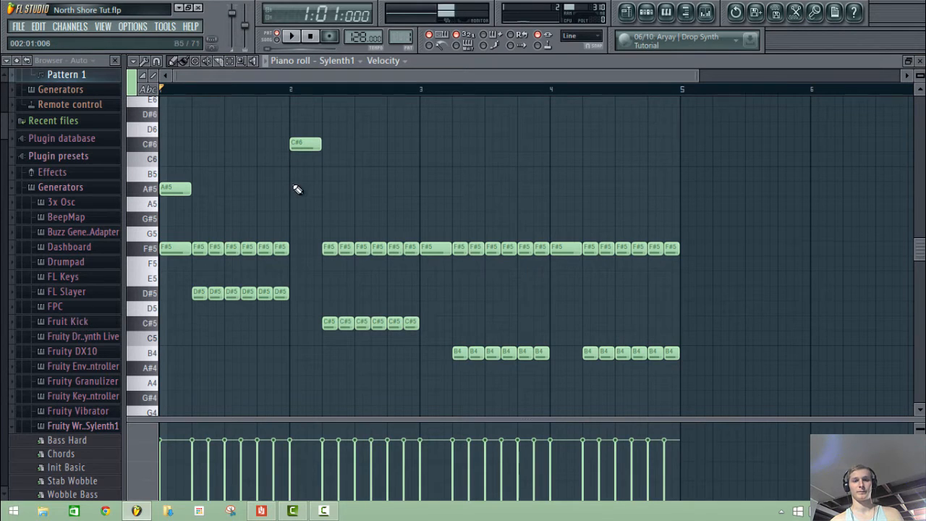
{"action": "left_click", "coordinate": [295, 250]}
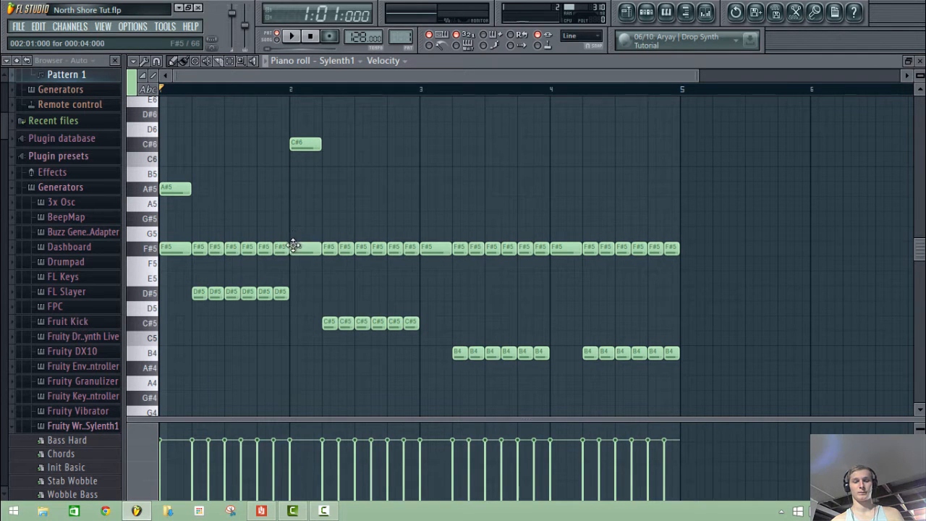
Step: Add four-step A#5 and C#6 notes above the F#5s that open bars 3 and 4, and play the pattern
{"action": "right_click", "coordinate": [434, 248]}
{"action": "left_click", "coordinate": [425, 177]}
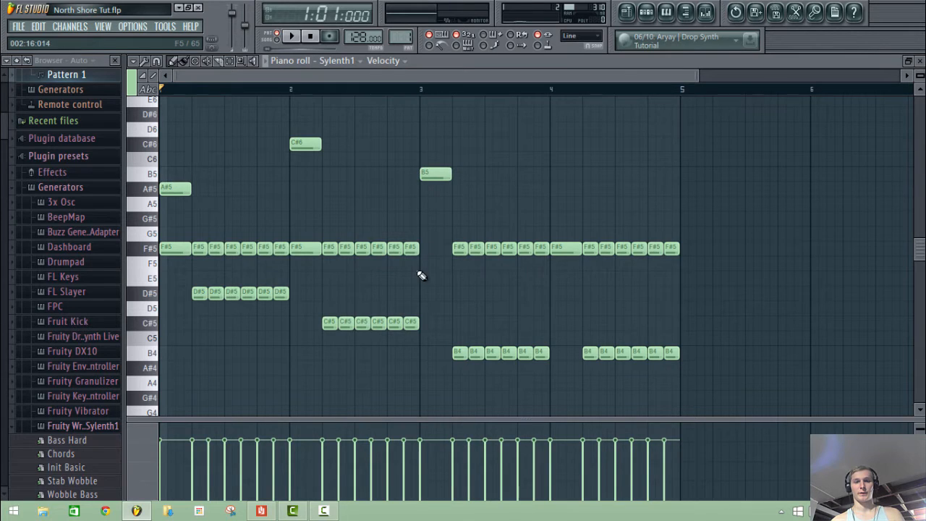
{"action": "left_click", "coordinate": [425, 249]}
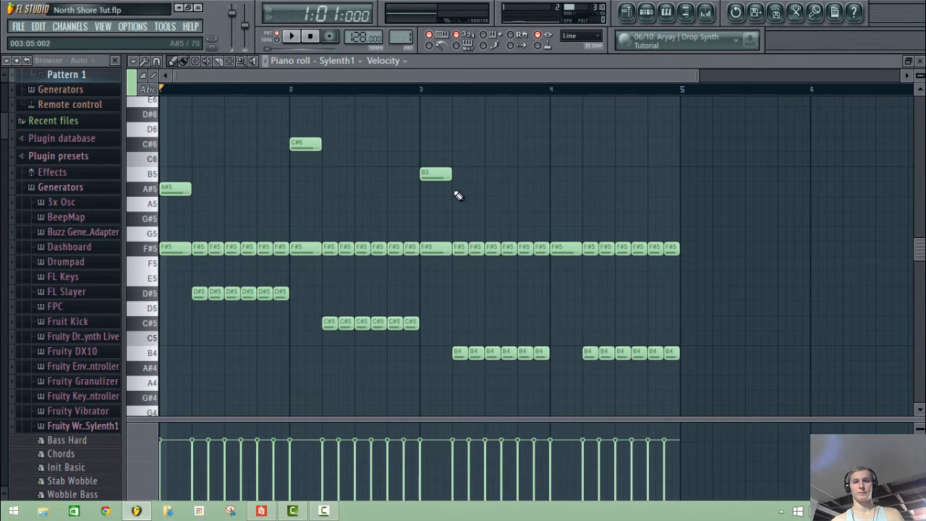
{"action": "right_click", "coordinate": [434, 174]}
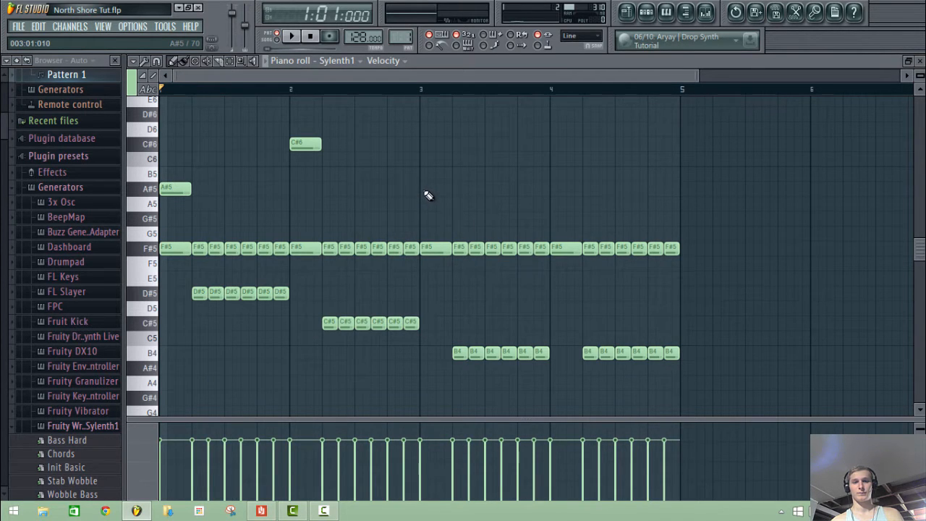
{"action": "left_click", "coordinate": [427, 189]}
{"action": "left_click", "coordinate": [554, 143]}
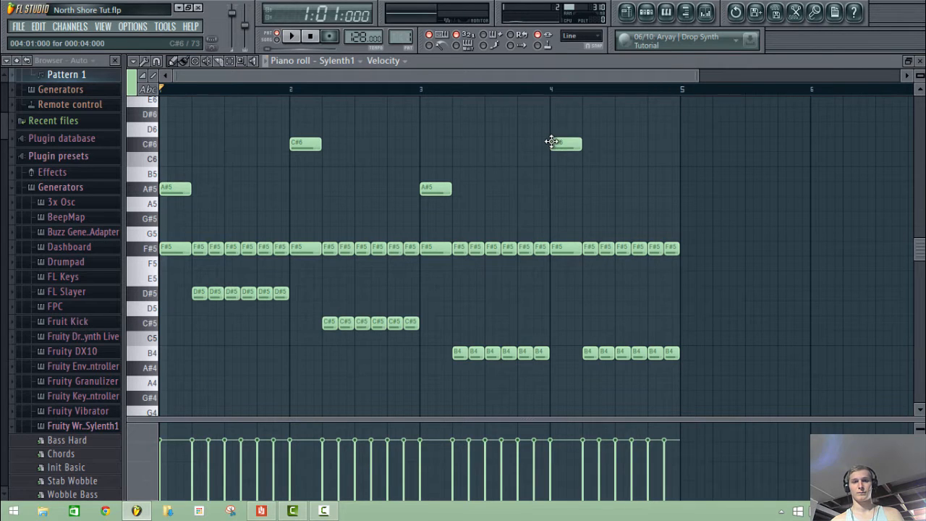
{"action": "key", "text": "space"}
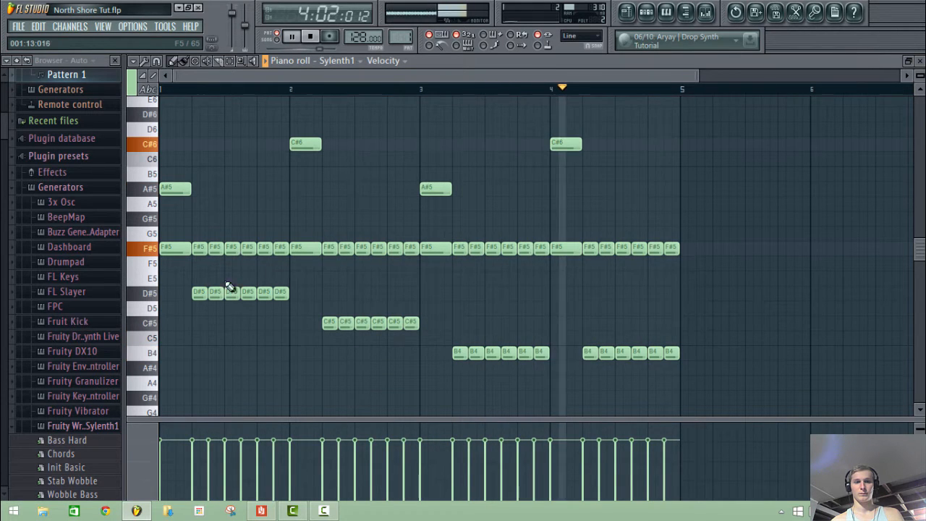
{"action": "key", "text": "space"}
{"action": "scroll", "coordinate": [215, 341], "scroll_direction": "down", "scroll_amount": 5}
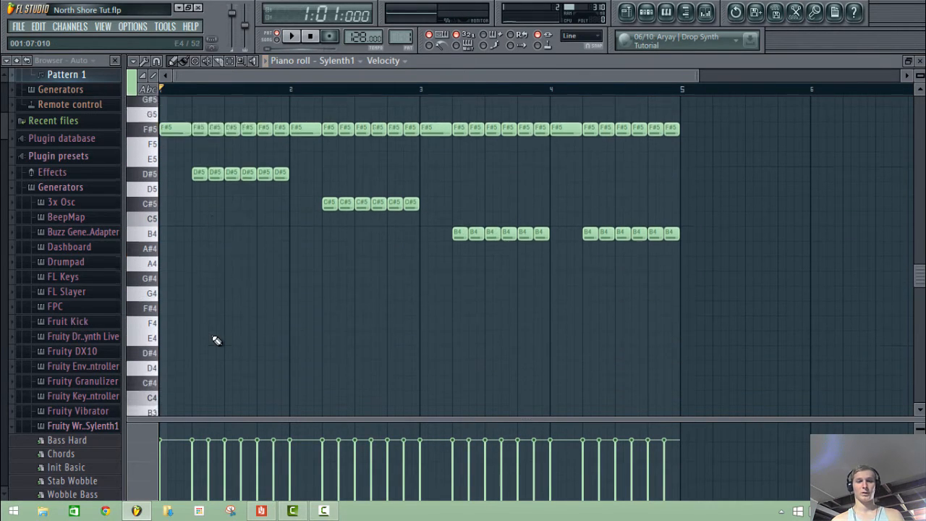
{"action": "left_click_drag", "start_coordinate": [291, 175], "coordinate": [199, 332]}
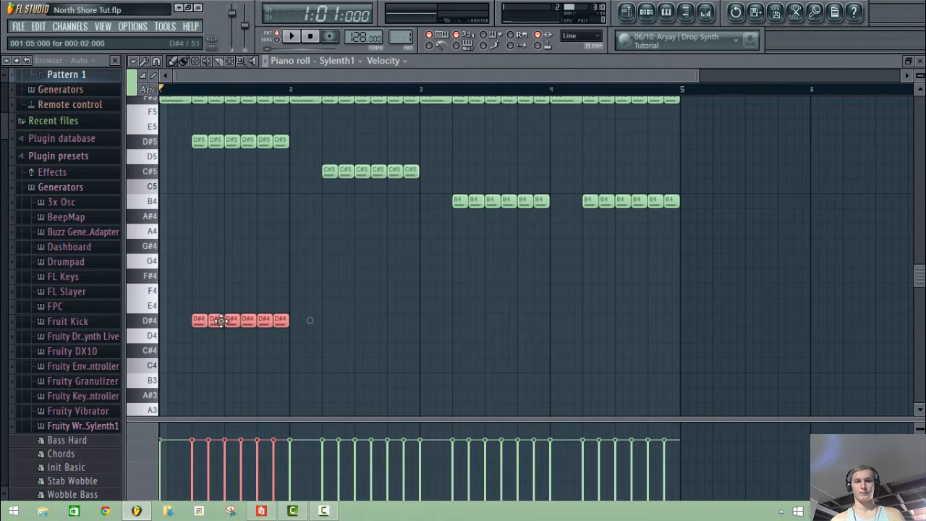
{"action": "key", "text": "ctrl+d"}
{"action": "left_click", "coordinate": [143, 322], "text": "ctrl"}
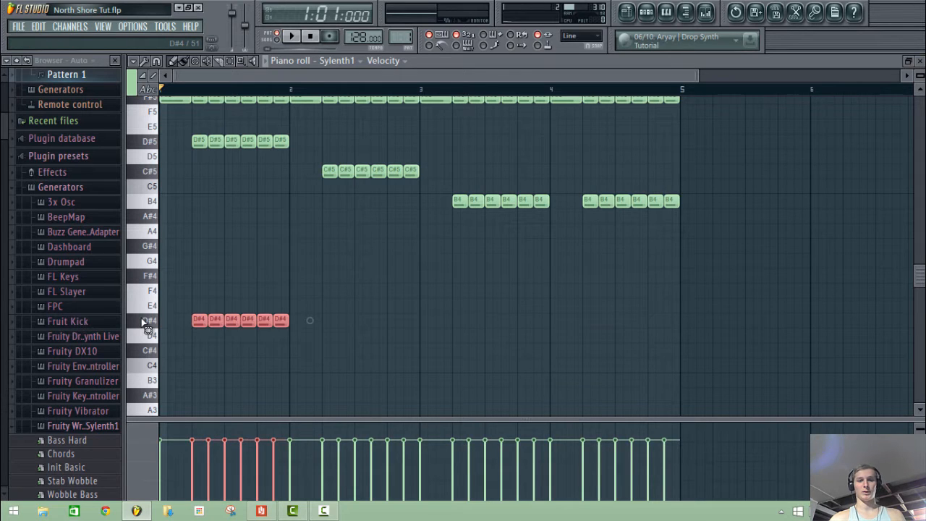
{"action": "key", "text": "Delete"}
Step: Duplicate all D#5, C#5 and B4 runs one octave lower to D#4, C#4 and B3, and play the pattern
{"action": "left_click_drag", "start_coordinate": [142, 133], "coordinate": [155, 272]}
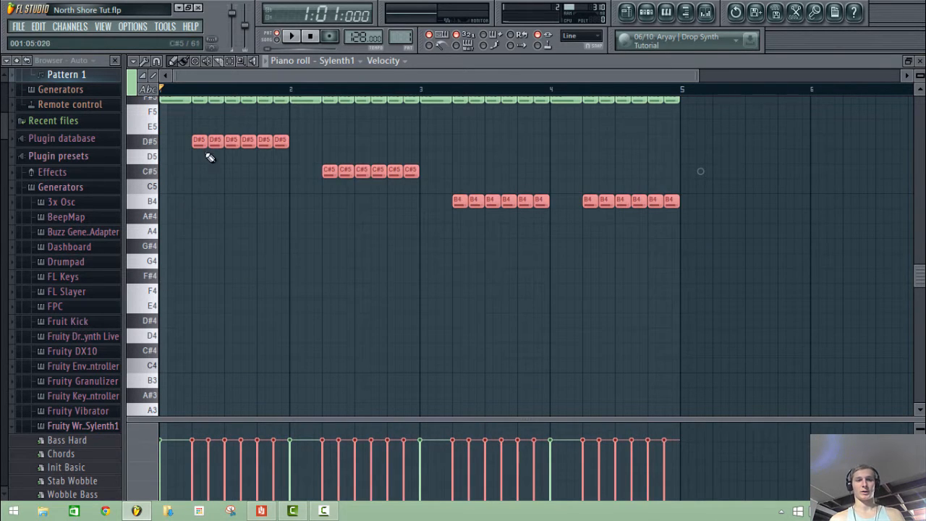
{"action": "left_click_drag", "start_coordinate": [210, 149], "coordinate": [210, 331]}
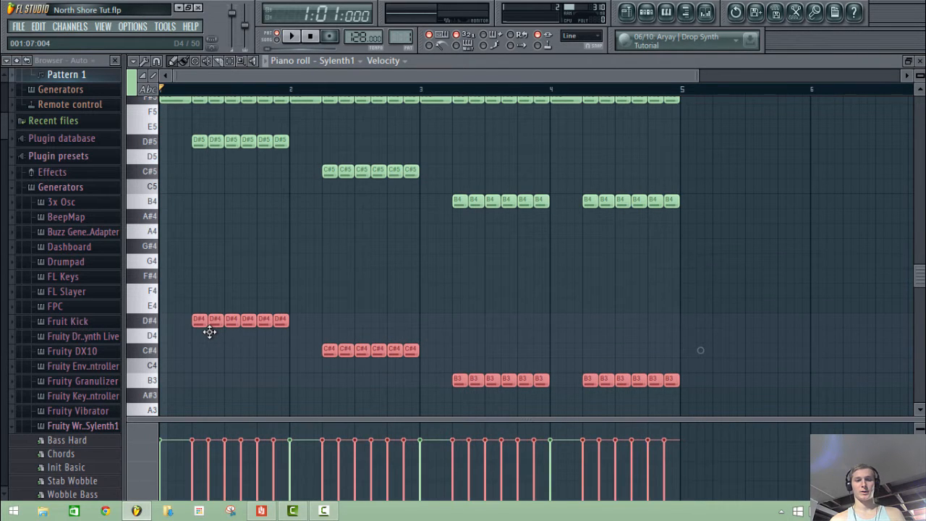
{"action": "key", "text": "space"}
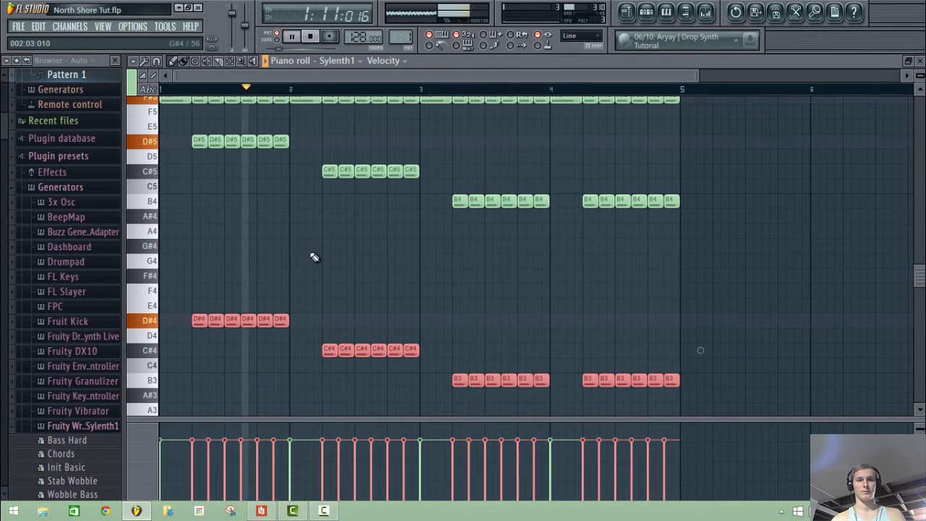
Step: Add four-step bass notes at the bar starts: D#4 in bar 1, C#4 in bar 2, and B3 in bars 3 and 4
{"action": "scroll", "coordinate": [311, 257], "scroll_direction": "up", "scroll_amount": 4}
{"action": "scroll", "coordinate": [314, 257], "scroll_direction": "up", "scroll_amount": 4}
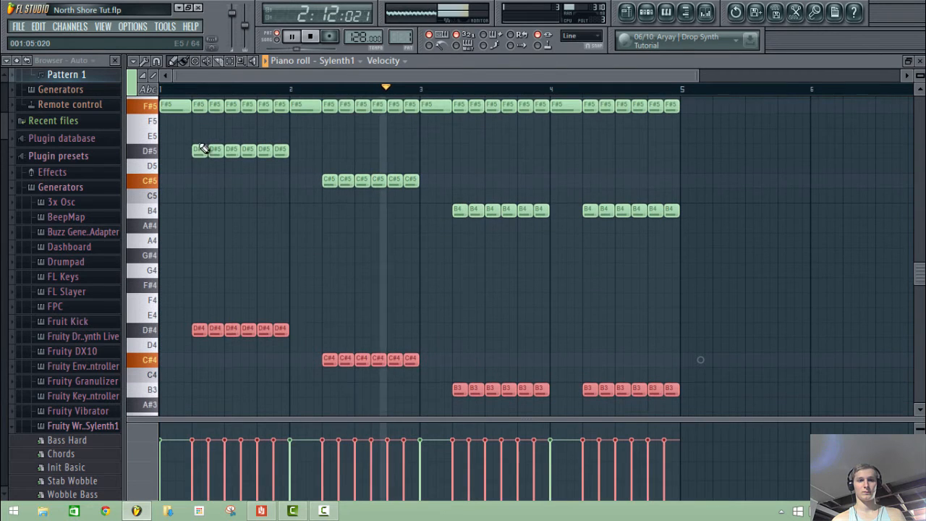
{"action": "left_click", "coordinate": [173, 108]}
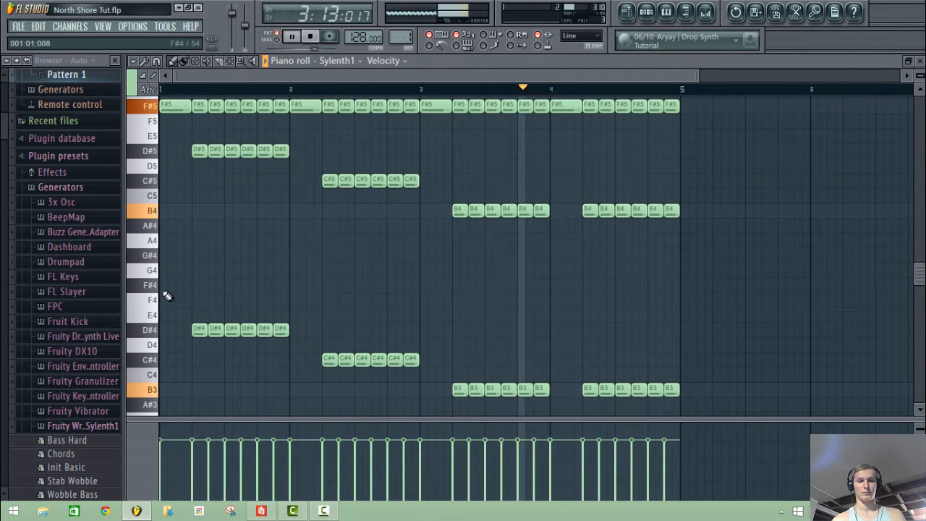
{"action": "left_click", "coordinate": [166, 331]}
{"action": "left_click", "coordinate": [289, 360]}
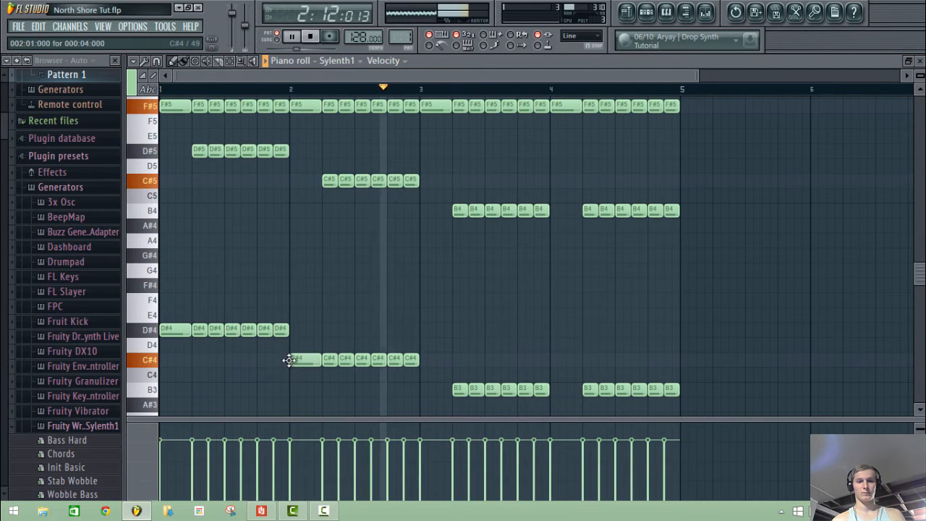
{"action": "left_click", "coordinate": [425, 390]}
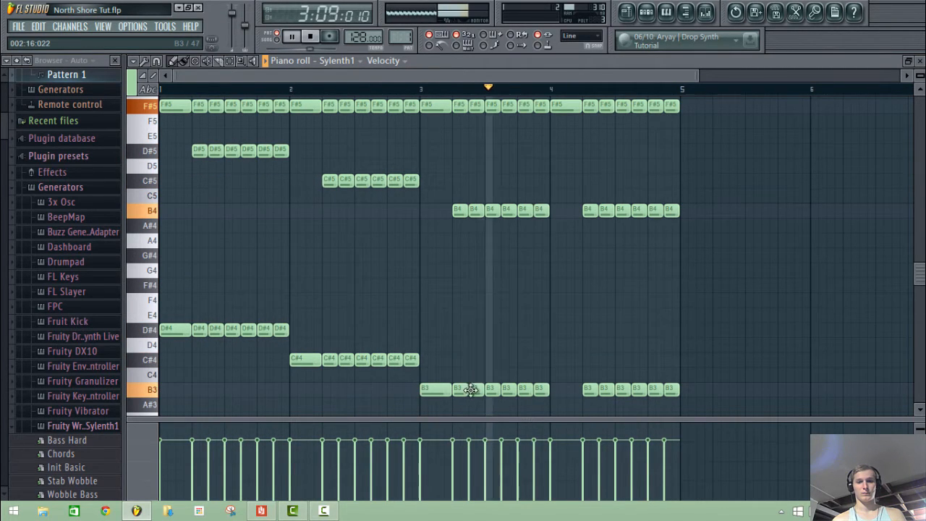
{"action": "left_click", "coordinate": [554, 389]}
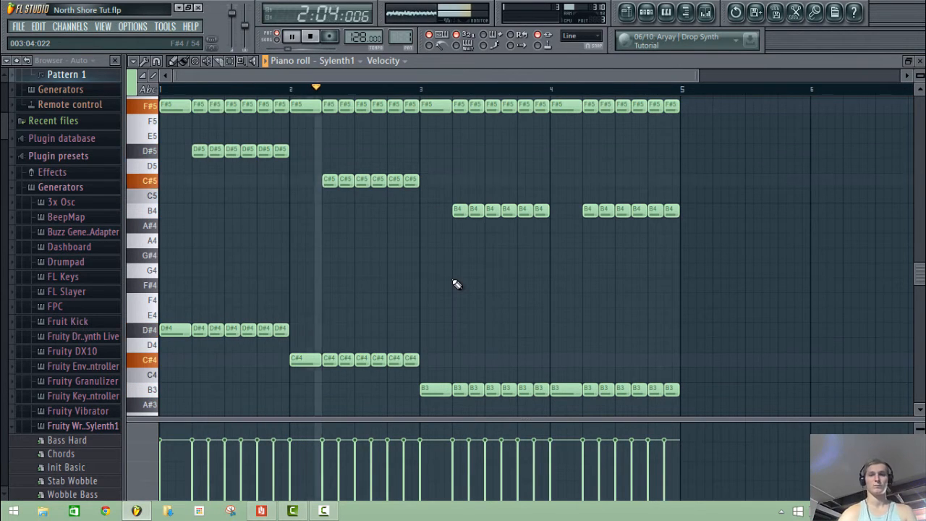
{"action": "scroll", "coordinate": [456, 284], "scroll_direction": "up", "scroll_amount": 5}
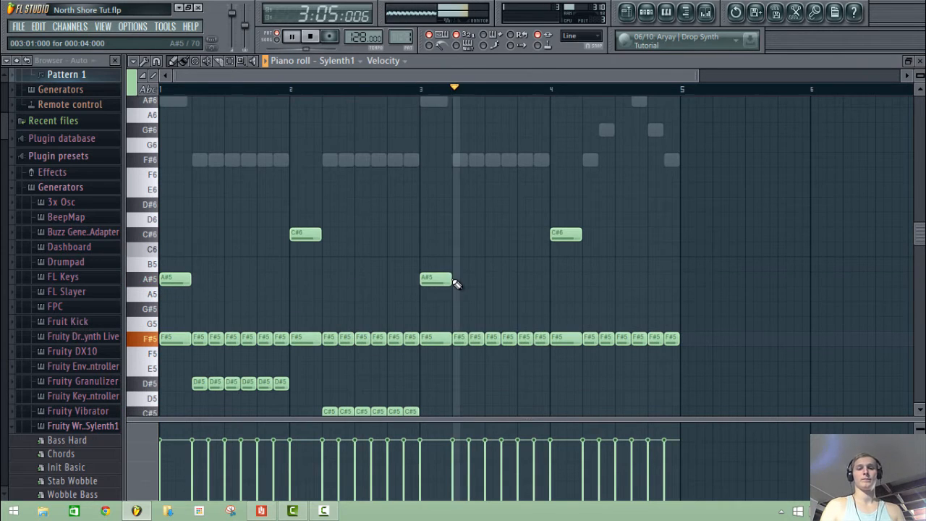
{"action": "scroll", "coordinate": [456, 284], "scroll_direction": "down", "scroll_amount": 5}
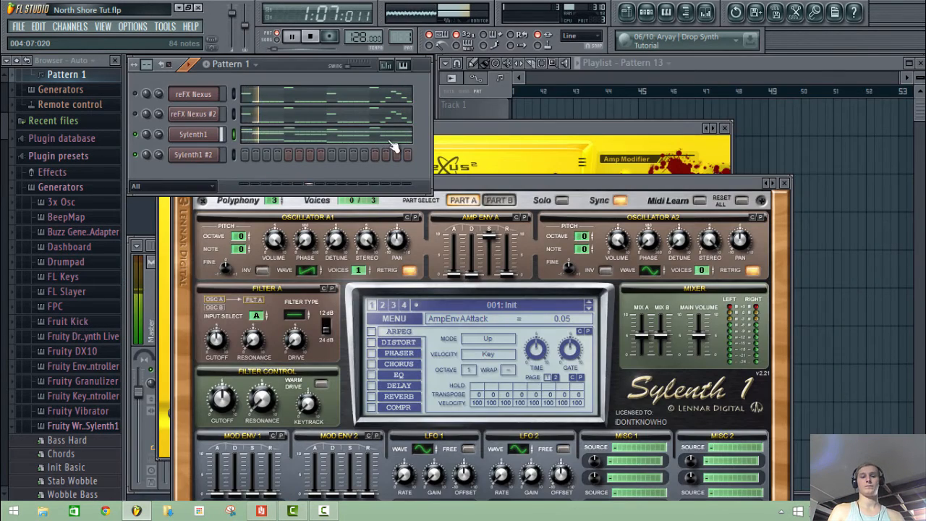
Step: Replace the second short F#5 in bar 4 of the Sylenth1 pattern with a two-step G#5
{"action": "left_click", "coordinate": [391, 141]}
{"action": "scroll", "coordinate": [392, 142], "scroll_direction": "down", "scroll_amount": 5}
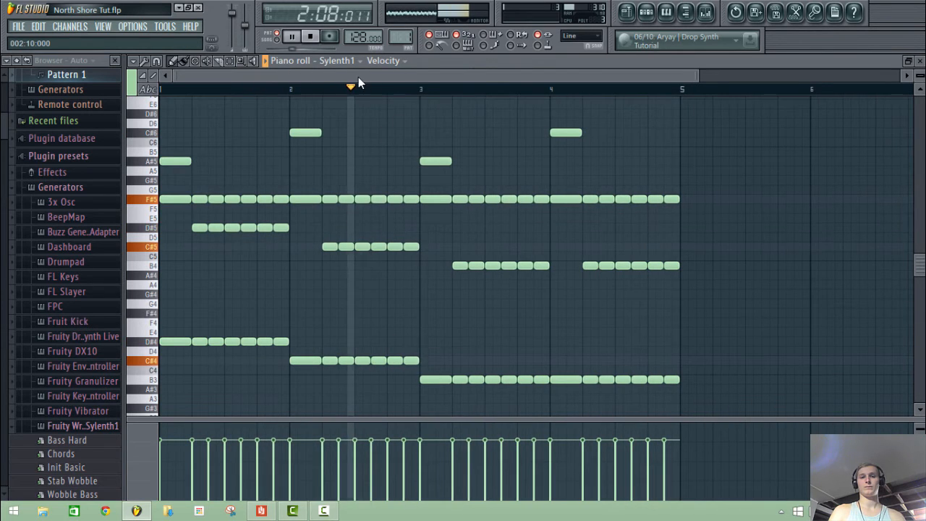
{"action": "left_click_drag", "start_coordinate": [358, 77], "coordinate": [464, 78]}
{"action": "key", "text": "space"}
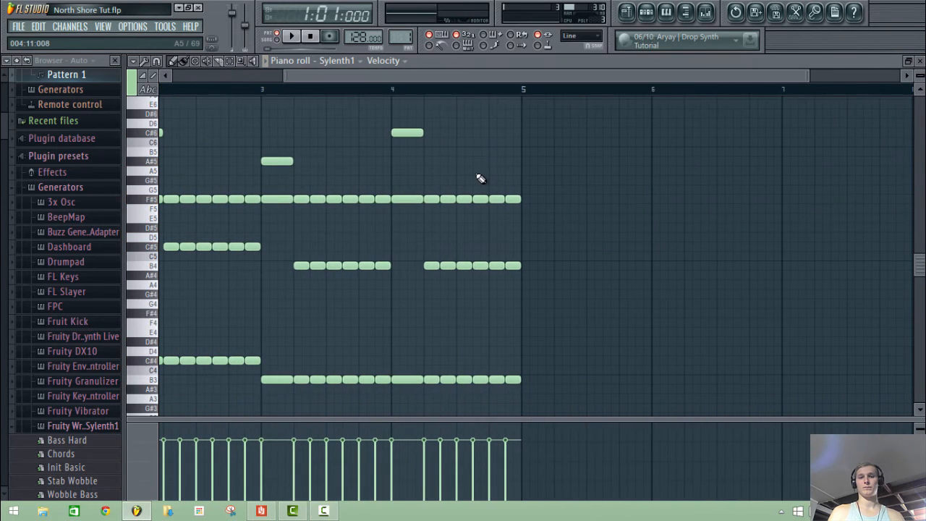
{"action": "left_click", "coordinate": [431, 198]}
{"action": "left_click", "coordinate": [446, 171]}
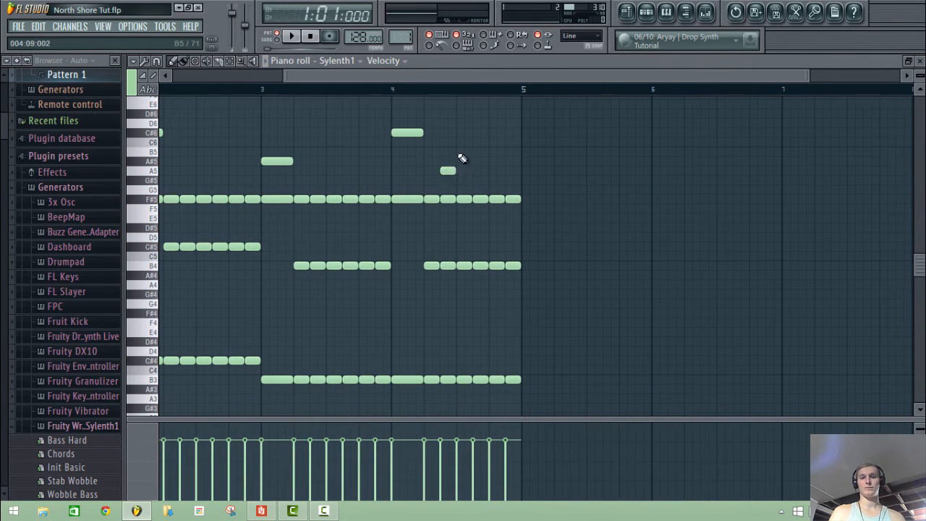
{"action": "right_click", "coordinate": [448, 173]}
{"action": "left_click", "coordinate": [447, 180]}
{"action": "right_click", "coordinate": [447, 197]}
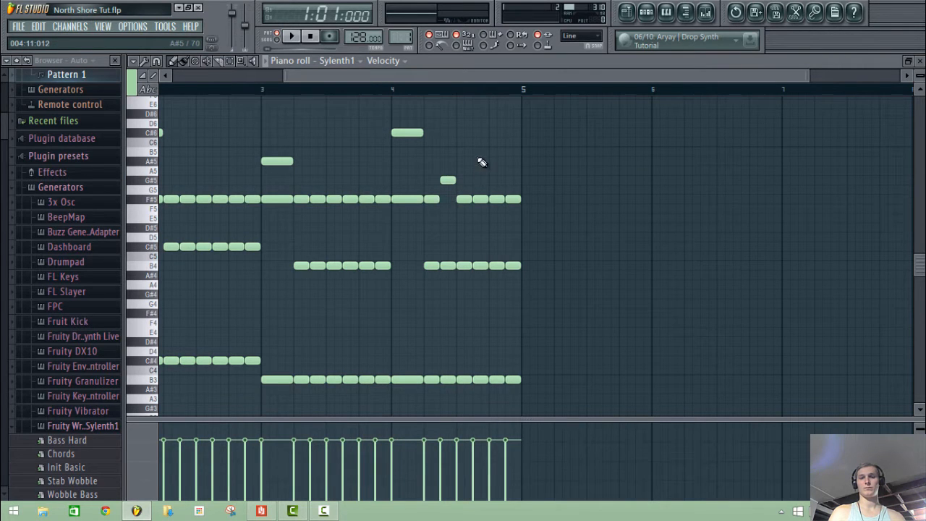
Step: Continue bar 4's melody with two-step B5, A#5 and G#5 notes, delete the F#5 notes beneath them, and play the pattern
{"action": "left_click", "coordinate": [462, 152]}
{"action": "left_click", "coordinate": [480, 161]}
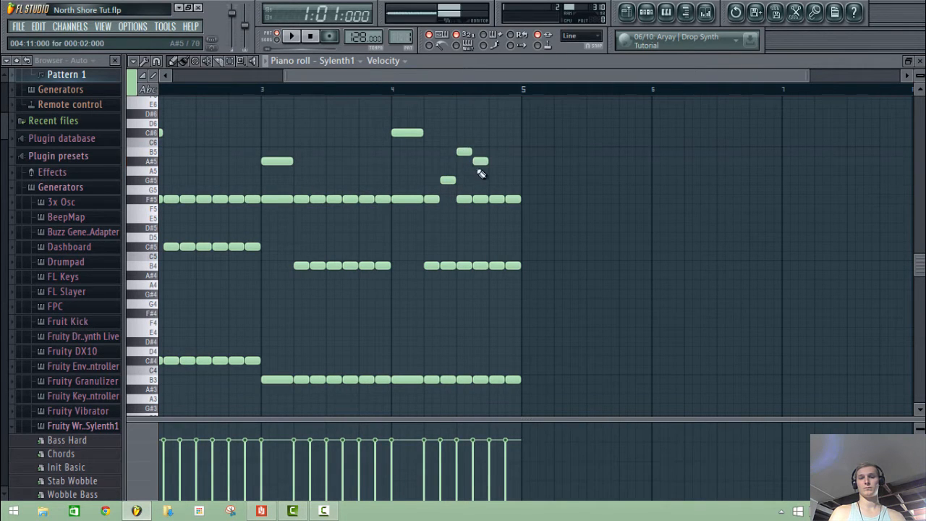
{"action": "left_click", "coordinate": [497, 180]}
{"action": "right_click", "coordinate": [480, 198]}
{"action": "right_click", "coordinate": [496, 198]}
{"action": "right_click", "coordinate": [462, 200]}
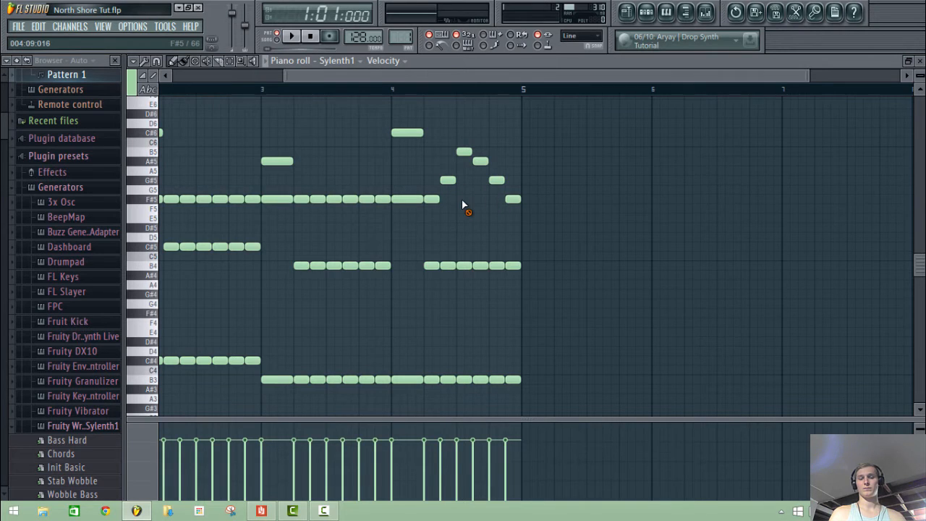
{"action": "key", "text": "space"}
{"action": "key", "text": "Escape"}
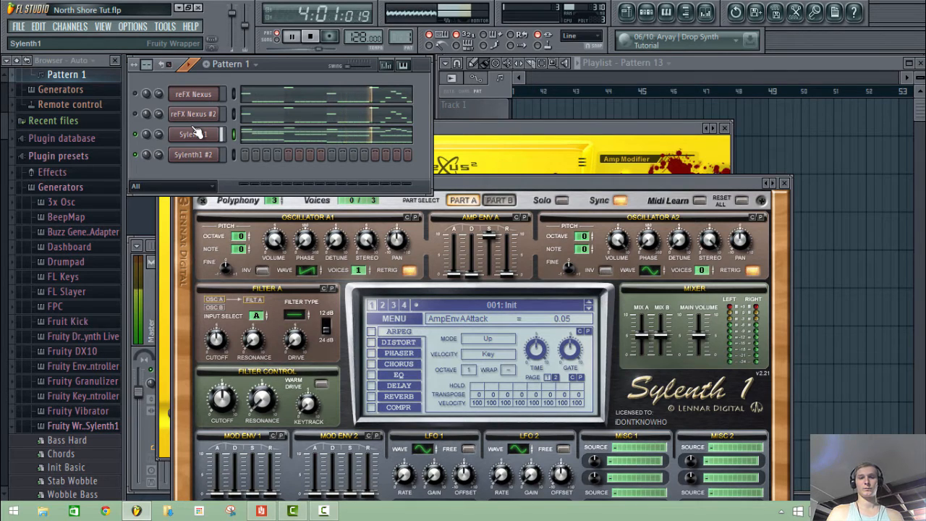
{"action": "key", "text": "space"}
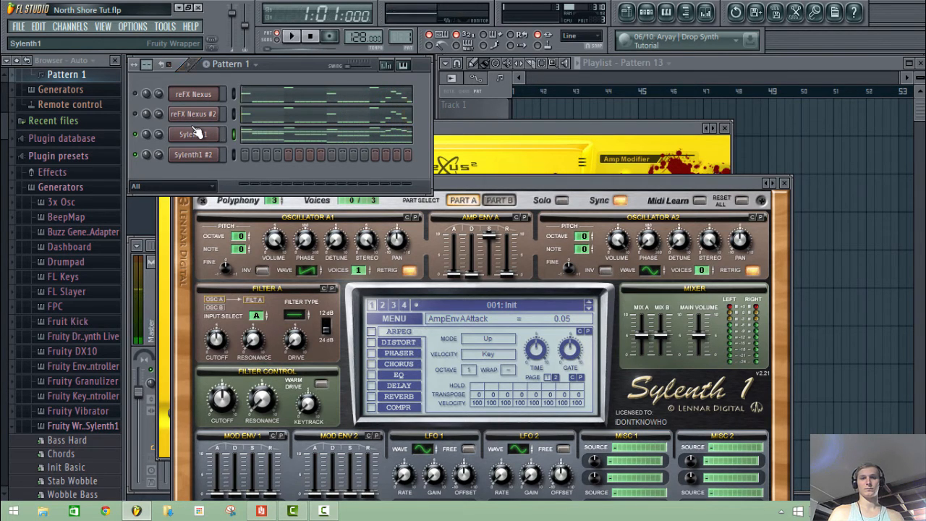
Step: Add a two-step F#5 beneath the B5 in bar 4 of the Sylenth1 pattern and play it
{"action": "left_click", "coordinate": [404, 136]}
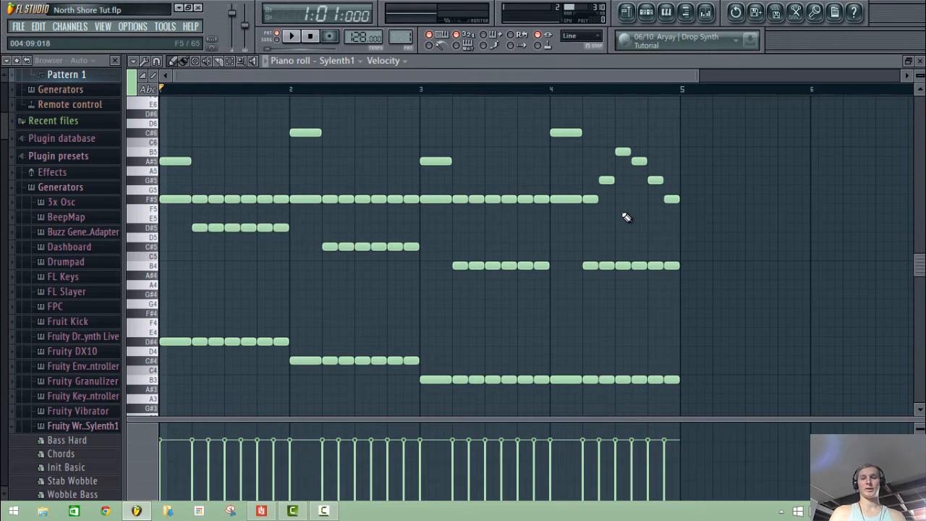
{"action": "left_click", "coordinate": [616, 201]}
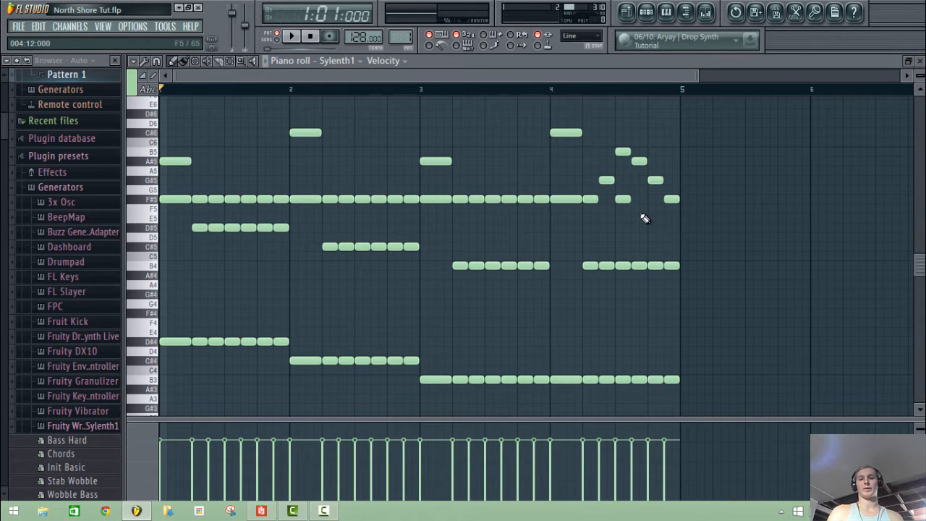
{"action": "key", "text": "space"}
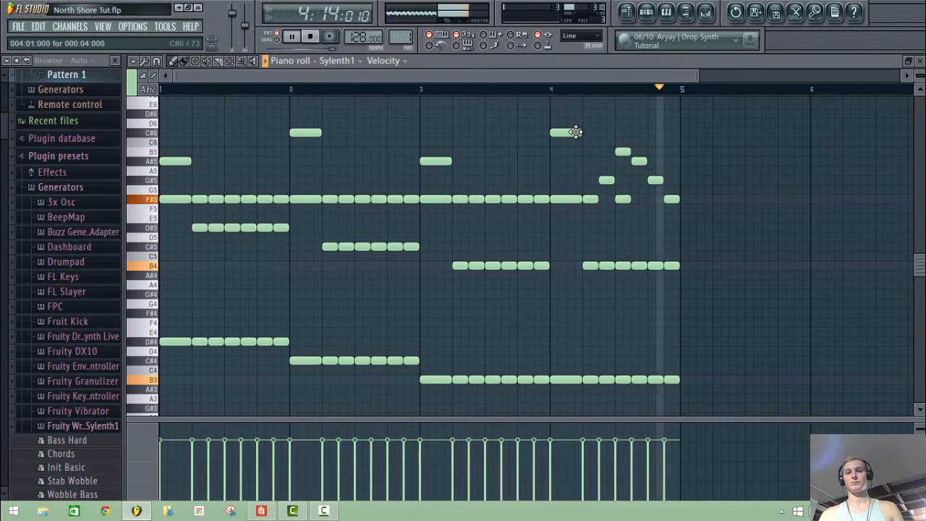
{"action": "key", "text": "space"}
Step: Delete the B5, A#5 and two G#5 melody notes from the second half of bar 4
{"action": "right_click", "coordinate": [624, 152]}
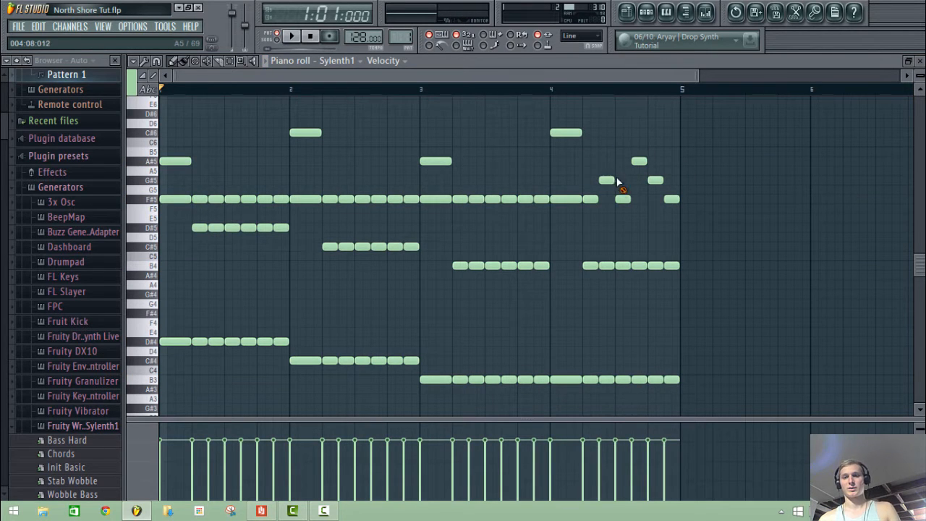
{"action": "right_click", "coordinate": [639, 161]}
{"action": "right_click", "coordinate": [655, 180]}
{"action": "right_click", "coordinate": [606, 180]}
Step: Fill the gaps in bar 4's F#5 run with two-step F#5 notes and close the Sylenth1 piano roll
{"action": "left_click", "coordinate": [603, 199]}
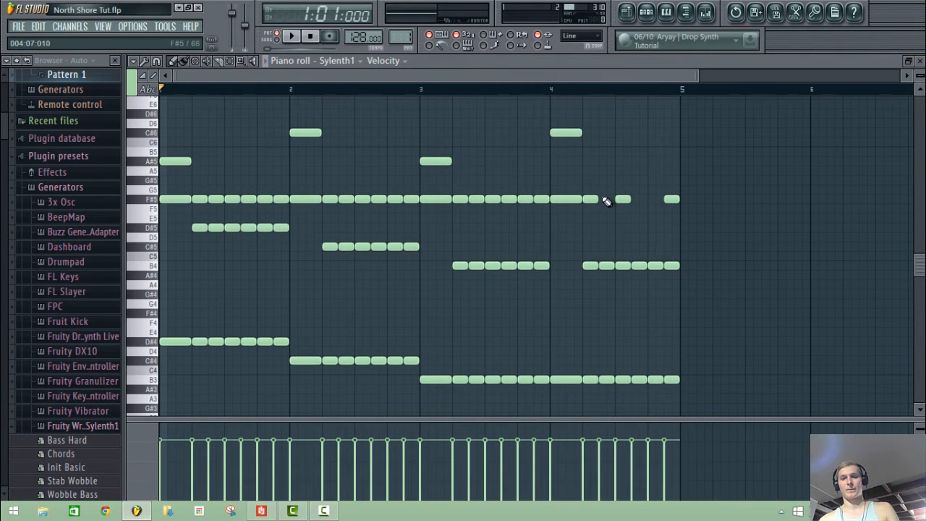
{"action": "left_click_drag", "start_coordinate": [607, 197], "coordinate": [638, 199]}
{"action": "left_click", "coordinate": [637, 199]}
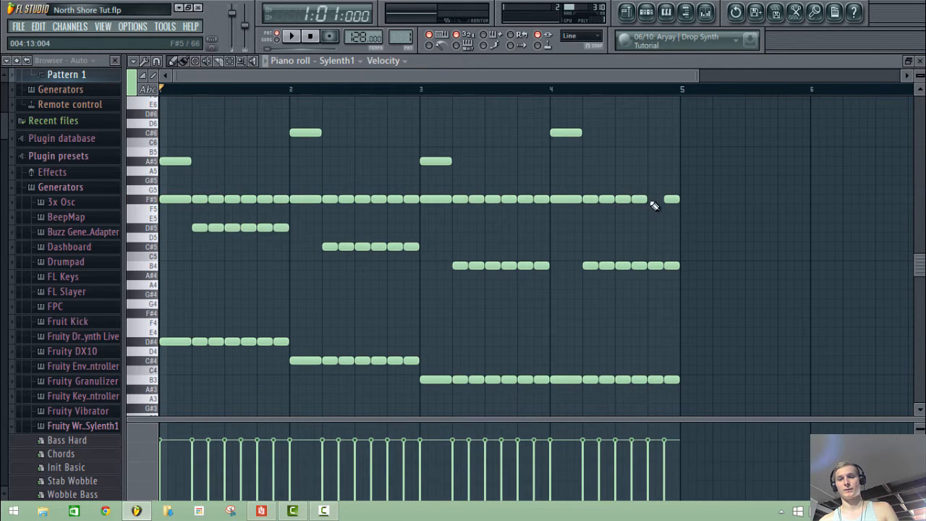
{"action": "left_click", "coordinate": [651, 200]}
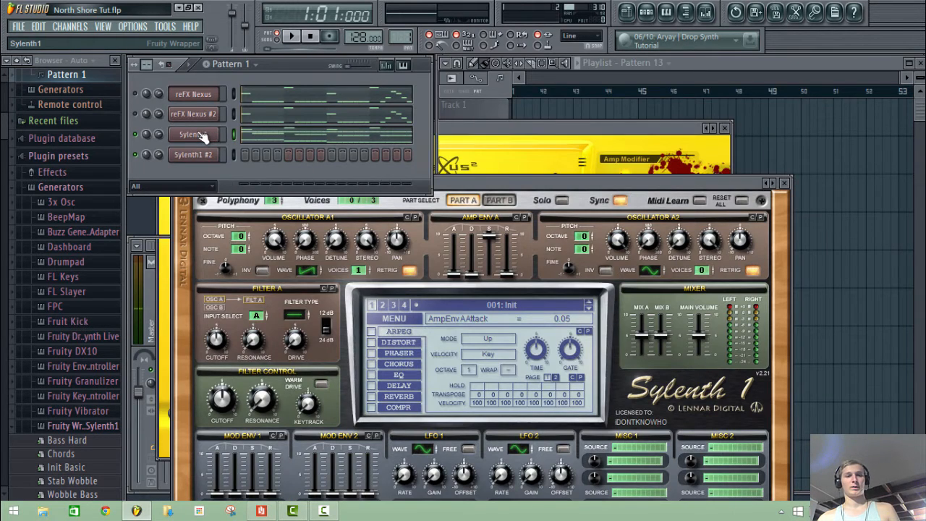
Step: Open the Sylenth1 plugin window and set oscillator A1's voices to 2
{"action": "left_click", "coordinate": [204, 139]}
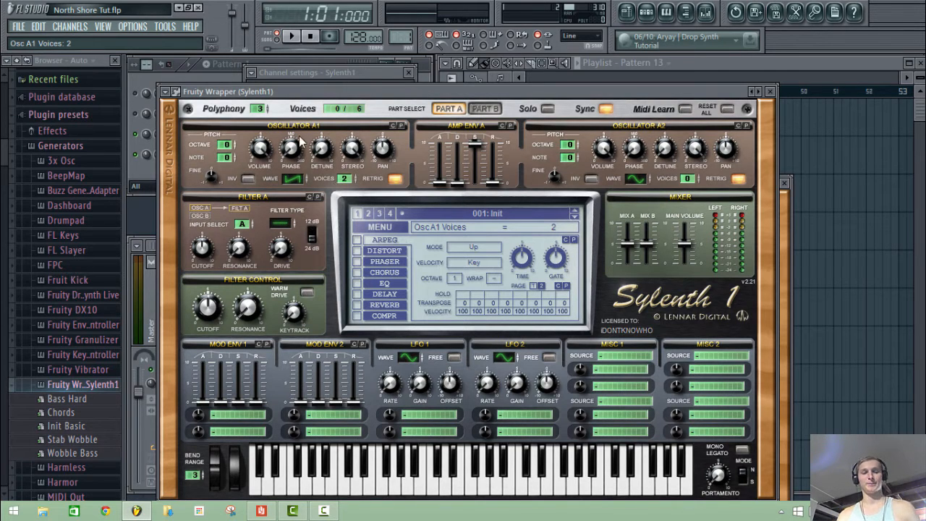
Step: Examine the Sylenth1 wrapper presets and the folders offered for loading a preset and a bank
{"action": "left_click", "coordinate": [167, 93]}
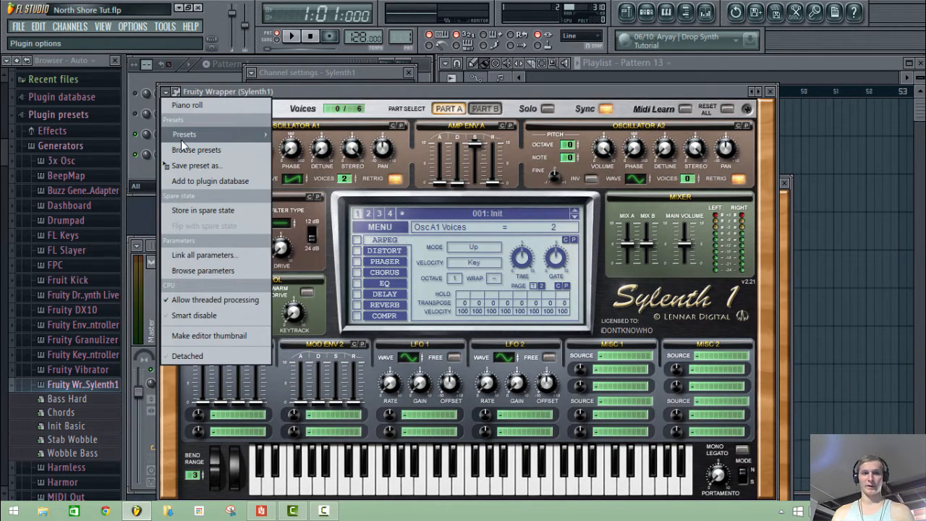
{"action": "mouse_move", "coordinate": [181, 138]}
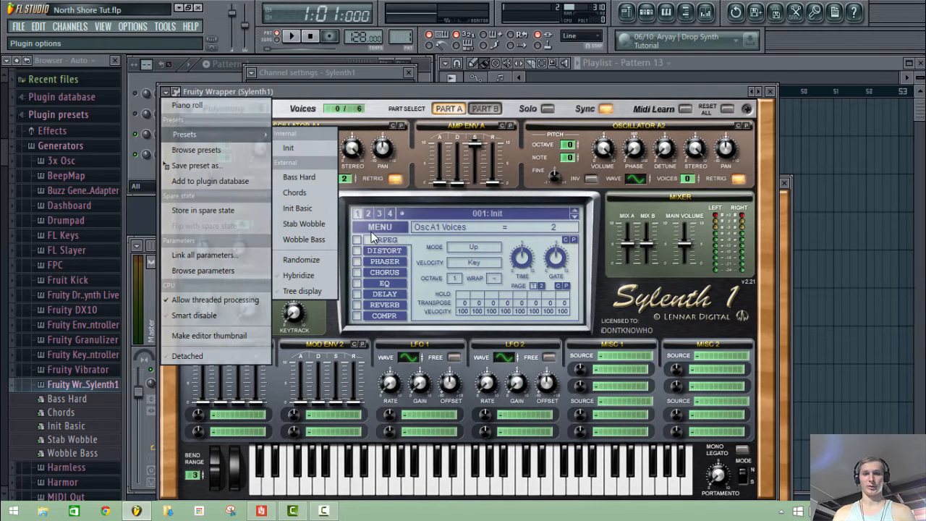
{"action": "left_click", "coordinate": [371, 230]}
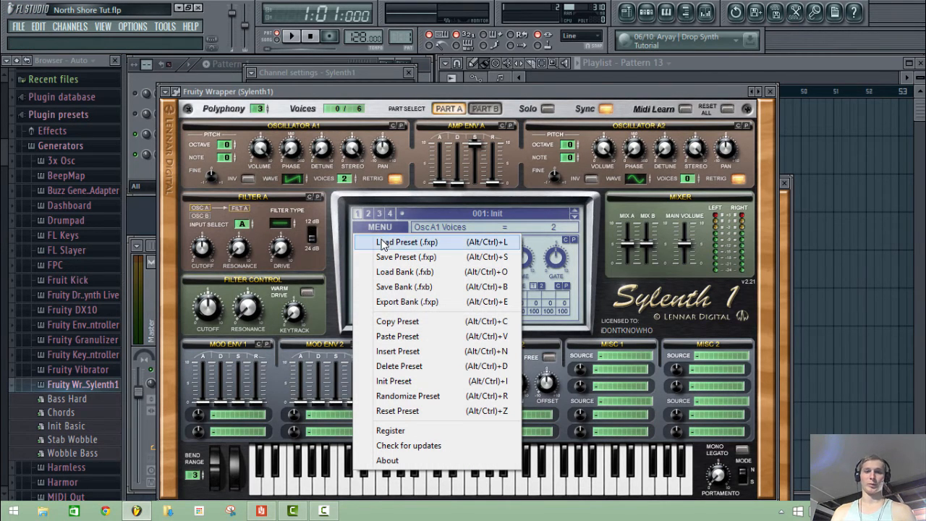
{"action": "left_click", "coordinate": [385, 242]}
{"action": "left_click", "coordinate": [530, 106]}
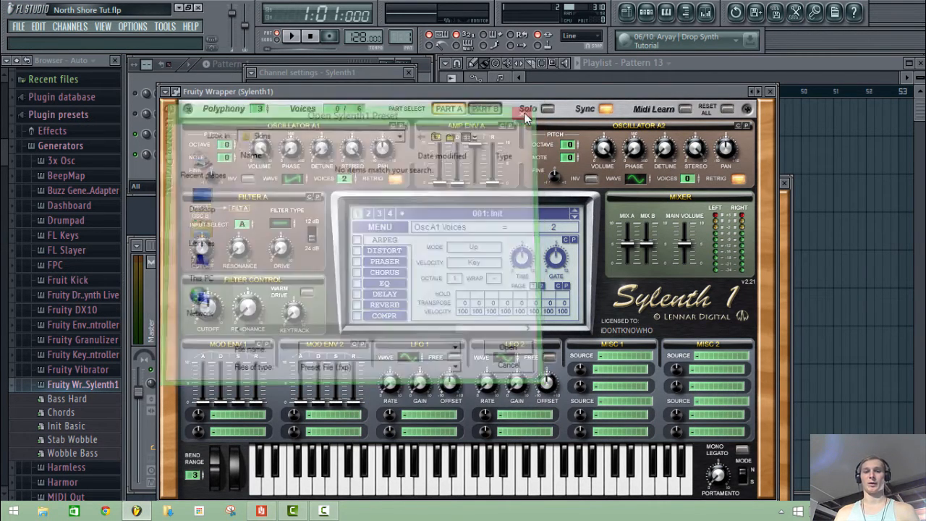
{"action": "left_click", "coordinate": [379, 228]}
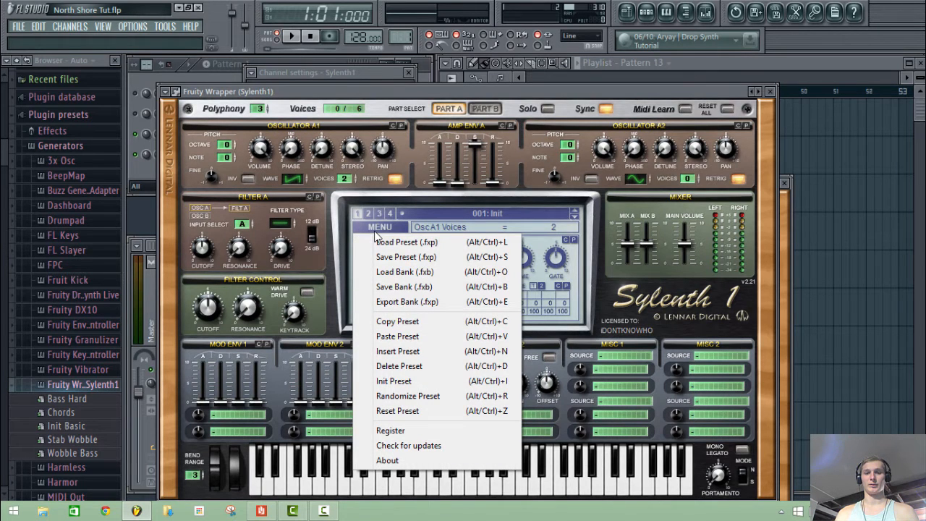
{"action": "left_click", "coordinate": [395, 272]}
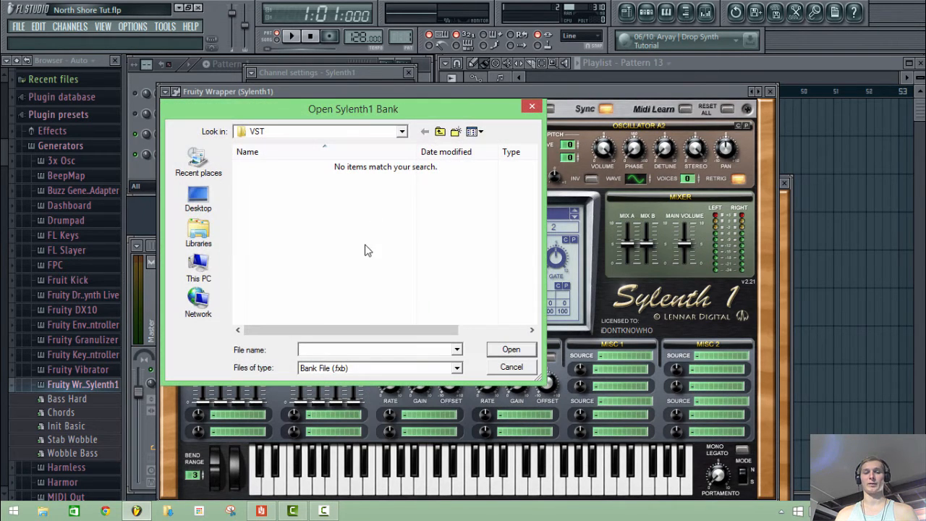
{"action": "left_click", "coordinate": [532, 106]}
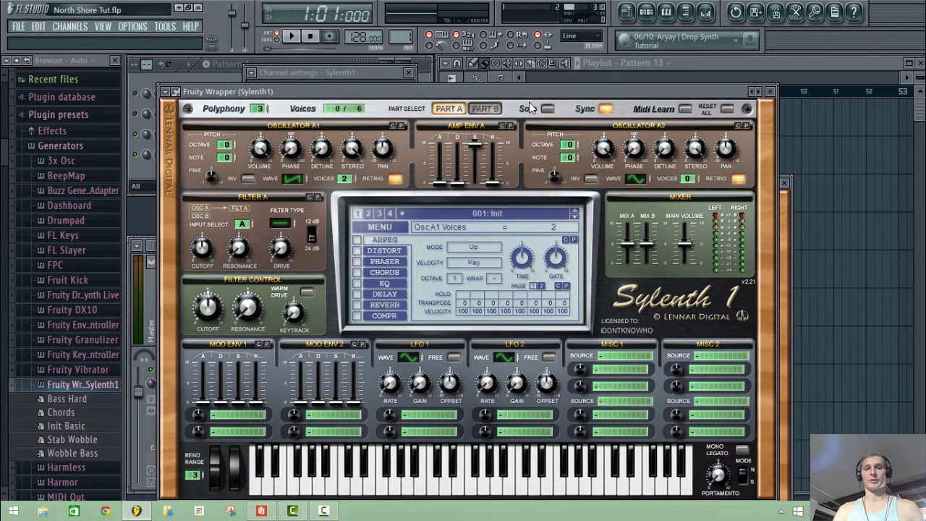
{"action": "left_click", "coordinate": [200, 75]}
{"action": "left_click", "coordinate": [18, 62]}
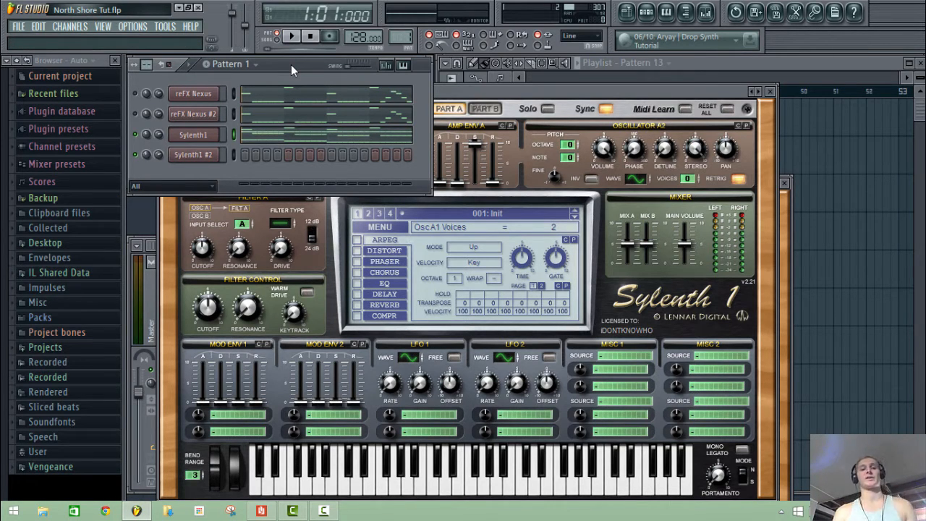
{"action": "left_click", "coordinate": [465, 89]}
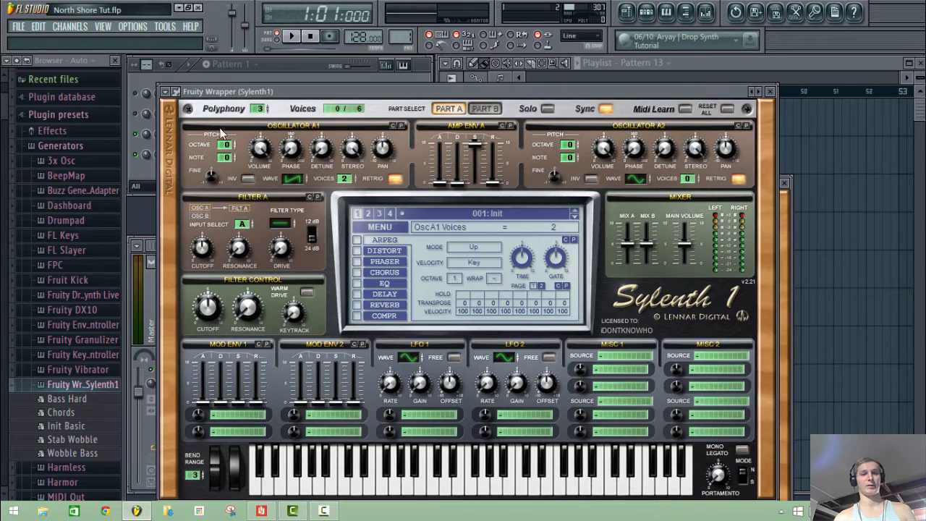
Step: Set oscillator B2's voices to 2 in Part B of Sylenth1
{"action": "left_click_drag", "start_coordinate": [301, 88], "coordinate": [324, 90]}
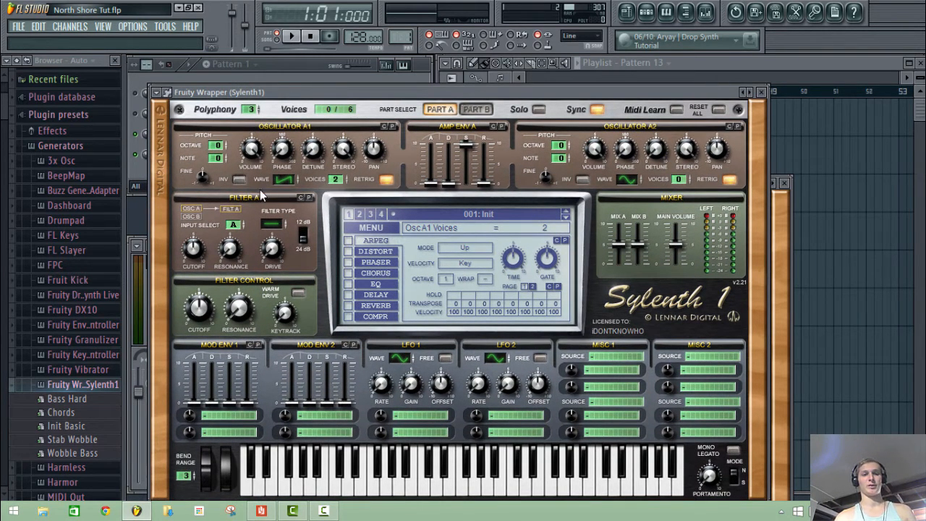
{"action": "left_click", "coordinate": [477, 109]}
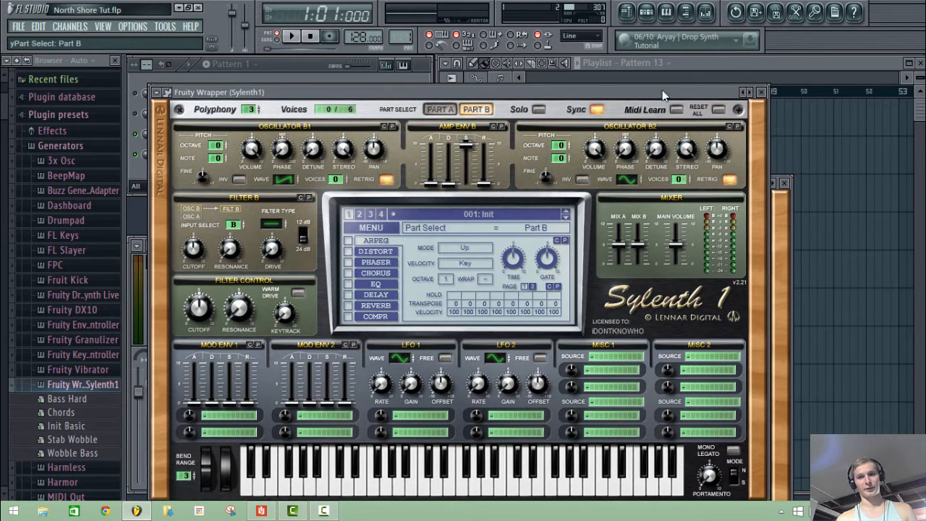
{"action": "left_click_drag", "start_coordinate": [630, 186], "coordinate": [677, 160]}
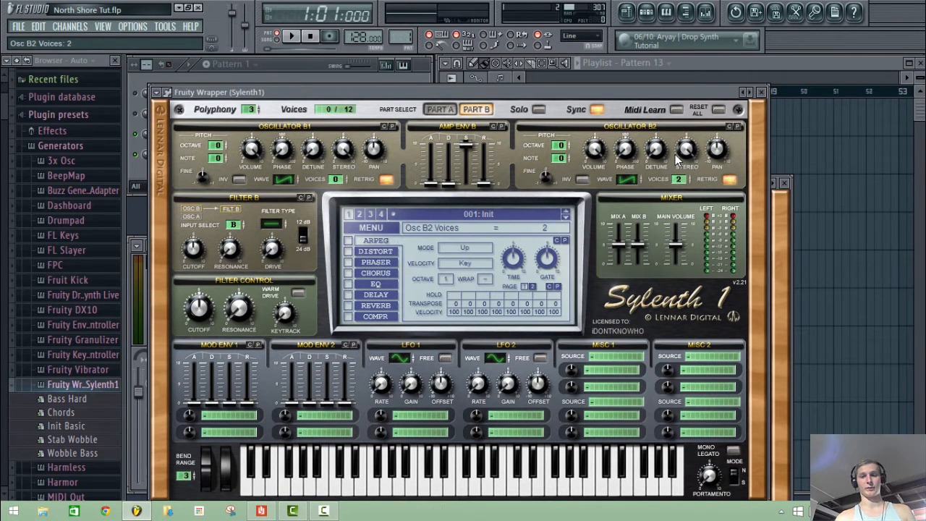
Step: Set Filter A in Part A to the Lowpass type with A+B as its input
{"action": "left_click", "coordinate": [442, 110]}
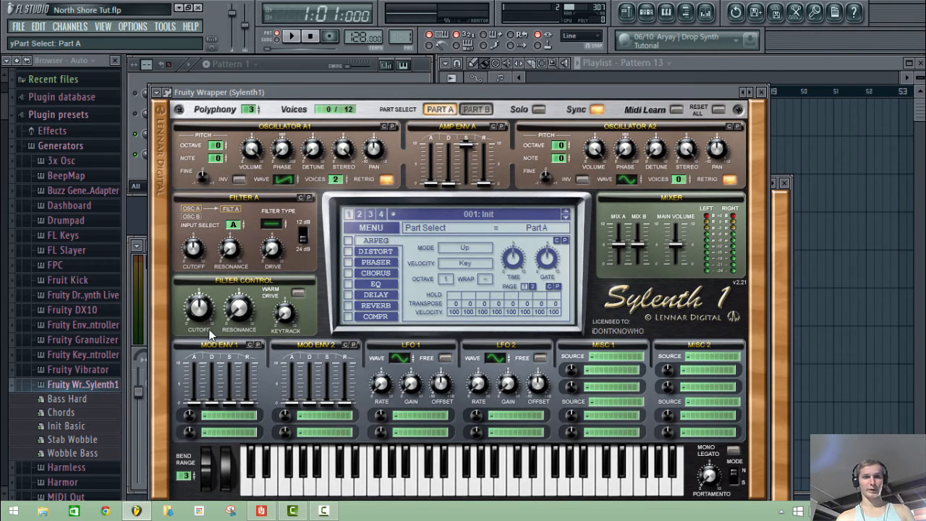
{"action": "left_click_drag", "start_coordinate": [275, 230], "coordinate": [280, 211]}
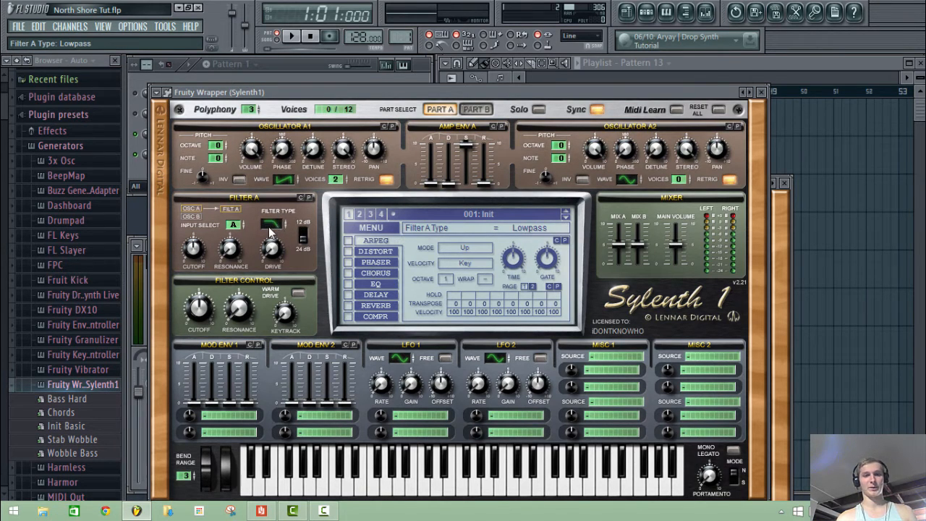
{"action": "left_click", "coordinate": [233, 226]}
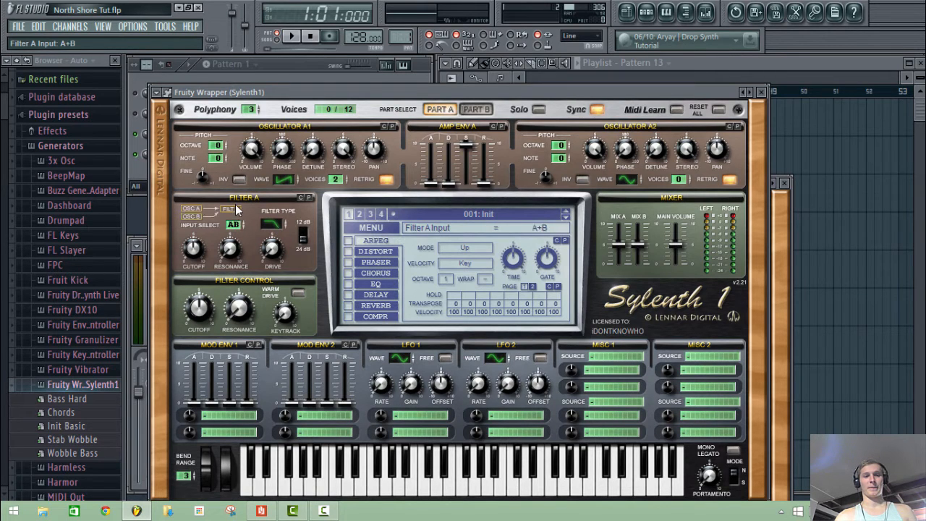
Step: Set Filter B in Part B to the Lowpass type with B+A as its input
{"action": "left_click", "coordinate": [481, 111]}
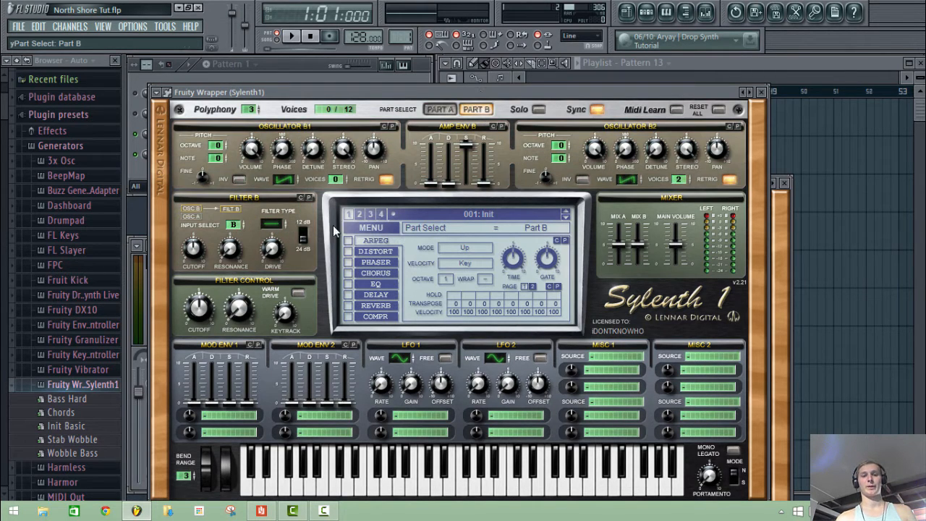
{"action": "mouse_move", "coordinate": [270, 223]}
{"action": "left_mouse_down"}
{"action": "mouse_move", "coordinate": [270, 193]}
{"action": "mouse_move", "coordinate": [269, 205]}
{"action": "left_mouse_up"}
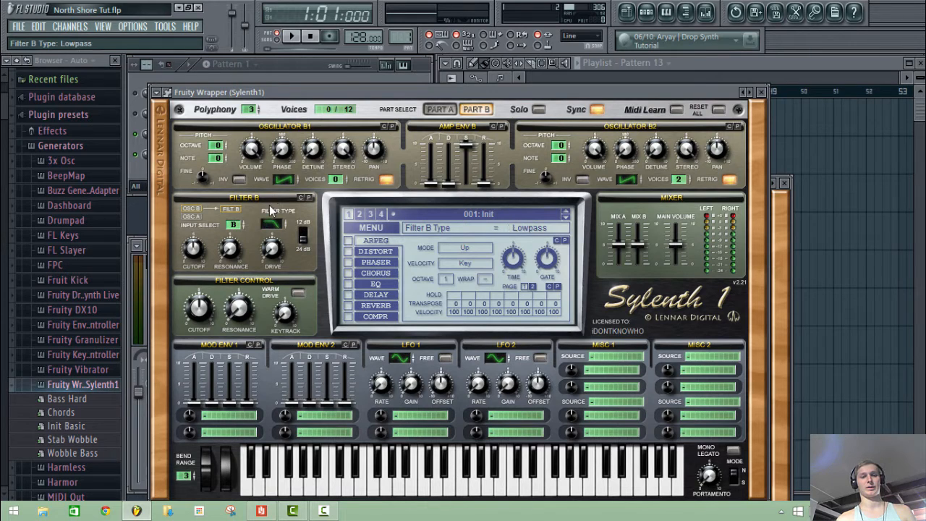
{"action": "left_click", "coordinate": [233, 225]}
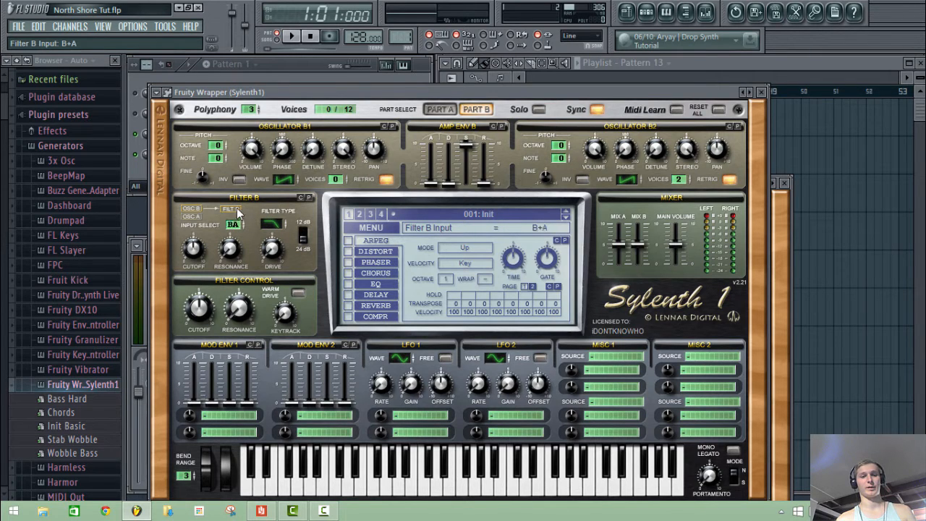
Step: Return to Part A and adjust the filter control cutoff to 21341.28 Hz while playing the pattern
{"action": "left_click", "coordinate": [440, 109]}
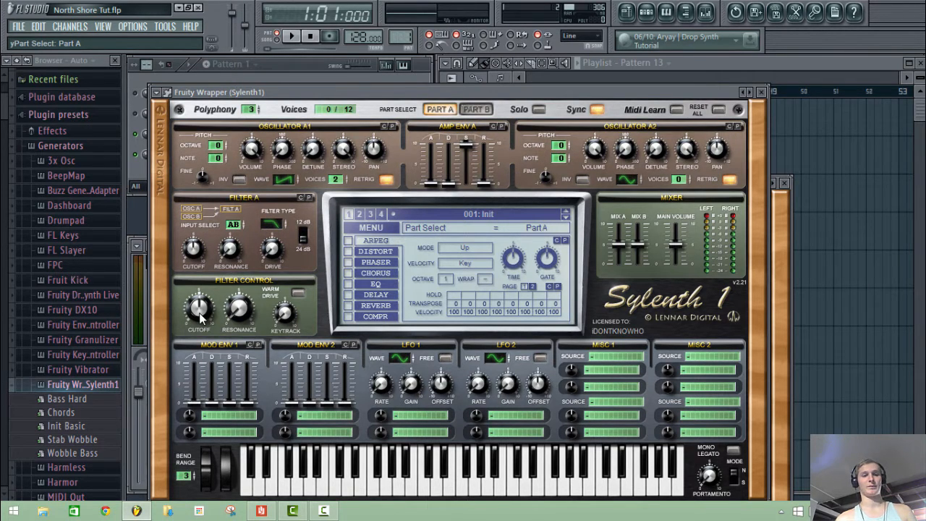
{"action": "left_click", "coordinate": [292, 35]}
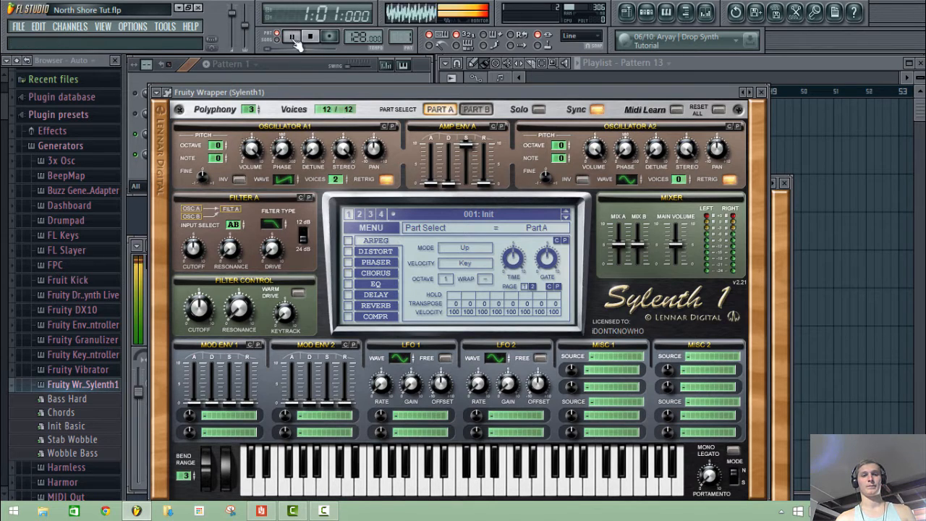
{"action": "left_click_drag", "start_coordinate": [203, 303], "coordinate": [225, 206]}
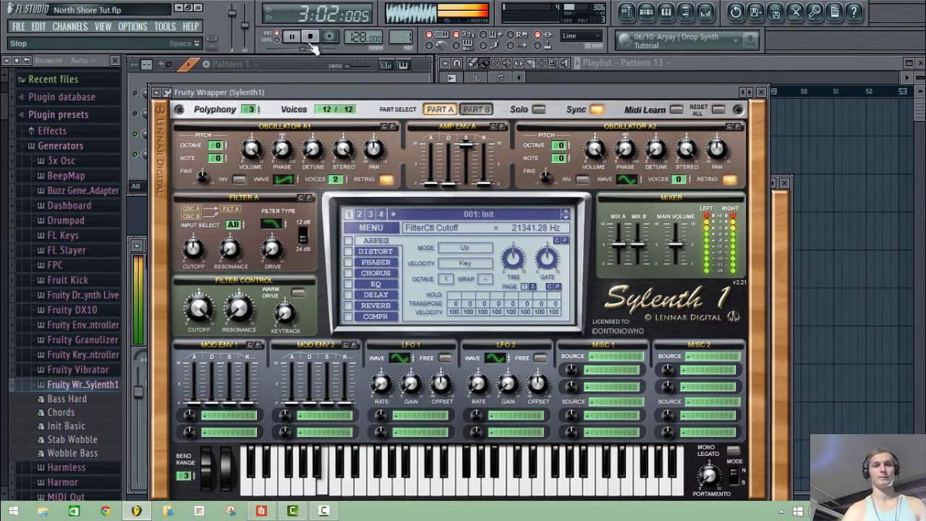
{"action": "key", "text": "space"}
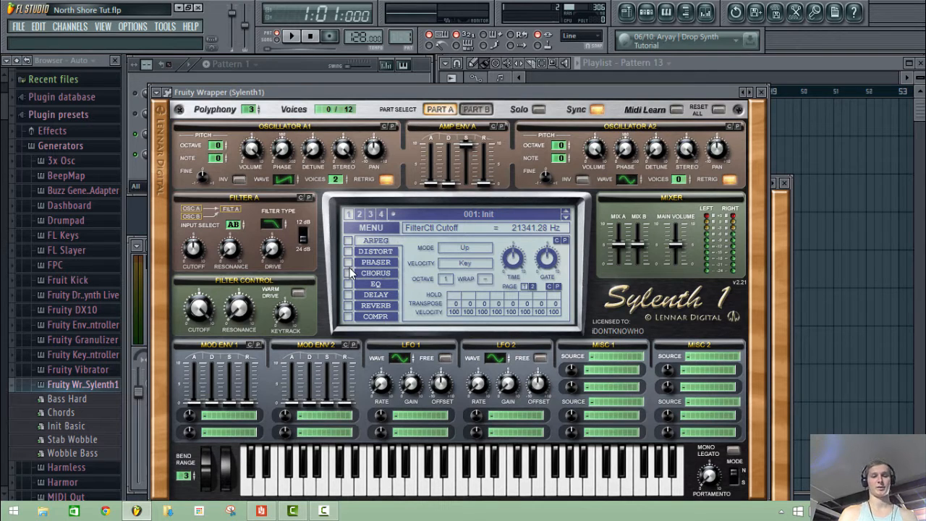
Step: Set oscillator A1's phase to 75.43 degrees while playing the pattern
{"action": "left_click_drag", "start_coordinate": [285, 155], "coordinate": [285, 117]}
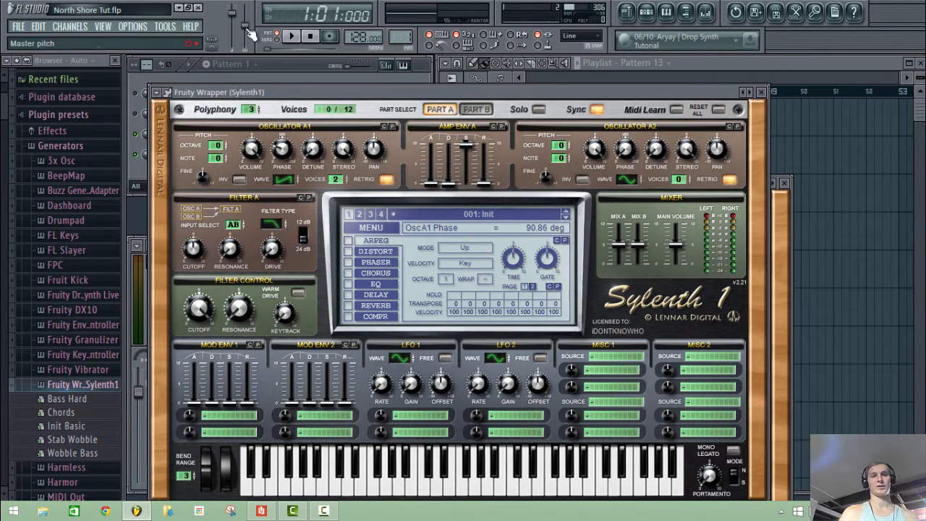
{"action": "left_click", "coordinate": [291, 35]}
{"action": "left_click_drag", "start_coordinate": [284, 149], "coordinate": [281, 160]}
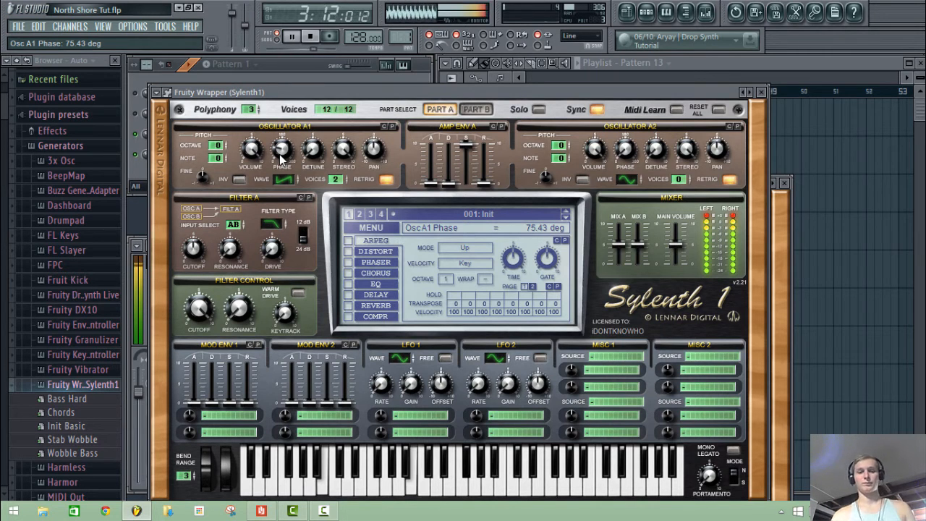
Step: Turn on the chorus effect in Sylenth1 and stop playback
{"action": "left_click", "coordinate": [371, 275]}
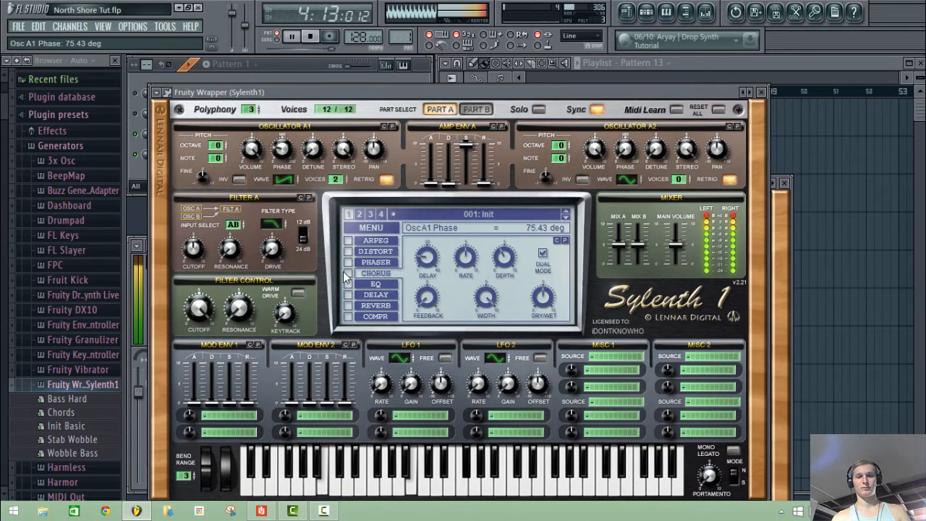
{"action": "left_click", "coordinate": [348, 273]}
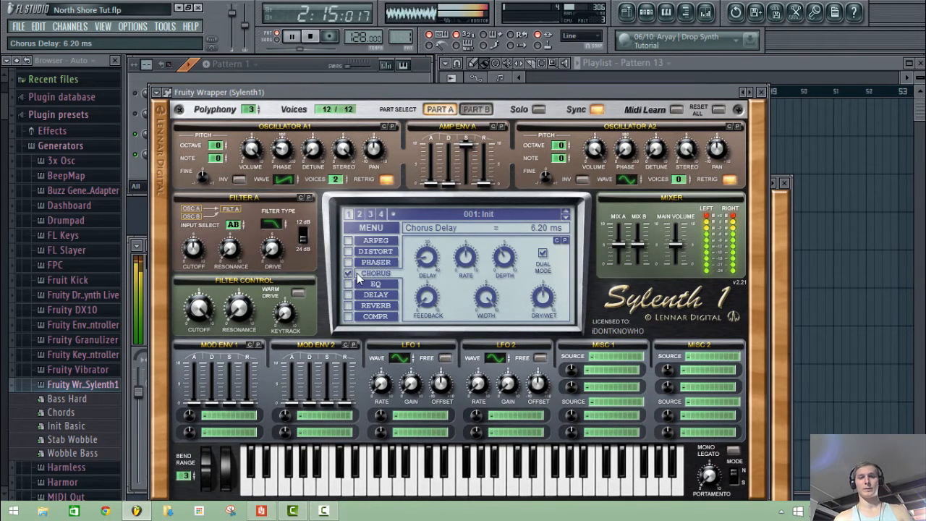
{"action": "key", "text": "space"}
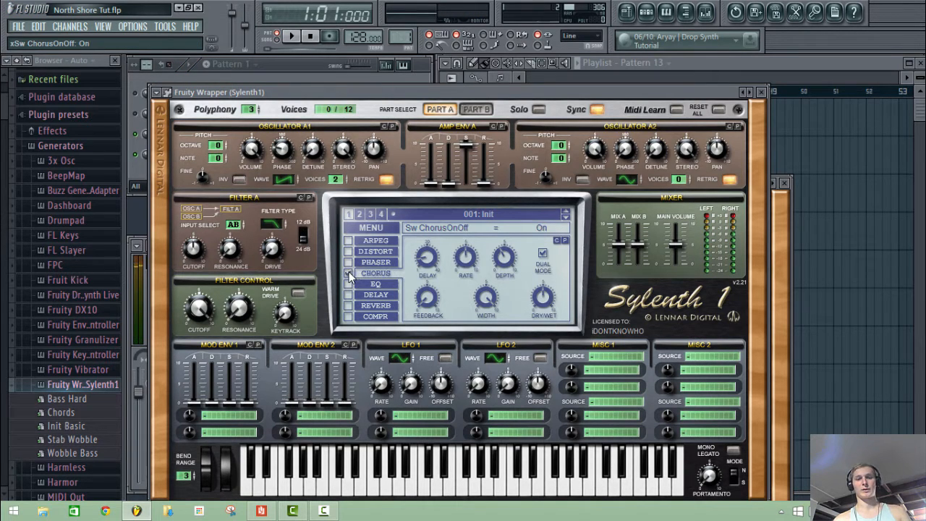
Step: Set the chorus delay to 5.09 ms, depth to 50%, width to 80.95% and dry/wet to 46.19%, and audition the pattern
{"action": "left_click_drag", "start_coordinate": [433, 259], "coordinate": [427, 263]}
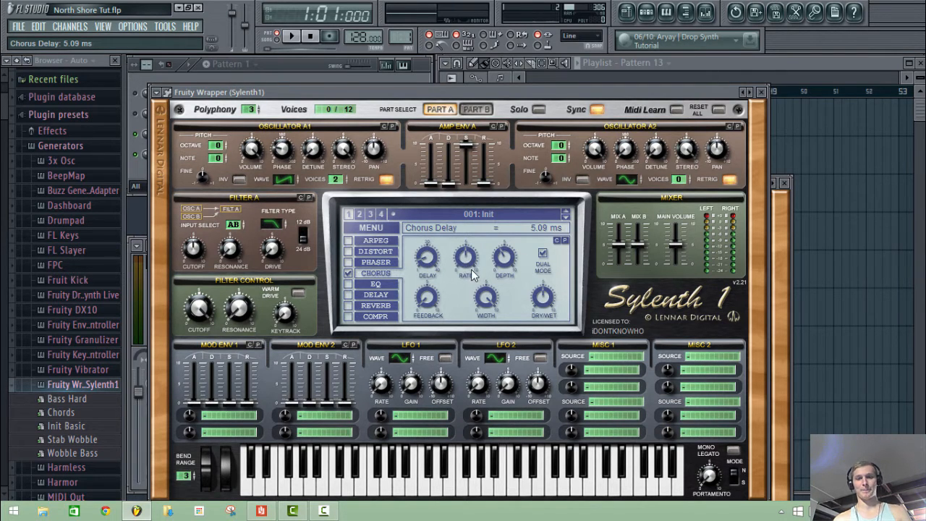
{"action": "left_click_drag", "start_coordinate": [468, 262], "coordinate": [511, 258]}
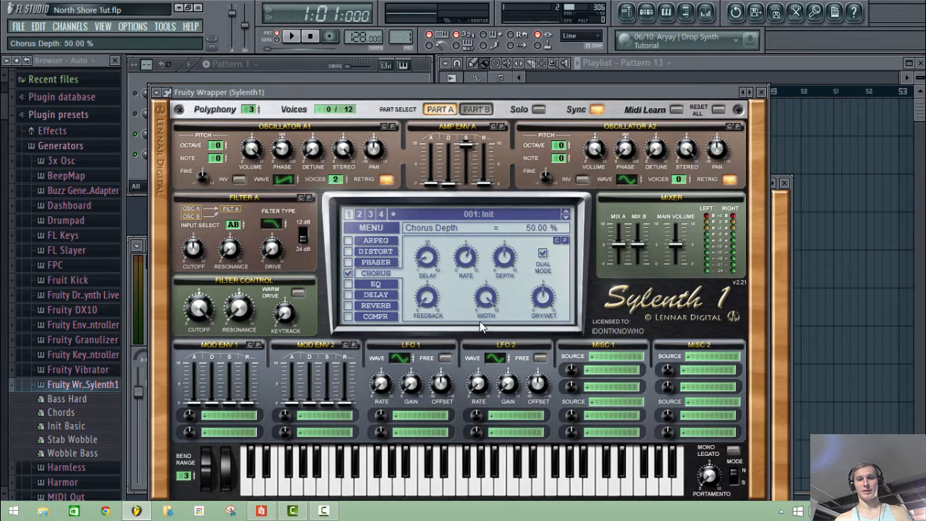
{"action": "left_click_drag", "start_coordinate": [486, 297], "coordinate": [487, 304]}
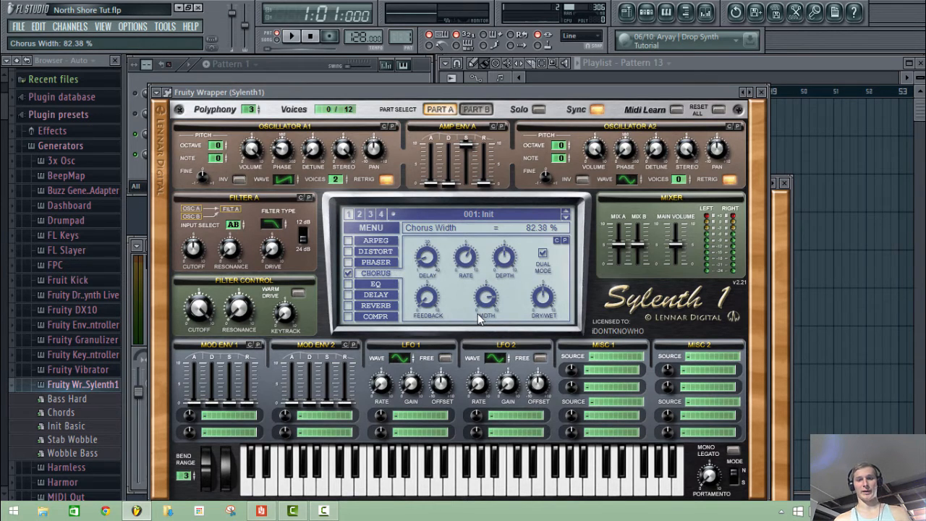
{"action": "left_click_drag", "start_coordinate": [477, 314], "coordinate": [478, 315]}
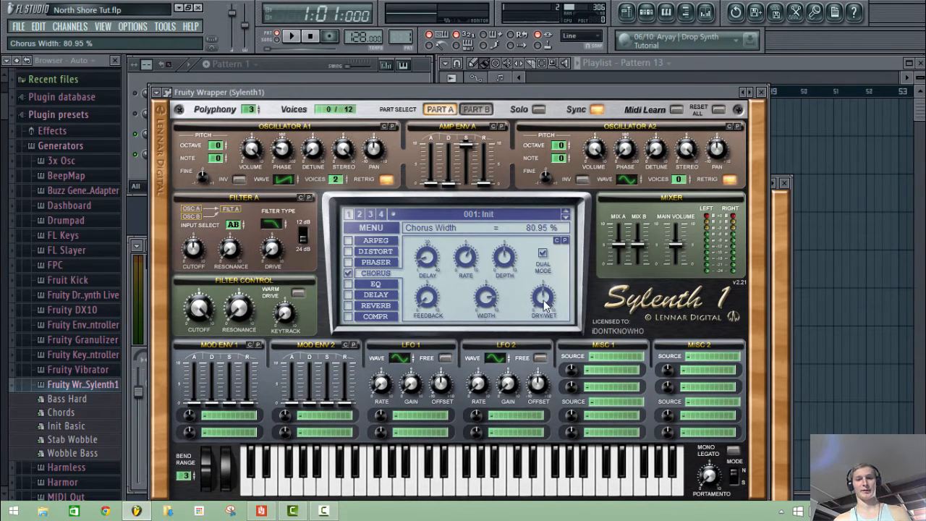
{"action": "left_click_drag", "start_coordinate": [543, 307], "coordinate": [544, 310]}
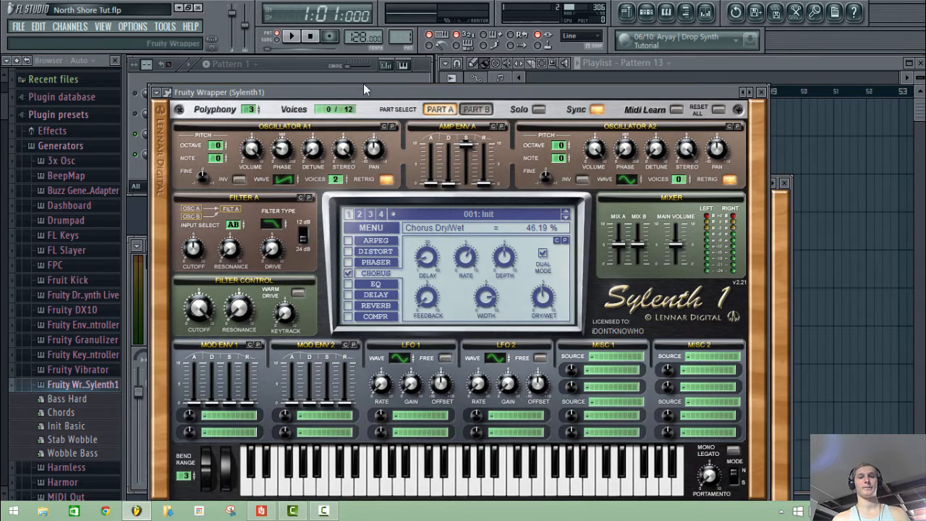
{"action": "key", "text": "space"}
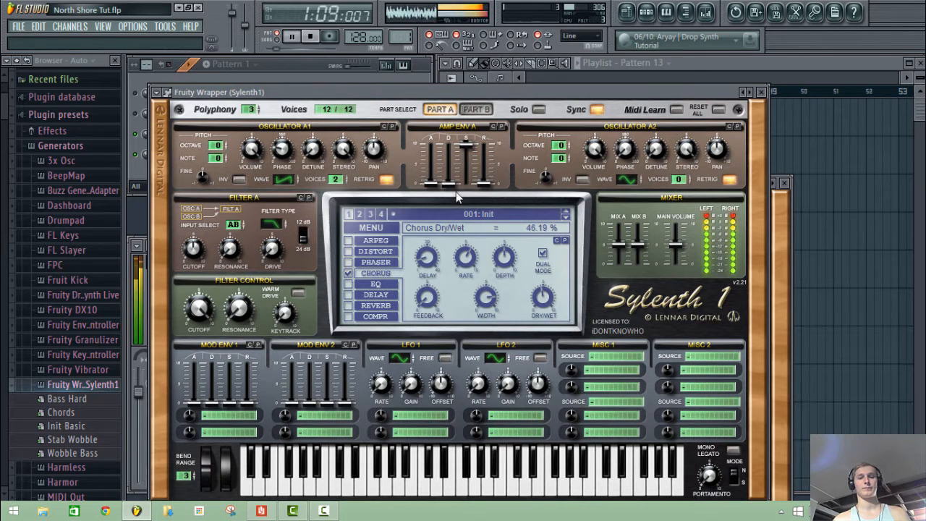
{"action": "key", "text": "space"}
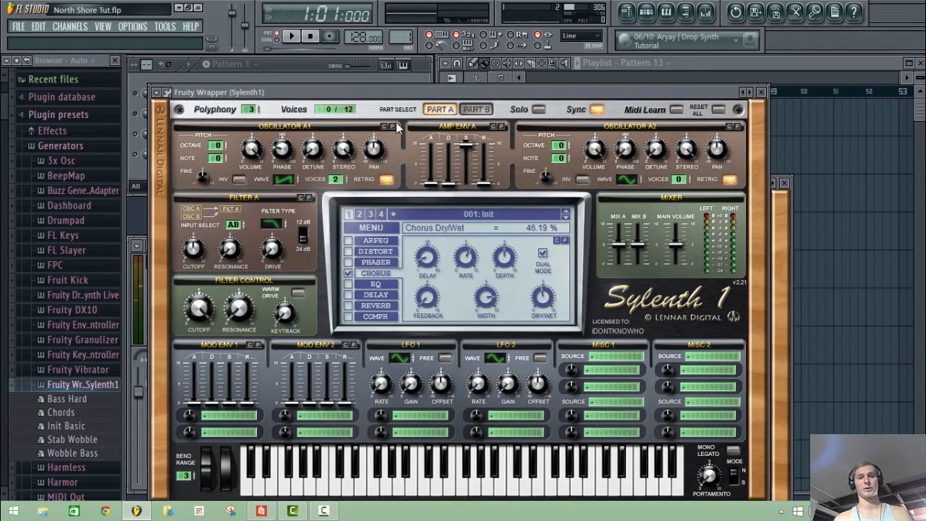
Step: Readjust the chorus dry/wet and depth while the pattern plays, set the width to 91.43%, and pause playback
{"action": "key", "text": "space"}
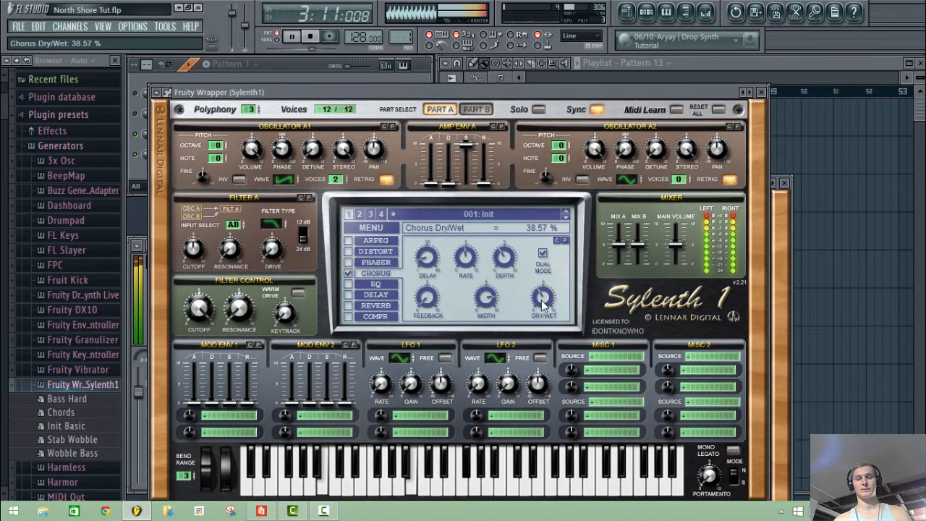
{"action": "left_click_drag", "start_coordinate": [542, 301], "coordinate": [542, 297]}
{"action": "left_click_drag", "start_coordinate": [504, 262], "coordinate": [504, 258]}
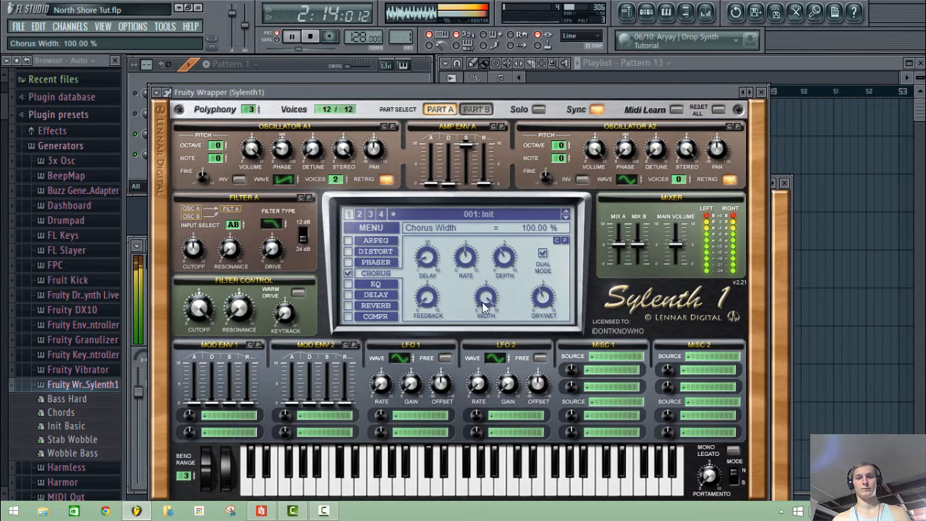
{"action": "left_click_drag", "start_coordinate": [484, 307], "coordinate": [481, 309]}
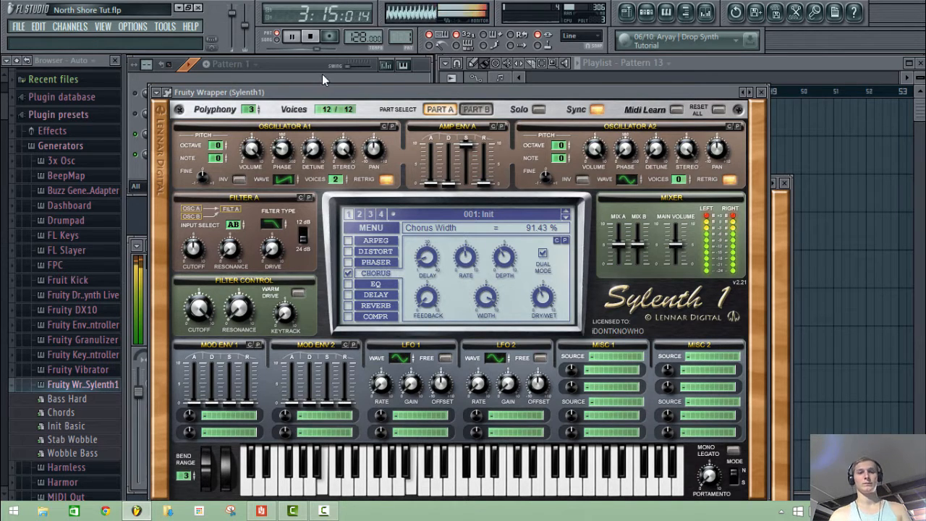
{"action": "left_click", "coordinate": [292, 36]}
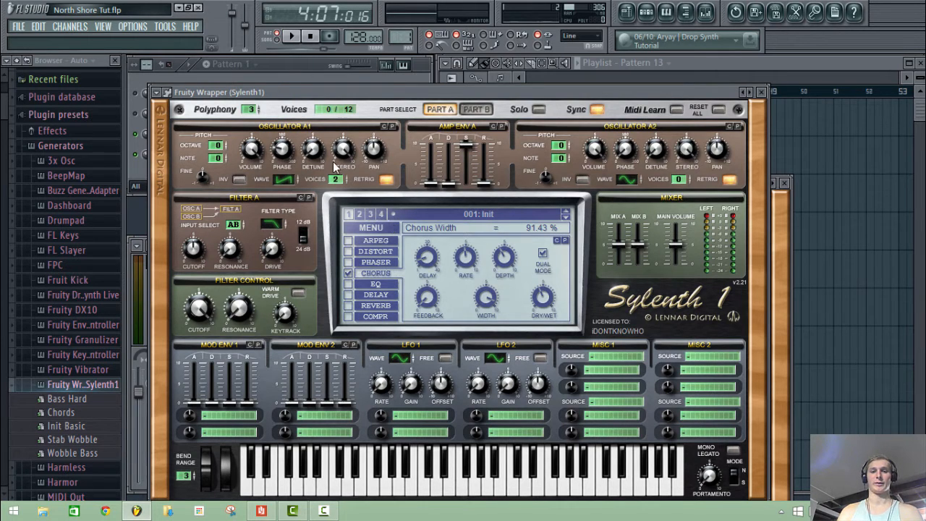
Step: Slightly shorten all notes in the Sylenth1 channel, bringing the C#6 note at bar 2 to length 3:020, and play the pattern
{"action": "left_click", "coordinate": [277, 61]}
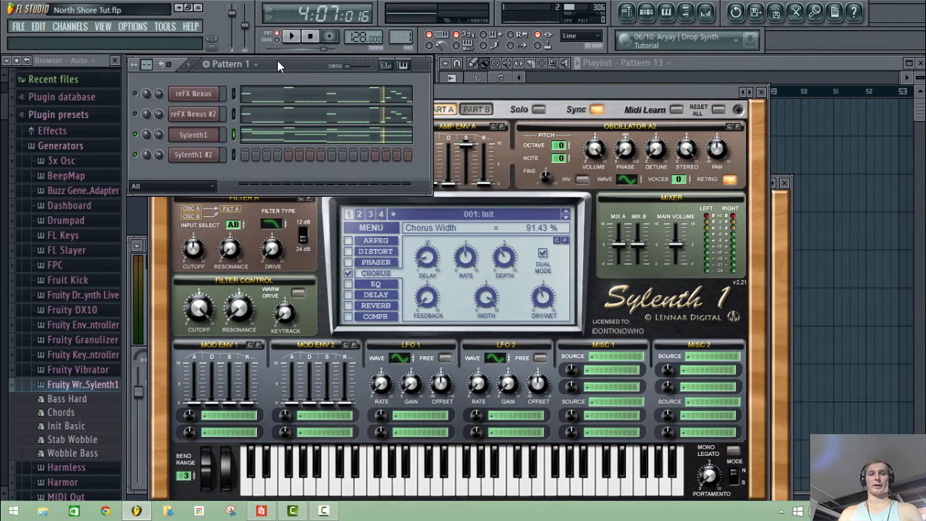
{"action": "left_click", "coordinate": [256, 138]}
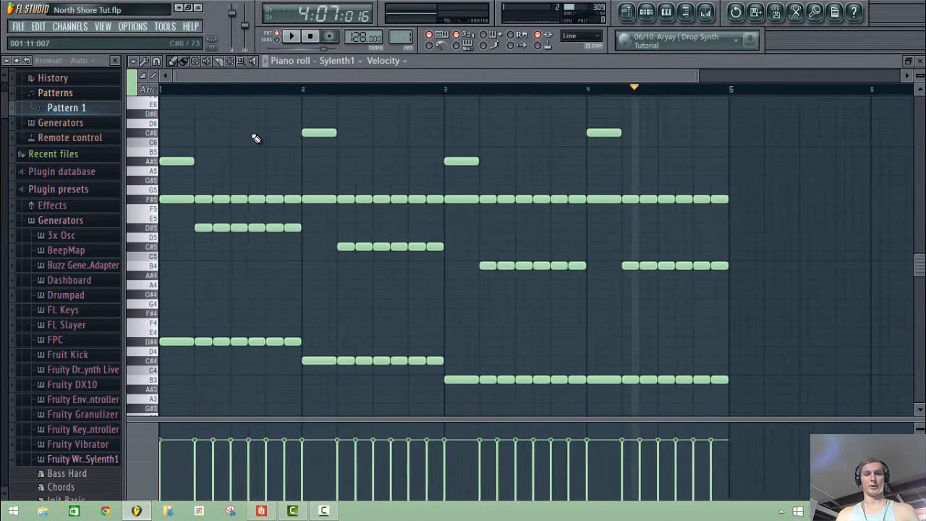
{"action": "key", "text": "ctrl+a"}
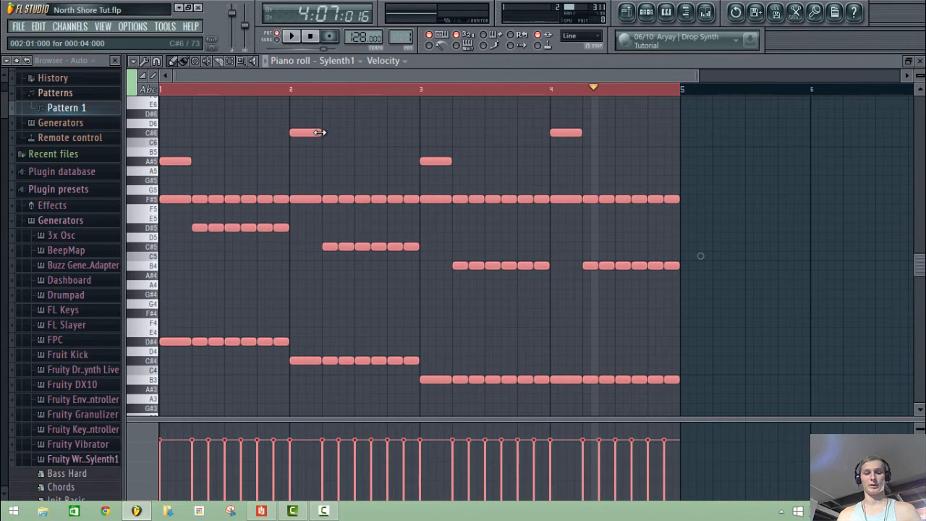
{"action": "left_click_drag", "start_coordinate": [319, 133], "coordinate": [316, 131]}
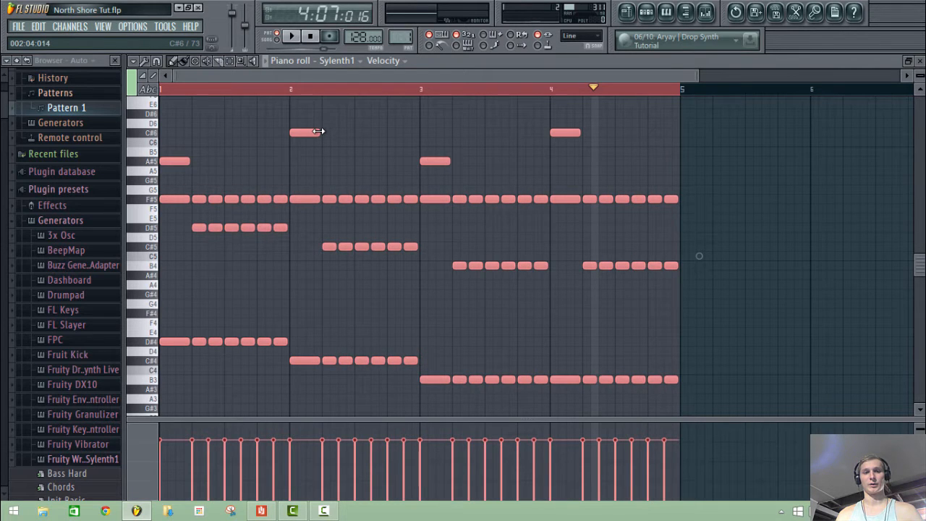
{"action": "left_click", "coordinate": [296, 38]}
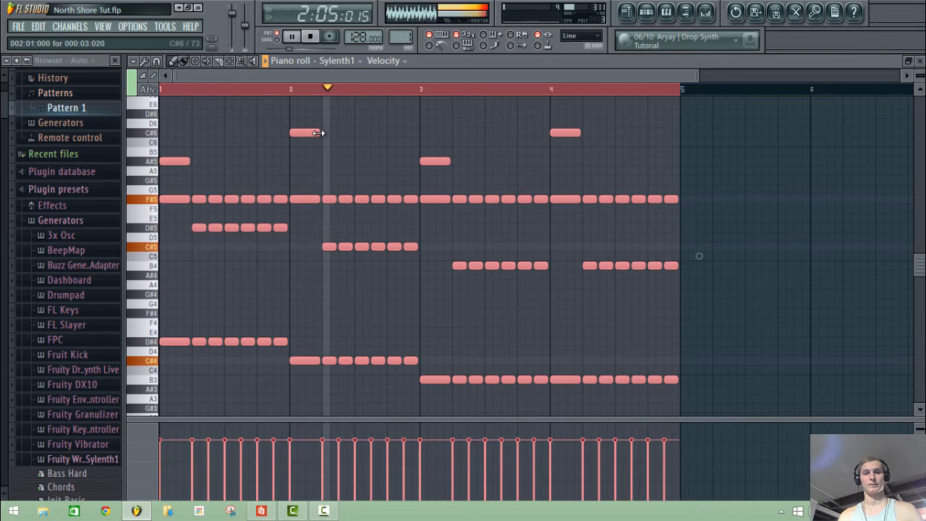
Step: Return to the Sylenth1 synth, stop playback and set Part A's amp envelope release to 1.48
{"action": "key", "text": "F7"}
{"action": "left_click", "coordinate": [216, 136]}
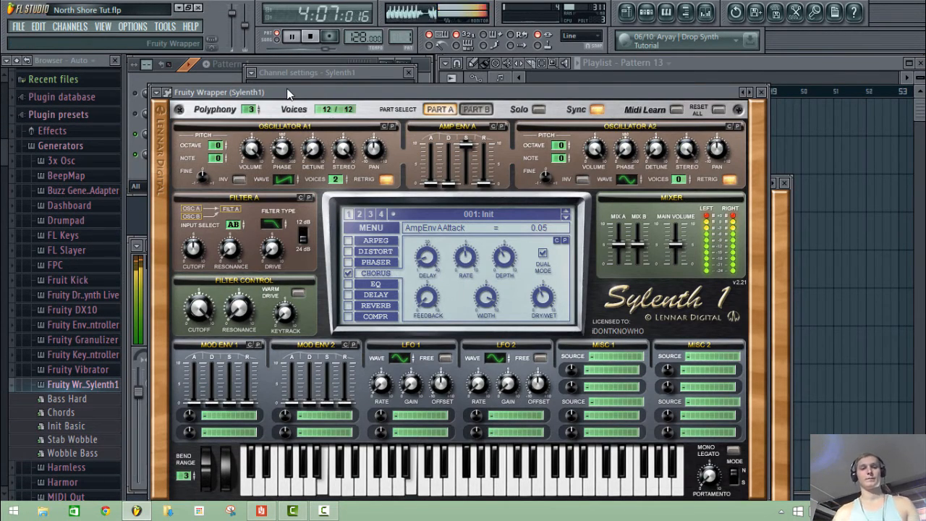
{"action": "key", "text": "space"}
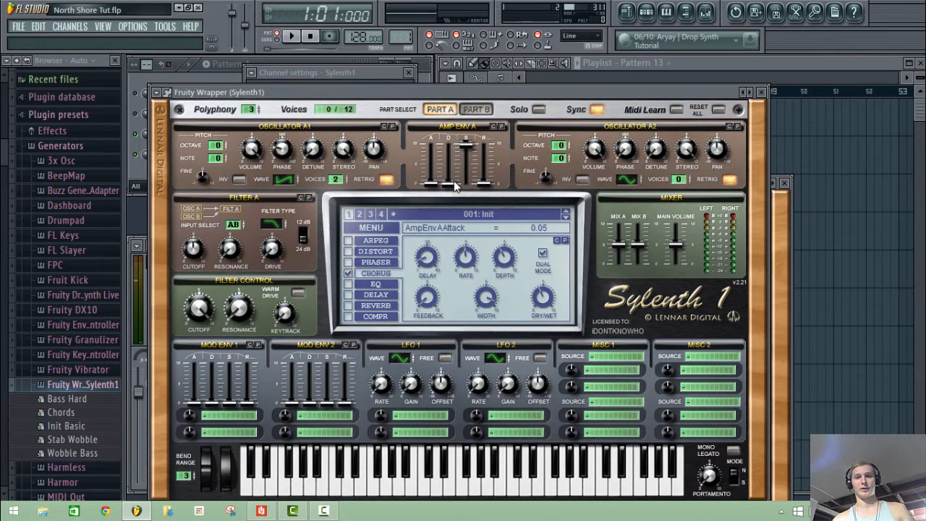
{"action": "left_click", "coordinate": [478, 112]}
{"action": "left_click", "coordinate": [450, 112]}
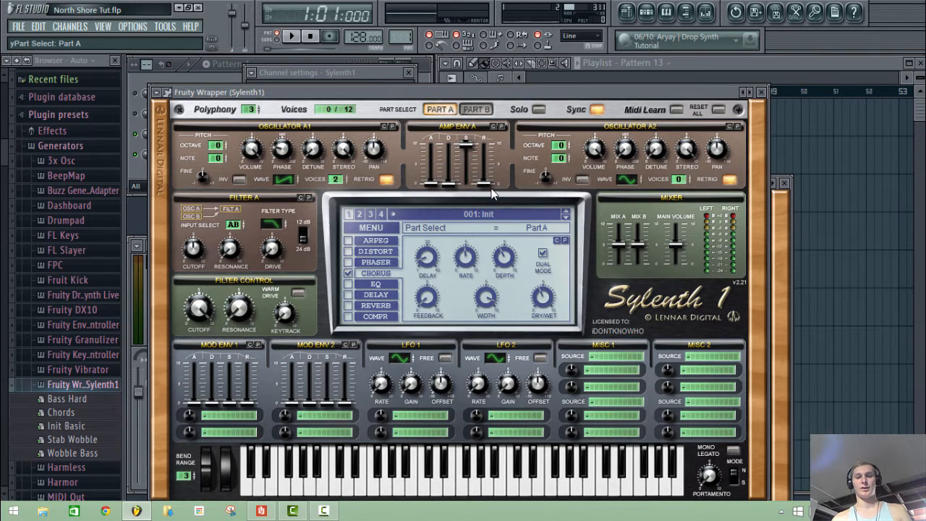
{"action": "left_click_drag", "start_coordinate": [484, 182], "coordinate": [487, 171]}
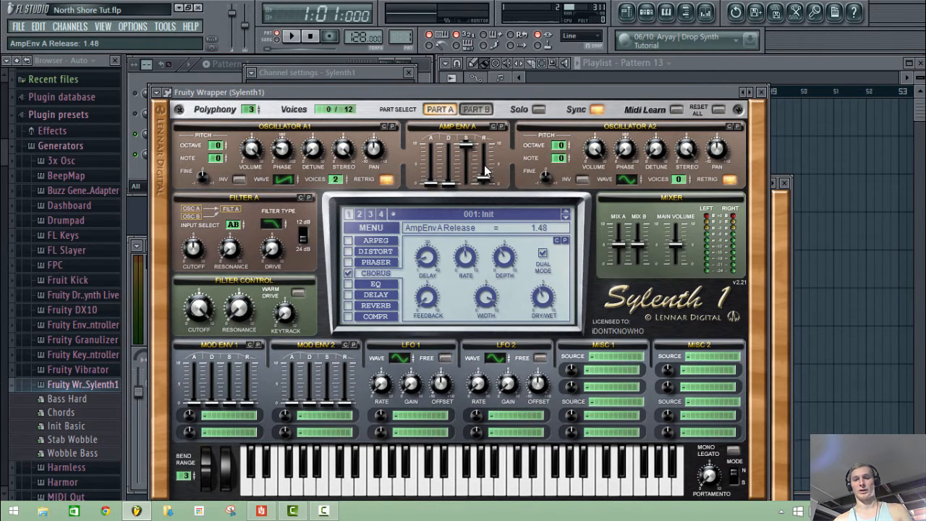
Step: Set Part B's amp envelope release to 1.48 and audition the pattern
{"action": "left_click", "coordinate": [476, 109]}
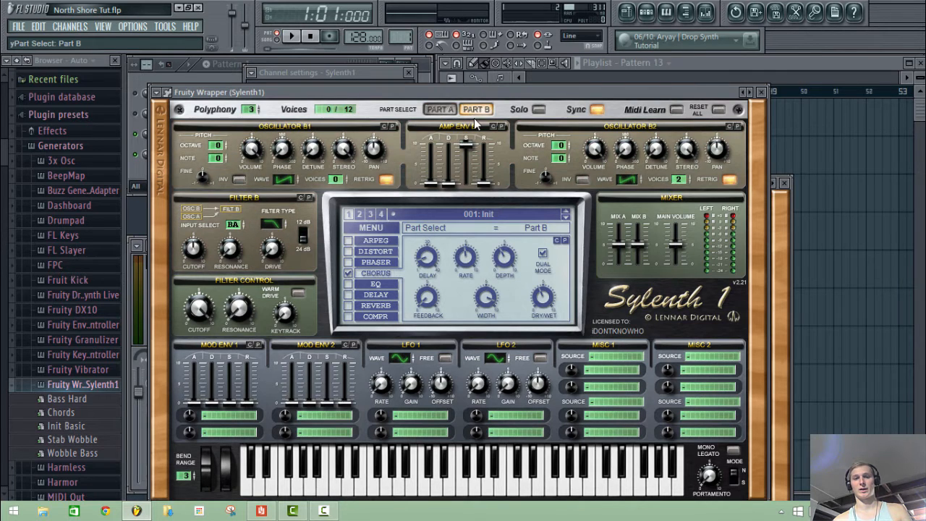
{"action": "left_click", "coordinate": [487, 186]}
{"action": "left_click_drag", "start_coordinate": [488, 185], "coordinate": [489, 171]}
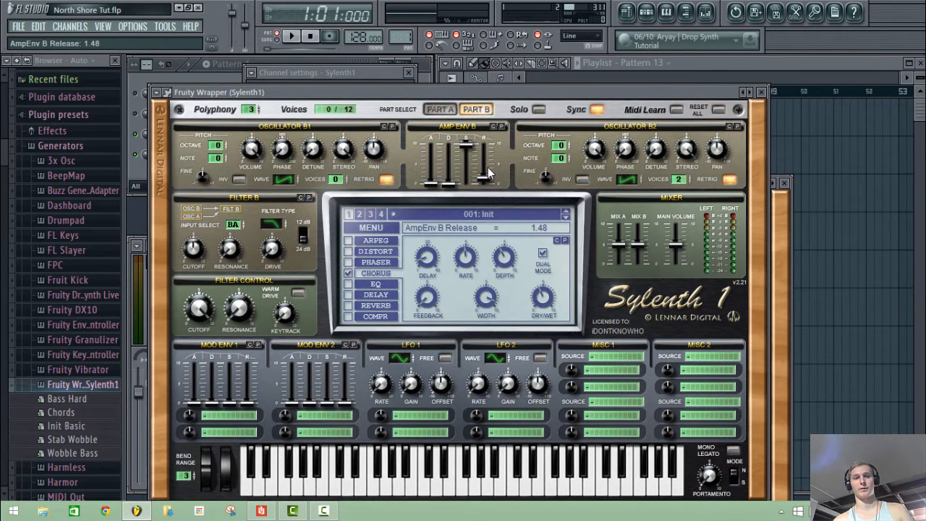
{"action": "left_click", "coordinate": [293, 37]}
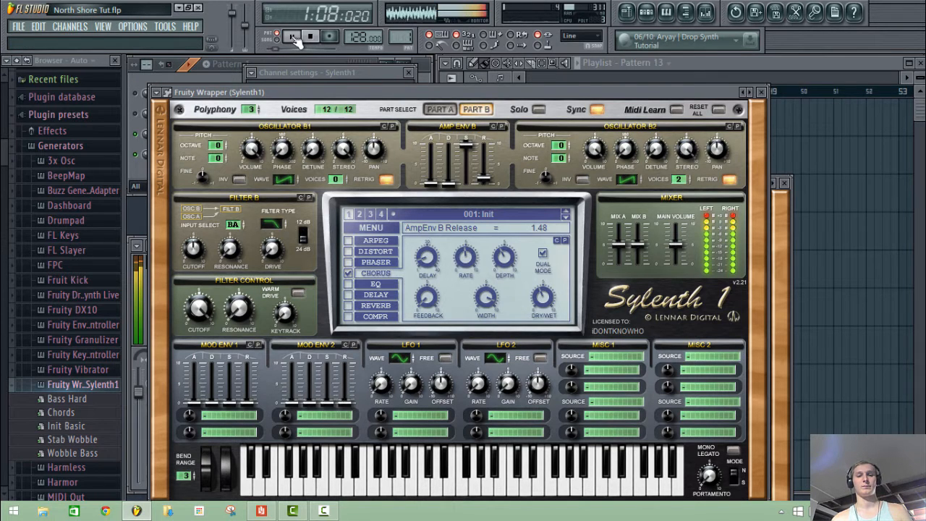
{"action": "left_click", "coordinate": [226, 80]}
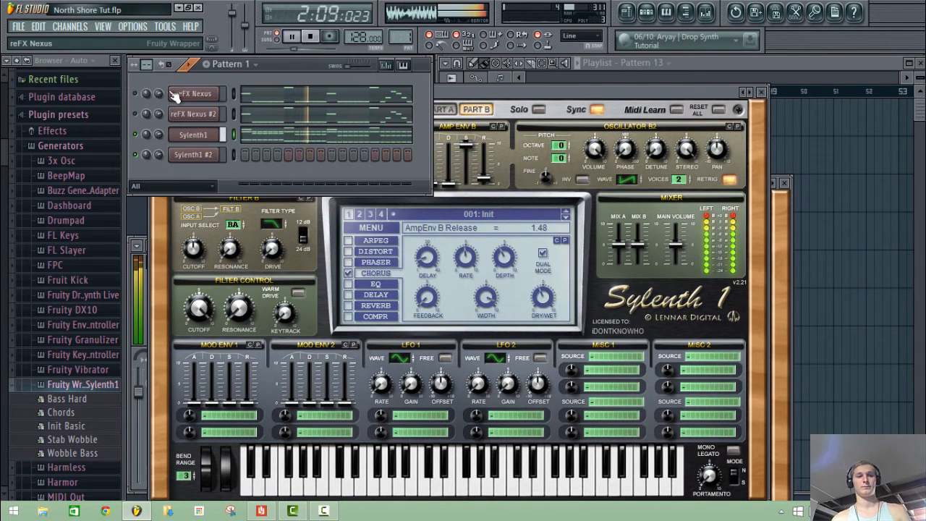
{"action": "key", "text": "space"}
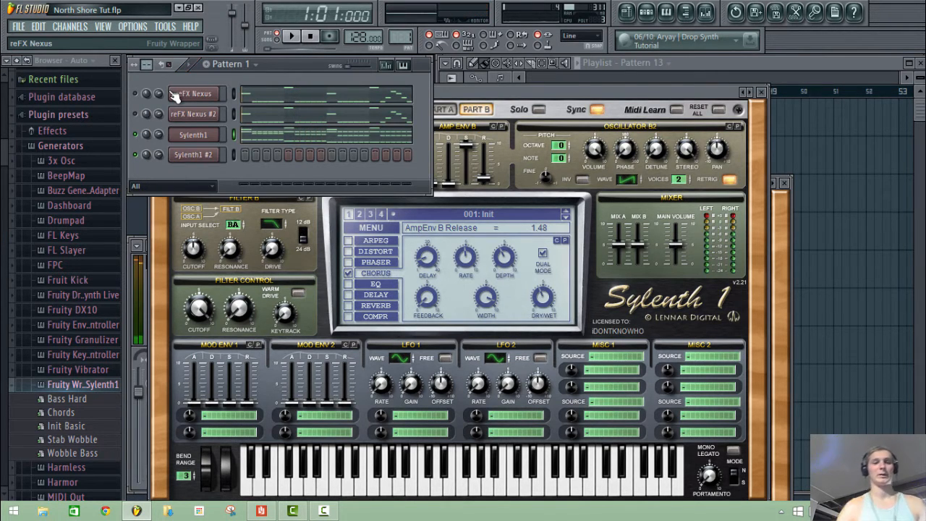
Step: Draw four one-bar bass notes in the Sylenth1 #2 channel's piano roll: D#4, C#4, B3 and B3 across bars 1 to 4
{"action": "right_click", "coordinate": [194, 158]}
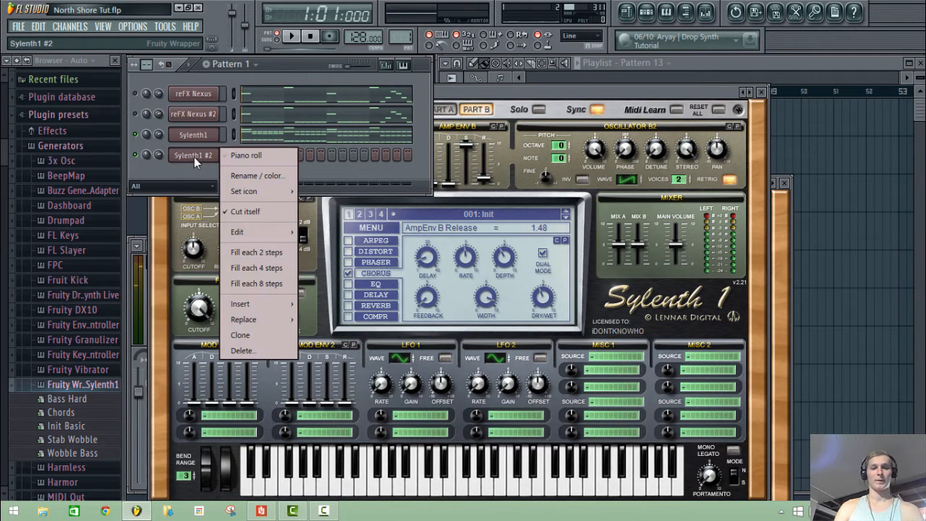
{"action": "left_click", "coordinate": [229, 157]}
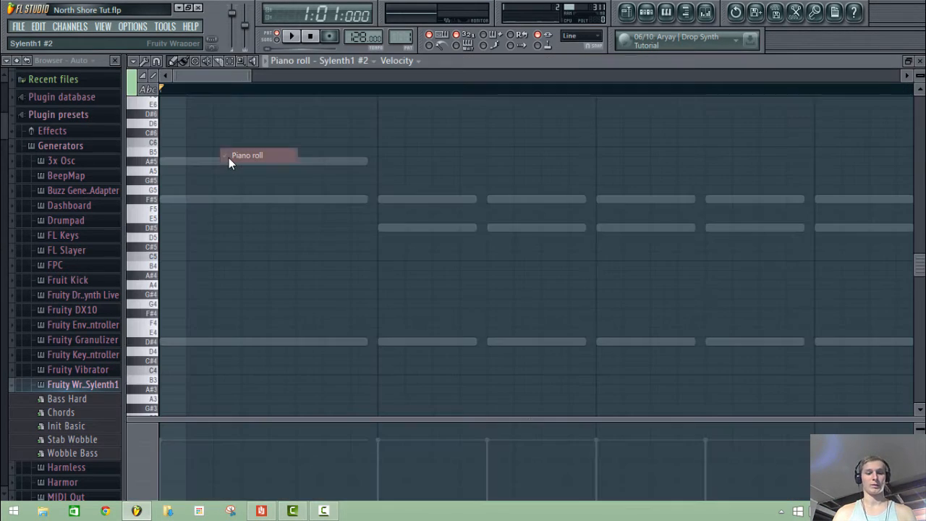
{"action": "scroll", "coordinate": [228, 206], "scroll_direction": "down", "scroll_amount": 5}
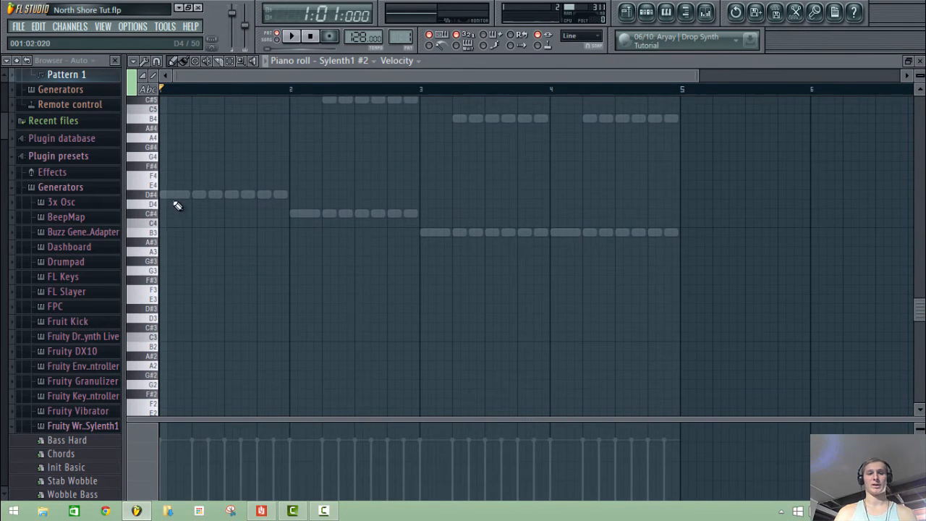
{"action": "left_click", "coordinate": [166, 194]}
{"action": "left_click_drag", "start_coordinate": [239, 191], "coordinate": [289, 193]}
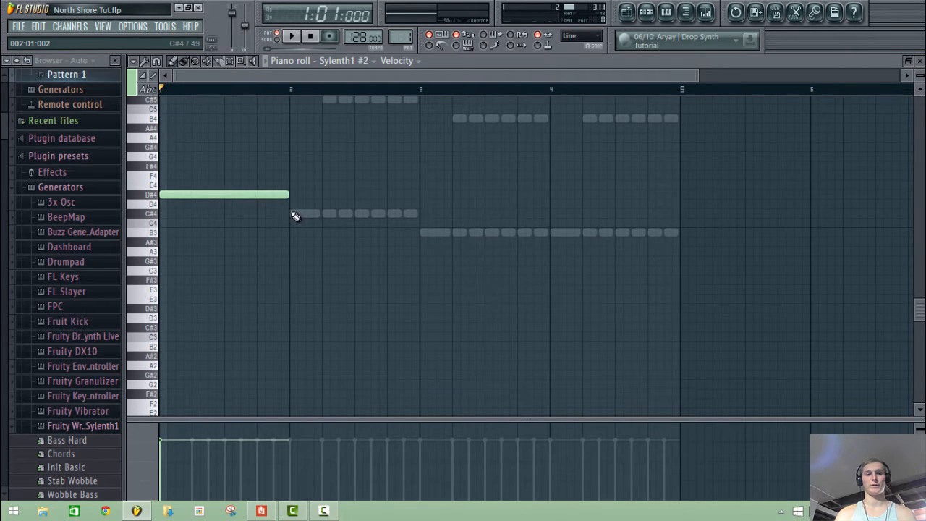
{"action": "left_click", "coordinate": [295, 215]}
{"action": "left_click", "coordinate": [434, 233]}
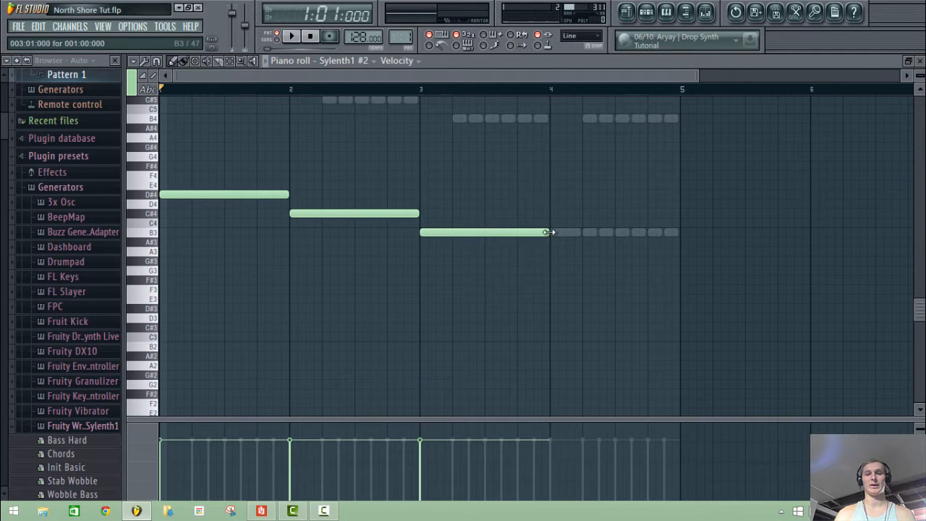
{"action": "left_click", "coordinate": [550, 233]}
{"action": "key", "text": "Escape"}
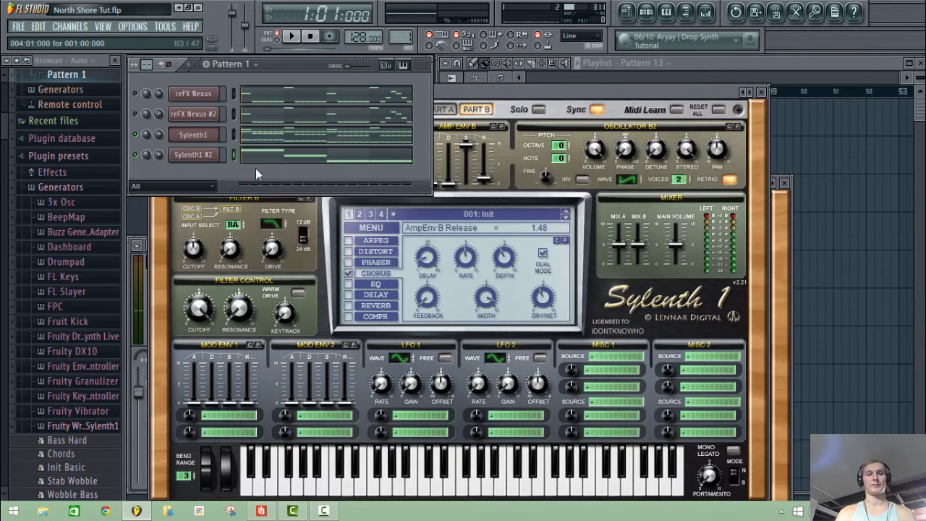
Step: Open the Sylenth1 #2 synth, move its window so the whole interface shows, and play the pattern
{"action": "left_click", "coordinate": [194, 155]}
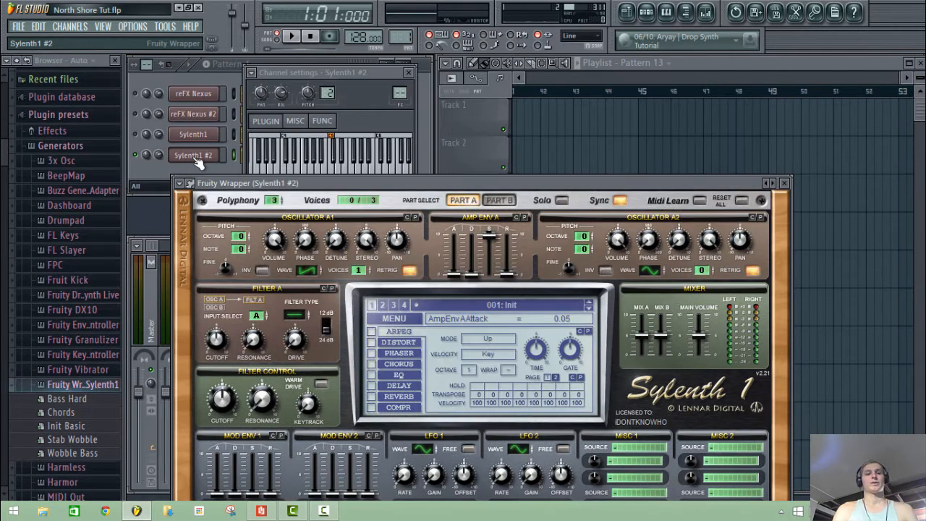
{"action": "left_click_drag", "start_coordinate": [310, 184], "coordinate": [297, 86]}
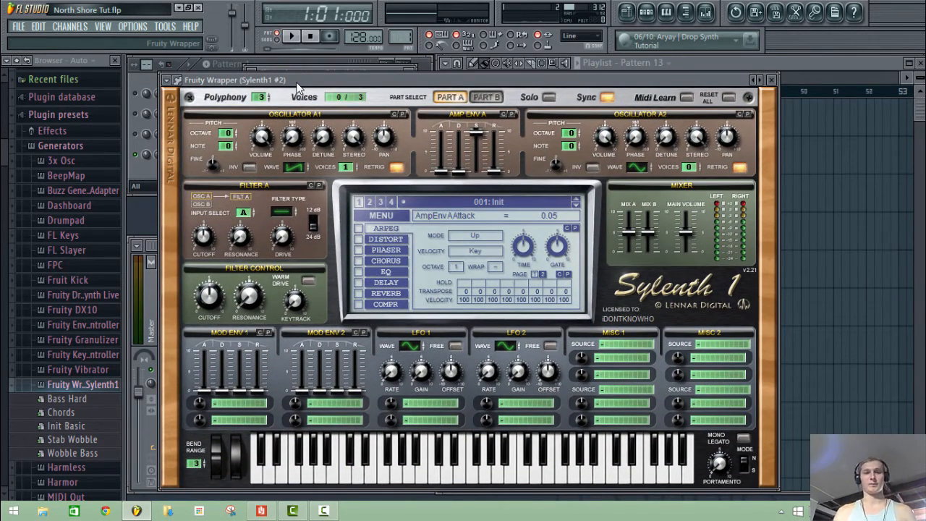
{"action": "mouse_move", "coordinate": [296, 85]}
{"action": "left_mouse_down"}
{"action": "mouse_move", "coordinate": [265, 66]}
{"action": "mouse_move", "coordinate": [330, 116]}
{"action": "mouse_move", "coordinate": [291, 72]}
{"action": "mouse_move", "coordinate": [280, 79]}
{"action": "mouse_move", "coordinate": [272, 70]}
{"action": "mouse_move", "coordinate": [304, 107]}
{"action": "mouse_move", "coordinate": [288, 84]}
{"action": "left_mouse_up"}
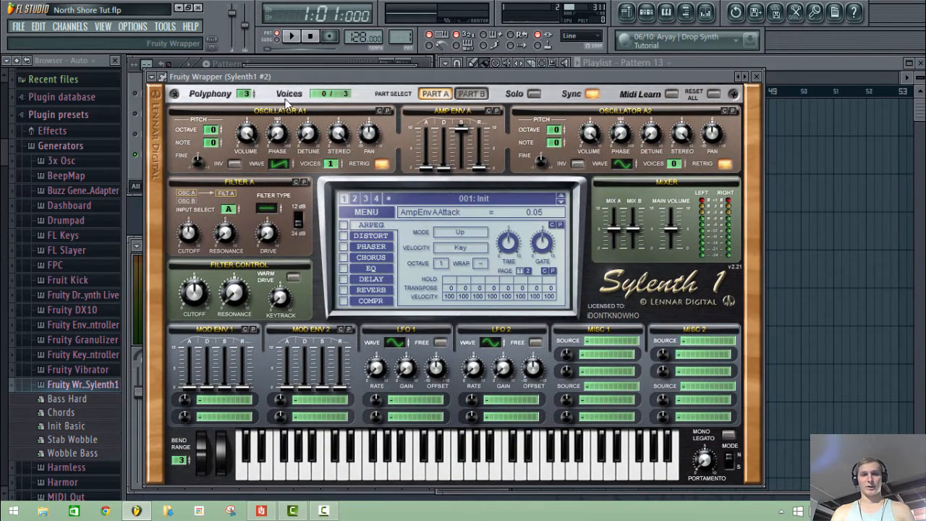
{"action": "key", "text": "space"}
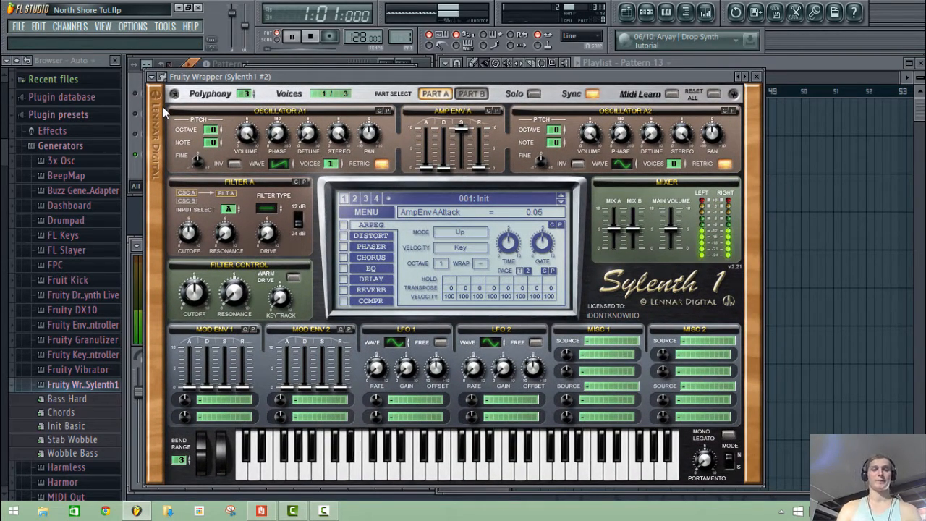
Step: Check the bass notes in the Sylenth1 #2 piano roll, stop playback and bring the whole synth window back into view
{"action": "left_click_drag", "start_coordinate": [284, 78], "coordinate": [425, 73]}
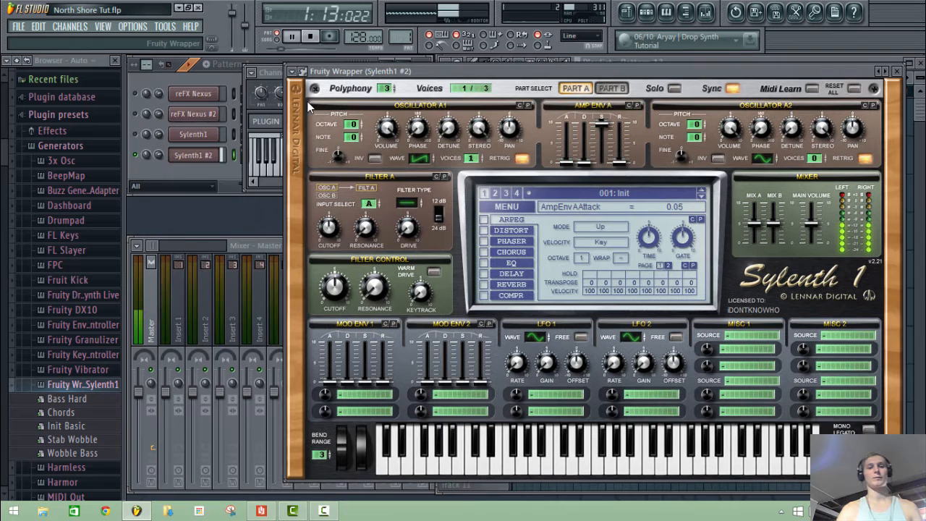
{"action": "left_click", "coordinate": [237, 169]}
{"action": "left_click", "coordinate": [251, 158]}
{"action": "scroll", "coordinate": [255, 167], "scroll_direction": "down", "scroll_amount": 5}
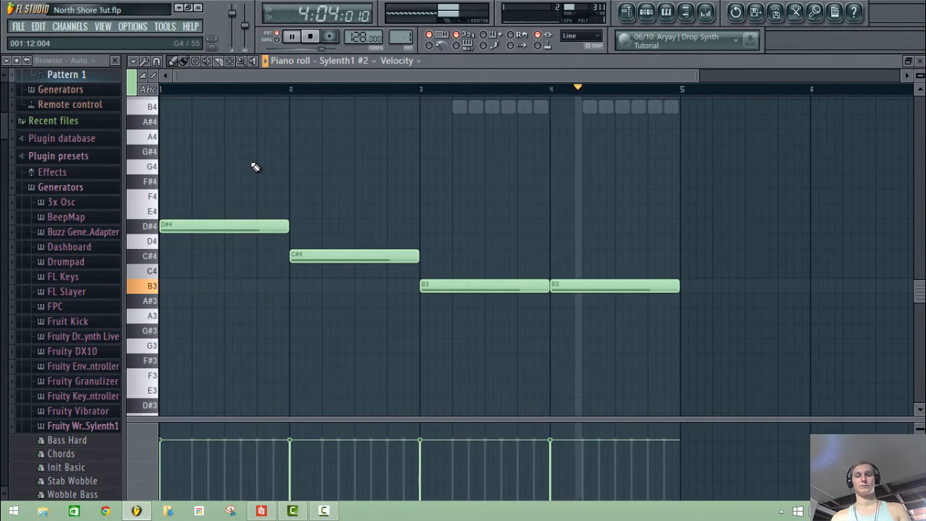
{"action": "key", "text": "Escape"}
{"action": "key", "text": "space"}
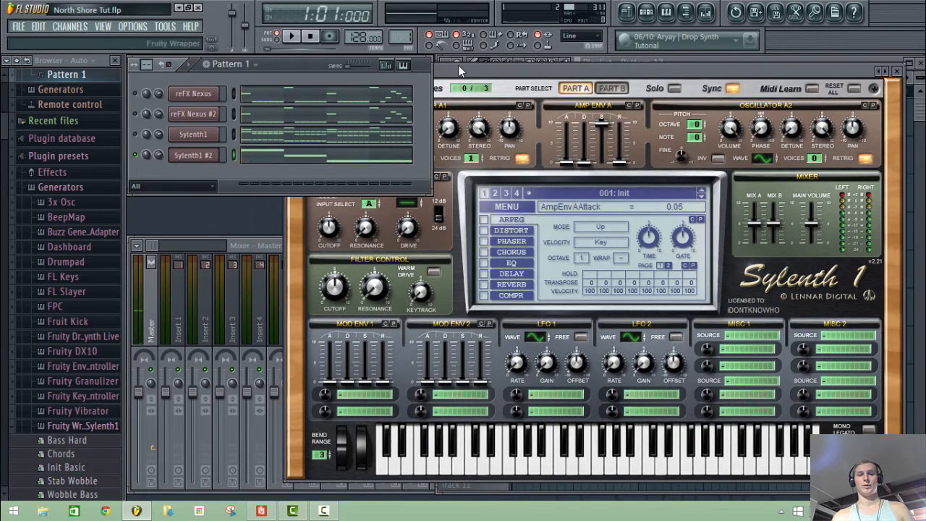
{"action": "left_click_drag", "start_coordinate": [467, 70], "coordinate": [335, 77]}
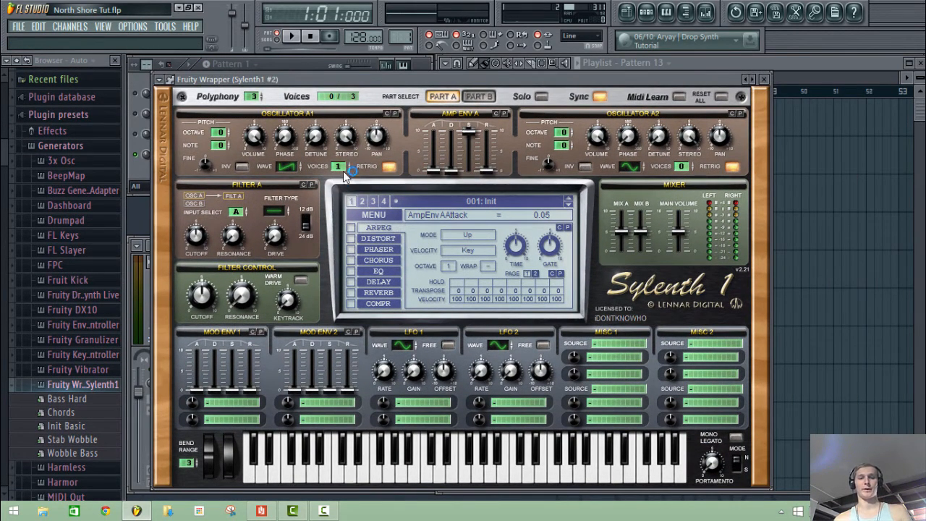
Step: Set oscillators A1 and B2 to 2 voices, and set Filter A and B to low-pass with inputs A+B and B+A
{"action": "left_click_drag", "start_coordinate": [343, 169], "coordinate": [343, 160]}
{"action": "left_click_drag", "start_coordinate": [275, 208], "coordinate": [243, 195]}
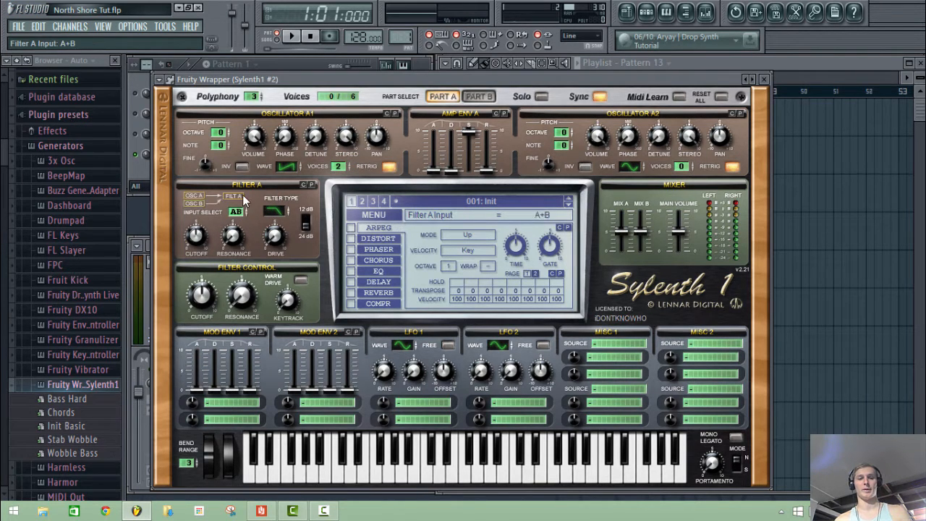
{"action": "left_click", "coordinate": [479, 96]}
{"action": "left_click_drag", "start_coordinate": [634, 171], "coordinate": [685, 155]}
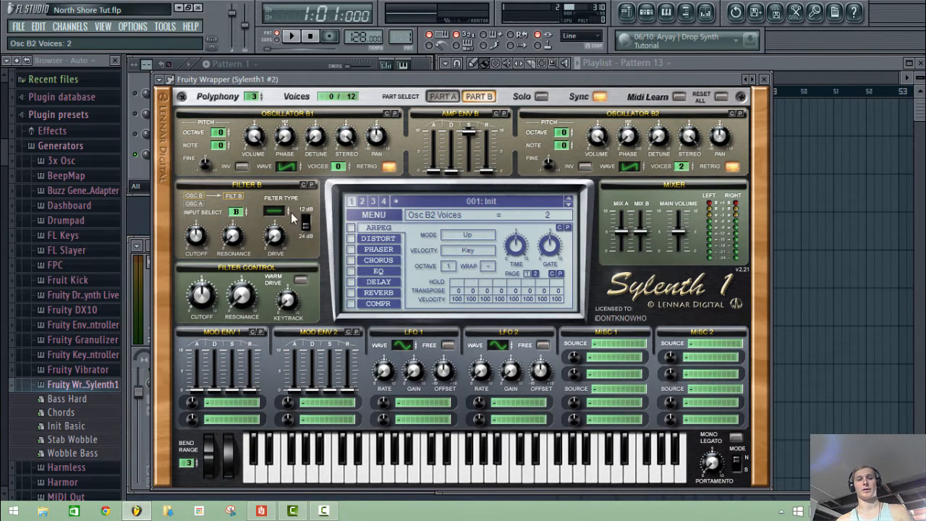
{"action": "left_click", "coordinate": [238, 196]}
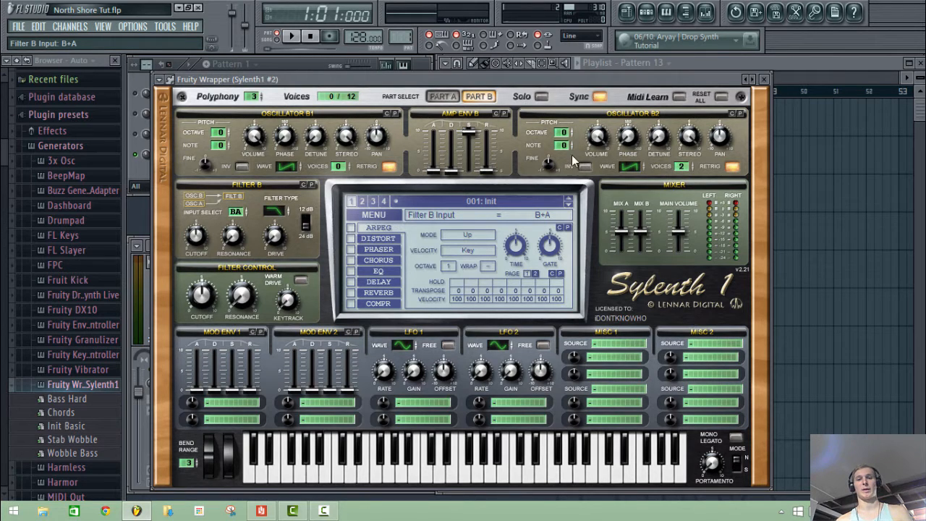
Step: Lower oscillator B2 and oscillator A1 to octave -1
{"action": "left_click_drag", "start_coordinate": [569, 136], "coordinate": [569, 144]}
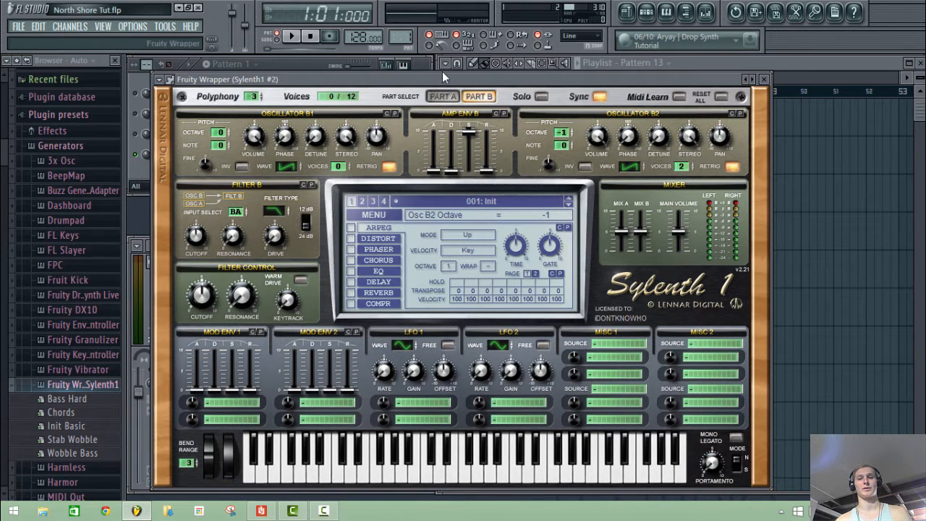
{"action": "left_click", "coordinate": [443, 96]}
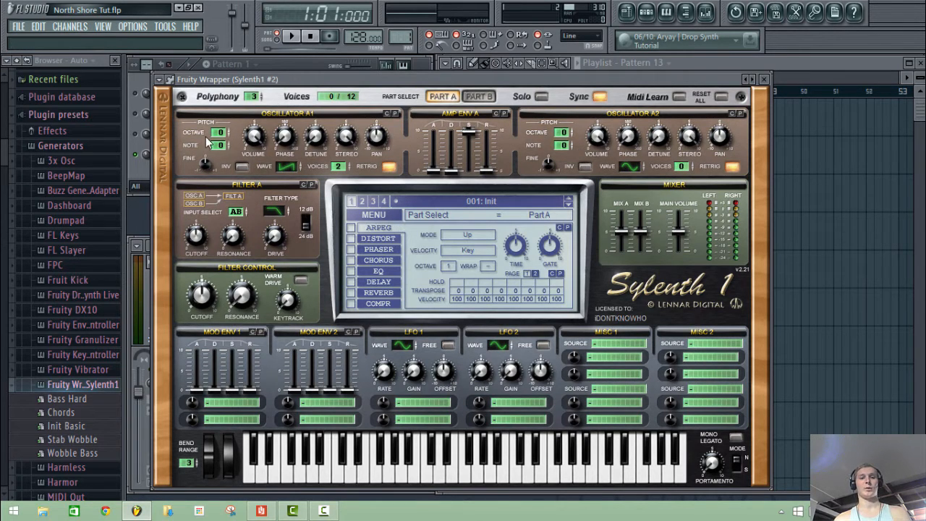
{"action": "left_click_drag", "start_coordinate": [221, 136], "coordinate": [222, 146]}
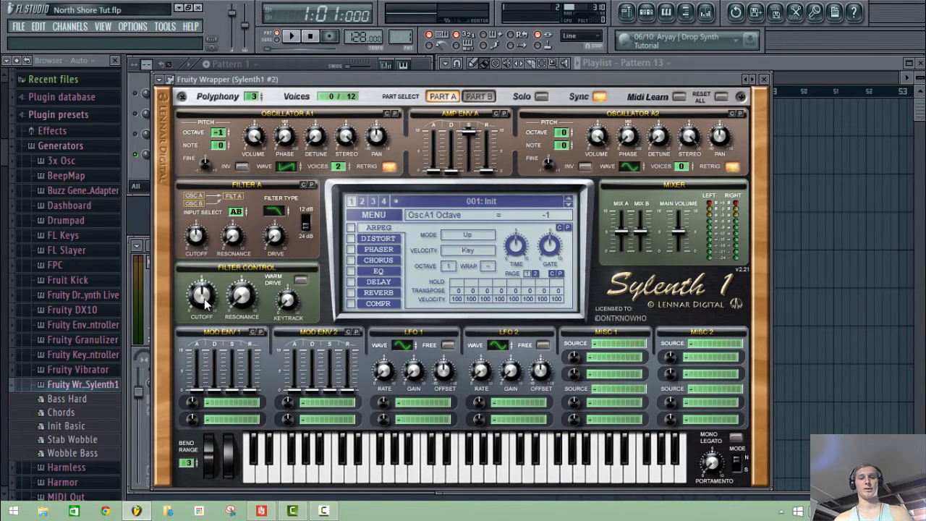
Step: Set the filter control cutoff to 68.39 Hz, audition the bass and stop playback
{"action": "left_click_drag", "start_coordinate": [205, 307], "coordinate": [201, 310]}
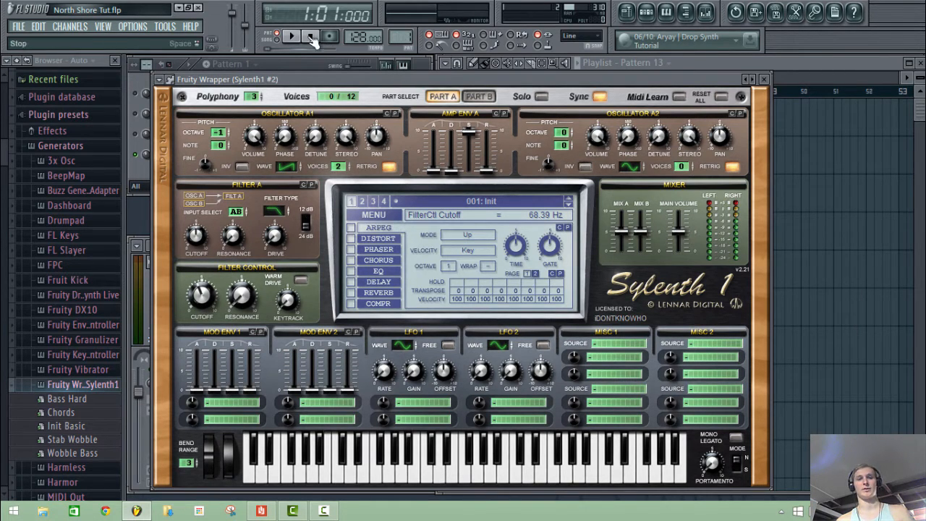
{"action": "key", "text": "space"}
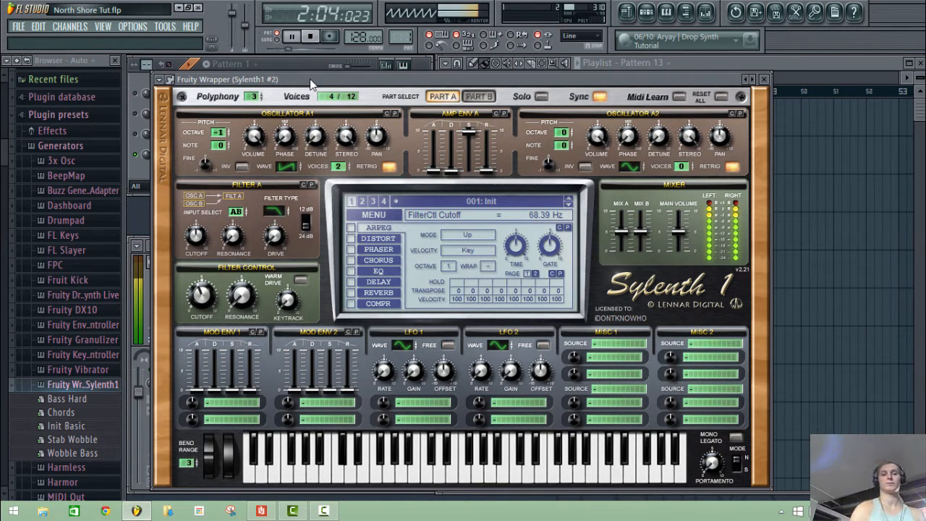
{"action": "left_click", "coordinate": [142, 81]}
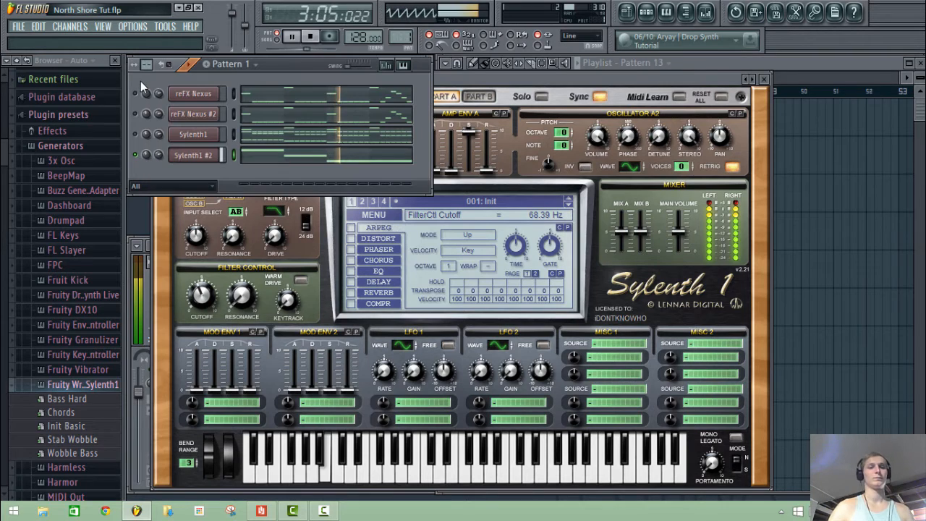
{"action": "key", "text": "space"}
Step: Unmute the two Nexus channels and the first Sylenth1 channel, and play the full pattern with the browser folders collapsed
{"action": "left_click", "coordinate": [135, 134]}
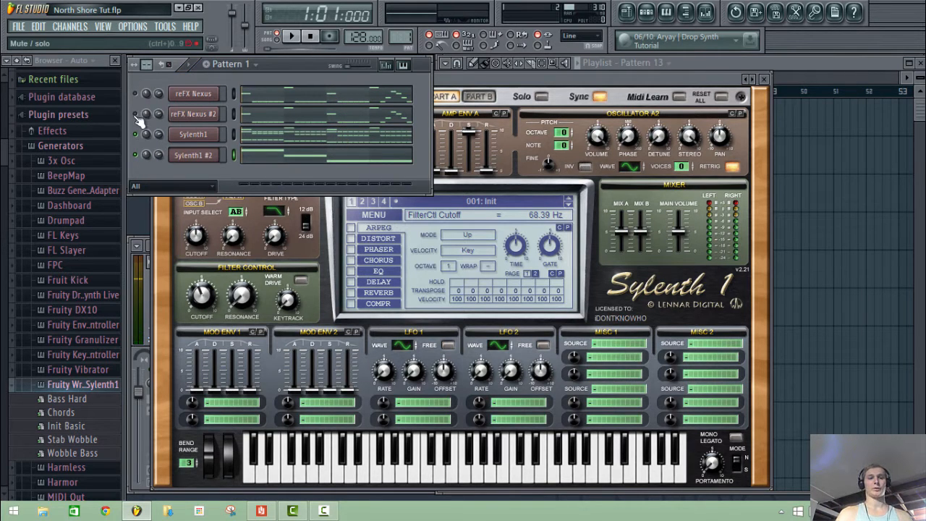
{"action": "key", "text": "space"}
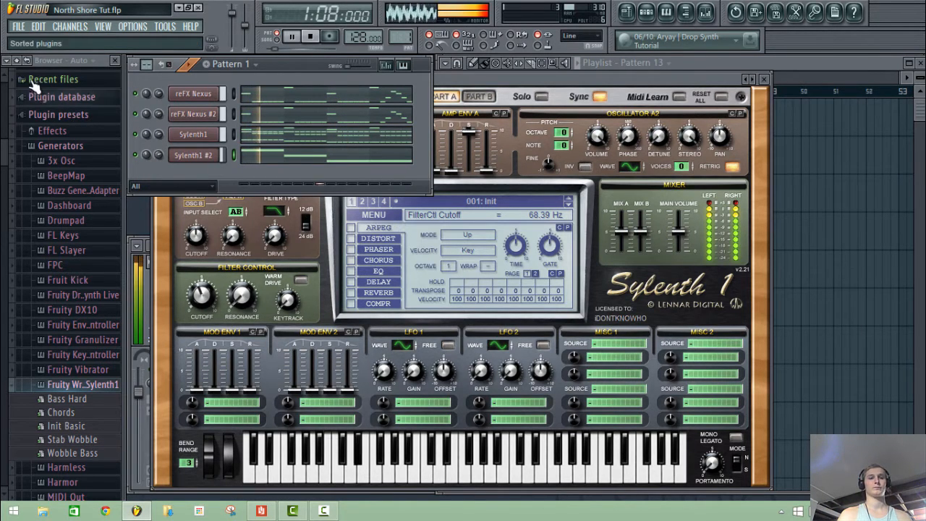
{"action": "left_click", "coordinate": [26, 61]}
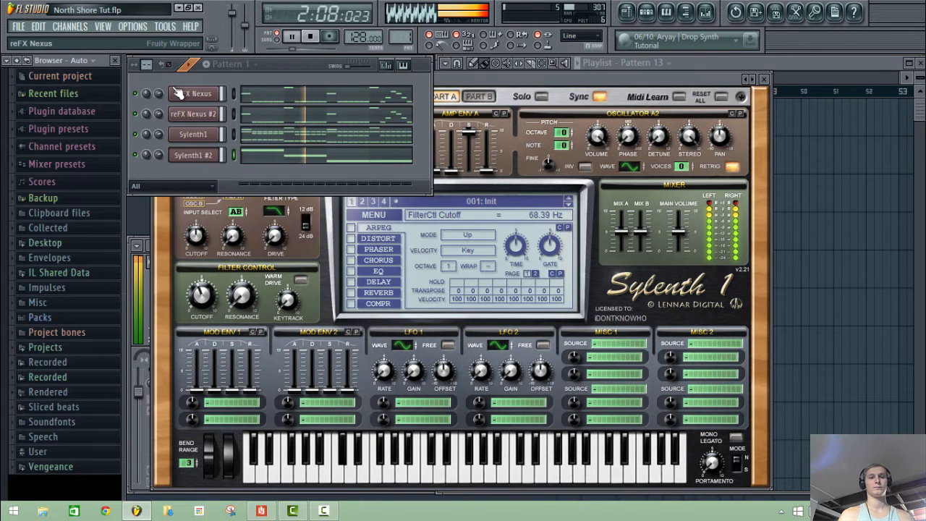
{"action": "left_click", "coordinate": [286, 63]}
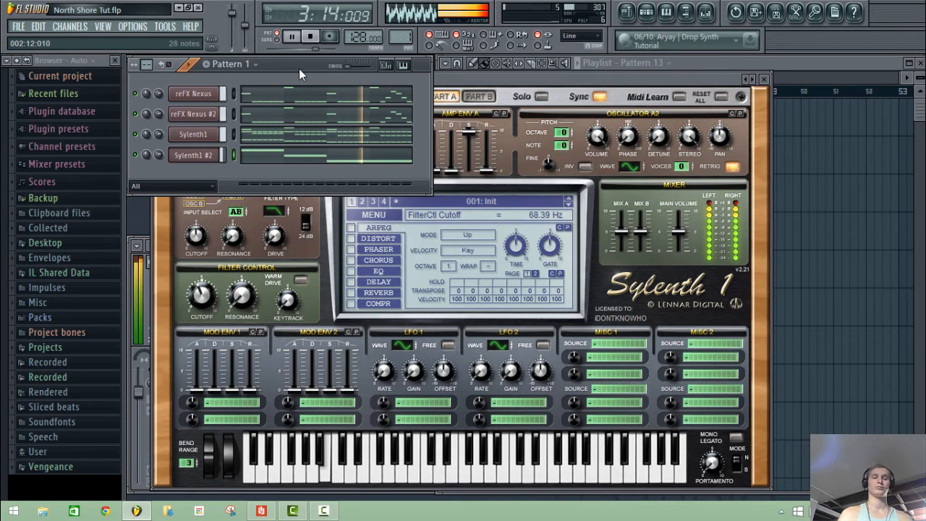
{"action": "key", "text": "space"}
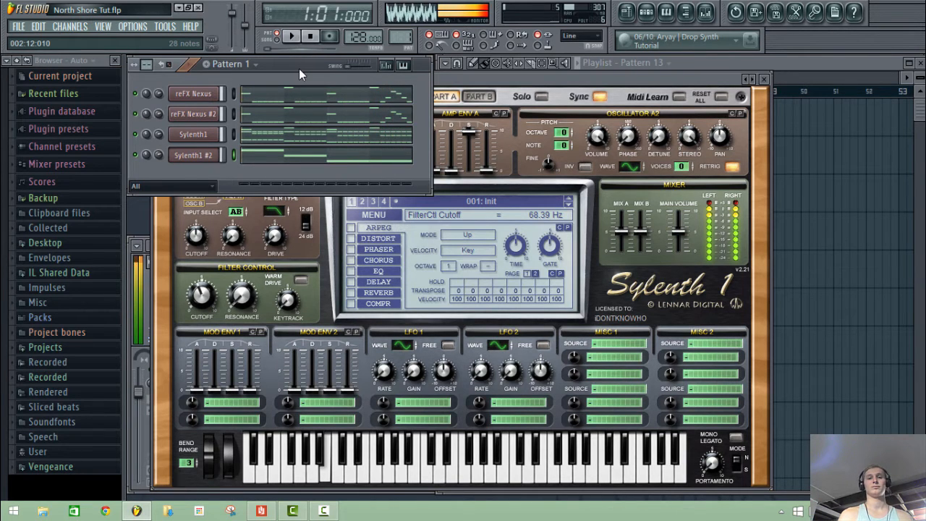
Step: Bring the playlist forward and rename the reFX Nexus channel as Lead
{"action": "left_click", "coordinate": [698, 62]}
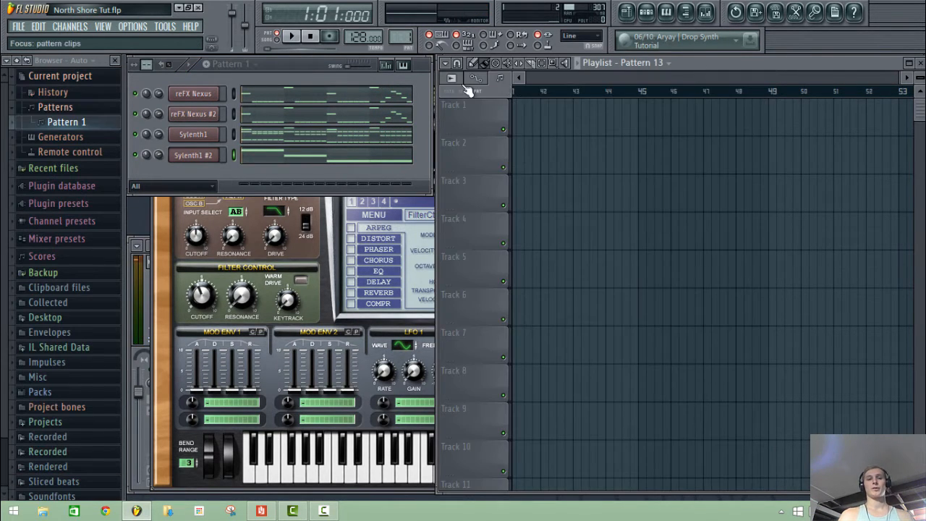
{"action": "right_click", "coordinate": [205, 95]}
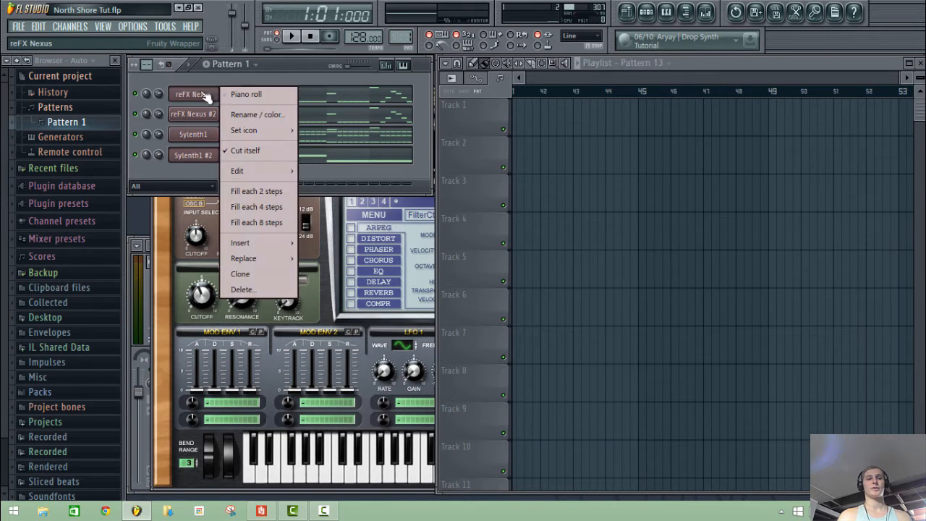
{"action": "left_click", "coordinate": [255, 113]}
{"action": "type", "text": "Lead"}
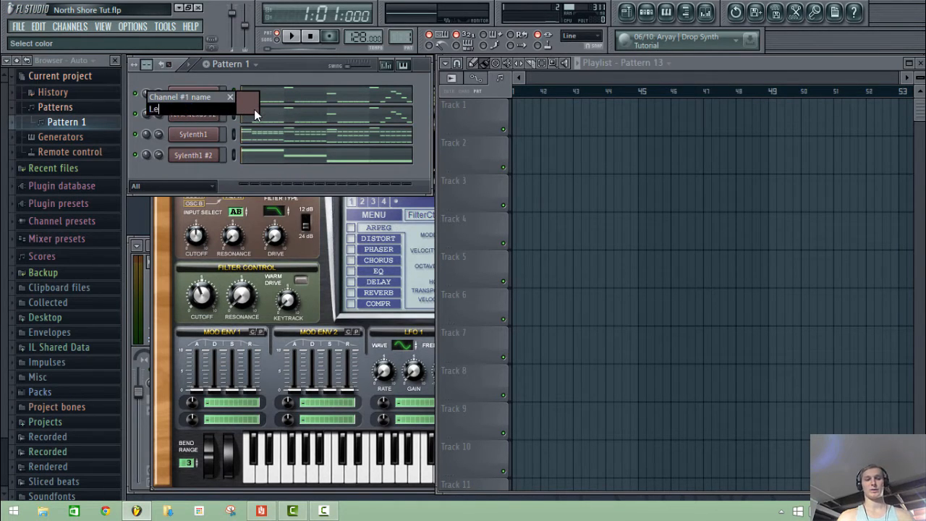
{"action": "key", "text": "Return"}
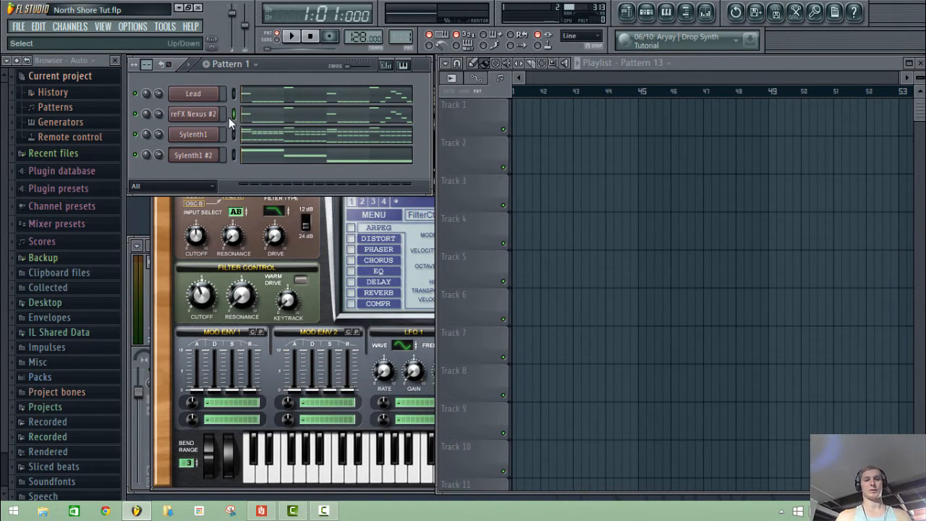
Step: Cut the notes from the reFX Nexus #2 channel and rename the channel as Lead 2
{"action": "left_click", "coordinate": [229, 117]}
{"action": "right_click", "coordinate": [196, 131]}
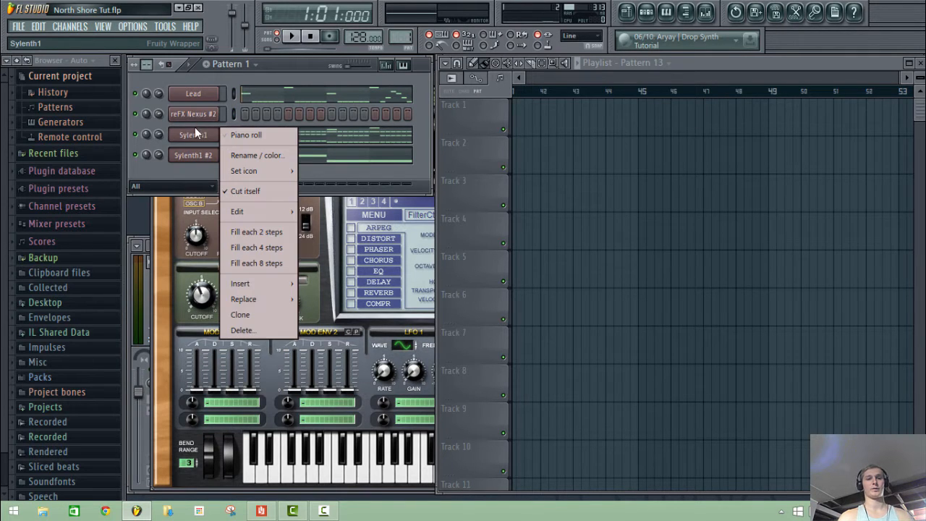
{"action": "right_click", "coordinate": [197, 114]}
{"action": "right_click", "coordinate": [199, 117]}
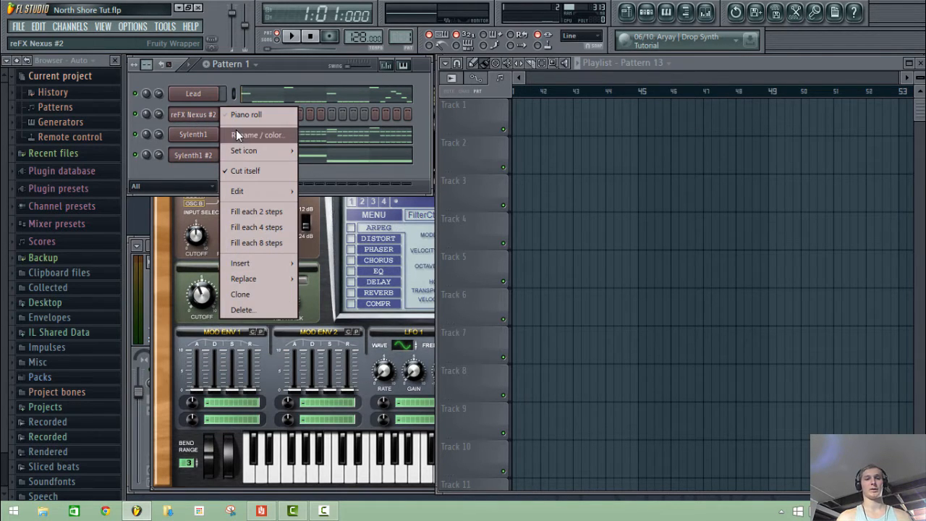
{"action": "left_click", "coordinate": [236, 130]}
{"action": "type", "text": "Lead 2"}
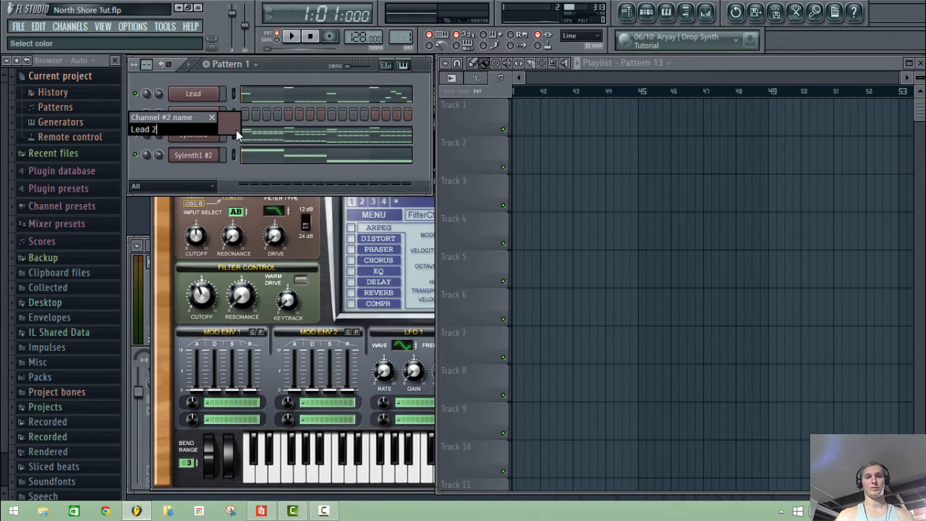
{"action": "key", "text": "Return"}
Step: Rename the Sylenth1 channel as Chords and the Sylenth1 #2 channel as Bass
{"action": "right_click", "coordinate": [195, 135]}
{"action": "left_click", "coordinate": [238, 150]}
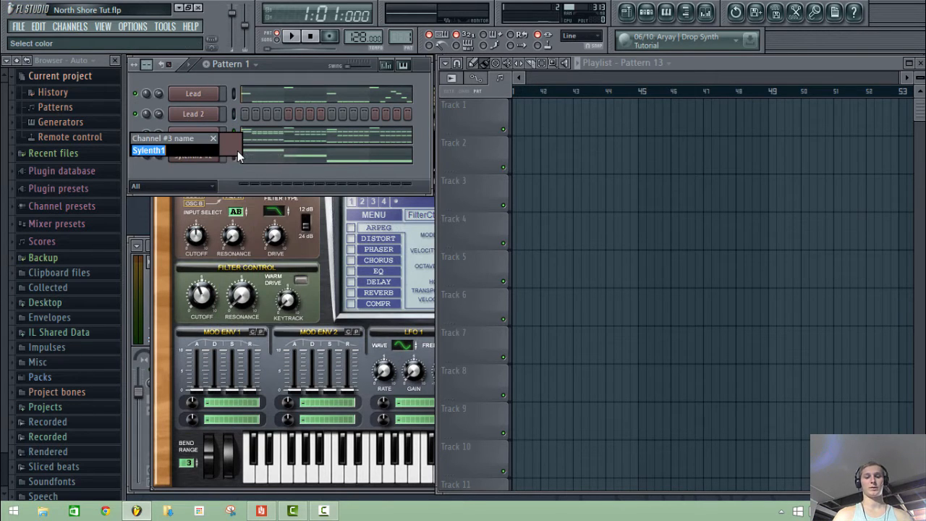
{"action": "type", "text": "Chords"}
{"action": "key", "text": "Return"}
{"action": "right_click", "coordinate": [222, 150]}
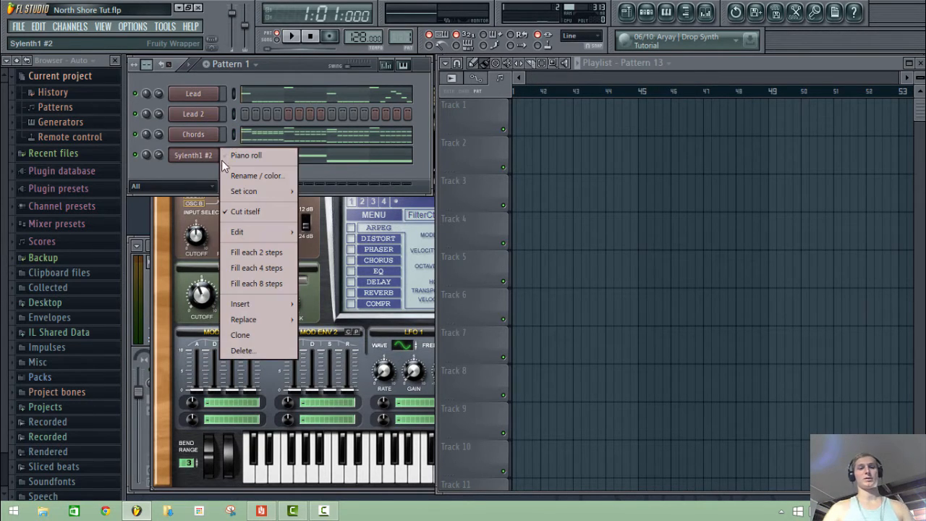
{"action": "left_click", "coordinate": [232, 174]}
{"action": "type", "text": "Bass"}
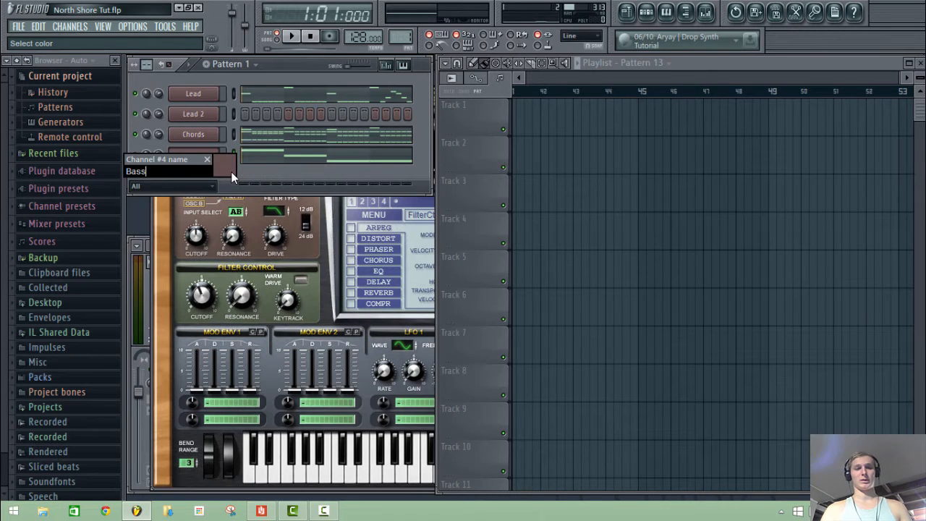
{"action": "key", "text": "Return"}
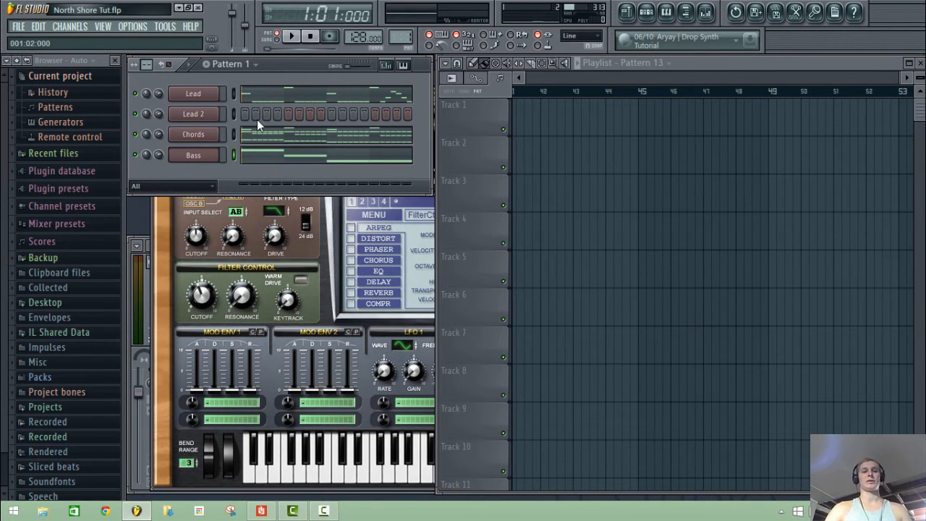
Step: Split Pattern 1 by channel and select the Lead pattern
{"action": "left_click", "coordinate": [254, 65]}
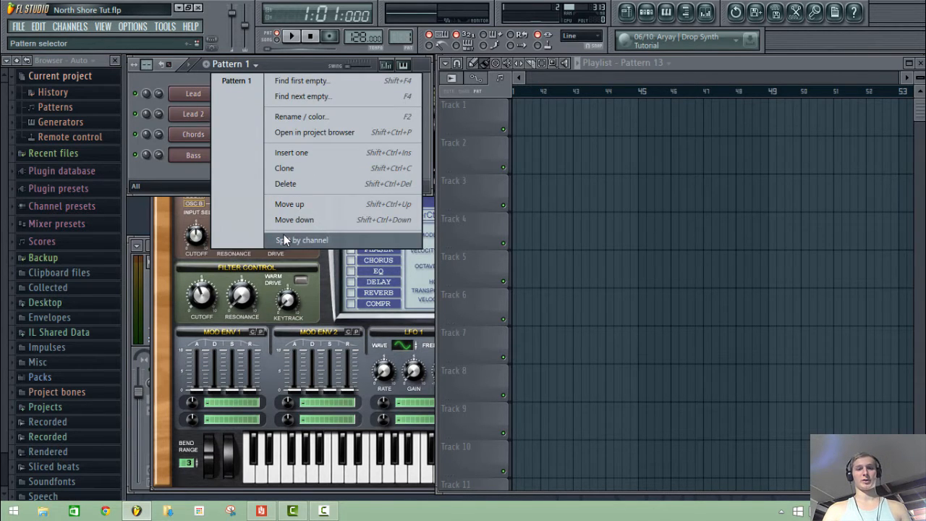
{"action": "left_click", "coordinate": [284, 240]}
{"action": "left_click", "coordinate": [233, 64]}
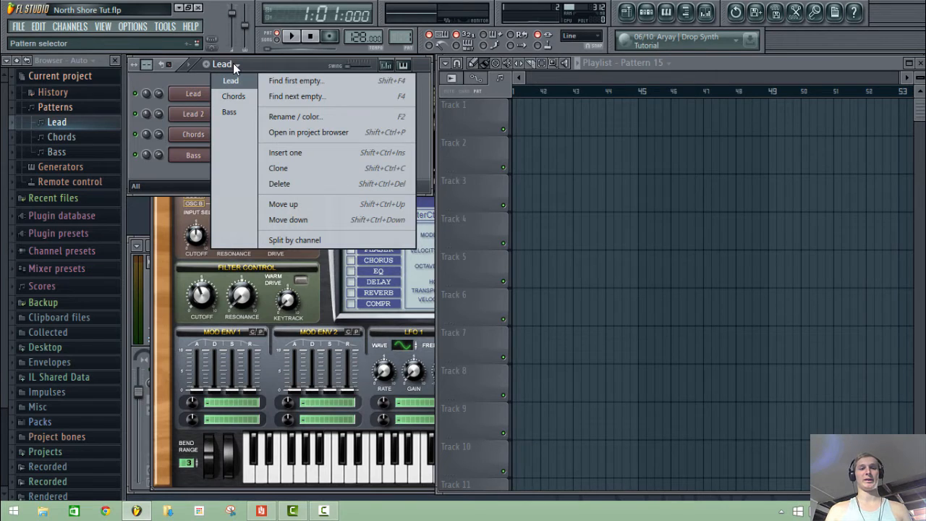
{"action": "left_click", "coordinate": [232, 85]}
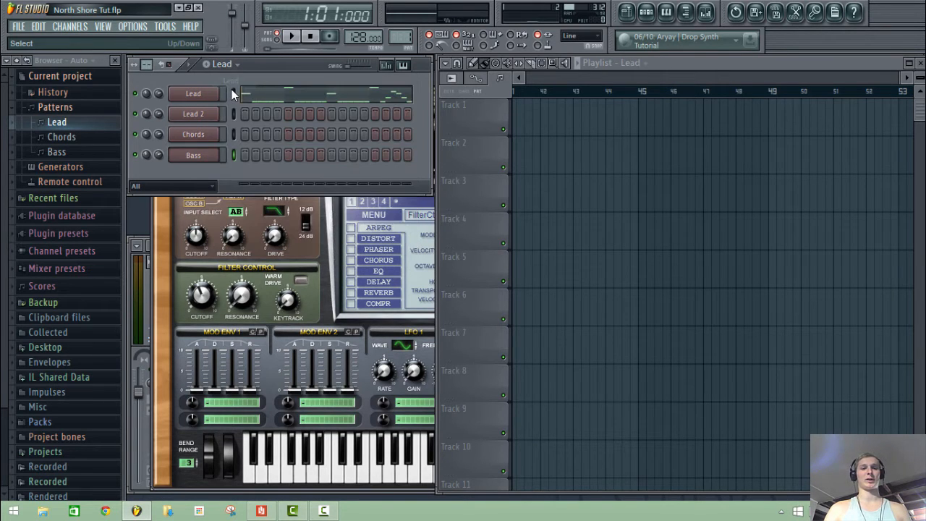
Step: Paste the cut melody into the Lead 2 channel of the Lead pattern, and check the Chords and Bass patterns
{"action": "key", "text": "Down"}
{"action": "key", "text": "ctrl+v"}
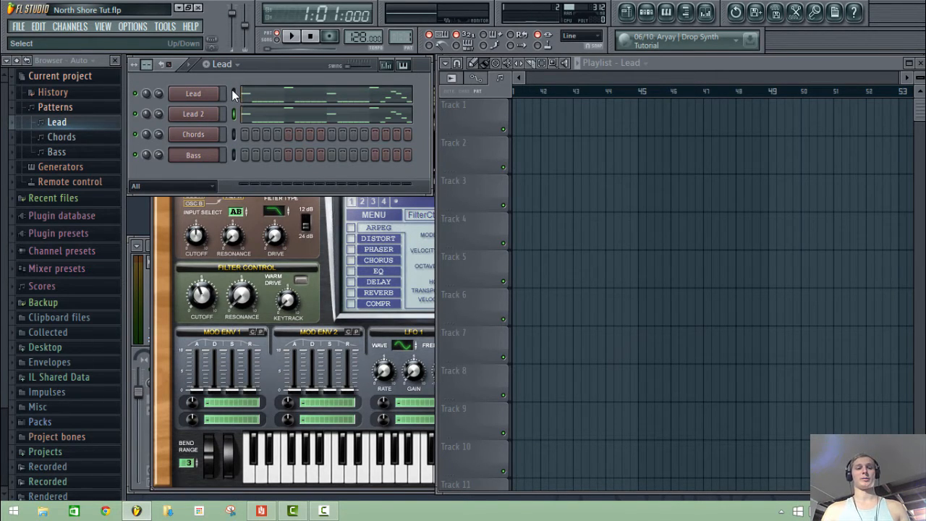
{"action": "key", "text": "Right"}
{"action": "key", "text": "Right"}
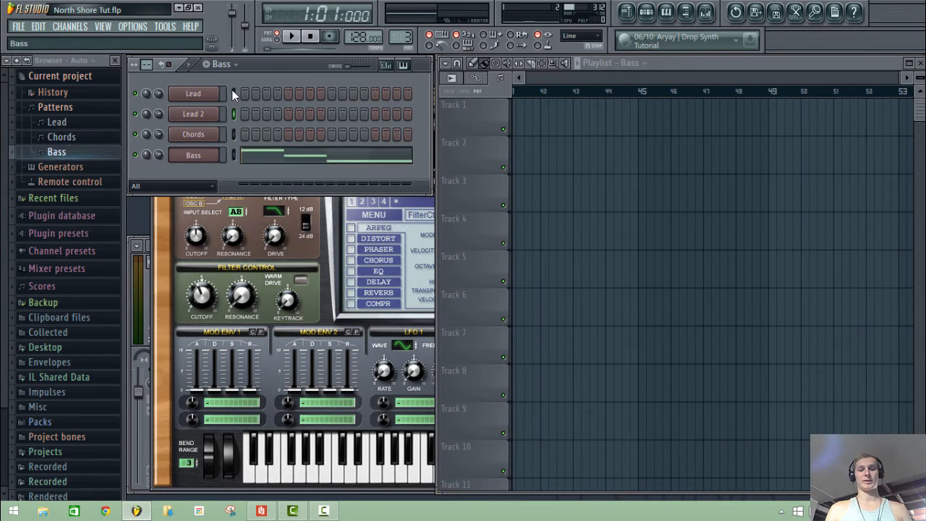
Step: Return to the Lead pattern and place it on playlist Track 1 starting at bar 1
{"action": "key", "text": "Left"}
{"action": "key", "text": "Left"}
{"action": "left_click_drag", "start_coordinate": [602, 75], "coordinate": [529, 78]}
{"action": "left_click_drag", "start_coordinate": [525, 92], "coordinate": [471, 93]}
{"action": "left_click", "coordinate": [515, 122]}
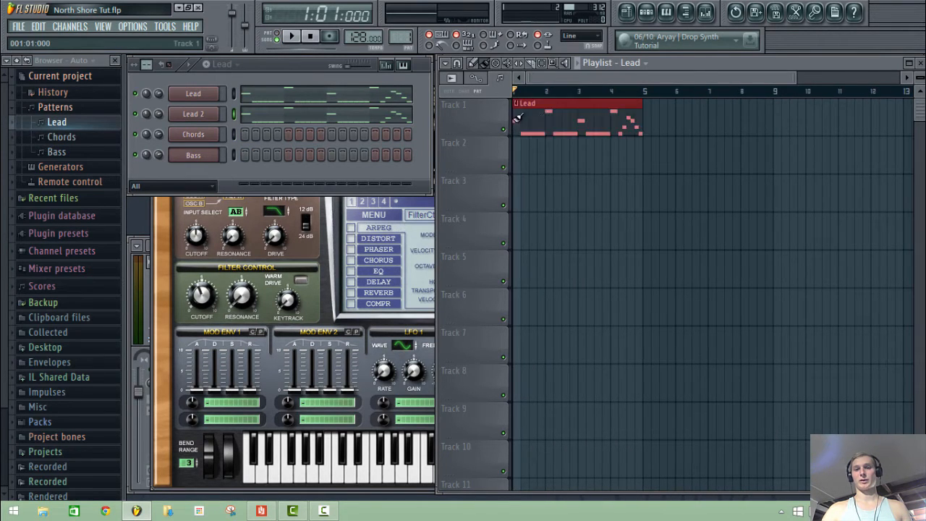
Step: Repeat the Lead clip at bar 5 of Track 1 and place the Chords pattern on Track 2 at bars 1 and 5
{"action": "left_click", "coordinate": [650, 116]}
{"action": "left_click", "coordinate": [223, 64]}
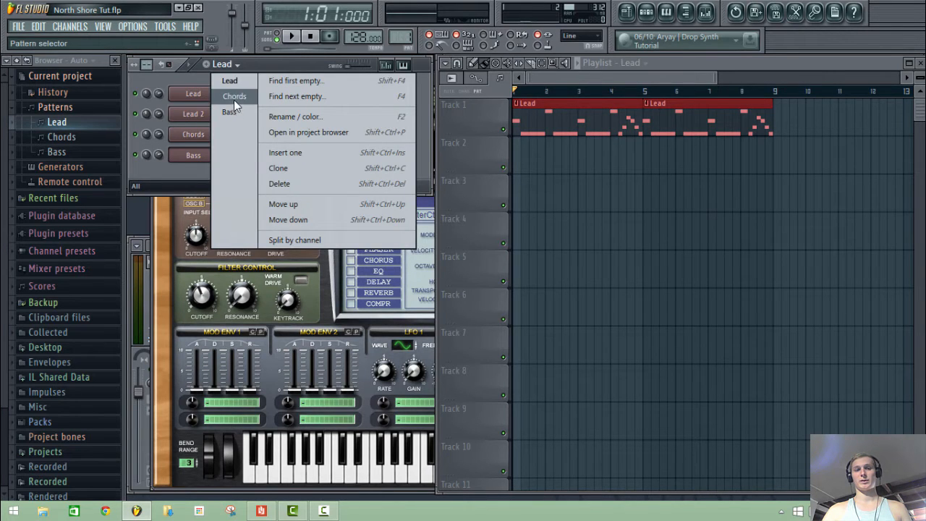
{"action": "left_click", "coordinate": [234, 99]}
{"action": "left_click", "coordinate": [514, 153]}
{"action": "left_click", "coordinate": [650, 155]}
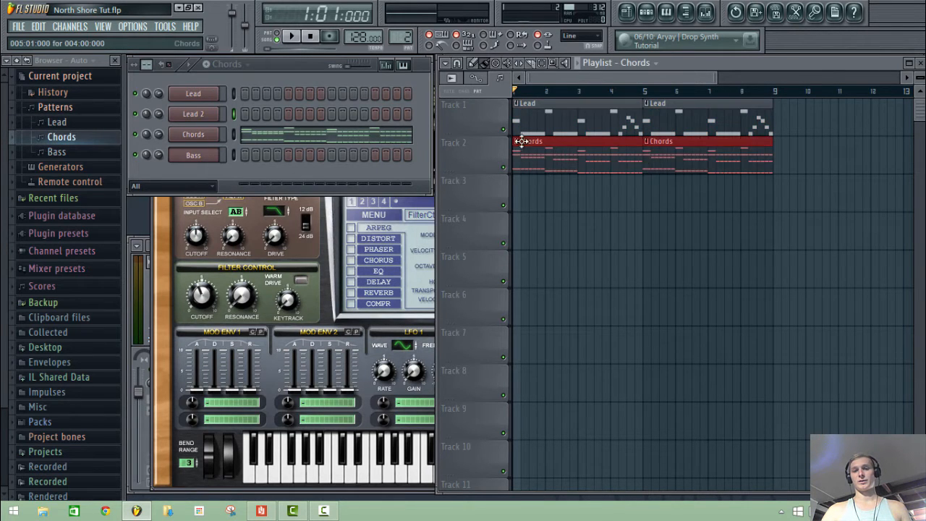
Step: Place the Bass pattern on playlist Track 3 at bars 1 and 5
{"action": "left_click", "coordinate": [228, 65]}
{"action": "left_click", "coordinate": [230, 112]}
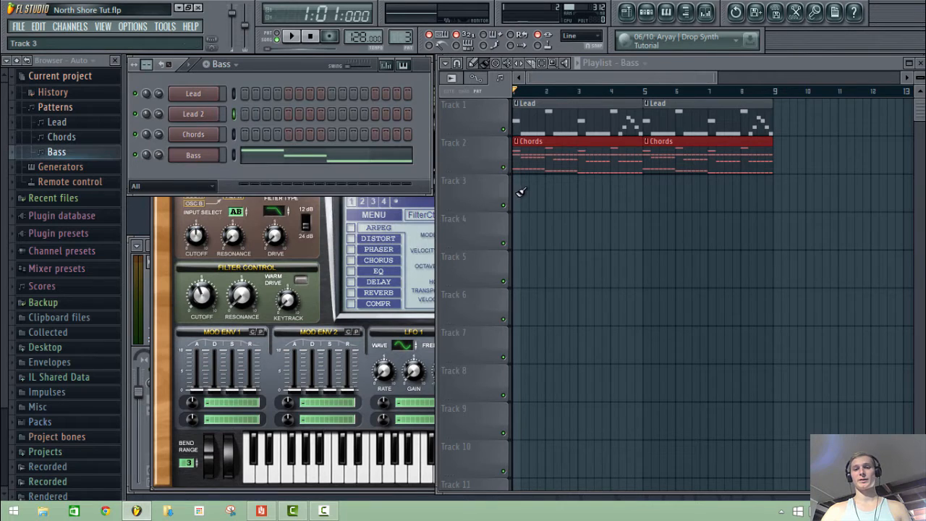
{"action": "left_click", "coordinate": [517, 191]}
{"action": "left_click", "coordinate": [650, 191]}
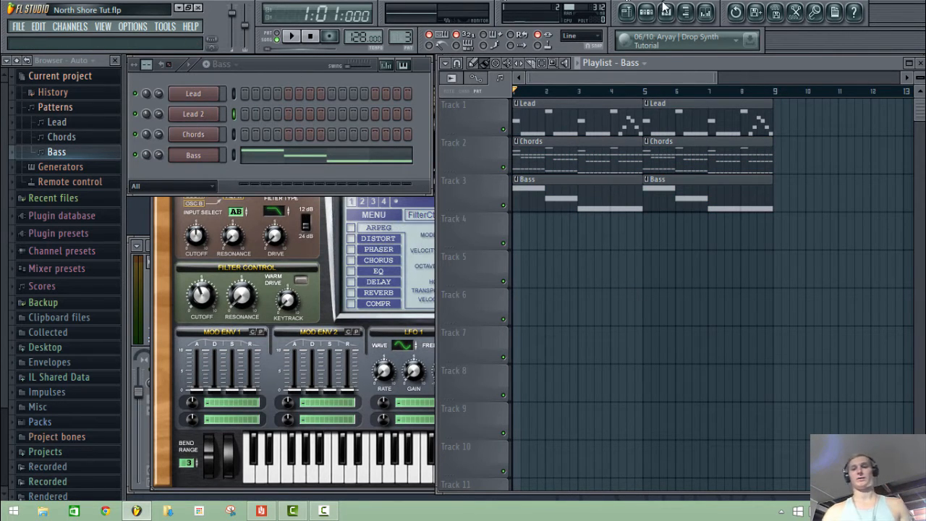
Step: Link the Lead and Lead 2 channels together to mixer Insert 10
{"action": "left_click", "coordinate": [705, 12]}
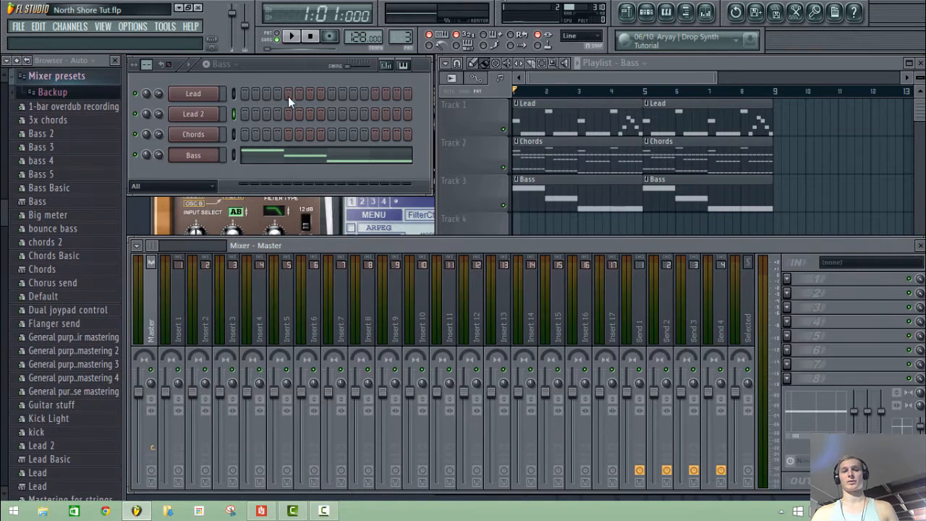
{"action": "left_click", "coordinate": [234, 94]}
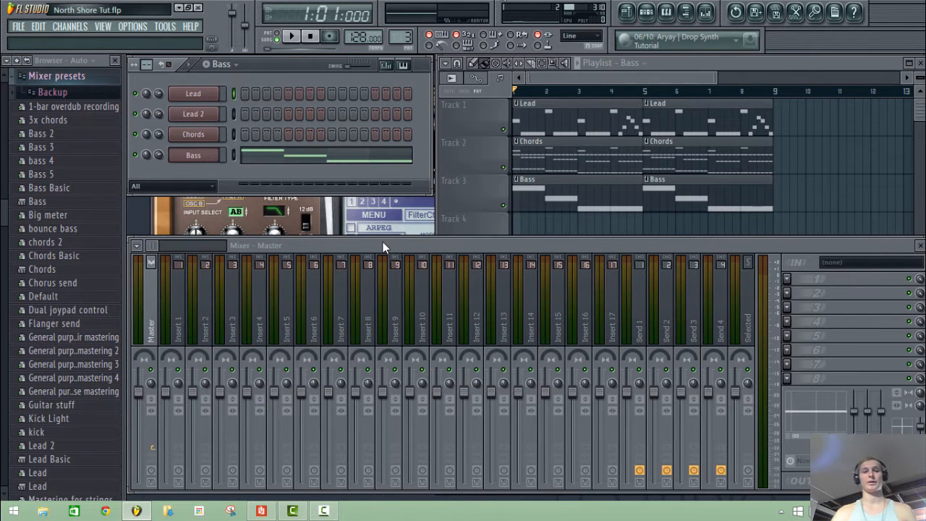
{"action": "left_click", "coordinate": [233, 114]}
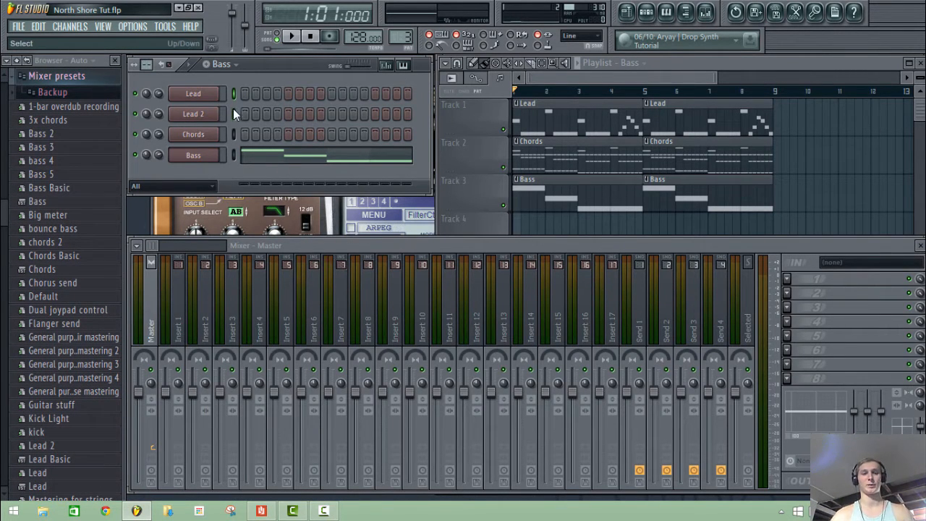
{"action": "left_click", "coordinate": [425, 307]}
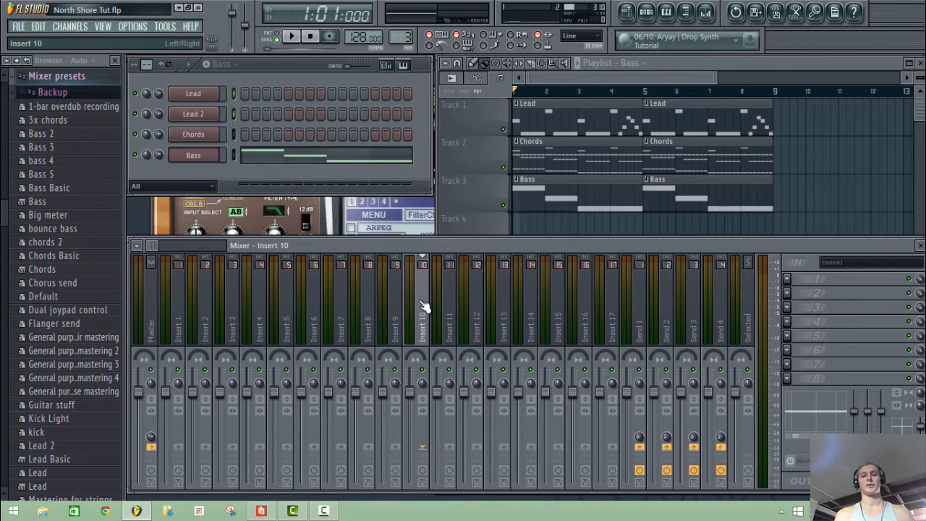
{"action": "key", "text": "ctrl+l"}
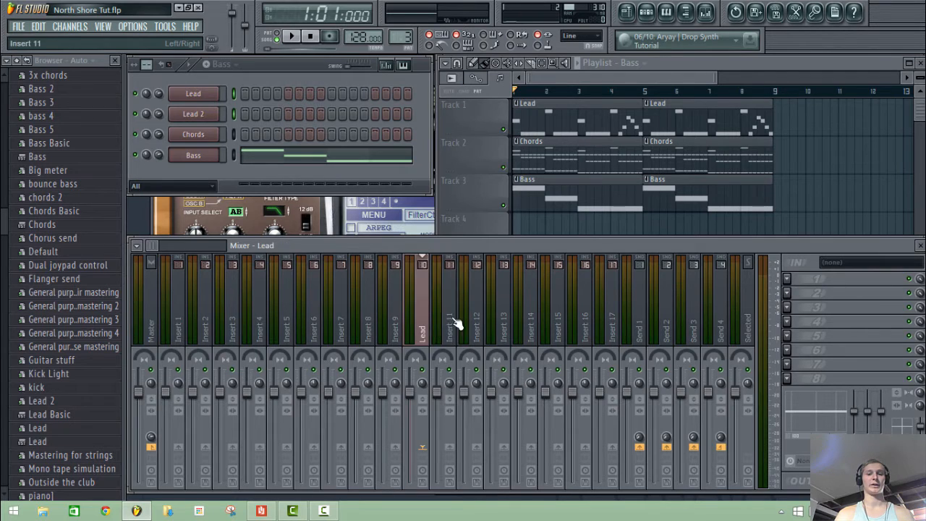
Step: Link the Chords channel to mixer Insert 11 and the Bass channel to Insert 12
{"action": "left_click", "coordinate": [233, 135]}
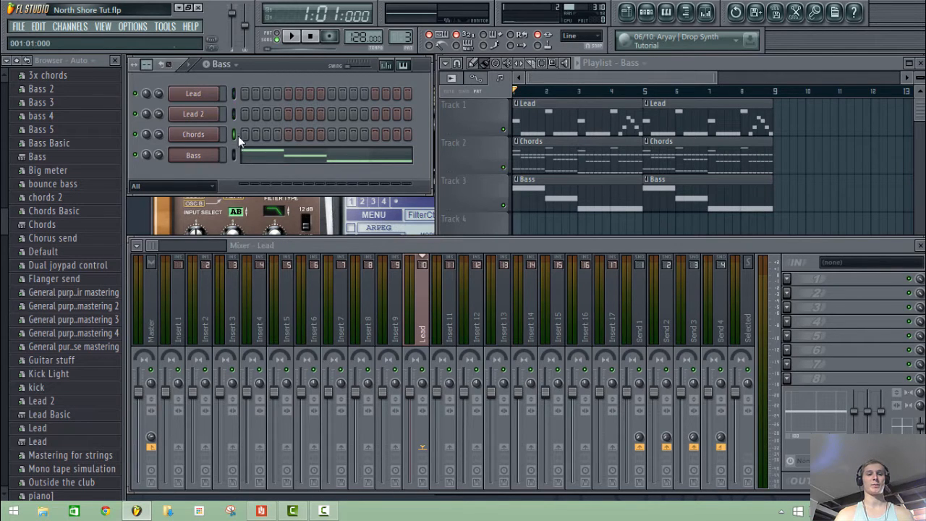
{"action": "left_click", "coordinate": [450, 317]}
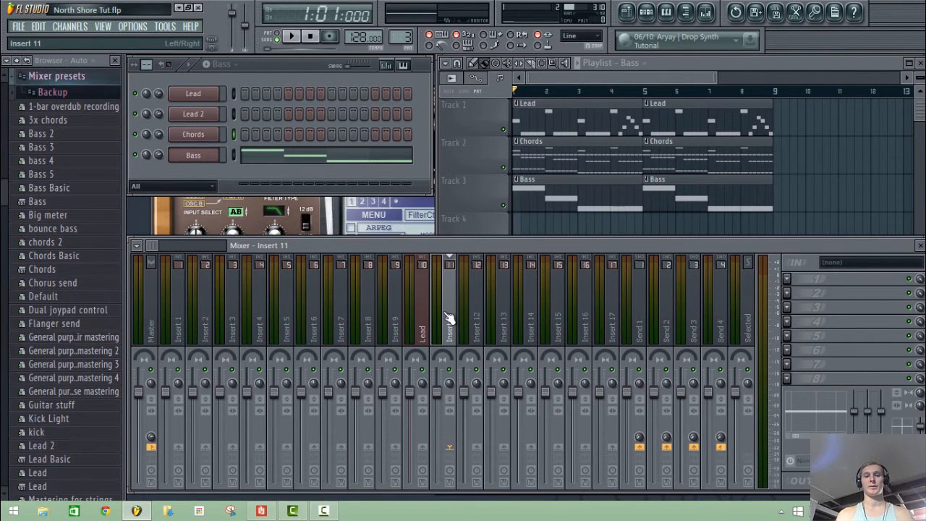
{"action": "key", "text": "ctrl+l"}
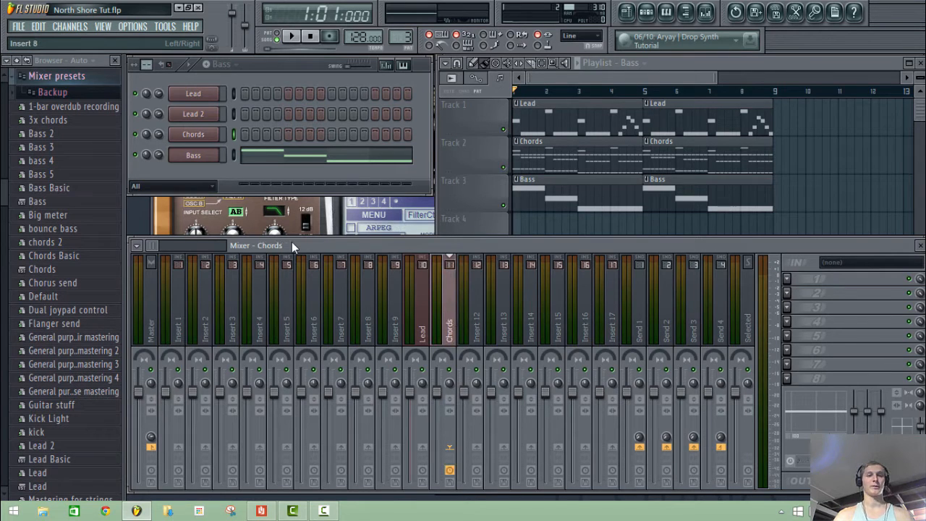
{"action": "left_click", "coordinate": [234, 155]}
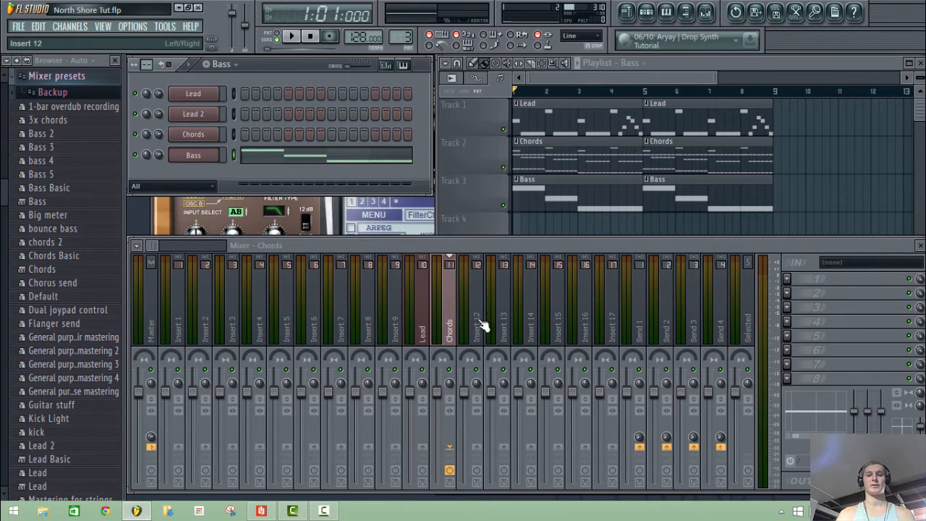
{"action": "left_click", "coordinate": [478, 325]}
{"action": "key", "text": "ctrl+l"}
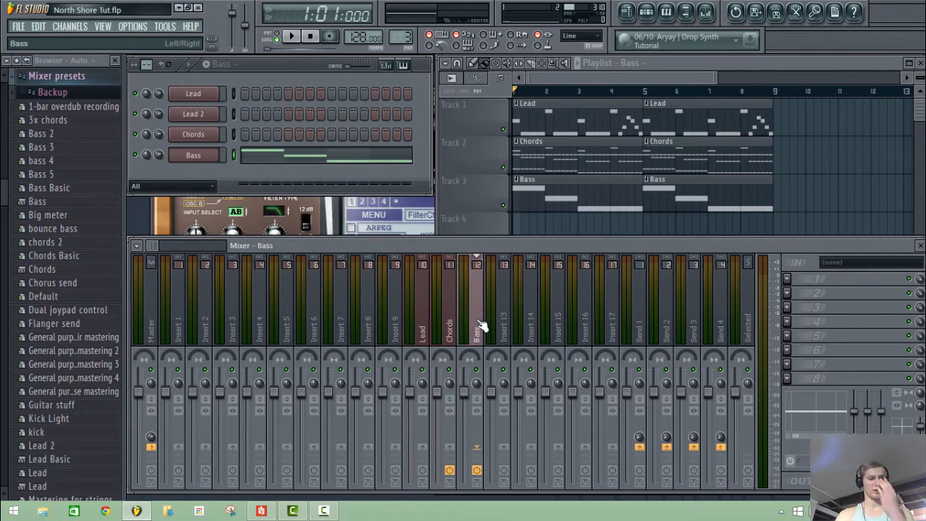
Step: Add Fruity Stereo Shaper to the Lead mixer track with the Mid preset and raise its two outer matrix sliders to about 6.9 dB
{"action": "left_click", "coordinate": [427, 325]}
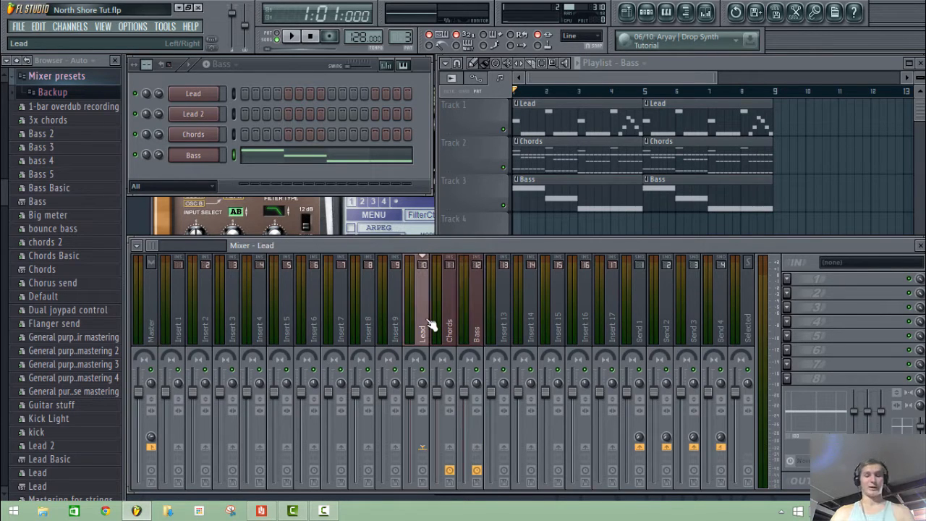
{"action": "left_click", "coordinate": [788, 278]}
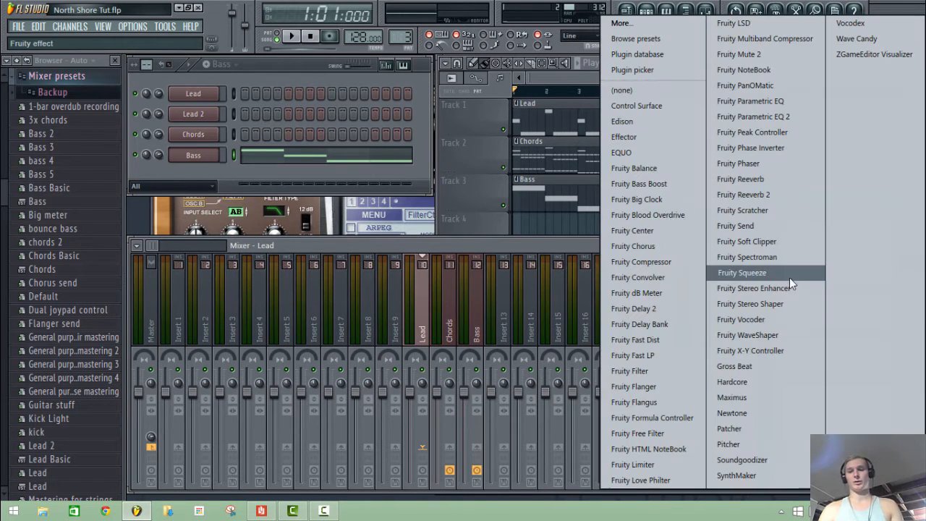
{"action": "left_click", "coordinate": [784, 304]}
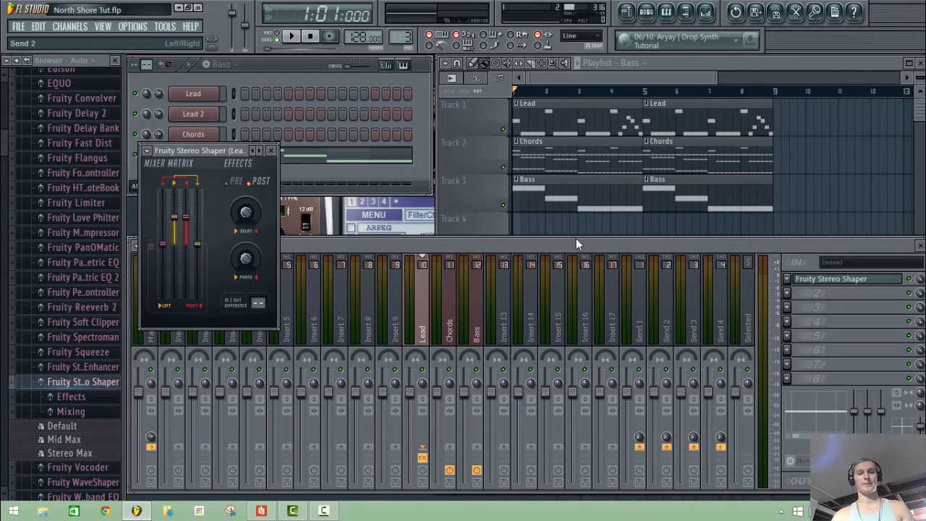
{"action": "left_click", "coordinate": [148, 152]}
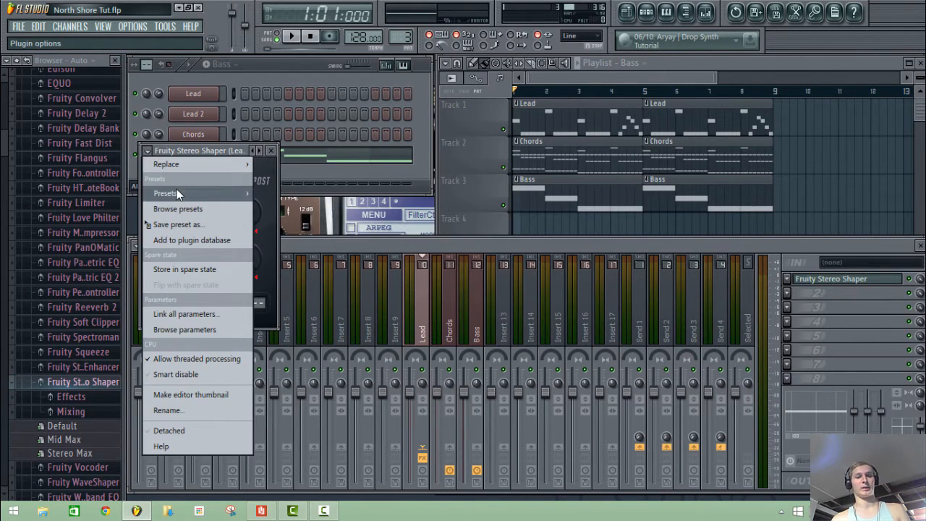
{"action": "mouse_move", "coordinate": [176, 189]}
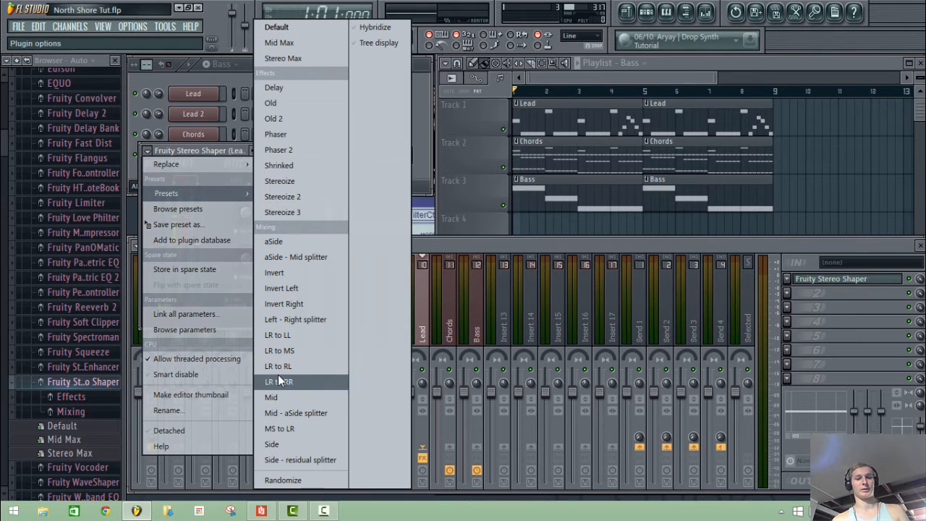
{"action": "left_click", "coordinate": [272, 398]}
{"action": "left_click_drag", "start_coordinate": [197, 231], "coordinate": [165, 219]}
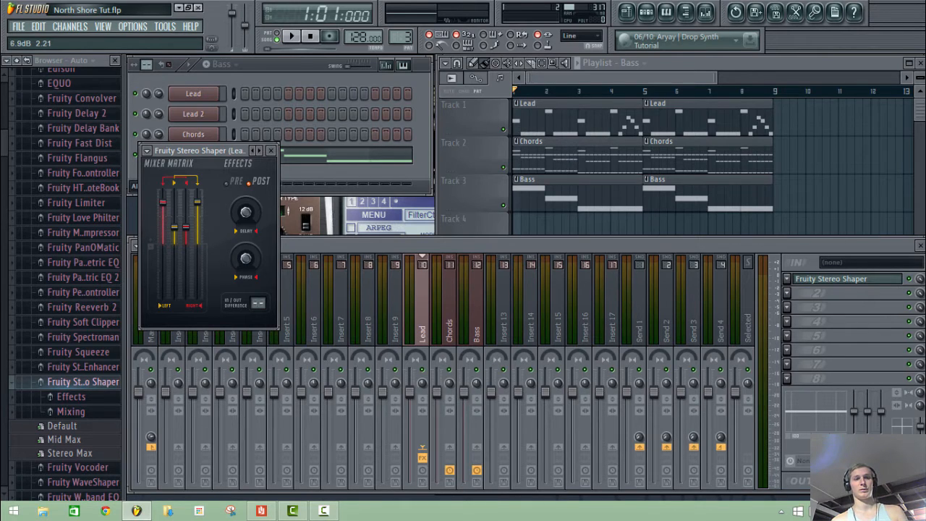
Step: Add Fruity Reeverb 2 to the Lead track's second slot, lower the wet level slightly, enlarge the room size and adjust the decay
{"action": "left_click", "coordinate": [787, 293]}
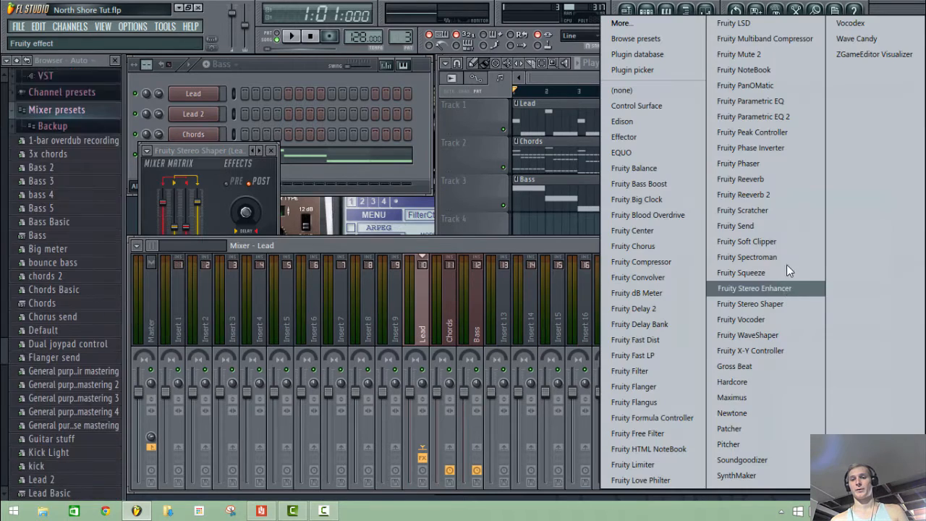
{"action": "left_click", "coordinate": [786, 193]}
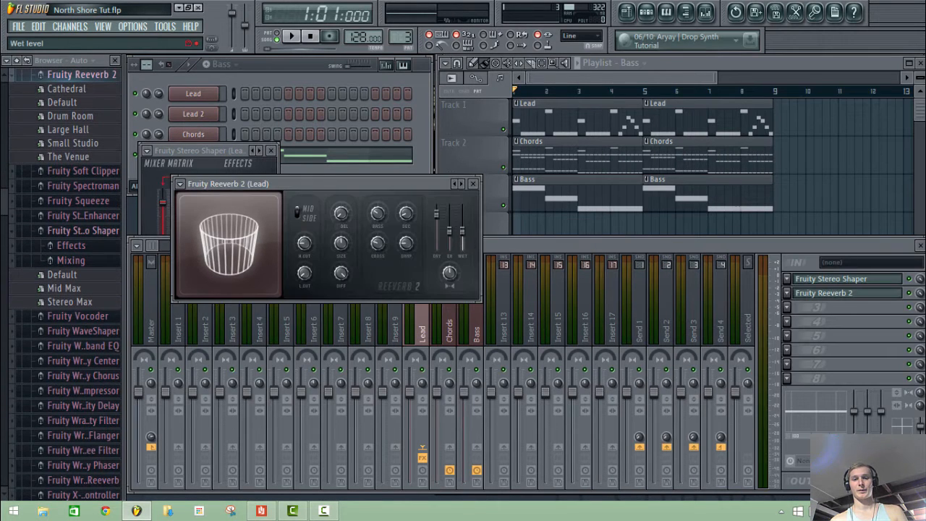
{"action": "mouse_move", "coordinate": [463, 231]}
{"action": "left_mouse_down"}
{"action": "mouse_move", "coordinate": [462, 221]}
{"action": "mouse_move", "coordinate": [462, 236]}
{"action": "left_mouse_up"}
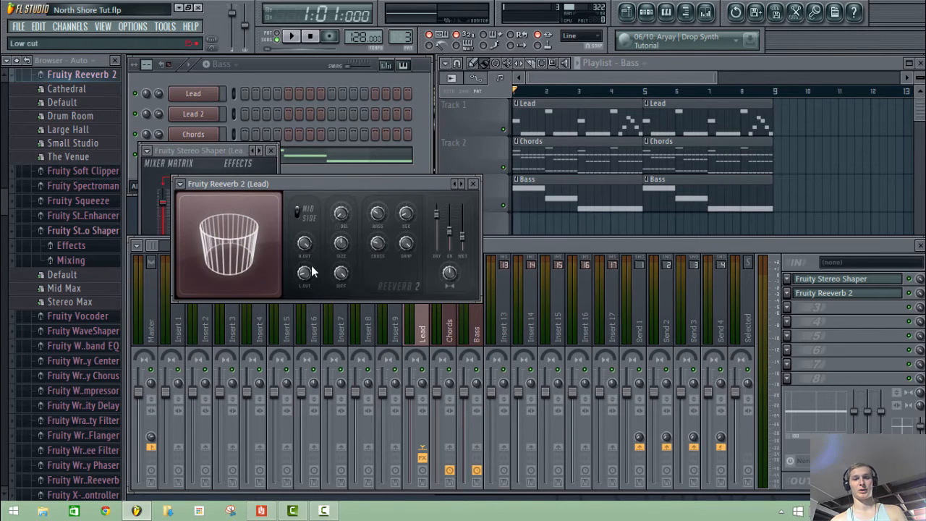
{"action": "left_click_drag", "start_coordinate": [341, 244], "coordinate": [341, 216]}
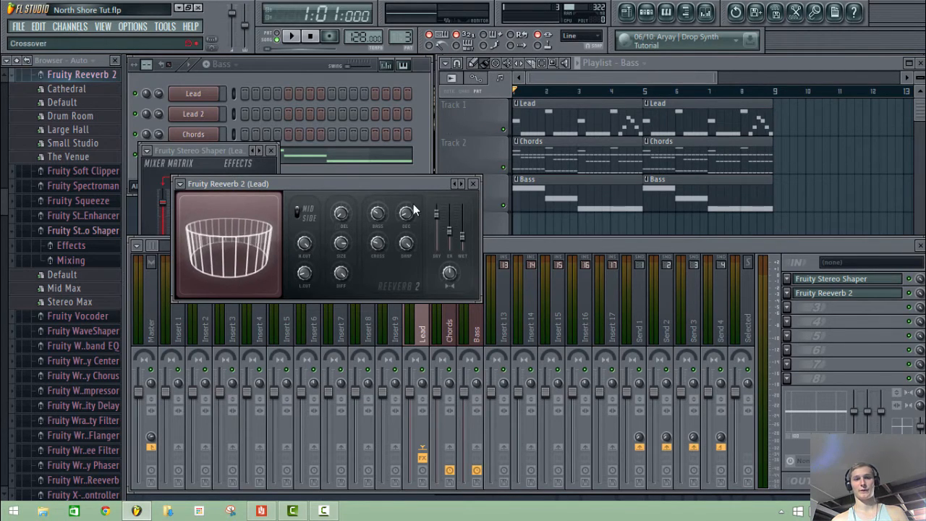
{"action": "left_click_drag", "start_coordinate": [405, 217], "coordinate": [406, 215]}
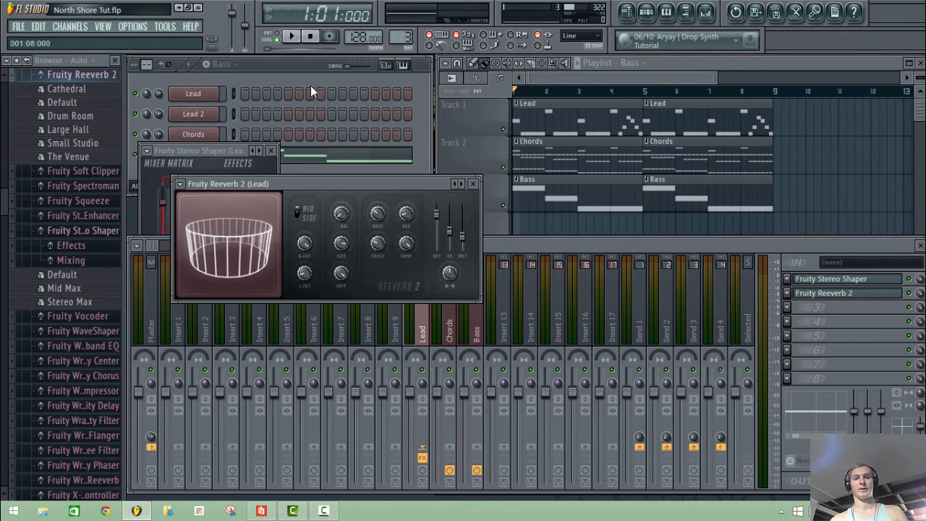
Step: Switch to the Lead pattern and add Fruity Limiter to the Lead mixer track's third effect slot
{"action": "left_click", "coordinate": [220, 63]}
{"action": "left_click", "coordinate": [231, 79]}
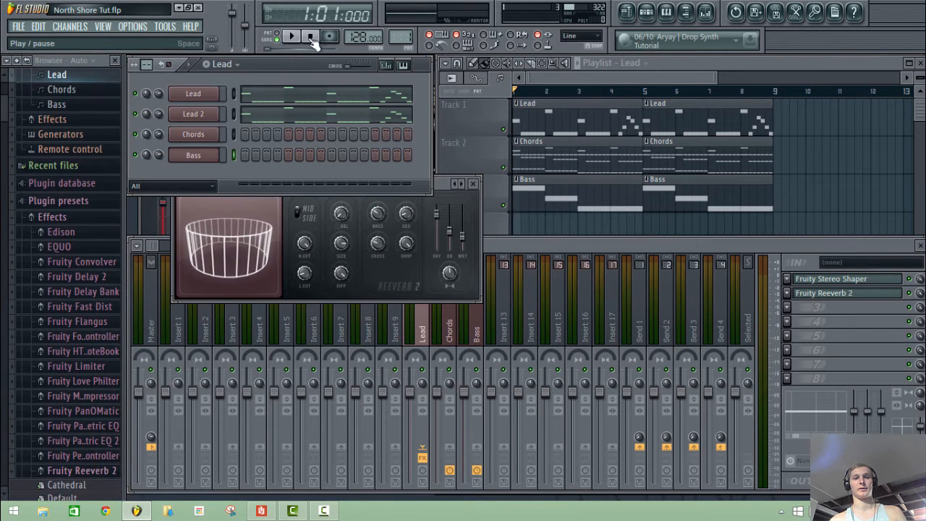
{"action": "left_click", "coordinate": [694, 253]}
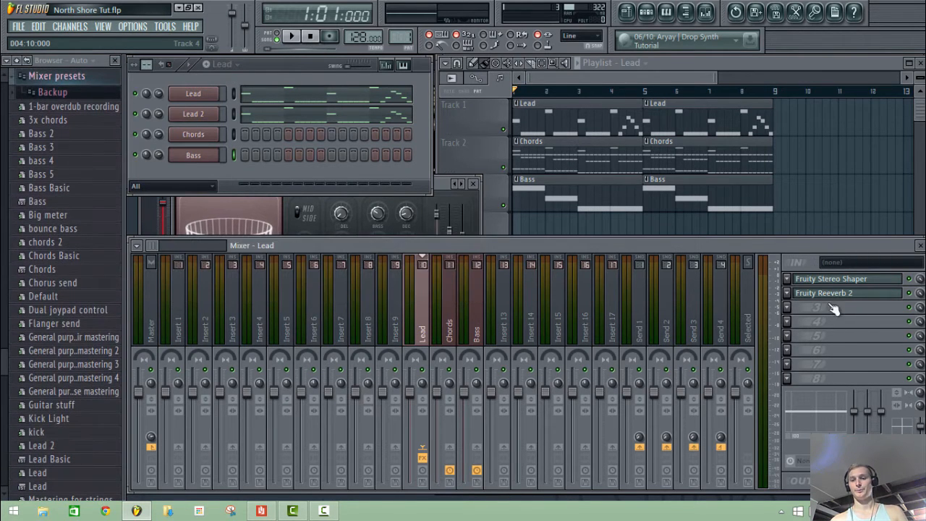
{"action": "left_click", "coordinate": [787, 308]}
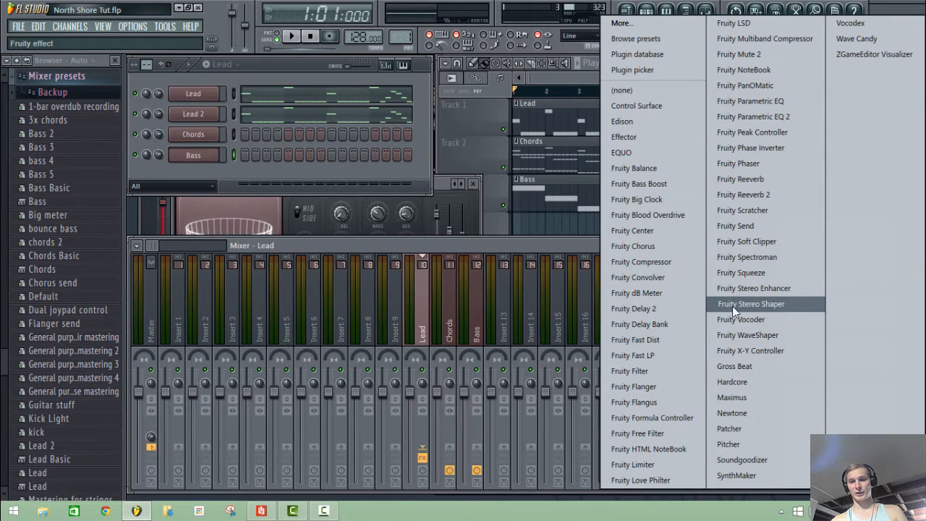
{"action": "left_click", "coordinate": [660, 464]}
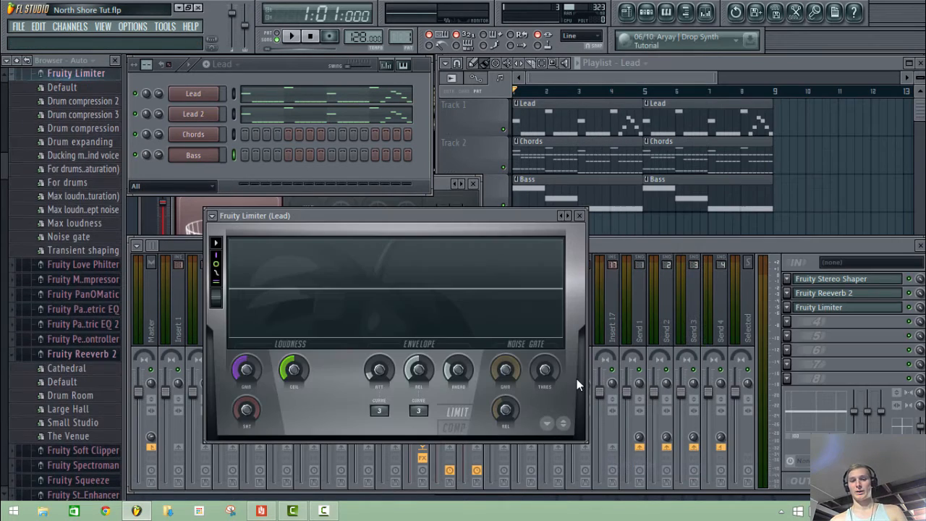
Step: Add Gross Beat to the Lead mixer track's fourth effect slot and open its list of presets
{"action": "left_click", "coordinate": [787, 321]}
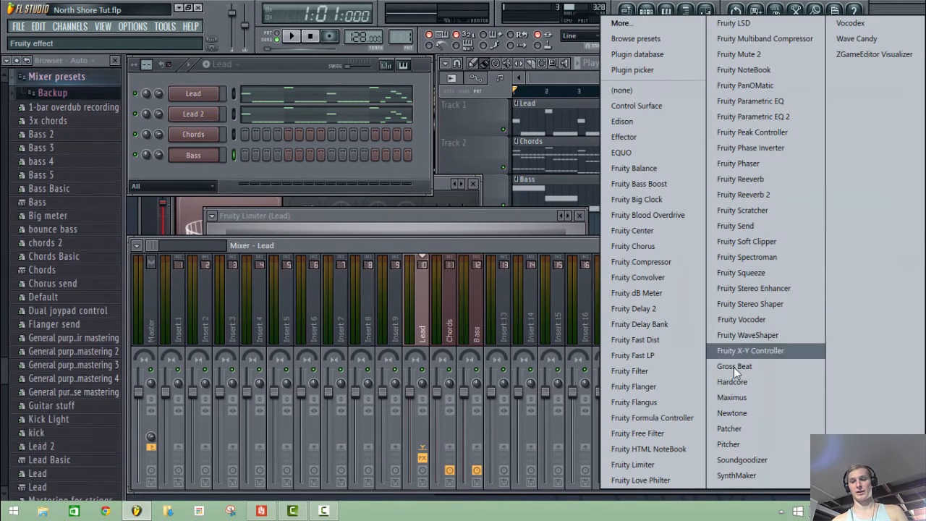
{"action": "left_click", "coordinate": [778, 364]}
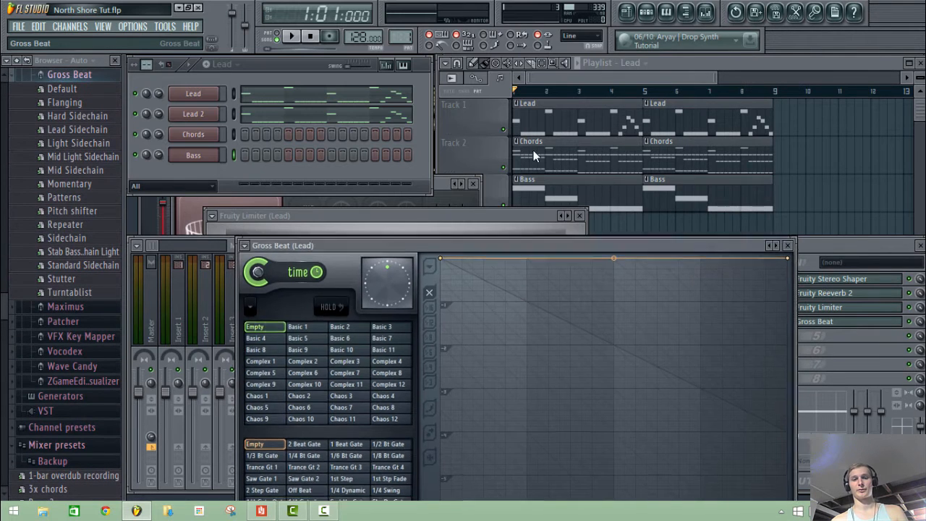
{"action": "left_click_drag", "start_coordinate": [544, 245], "coordinate": [518, 92]}
{"action": "left_click", "coordinate": [219, 93]}
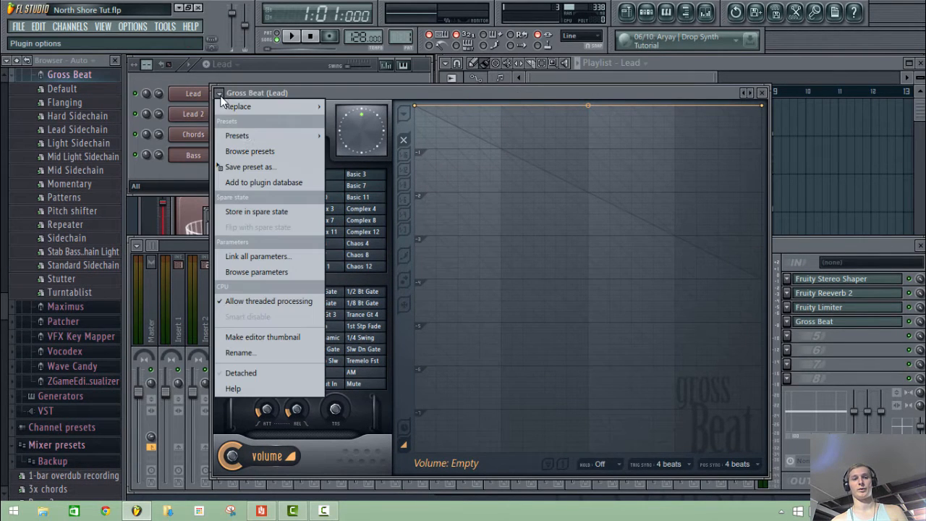
{"action": "mouse_move", "coordinate": [243, 134]}
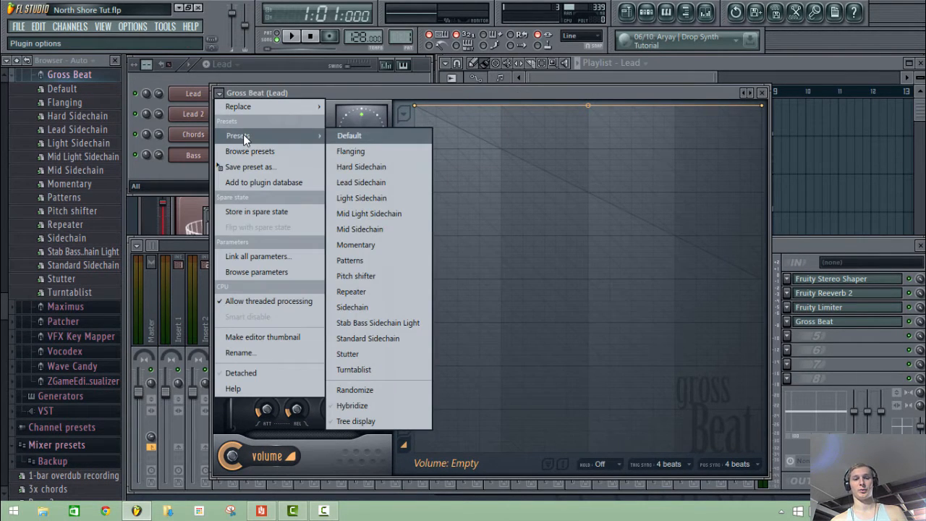
Step: Try the Sidechain preset and the Standard Sidechain preset in the Lead track's Gross Beat
{"action": "left_click", "coordinate": [358, 306]}
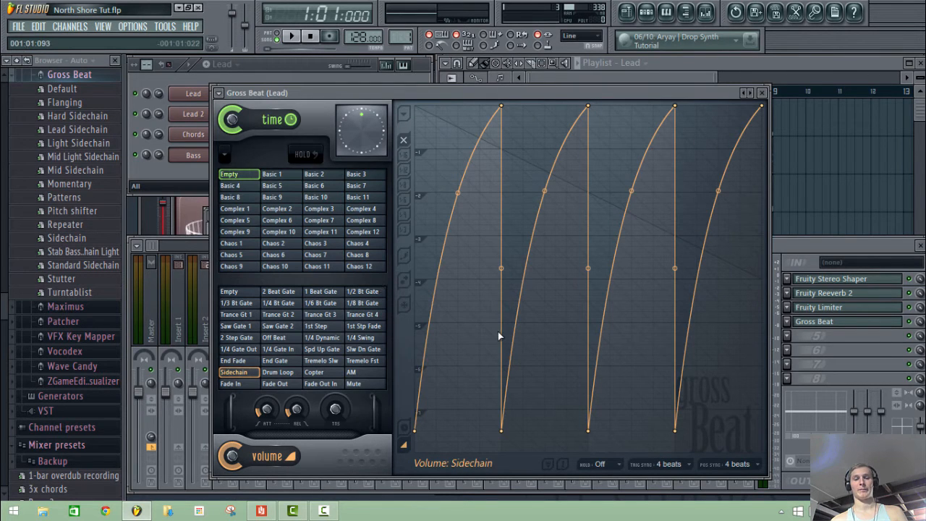
{"action": "left_click", "coordinate": [219, 94]}
{"action": "mouse_move", "coordinate": [249, 133]}
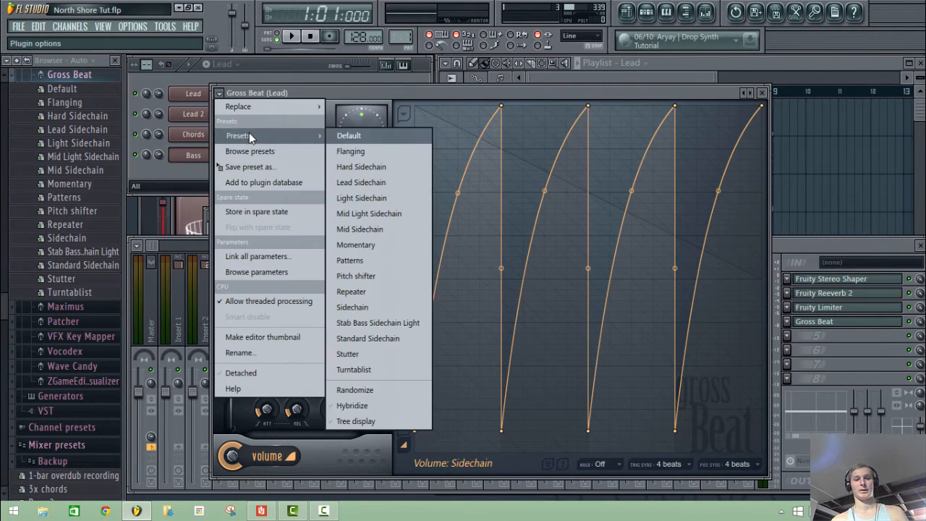
{"action": "left_click", "coordinate": [383, 339]}
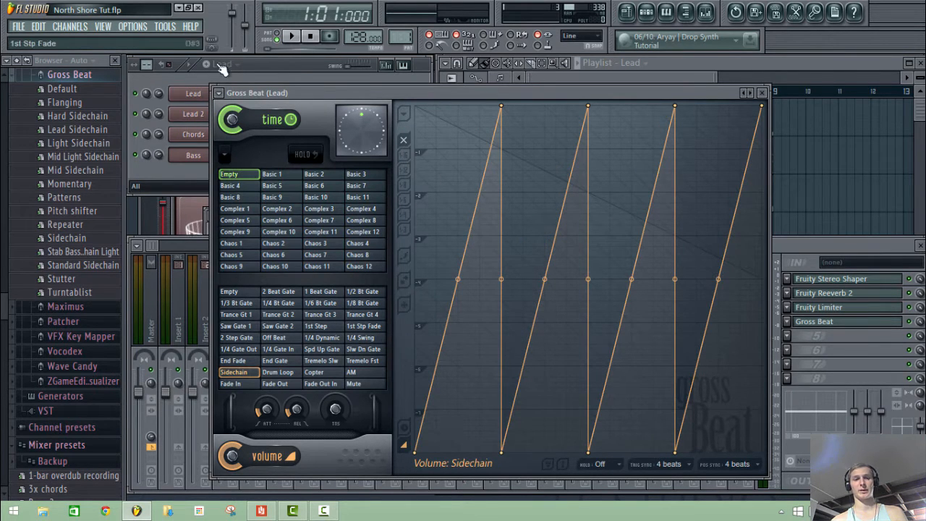
Step: Load Gross Beat's Sidechain preset and lower the bottom points of all four volume curves to the graph's floor
{"action": "left_click", "coordinate": [219, 93]}
{"action": "mouse_move", "coordinate": [243, 133]}
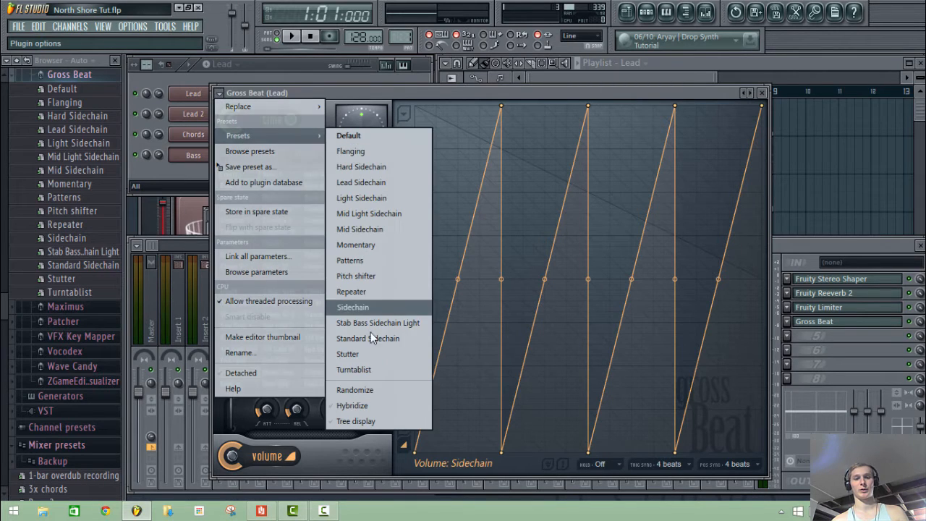
{"action": "left_click", "coordinate": [372, 311]}
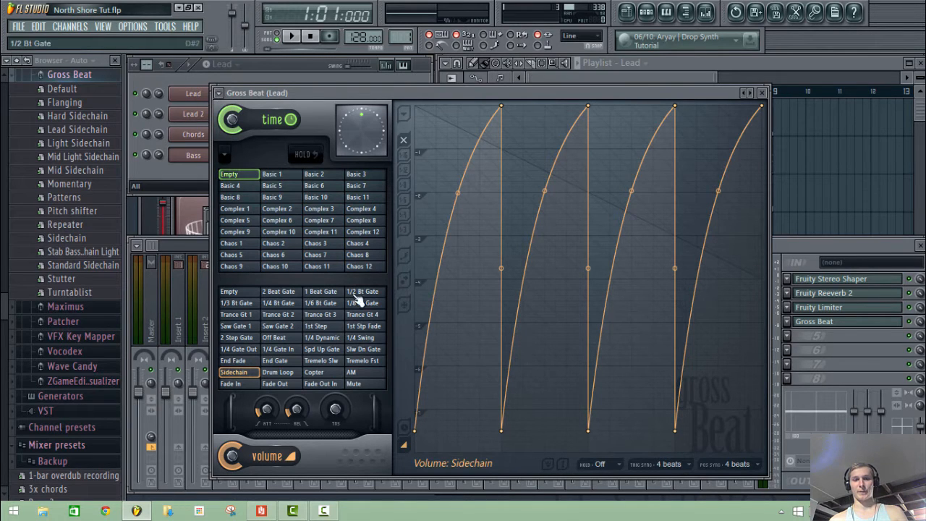
{"action": "left_click_drag", "start_coordinate": [417, 430], "coordinate": [415, 452]}
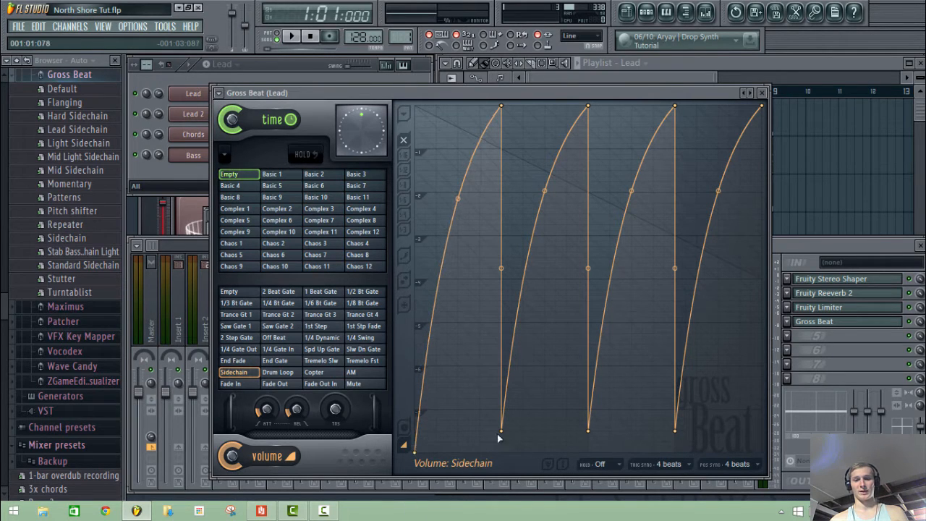
{"action": "left_click_drag", "start_coordinate": [508, 431], "coordinate": [490, 491]}
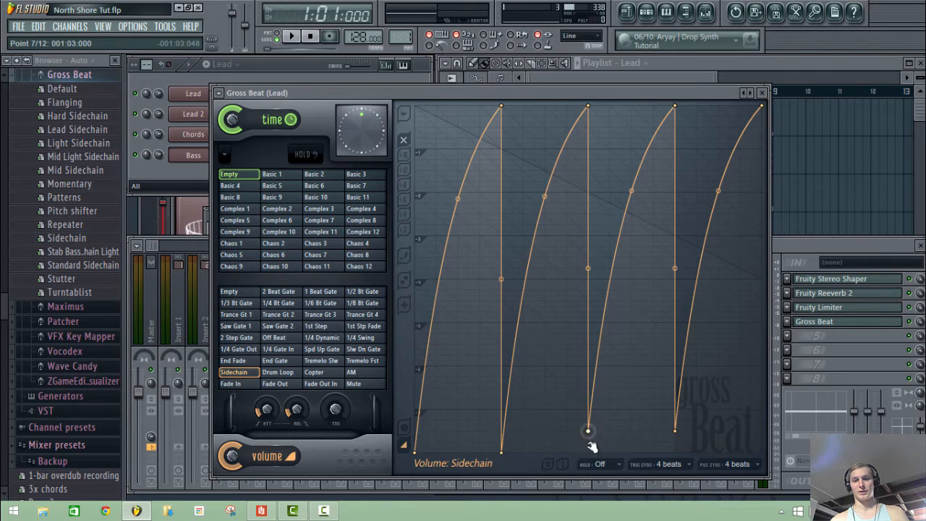
{"action": "left_click_drag", "start_coordinate": [589, 432], "coordinate": [589, 481]}
{"action": "left_click_drag", "start_coordinate": [675, 431], "coordinate": [670, 495]}
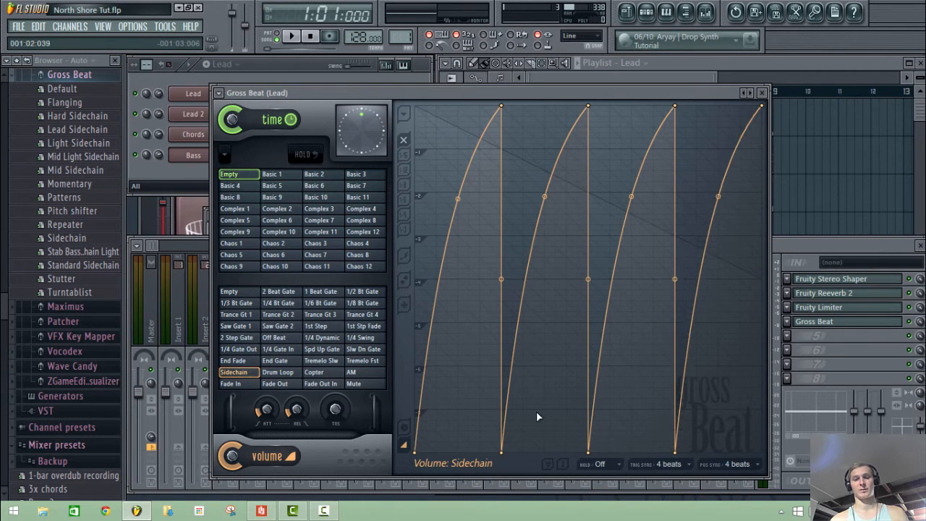
Step: Add a full-volume point shortly before each of the four peaks, using the Single curve type for straight ramps with flat tops
{"action": "left_click", "coordinate": [481, 107]}
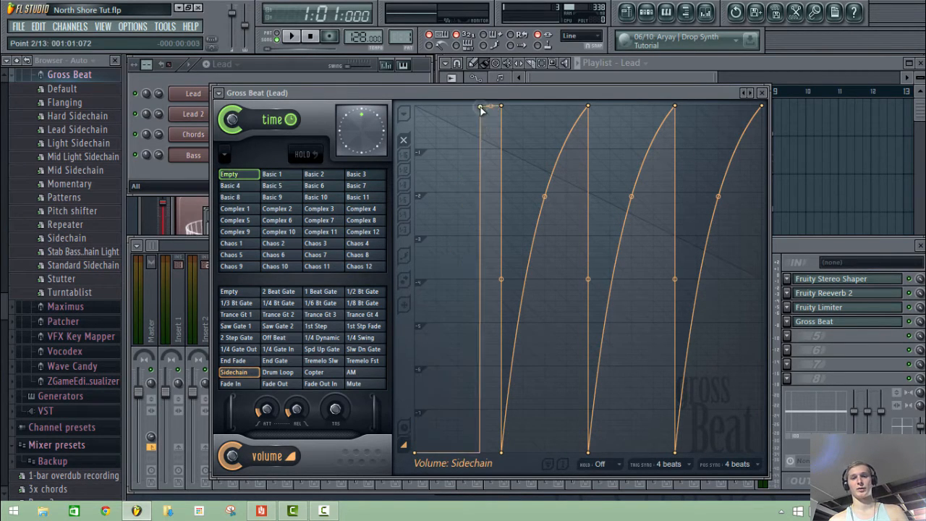
{"action": "right_click", "coordinate": [482, 109]}
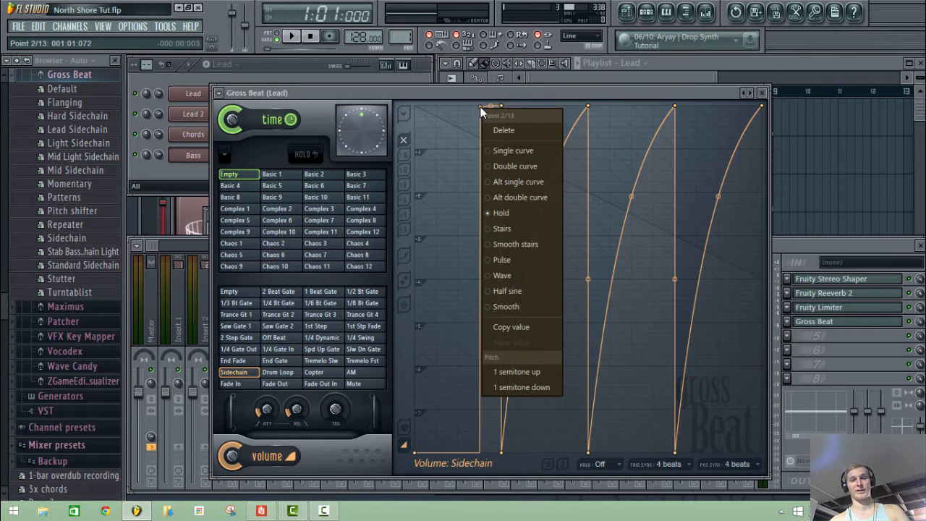
{"action": "left_click", "coordinate": [500, 150]}
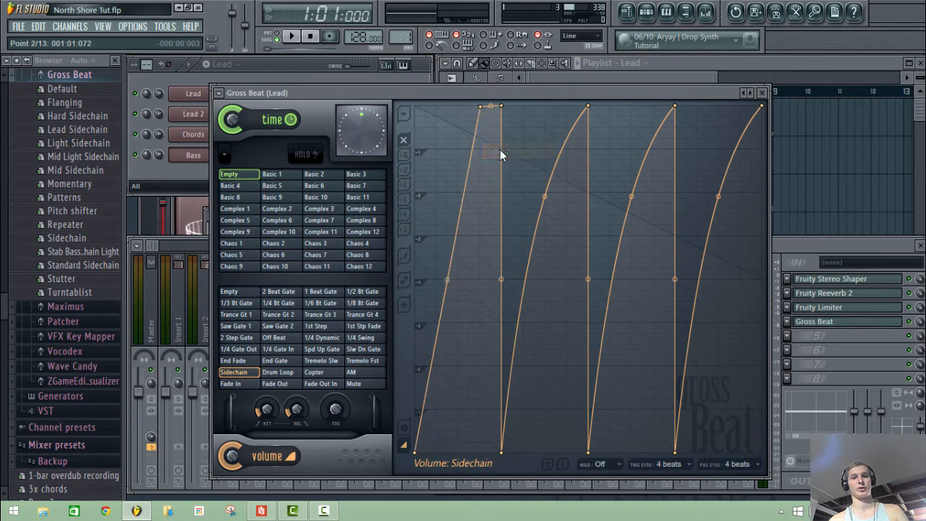
{"action": "left_click", "coordinate": [568, 107]}
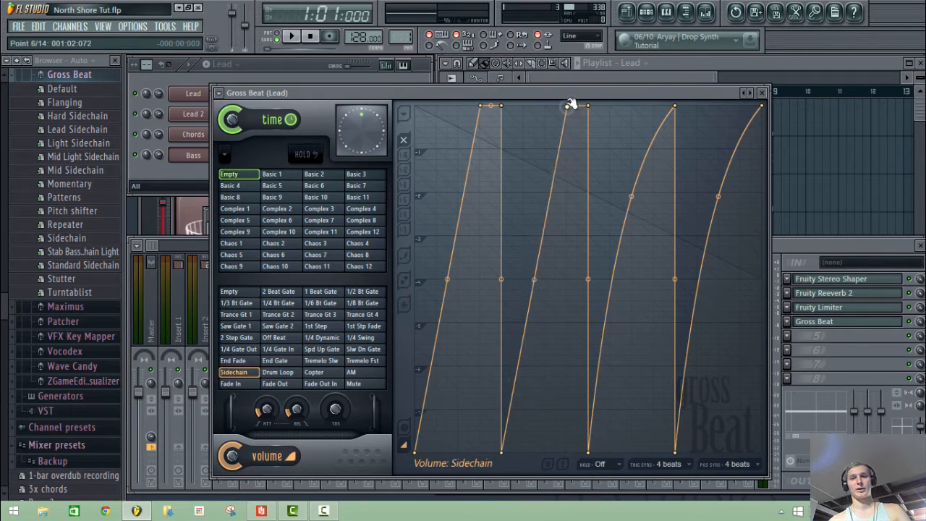
{"action": "left_click", "coordinate": [655, 109]}
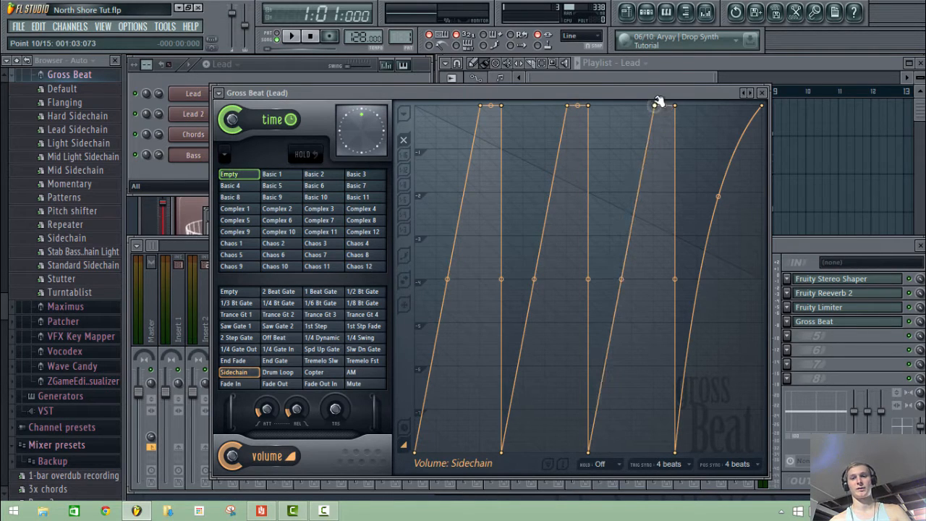
{"action": "left_click", "coordinate": [749, 107]}
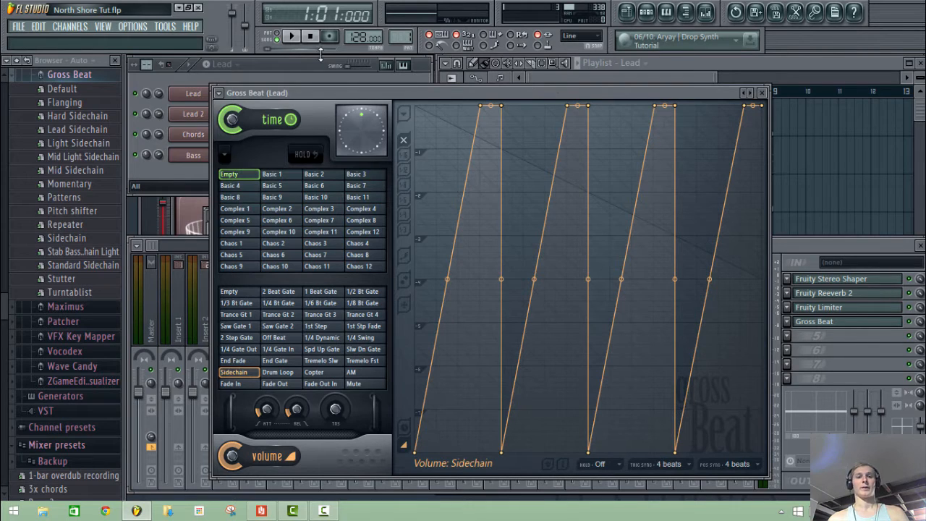
Step: Open the Lead track's Fruity Limiter and lower its gain to -10.0 dB
{"action": "left_click", "coordinate": [339, 78]}
{"action": "left_click", "coordinate": [815, 247]}
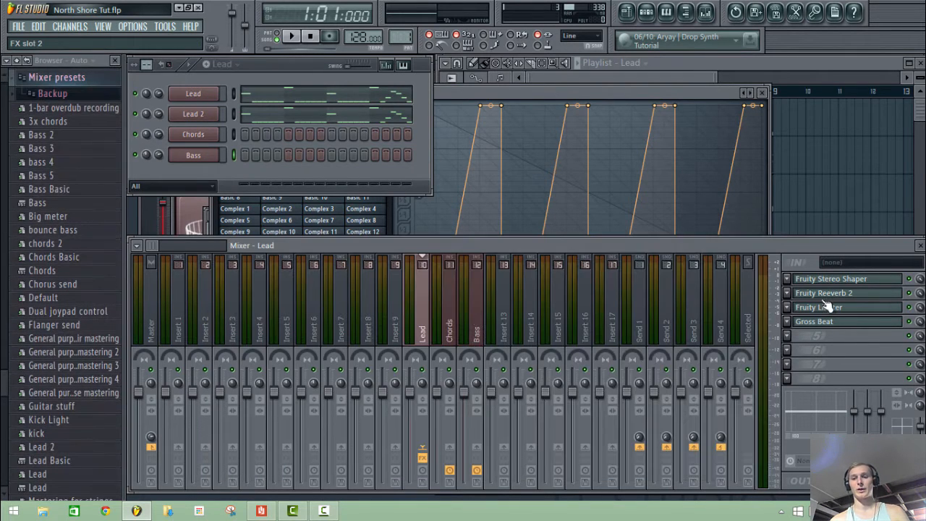
{"action": "left_click", "coordinate": [821, 308]}
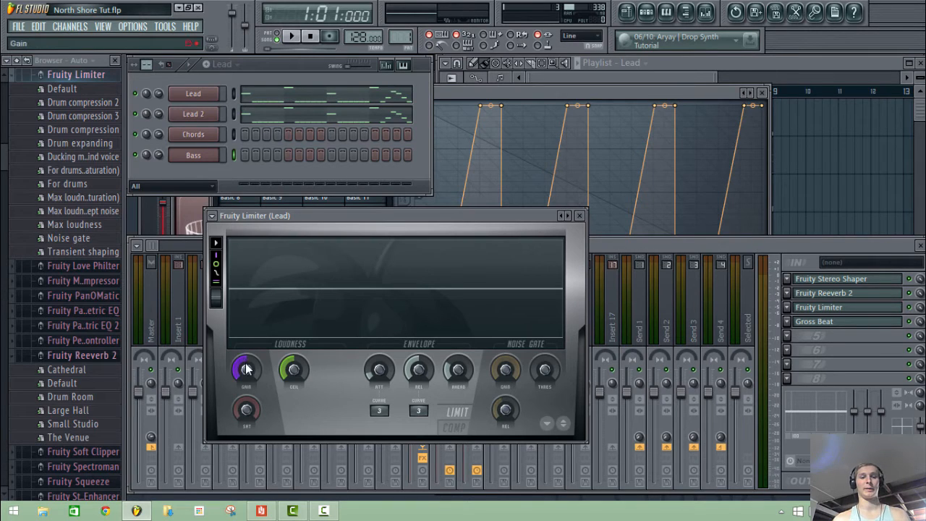
{"action": "left_click_drag", "start_coordinate": [246, 370], "coordinate": [246, 403]}
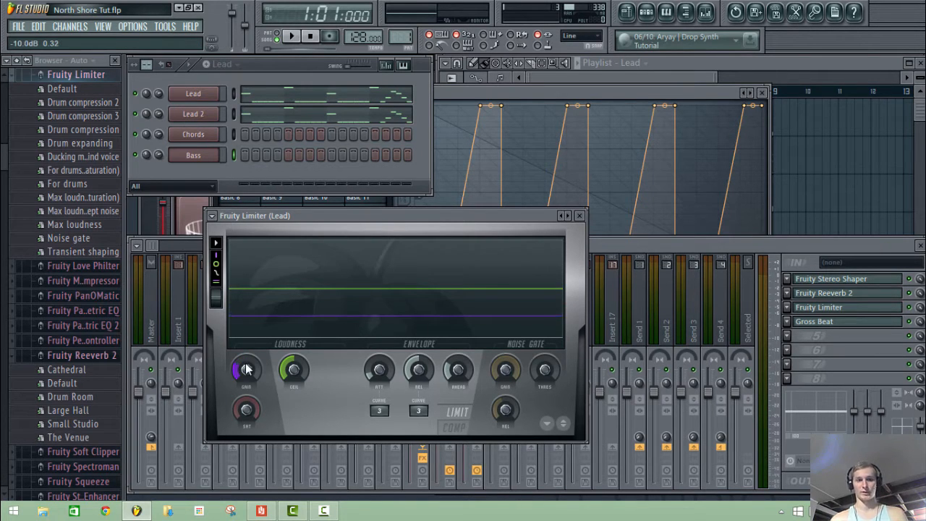
Step: Play back the Lead pattern through the limiter, stop it, and lower the limiter's ceiling to just above the signal level
{"action": "left_click", "coordinate": [287, 36]}
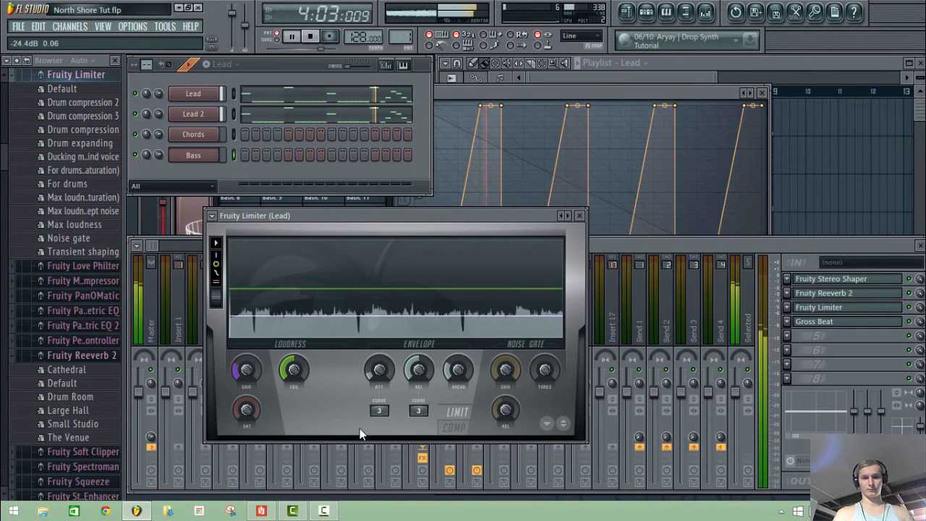
{"action": "key", "text": "space"}
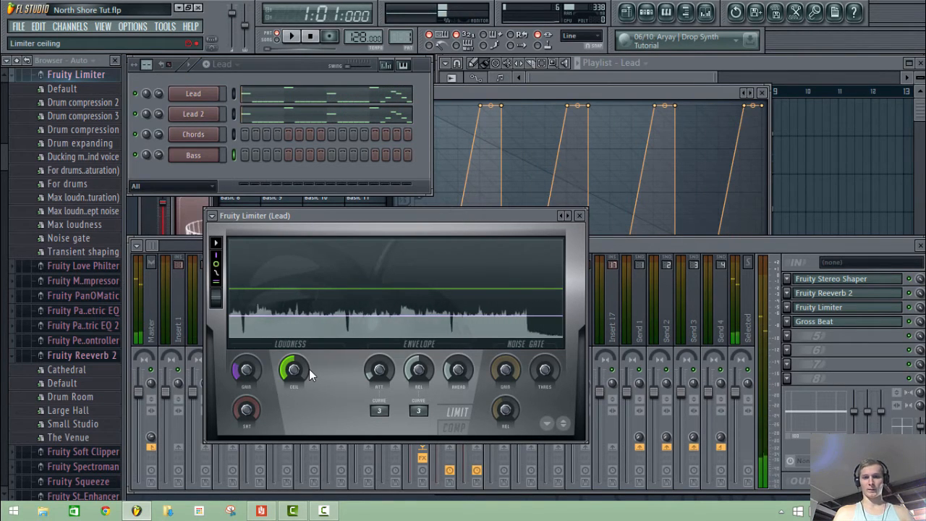
{"action": "left_click_drag", "start_coordinate": [310, 374], "coordinate": [310, 416]}
{"action": "left_click_drag", "start_coordinate": [293, 370], "coordinate": [293, 368]}
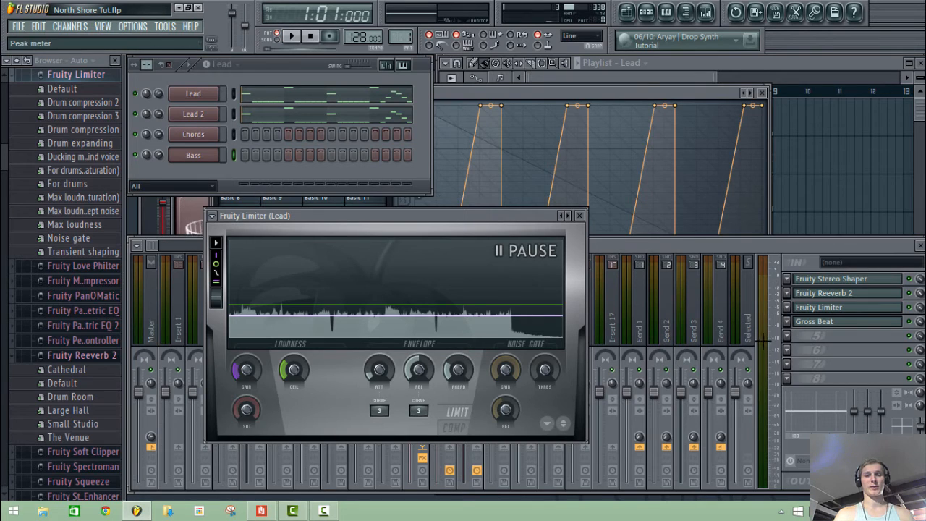
Step: Add Fruity Stereo Shaper to the first effect slot of the Chords mixer track
{"action": "left_click", "coordinate": [729, 256]}
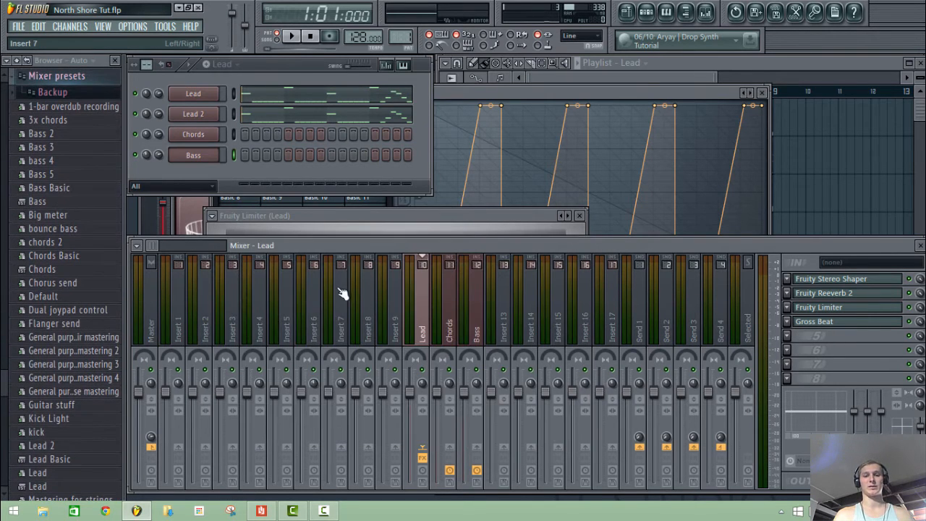
{"action": "left_click", "coordinate": [455, 330]}
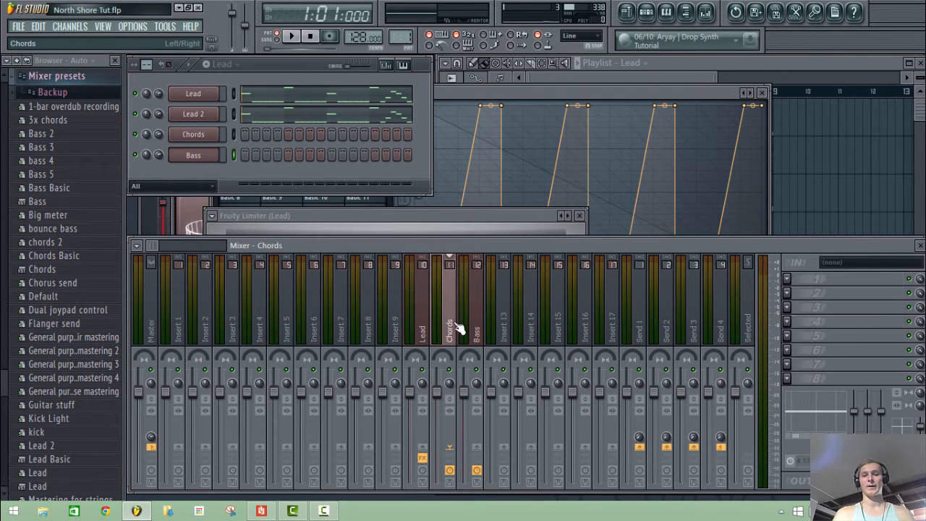
{"action": "left_click", "coordinate": [790, 279]}
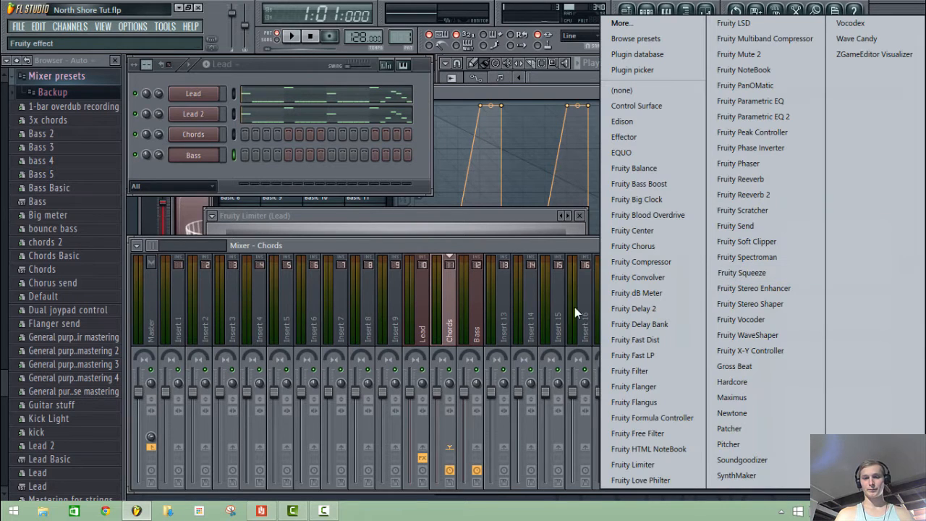
{"action": "left_click", "coordinate": [772, 305]}
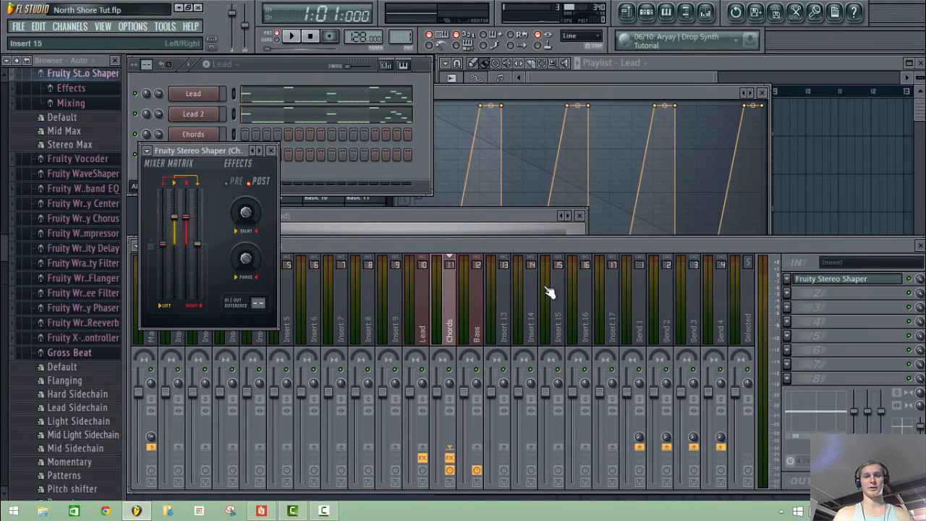
Step: Load the Mid Max preset in the Chords Stereo Shaper and raise the two outer mixer matrix levels to about 6.5 dB
{"action": "left_click", "coordinate": [150, 156]}
{"action": "mouse_move", "coordinate": [182, 193]}
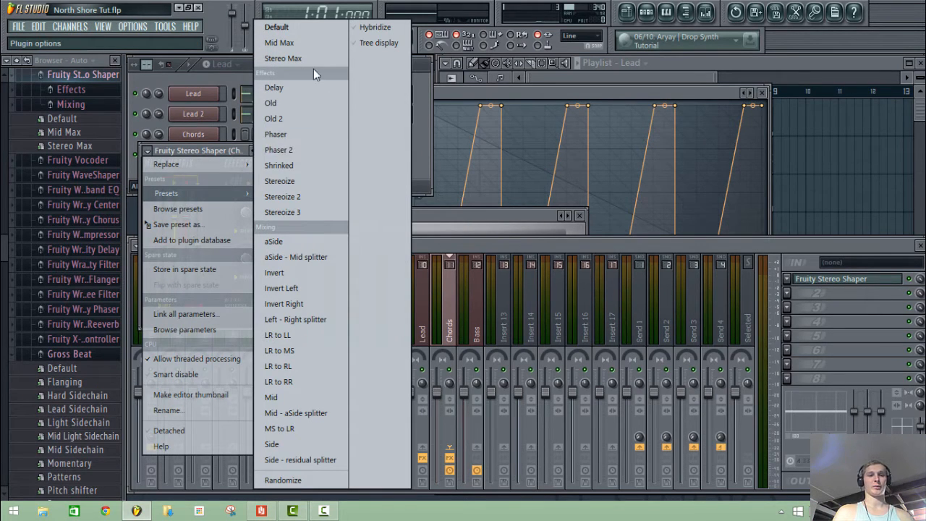
{"action": "left_click", "coordinate": [313, 43]}
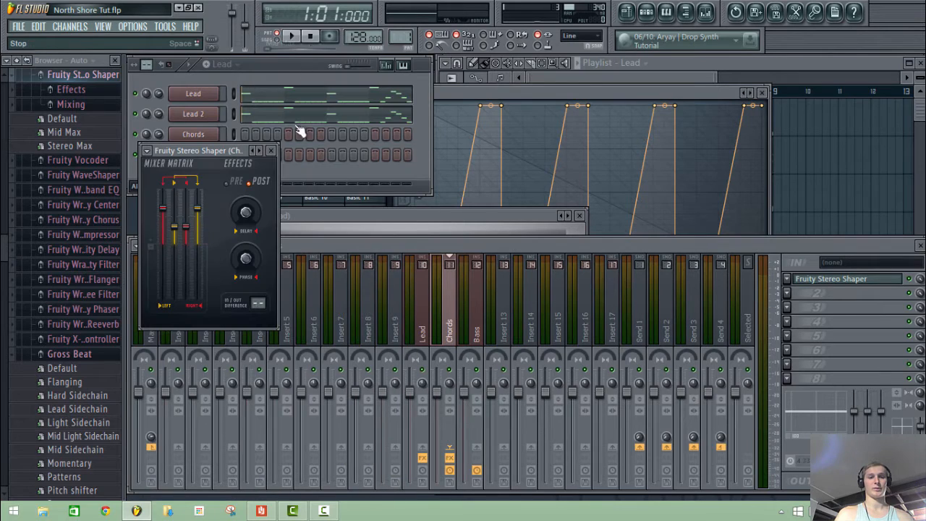
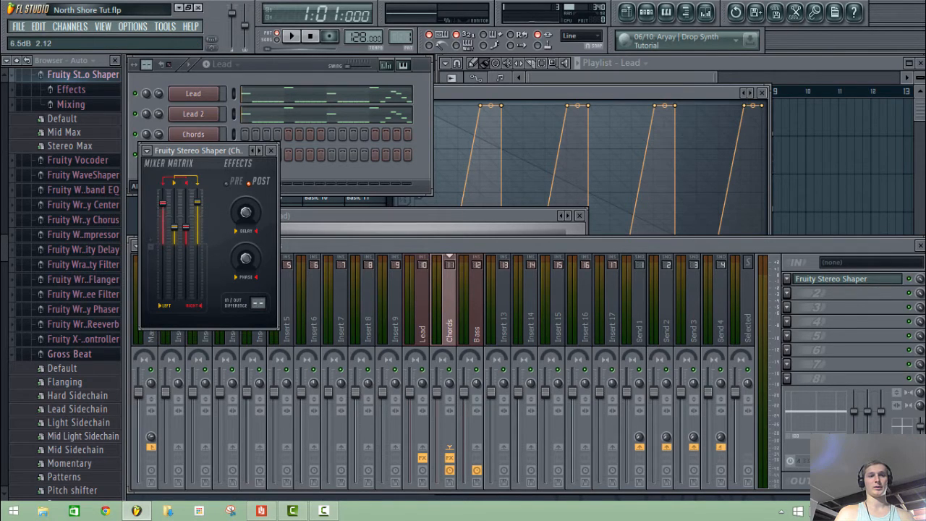
Step: Return to the mixer and switch the active pattern to Chords
{"action": "left_click", "coordinate": [385, 244]}
{"action": "left_click", "coordinate": [231, 64]}
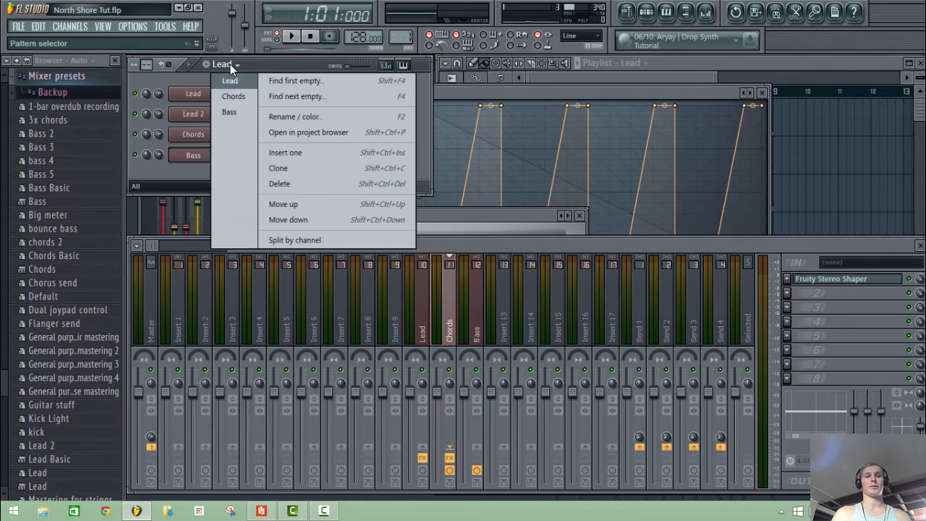
{"action": "left_click", "coordinate": [234, 97]}
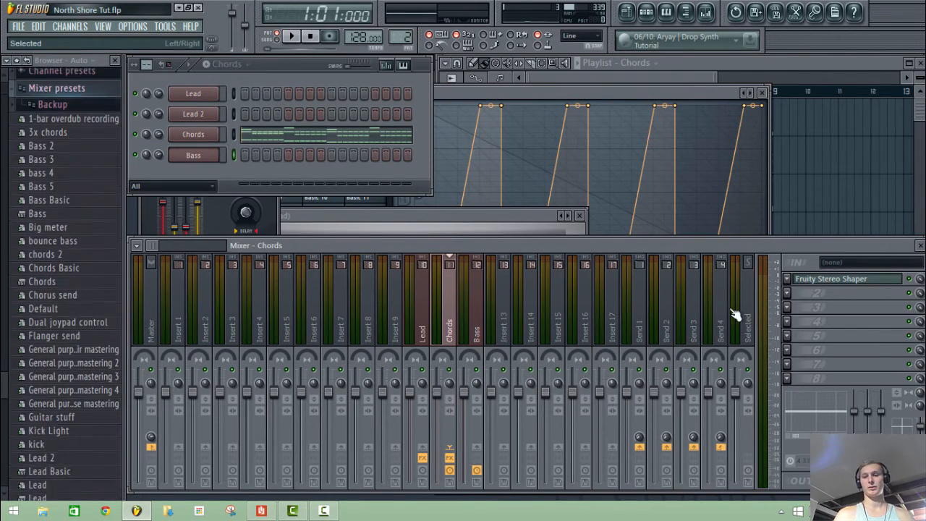
Step: Add Fruity Limiter and Gross Beat to the second and third effect slots of the Chords mixer track
{"action": "left_click", "coordinate": [798, 294]}
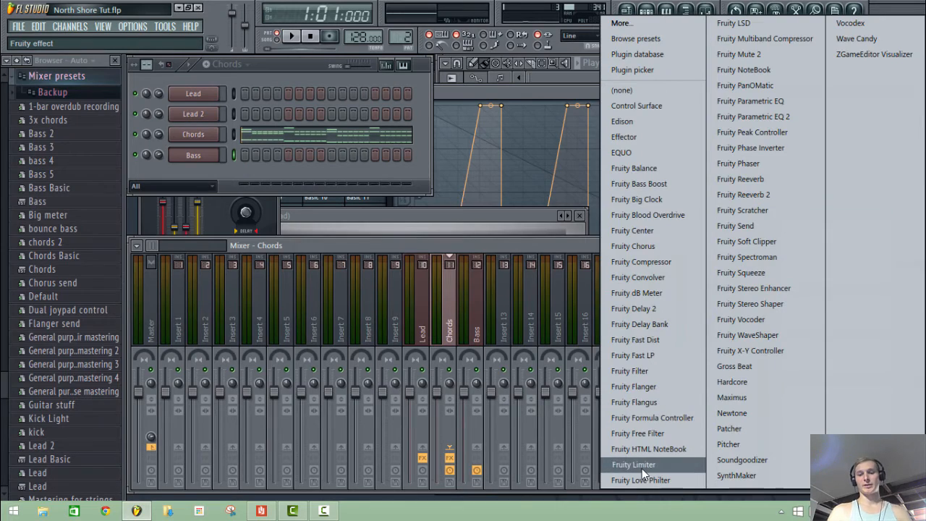
{"action": "left_click", "coordinate": [642, 465]}
{"action": "left_click", "coordinate": [788, 311]}
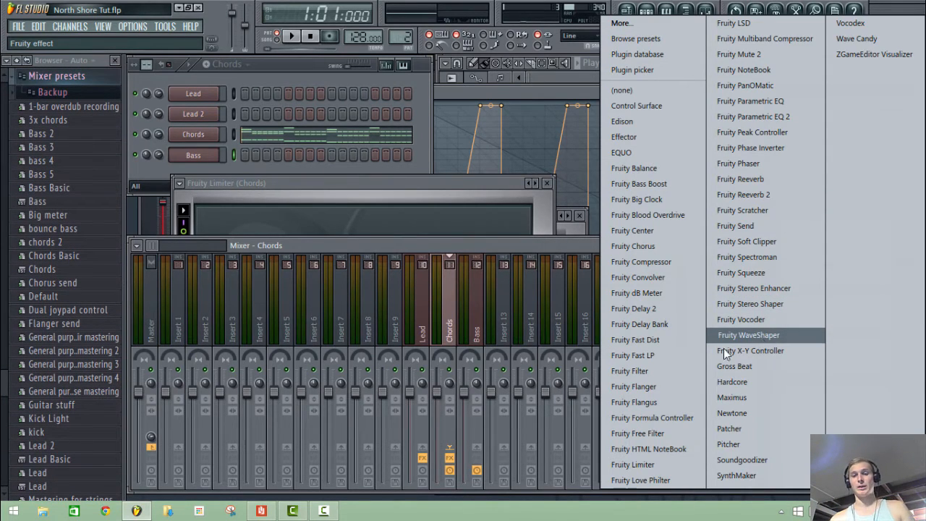
{"action": "left_click", "coordinate": [741, 365]}
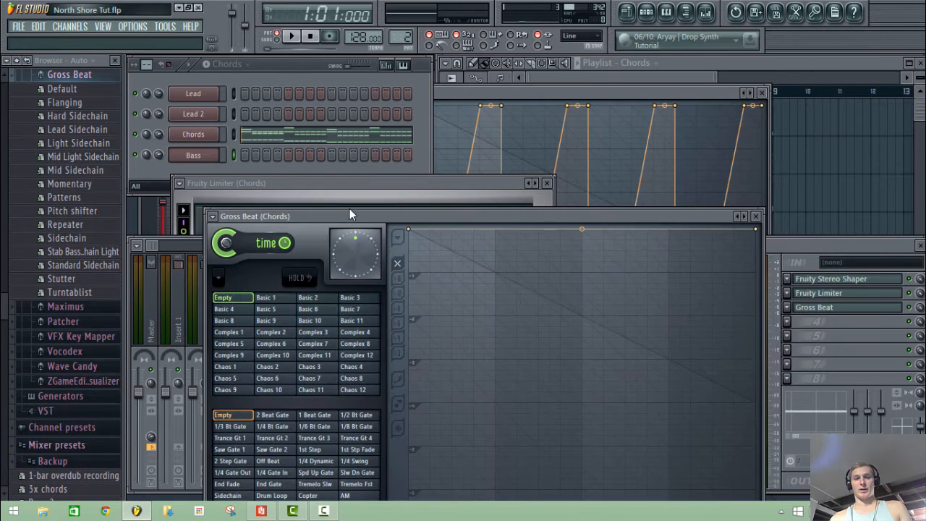
Step: Reposition the Chords Gross Beat window and load its Light Sidechain preset
{"action": "left_click_drag", "start_coordinate": [390, 215], "coordinate": [399, 126]}
{"action": "left_click", "coordinate": [226, 127]}
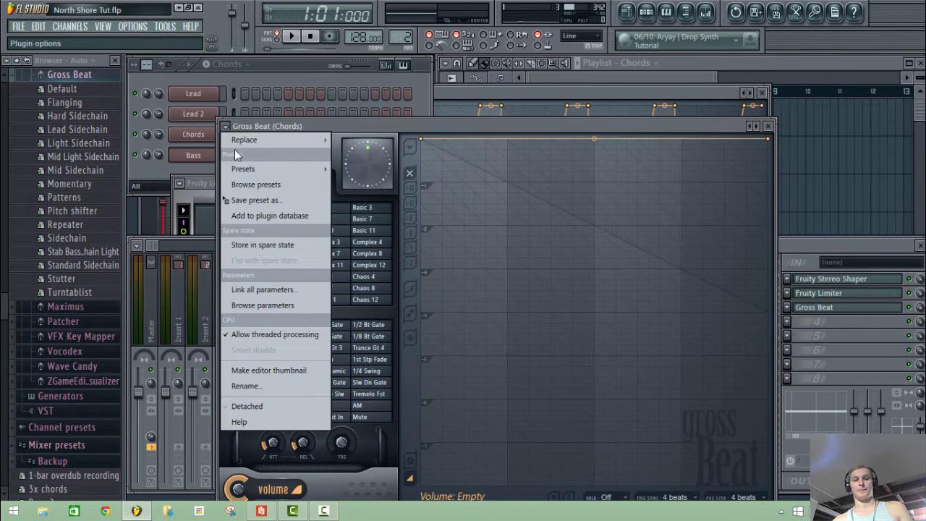
{"action": "mouse_move", "coordinate": [267, 171]}
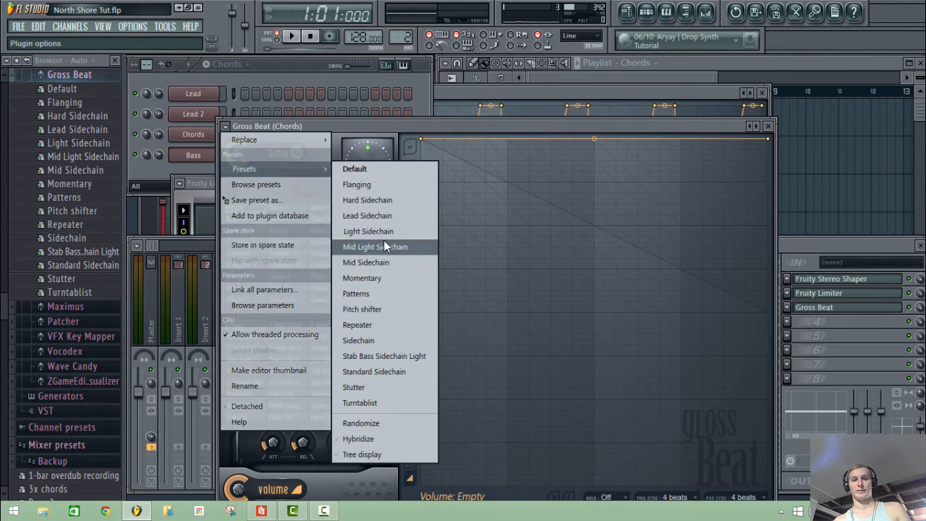
{"action": "left_click", "coordinate": [386, 233]}
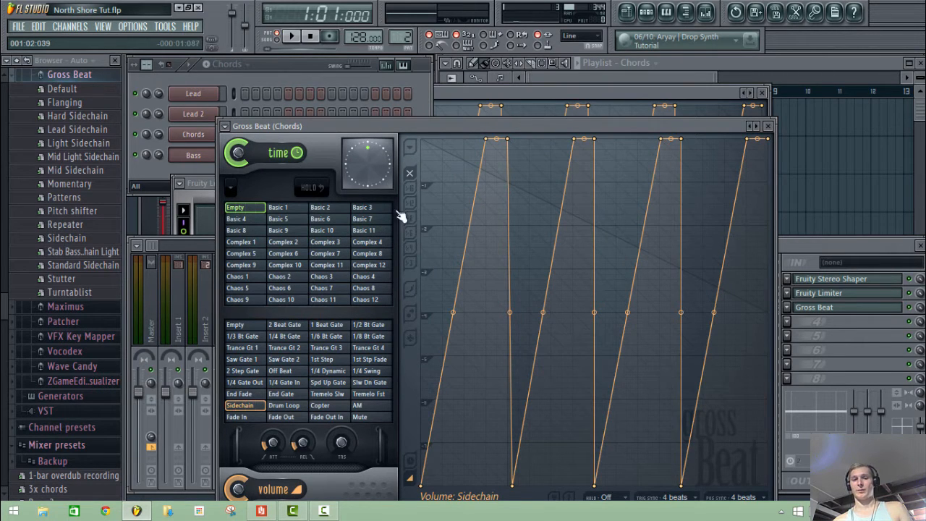
Step: Lower the gain and ceiling of the Chords Fruity Limiter while playing the Chords pattern
{"action": "left_click", "coordinate": [227, 126]}
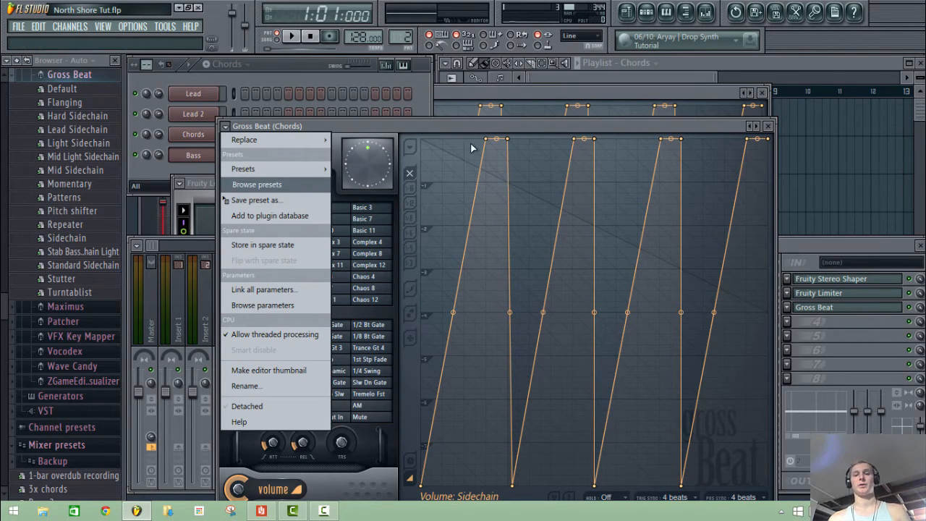
{"action": "left_click", "coordinate": [809, 244]}
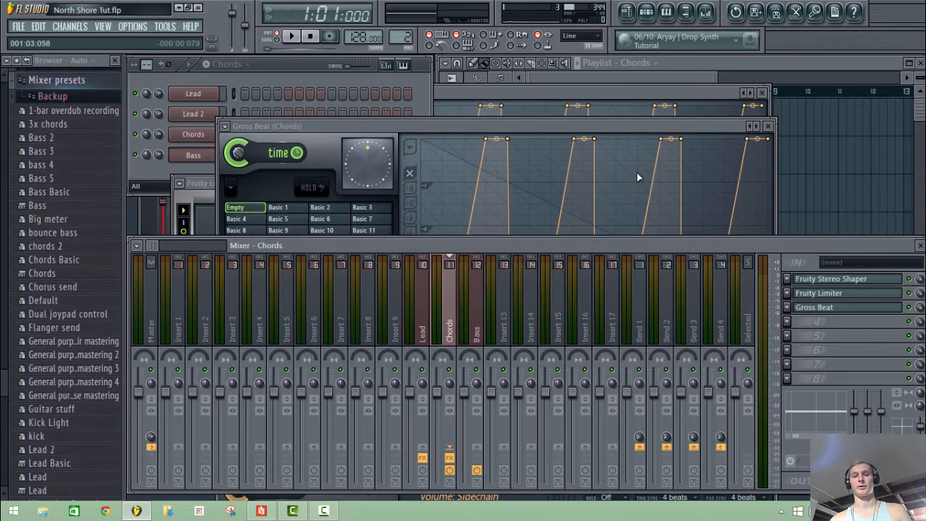
{"action": "left_click", "coordinate": [304, 72]}
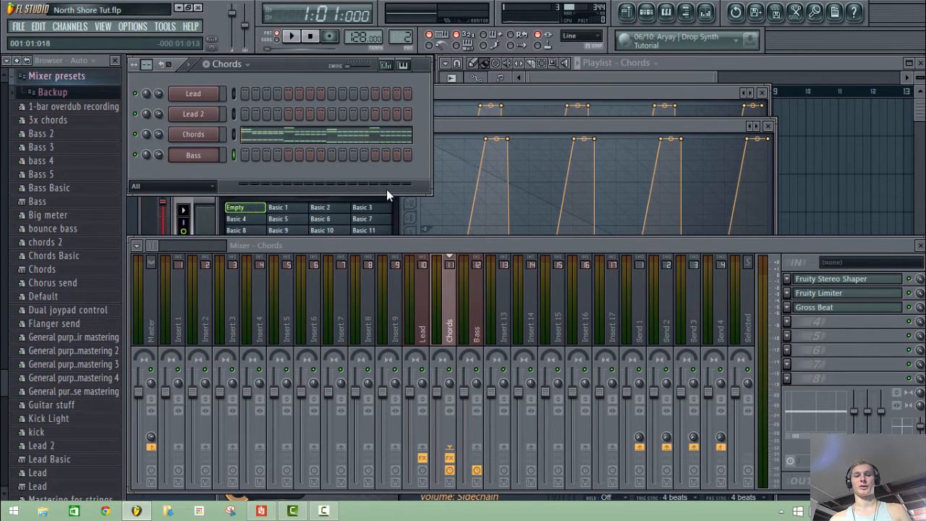
{"action": "left_click", "coordinate": [816, 294]}
{"action": "left_click_drag", "start_coordinate": [214, 337], "coordinate": [214, 351]}
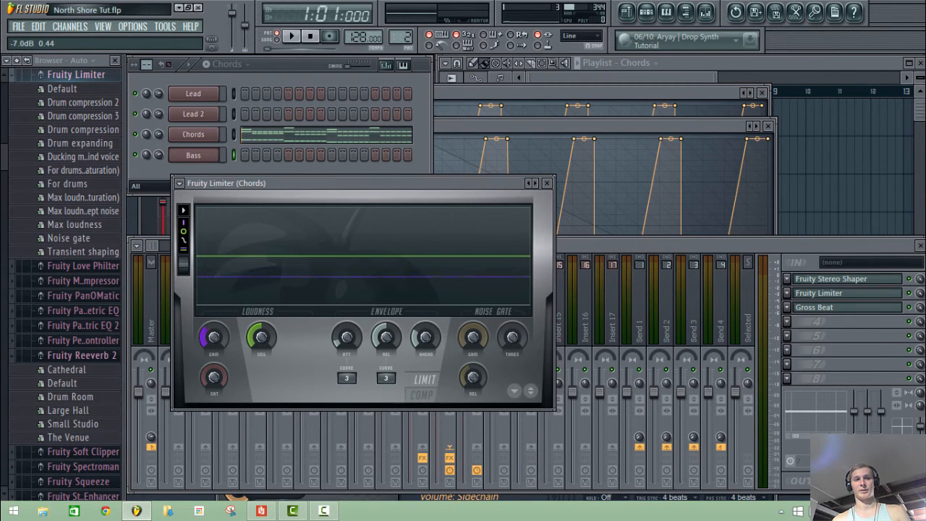
{"action": "key", "text": "space"}
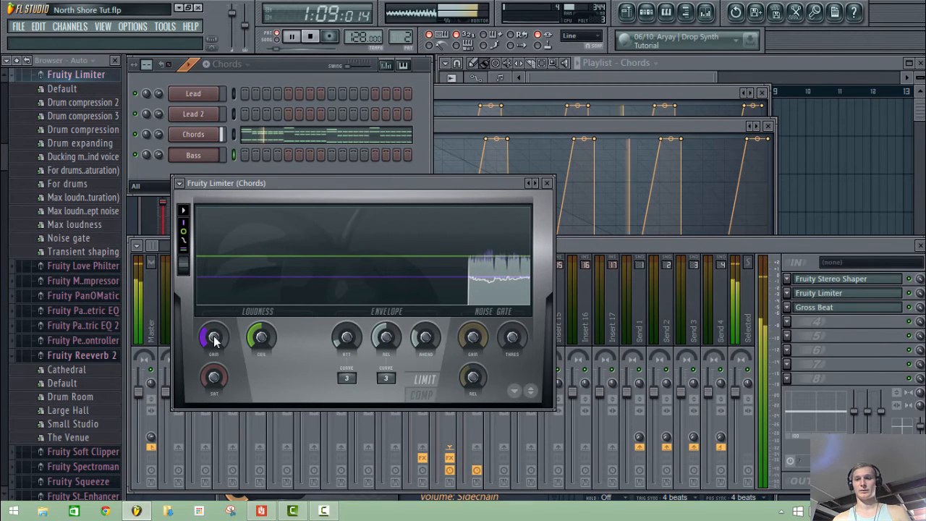
{"action": "left_click_drag", "start_coordinate": [216, 340], "coordinate": [259, 353]}
{"action": "key", "text": "space"}
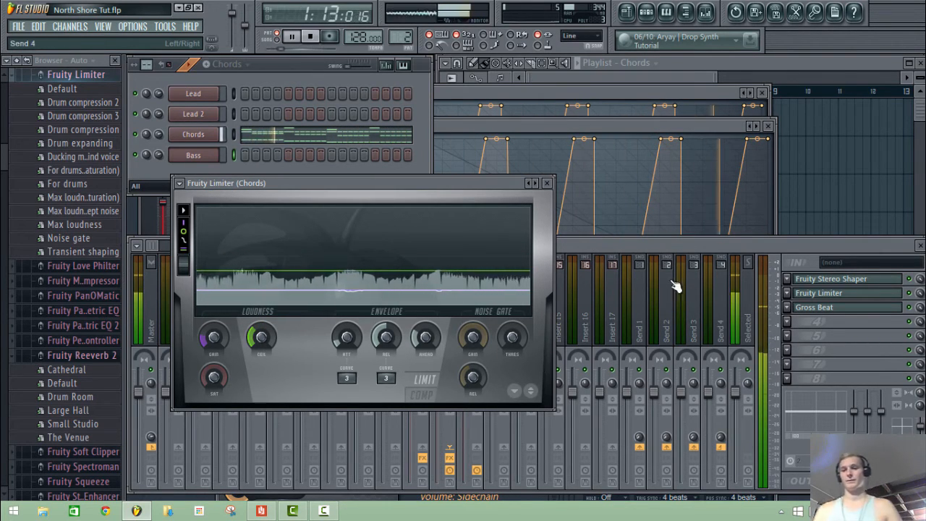
Step: Switch playback to the Lead pattern and select the Lead mixer track to compare its level with the Chords
{"action": "left_click", "coordinate": [637, 247]}
{"action": "left_click", "coordinate": [421, 162]}
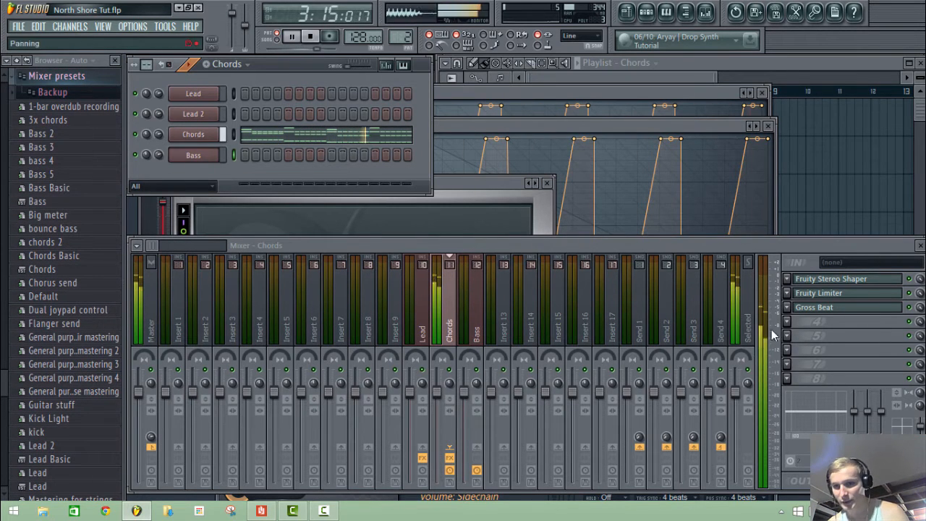
{"action": "key", "text": "KP_Subtract"}
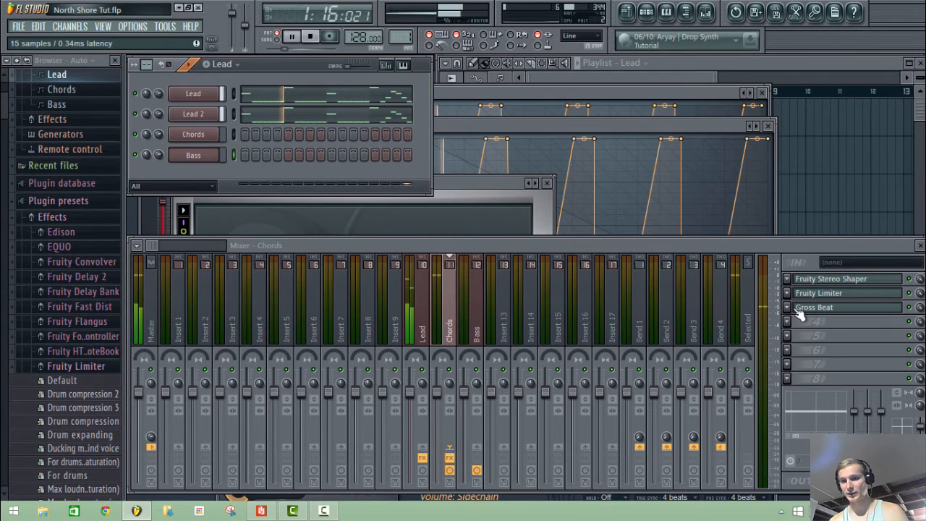
{"action": "left_click", "coordinate": [419, 326]}
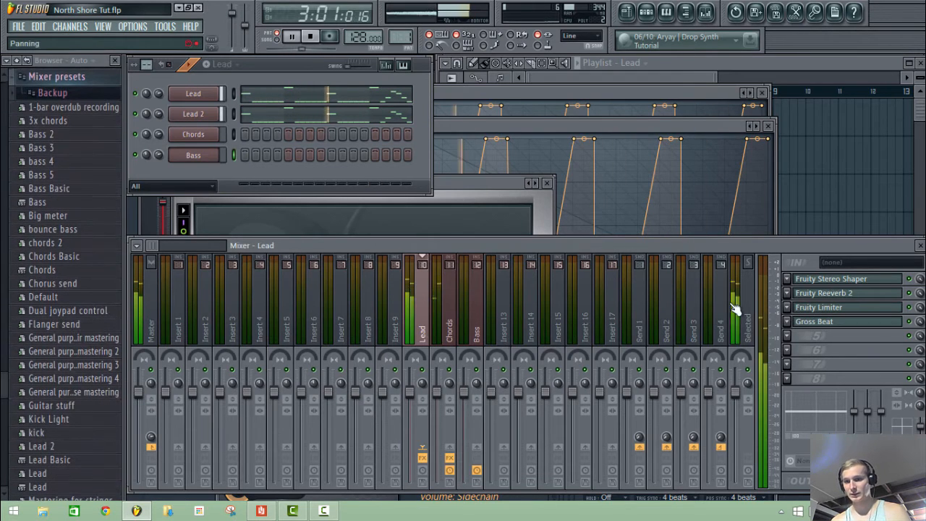
Step: Stop playback and switch the active pattern to Bass
{"action": "left_click", "coordinate": [267, 81]}
{"action": "key", "text": "space"}
{"action": "key", "text": "KP_Add"}
{"action": "key", "text": "KP_Add"}
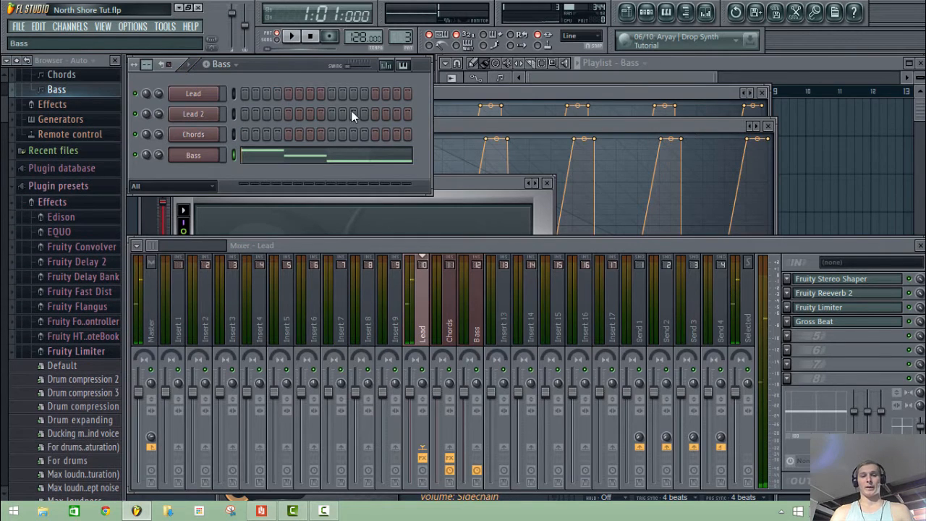
Step: Add Fruity Stereo Shaper to the first effect slot of the Bass mixer track
{"action": "left_click", "coordinate": [484, 326]}
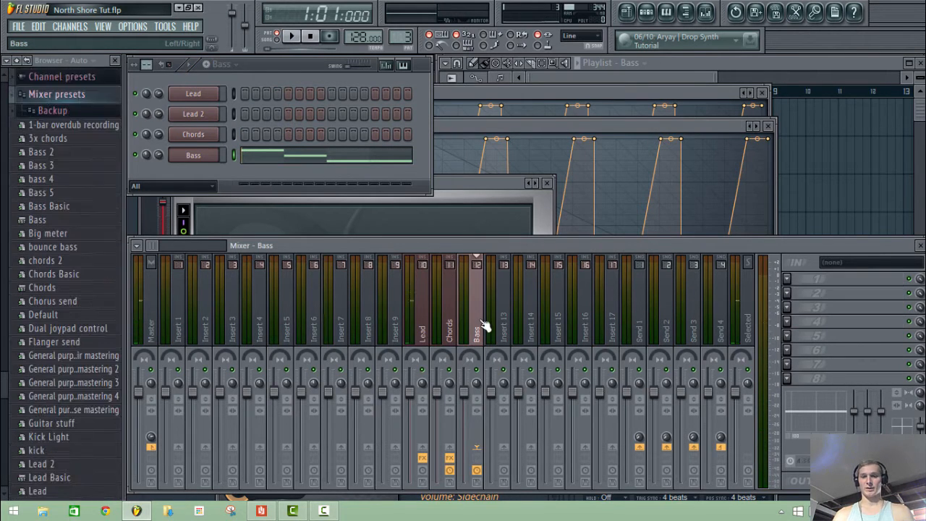
{"action": "left_click", "coordinate": [788, 279]}
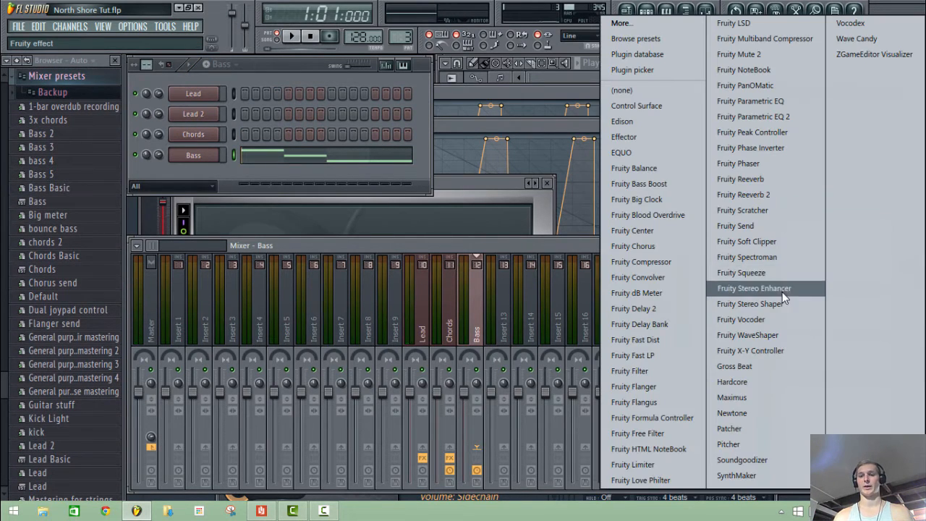
{"action": "left_click", "coordinate": [779, 304]}
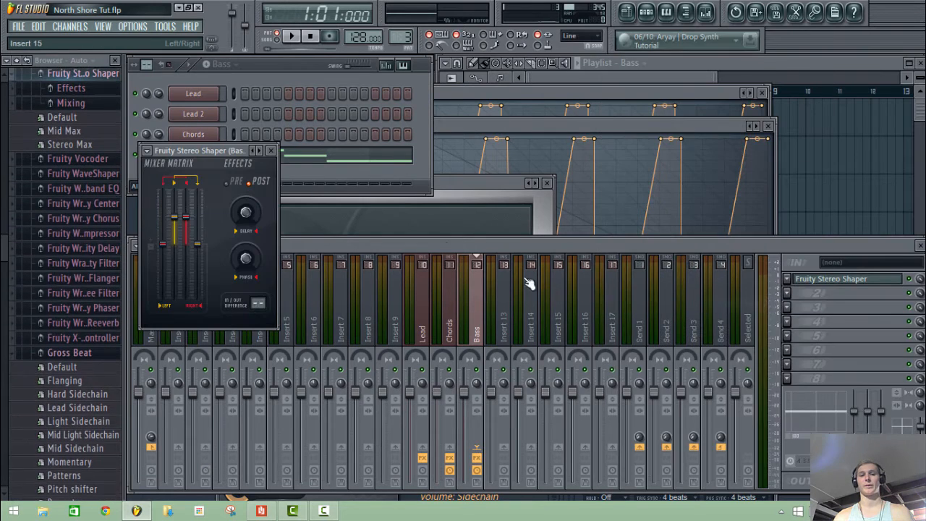
Step: Try the Stereoize 3 preset in the Bass Stereo Shaper
{"action": "left_click", "coordinate": [145, 151]}
{"action": "mouse_move", "coordinate": [177, 194]}
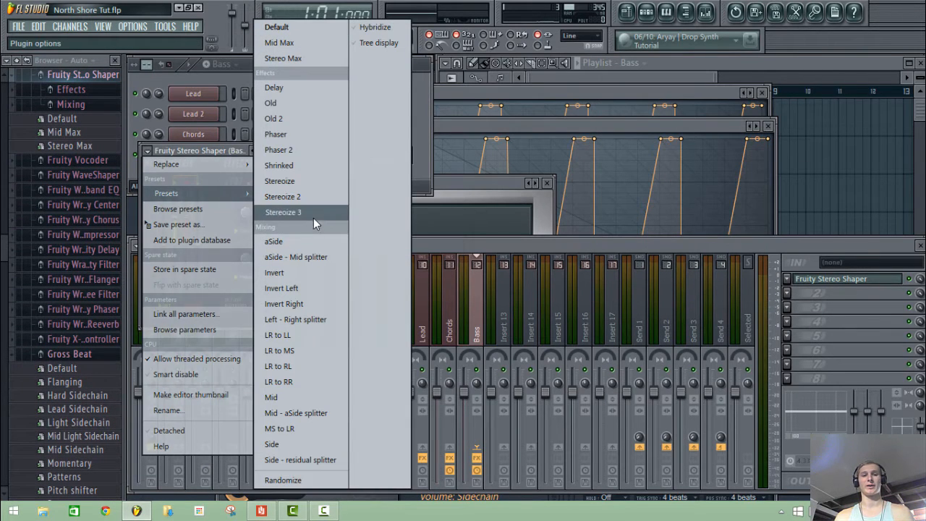
{"action": "left_click", "coordinate": [296, 213]}
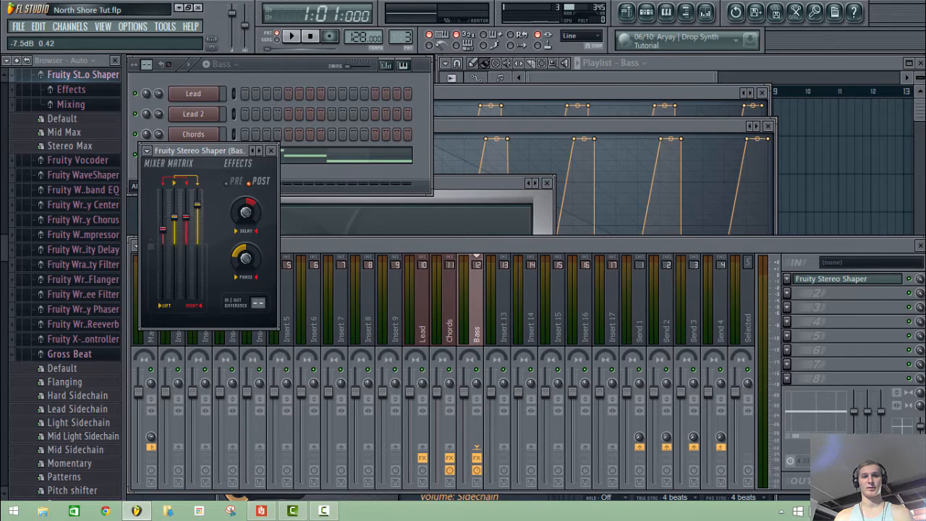
Step: Load the Stereo Max preset in the Bass Stereo Shaper and bring the outer mixer matrix levels to about 5 dB
{"action": "left_click", "coordinate": [147, 150]}
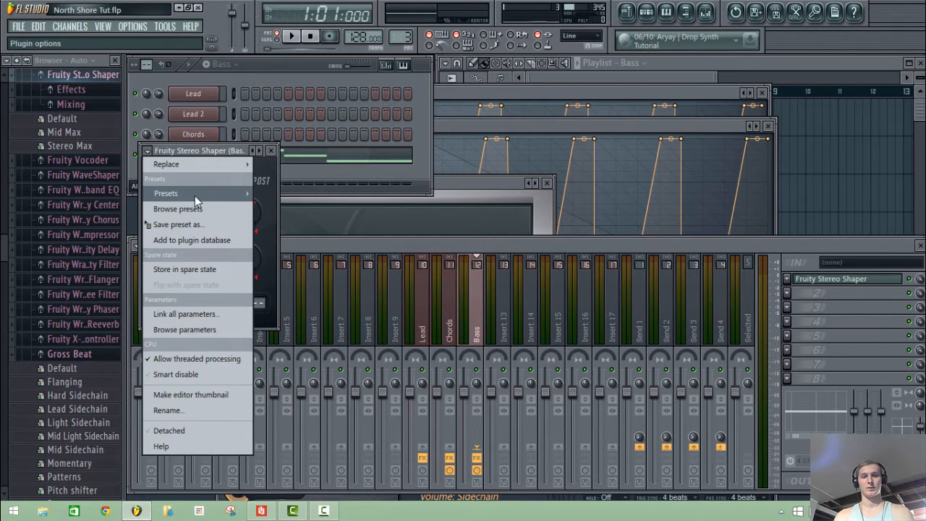
{"action": "mouse_move", "coordinate": [194, 195]}
{"action": "left_click", "coordinate": [279, 58]}
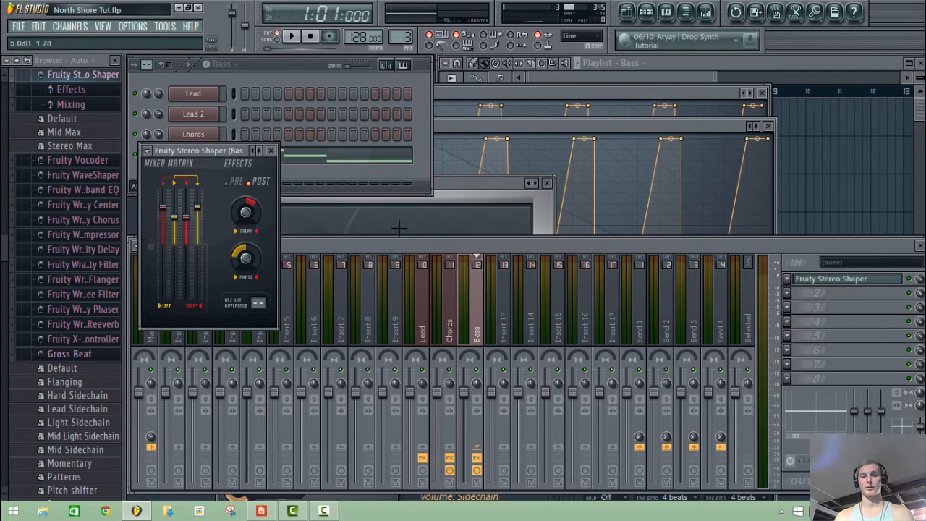
Step: Add Fruity Limiter and Gross Beat to the second and third effect slots of the Bass mixer track
{"action": "left_click", "coordinate": [788, 298]}
{"action": "left_click", "coordinate": [695, 371]}
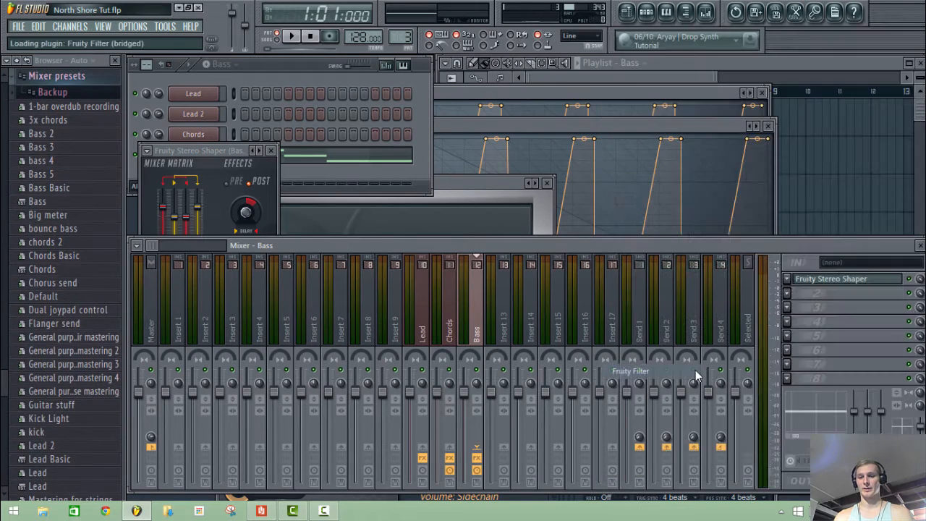
{"action": "left_click", "coordinate": [788, 293]}
{"action": "mouse_move", "coordinate": [804, 195]}
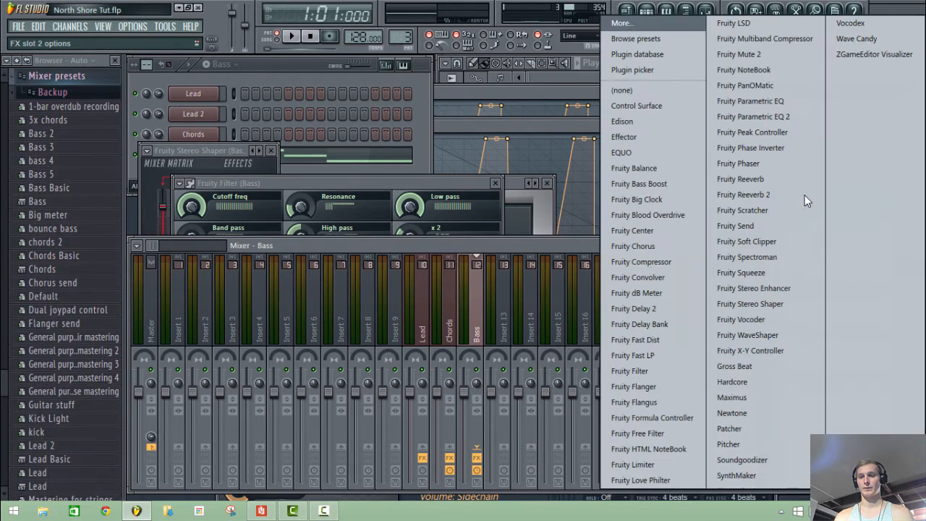
{"action": "left_click", "coordinate": [663, 467]}
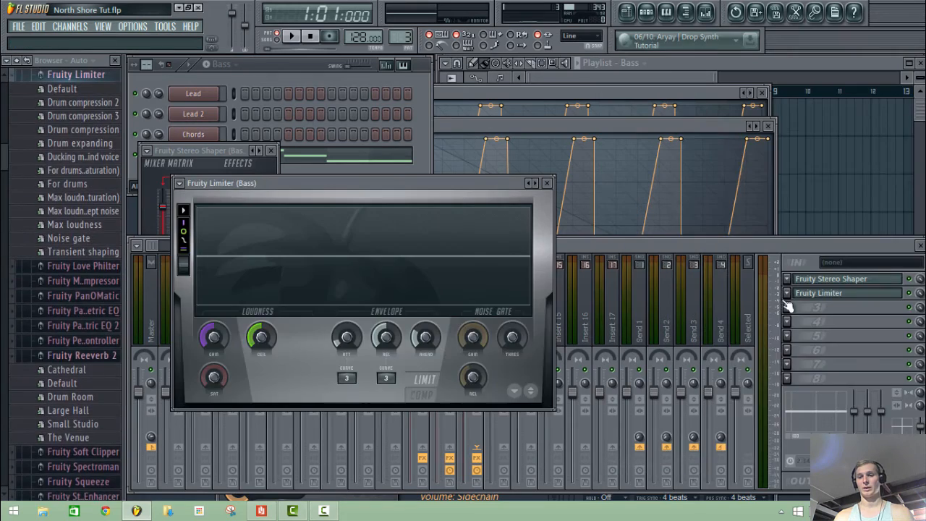
{"action": "left_click", "coordinate": [788, 304]}
{"action": "left_click", "coordinate": [734, 366]}
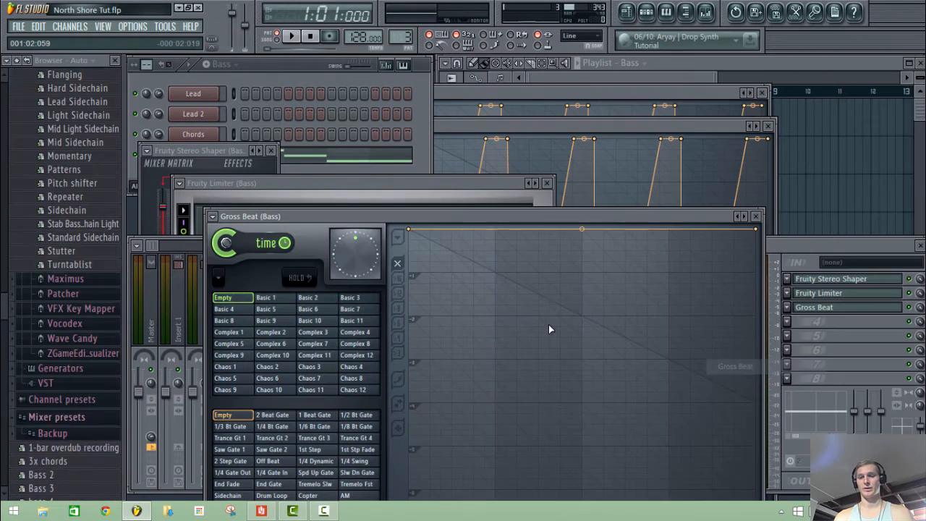
Step: Load the Light Sidechain preset in the Bass Gross Beat
{"action": "left_click", "coordinate": [214, 219]}
{"action": "mouse_move", "coordinate": [241, 229]}
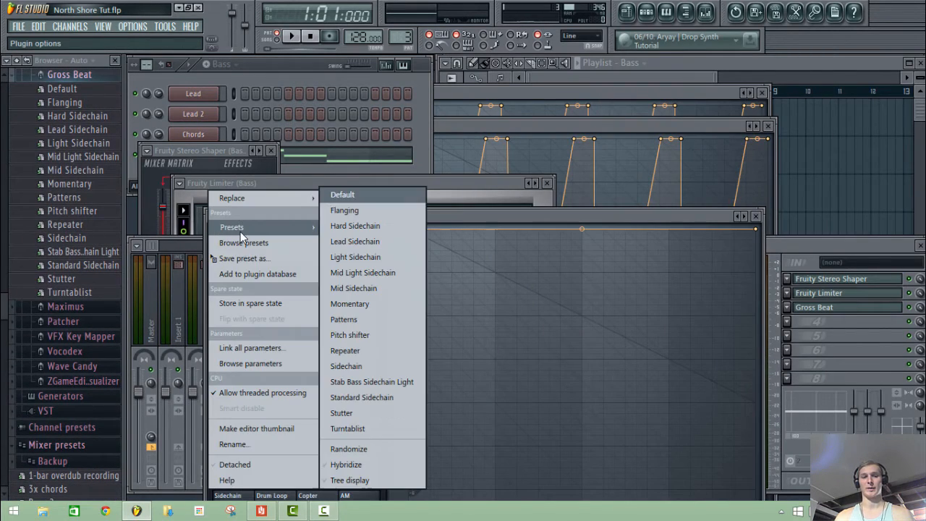
{"action": "left_click", "coordinate": [357, 255]}
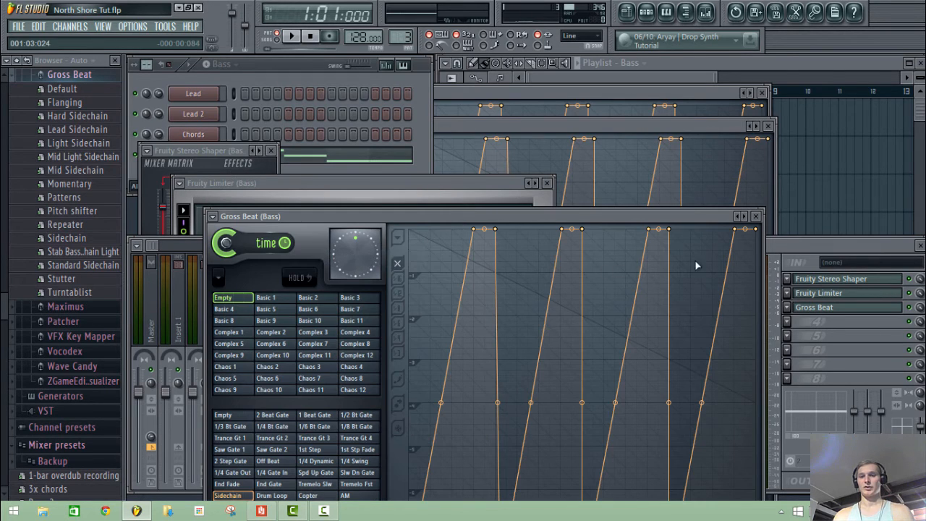
Step: Lower the Bass Fruity Limiter's gain to about -10.9 dB and reduce its ceiling while playing the Bass pattern
{"action": "left_click", "coordinate": [792, 242]}
{"action": "left_click", "coordinate": [821, 293]}
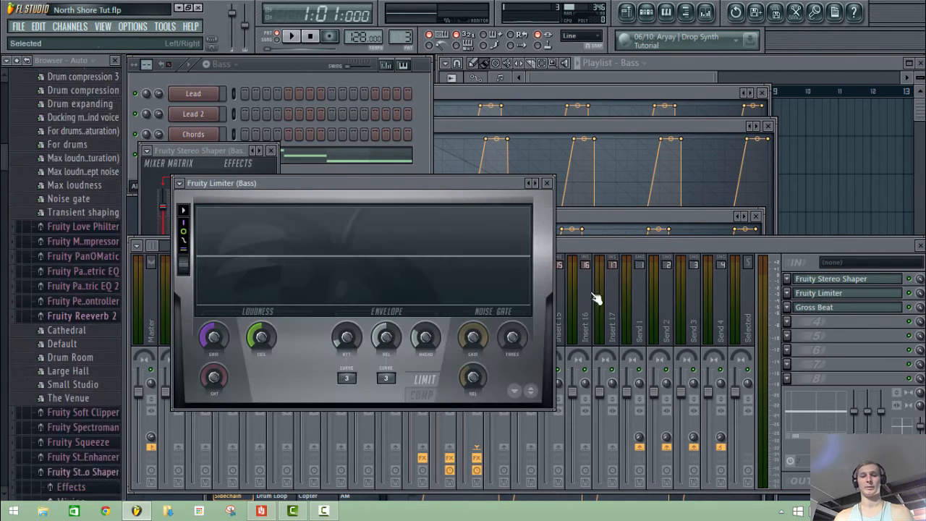
{"action": "left_click_drag", "start_coordinate": [213, 336], "coordinate": [214, 351]}
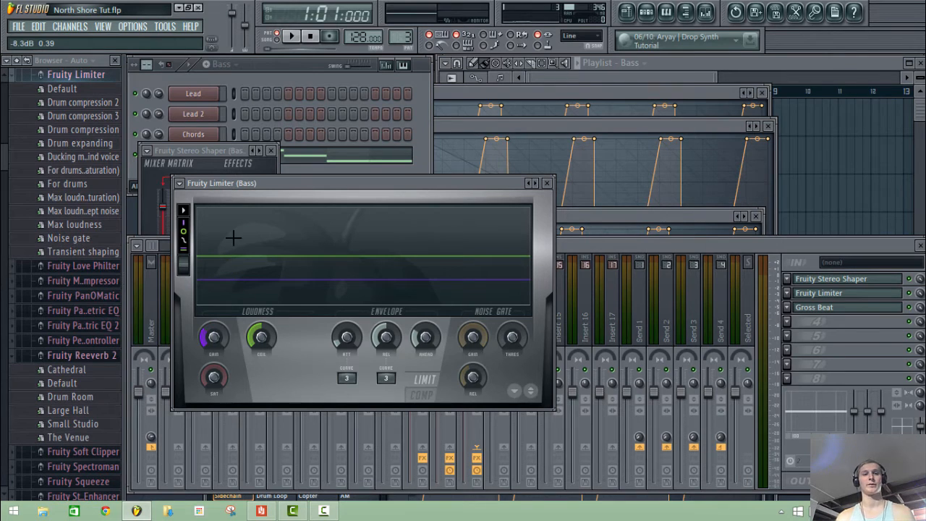
{"action": "key", "text": "space"}
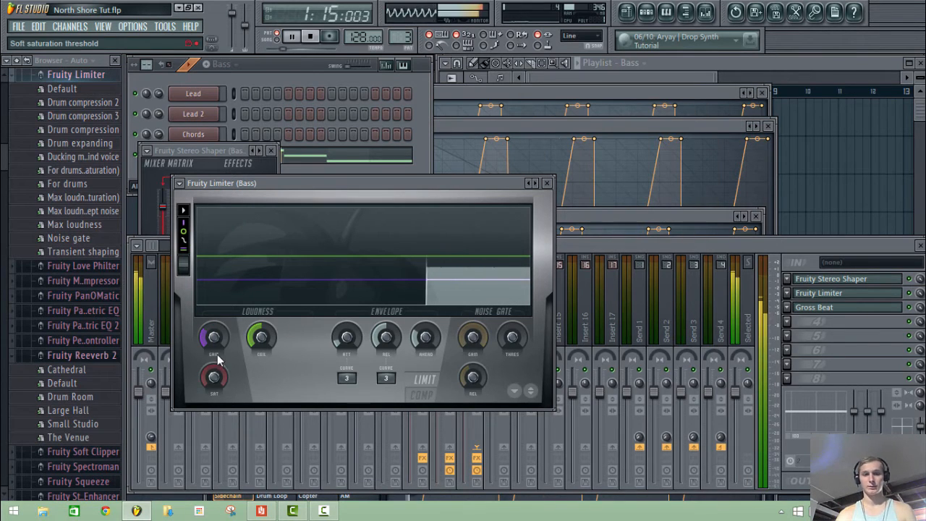
{"action": "left_click_drag", "start_coordinate": [214, 336], "coordinate": [214, 348]}
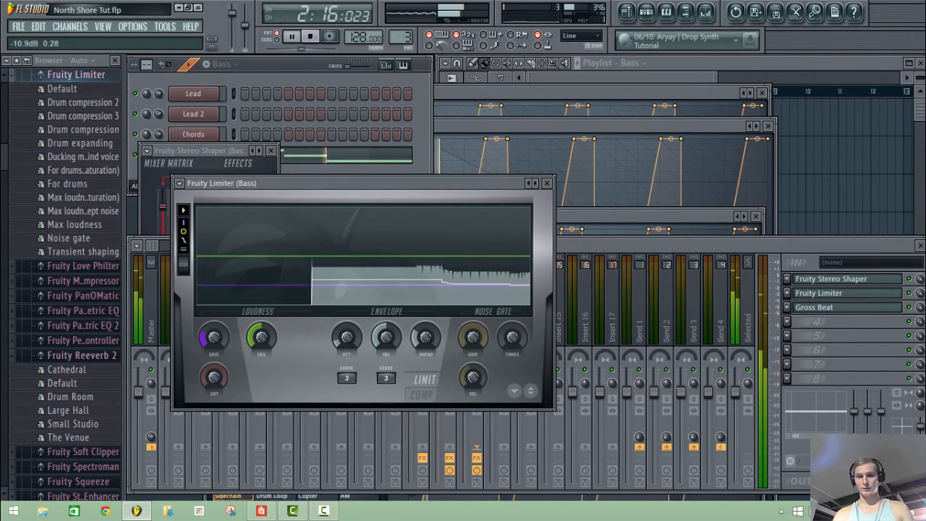
{"action": "left_click_drag", "start_coordinate": [267, 334], "coordinate": [268, 353]}
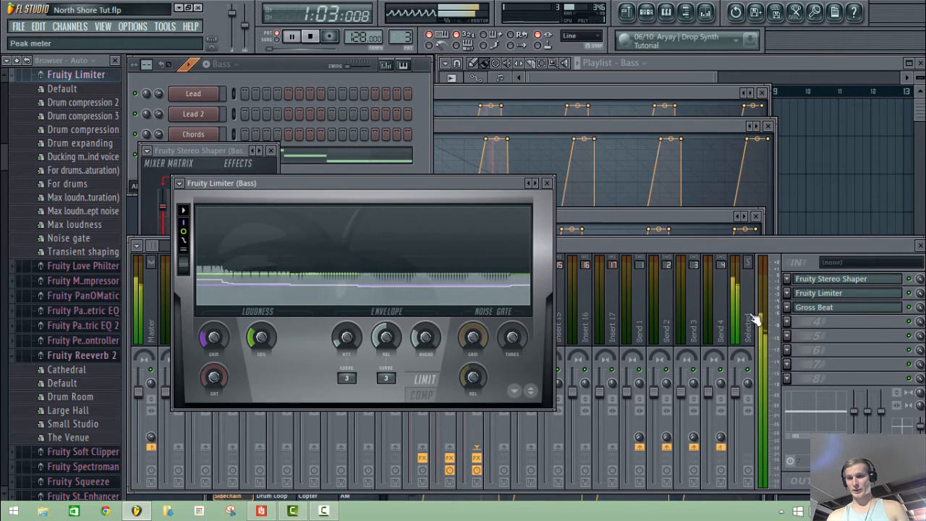
Step: Review the mixer matrix levels, delay and phase settings of the Bass Stereo Shaper during playback
{"action": "left_click", "coordinate": [840, 282]}
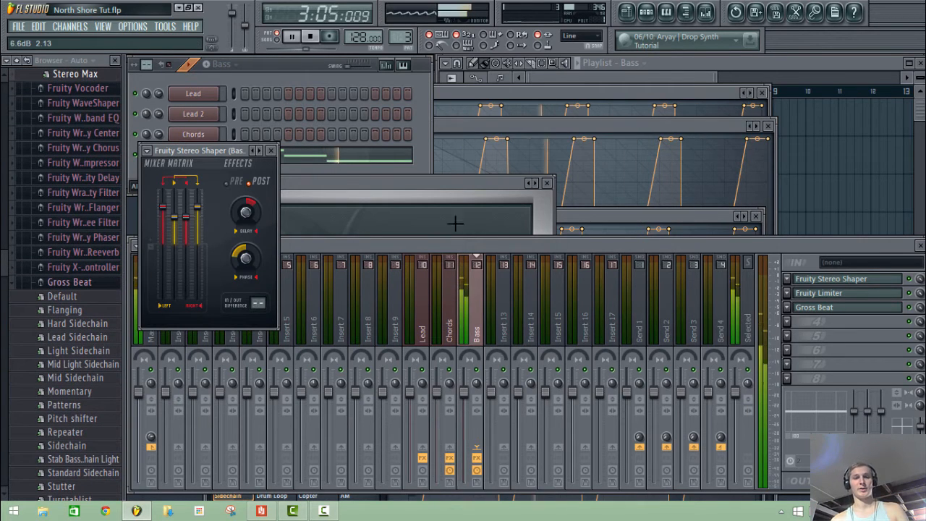
{"action": "left_click", "coordinate": [250, 214]}
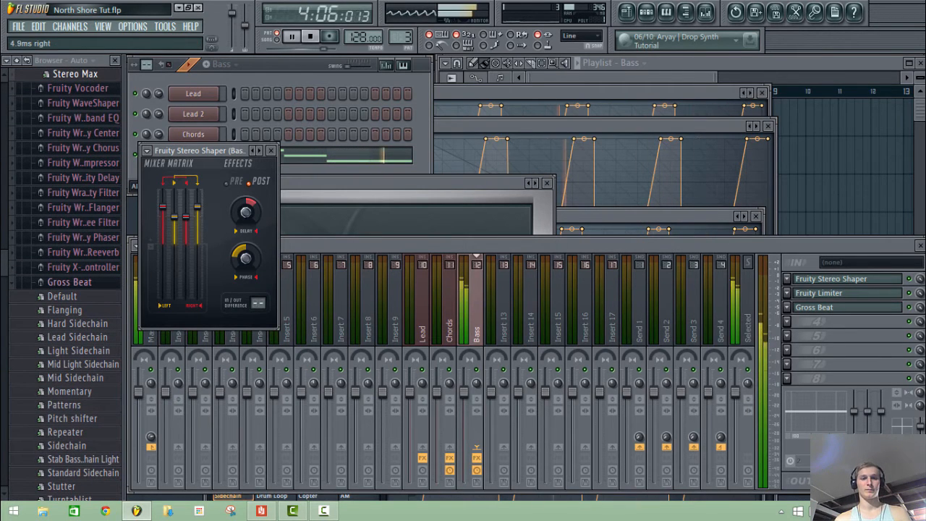
{"action": "left_click", "coordinate": [247, 259]}
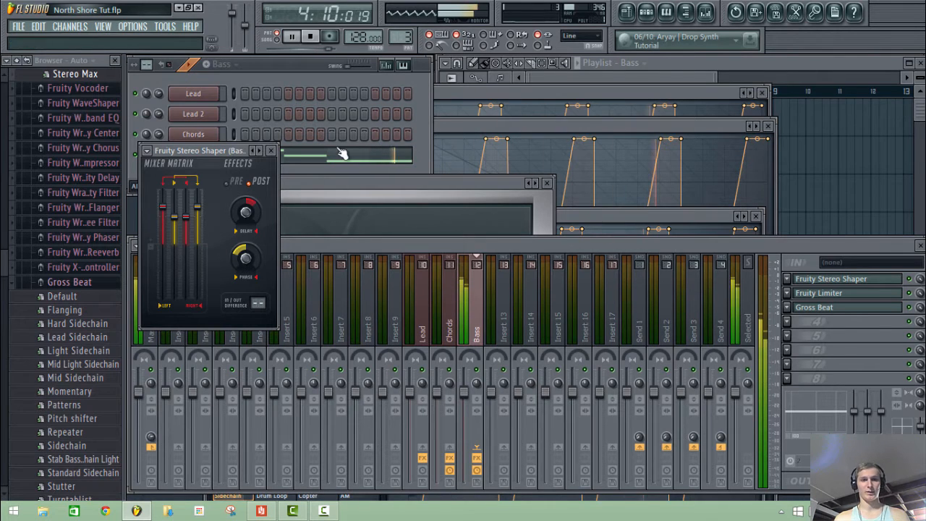
{"action": "left_click", "coordinate": [289, 63]}
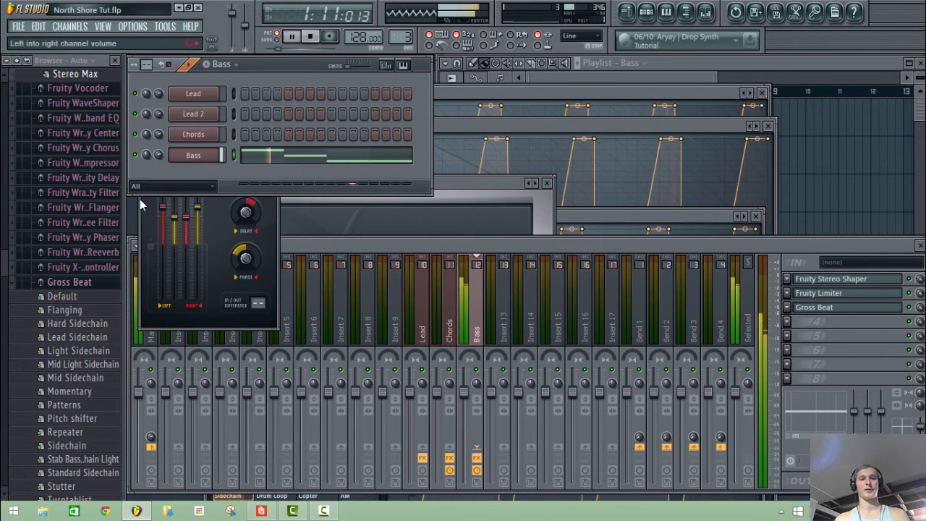
{"action": "left_click", "coordinate": [23, 61]}
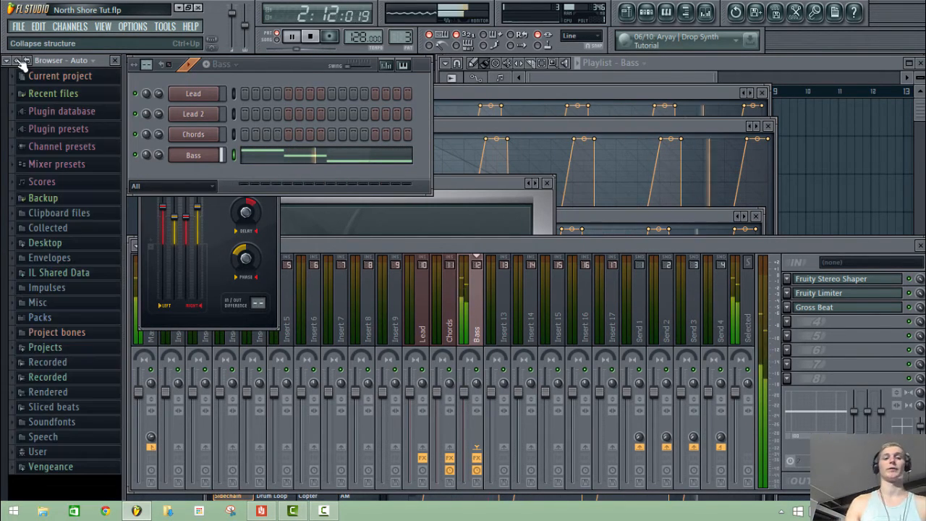
{"action": "left_click", "coordinate": [323, 249]}
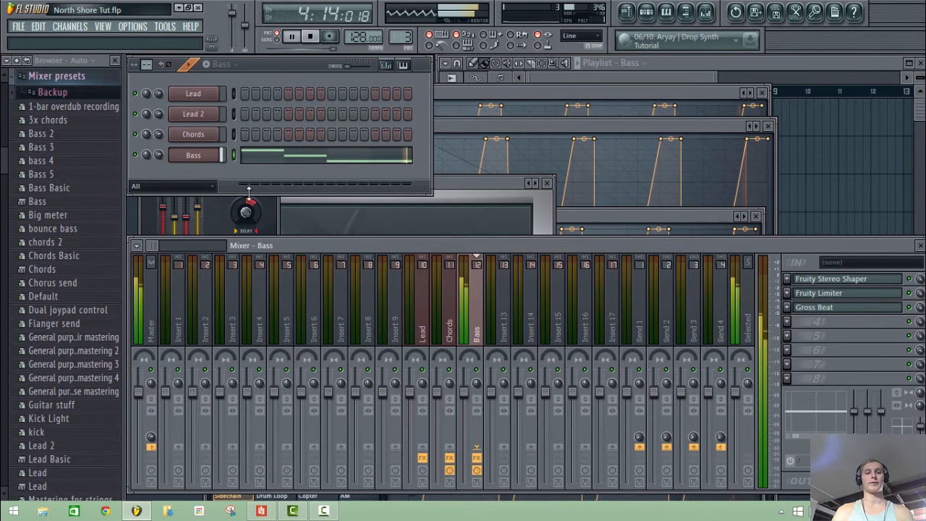
{"action": "left_click", "coordinate": [246, 212]}
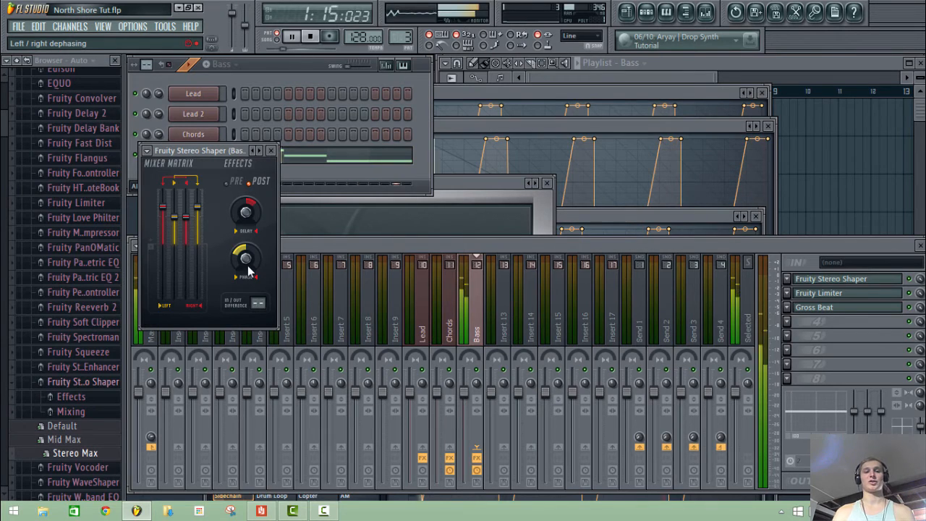
Step: Mute playlist Track 1 with the Lead clips and listen to the Chords and Bass in song mode while watching the mixer levels
{"action": "mouse_move", "coordinate": [248, 263]}
{"action": "left_mouse_down"}
{"action": "mouse_move", "coordinate": [247, 236]}
{"action": "mouse_move", "coordinate": [248, 248]}
{"action": "left_mouse_up"}
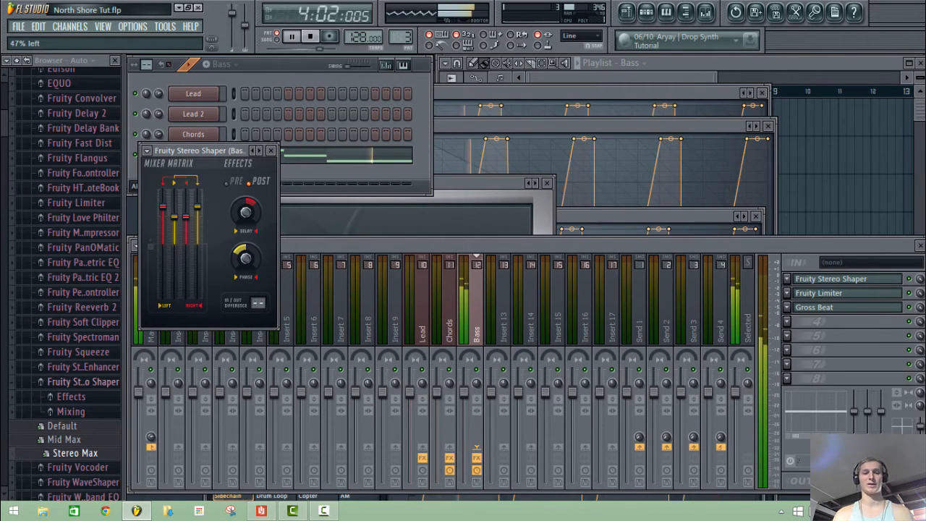
{"action": "left_click", "coordinate": [347, 76]}
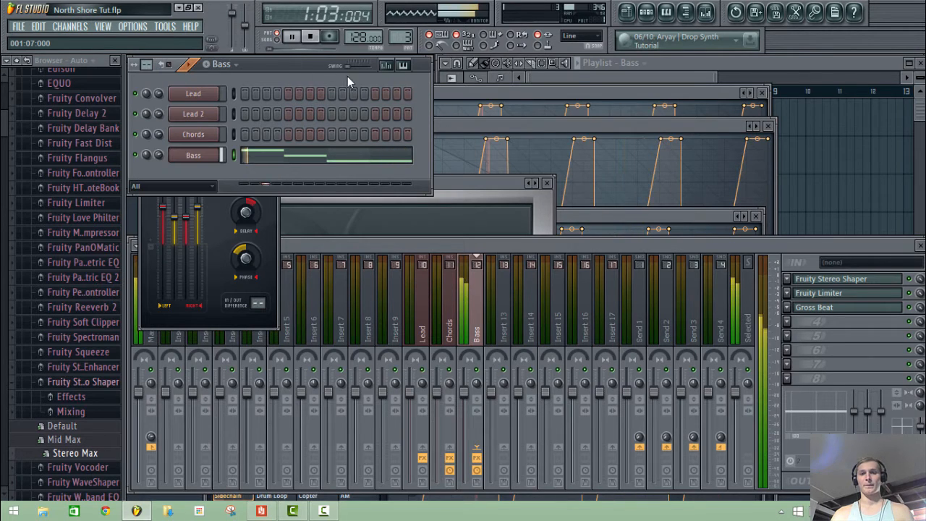
{"action": "left_click", "coordinate": [681, 66]}
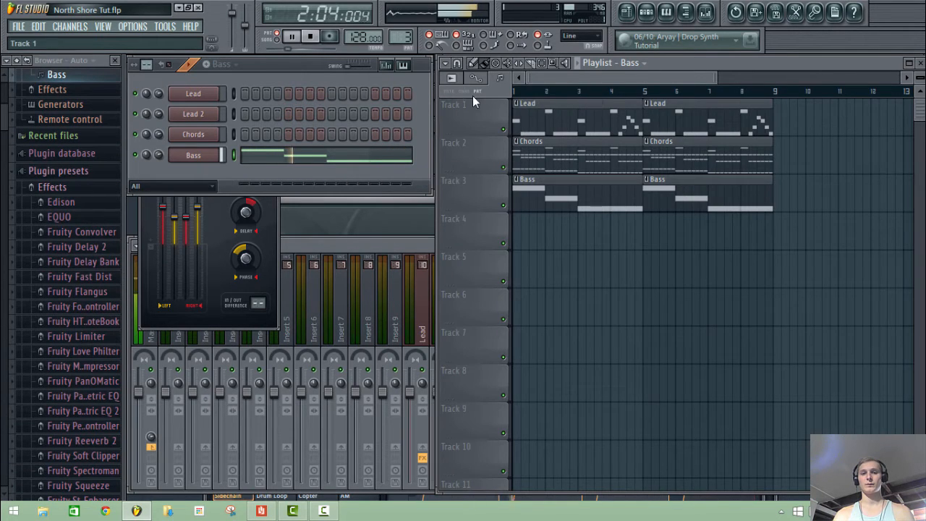
{"action": "left_click", "coordinate": [504, 130]}
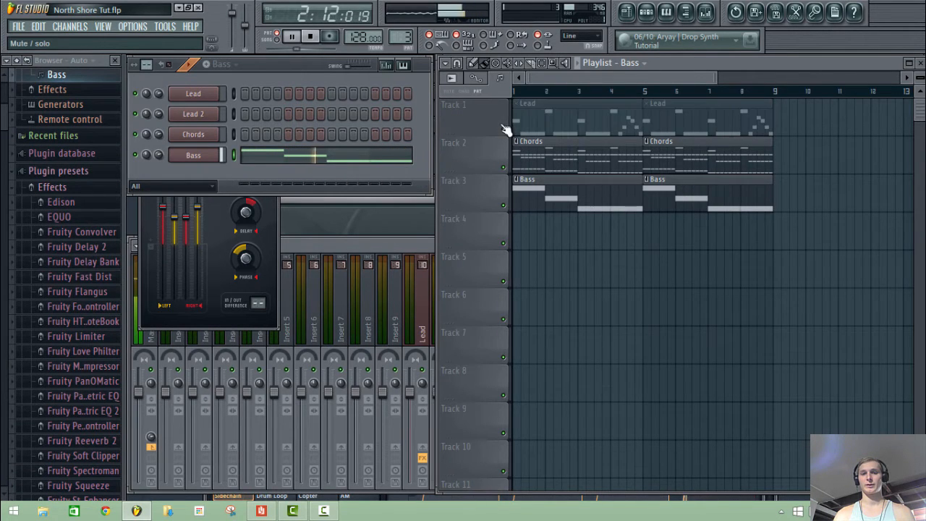
{"action": "left_click", "coordinate": [310, 36]}
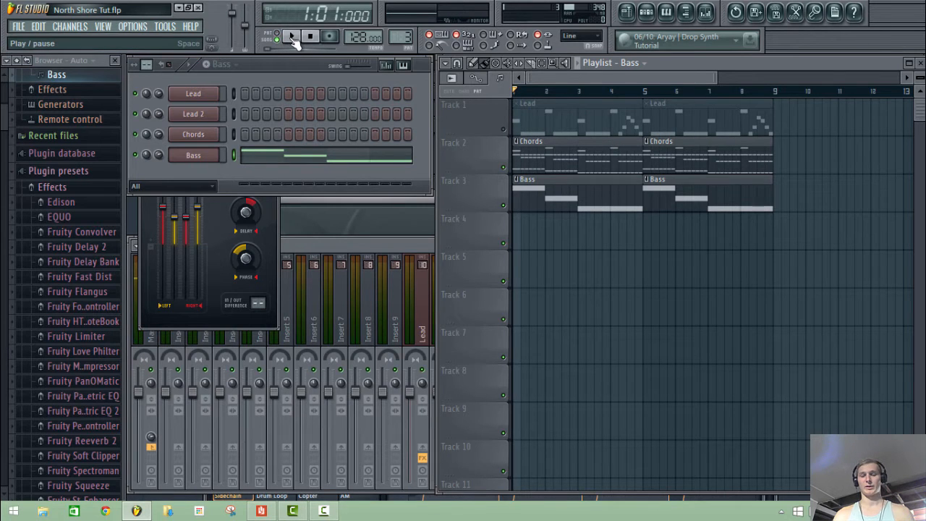
{"action": "left_click", "coordinate": [292, 36]}
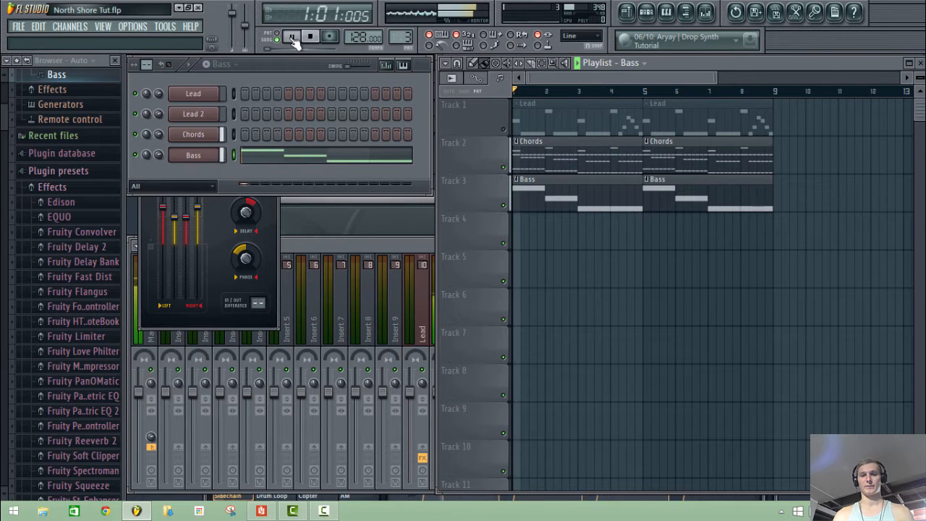
{"action": "left_click", "coordinate": [17, 62]}
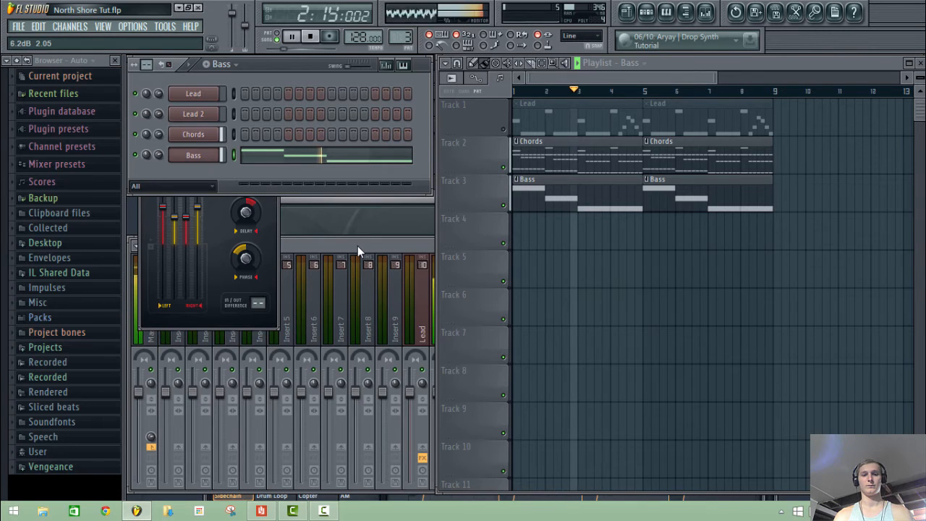
{"action": "double_click", "coordinate": [358, 246]}
{"action": "double_click", "coordinate": [358, 246]}
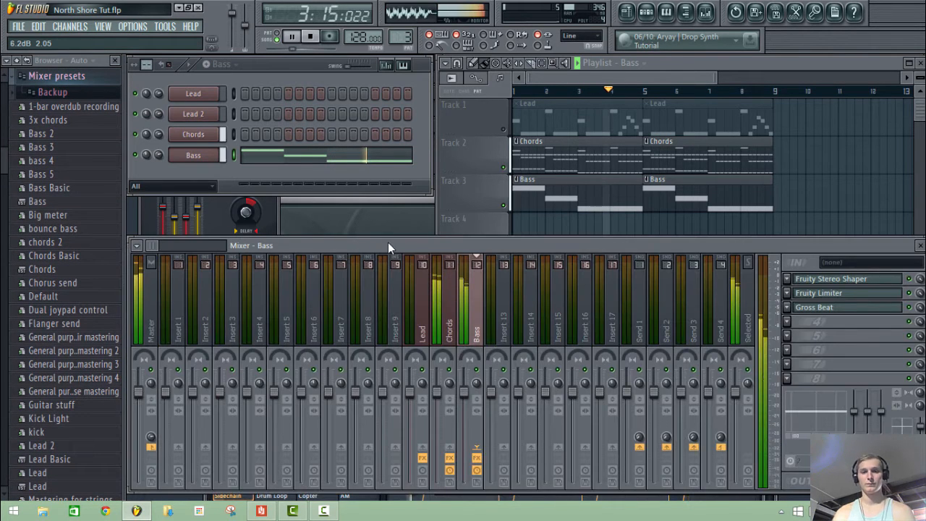
{"action": "left_click_drag", "start_coordinate": [388, 244], "coordinate": [387, 240]}
{"action": "key", "text": "space"}
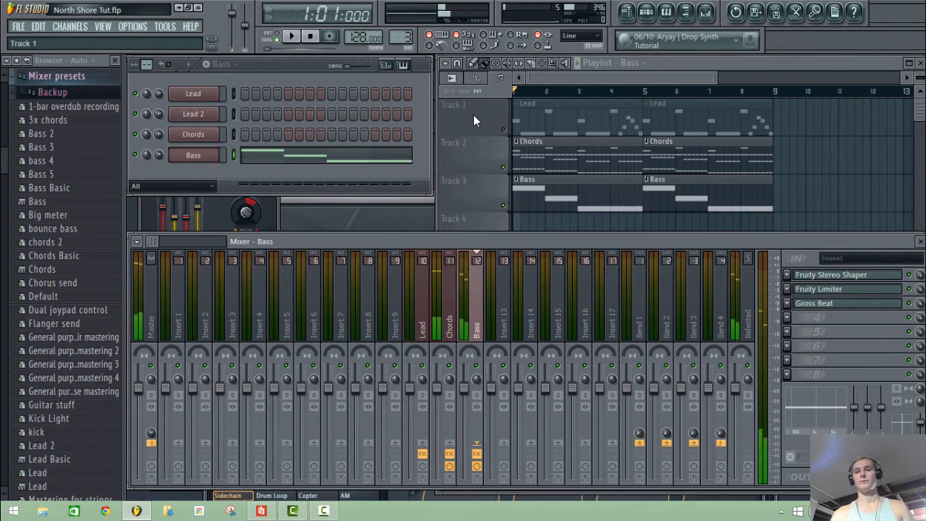
Step: Unmute playlist Track 1 and play the Lead, Chords and Bass together in song mode while watching the mixer levels
{"action": "left_click", "coordinate": [474, 115]}
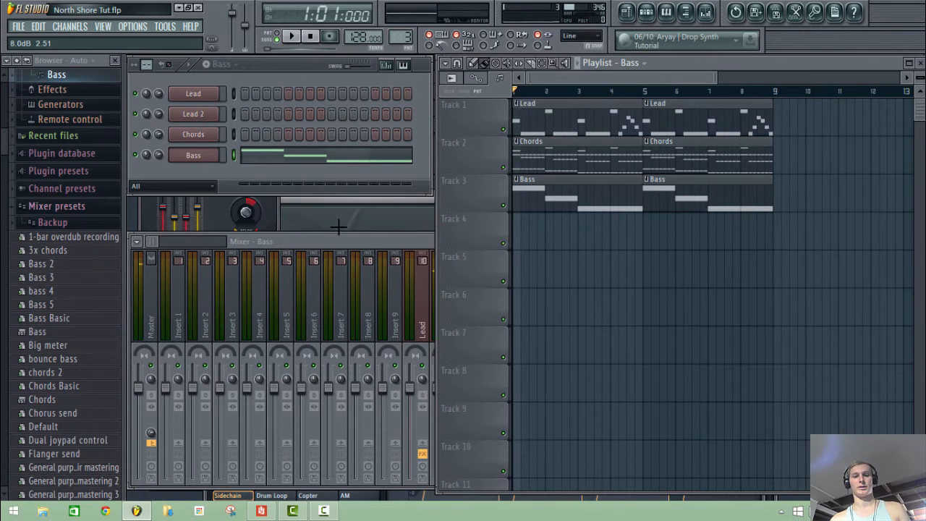
{"action": "left_click", "coordinate": [331, 247]}
{"action": "key", "text": "space"}
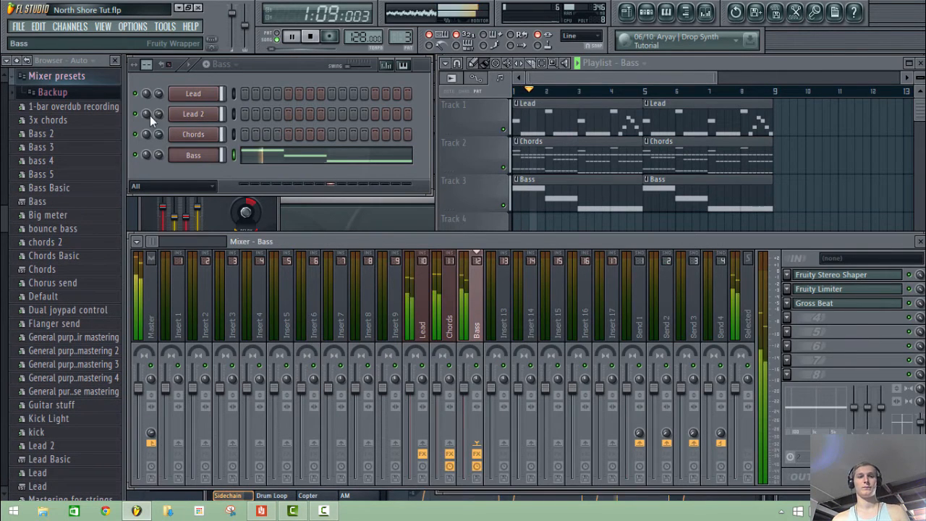
{"action": "left_click", "coordinate": [19, 61]}
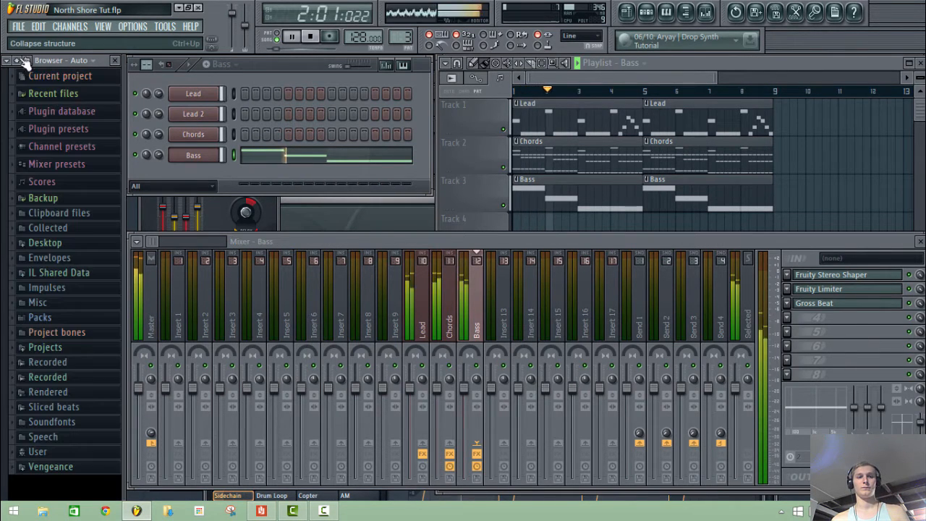
{"action": "left_click", "coordinate": [401, 239]}
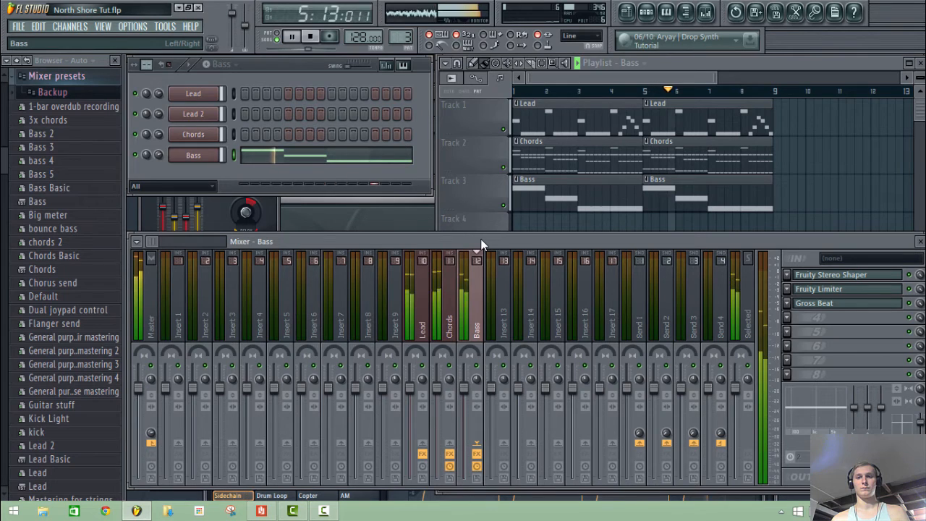
{"action": "key", "text": "space"}
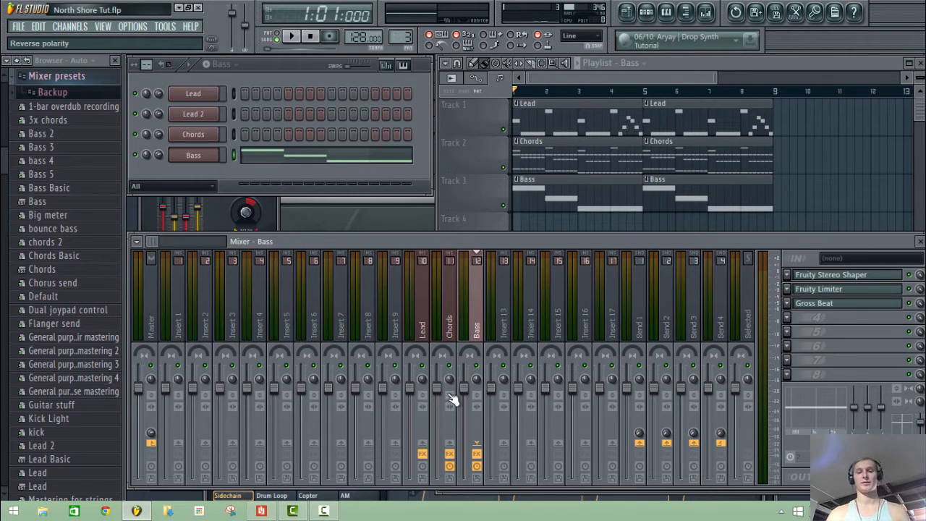
Step: Balance the mixer volumes during playback: lower Lead to about -1.2 dB, Chords to about -1.3 dB and Bass slightly below both
{"action": "key", "text": "space"}
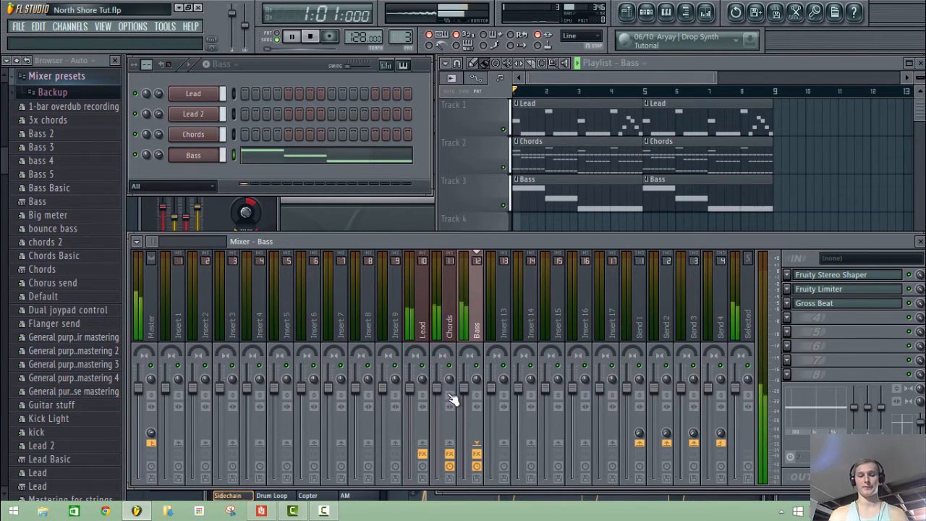
{"action": "left_click", "coordinate": [450, 311]}
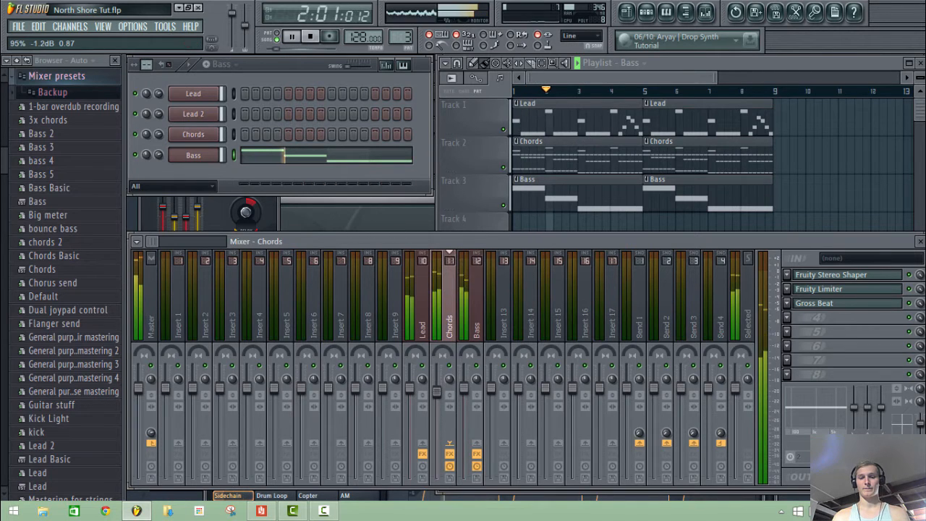
{"action": "left_click_drag", "start_coordinate": [436, 389], "coordinate": [464, 399]}
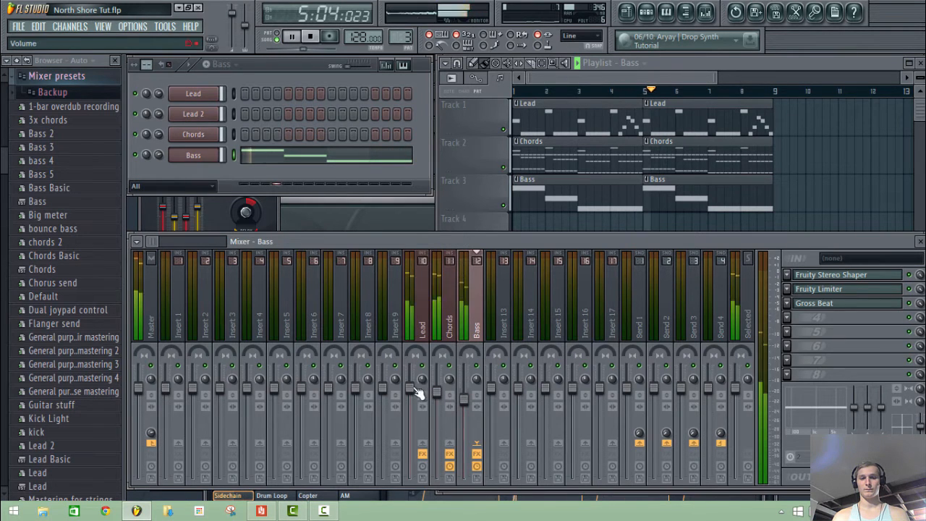
{"action": "left_click_drag", "start_coordinate": [410, 388], "coordinate": [409, 394]}
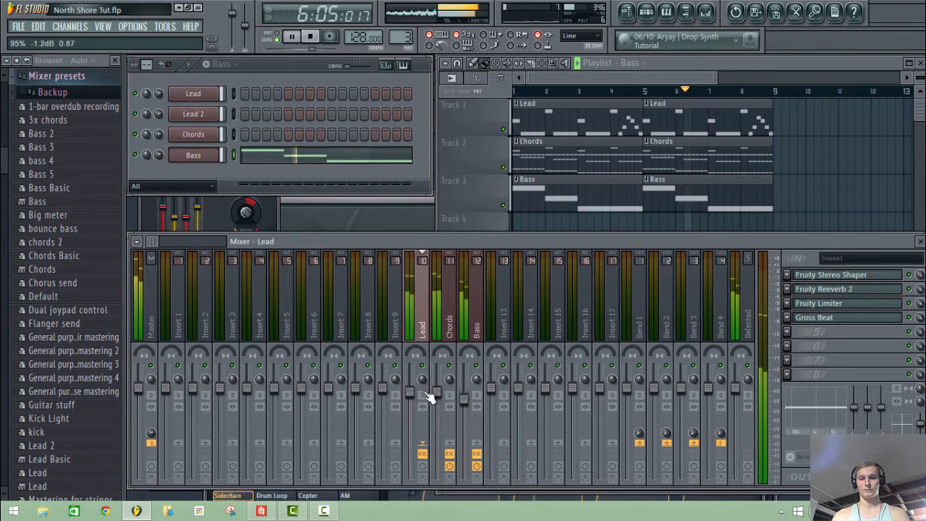
{"action": "left_click", "coordinate": [436, 392]}
{"action": "left_click_drag", "start_coordinate": [436, 392], "coordinate": [436, 393]}
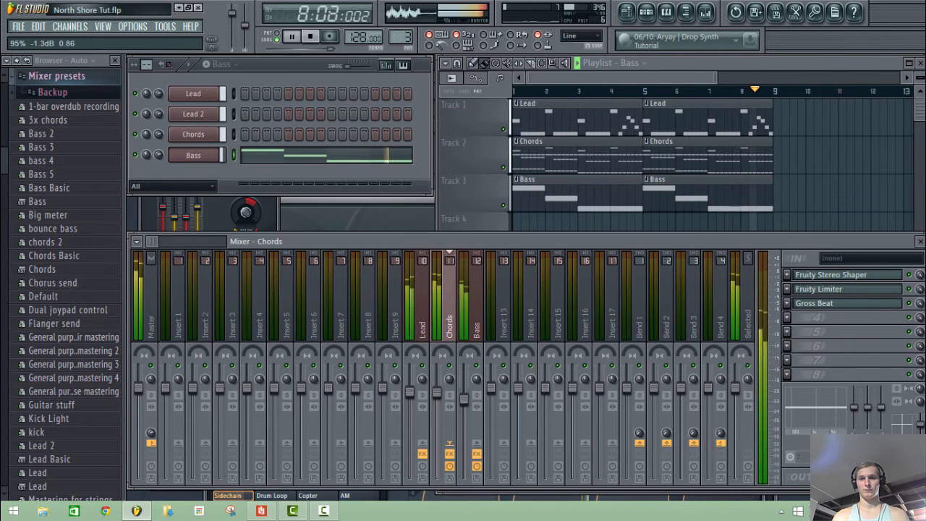
Step: Slightly shorten all notes of the Lead pattern together in the piano roll, bringing the repeated F#6 notes to a length of 000:01:018
{"action": "left_click", "coordinate": [219, 64]}
{"action": "left_click", "coordinate": [238, 82]}
{"action": "left_click", "coordinate": [304, 102]}
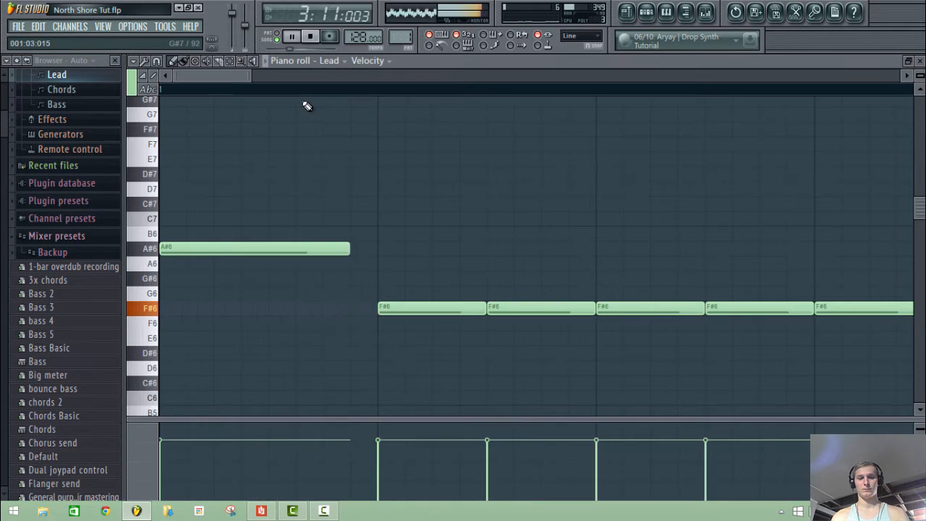
{"action": "key", "text": "ctrl+a"}
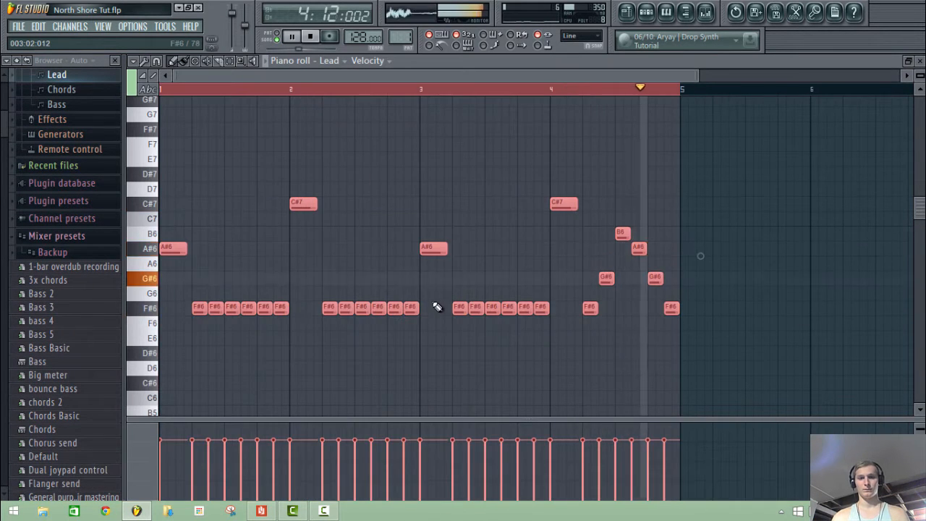
{"action": "key", "text": "space"}
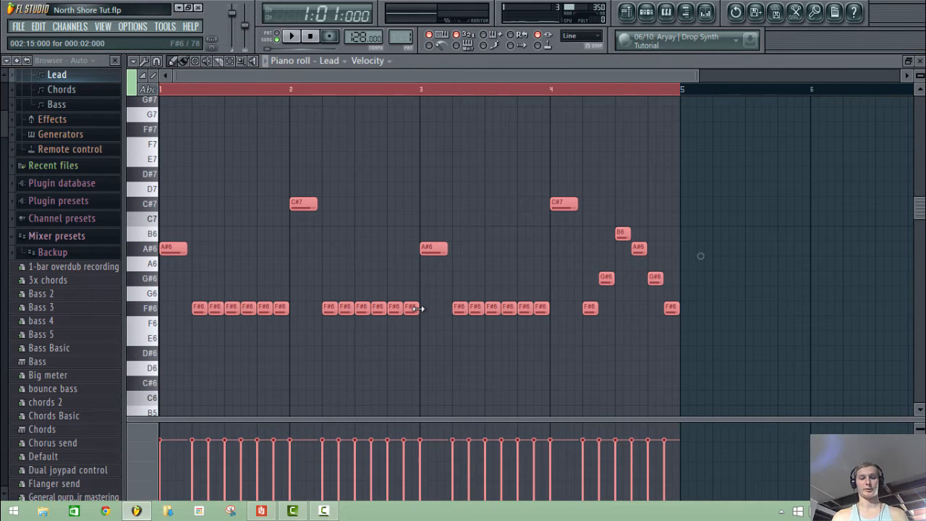
{"action": "left_click_drag", "start_coordinate": [416, 309], "coordinate": [415, 309]}
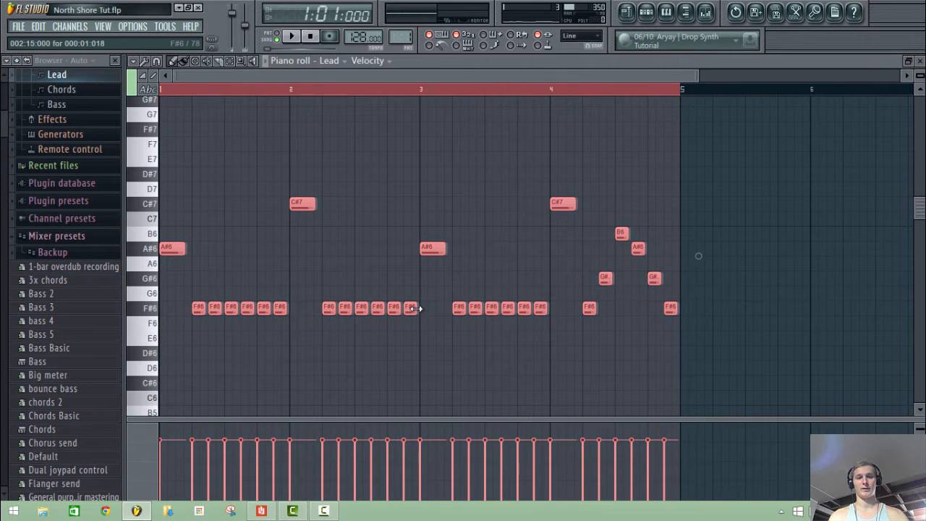
{"action": "key", "text": "F7"}
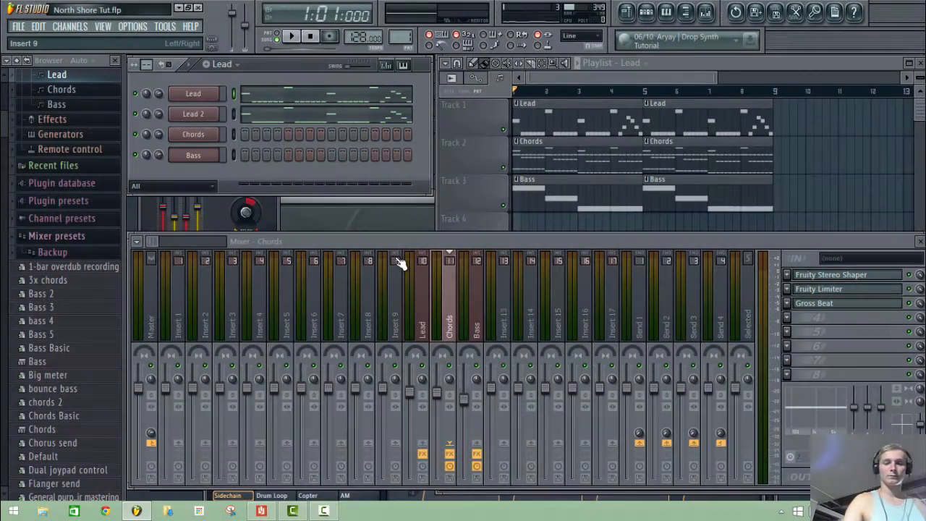
{"action": "left_click", "coordinate": [323, 511]}
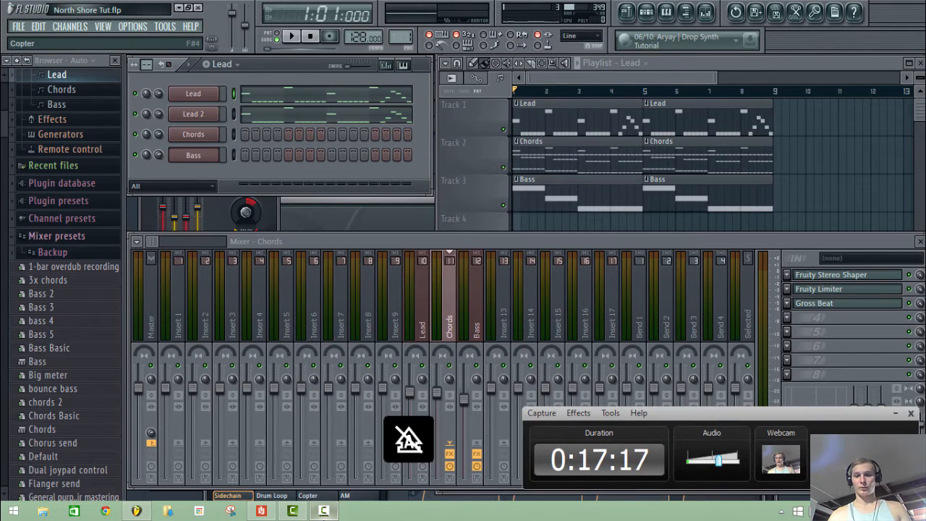
{"action": "left_click", "coordinate": [323, 511]}
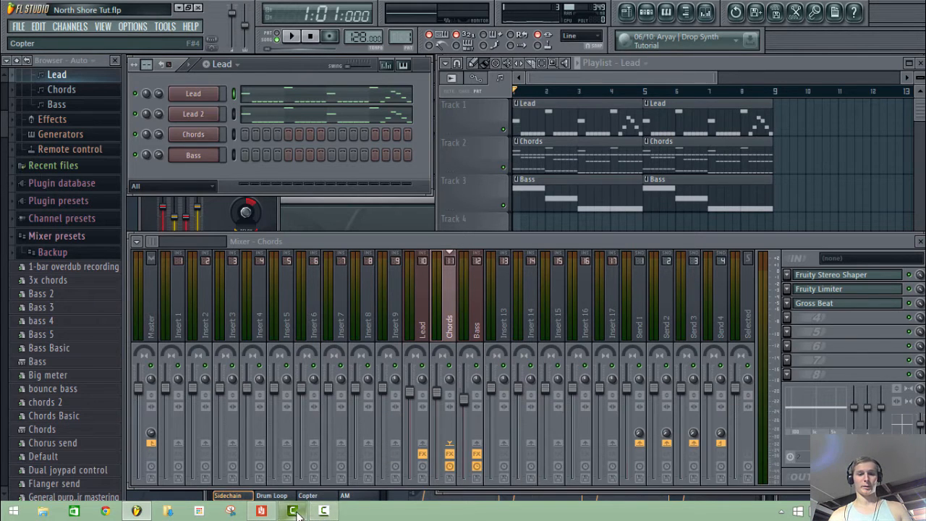
{"action": "left_click", "coordinate": [293, 511]}
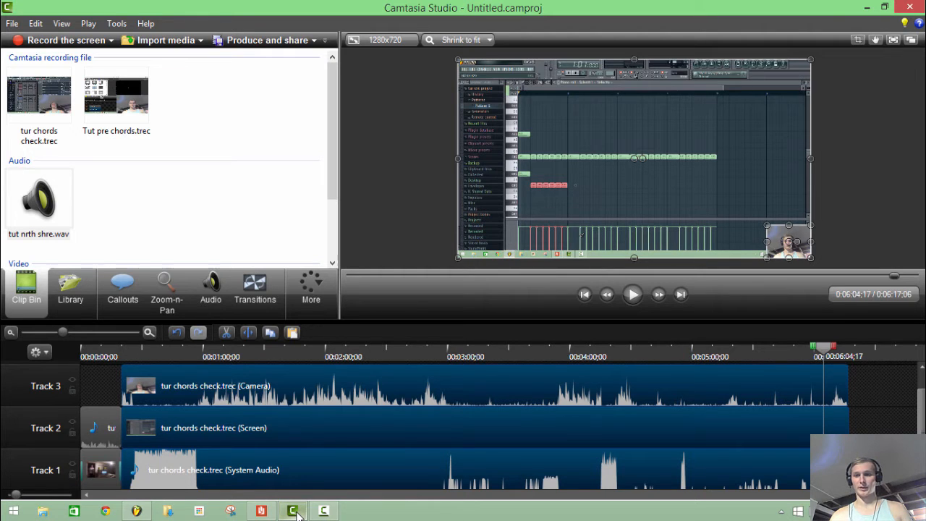
{"action": "left_click", "coordinate": [292, 511]}
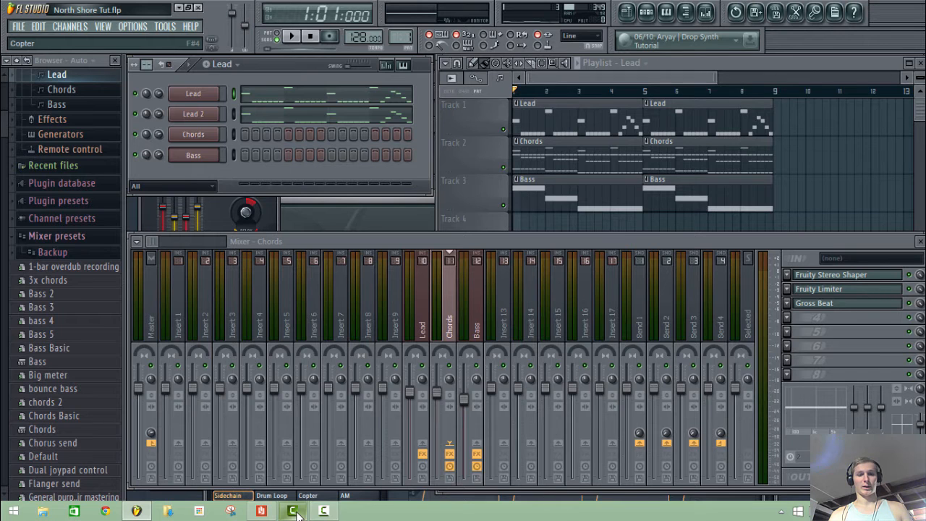
Step: Review the full sequence of Lead notes in the piano roll and play the Lead pattern on its own
{"action": "left_click", "coordinate": [17, 61]}
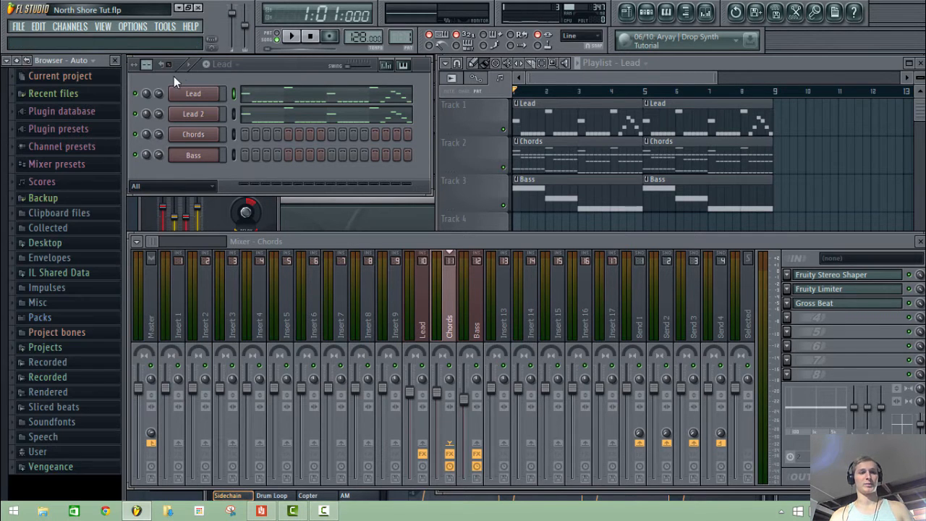
{"action": "left_click", "coordinate": [285, 96]}
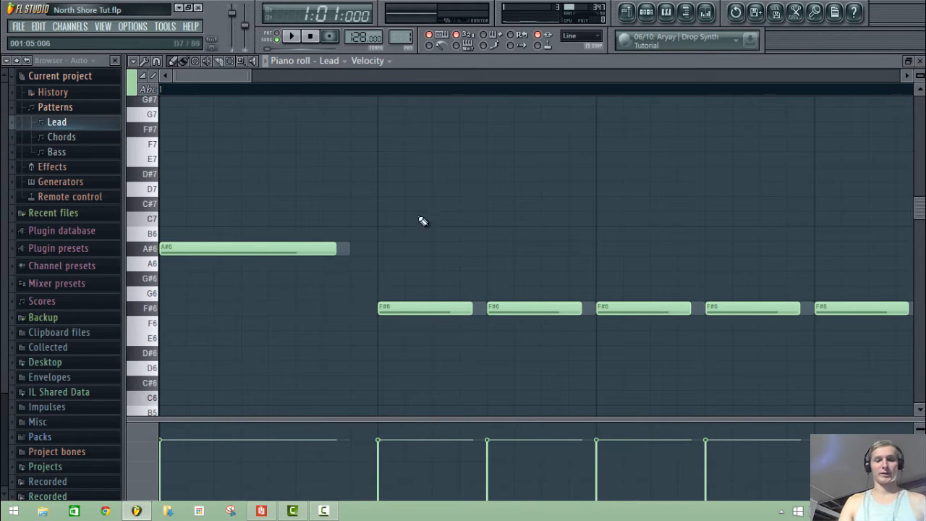
{"action": "scroll", "coordinate": [566, 275], "scroll_direction": "down", "scroll_amount": 4}
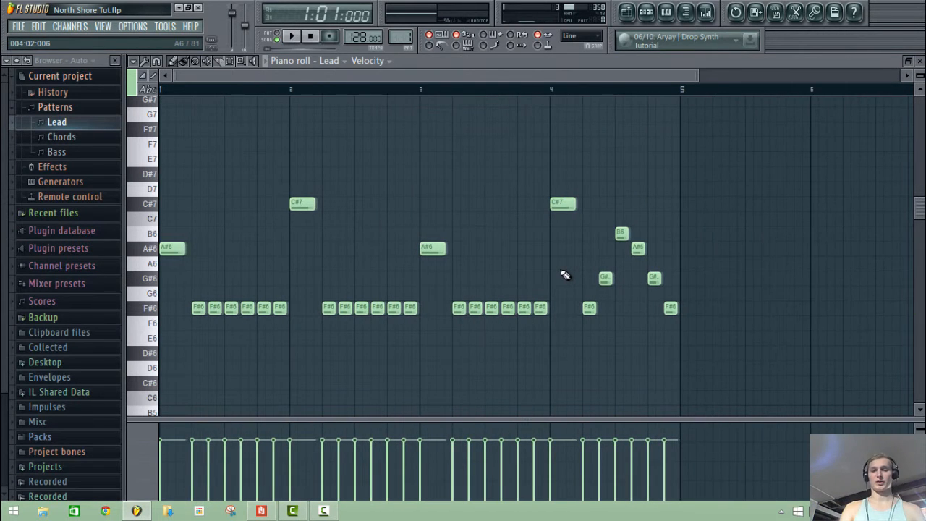
{"action": "key", "text": "F7"}
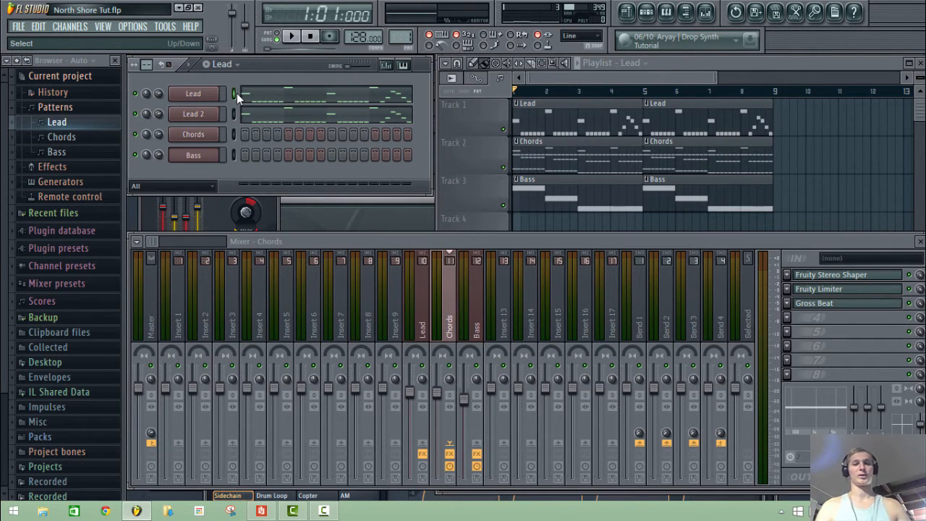
{"action": "left_click", "coordinate": [290, 36]}
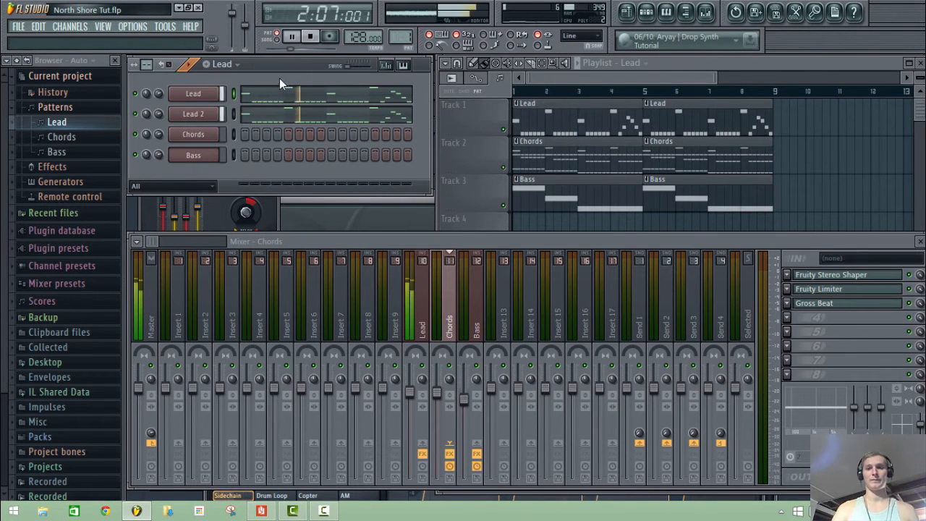
{"action": "key", "text": "space"}
Step: Switch to the Chords pattern and check its notes in the piano roll
{"action": "key", "text": "KP_Add"}
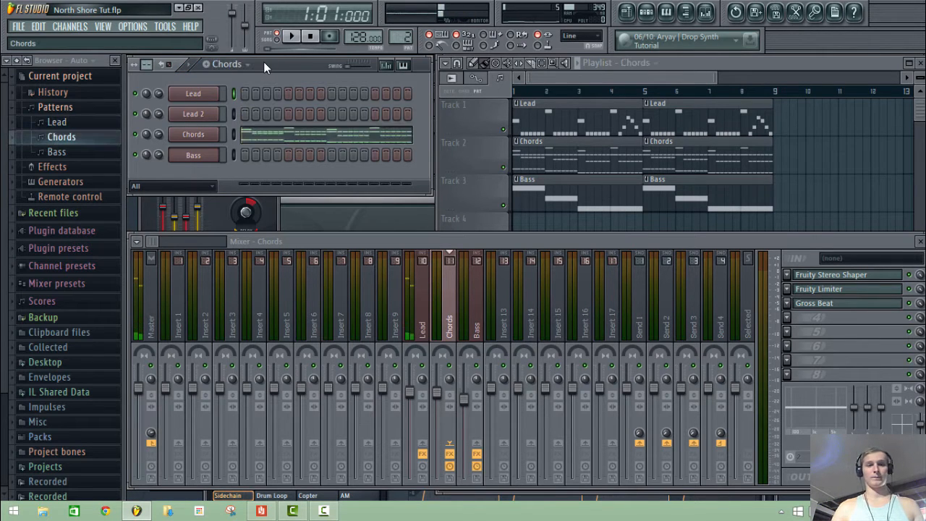
{"action": "left_click", "coordinate": [256, 154]}
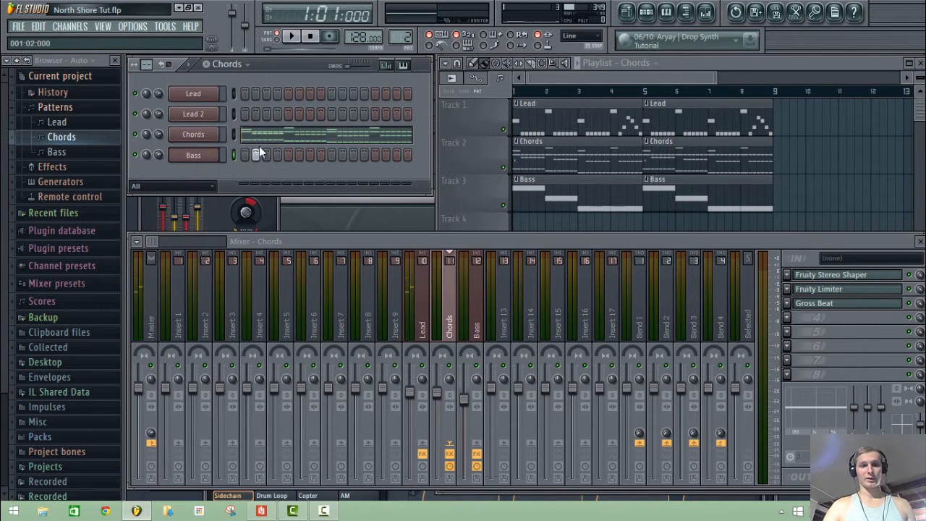
{"action": "left_click", "coordinate": [275, 134]}
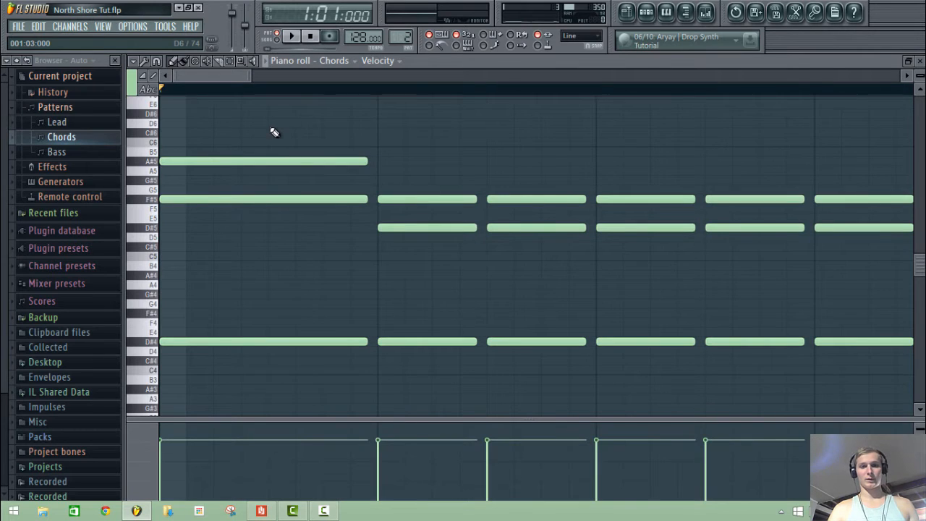
{"action": "key", "text": "Escape"}
Step: Lengthen all notes of the Lead pattern together in the piano roll, bringing the opening A#6 note to 000:03:012
{"action": "left_click", "coordinate": [245, 65]}
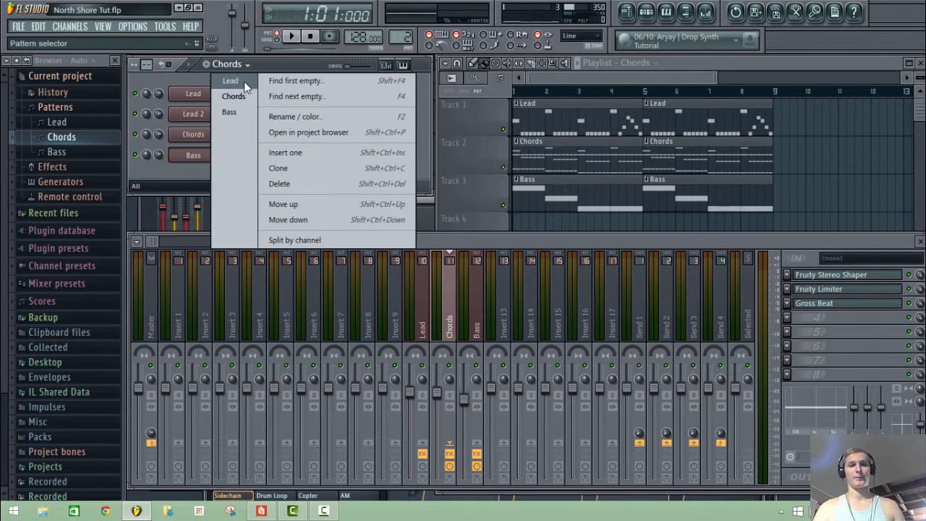
{"action": "left_click", "coordinate": [244, 81]}
{"action": "left_click", "coordinate": [275, 97]}
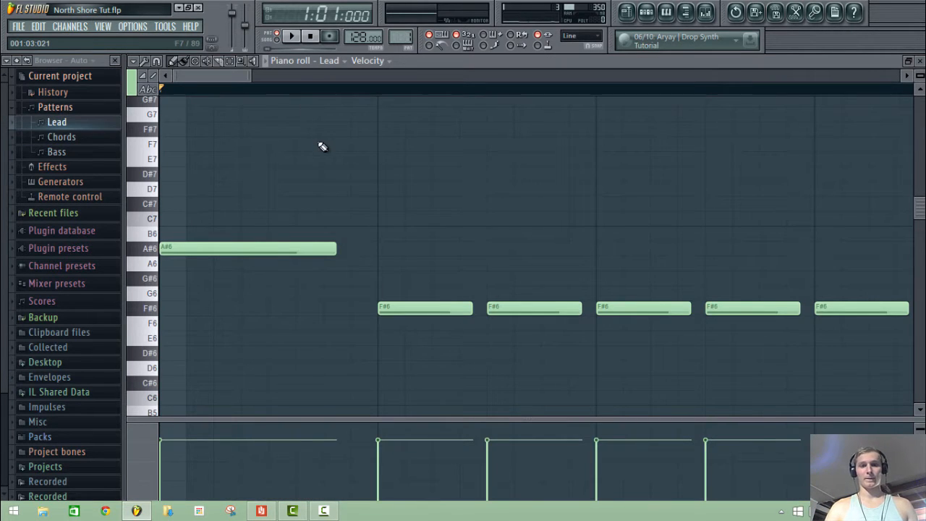
{"action": "key", "text": "ctrl+a"}
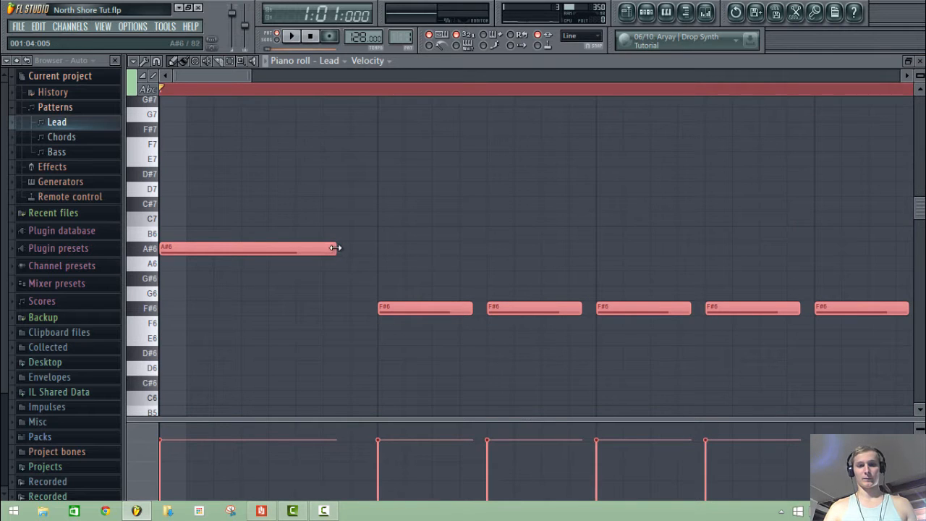
{"action": "left_click_drag", "start_coordinate": [345, 247], "coordinate": [348, 247]}
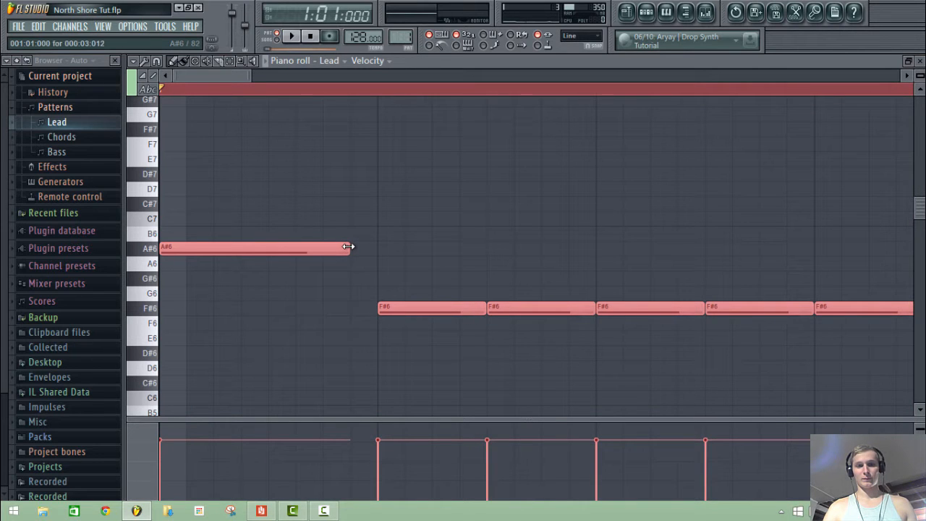
{"action": "key", "text": "Escape"}
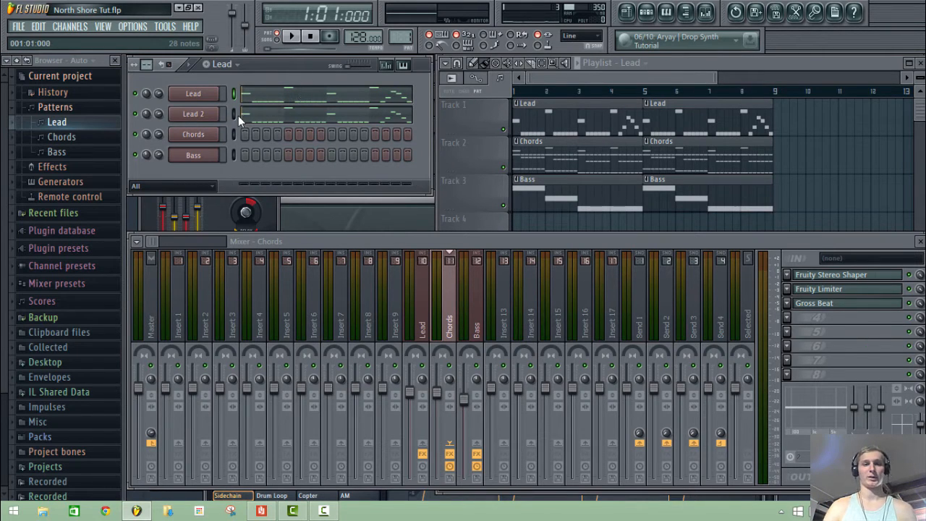
Step: Play the Lead pattern, trim all its notes very slightly together in the piano roll, and play it again
{"action": "key", "text": "space"}
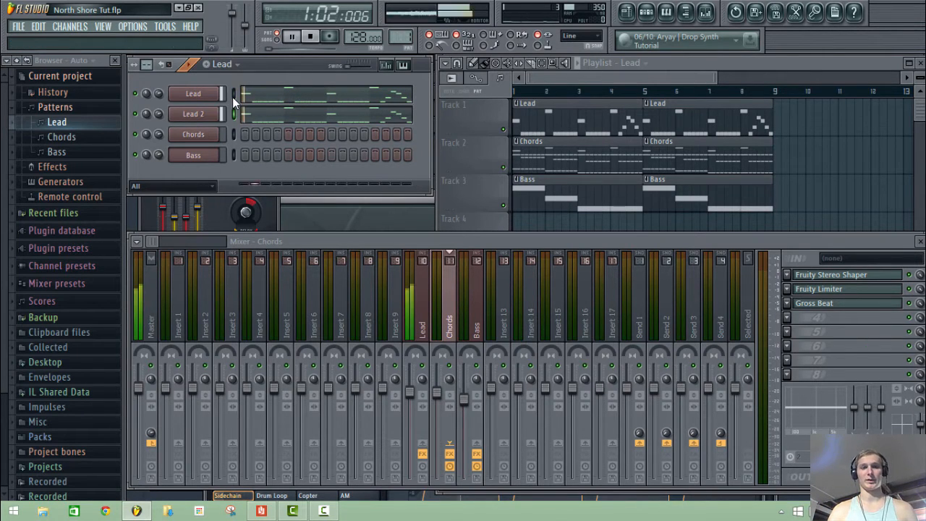
{"action": "left_click", "coordinate": [270, 97]}
{"action": "key", "text": "space"}
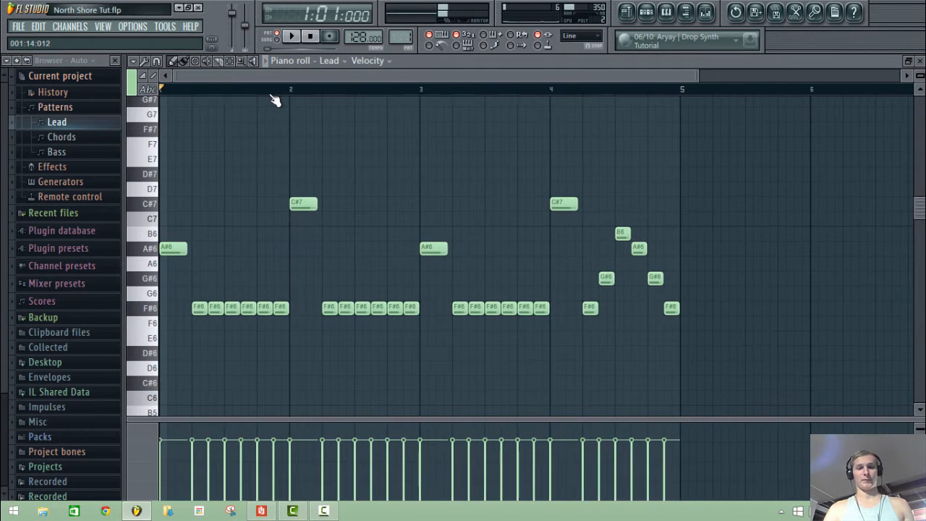
{"action": "key", "text": "ctrl+a"}
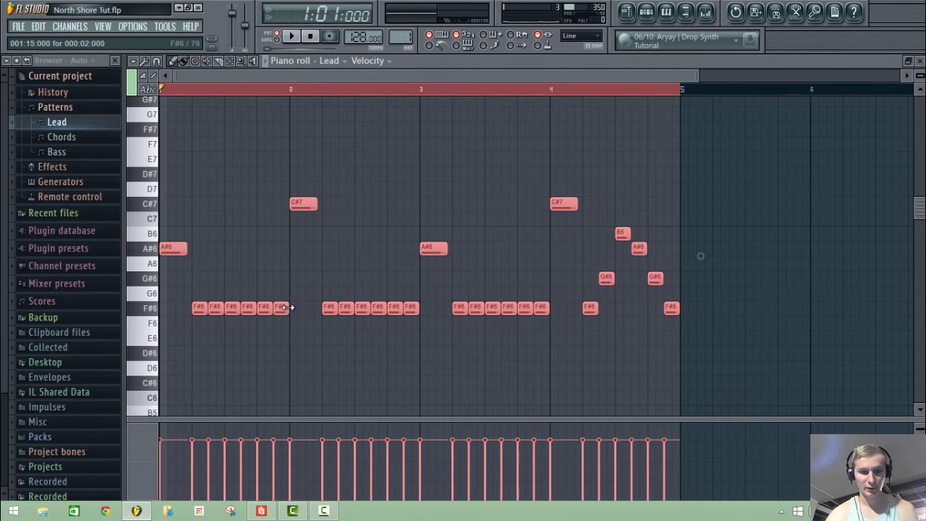
{"action": "left_click_drag", "start_coordinate": [287, 308], "coordinate": [288, 308]}
{"action": "key", "text": "space"}
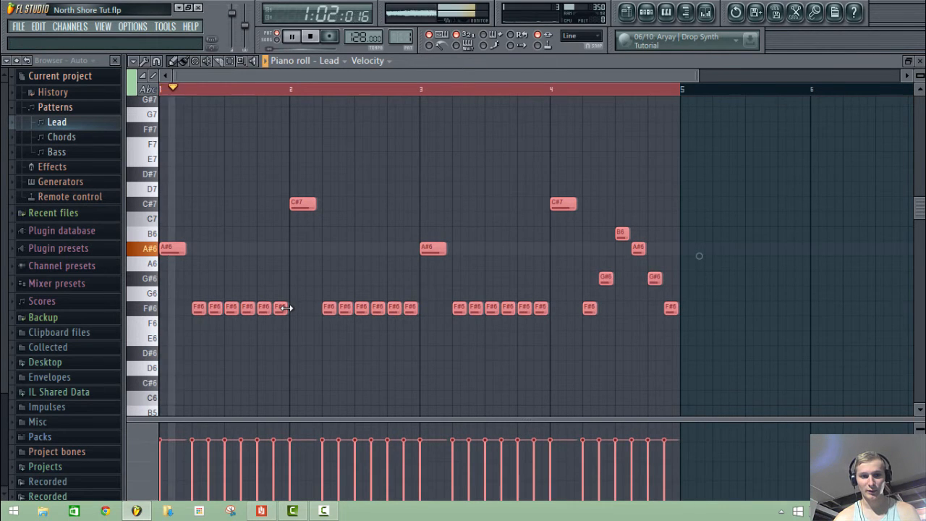
{"action": "key", "text": "F7"}
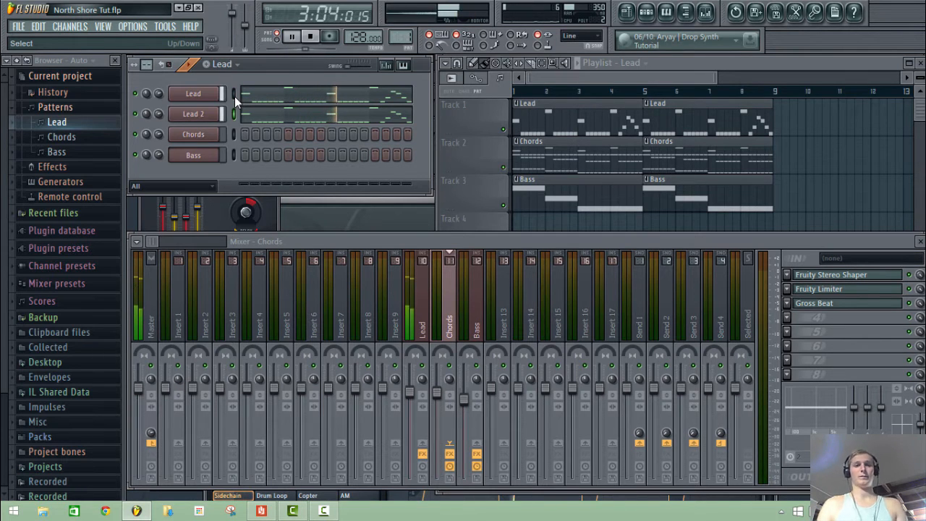
Step: Switch to the Chords pattern during playback and select all its notes in the piano roll to check their length
{"action": "key", "text": "KP_Add"}
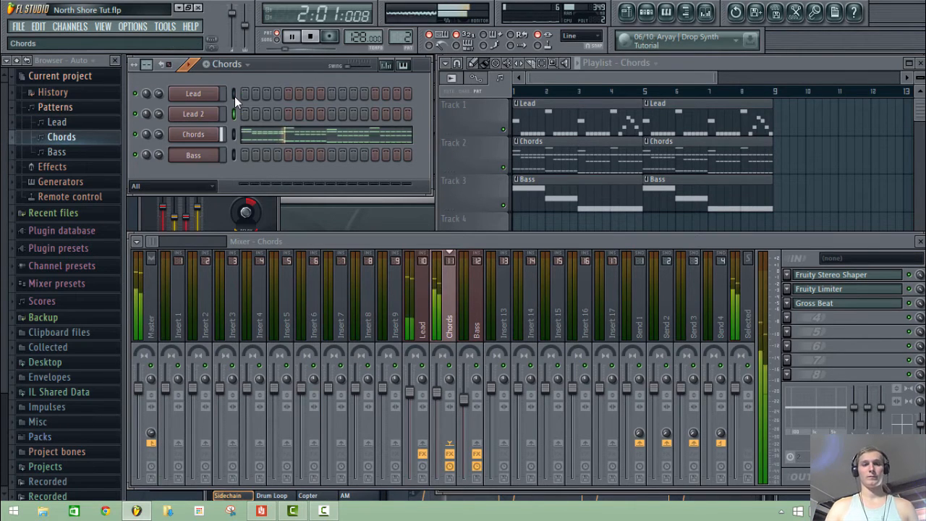
{"action": "left_click", "coordinate": [282, 133]}
{"action": "key", "text": "ctrl+a"}
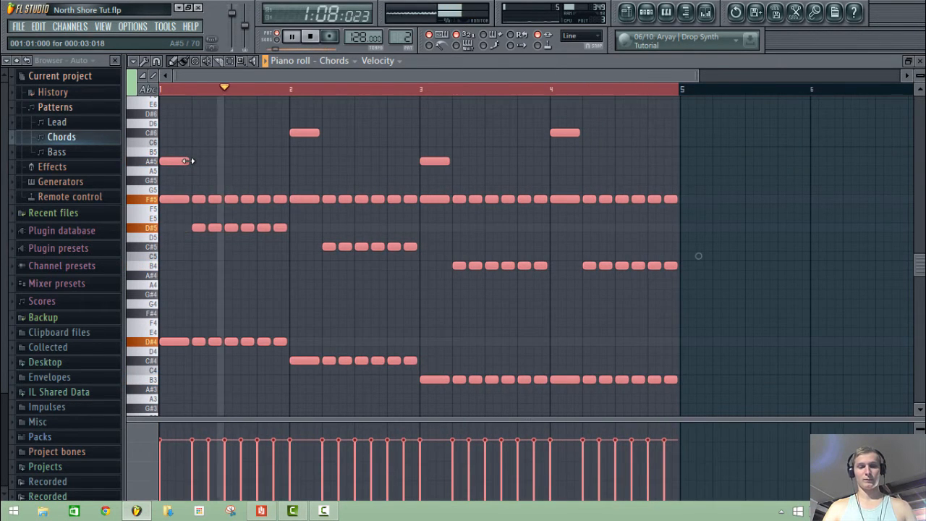
{"action": "key", "text": "Escape"}
Step: Play the full arrangement in song mode at a raised system volume while watching the Lead, Chords and Bass mixer levels
{"action": "left_click", "coordinate": [276, 40]}
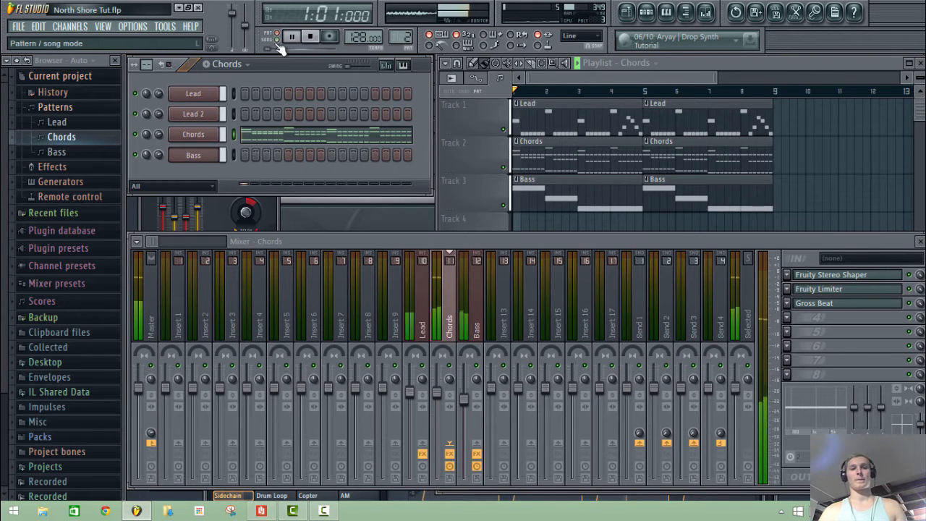
{"action": "left_click", "coordinate": [457, 245]}
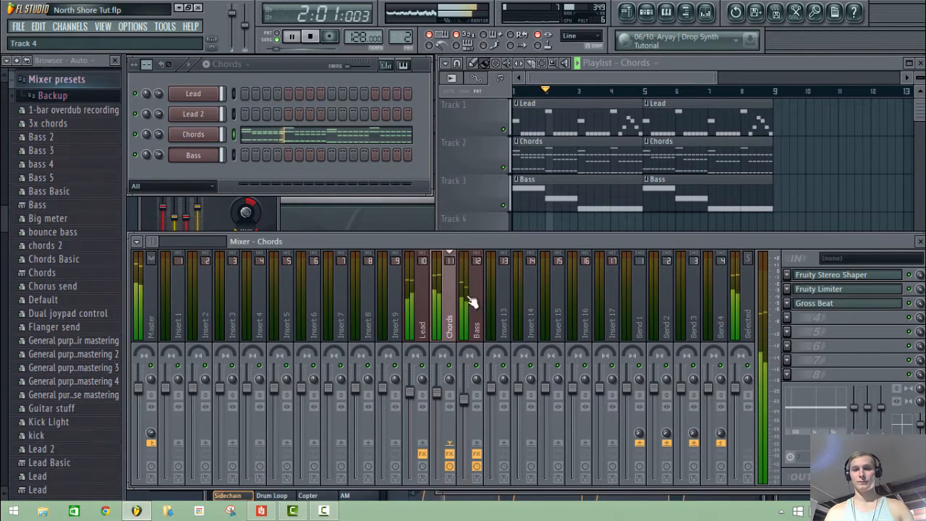
{"action": "key", "text": "XF86AudioRaiseVolume"}
{"action": "key", "text": "XF86AudioRaiseVolume"}
{"action": "key", "text": "XF86AudioRaiseVolume"}
{"action": "key", "text": "XF86AudioRaiseVolume"}
{"action": "key", "text": "XF86AudioRaiseVolume"}
{"action": "key", "text": "XF86AudioRaiseVolume"}
{"action": "key", "text": "XF86AudioRaiseVolume"}
{"action": "key", "text": "XF86AudioRaiseVolume"}
{"action": "key", "text": "XF86AudioRaiseVolume"}
{"action": "key", "text": "XF86AudioRaiseVolume"}
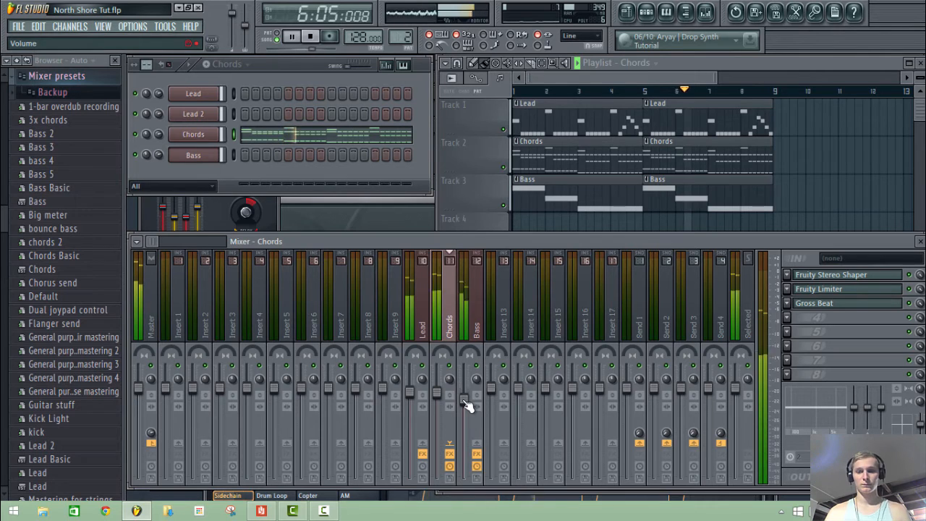
{"action": "key", "text": "space"}
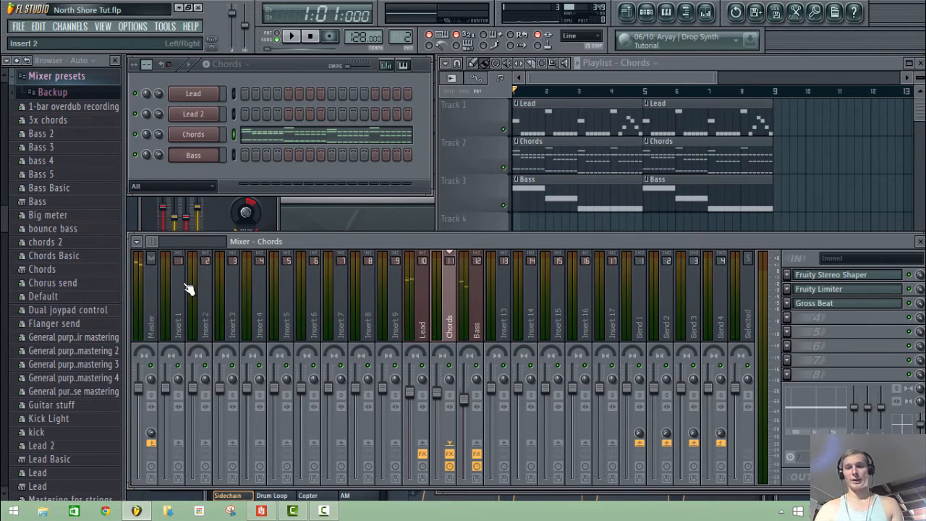
Step: Select the Master mixer track and briefly play the arrangement to check its output level
{"action": "left_click", "coordinate": [152, 306]}
{"action": "key", "text": "space"}
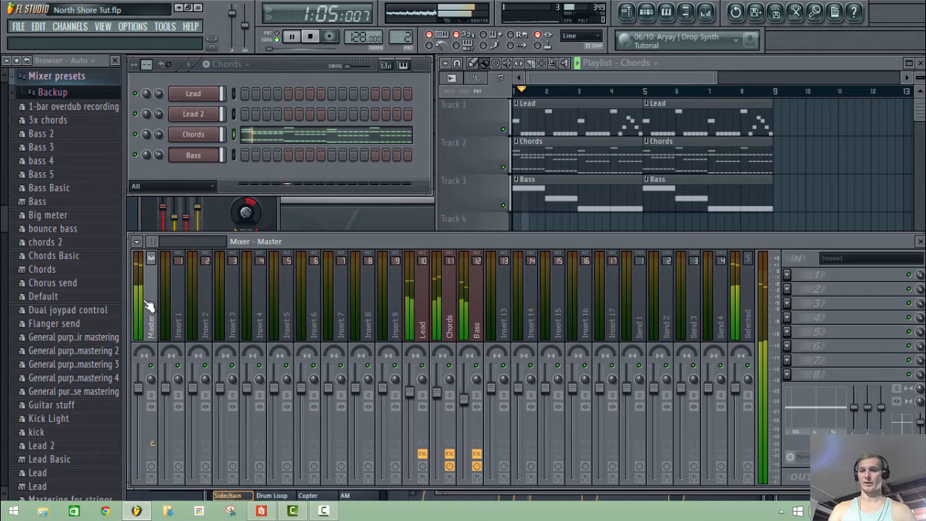
{"action": "key", "text": "space"}
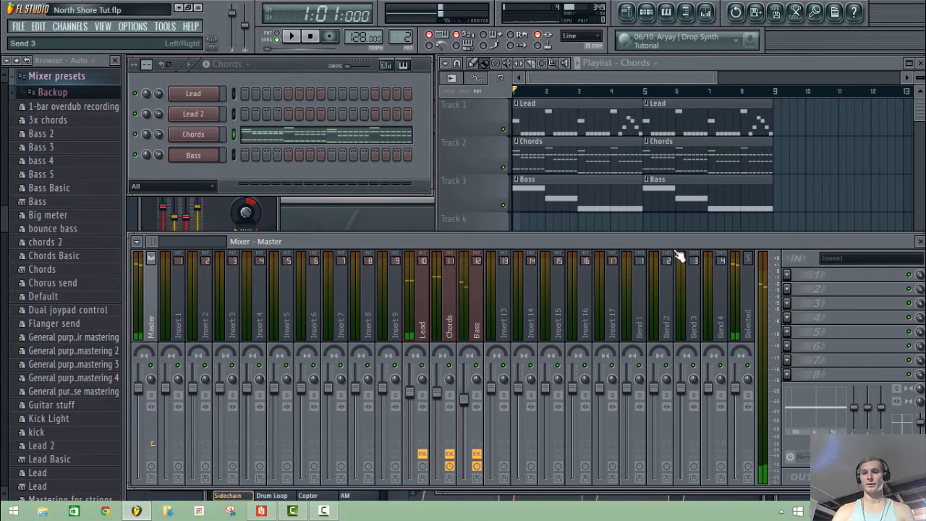
Step: Add the sample VEH3 Kicks 028 from the Vengeance sample folder's VEH3 Kicks as a new channel, then collapse the browser folders
{"action": "left_click", "coordinate": [21, 62]}
{"action": "left_click", "coordinate": [61, 467]}
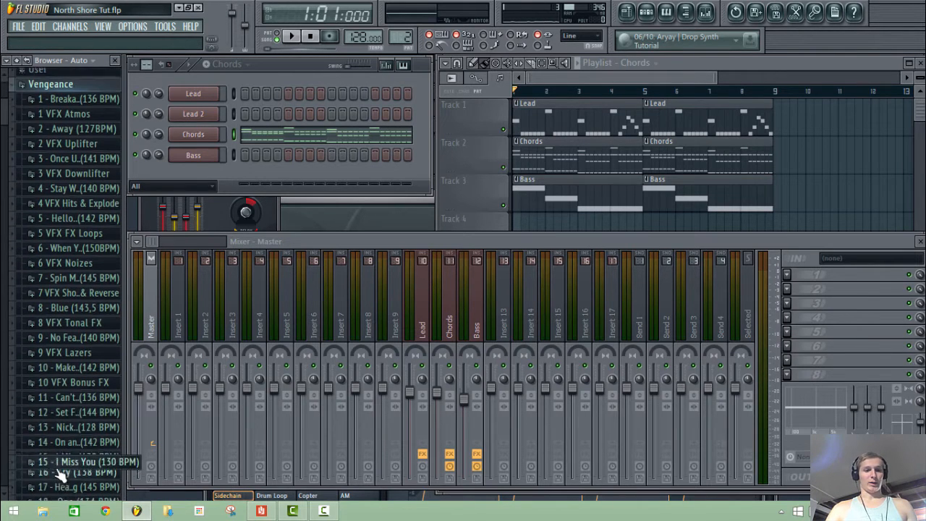
{"action": "scroll", "coordinate": [52, 365], "scroll_direction": "down", "scroll_amount": 5}
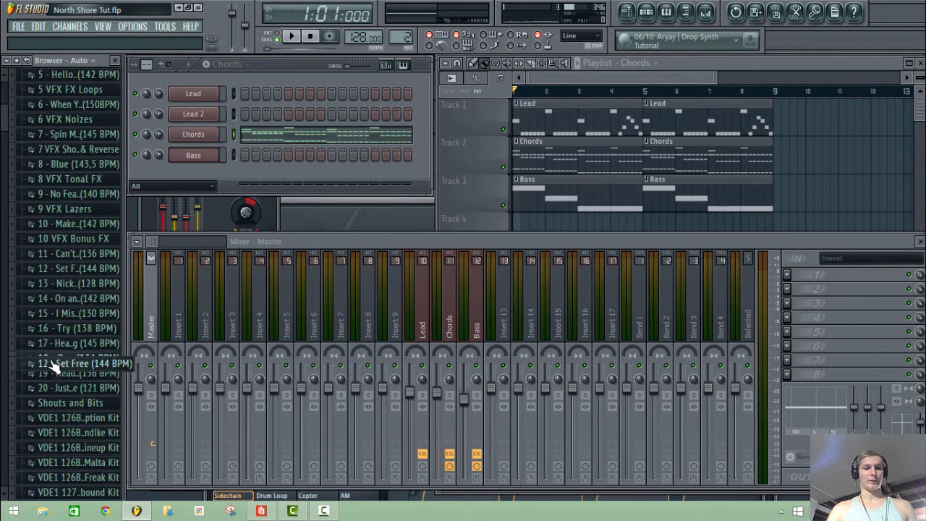
{"action": "scroll", "coordinate": [54, 367], "scroll_direction": "down", "scroll_amount": 12}
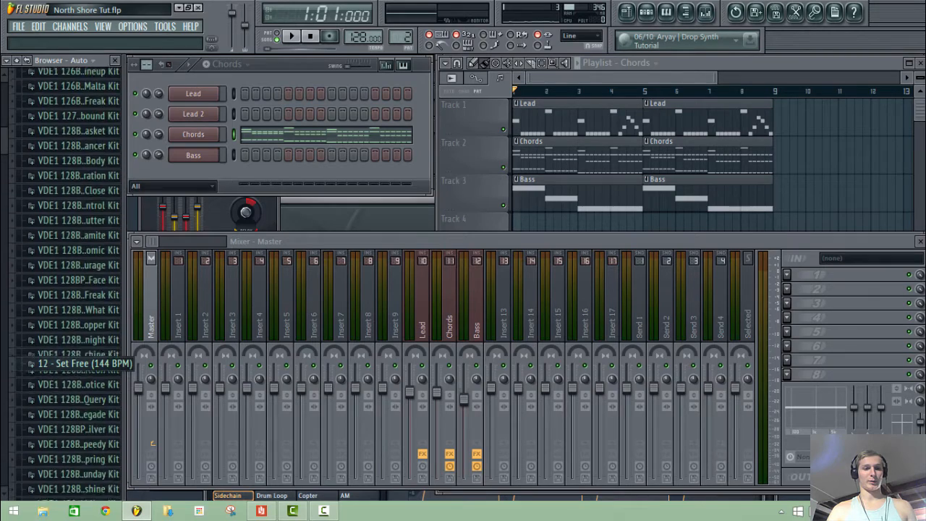
{"action": "scroll", "coordinate": [4, 344], "scroll_direction": "down", "scroll_amount": 15}
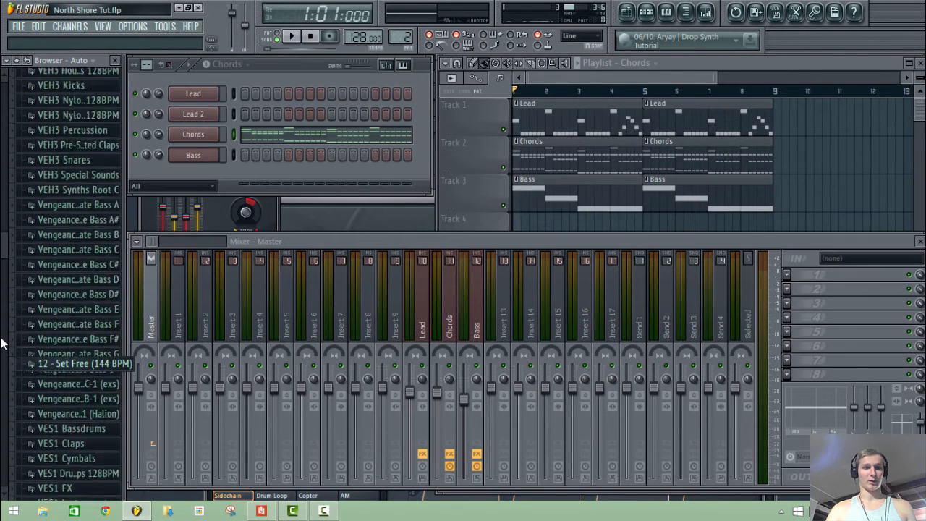
{"action": "scroll", "coordinate": [3, 344], "scroll_direction": "up", "scroll_amount": 2}
{"action": "left_click", "coordinate": [58, 173]}
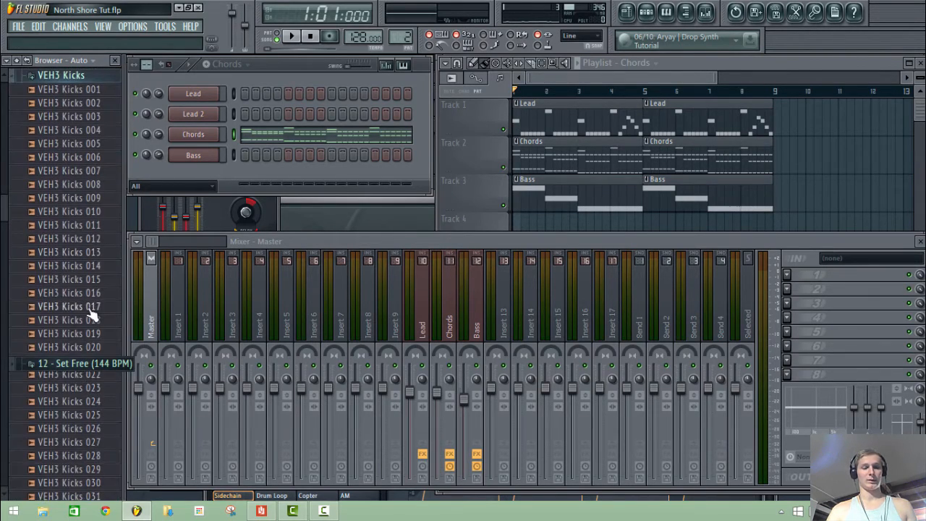
{"action": "left_click_drag", "start_coordinate": [85, 455], "coordinate": [199, 170]}
{"action": "left_click", "coordinate": [62, 76]}
{"action": "left_click", "coordinate": [16, 61]}
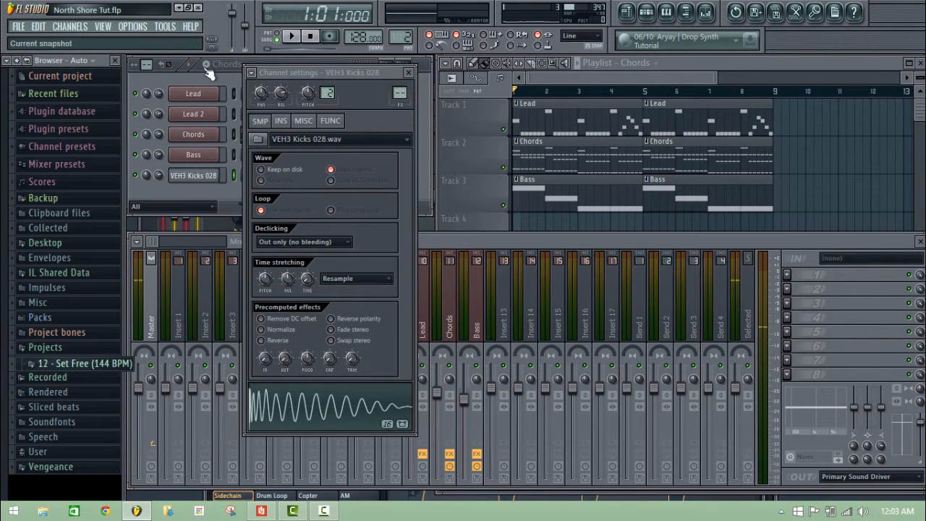
Step: Fill every fourth step of the VEH3 Kicks 028 channel in the Chords pattern
{"action": "left_click", "coordinate": [287, 61]}
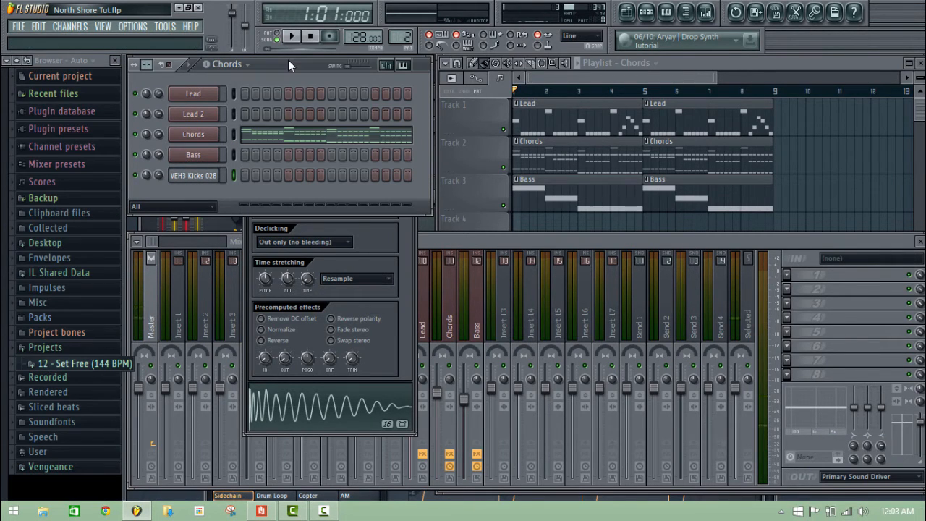
{"action": "right_click", "coordinate": [208, 180]}
{"action": "left_click", "coordinate": [275, 302]}
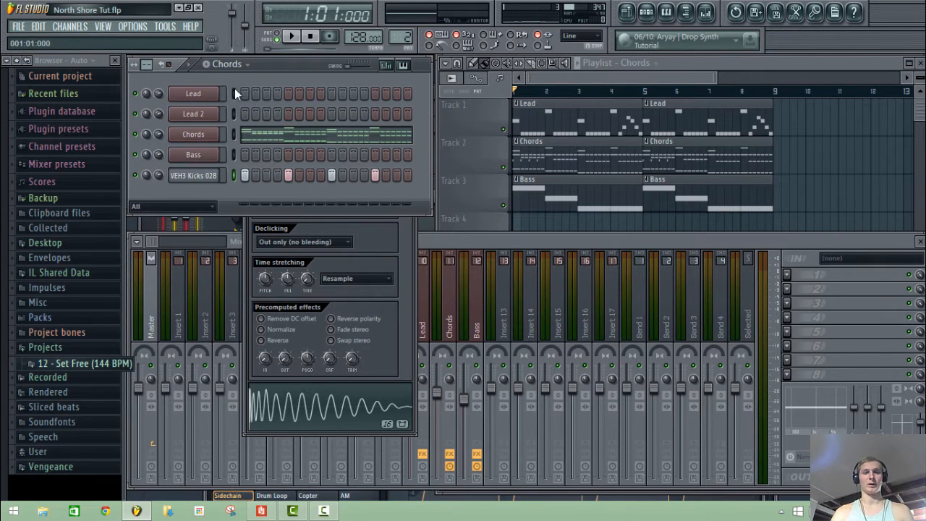
Step: Create a new empty pattern and name it Kick
{"action": "left_click", "coordinate": [237, 67]}
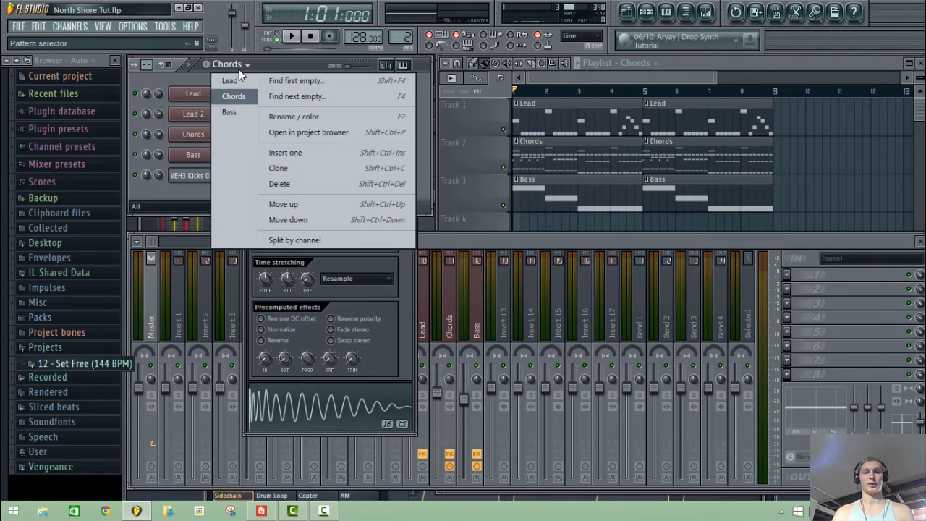
{"action": "left_click", "coordinate": [290, 81]}
{"action": "type", "text": "Kick"}
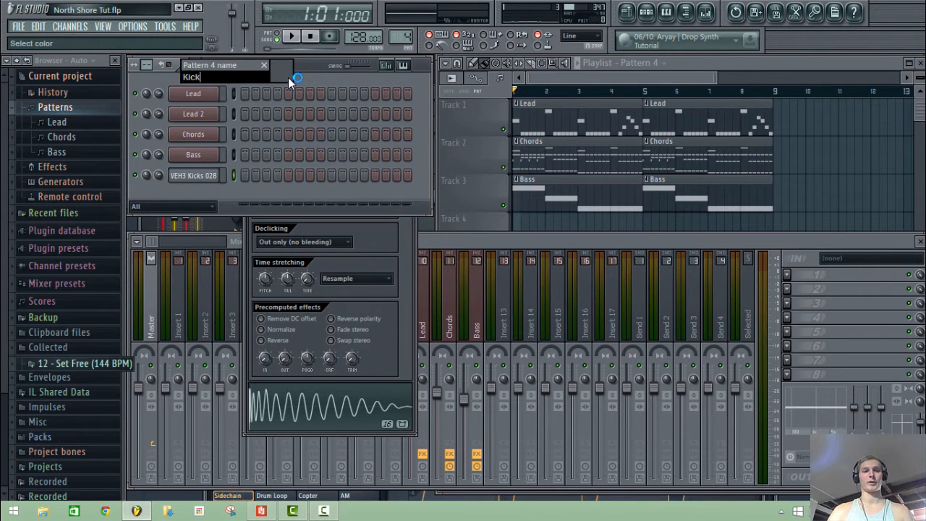
{"action": "key", "text": "Return"}
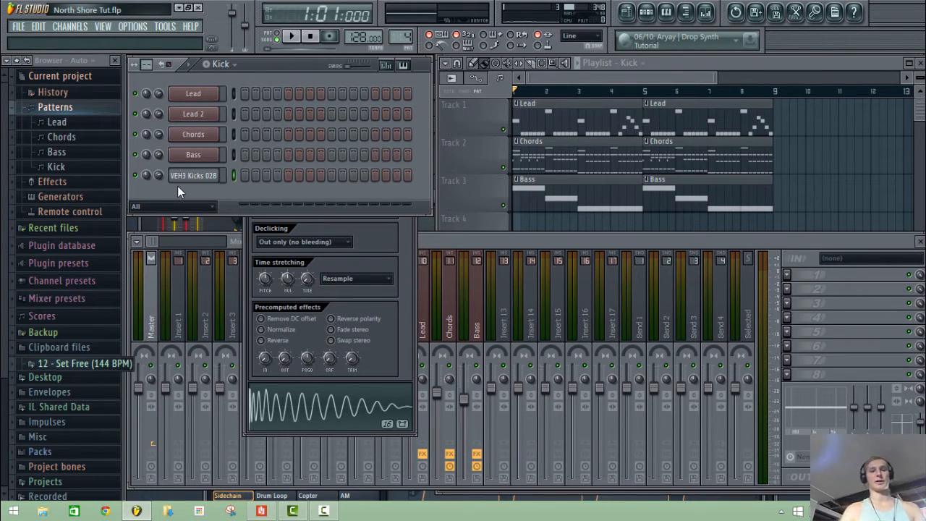
Step: View the browser's extra search folders in the file settings and the directory chooser for adding samples, then close both
{"action": "left_click", "coordinate": [137, 27]}
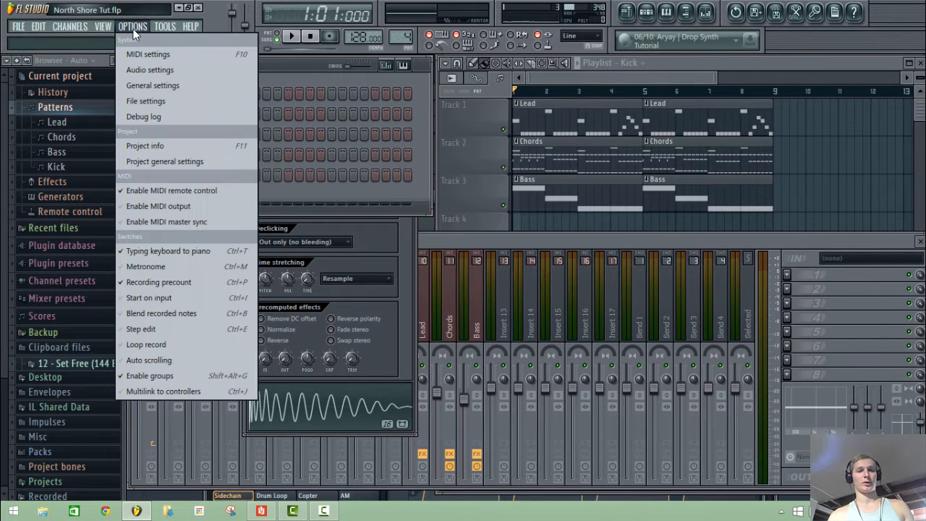
{"action": "left_click", "coordinate": [145, 100]}
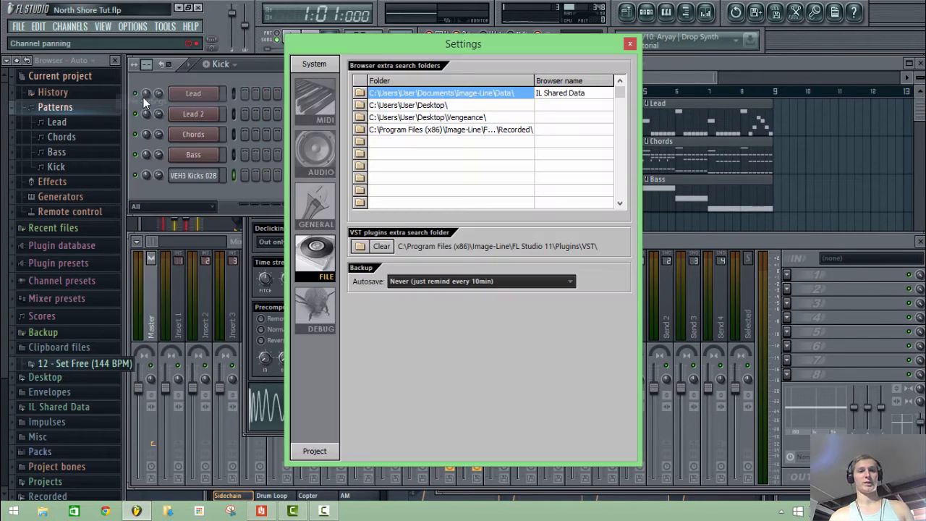
{"action": "left_click", "coordinate": [360, 142]}
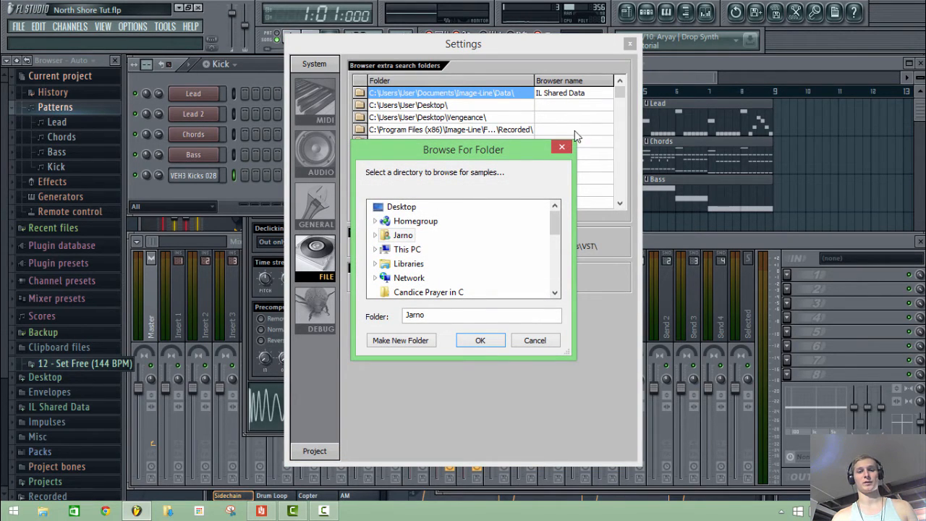
{"action": "left_click", "coordinate": [562, 149]}
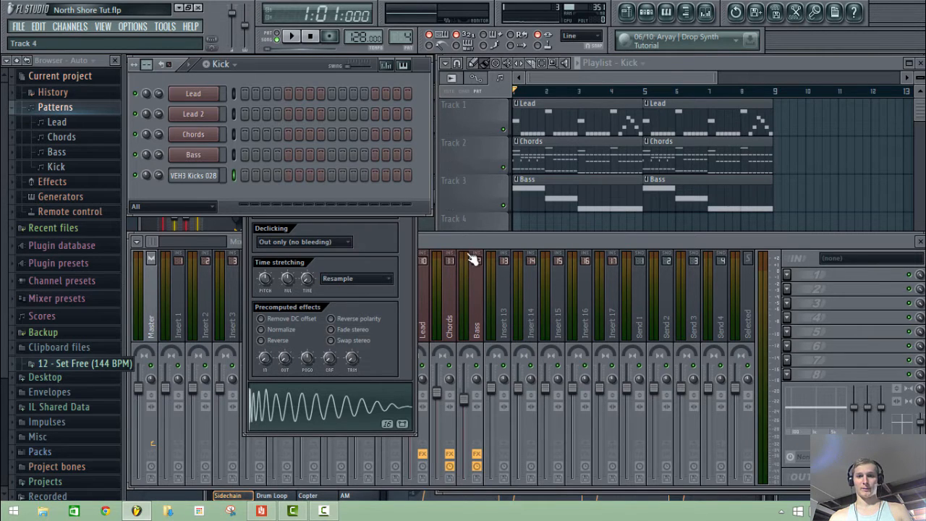
Step: Place the VEH3 Kicks 028 hits on every fourth step of the Kick pattern instead of the Chords pattern
{"action": "left_click", "coordinate": [230, 64]}
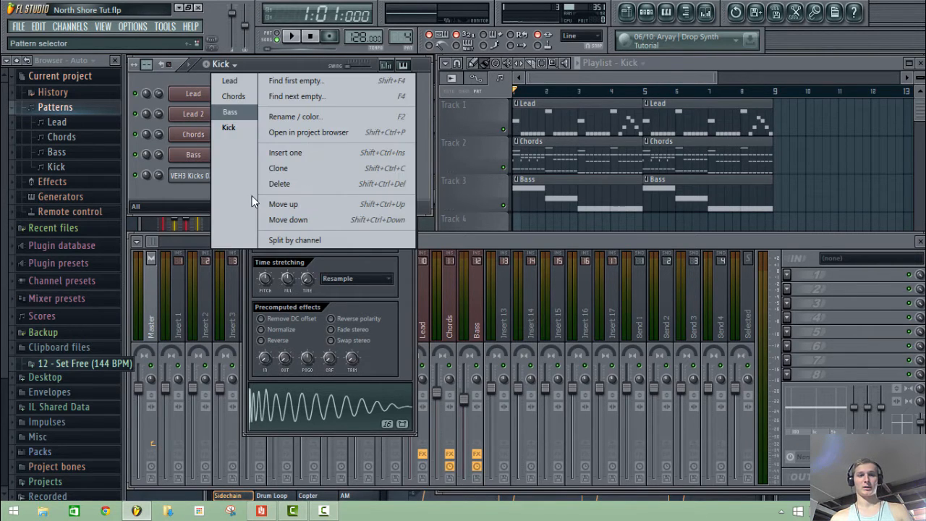
{"action": "left_click", "coordinate": [236, 112]}
{"action": "key", "text": "KP_Subtract"}
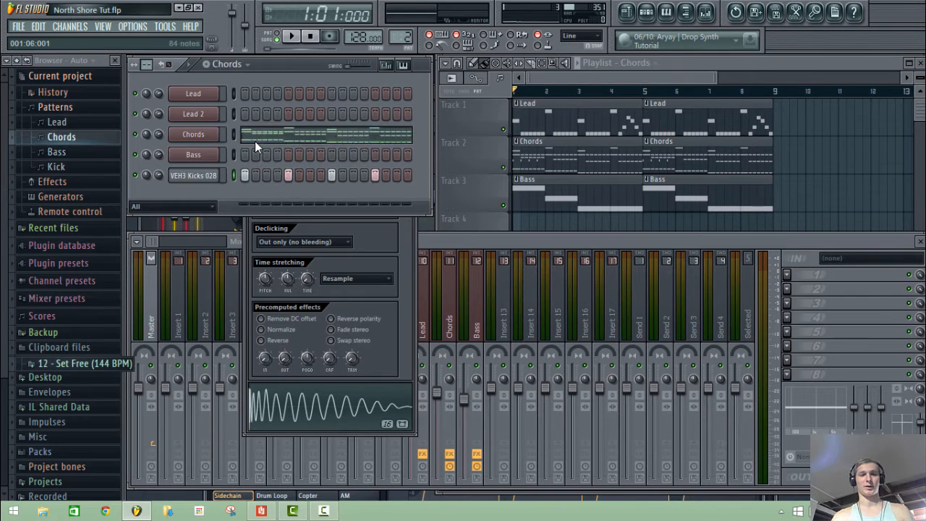
{"action": "key", "text": "KP_Add"}
{"action": "key", "text": "KP_Add"}
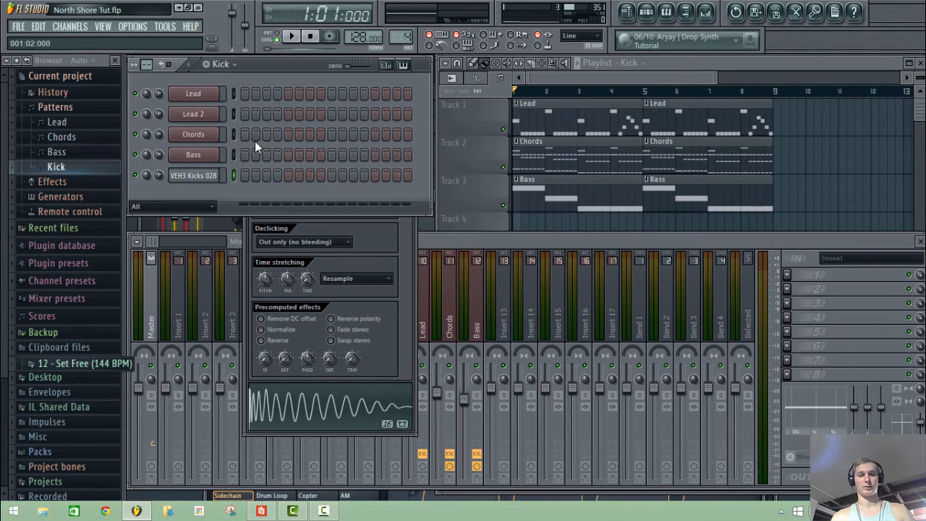
Step: Route the VEH3 Kicks 028 channel to mixer insert 1 and collapse the browser folders
{"action": "left_click", "coordinate": [477, 243]}
{"action": "left_click", "coordinate": [182, 306]}
{"action": "key", "text": "ctrl+l"}
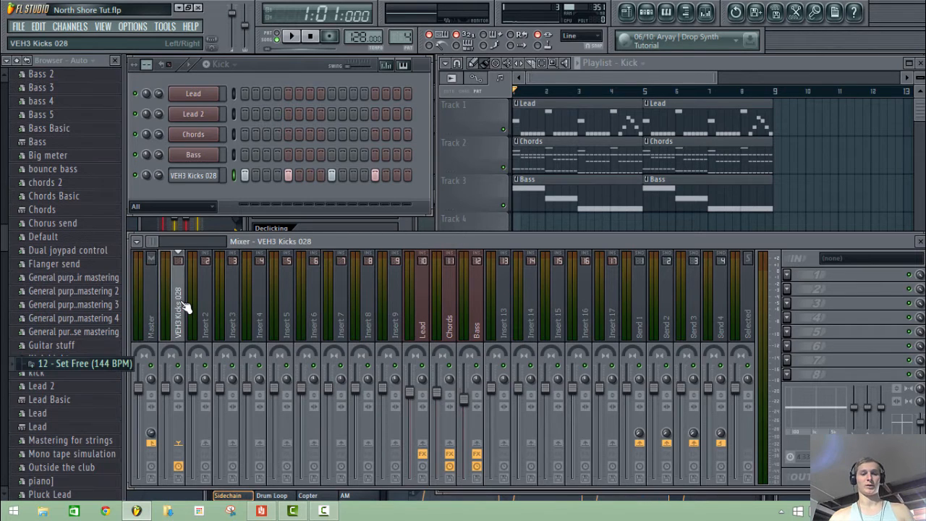
{"action": "left_click", "coordinate": [12, 61]}
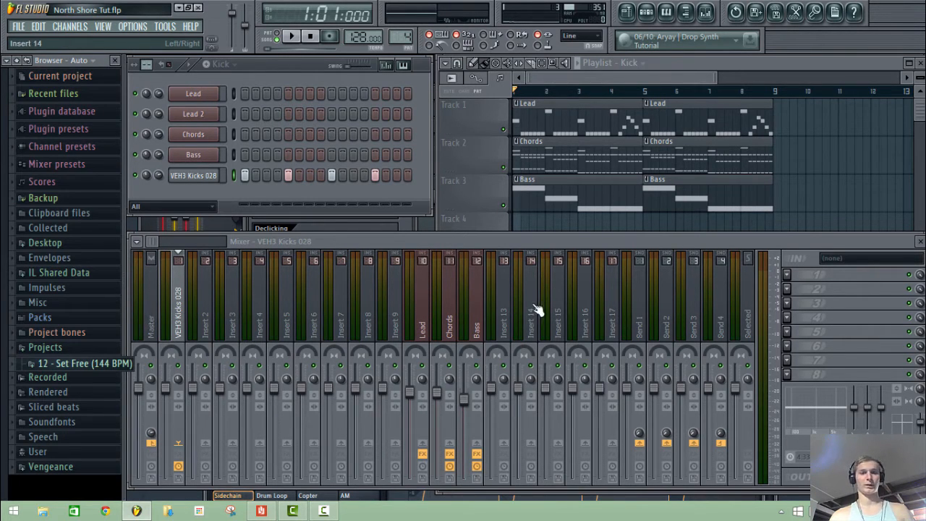
Step: Load Fruity Parametric EQ 2, Fruity Stereo Shaper, Fruity Compressor and Fruity Limiter into the kick track's first four effect slots
{"action": "left_click", "coordinate": [790, 275]}
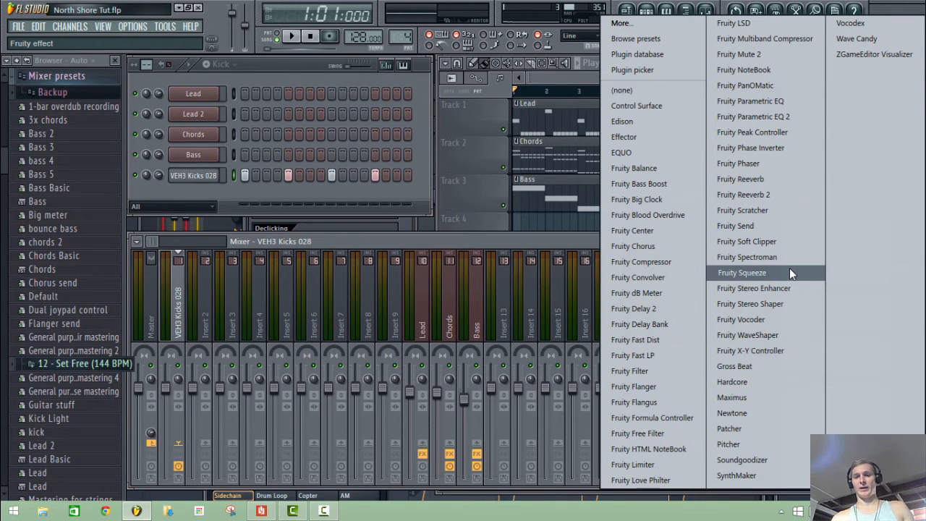
{"action": "left_click", "coordinate": [778, 116]}
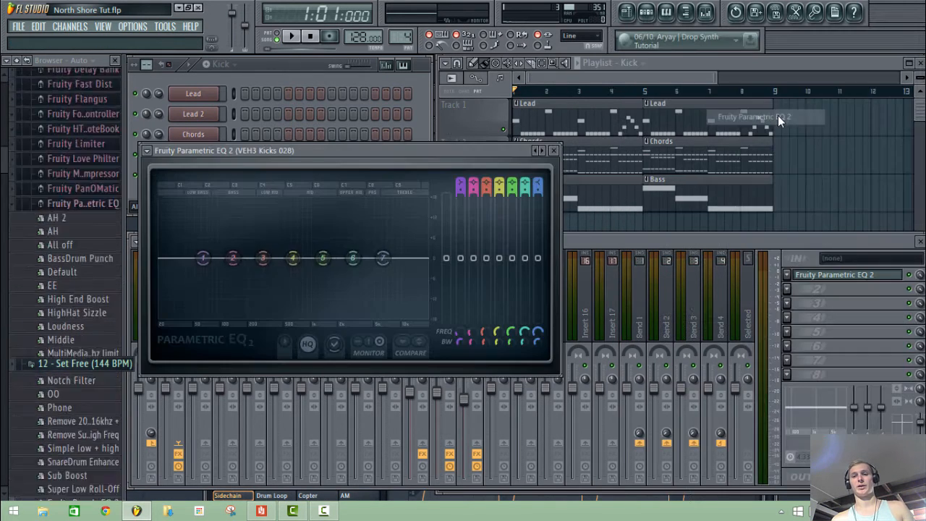
{"action": "left_click", "coordinate": [788, 290]}
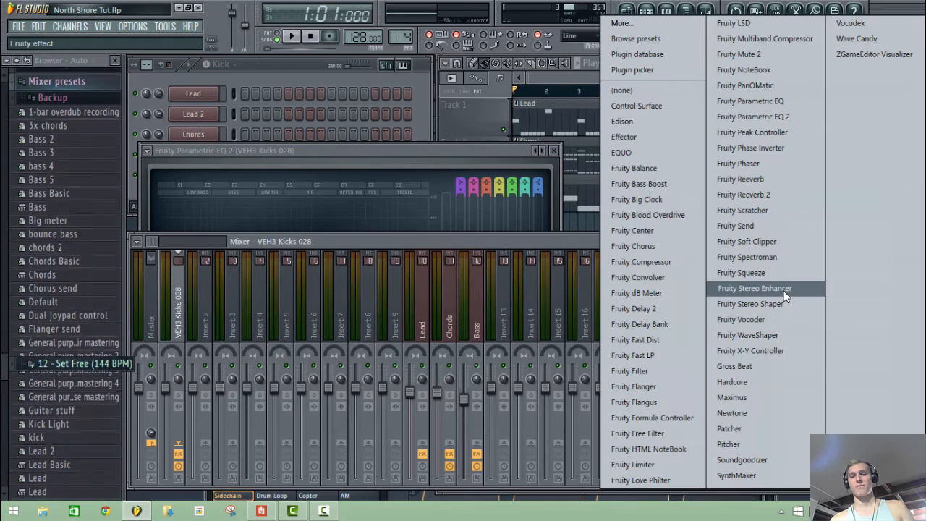
{"action": "left_click", "coordinate": [784, 303]}
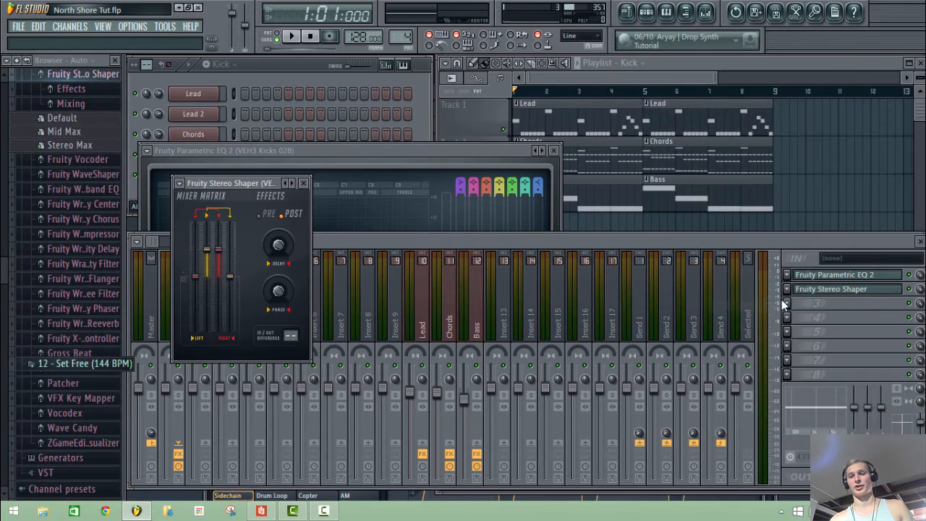
{"action": "left_click", "coordinate": [786, 304]}
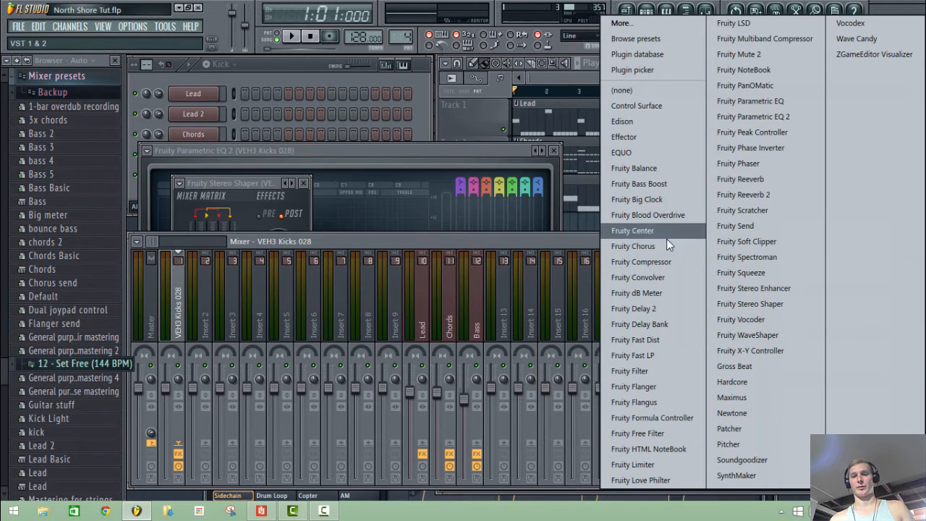
{"action": "left_click", "coordinate": [642, 262]}
{"action": "left_click", "coordinate": [786, 318]}
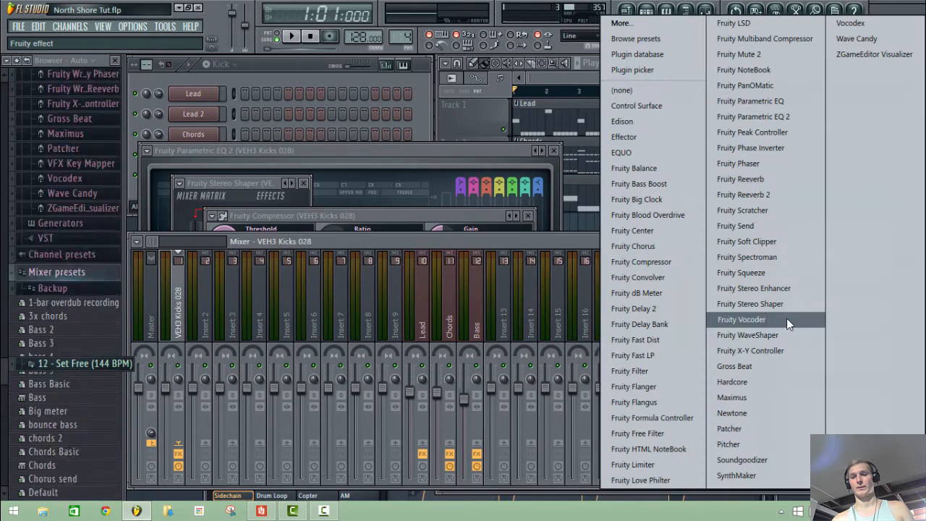
{"action": "left_click", "coordinate": [650, 464]}
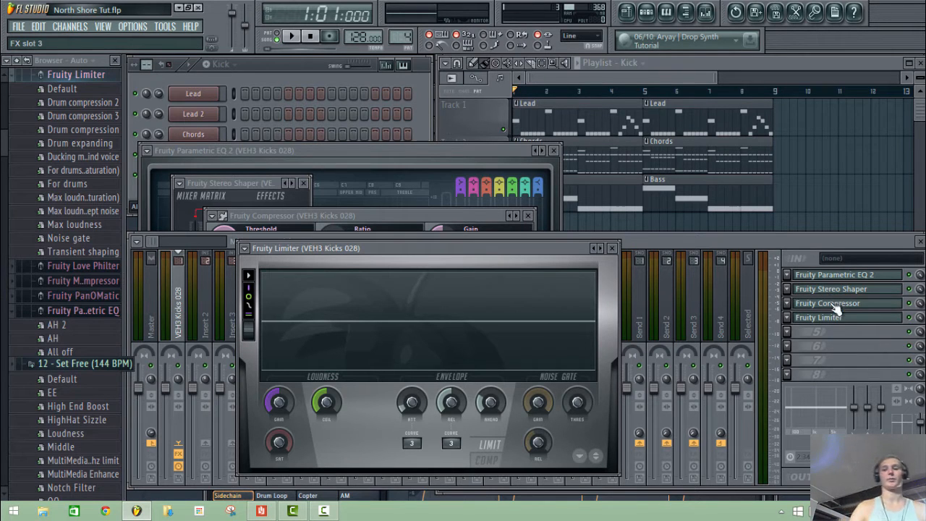
Step: Boost the kick's low end in Fruity Parametric EQ 2 by raising bands 1, 2 and 3 and shifting them to lower frequencies
{"action": "left_click", "coordinate": [821, 276]}
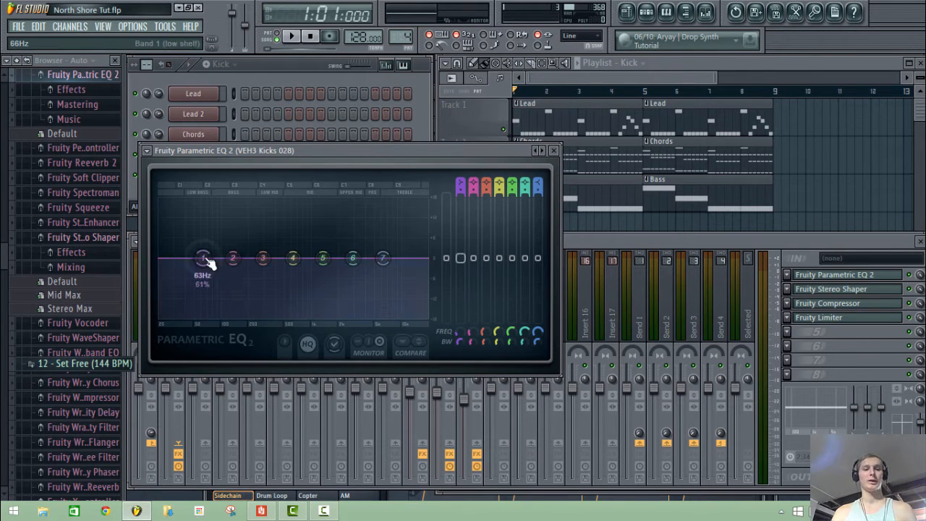
{"action": "left_click_drag", "start_coordinate": [205, 261], "coordinate": [178, 231]}
{"action": "left_click_drag", "start_coordinate": [232, 258], "coordinate": [207, 243]}
{"action": "left_click_drag", "start_coordinate": [263, 258], "coordinate": [249, 250]}
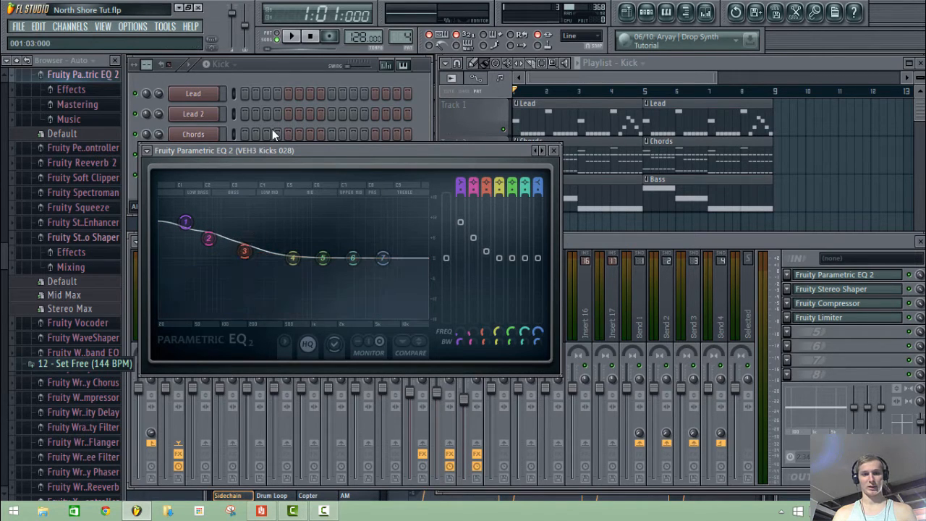
Step: Switch playback from song to pattern mode and play the Kick pattern with its equalizer in view
{"action": "left_click", "coordinate": [276, 68]}
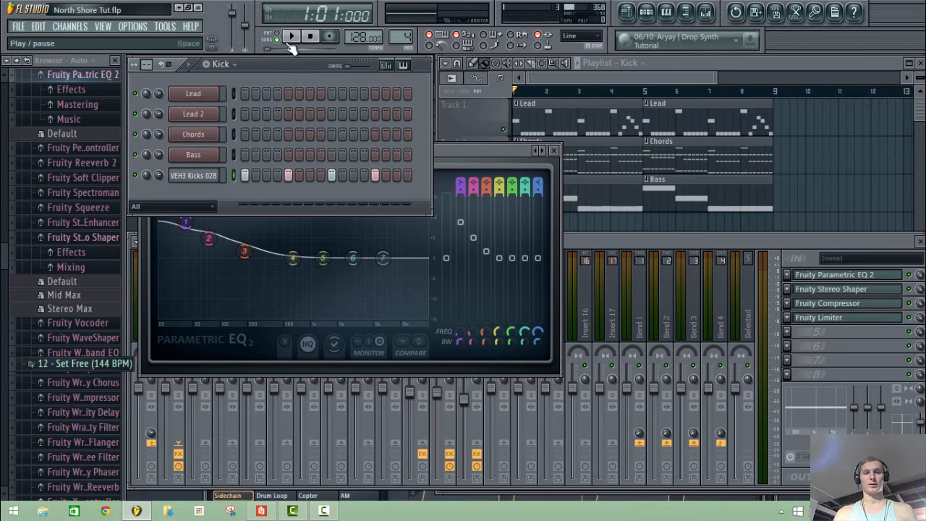
{"action": "left_click", "coordinate": [293, 36]}
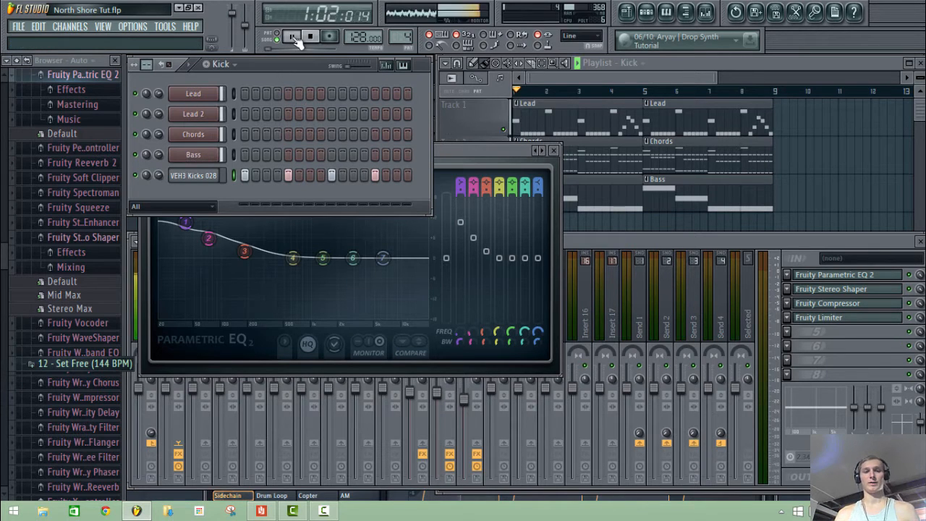
{"action": "left_click", "coordinate": [292, 37]}
{"action": "left_click", "coordinate": [293, 37]}
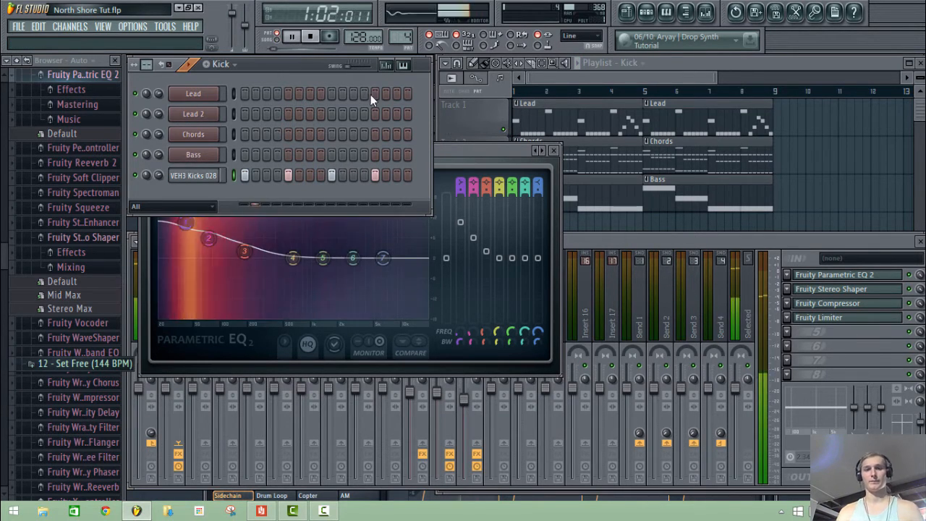
{"action": "left_click", "coordinate": [460, 152]}
Step: Adjust the quick fade-out of the VEH3 Kicks 028 sample in its channel settings
{"action": "left_click", "coordinate": [298, 72]}
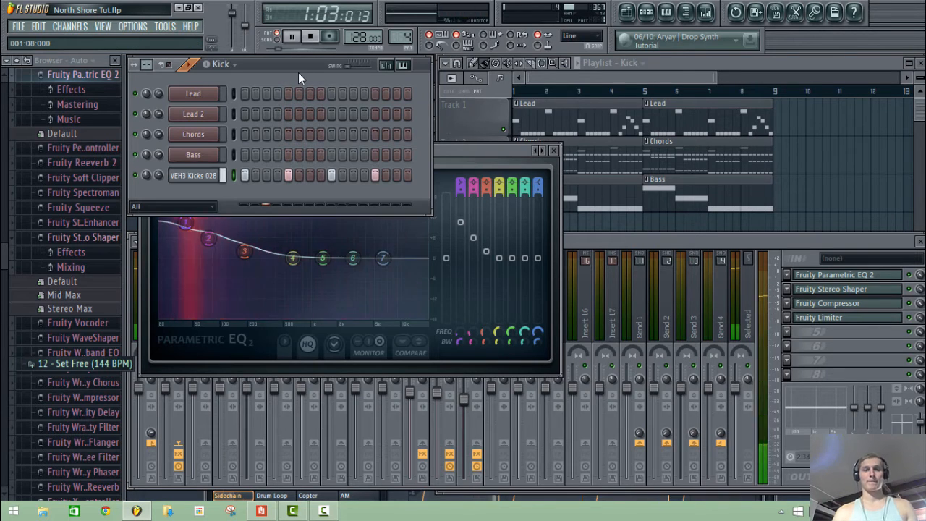
{"action": "left_click", "coordinate": [194, 175]}
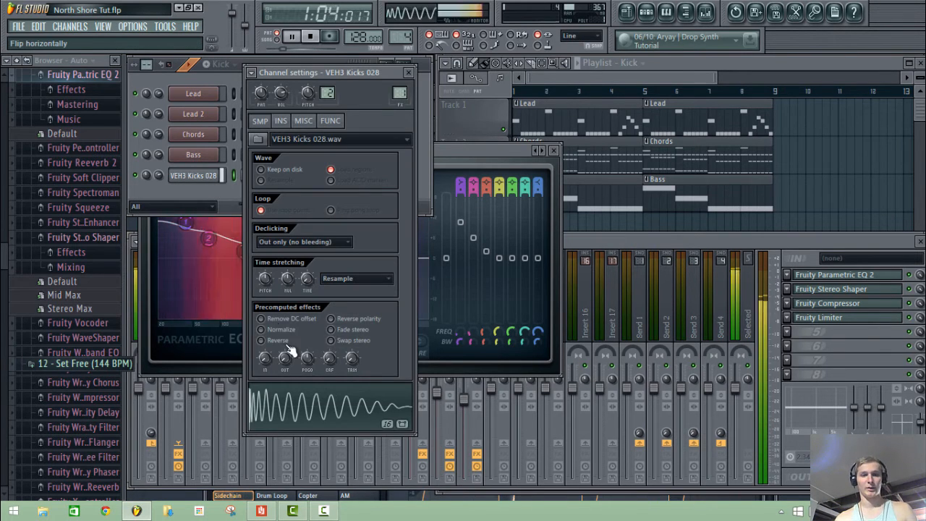
{"action": "left_click", "coordinate": [189, 177]}
{"action": "left_click", "coordinate": [188, 179]}
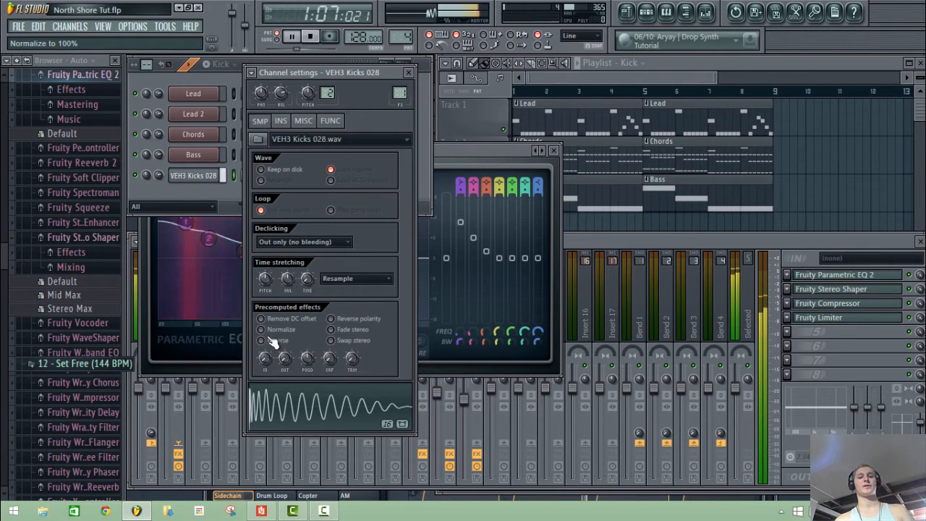
{"action": "left_click_drag", "start_coordinate": [286, 361], "coordinate": [286, 343]}
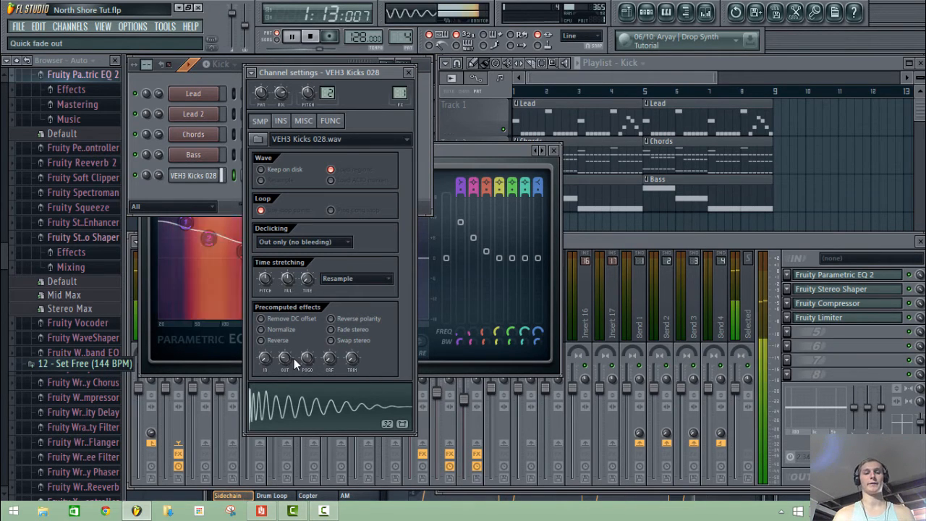
{"action": "mouse_move", "coordinate": [283, 358]}
{"action": "left_mouse_down"}
{"action": "mouse_move", "coordinate": [283, 371]}
{"action": "mouse_move", "coordinate": [285, 344]}
{"action": "left_mouse_up"}
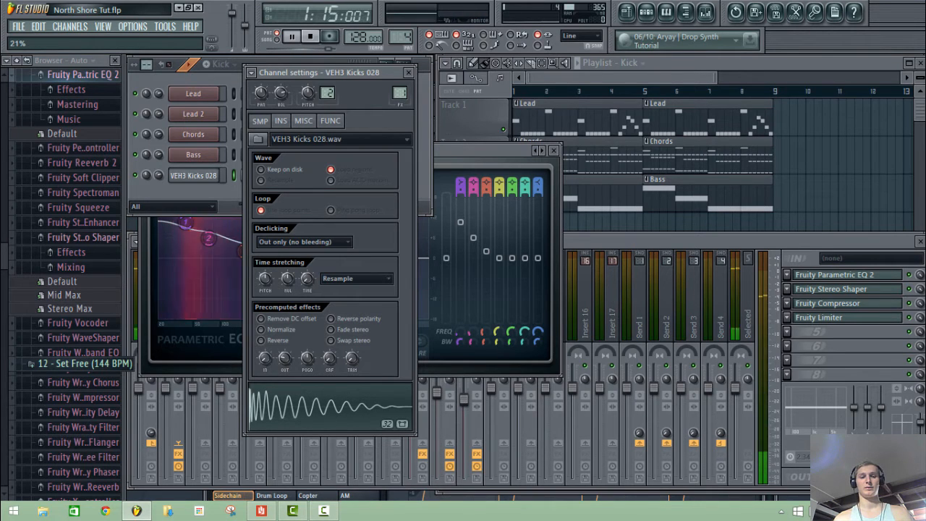
Step: Load a preset into the kick track's Fruity Stereo Shaper that changes its mixer matrix levels
{"action": "left_click", "coordinate": [589, 239]}
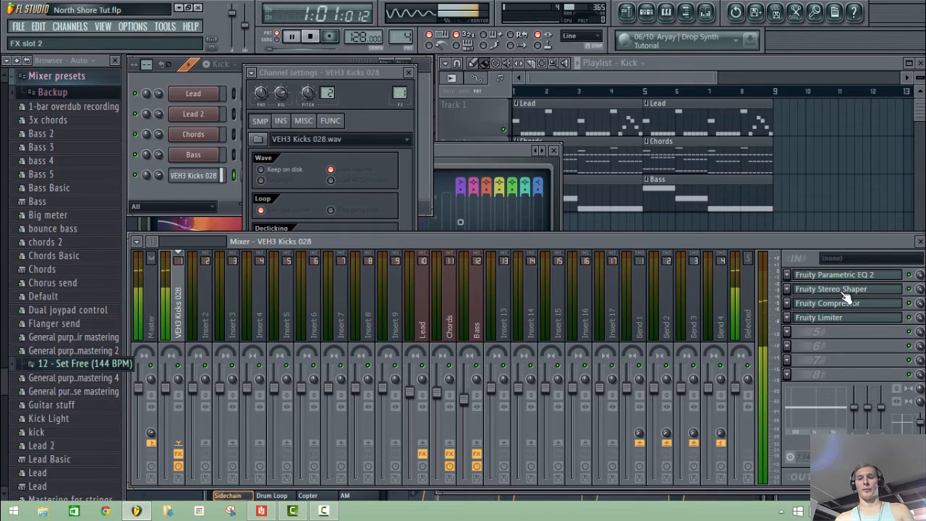
{"action": "left_click", "coordinate": [845, 291]}
{"action": "left_click", "coordinate": [182, 184]}
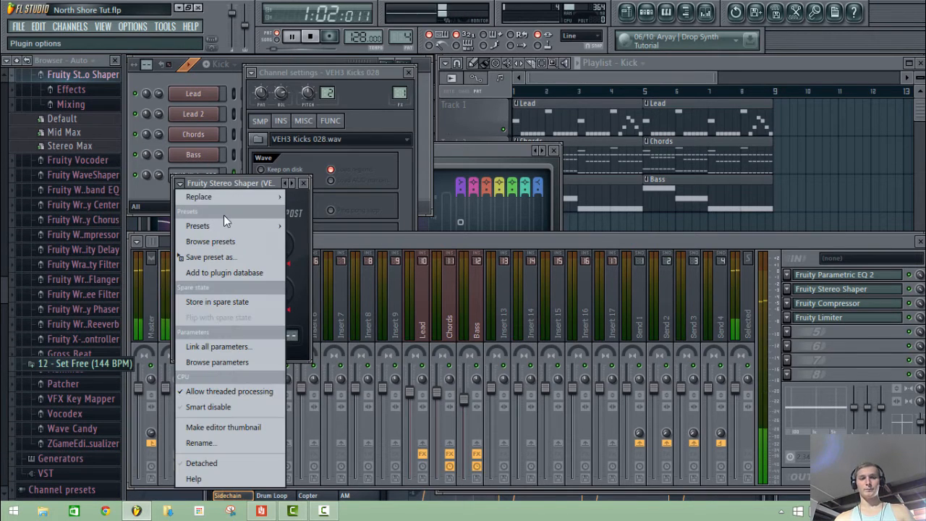
{"action": "mouse_move", "coordinate": [223, 226]}
{"action": "left_click", "coordinate": [337, 44]}
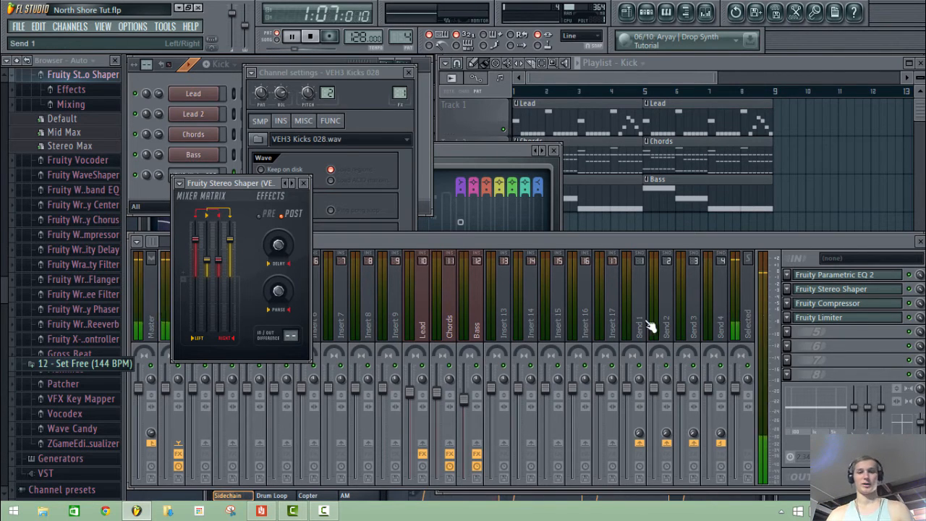
Step: Load the Drums preset into the kick track's Fruity Compressor
{"action": "left_click", "coordinate": [856, 304]}
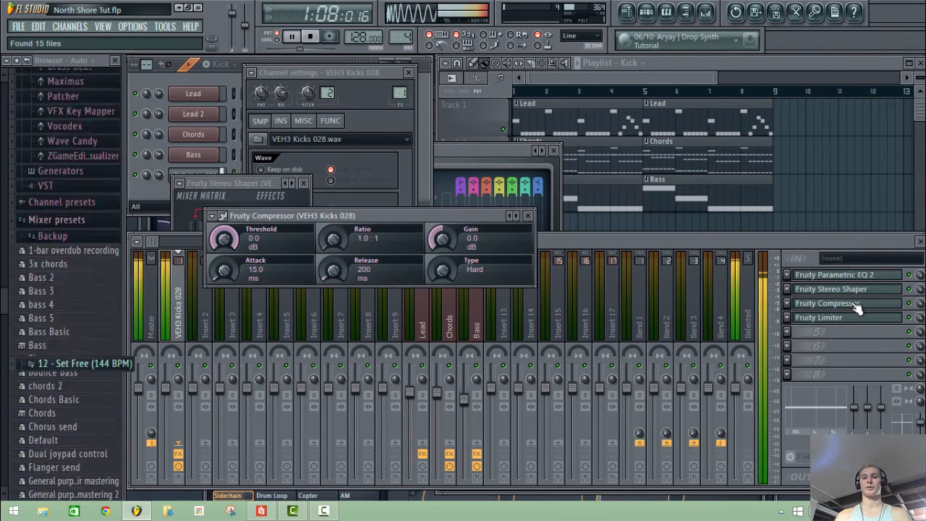
{"action": "left_click", "coordinate": [212, 215]}
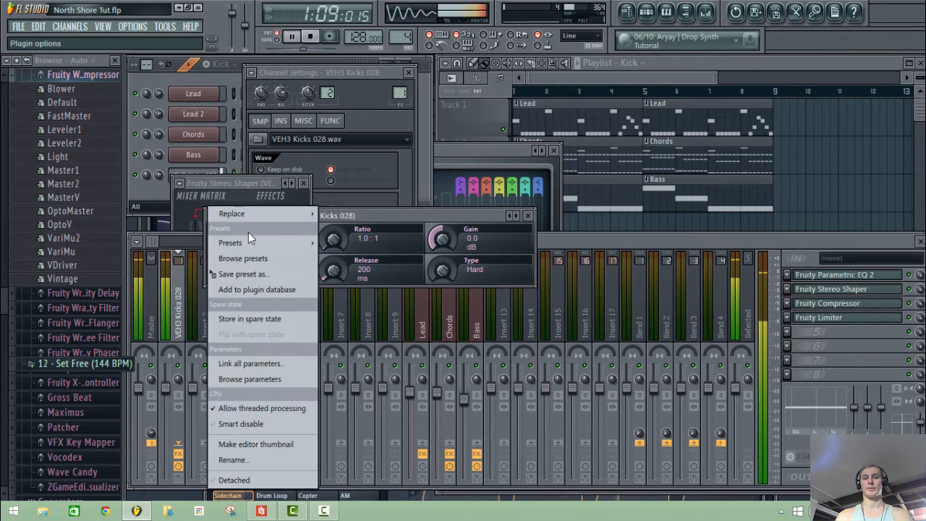
{"action": "mouse_move", "coordinate": [251, 240]}
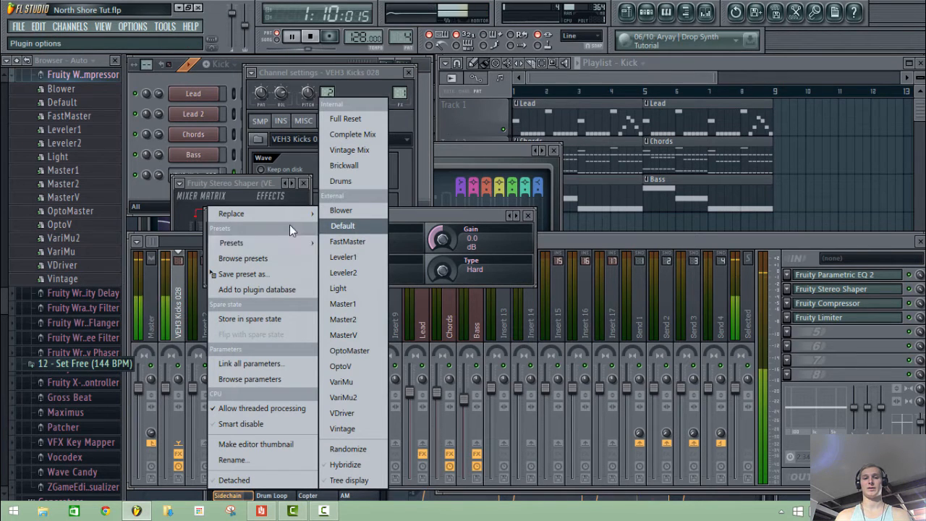
{"action": "left_click", "coordinate": [337, 180]}
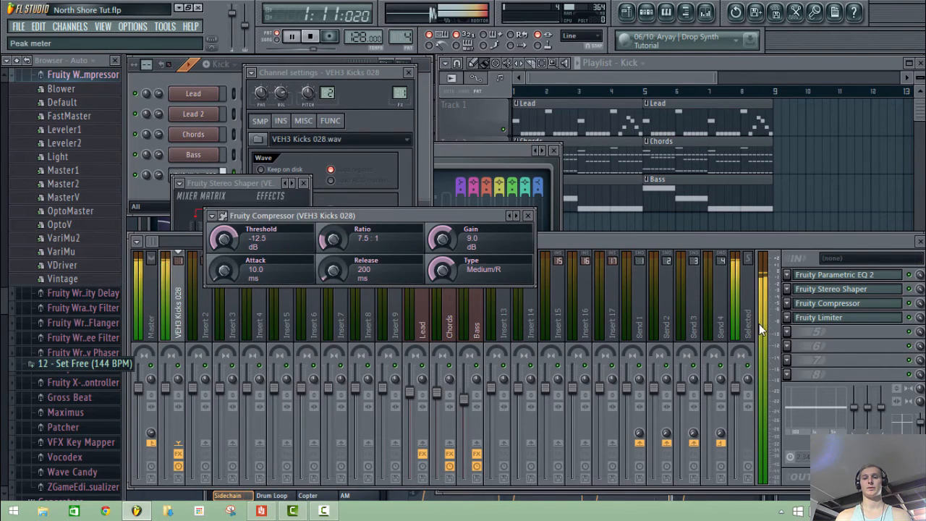
Step: Bypass the kick track's Fruity Compressor and adjust the loudness settings of its Fruity Limiter
{"action": "left_click", "coordinate": [829, 318]}
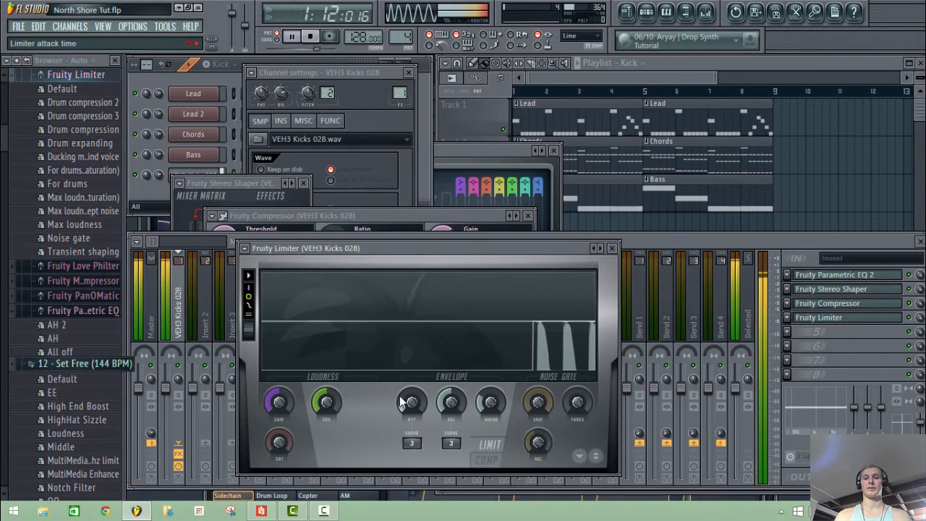
{"action": "mouse_move", "coordinate": [293, 402]}
{"action": "left_mouse_down"}
{"action": "mouse_move", "coordinate": [293, 414]}
{"action": "mouse_move", "coordinate": [293, 406]}
{"action": "left_mouse_up"}
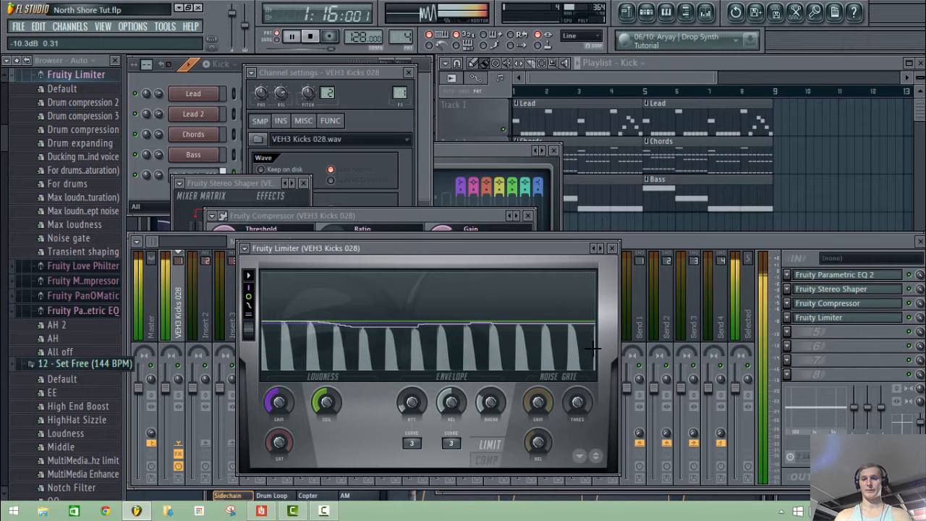
{"action": "left_click", "coordinate": [909, 303]}
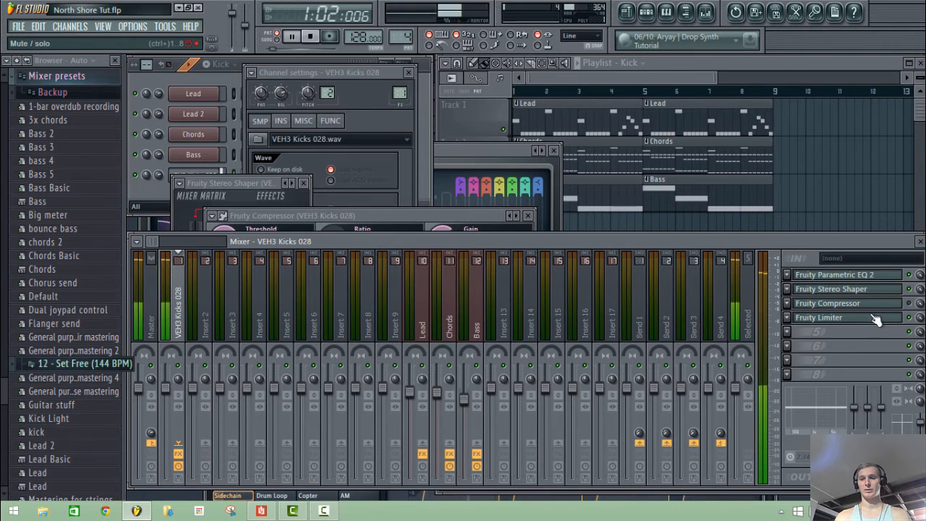
{"action": "left_click", "coordinate": [901, 316]}
{"action": "left_click_drag", "start_coordinate": [280, 410], "coordinate": [280, 417]}
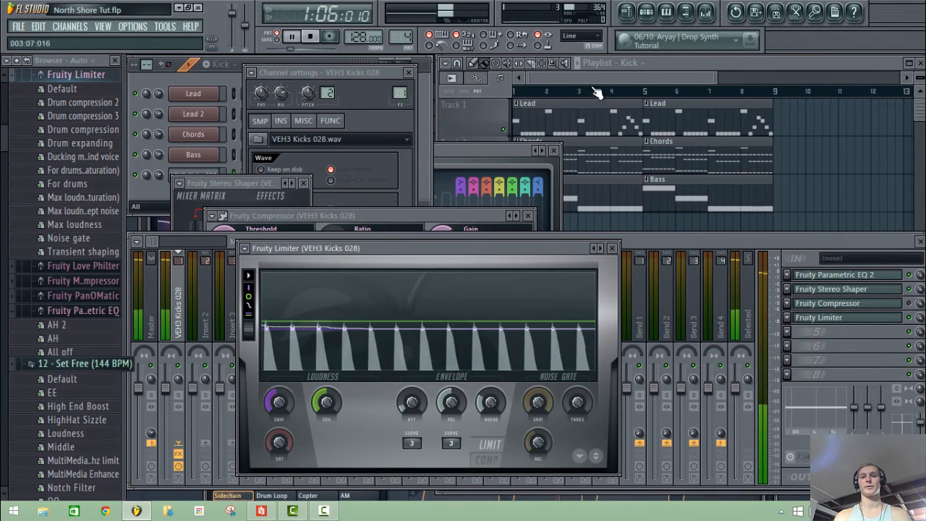
Step: Fill Track 4 of the playlist with consecutive Kick pattern clips across bars 1 to 7
{"action": "key", "text": "F5"}
{"action": "left_click", "coordinate": [519, 238]}
{"action": "left_click_drag", "start_coordinate": [519, 237], "coordinate": [728, 228]}
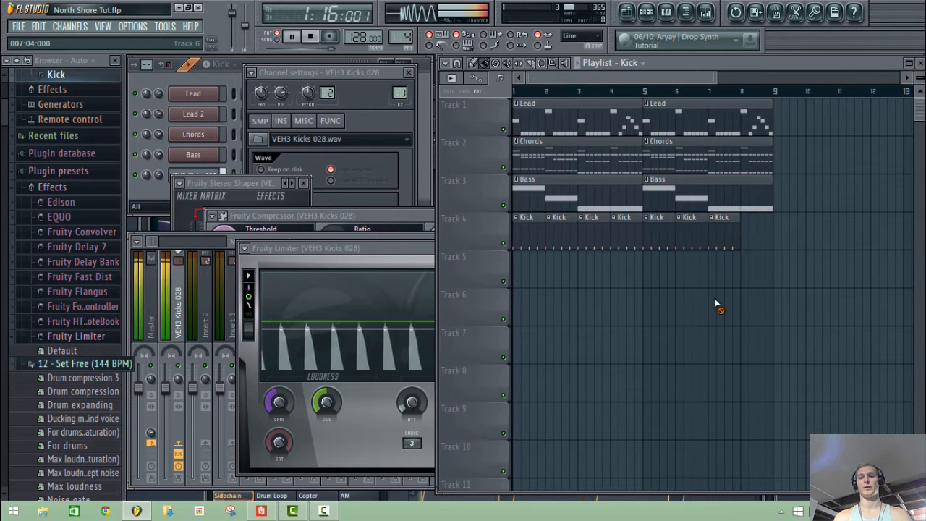
Step: Switch from pattern to song mode and play the arrangement with the kick from bar 1
{"action": "left_click", "coordinate": [210, 81]}
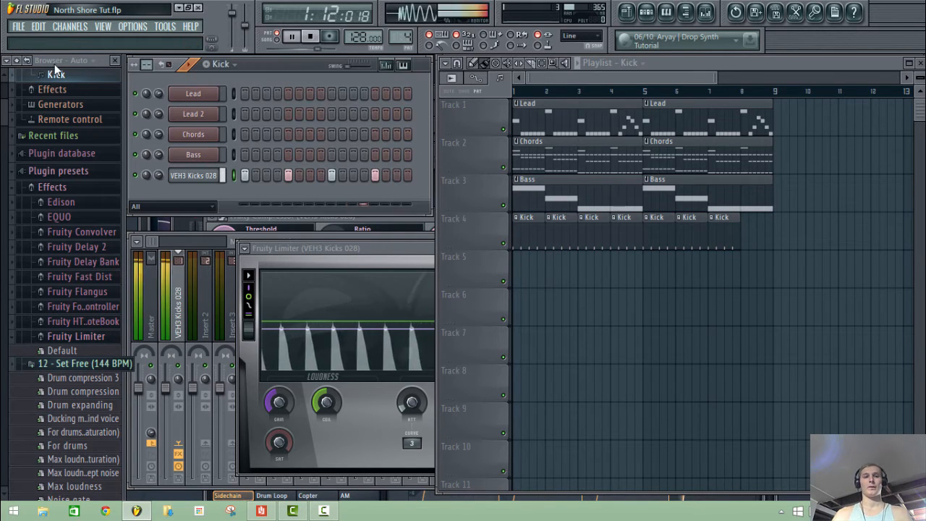
{"action": "left_click", "coordinate": [323, 36]}
{"action": "left_click", "coordinate": [525, 92]}
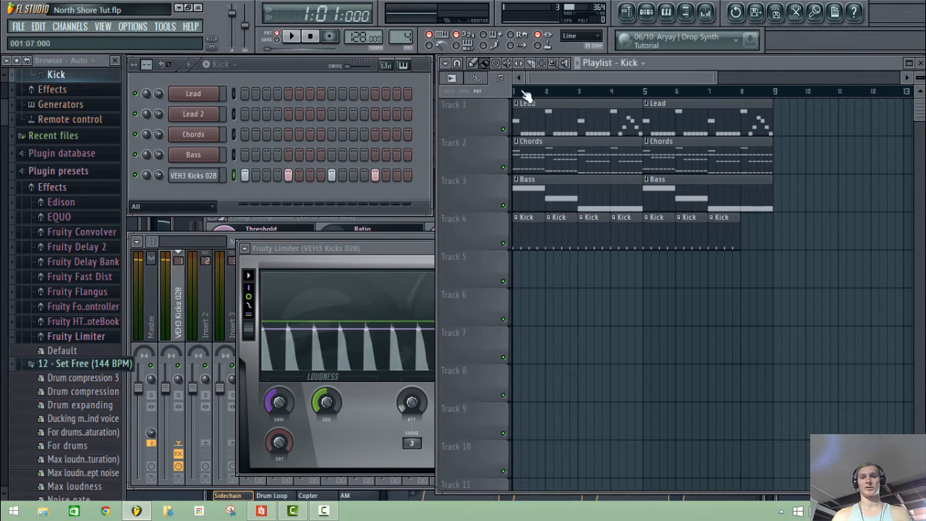
{"action": "left_click", "coordinate": [518, 94]}
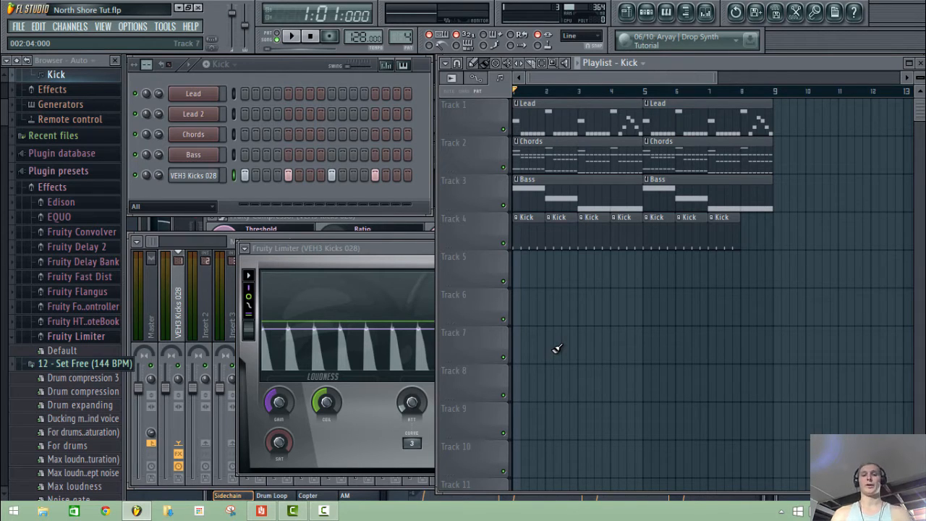
{"action": "key", "text": "space"}
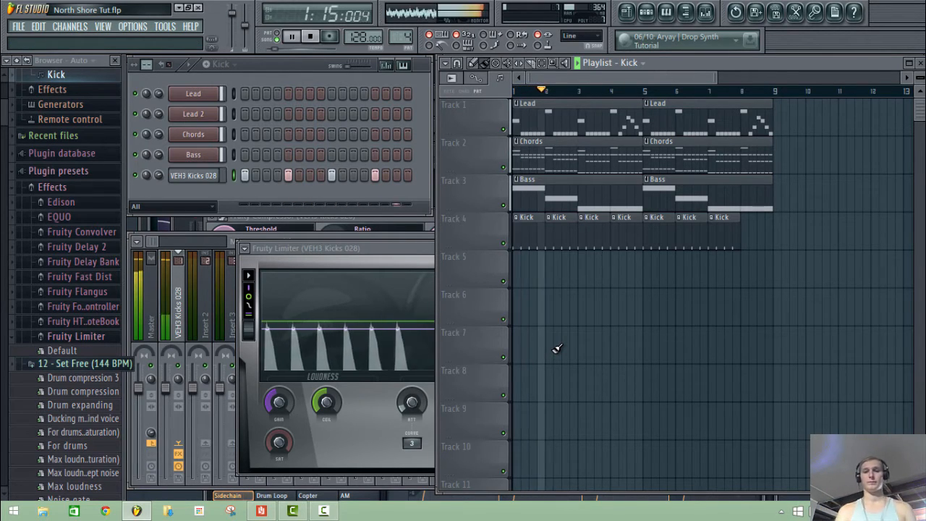
{"action": "left_click", "coordinate": [16, 61]}
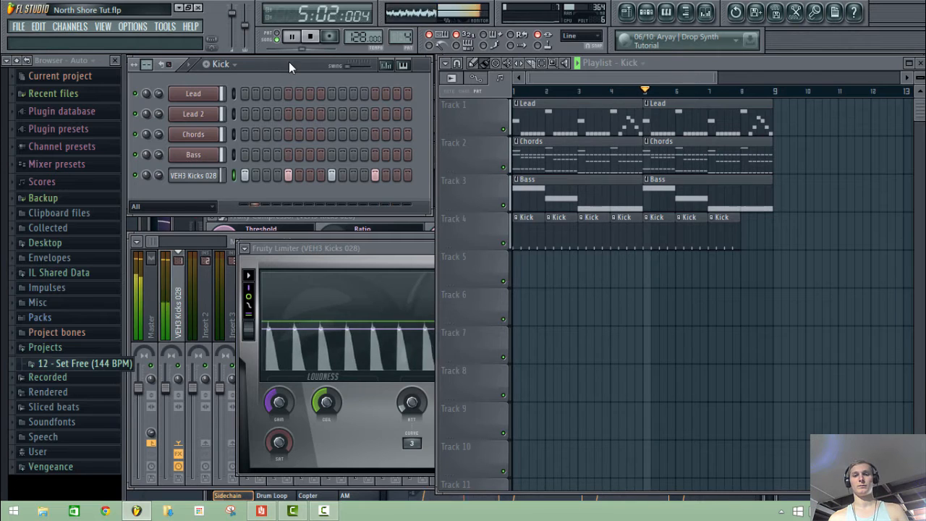
{"action": "left_click", "coordinate": [551, 76]}
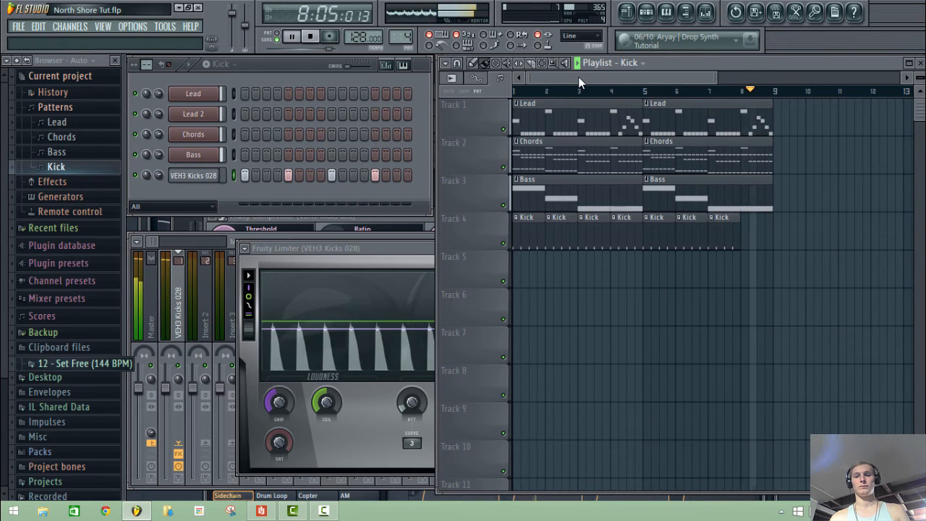
{"action": "key", "text": "space"}
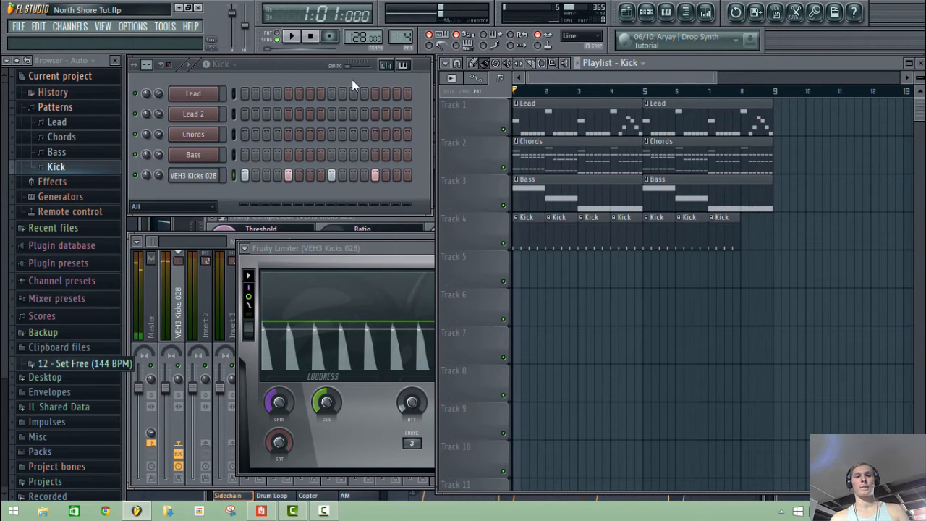
Step: Find and expand the VMH2 Bonus Sounds folder in the Vengeance sample library
{"action": "left_click", "coordinate": [17, 61]}
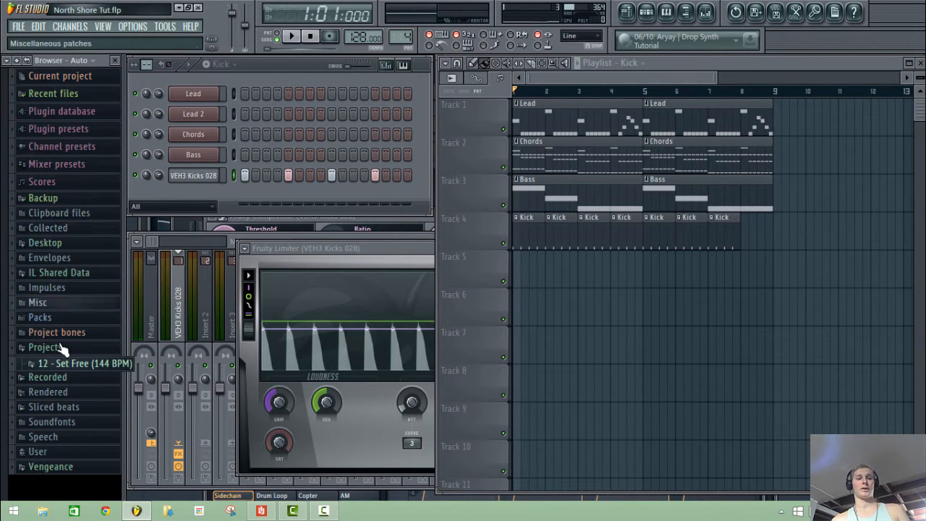
{"action": "left_click", "coordinate": [40, 468]}
{"action": "scroll", "coordinate": [4, 391], "scroll_direction": "down", "scroll_amount": 12}
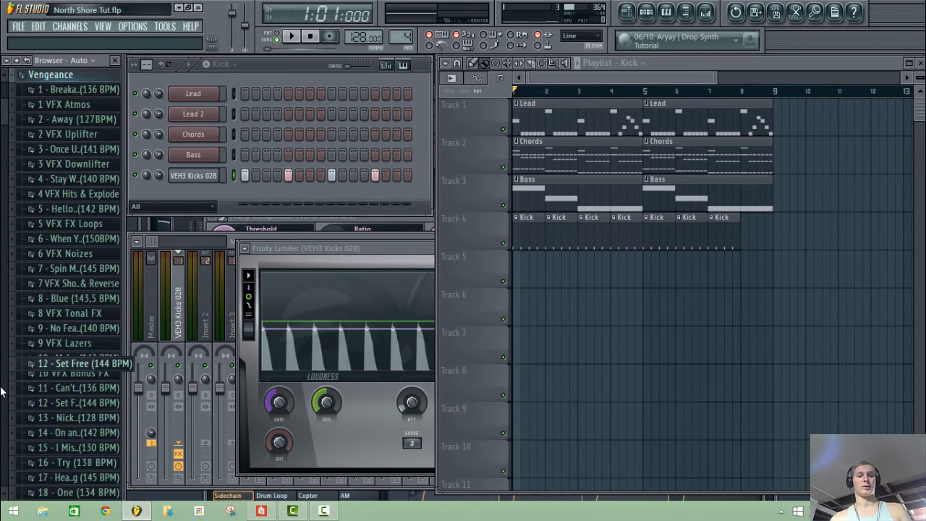
{"action": "scroll", "coordinate": [4, 391], "scroll_direction": "down", "scroll_amount": 20}
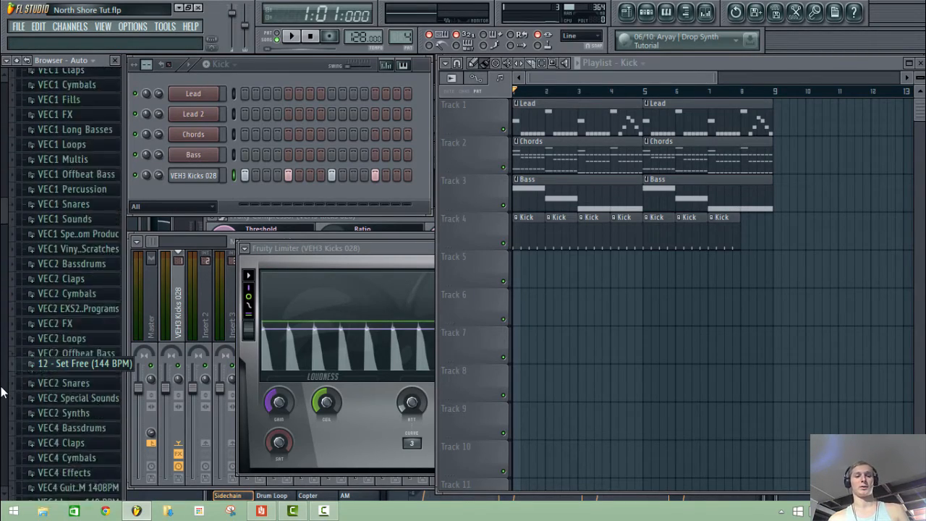
{"action": "scroll", "coordinate": [4, 391], "scroll_direction": "down", "scroll_amount": 20}
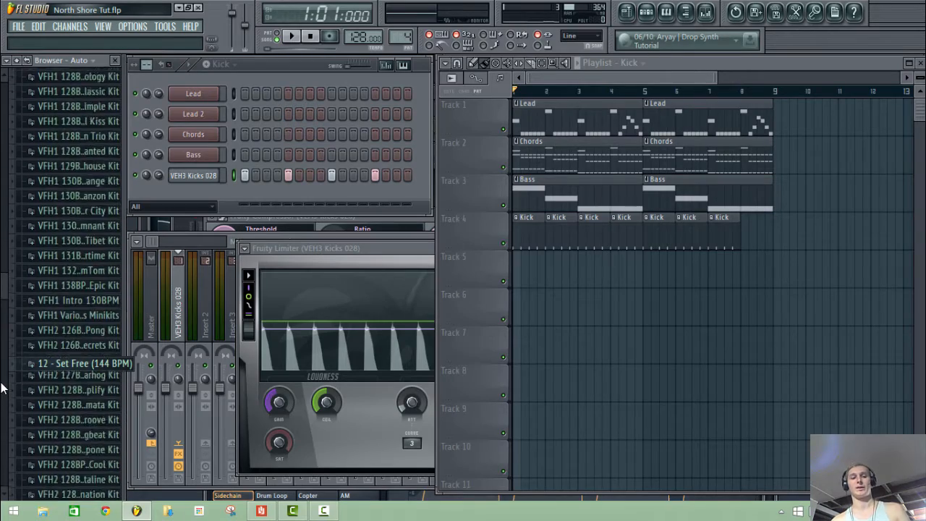
{"action": "scroll", "coordinate": [4, 389], "scroll_direction": "down", "scroll_amount": 20}
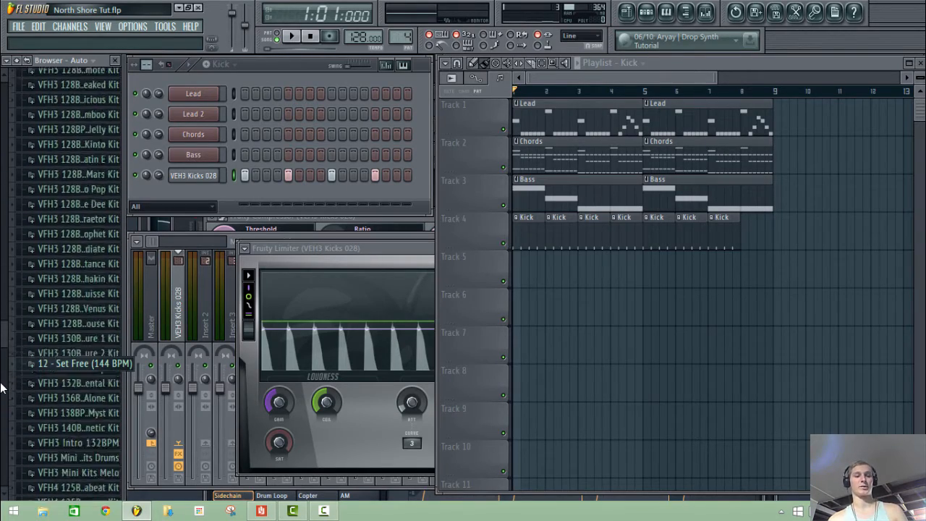
{"action": "scroll", "coordinate": [2, 389], "scroll_direction": "down", "scroll_amount": 20}
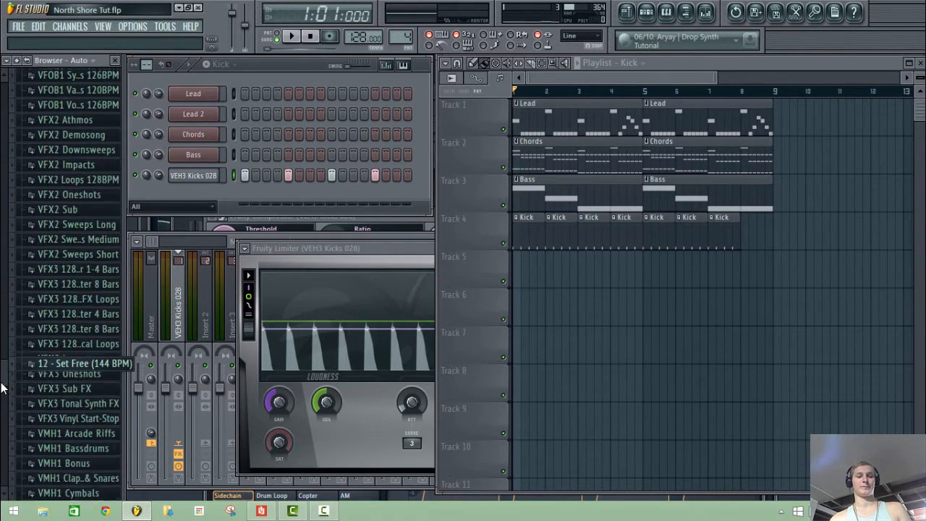
{"action": "scroll", "coordinate": [3, 389], "scroll_direction": "down", "scroll_amount": 5}
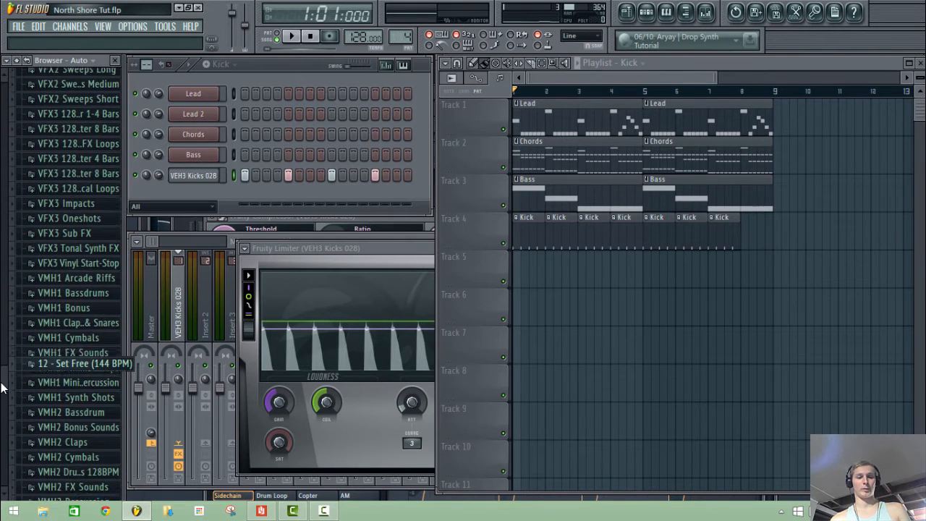
{"action": "left_click", "coordinate": [45, 423]}
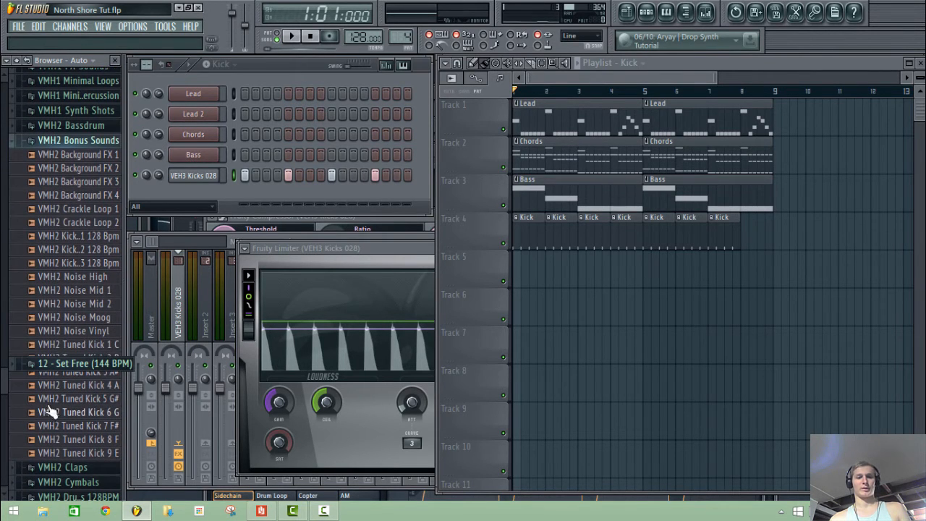
Step: Place the VMH2 Noise Mid 2 sample on Track 5 twice in a row, covering bars 1 to 8
{"action": "left_click", "coordinate": [74, 304]}
{"action": "left_click_drag", "start_coordinate": [75, 304], "coordinate": [536, 274]}
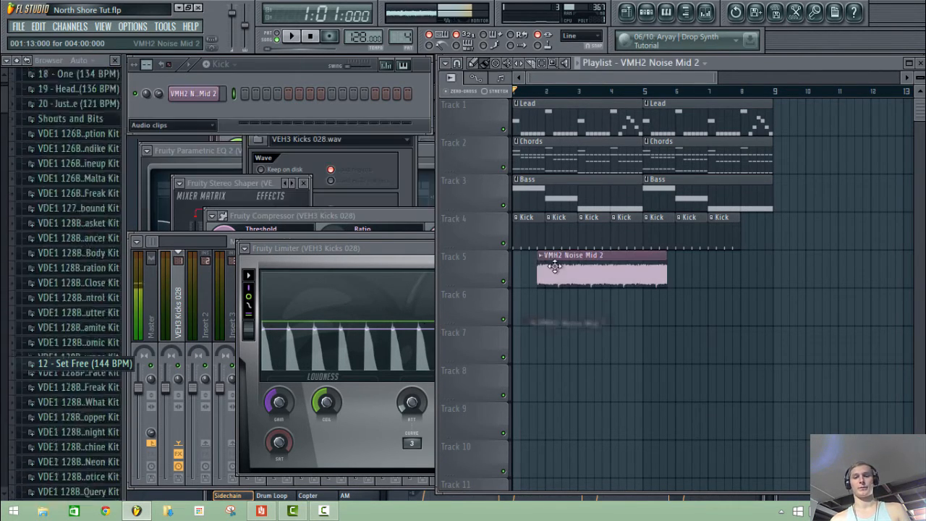
{"action": "left_click", "coordinate": [651, 273]}
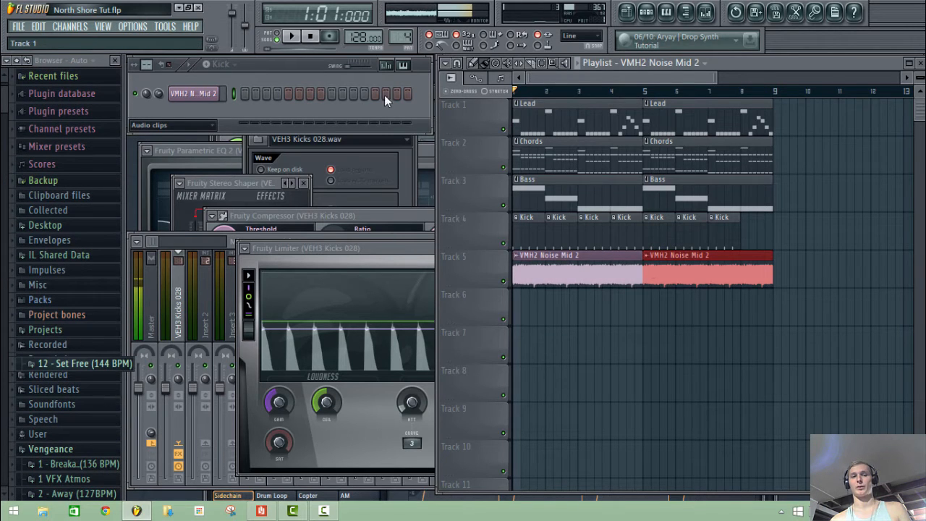
Step: Route the VMH2 Noise Mid 2 audio clip to mixer insert 13
{"action": "left_click", "coordinate": [26, 61]}
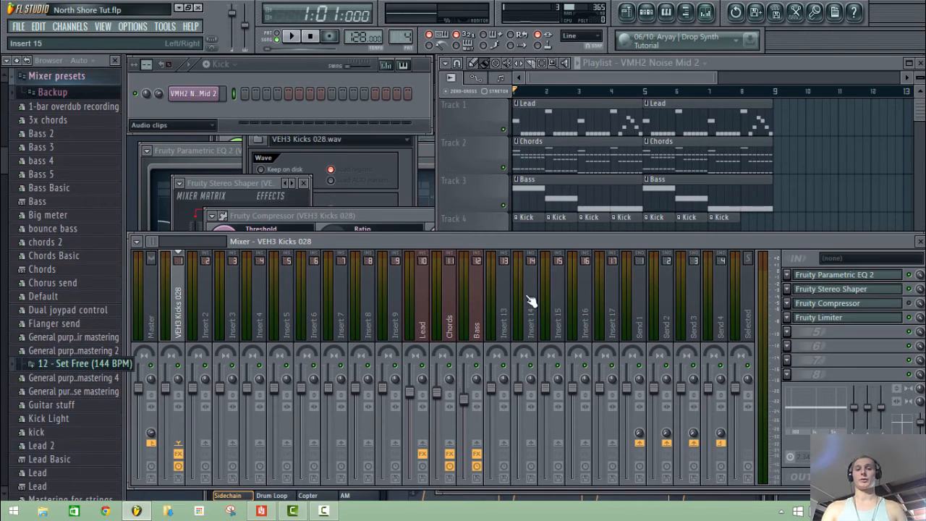
{"action": "left_click", "coordinate": [505, 319]}
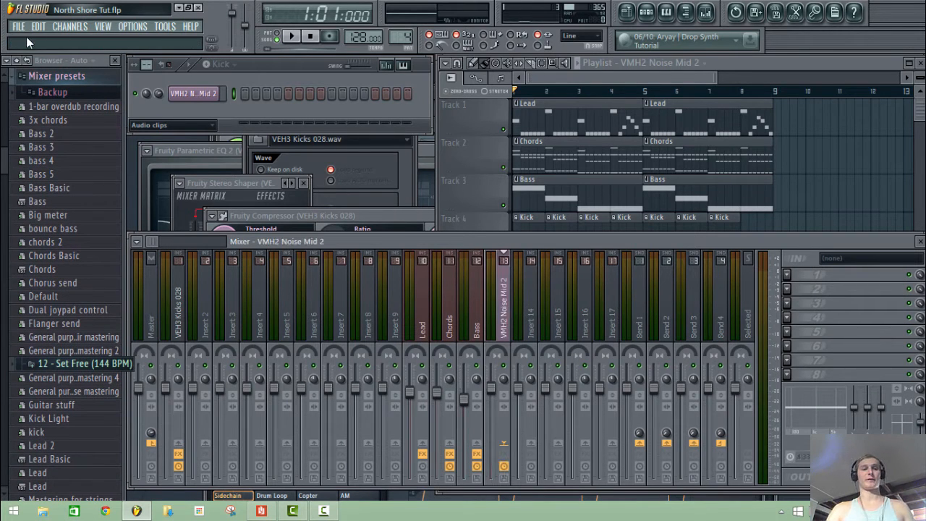
{"action": "left_click", "coordinate": [17, 61]}
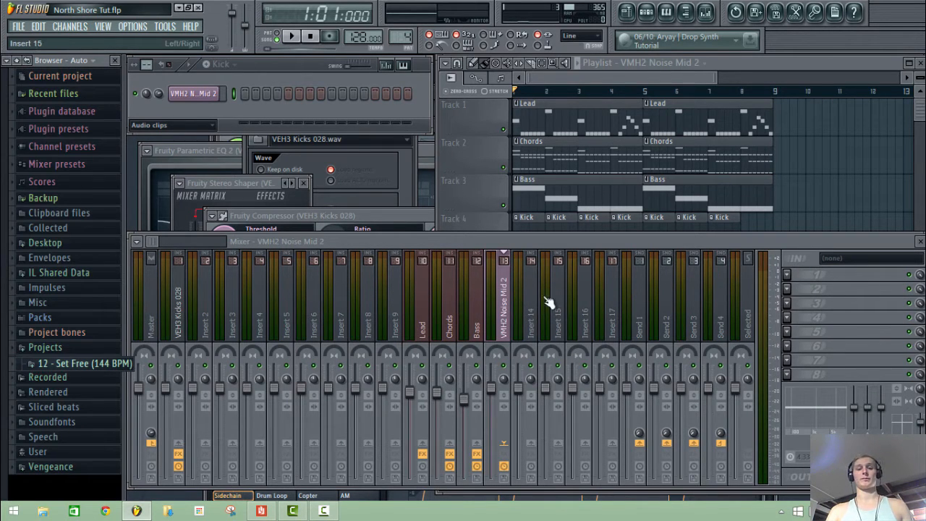
Step: Mute the Kick clips on playlist Track 4 and open the channel settings of VMH2 Noise Mid 2
{"action": "left_click", "coordinate": [485, 215]}
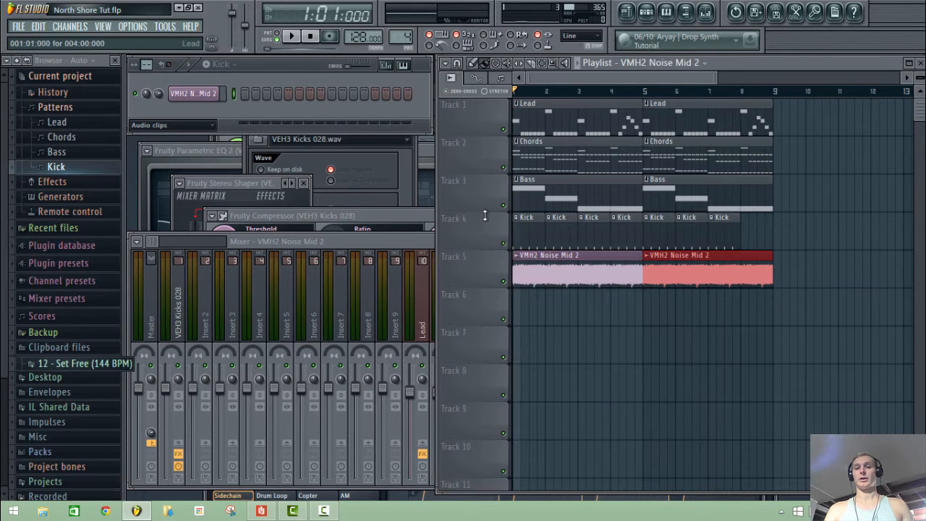
{"action": "left_click", "coordinate": [504, 243]}
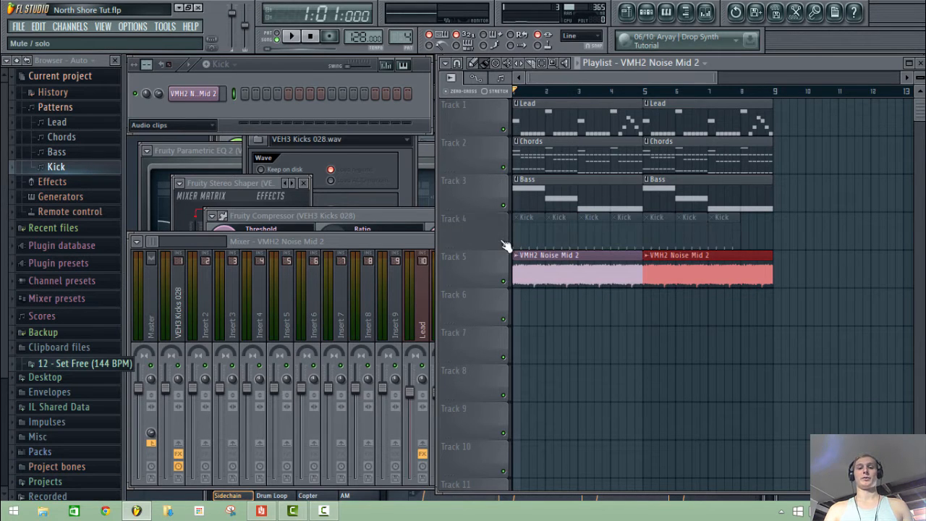
{"action": "left_click", "coordinate": [705, 12]}
{"action": "left_click", "coordinate": [217, 97]}
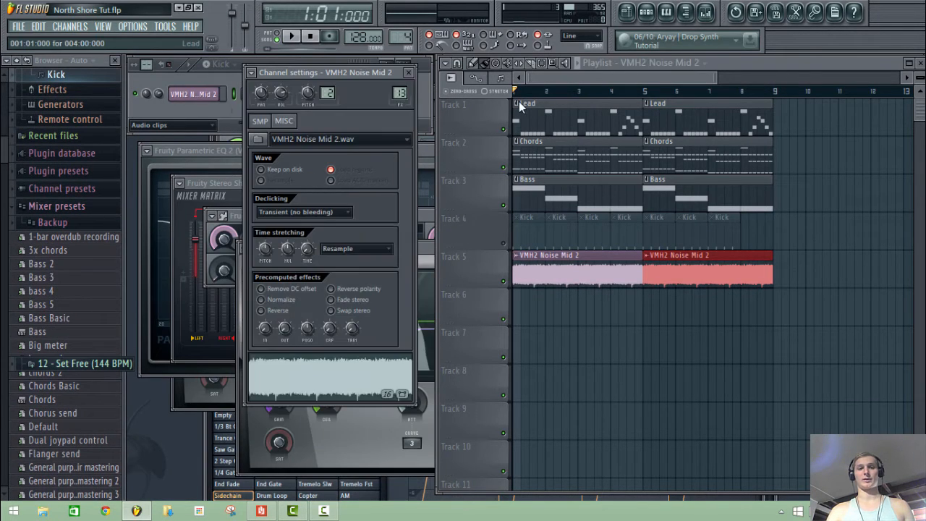
Step: Load Fruity Stereo Shaper, Fruity Parametric EQ 2 and Fruity Limiter into the first three effect slots of the noise track
{"action": "left_click", "coordinate": [706, 12]}
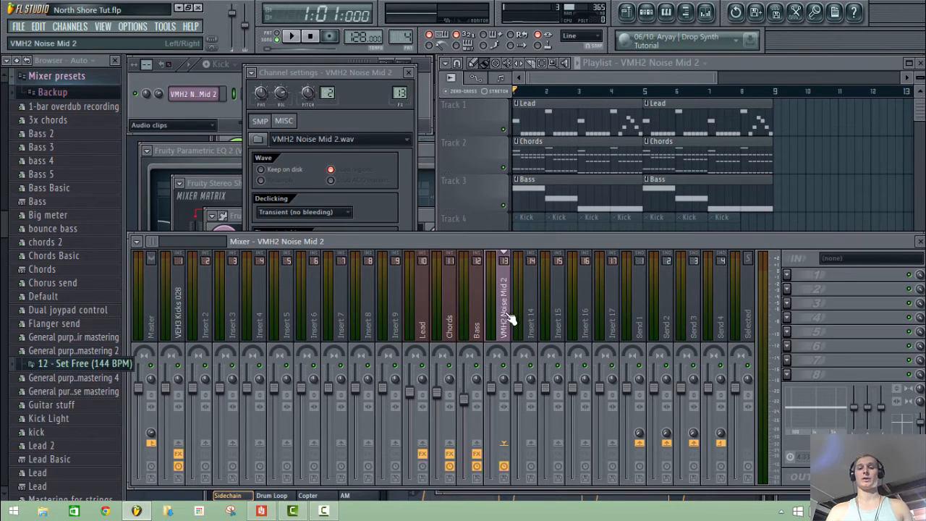
{"action": "left_click", "coordinate": [791, 274]}
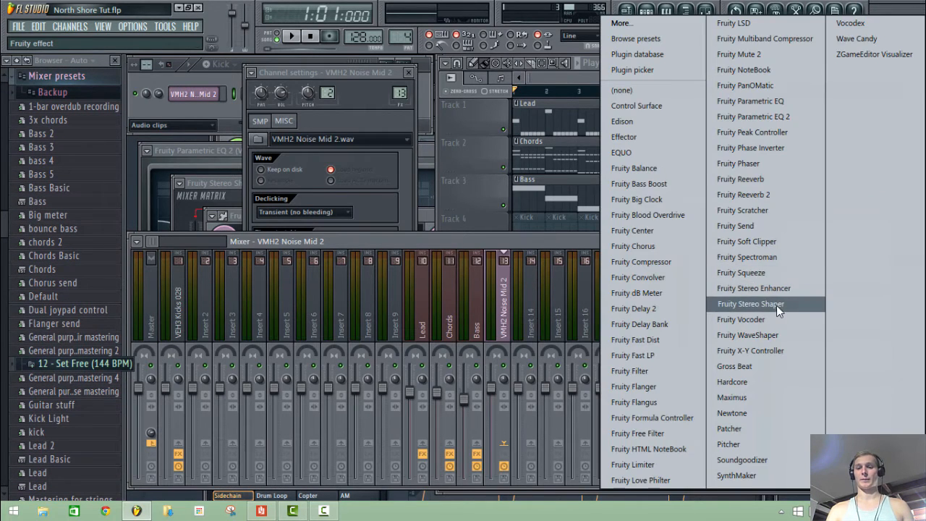
{"action": "left_click", "coordinate": [776, 305]}
{"action": "left_click", "coordinate": [791, 290]}
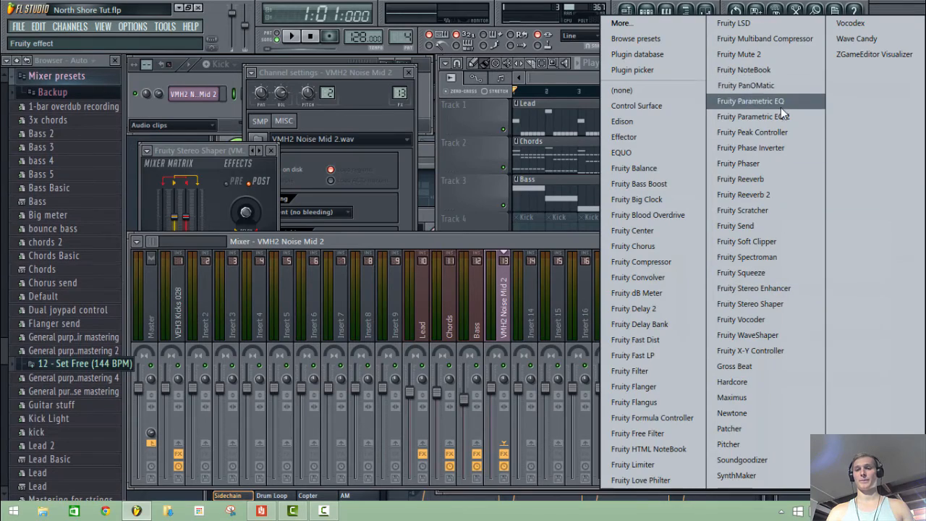
{"action": "left_click", "coordinate": [779, 115]}
{"action": "left_click", "coordinate": [789, 305]}
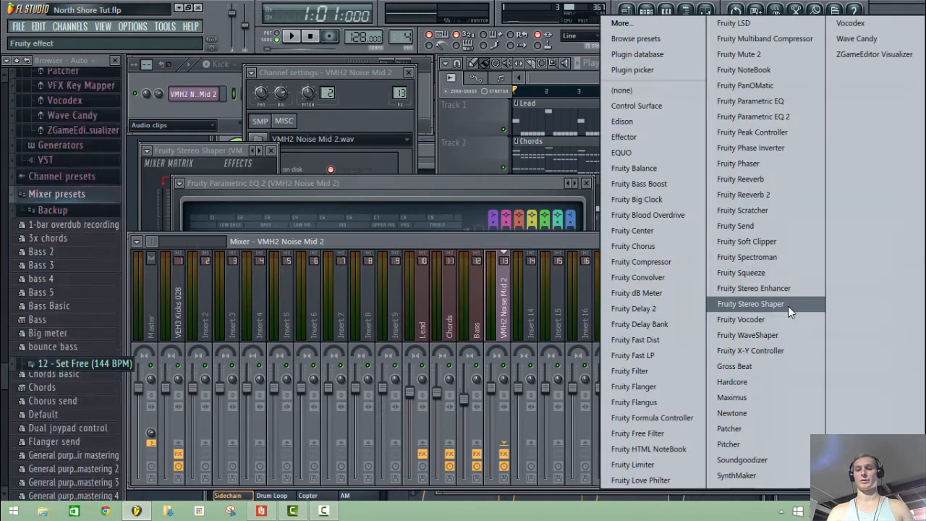
{"action": "left_click", "coordinate": [655, 466]}
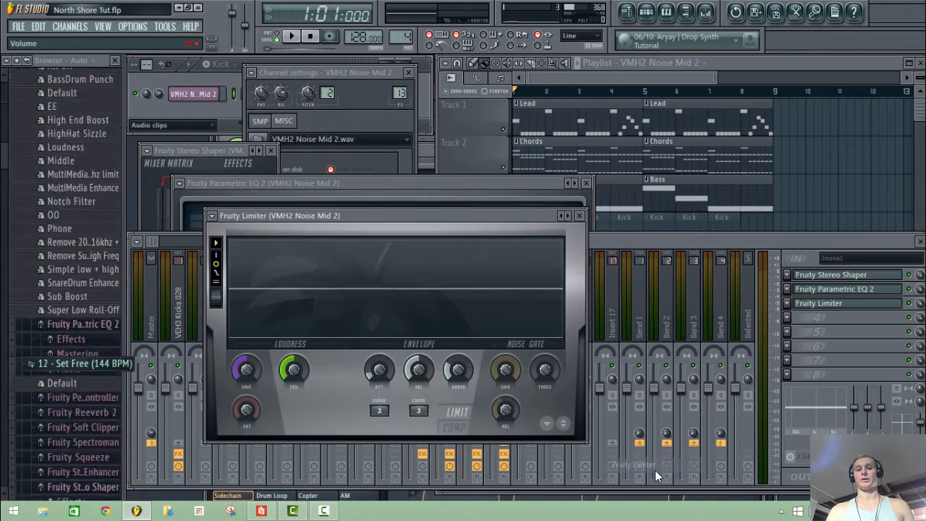
Step: Apply the Stereo Max preset to the noise track's Fruity Stereo Shaper and lower the gain in its Fruity Limiter
{"action": "left_click", "coordinate": [825, 275]}
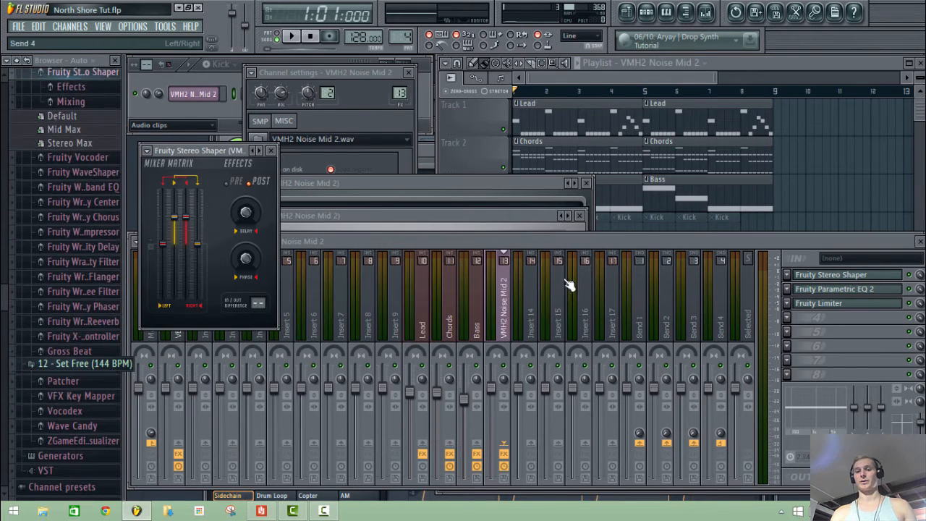
{"action": "left_click", "coordinate": [146, 150]}
{"action": "mouse_move", "coordinate": [174, 193]}
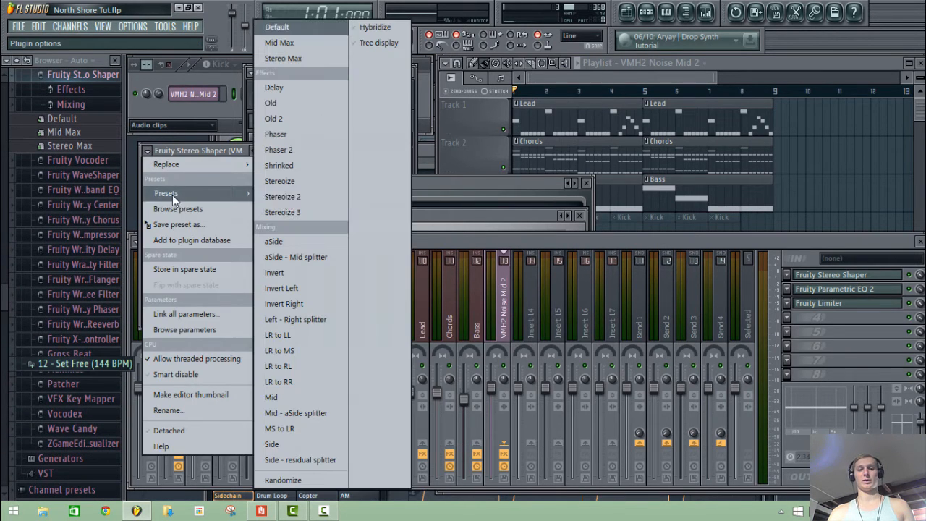
{"action": "left_click", "coordinate": [303, 58]}
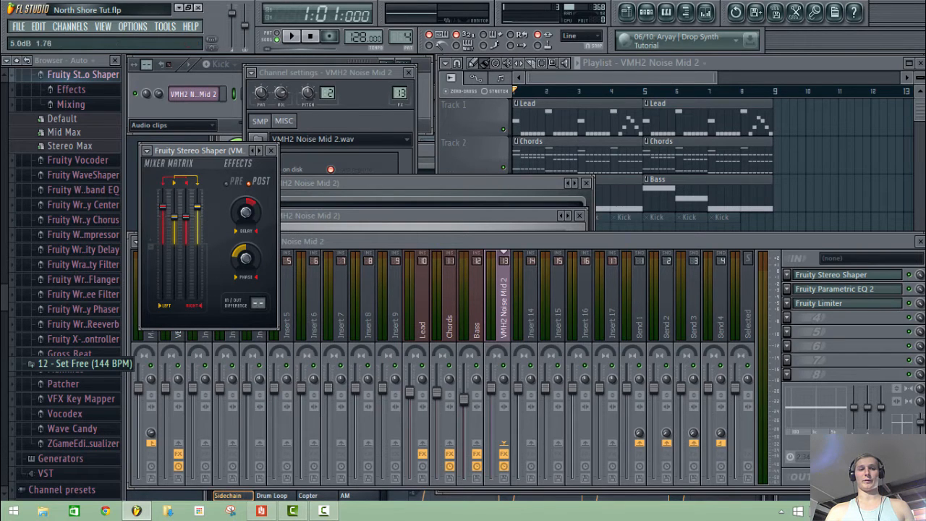
{"action": "left_click", "coordinate": [839, 303]}
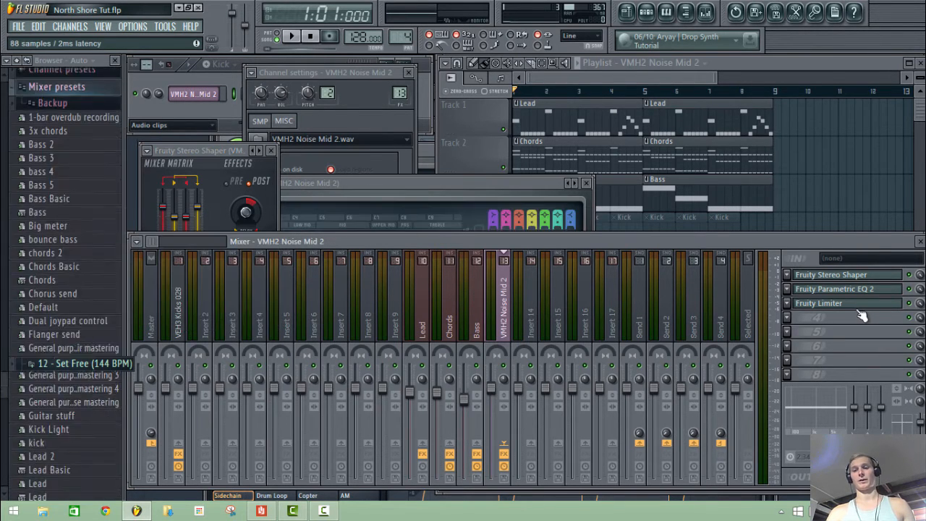
{"action": "left_click_drag", "start_coordinate": [246, 369], "coordinate": [246, 402]}
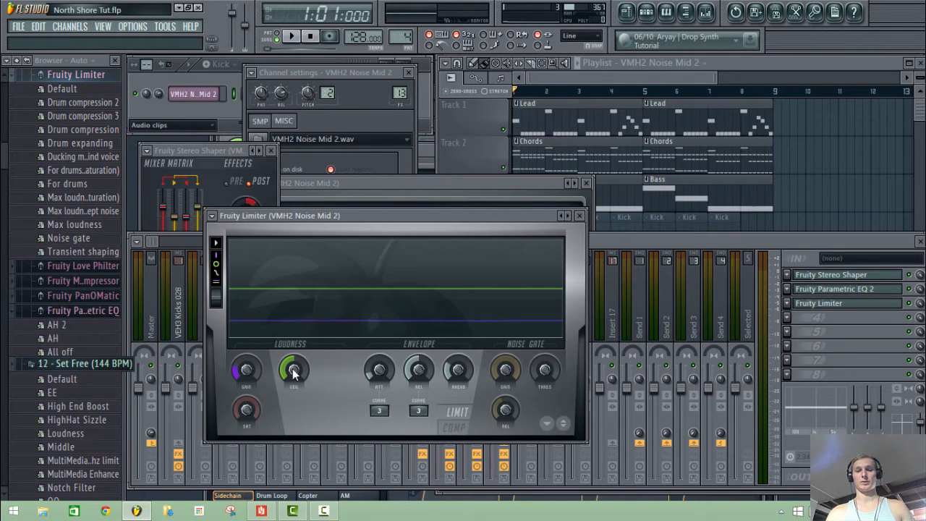
Step: Load Gross Beat into the fourth effect slot of the noise track with the Light Sidechain preset
{"action": "left_click", "coordinate": [794, 318]}
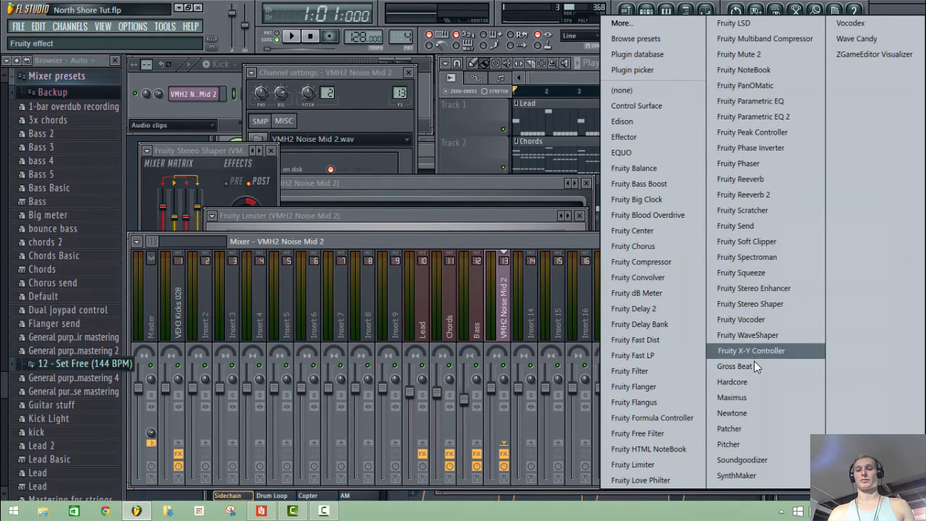
{"action": "left_click", "coordinate": [752, 364]}
{"action": "left_click", "coordinate": [247, 250]}
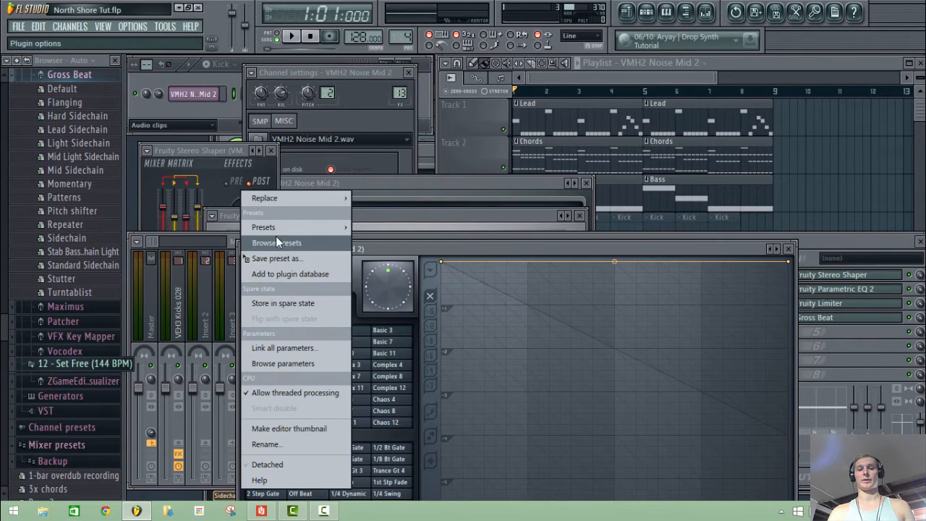
{"action": "mouse_move", "coordinate": [278, 228]}
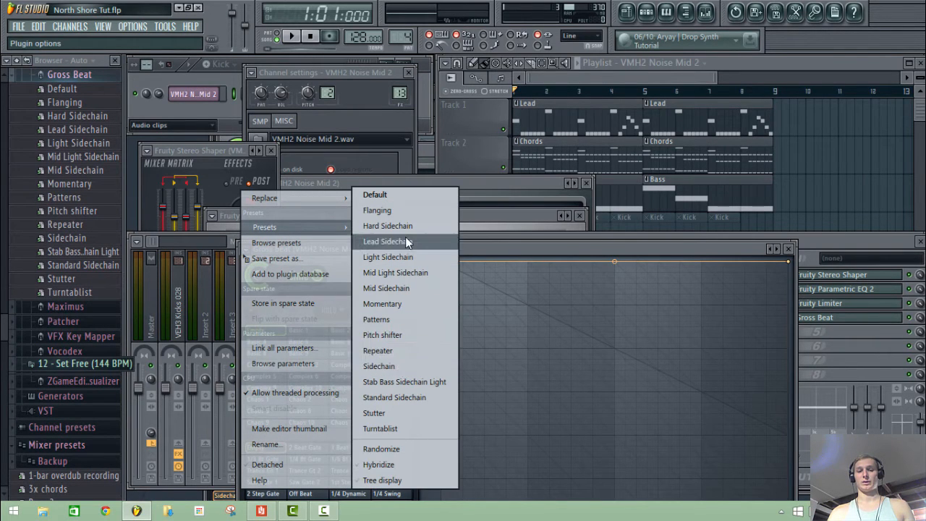
{"action": "left_click", "coordinate": [402, 256]}
{"action": "left_click", "coordinate": [849, 246]}
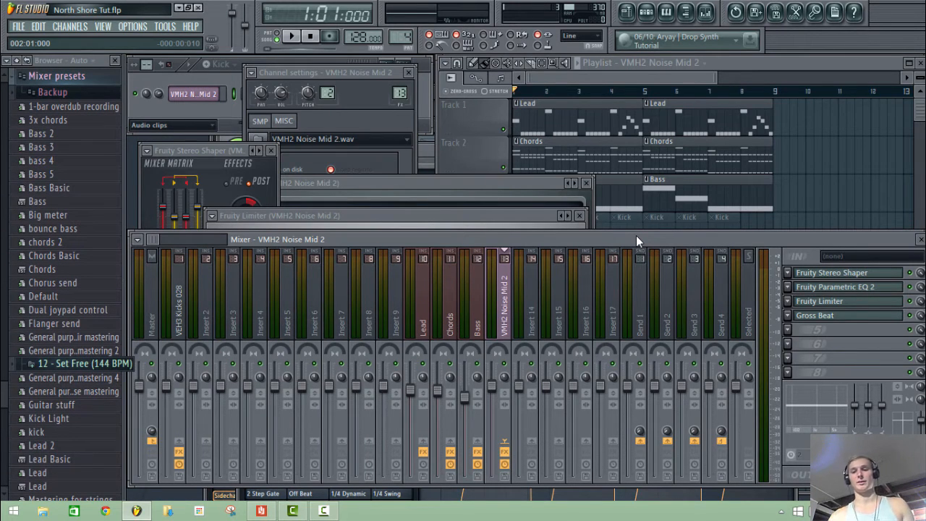
Step: Play the arrangement and lower the ceiling and gain of the noise track's Fruity Limiter by ear
{"action": "key", "text": "space"}
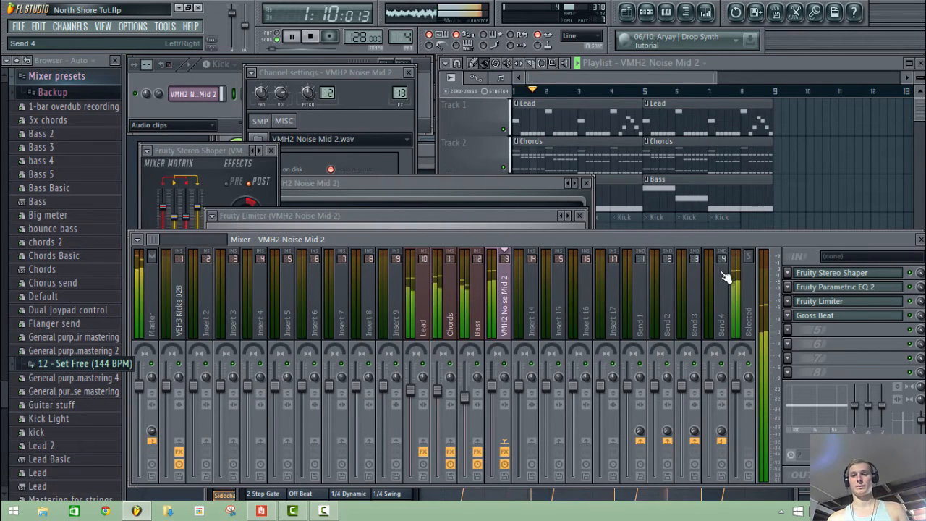
{"action": "key", "text": "space"}
{"action": "left_click", "coordinate": [826, 302]}
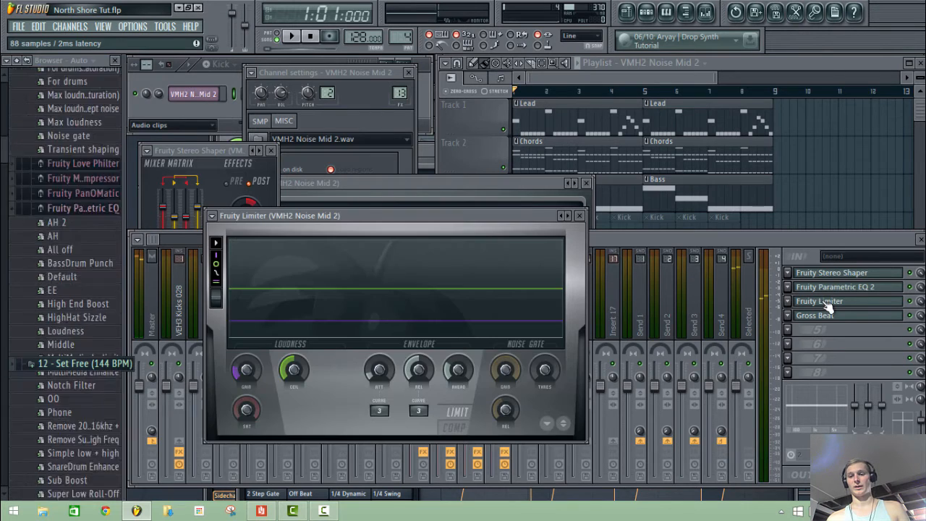
{"action": "key", "text": "space"}
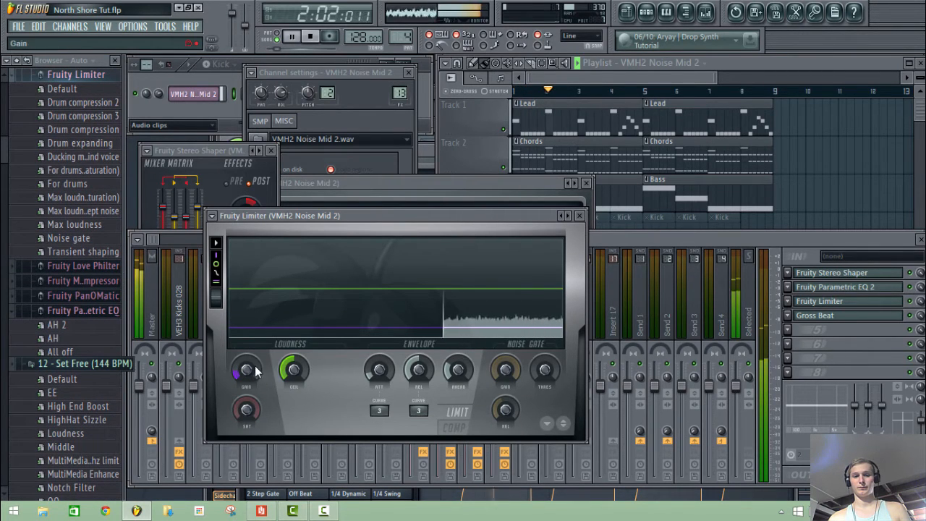
{"action": "left_click_drag", "start_coordinate": [294, 370], "coordinate": [294, 394]}
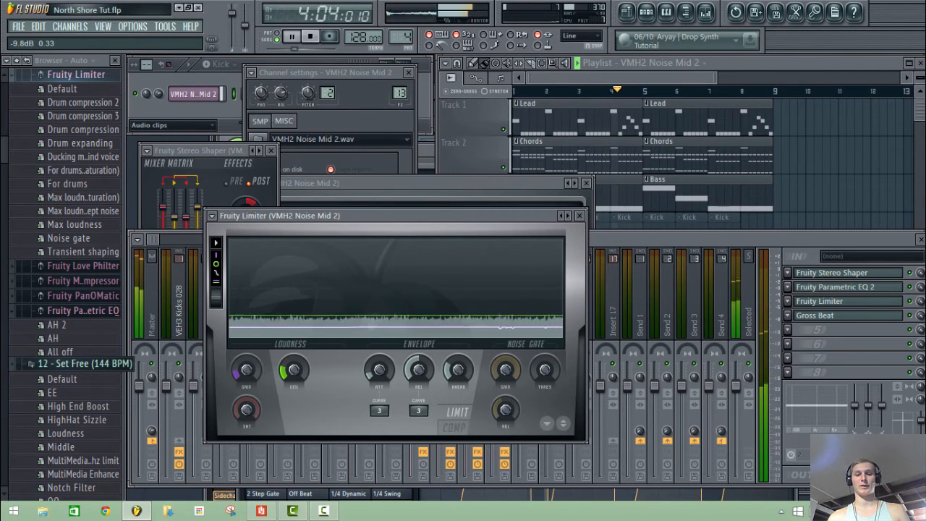
{"action": "left_click_drag", "start_coordinate": [253, 369], "coordinate": [253, 391]}
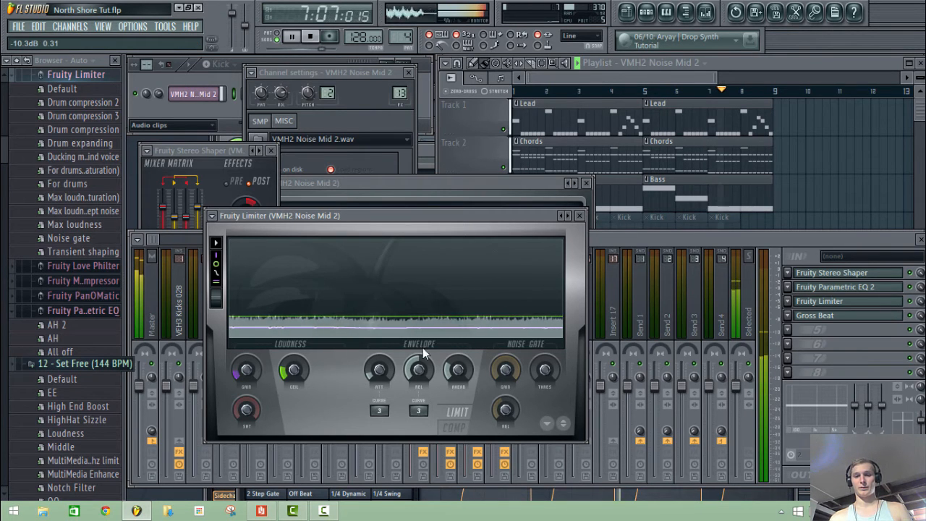
Step: Lower the mixer volume of the VMH2 Noise Mid 2 track slightly during playback, and stop playback
{"action": "left_click", "coordinate": [635, 244]}
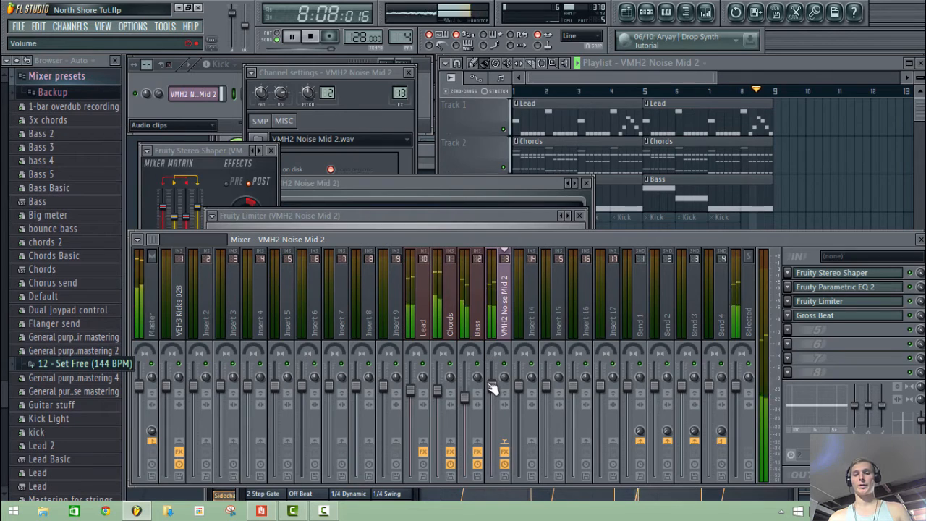
{"action": "left_click_drag", "start_coordinate": [492, 388], "coordinate": [492, 397]}
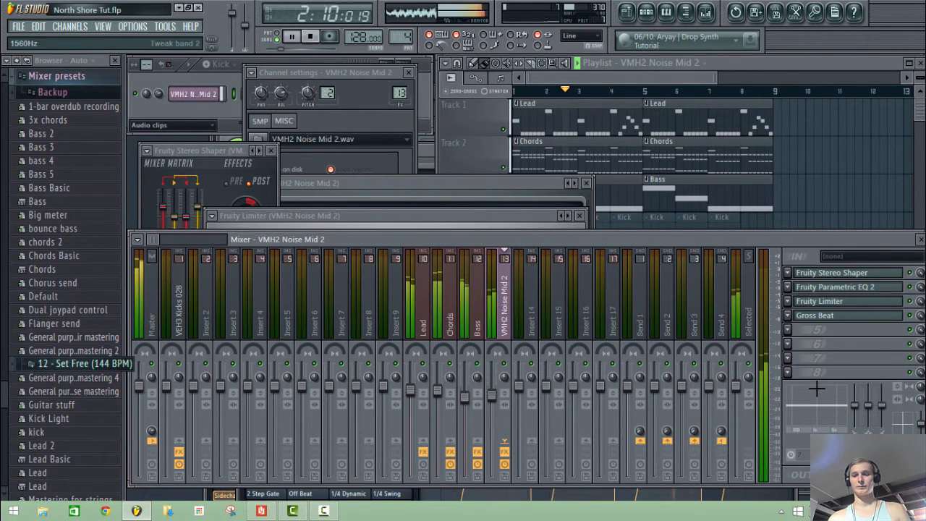
{"action": "left_click", "coordinate": [804, 315]}
{"action": "key", "text": "space"}
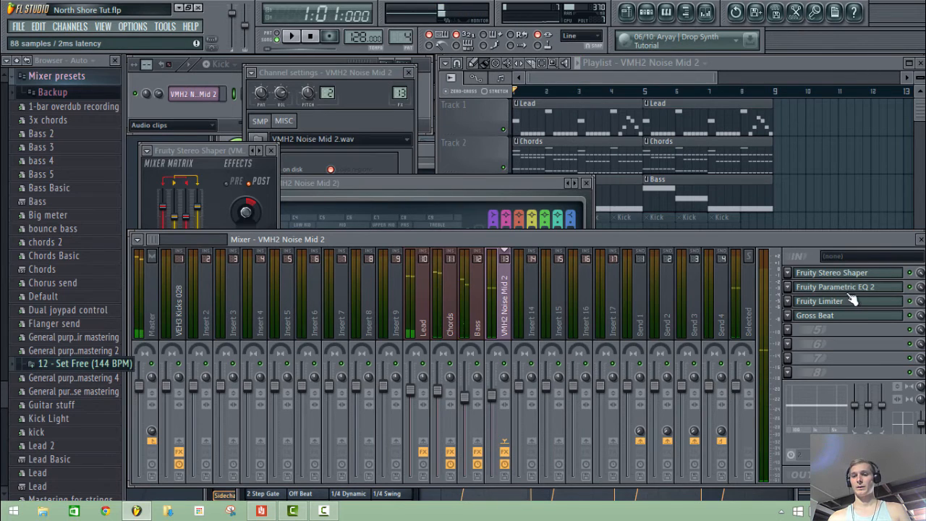
Step: Cut the noise's low end in Fruity Parametric EQ 2 by pulling bands 1 and 2 fully down and band 3 partly down
{"action": "left_click", "coordinate": [850, 287]}
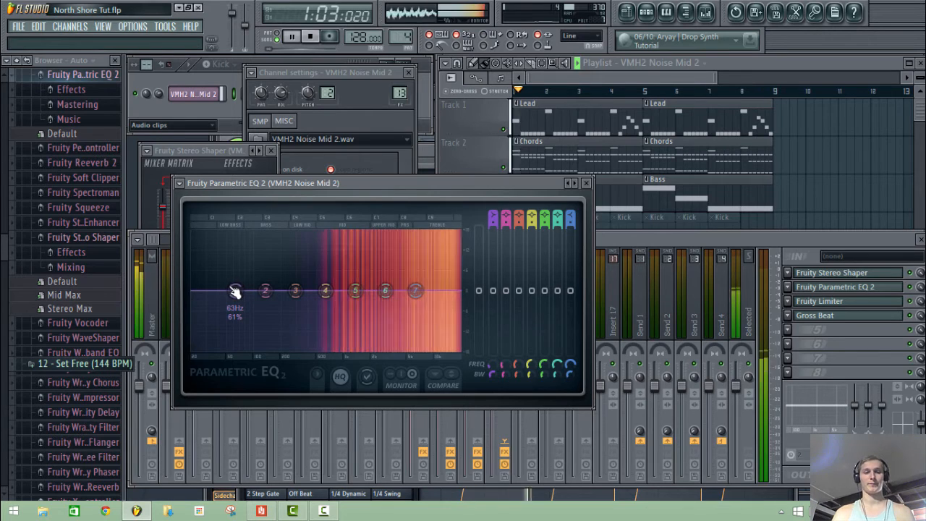
{"action": "left_click_drag", "start_coordinate": [235, 291], "coordinate": [261, 347]}
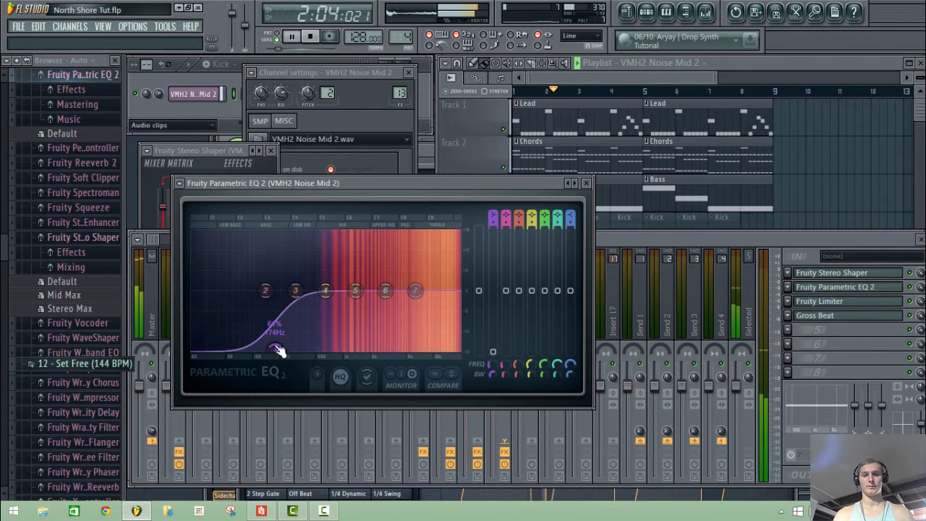
{"action": "left_click_drag", "start_coordinate": [265, 291], "coordinate": [302, 353]}
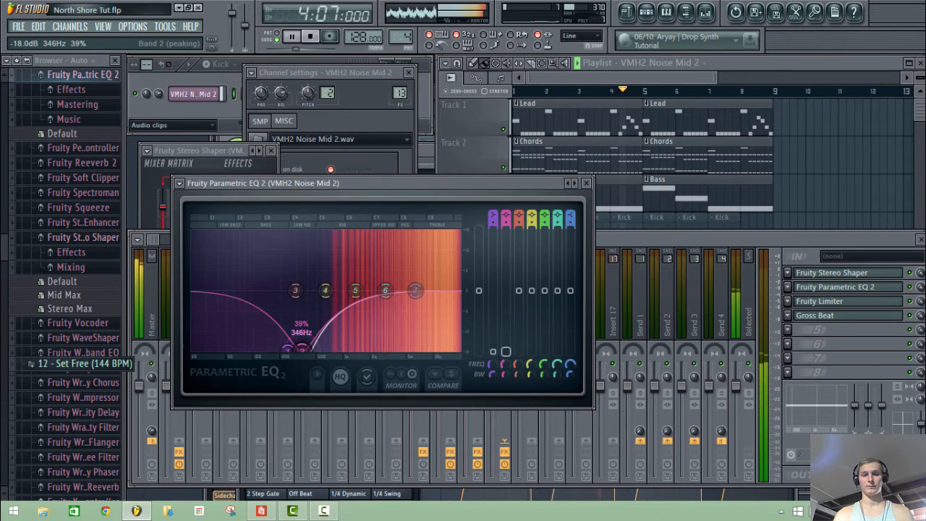
{"action": "left_click_drag", "start_coordinate": [296, 291], "coordinate": [307, 310]}
{"action": "mouse_move", "coordinate": [303, 351]}
{"action": "left_mouse_down"}
{"action": "mouse_move", "coordinate": [278, 340]}
{"action": "mouse_move", "coordinate": [287, 350]}
{"action": "left_mouse_up"}
{"action": "left_click_drag", "start_coordinate": [307, 310], "coordinate": [303, 319]}
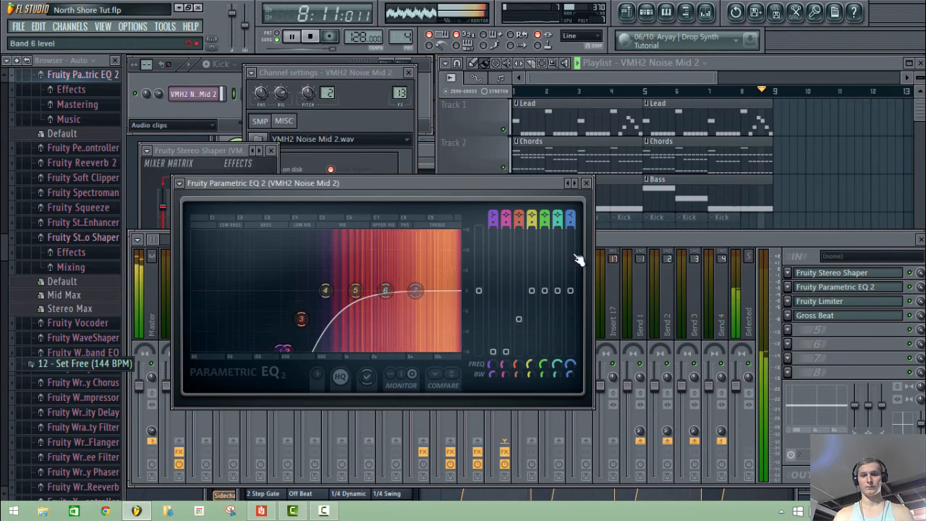
Step: Compare the noise in playback with Fruity Stereo Shaper and Fruity Parametric EQ 2 each switched off and on again
{"action": "left_click", "coordinate": [916, 275]}
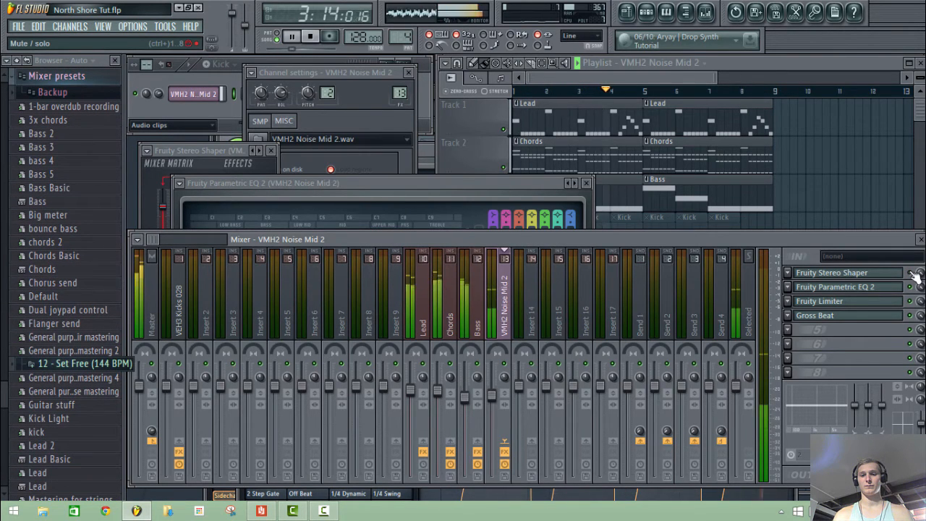
{"action": "key", "text": "space"}
{"action": "key", "text": "space"}
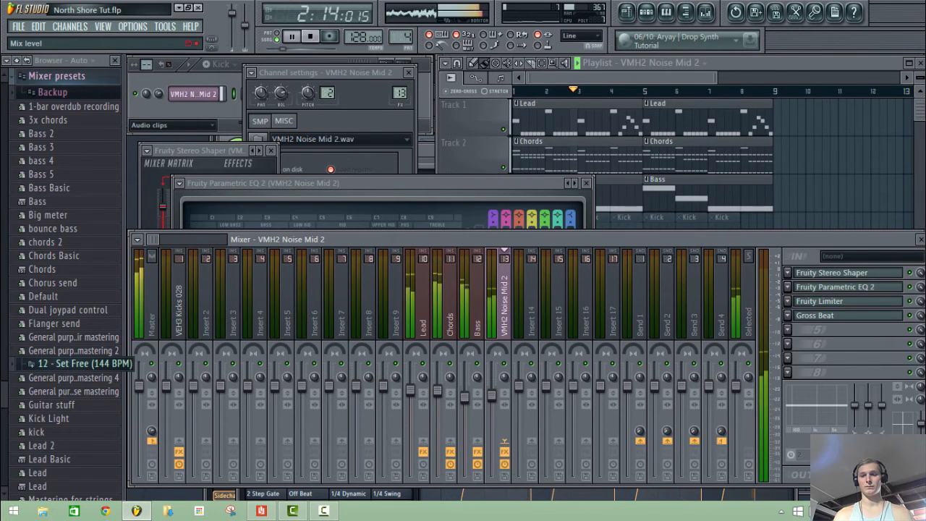
{"action": "key", "text": "space"}
{"action": "key", "text": "space"}
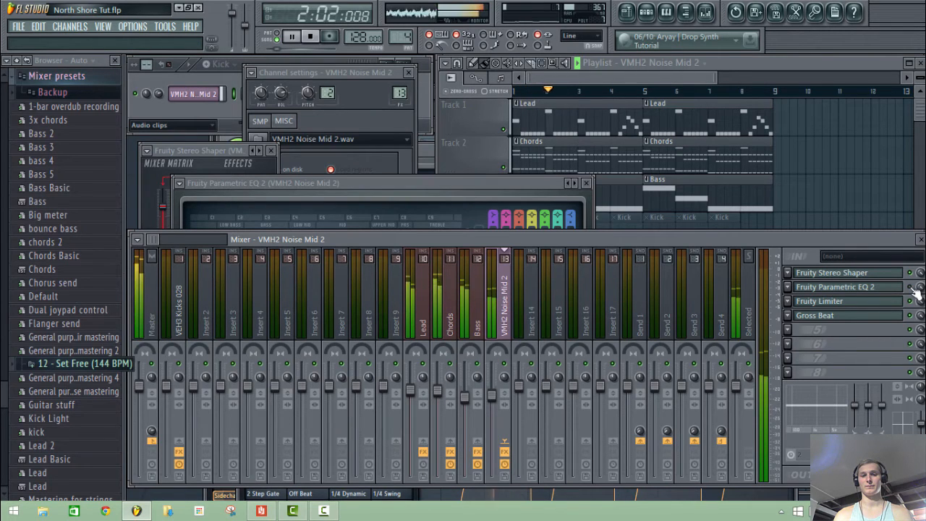
{"action": "key", "text": "space"}
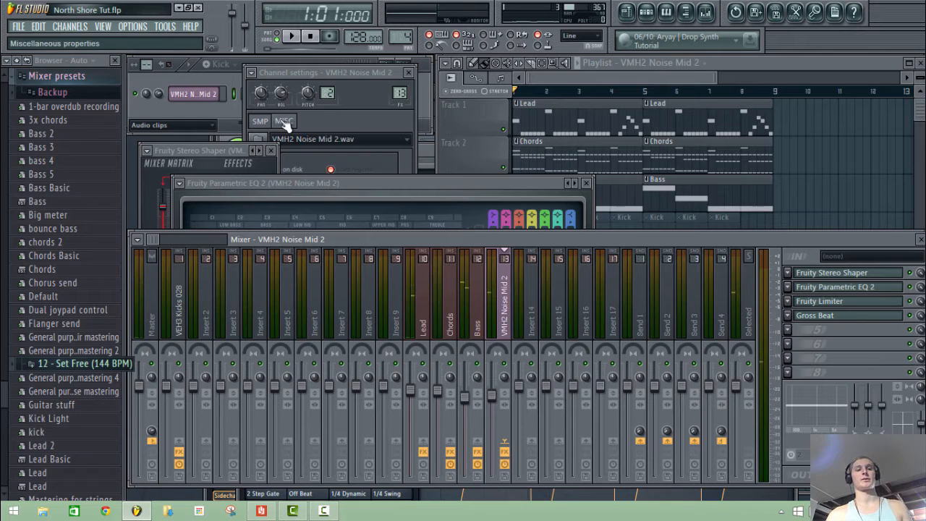
Step: Unmute the Kick clips on playlist Track 4 and play the full arrangement from the start
{"action": "left_click", "coordinate": [197, 79]}
{"action": "left_click", "coordinate": [18, 62]}
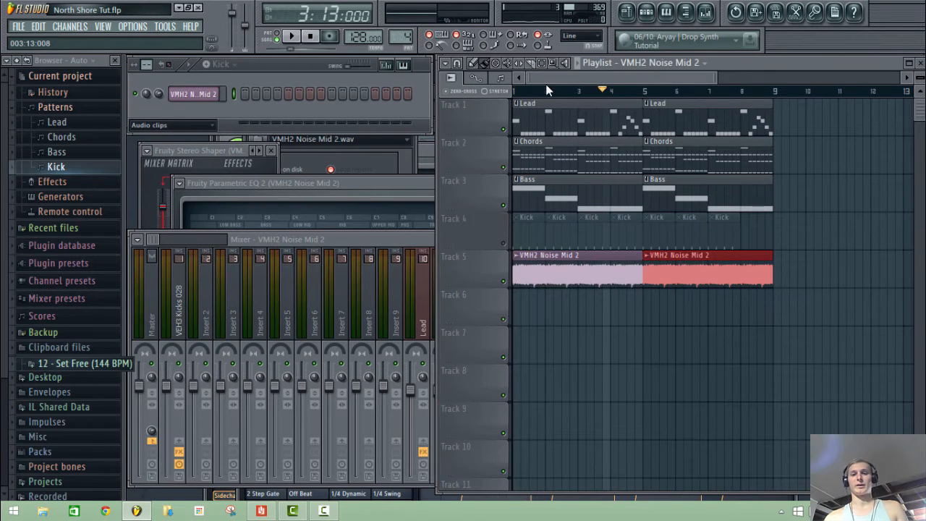
{"action": "left_click", "coordinate": [312, 37]}
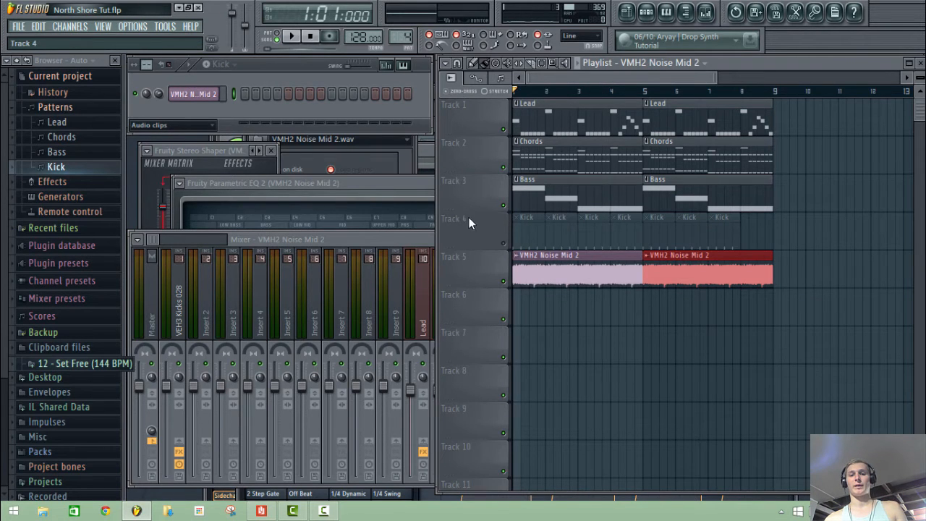
{"action": "left_click", "coordinate": [504, 245]}
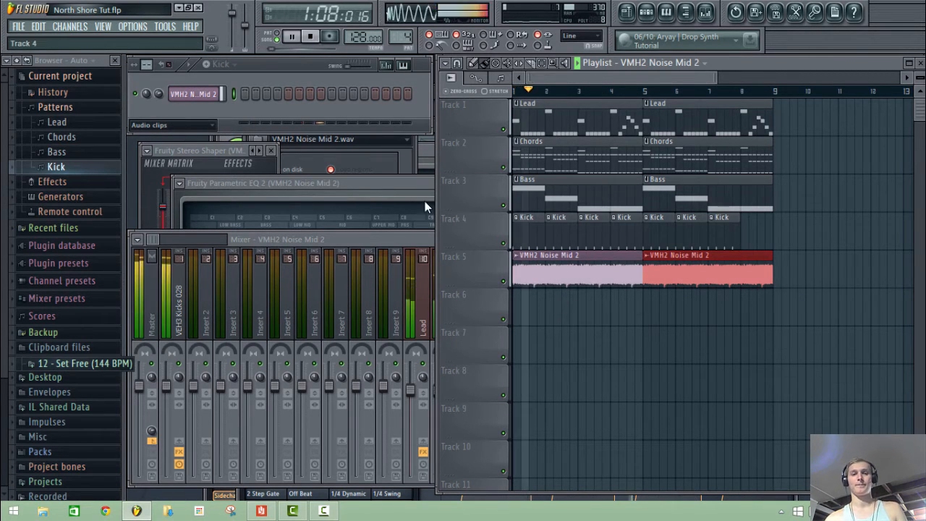
{"action": "left_click", "coordinate": [17, 62]}
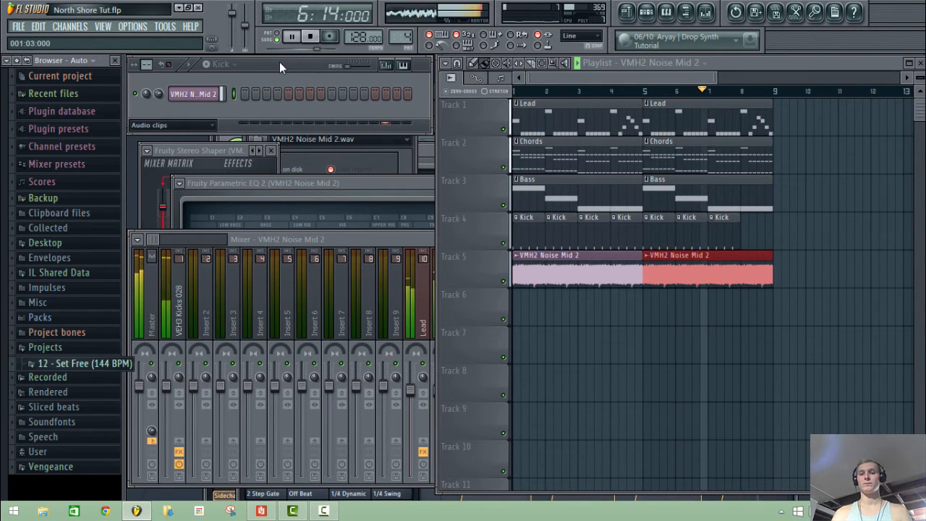
Step: Stop the song, switch to the Bass pattern and examine its notes in the piano roll
{"action": "left_click", "coordinate": [226, 64]}
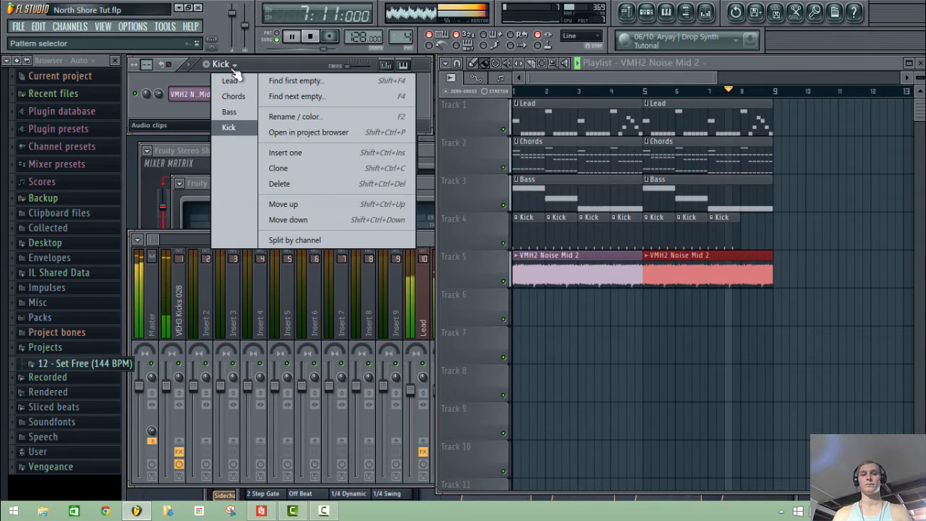
{"action": "left_click", "coordinate": [231, 109]}
{"action": "key", "text": "space"}
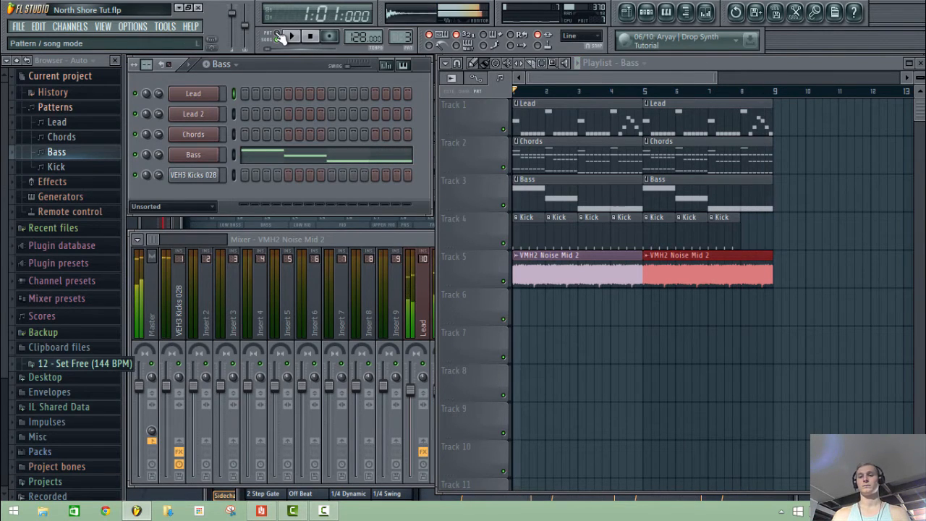
{"action": "left_click", "coordinate": [267, 159]}
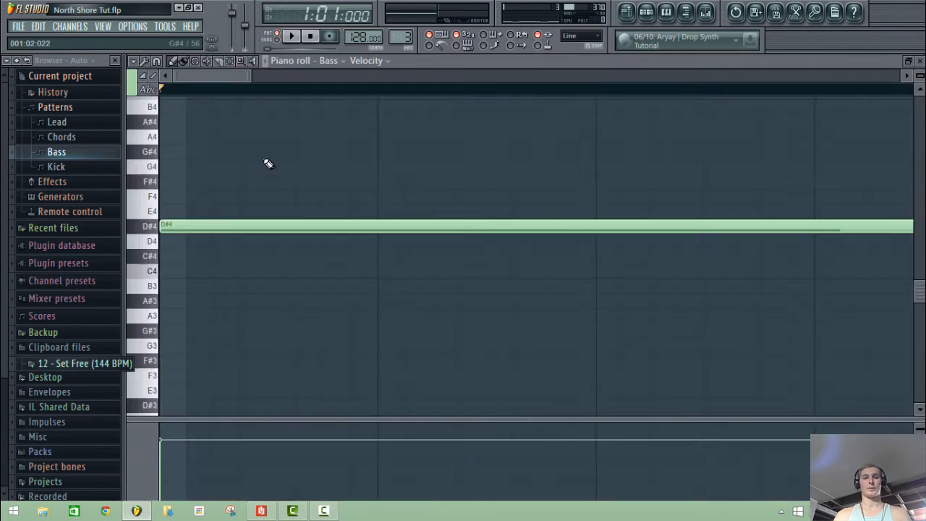
{"action": "scroll", "coordinate": [268, 164], "scroll_direction": "down", "scroll_amount": 5}
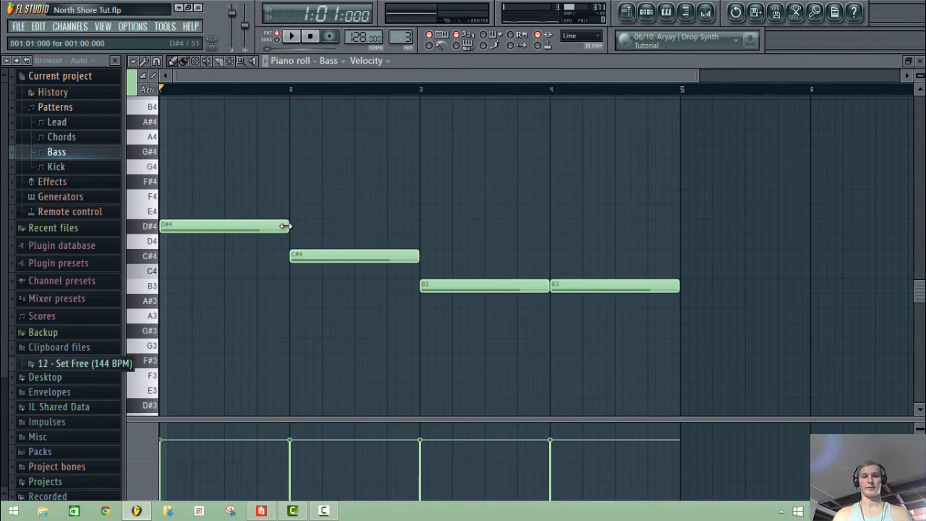
Step: Switch to the Chords pattern and examine its notes in the piano roll
{"action": "key", "text": "F7"}
{"action": "key", "text": "KP_Subtract"}
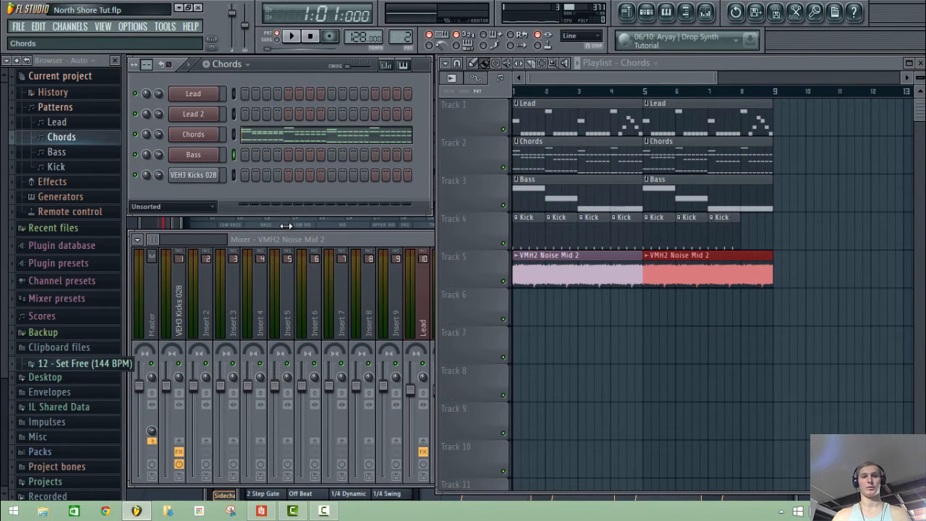
{"action": "left_click", "coordinate": [287, 225]}
{"action": "left_click", "coordinate": [276, 140]}
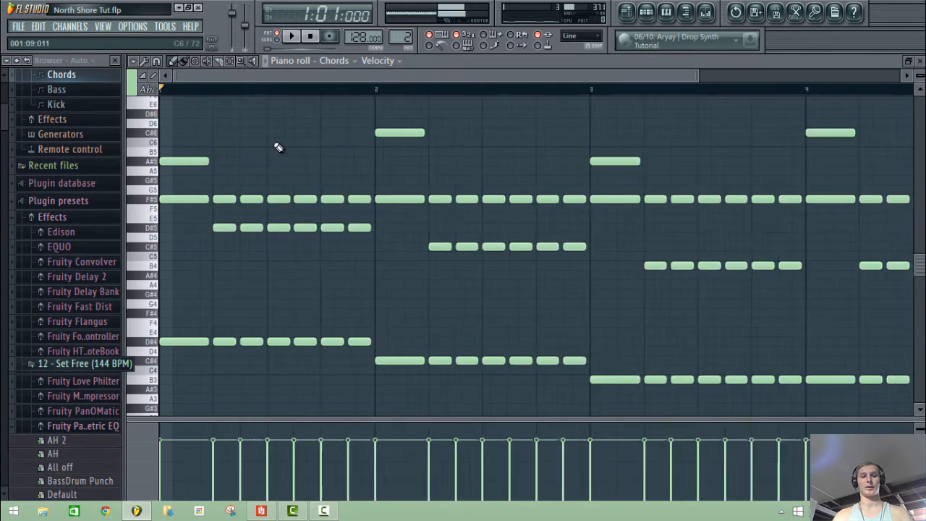
Step: Select and copy the lowest row of notes on D#4, C#4 and B3 in the Chords pattern
{"action": "scroll", "coordinate": [279, 147], "scroll_direction": "down", "scroll_amount": 3}
{"action": "scroll", "coordinate": [217, 189], "scroll_direction": "down", "scroll_amount": 3}
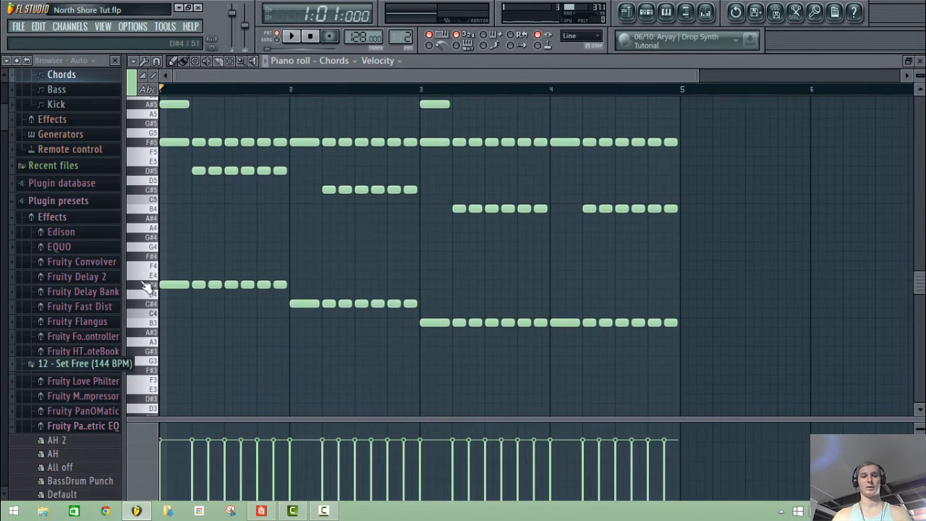
{"action": "left_click_drag", "start_coordinate": [155, 275], "coordinate": [159, 362]}
{"action": "key", "text": "Escape"}
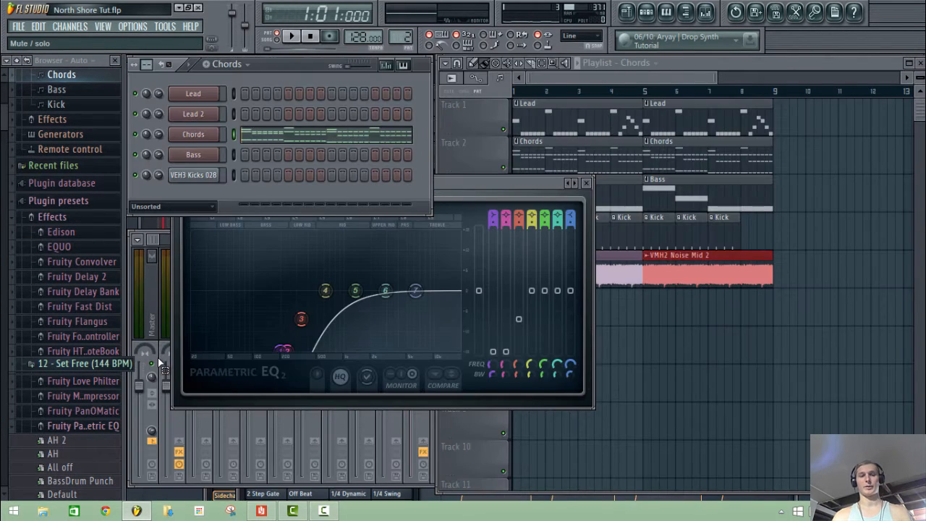
Step: Replace the sustained notes in the Bass pattern with the copied D#4, C#4 and B3 chord notes
{"action": "left_click", "coordinate": [232, 64]}
{"action": "left_click", "coordinate": [237, 114]}
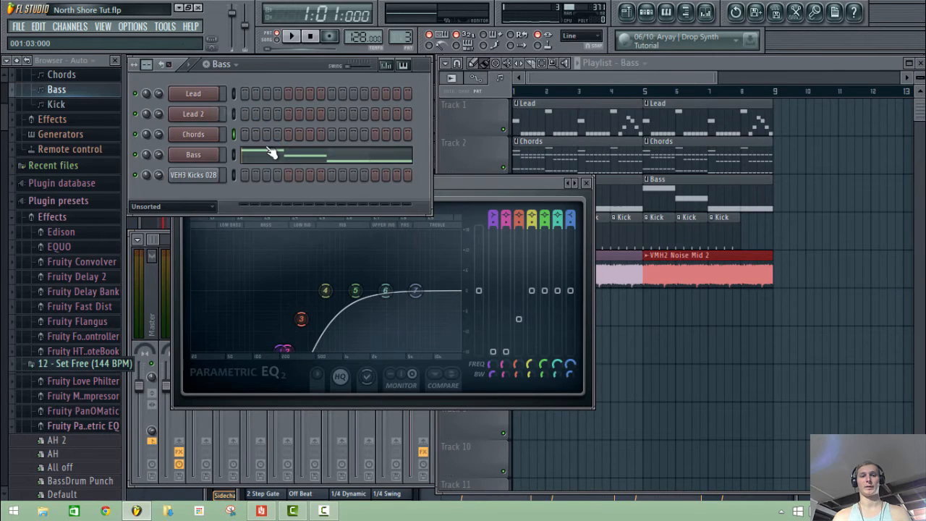
{"action": "left_click", "coordinate": [270, 154]}
{"action": "key", "text": "ctrl+a"}
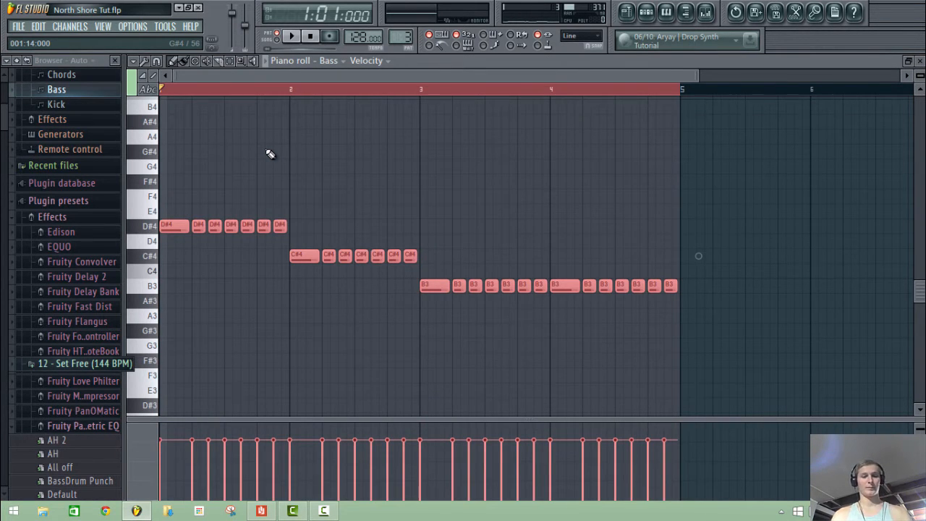
{"action": "key", "text": "Escape"}
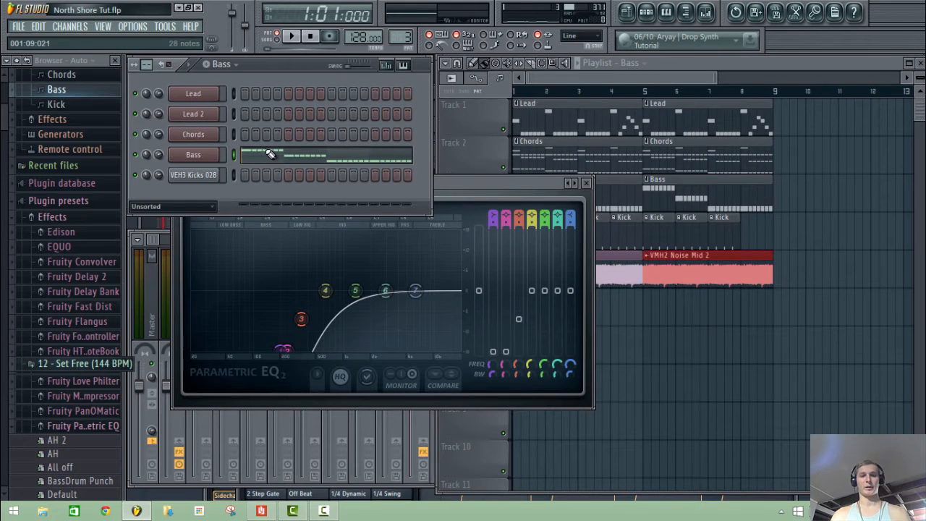
Step: Play the Bass pattern on its own and compare it with the full arrangement in song mode
{"action": "left_click", "coordinate": [293, 37]}
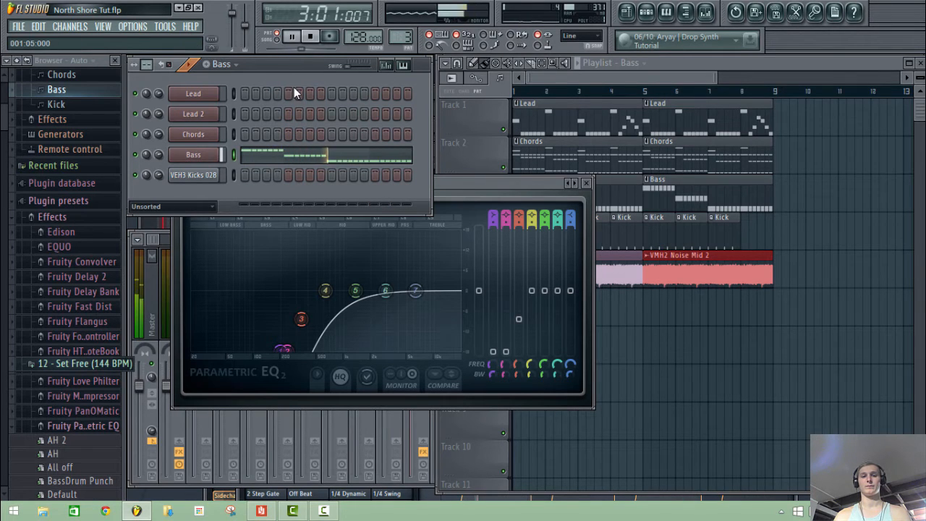
{"action": "left_click", "coordinate": [308, 38]}
{"action": "left_click", "coordinate": [293, 37]}
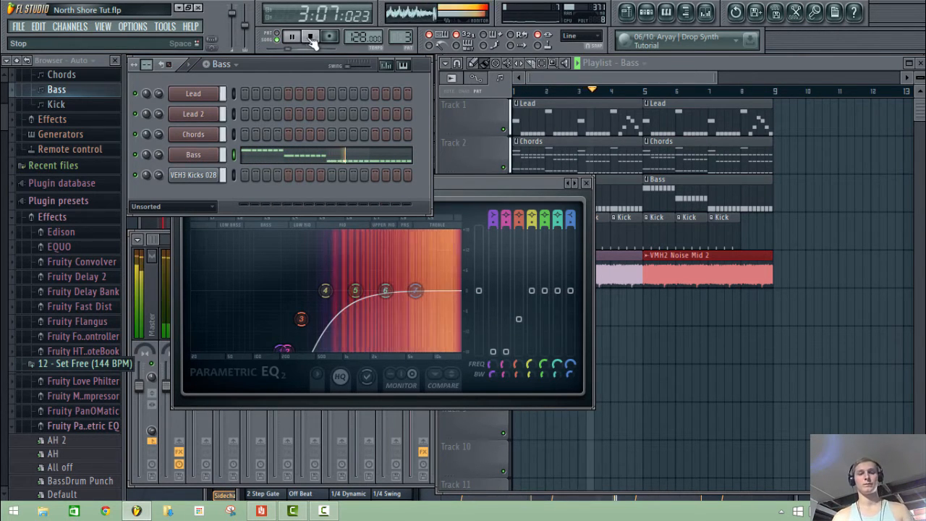
Step: Set the Bass mixer track's fader slightly below the Chords fader during playback and stop the song
{"action": "left_click", "coordinate": [685, 17]}
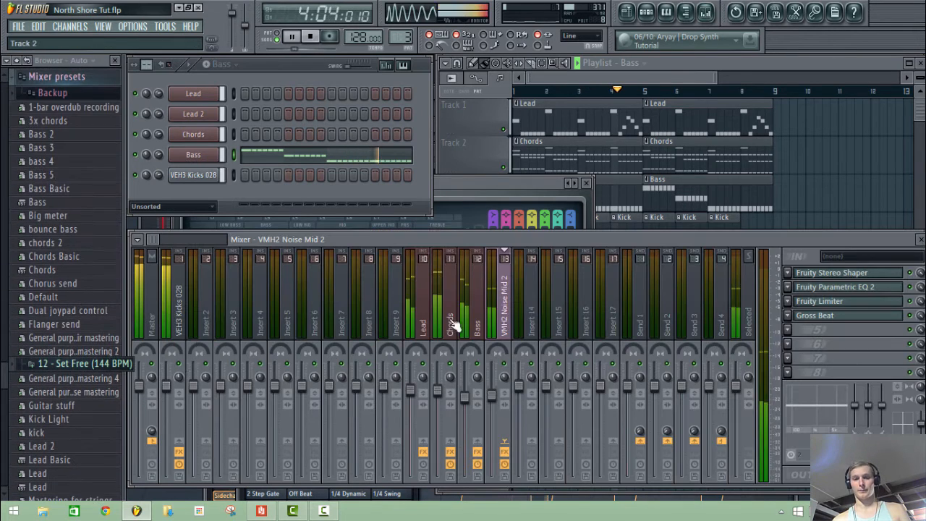
{"action": "left_click", "coordinate": [469, 398]}
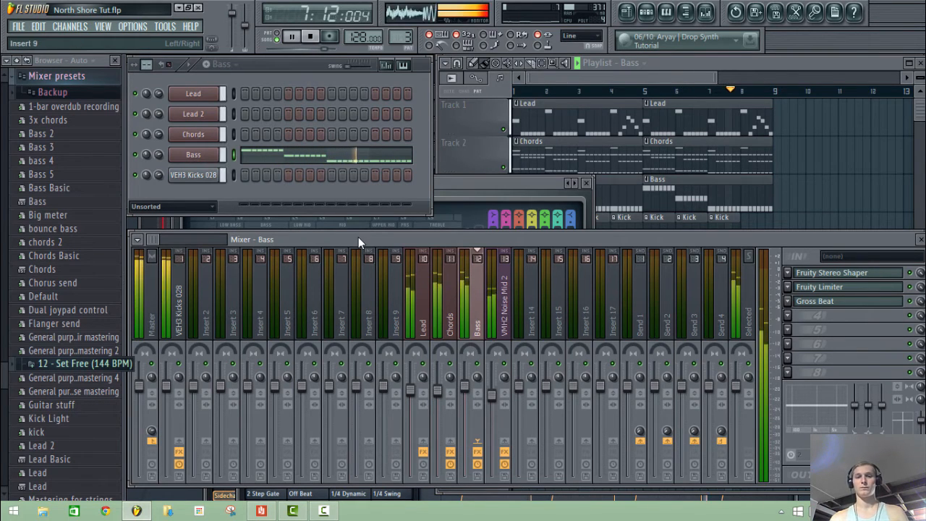
{"action": "left_click_drag", "start_coordinate": [467, 388], "coordinate": [467, 395]}
{"action": "key", "text": "space"}
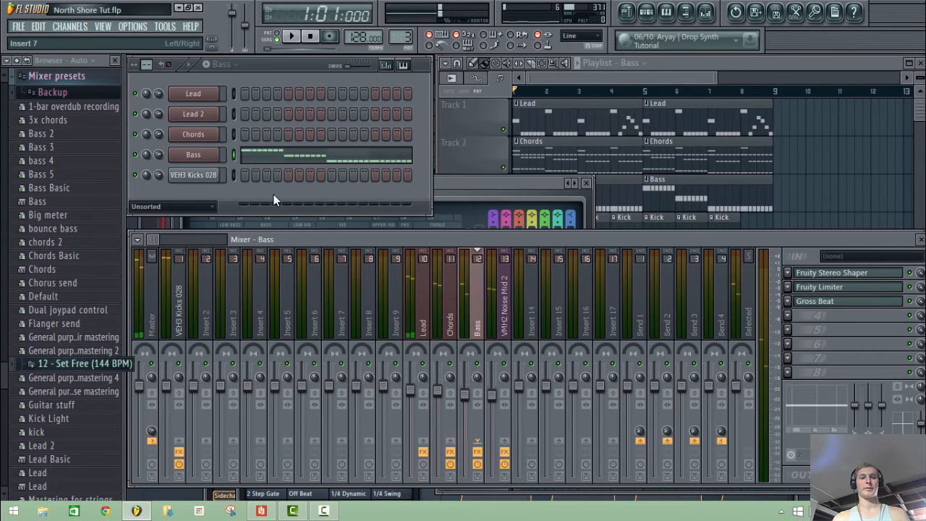
Step: Set the Bass Sylenth1 amp envelope release to 1.08 in Part B and 1.02 in Part A, and listen to the pattern
{"action": "left_click", "coordinate": [205, 160]}
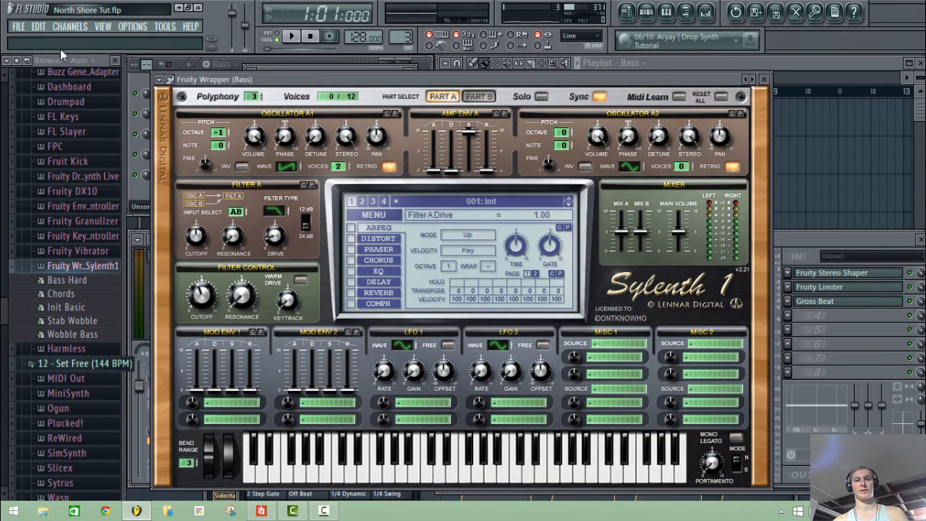
{"action": "left_click", "coordinate": [480, 96]}
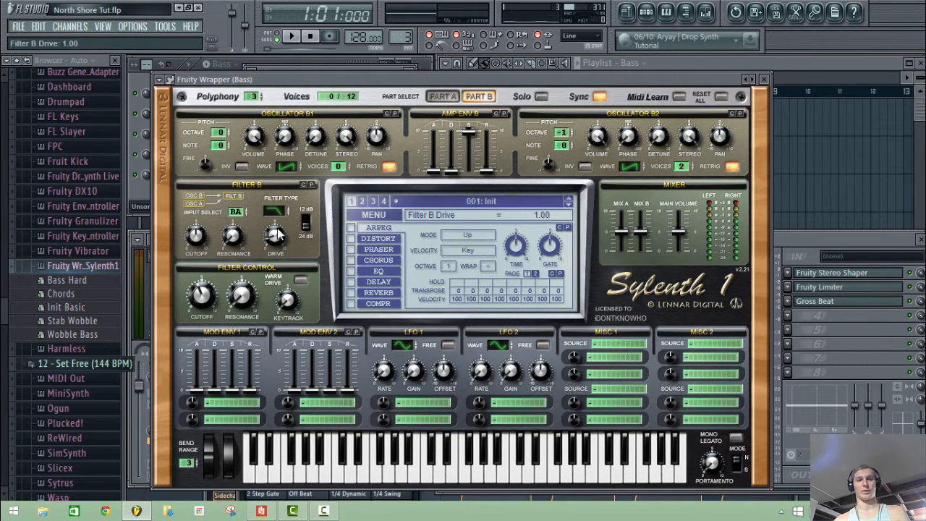
{"action": "left_click_drag", "start_coordinate": [488, 174], "coordinate": [491, 164]}
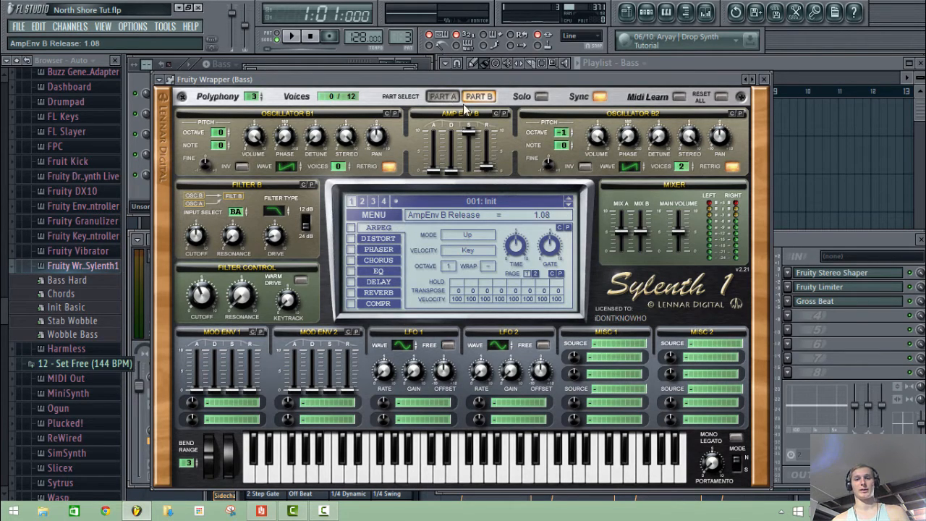
{"action": "left_click", "coordinate": [443, 97]}
{"action": "left_click", "coordinate": [489, 175]}
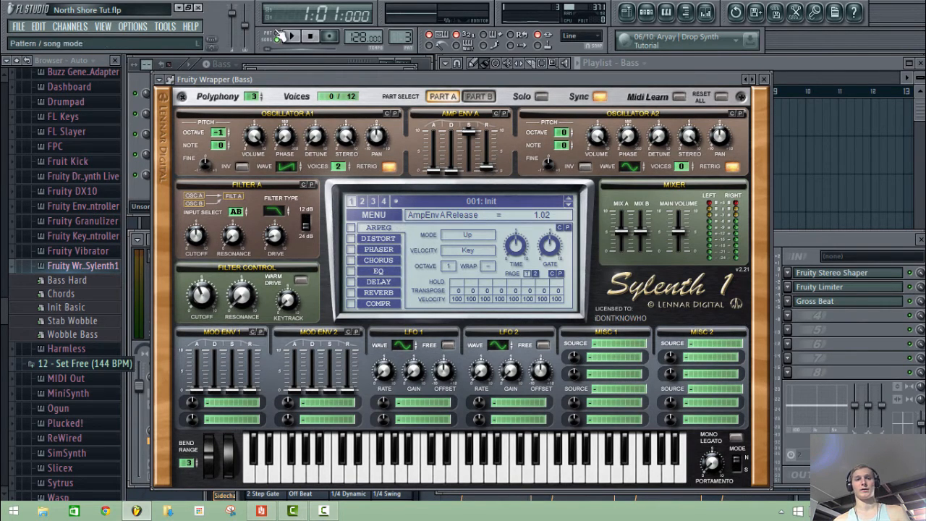
{"action": "left_click", "coordinate": [288, 36]}
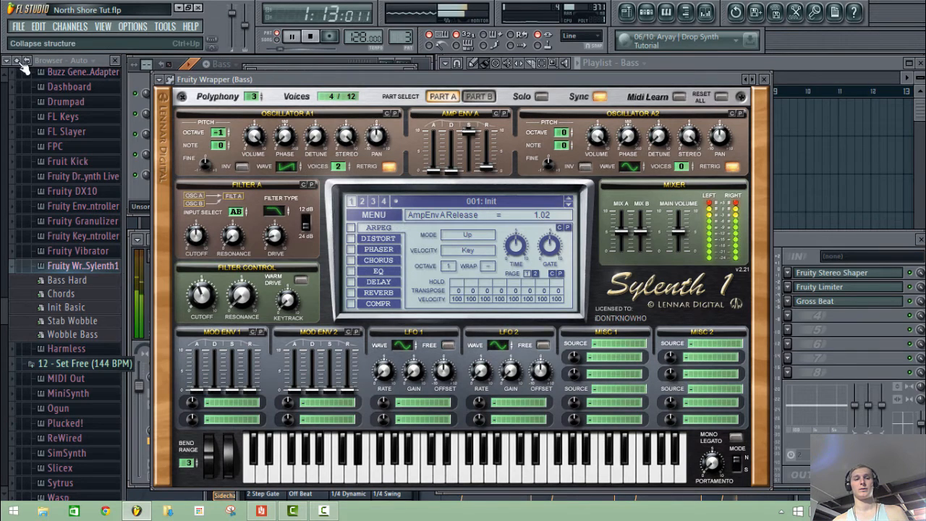
{"action": "key", "text": "space"}
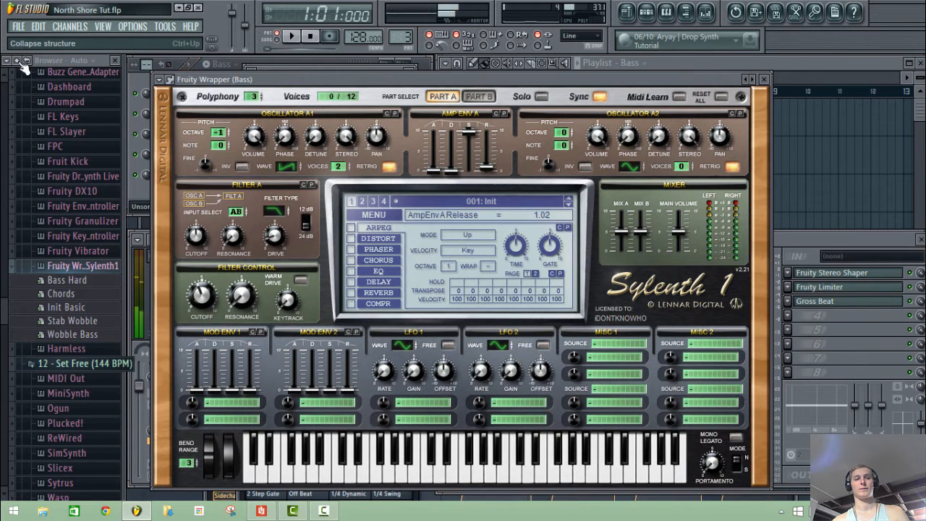
Step: Play the full arrangement, slightly lower the VMH2 Noise Mid 2 mixer track's volume, and stop playback
{"action": "left_click", "coordinate": [676, 70]}
{"action": "key", "text": "space"}
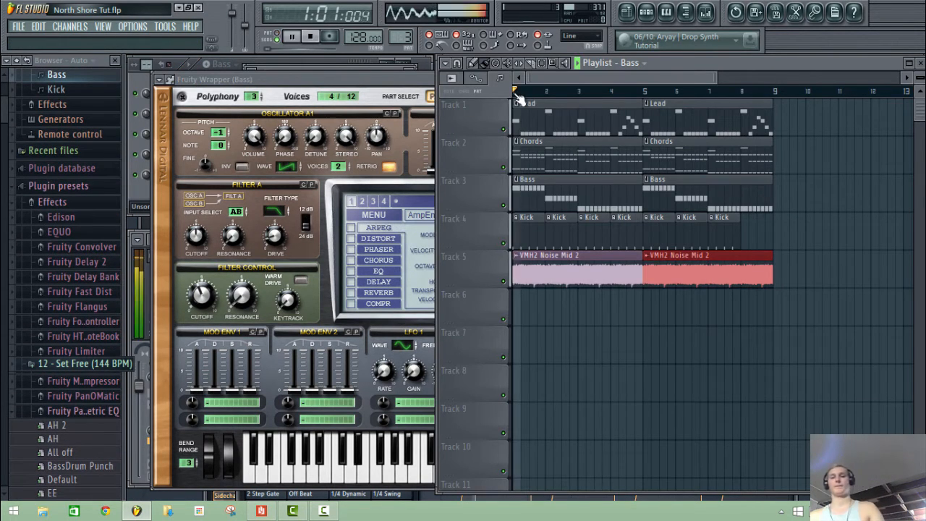
{"action": "left_click", "coordinate": [298, 59]}
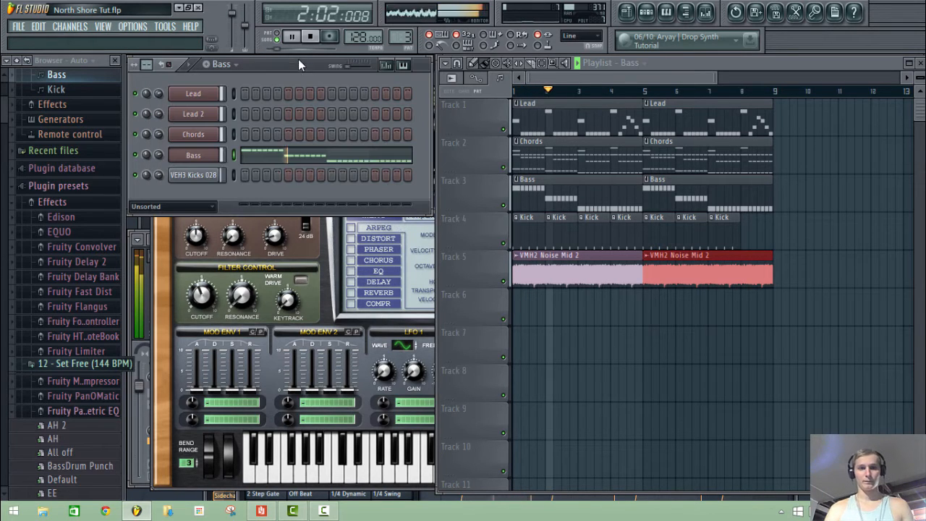
{"action": "left_click", "coordinate": [22, 63]}
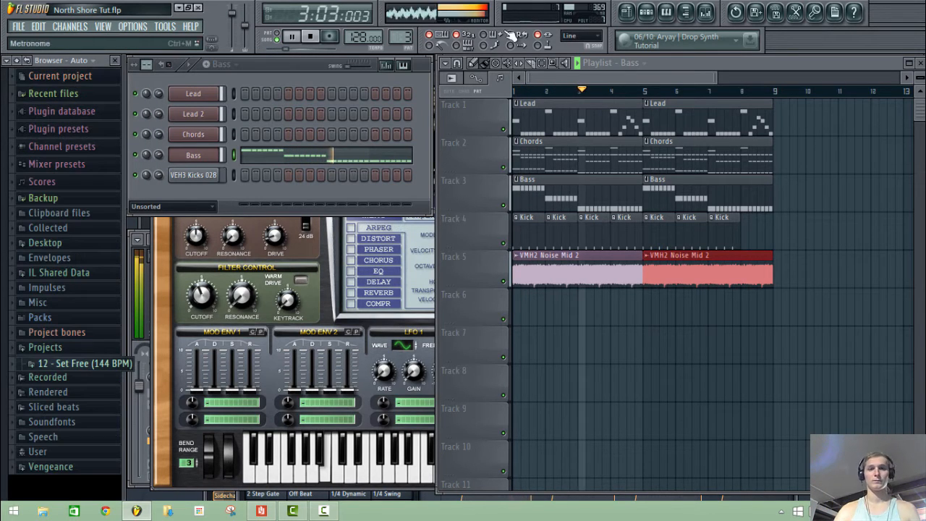
{"action": "key", "text": "F9"}
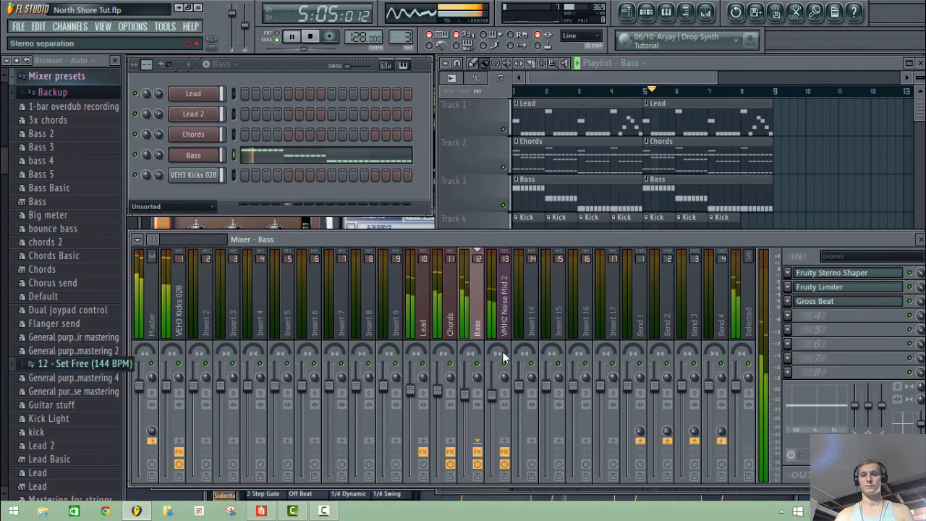
{"action": "left_click_drag", "start_coordinate": [493, 394], "coordinate": [492, 397]}
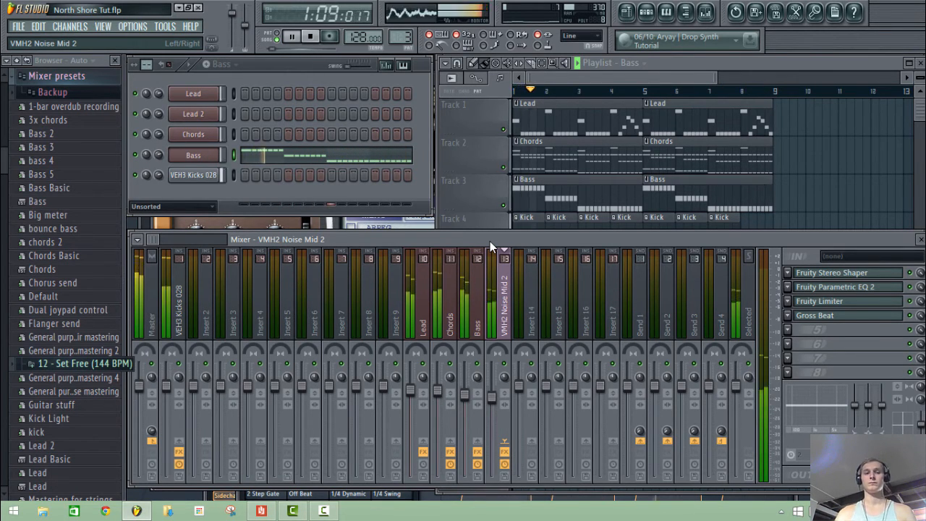
{"action": "key", "text": "space"}
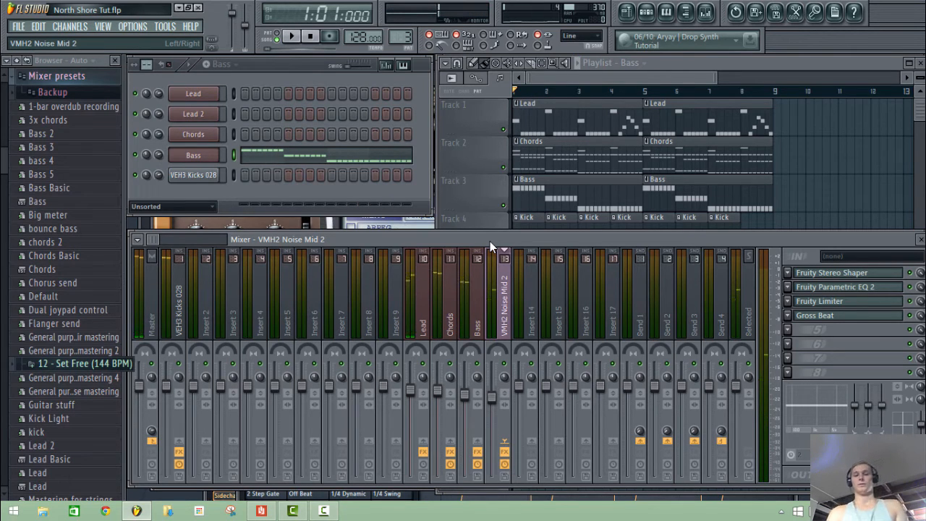
Step: Remove Fruity Compressor from the VEH3 Kicks 028 mixer track during playback and move its Fruity Limiter up one effect slot
{"action": "left_click", "coordinate": [189, 315]}
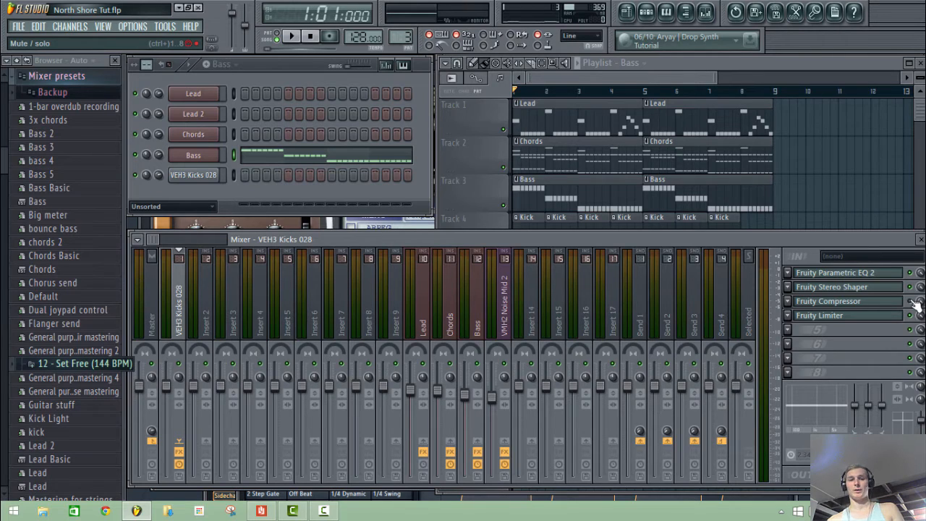
{"action": "key", "text": "space"}
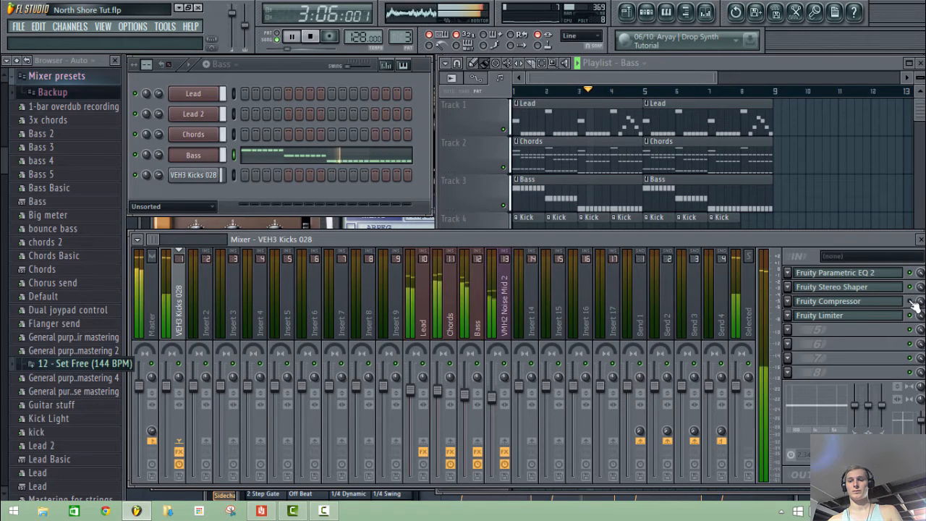
{"action": "left_click", "coordinate": [787, 301]}
{"action": "mouse_move", "coordinate": [797, 200]}
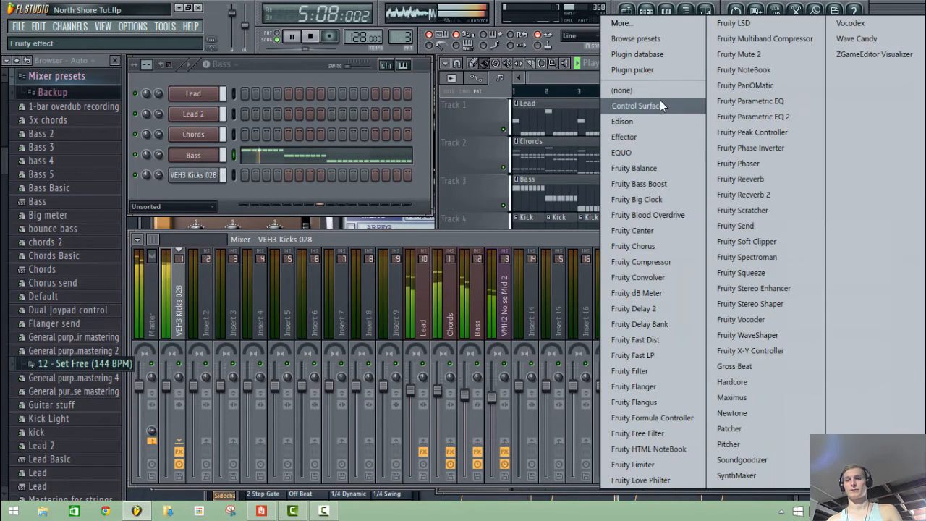
{"action": "left_click", "coordinate": [622, 90]}
{"action": "left_click", "coordinate": [789, 318]}
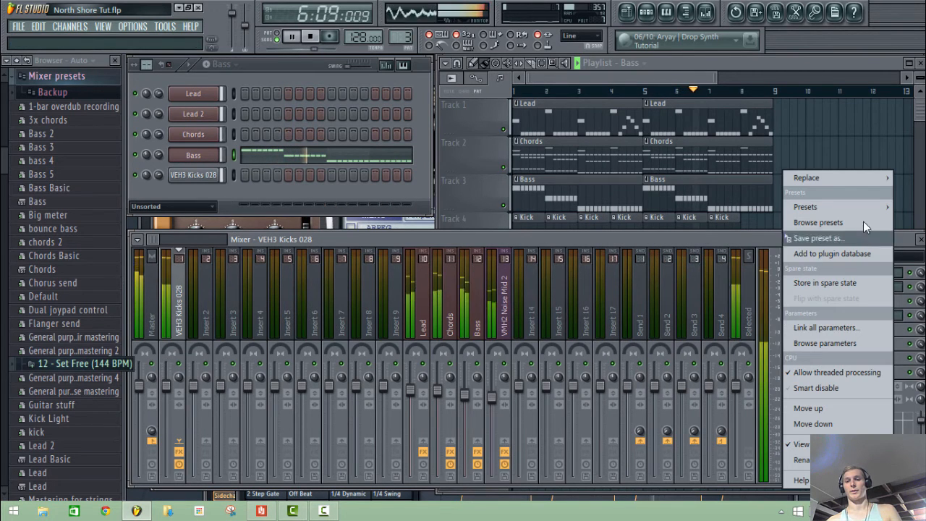
{"action": "left_click", "coordinate": [830, 408]}
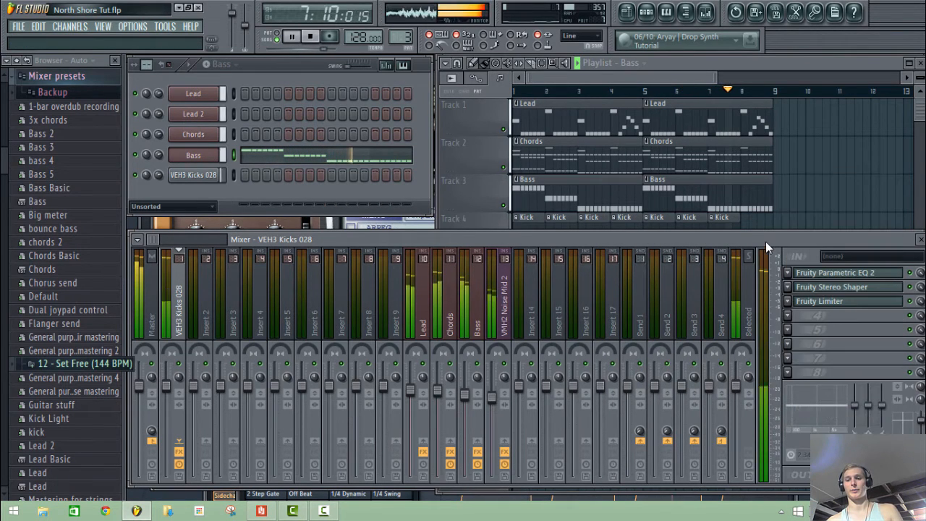
Step: Examine the kick's Fruity Limiter during playback, stop the song and collapse the browser tree
{"action": "left_click", "coordinate": [818, 302]}
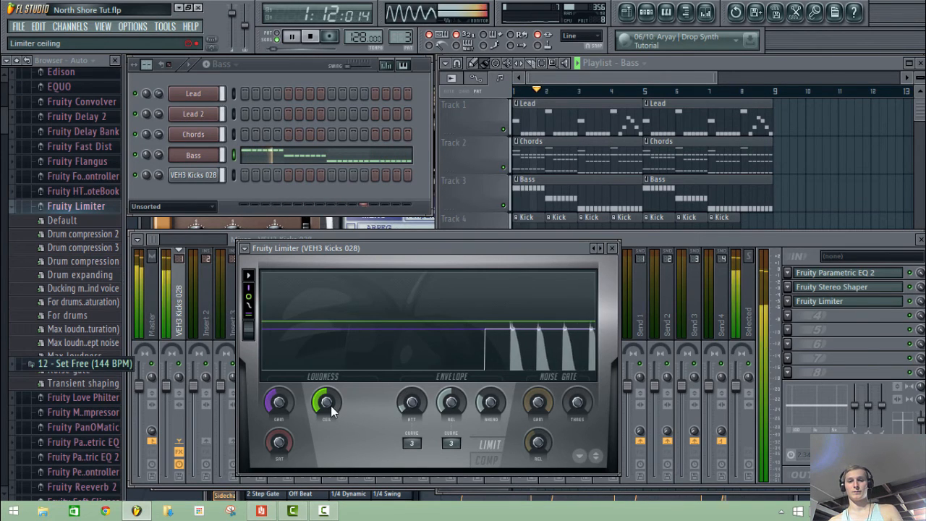
{"action": "key", "text": "space"}
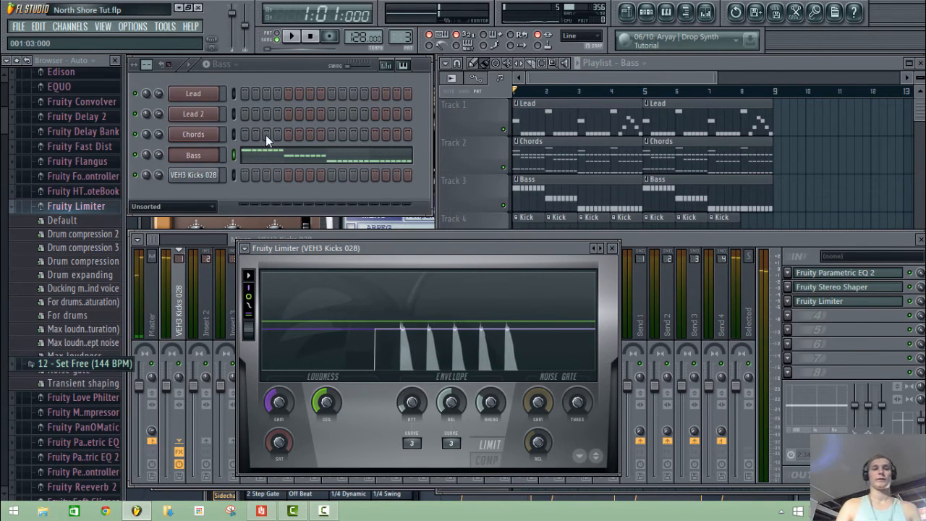
{"action": "left_click", "coordinate": [22, 61]}
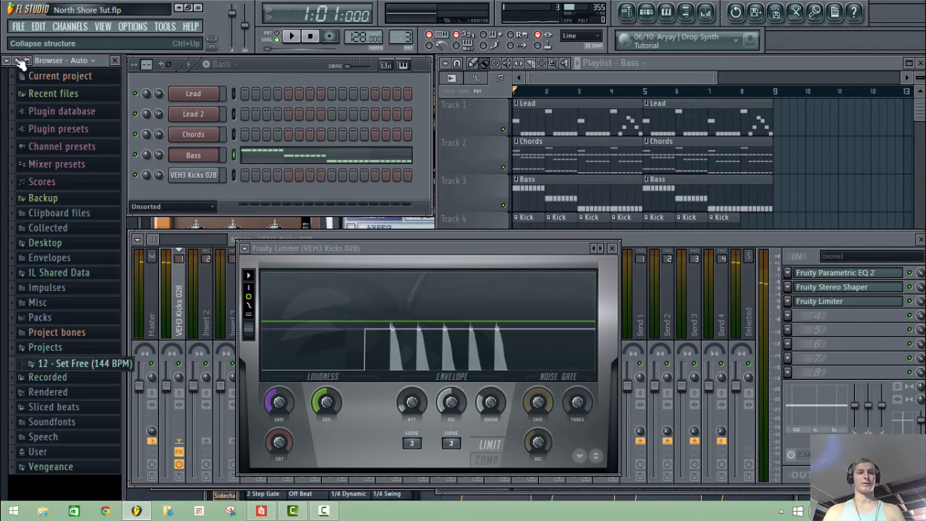
Step: Play the arrangement from bar 7 to check its ending, and stop playback
{"action": "left_click", "coordinate": [708, 234]}
{"action": "left_click_drag", "start_coordinate": [674, 78], "coordinate": [694, 80]}
{"action": "left_click", "coordinate": [668, 91]}
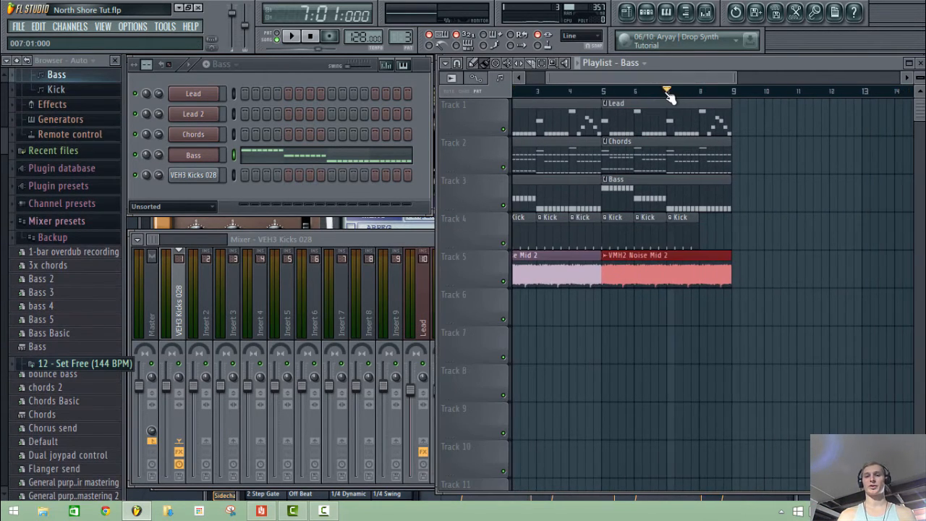
{"action": "key", "text": "space"}
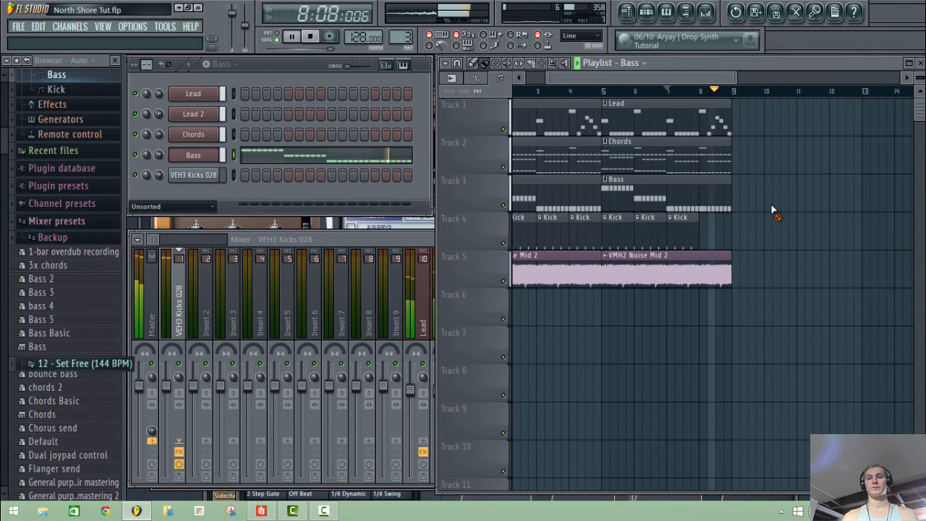
{"action": "key", "text": "space"}
{"action": "left_click_drag", "start_coordinate": [684, 79], "coordinate": [587, 89]}
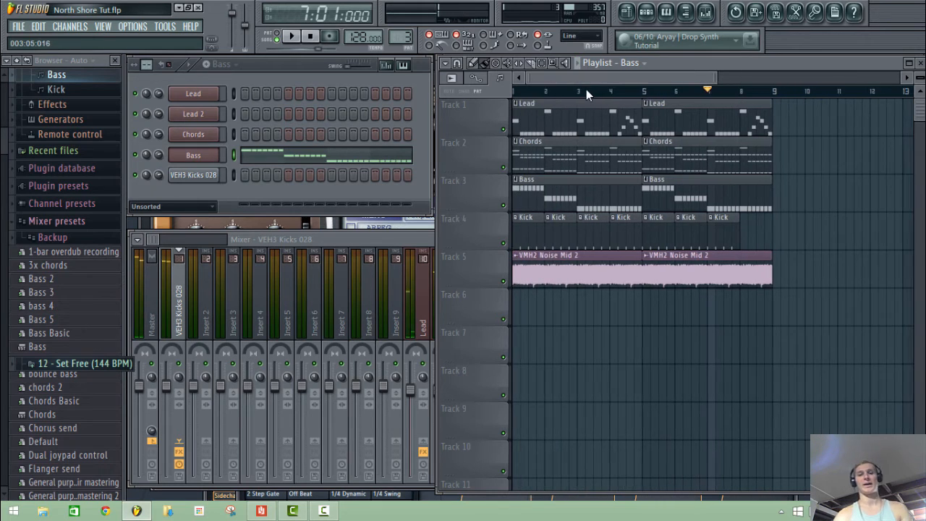
Step: Create an automation clip for the mix level of Gross Beat on the Lead mixer track and show it in the playlist
{"action": "double_click", "coordinate": [414, 241]}
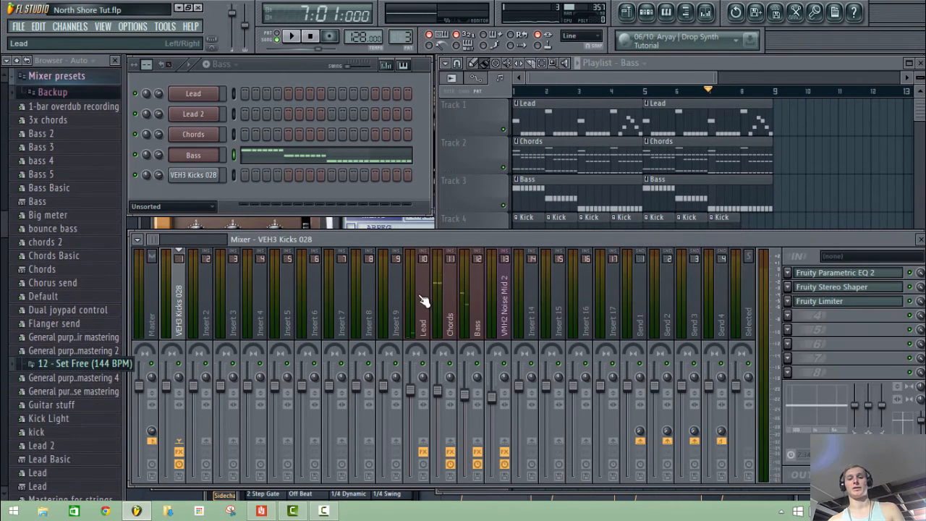
{"action": "left_click", "coordinate": [423, 309]}
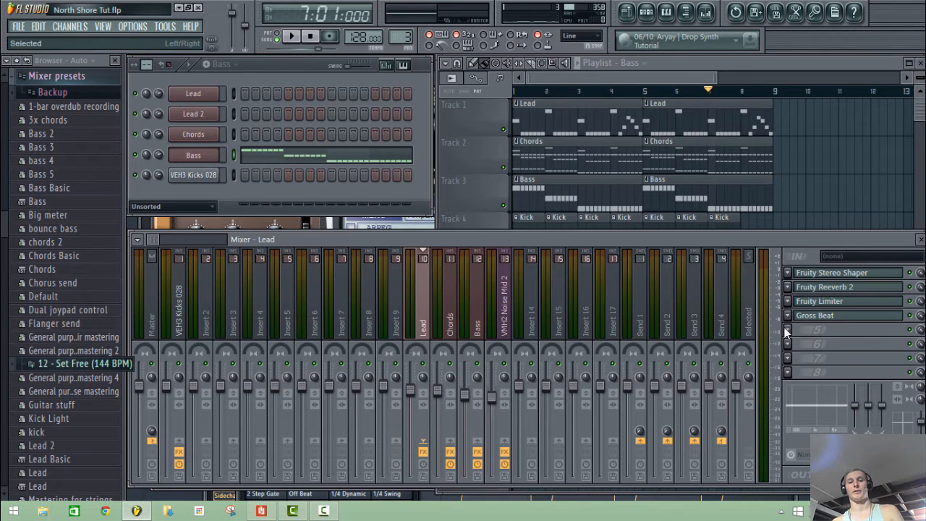
{"action": "right_click", "coordinate": [921, 319]}
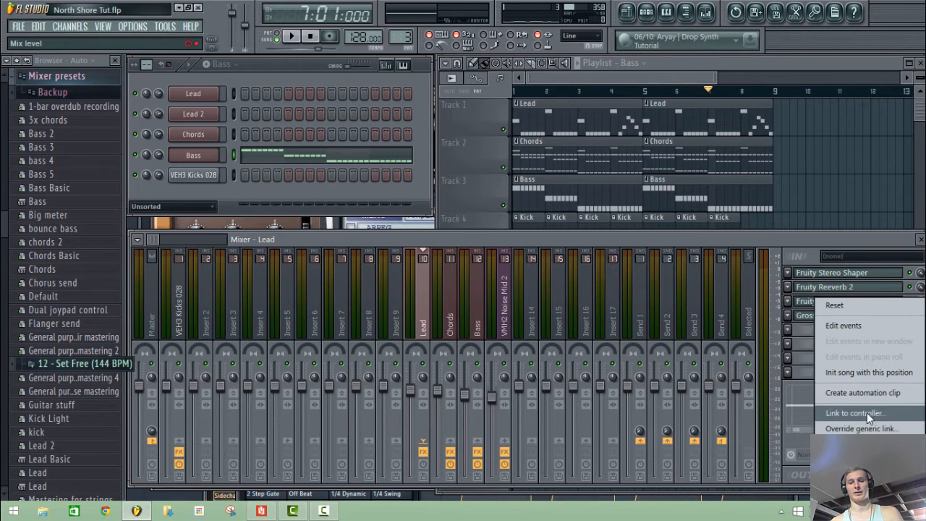
{"action": "left_click", "coordinate": [872, 393]}
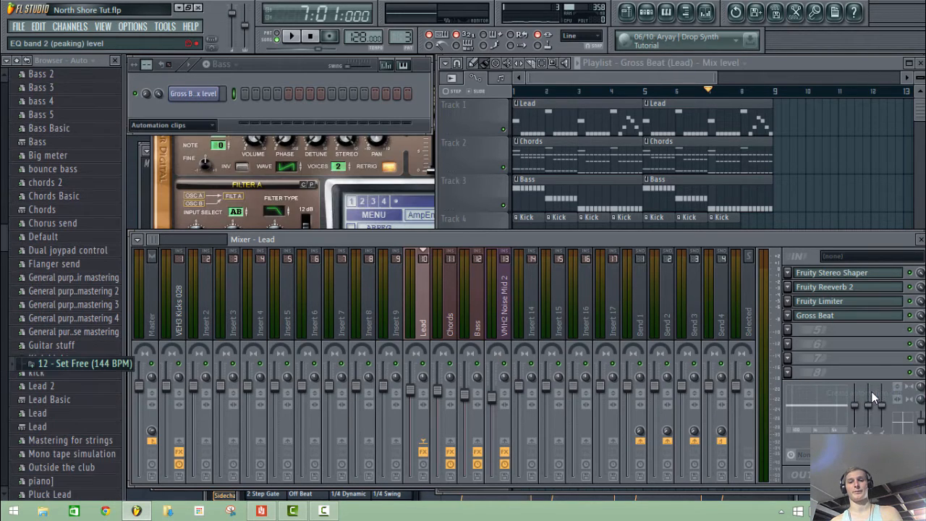
{"action": "left_click", "coordinate": [688, 80]}
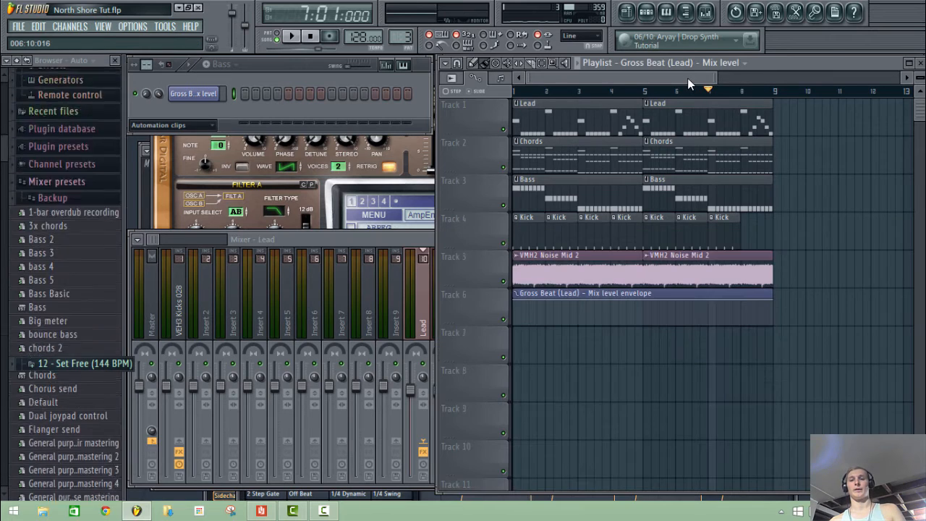
Step: Shape the Gross Beat mix level envelope to drop instantly to its minimum at bar 8 and stay there until the clip ends
{"action": "right_click", "coordinate": [741, 309]}
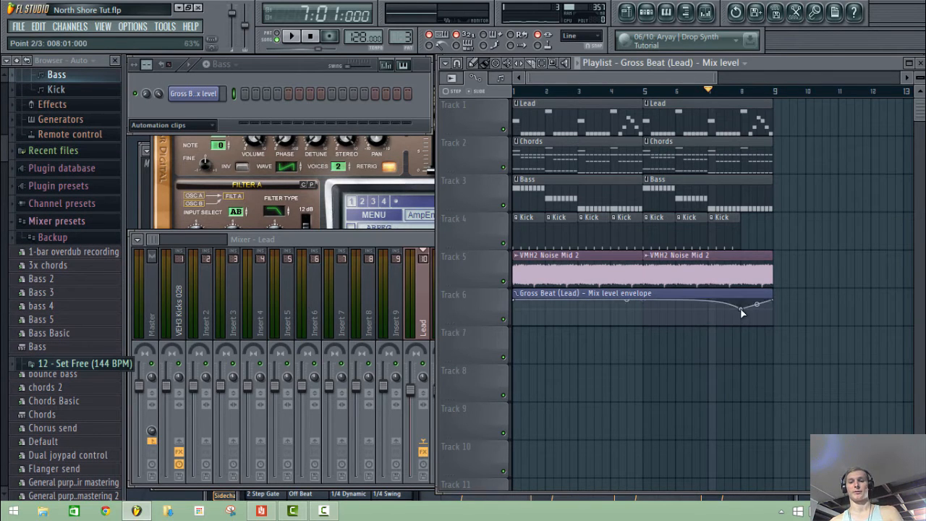
{"action": "left_click_drag", "start_coordinate": [742, 311], "coordinate": [745, 292]}
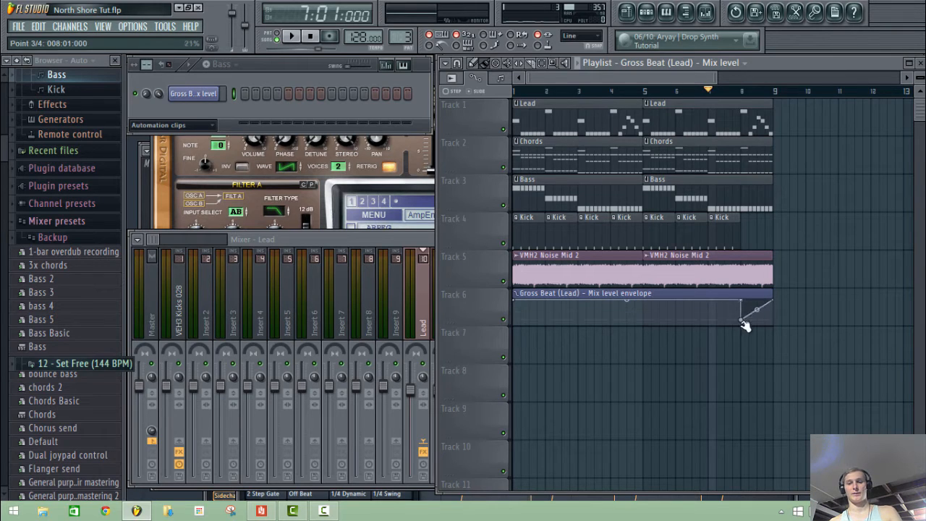
{"action": "left_click_drag", "start_coordinate": [742, 321], "coordinate": [741, 331]}
{"action": "left_click_drag", "start_coordinate": [779, 296], "coordinate": [776, 331]}
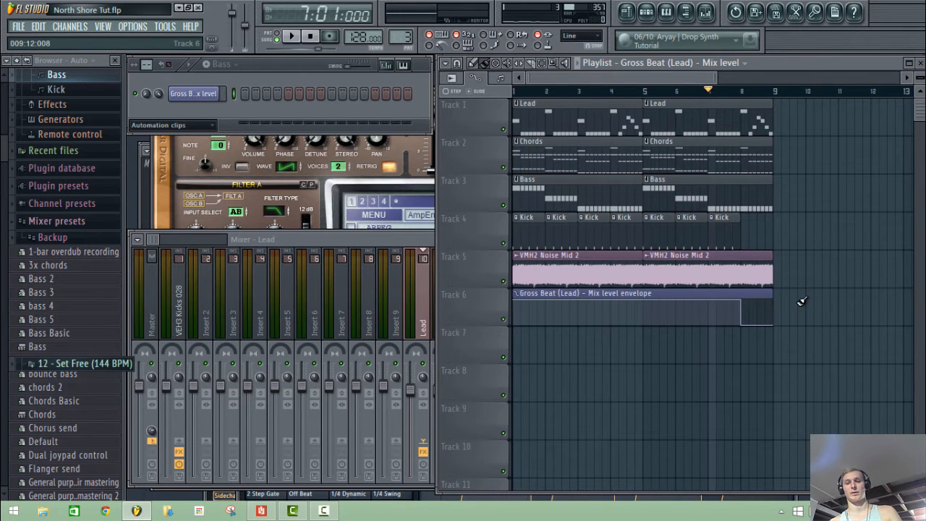
Step: Link the Chords track's Gross Beat mix level to the Gross Beat (Lead) - Mix level automation clip with the Default mapping formula
{"action": "left_click", "coordinate": [403, 241]}
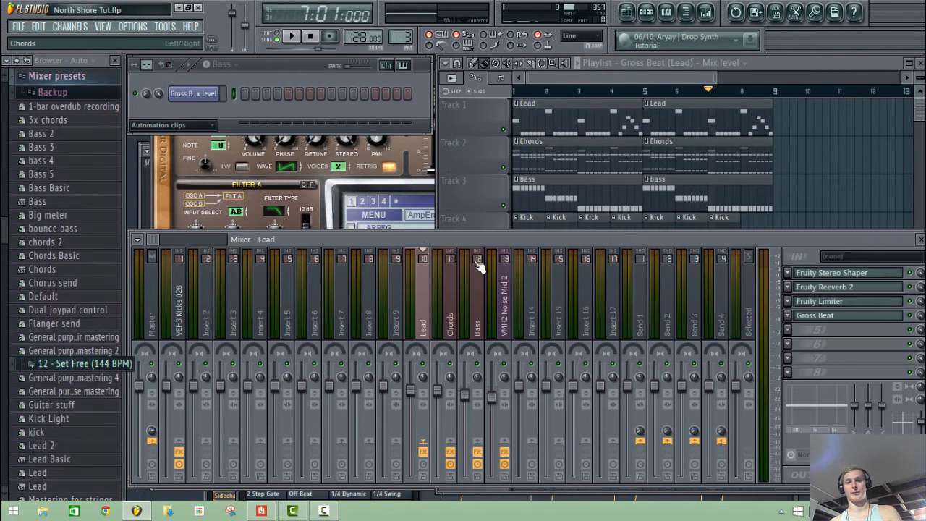
{"action": "left_click", "coordinate": [454, 303]}
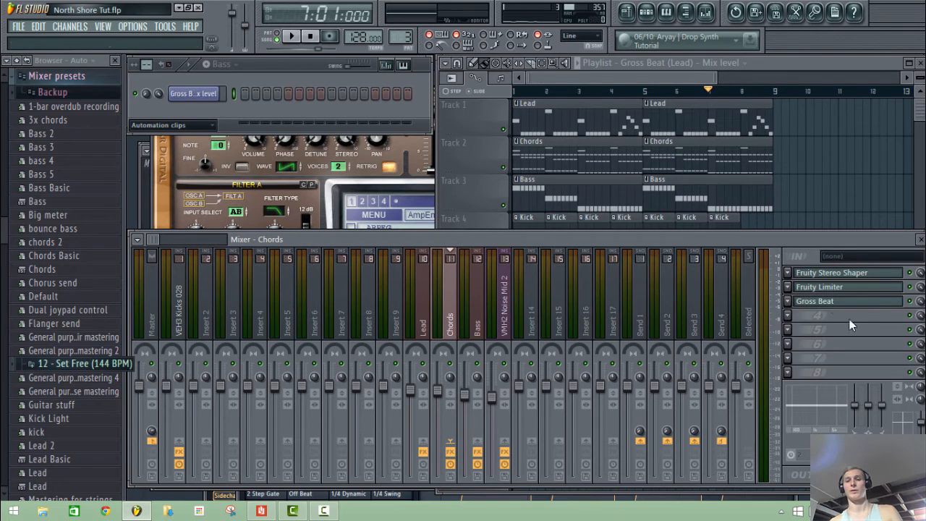
{"action": "right_click", "coordinate": [921, 310]}
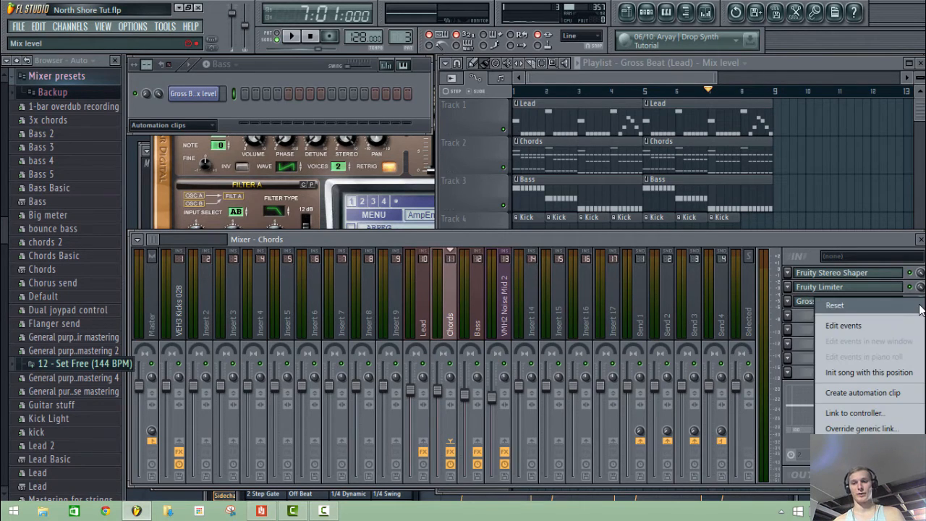
{"action": "left_click", "coordinate": [839, 409]}
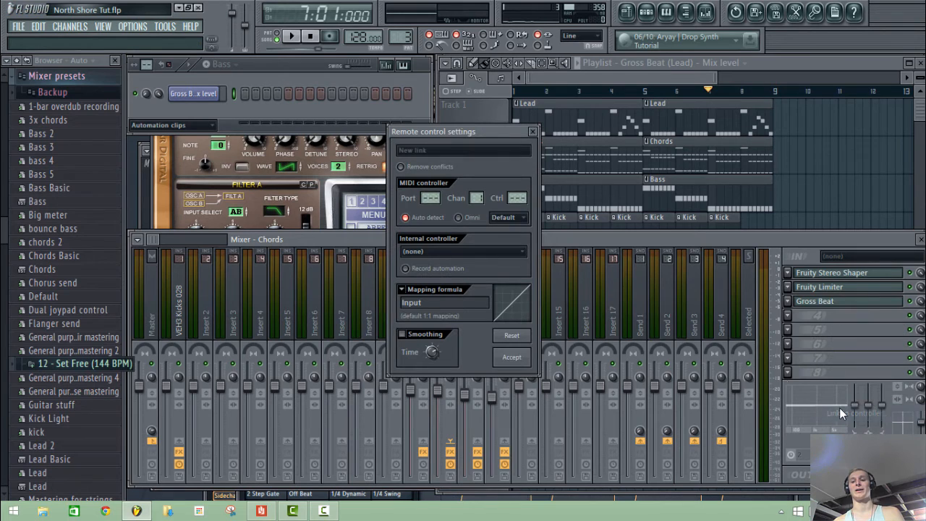
{"action": "left_click", "coordinate": [480, 251]}
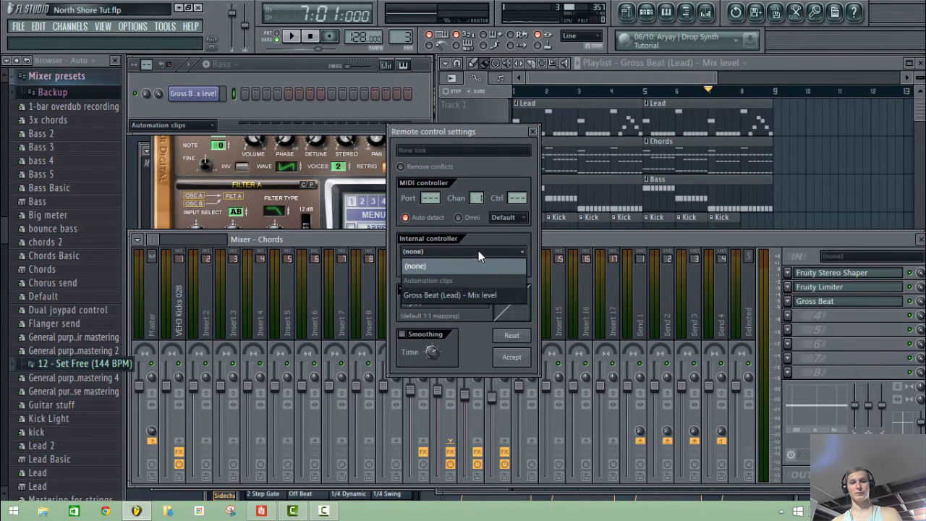
{"action": "left_click", "coordinate": [447, 296]}
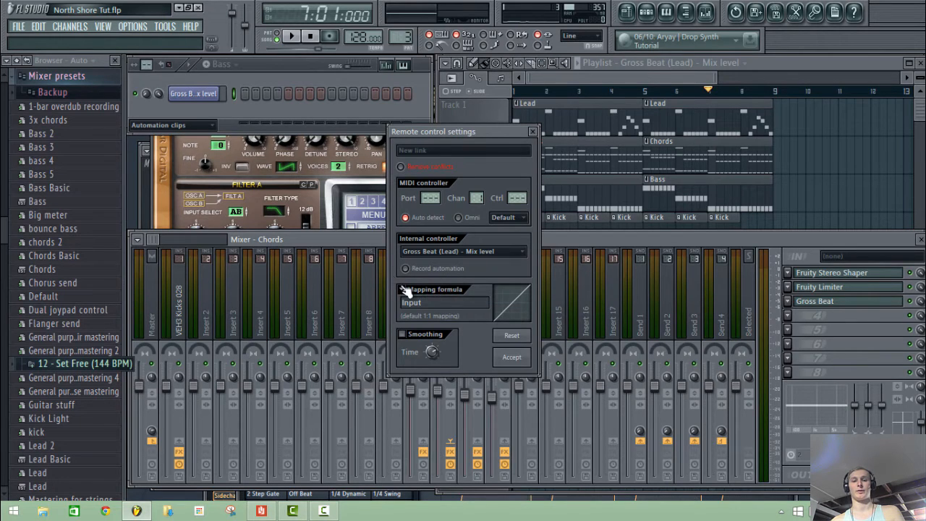
{"action": "left_click", "coordinate": [406, 291]}
{"action": "left_click", "coordinate": [409, 300]}
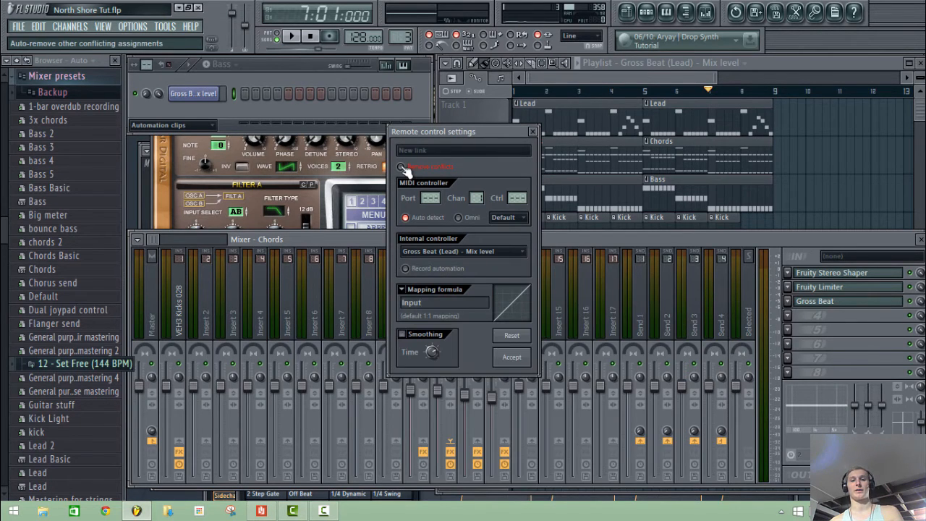
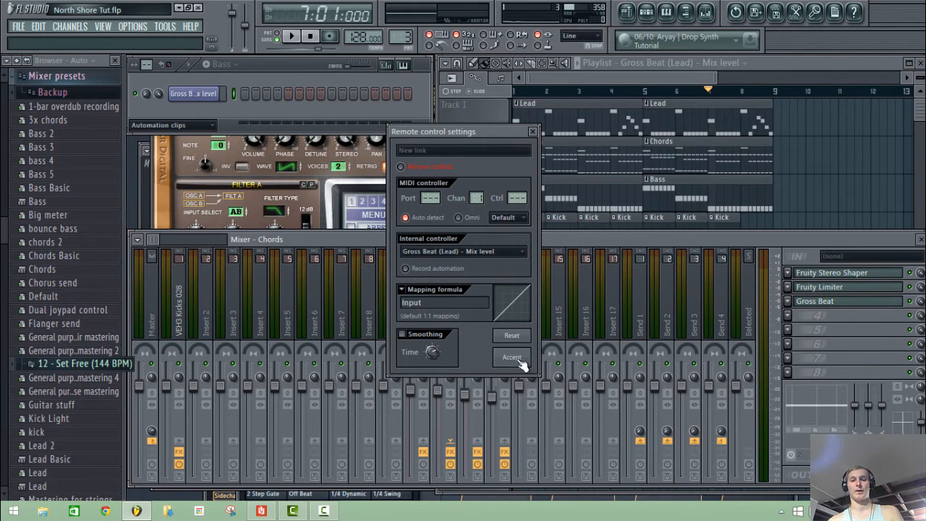
{"action": "left_click", "coordinate": [409, 293]}
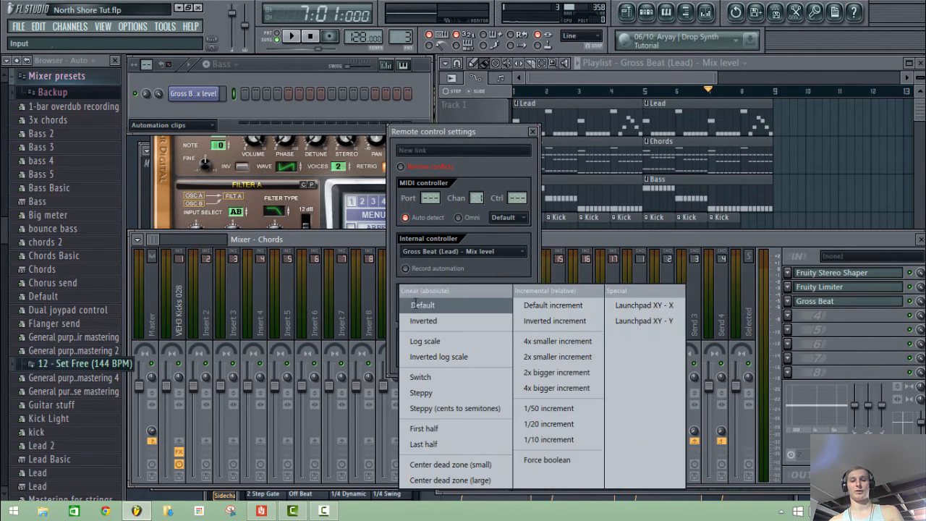
{"action": "left_click", "coordinate": [413, 303]}
{"action": "left_click", "coordinate": [500, 356]}
Step: Link the Bass track's Gross Beat mix level to the Gross Beat (Lead) - Mix level clip using the Default mapping
{"action": "left_click", "coordinate": [483, 323]}
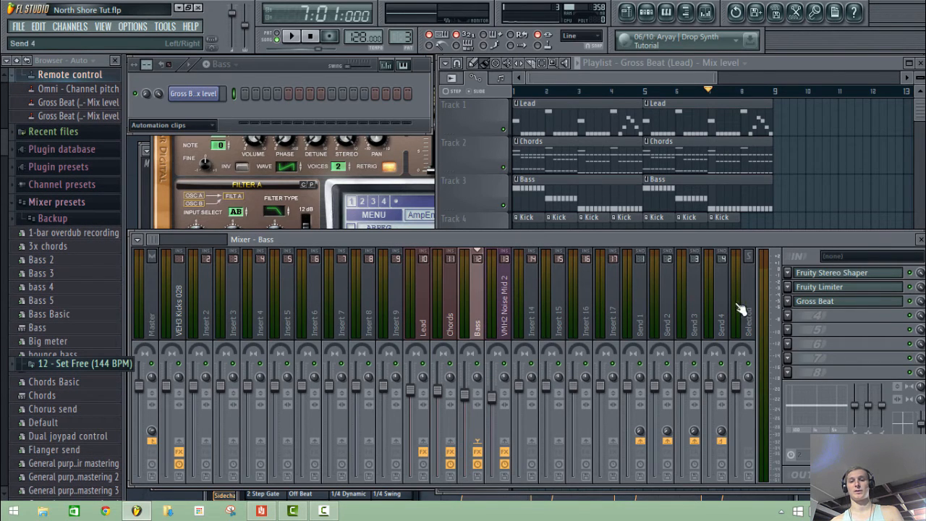
{"action": "right_click", "coordinate": [921, 304]}
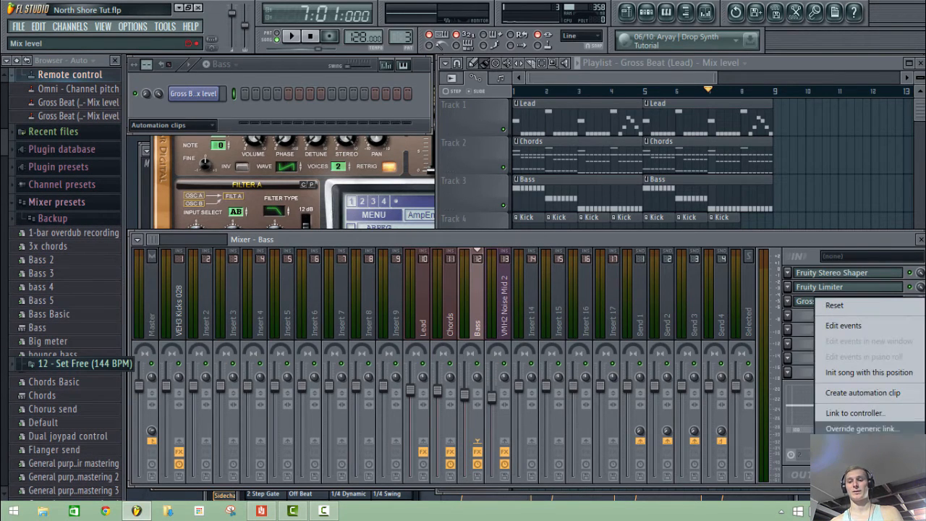
{"action": "left_click", "coordinate": [843, 413]}
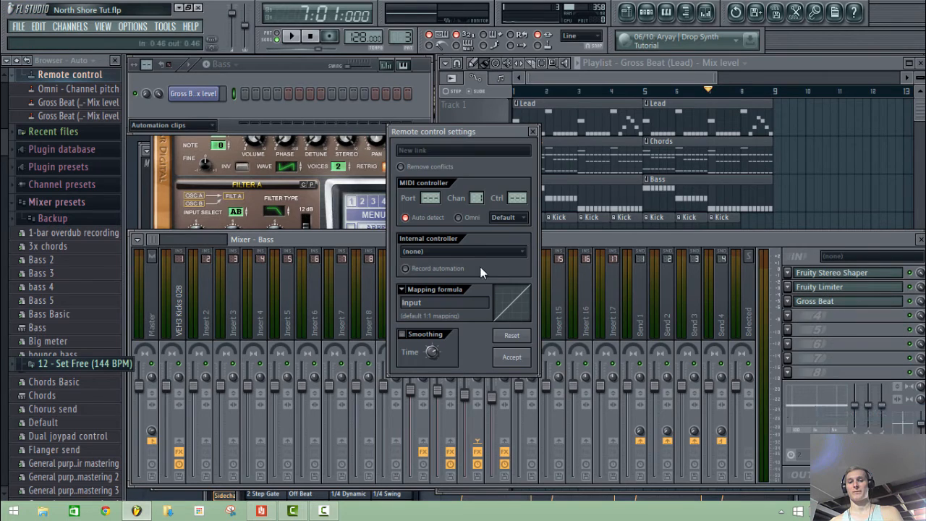
{"action": "left_click", "coordinate": [466, 252]}
{"action": "left_click", "coordinate": [465, 296]}
{"action": "left_click", "coordinate": [406, 289]}
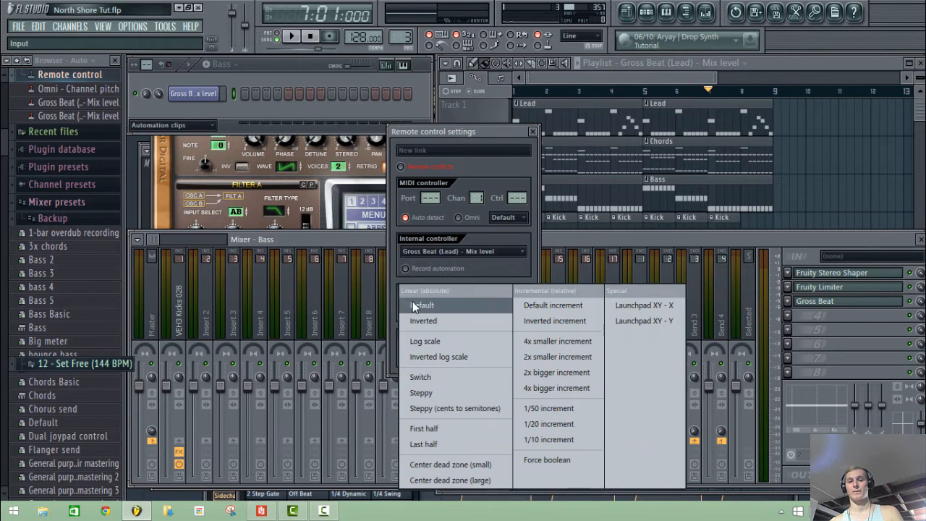
{"action": "left_click", "coordinate": [424, 303]}
{"action": "left_click", "coordinate": [511, 359]}
Step: Link the VMH2 Noise Mid 2 track's Gross Beat mix level to the Gross Beat (Lead) - Mix level clip, Default mapping
{"action": "left_click", "coordinate": [502, 329]}
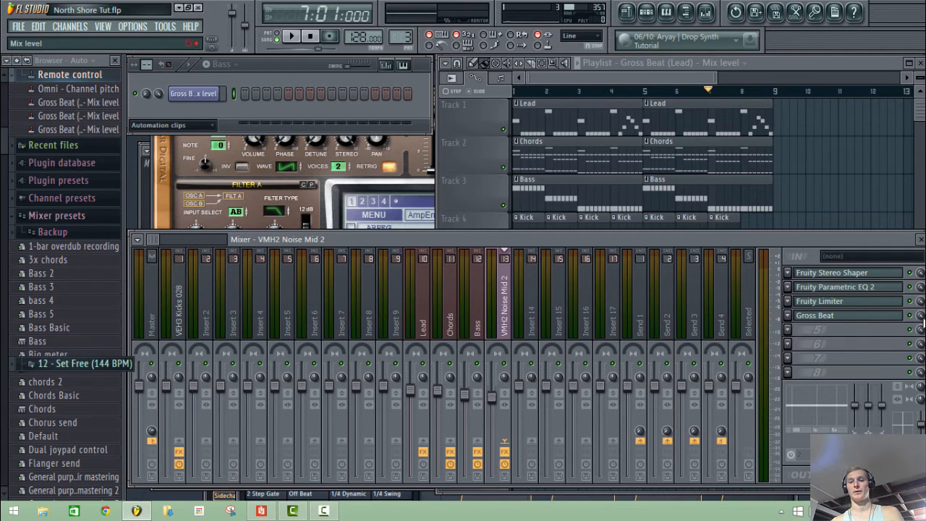
{"action": "right_click", "coordinate": [920, 315]}
{"action": "left_click", "coordinate": [869, 413]}
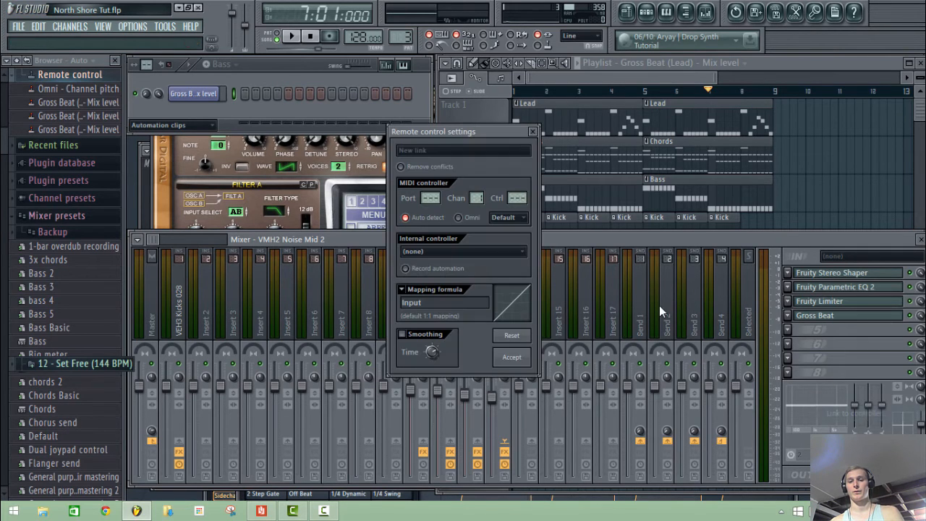
{"action": "left_click", "coordinate": [476, 264]}
{"action": "left_click", "coordinate": [457, 295]}
{"action": "left_click", "coordinate": [400, 289]}
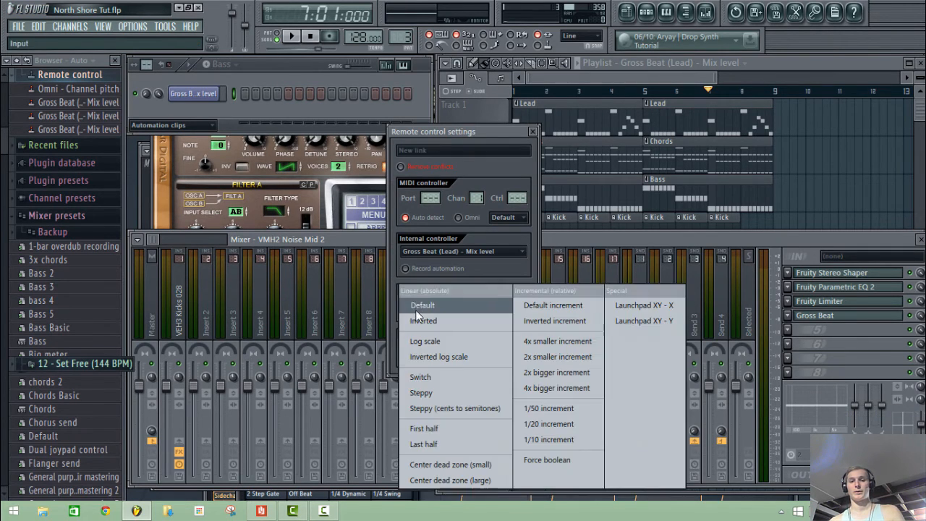
{"action": "left_click", "coordinate": [417, 306]}
{"action": "left_click", "coordinate": [512, 358]}
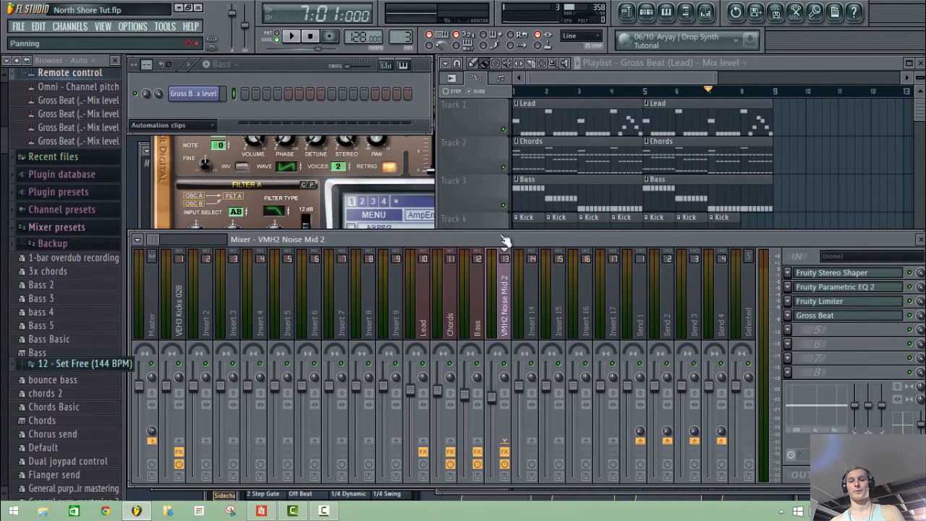
Step: Play the song from bar 7 to hear the gated ending across the linked tracks, and stop playback
{"action": "left_click", "coordinate": [652, 76]}
{"action": "key", "text": "space"}
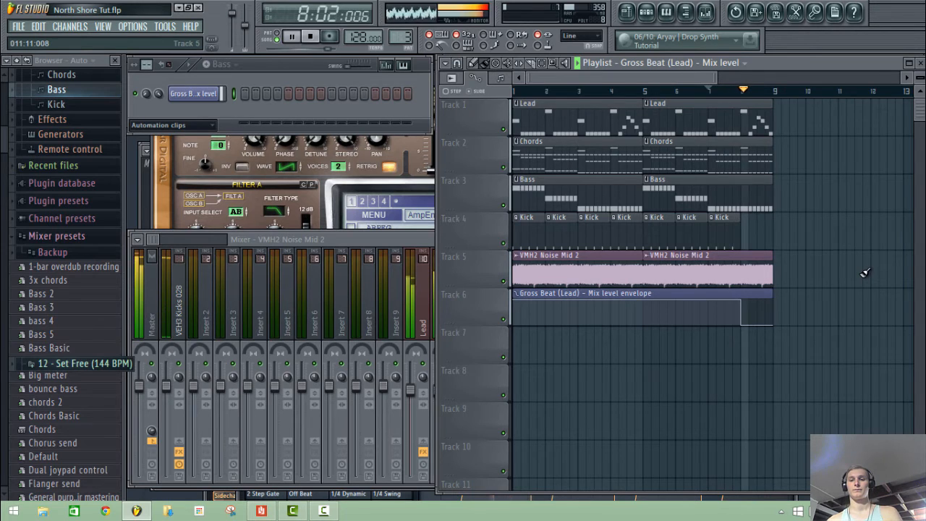
{"action": "key", "text": "space"}
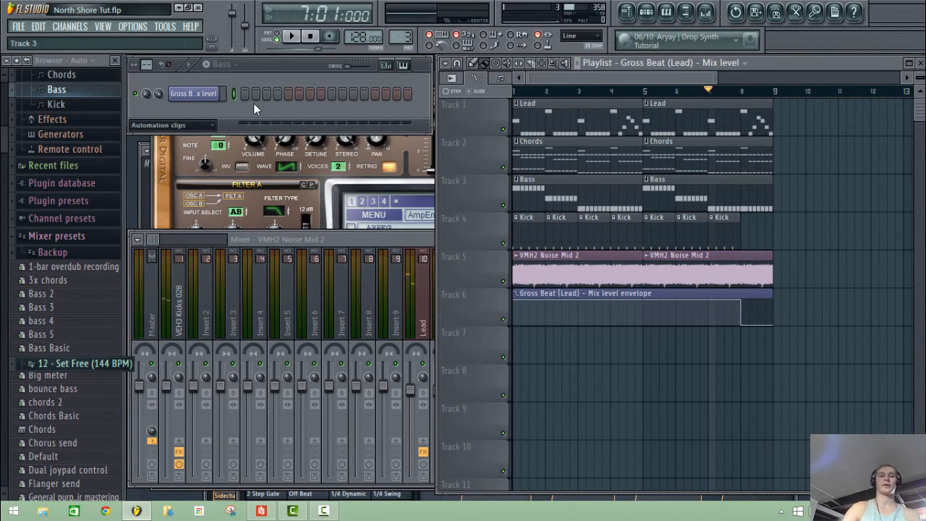
{"action": "left_click", "coordinate": [271, 77]}
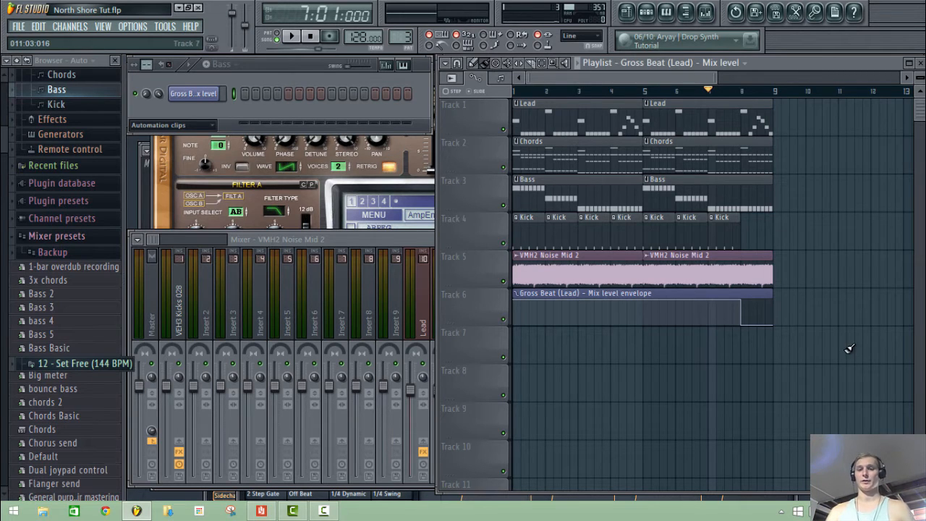
Step: Duplicate all playlist clips of the first eight bars directly after them, and select the whole arrangement as the time range
{"action": "left_click_drag", "start_coordinate": [796, 366], "coordinate": [529, 133]}
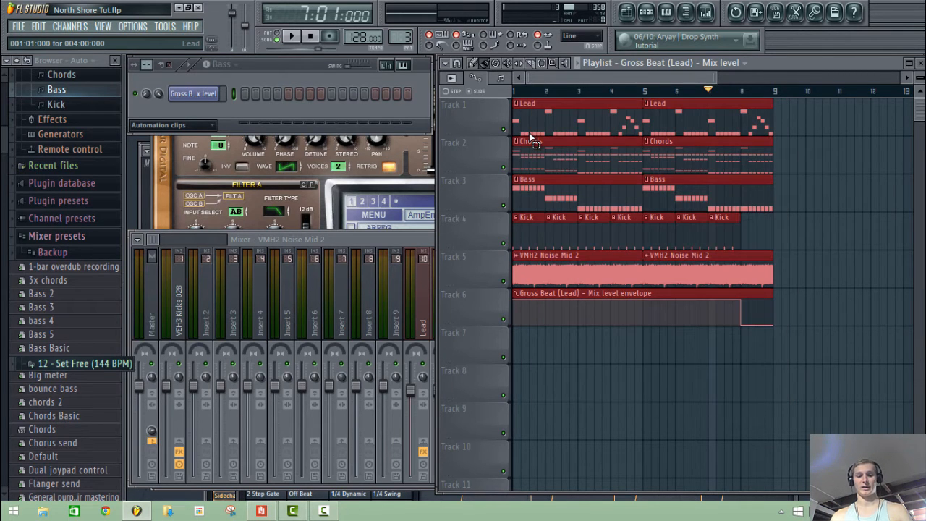
{"action": "left_click_drag", "start_coordinate": [560, 79], "coordinate": [676, 83]}
{"action": "key", "text": "ctrl+b"}
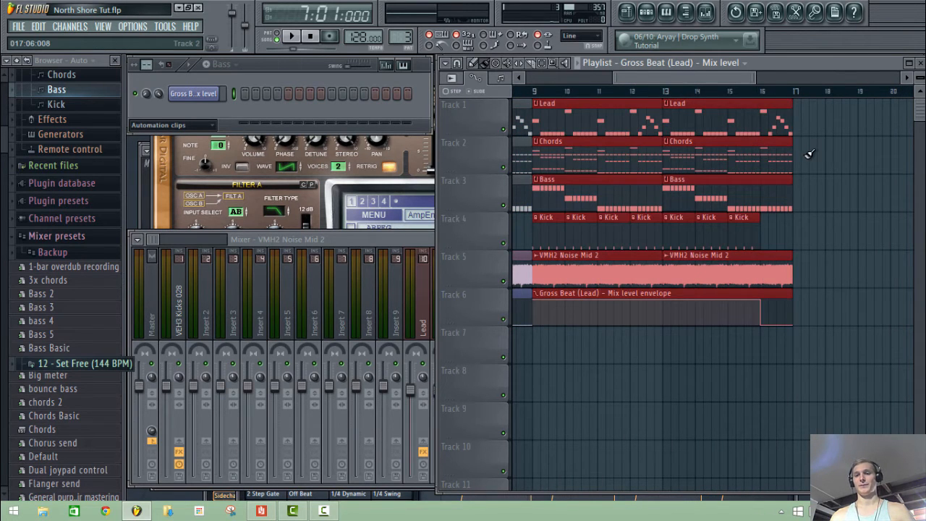
{"action": "left_click", "coordinate": [718, 109]}
{"action": "left_click_drag", "start_coordinate": [705, 78], "coordinate": [618, 79]}
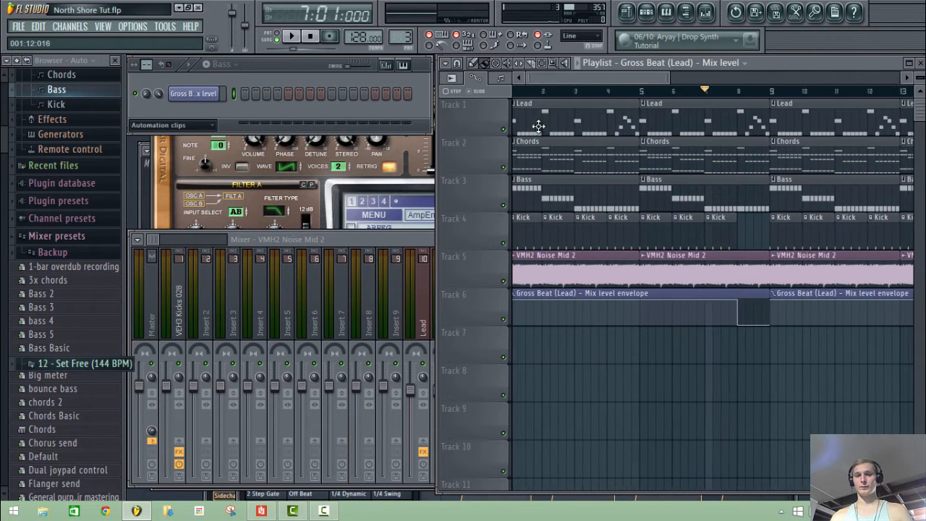
{"action": "key", "text": "ctrl+a"}
{"action": "right_click", "coordinate": [588, 347]}
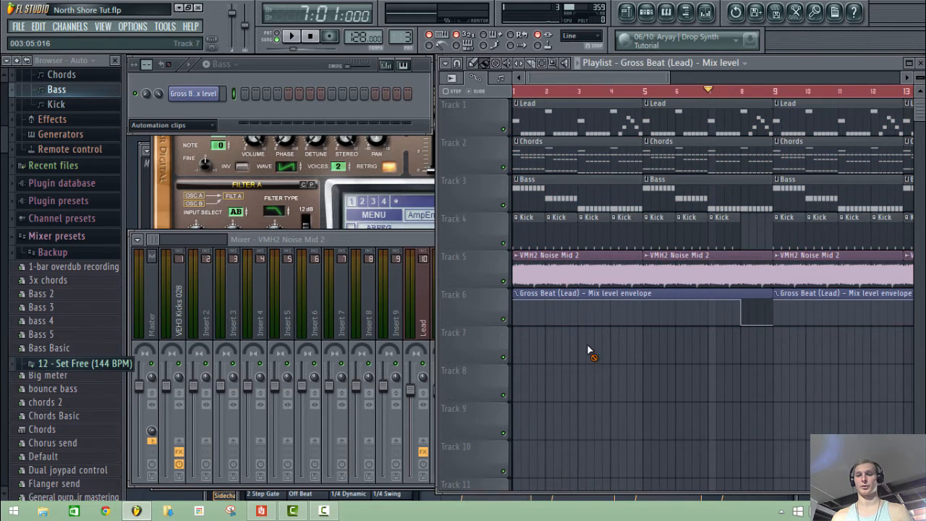
Step: Show all channels in the channel rack and open the 3 VFX Downlifter folder of the Vengeance samples in the browser
{"action": "left_click", "coordinate": [207, 126]}
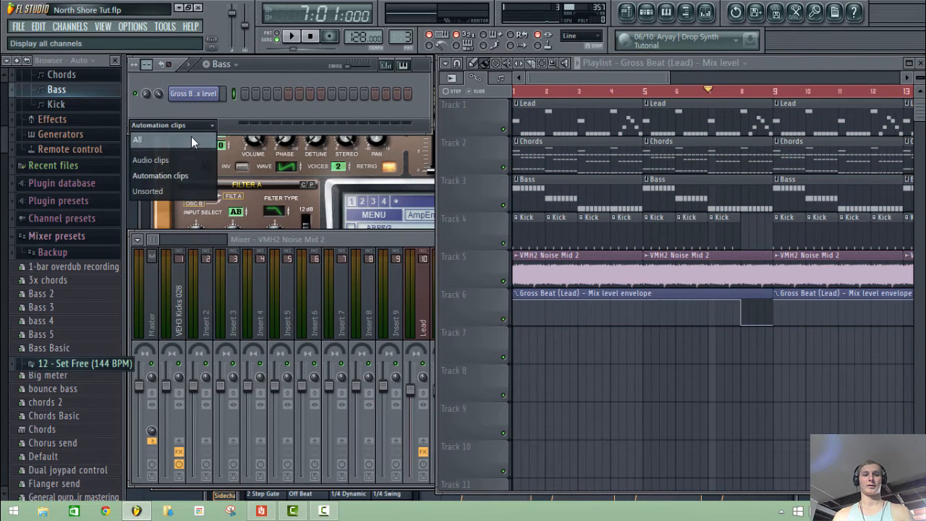
{"action": "left_click", "coordinate": [192, 136]}
{"action": "left_click", "coordinate": [26, 63]}
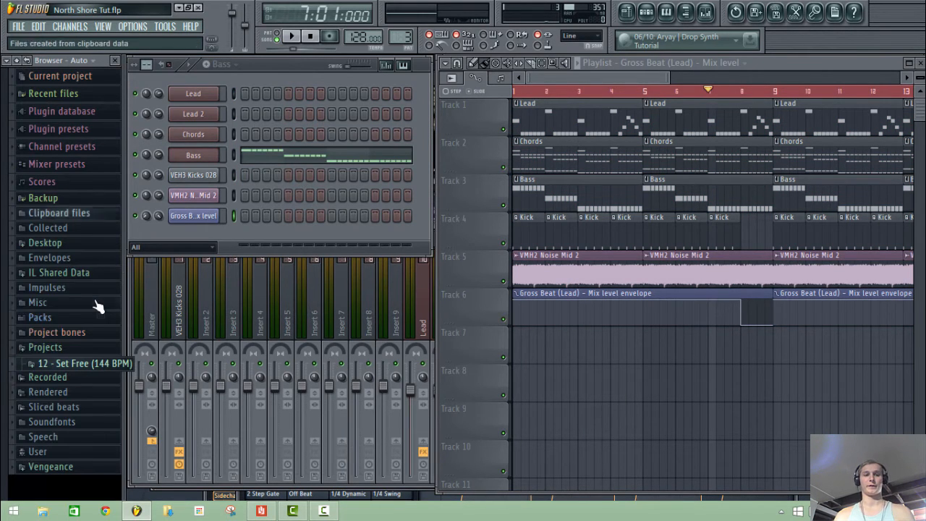
{"action": "left_click", "coordinate": [71, 469]}
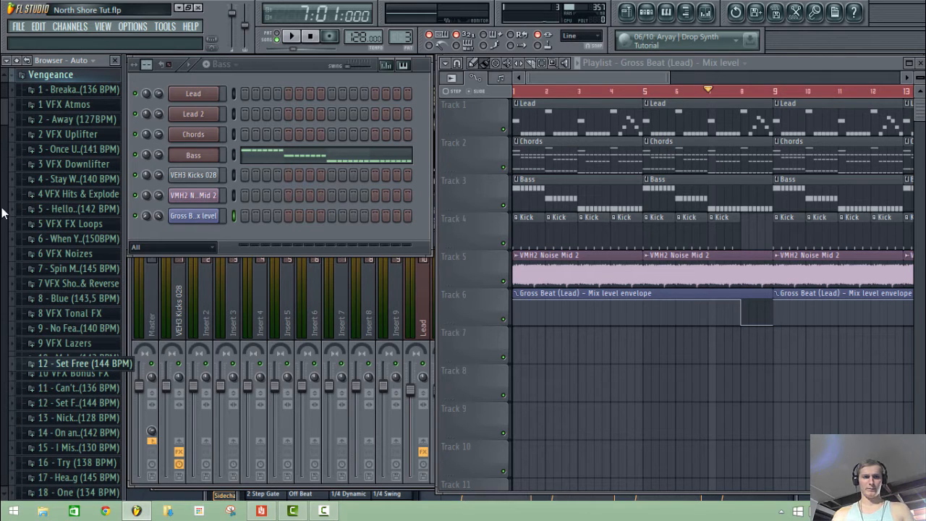
{"action": "left_click", "coordinate": [38, 165]}
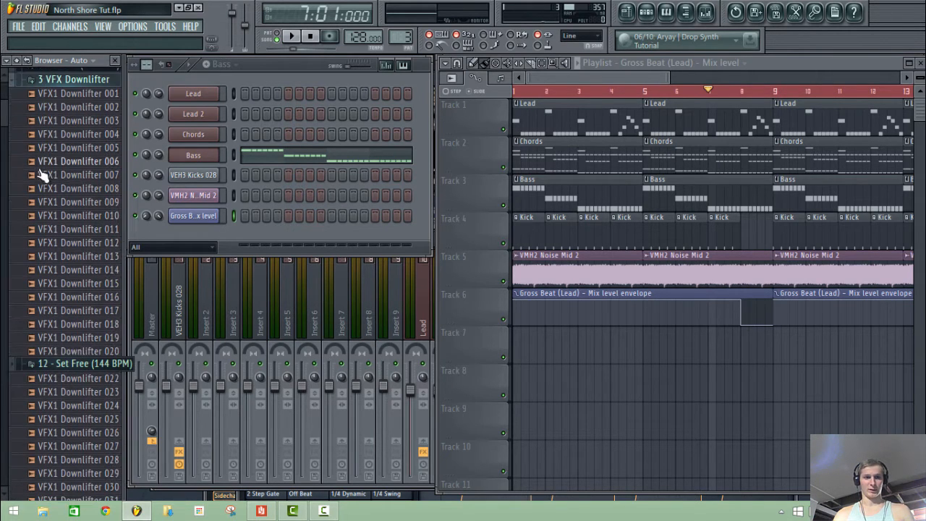
Step: Audition the downlifter samples in the 3 VFX Downlifter folder one after another, from VFX1 Downlifter 001 to 034
{"action": "left_click", "coordinate": [72, 93]}
{"action": "key", "text": "Down"}
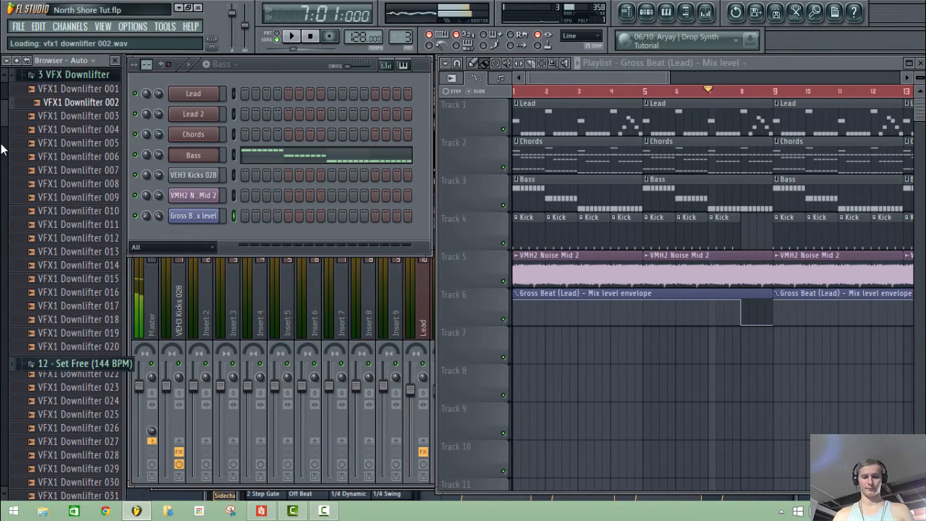
{"action": "key", "text": "Down"}
{"action": "key", "text": "Down"}
{"action": "key", "text": "Down"}
{"action": "key", "text": "Down"}
{"action": "key", "text": "Down"}
{"action": "key", "text": "Down"}
{"action": "key", "text": "Down"}
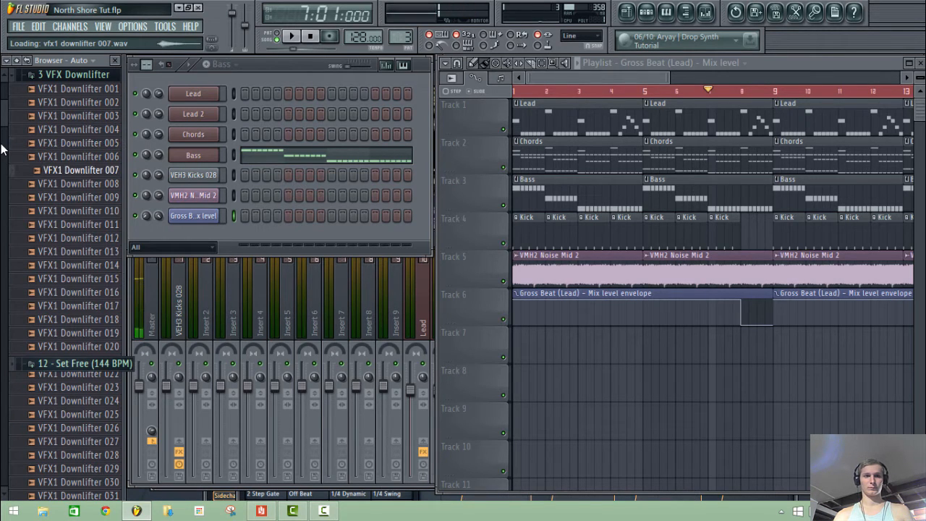
{"action": "key", "text": "Down"}
{"action": "key", "text": "Down"}
{"action": "key", "text": "Down"}
{"action": "key", "text": "Down"}
{"action": "key", "text": "Down"}
{"action": "key", "text": "Down"}
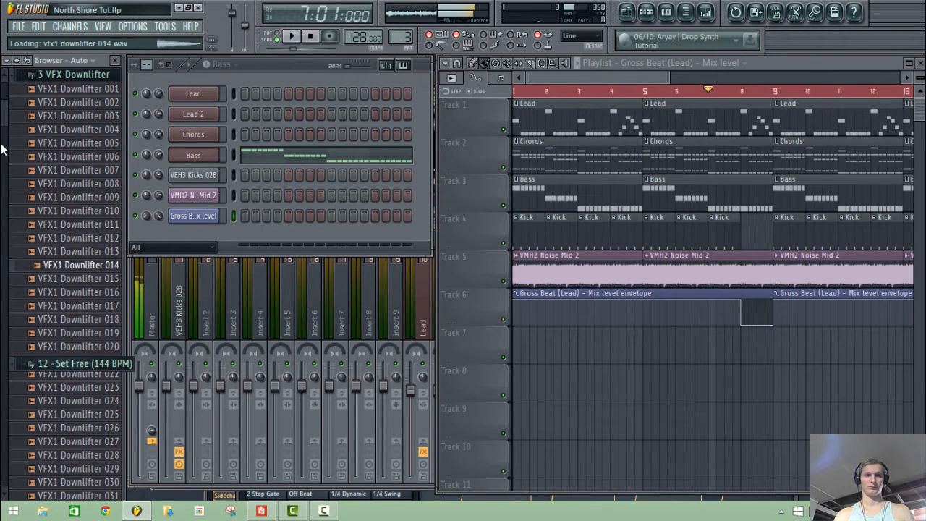
{"action": "key", "text": "Down"}
{"action": "key", "text": "Down"}
{"action": "key", "text": "Down"}
{"action": "key", "text": "Down"}
{"action": "key", "text": "Down"}
{"action": "key", "text": "Down"}
{"action": "key", "text": "Down"}
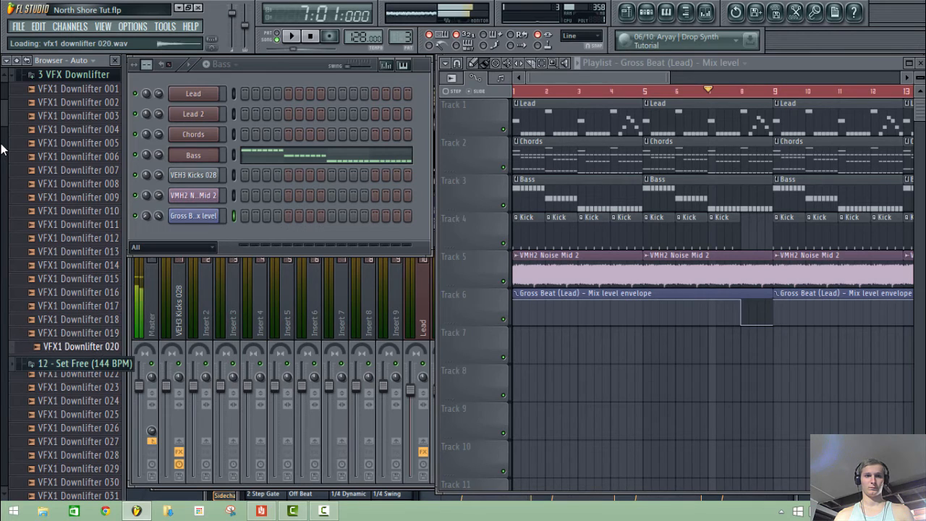
{"action": "key", "text": "Down"}
{"action": "key", "text": "Down"}
{"action": "key", "text": "Down"}
{"action": "key", "text": "Down"}
{"action": "key", "text": "Down"}
{"action": "key", "text": "Down"}
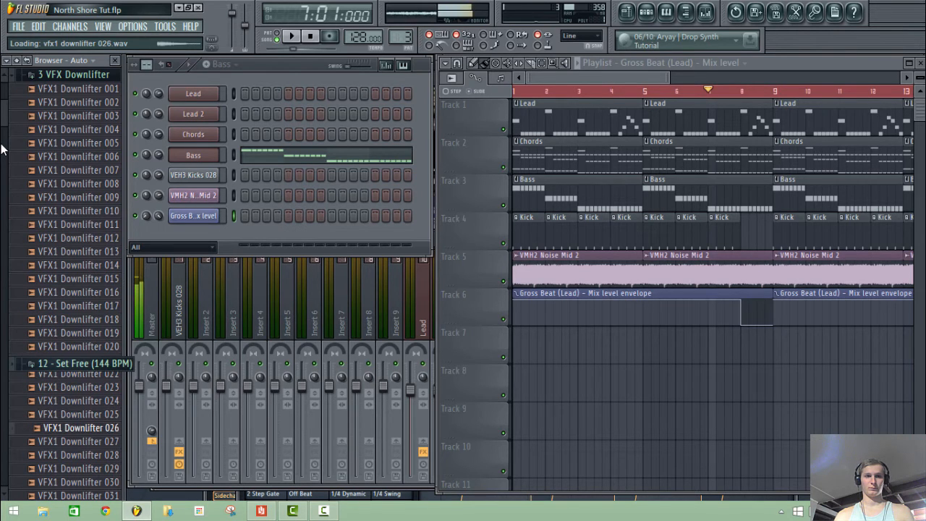
{"action": "key", "text": "Down"}
{"action": "key", "text": "Down"}
{"action": "key", "text": "Down"}
{"action": "key", "text": "Down"}
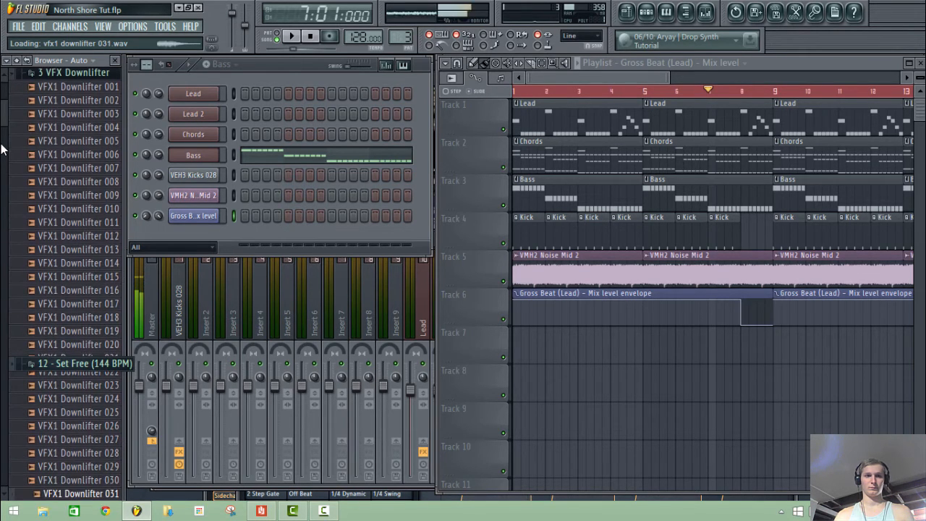
{"action": "key", "text": "Down"}
{"action": "key", "text": "Down"}
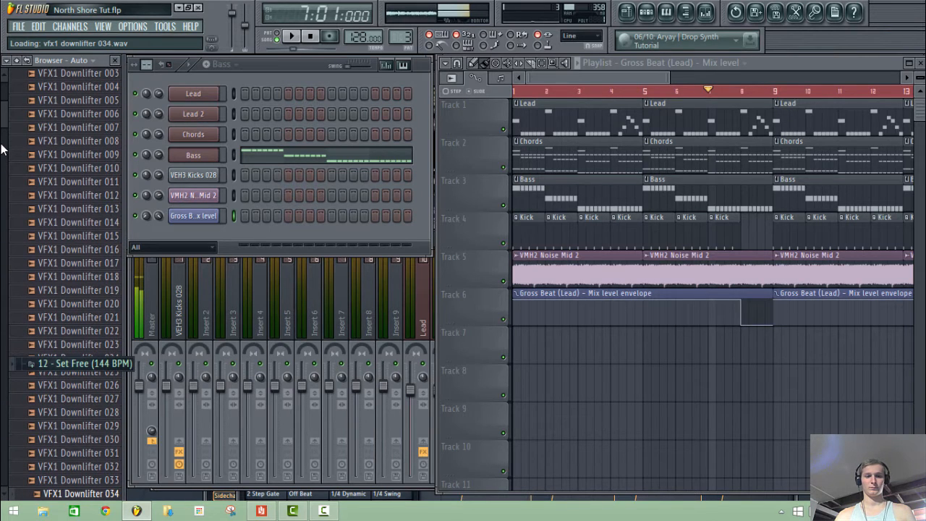
Step: Place VFX1 Downlifter 034 on playlist Track 7 at bars 1 and 9, and assign its channel to mixer track 14
{"action": "left_click_drag", "start_coordinate": [84, 494], "coordinate": [561, 351]}
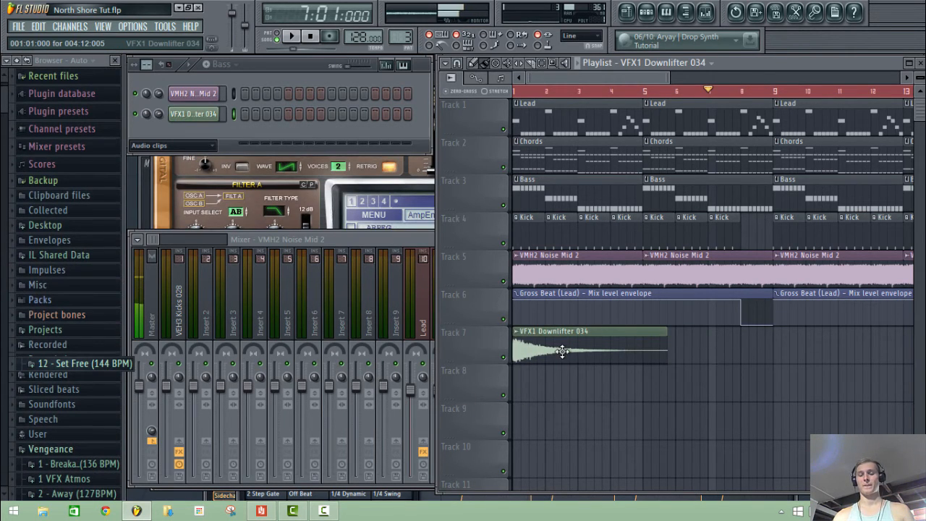
{"action": "left_click", "coordinate": [776, 348]}
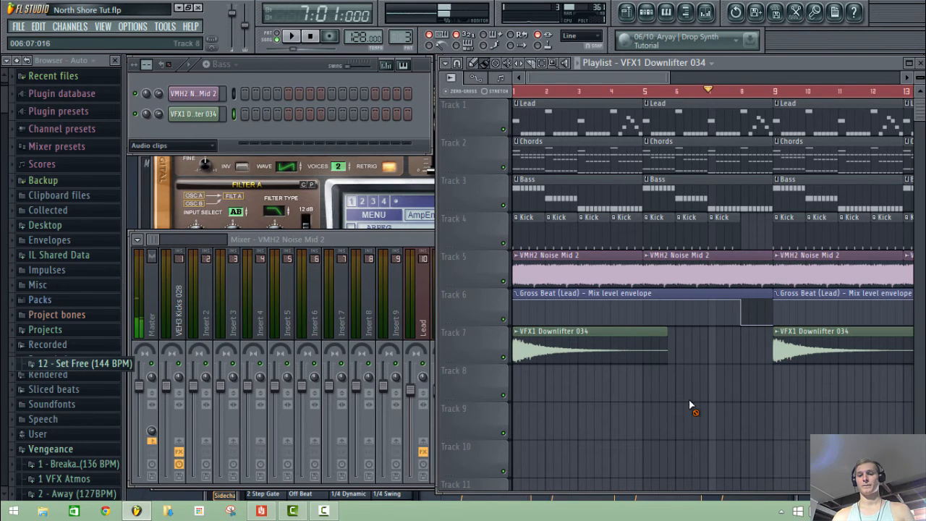
{"action": "left_click", "coordinate": [706, 11]}
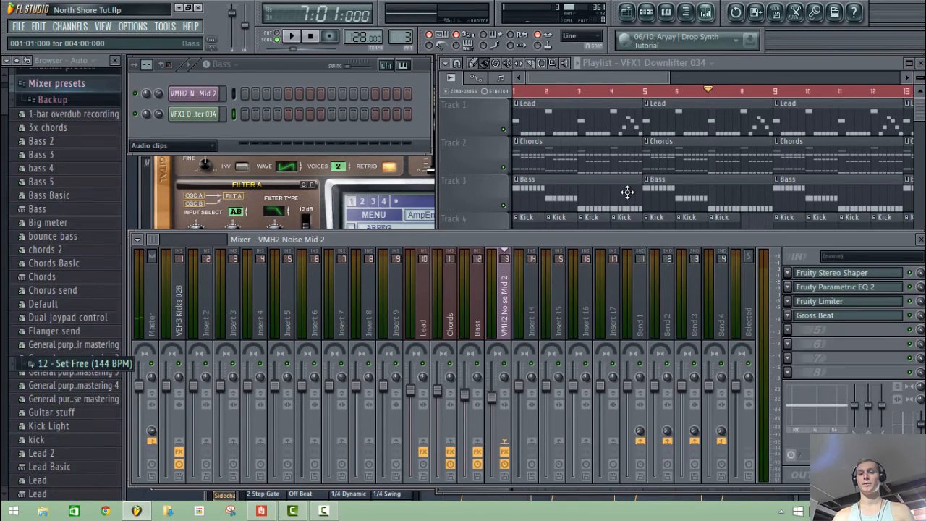
{"action": "left_click", "coordinate": [530, 304]}
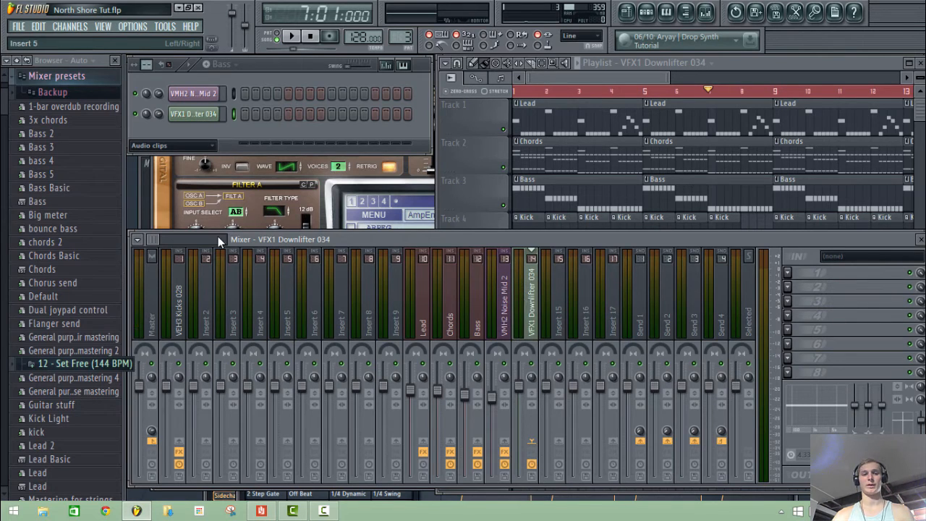
Step: Open the VFX1 Downlifter 034 channel settings and adjust the sample's precomputed fade to 16% to weaken its initial burst
{"action": "left_click", "coordinate": [26, 61]}
{"action": "left_click", "coordinate": [203, 116]}
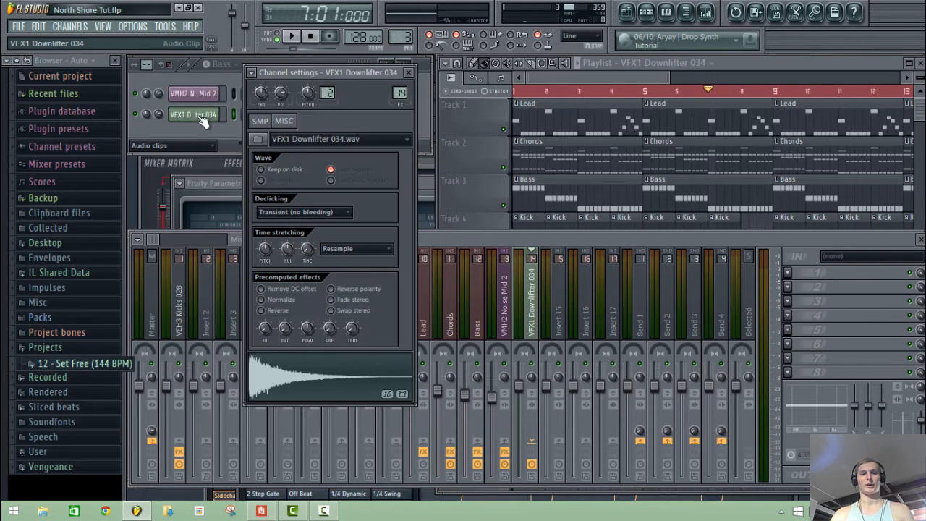
{"action": "left_click_drag", "start_coordinate": [283, 327], "coordinate": [282, 319]}
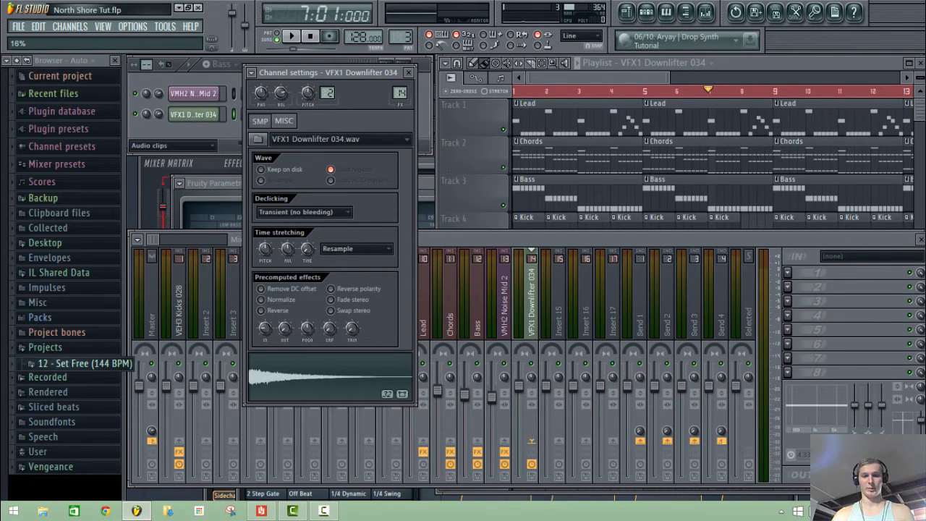
Step: Play the song from bar 1 to hear the downlifter in the mix with the mixer in view, and stop playback
{"action": "left_click", "coordinate": [528, 91]}
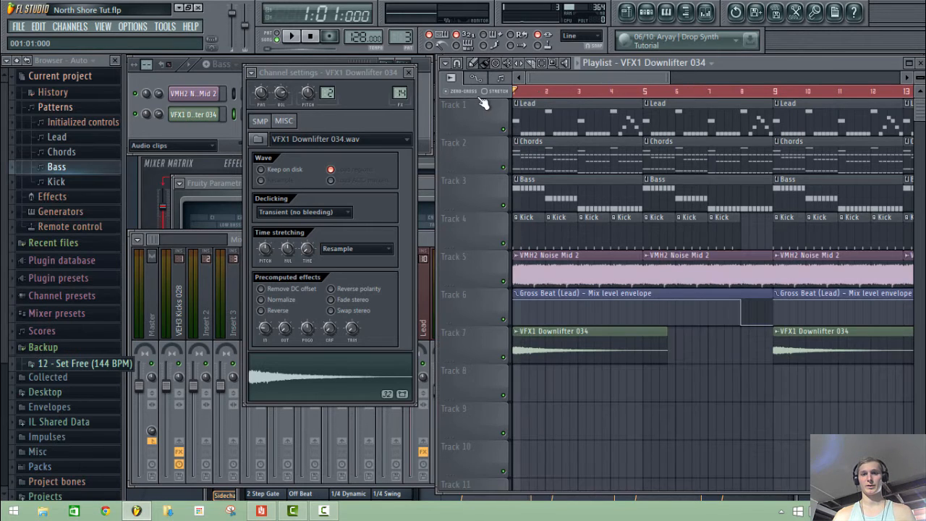
{"action": "key", "text": "space"}
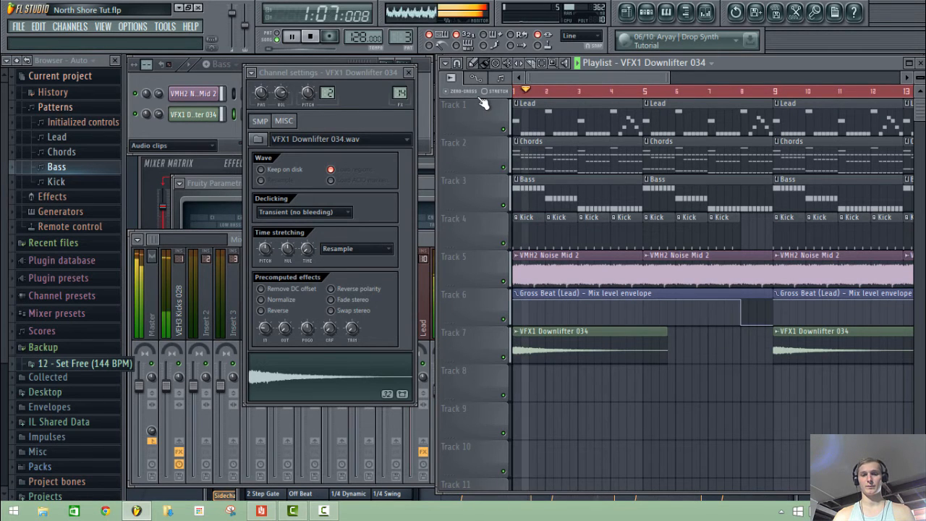
{"action": "left_click", "coordinate": [428, 245]}
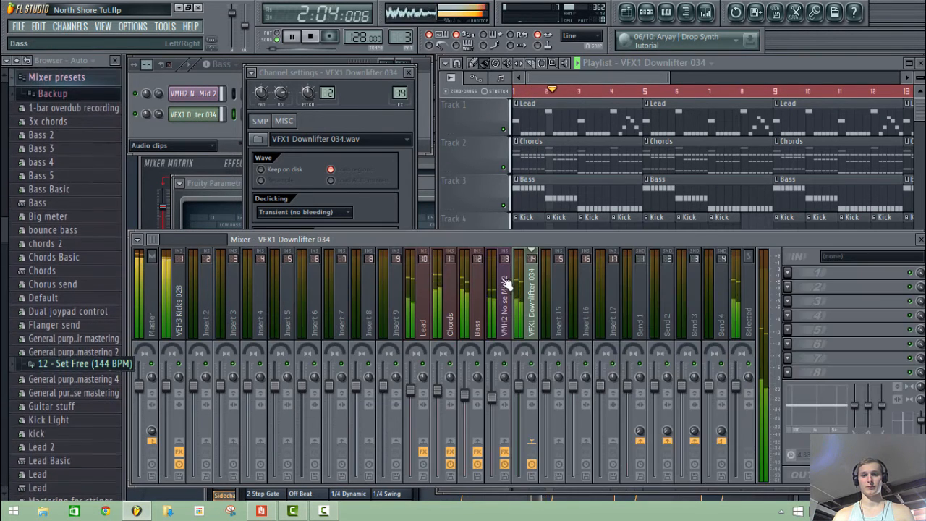
{"action": "key", "text": "space"}
Step: Load Gross Beat, Fruity Limiter and Fruity Parametric EQ 2 into the first three effect slots of the VFX1 Downlifter 034 mixer track
{"action": "left_click", "coordinate": [789, 274]}
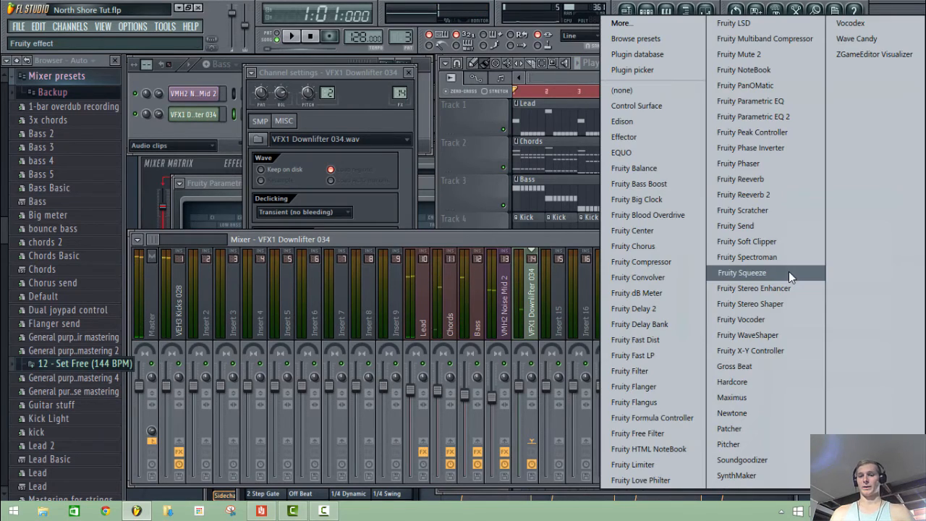
{"action": "left_click", "coordinate": [755, 361]}
{"action": "left_click", "coordinate": [788, 288]}
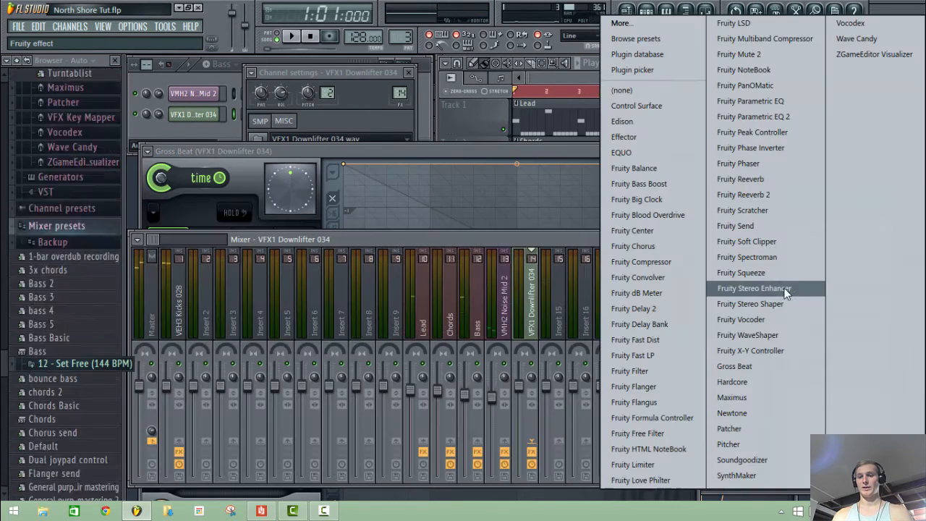
{"action": "left_click", "coordinate": [643, 463]}
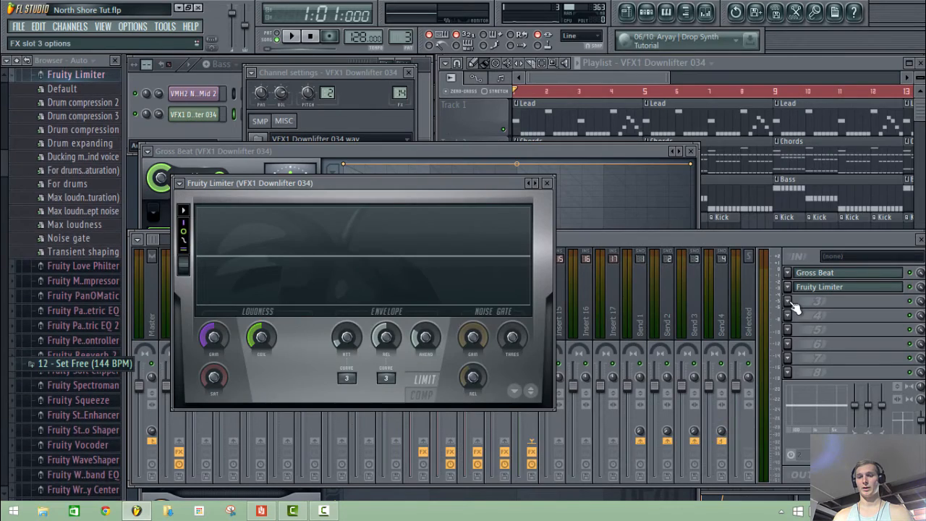
{"action": "left_click", "coordinate": [788, 301]}
{"action": "left_click", "coordinate": [782, 116]}
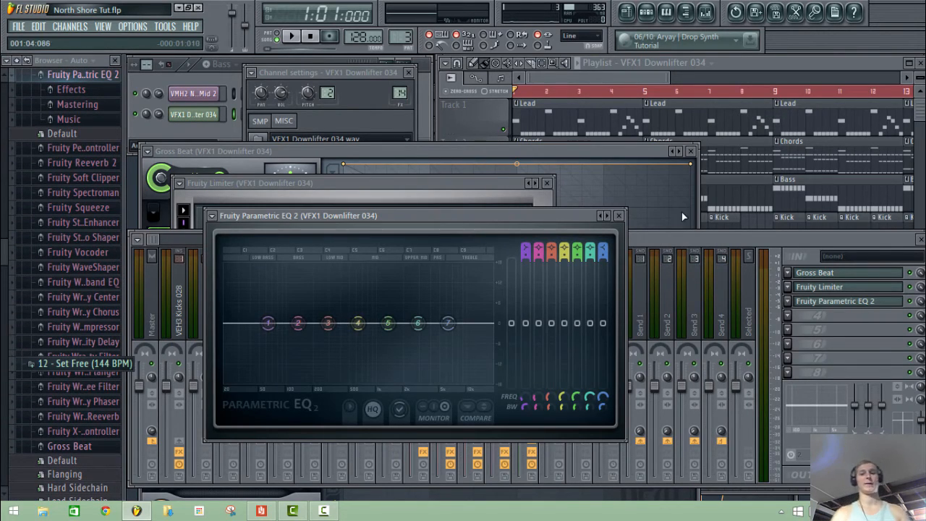
{"action": "left_click", "coordinate": [659, 235]}
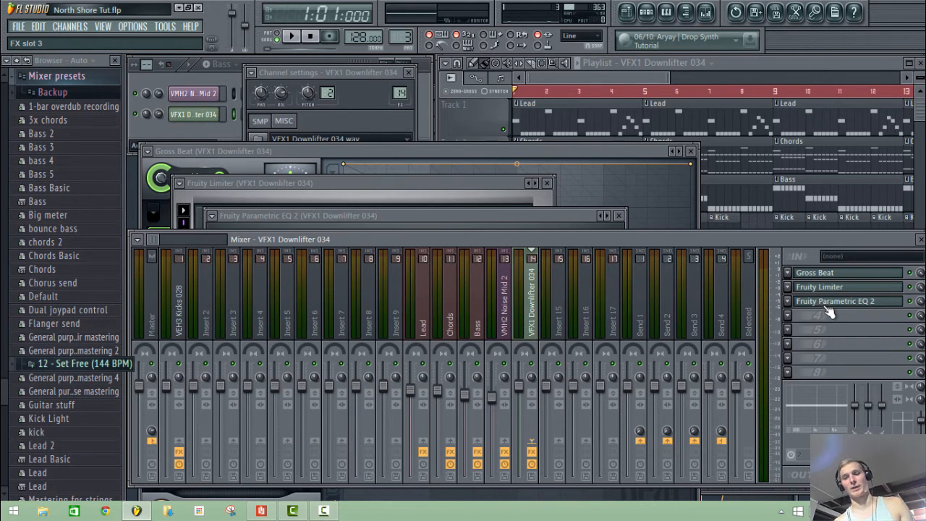
Step: Load the Lead Sidechain preset in the downlifter track's Gross Beat
{"action": "left_click", "coordinate": [826, 273]}
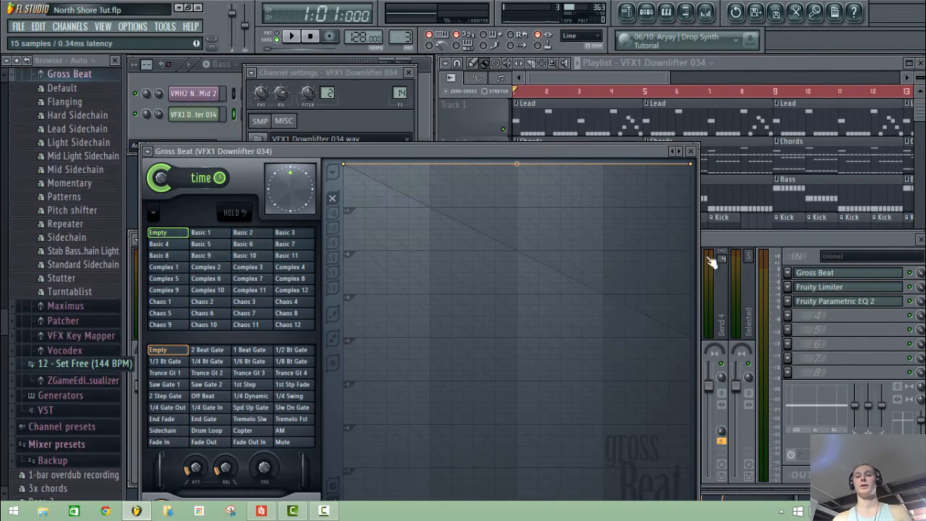
{"action": "left_click", "coordinate": [149, 152]}
{"action": "mouse_move", "coordinate": [191, 189]}
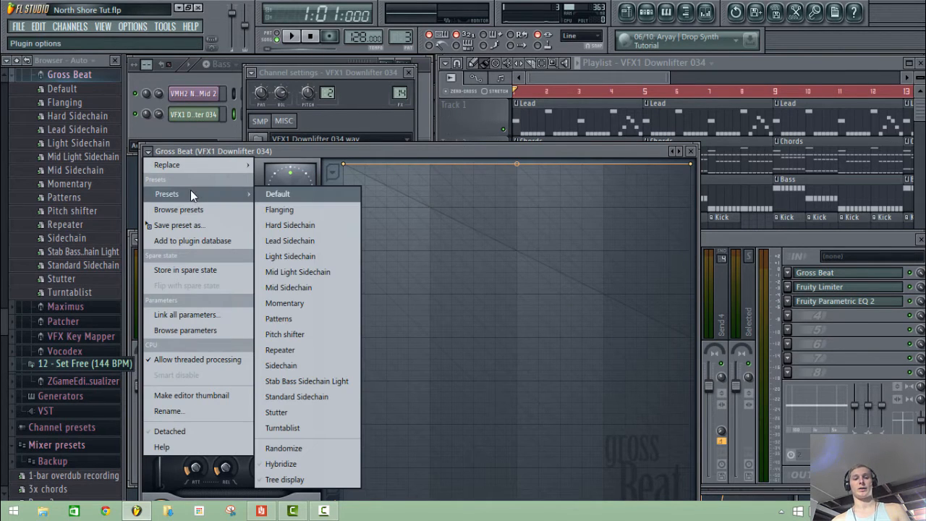
{"action": "left_click", "coordinate": [317, 241]}
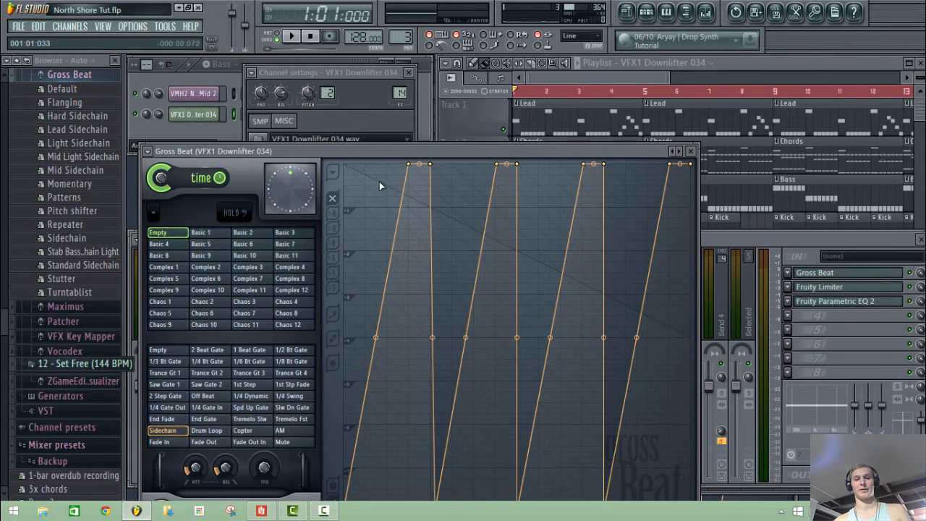
Step: Raise all four low points of the Gross Beat volume envelope to half height for a lighter sidechain on the downlifter
{"action": "left_click_drag", "start_coordinate": [380, 148], "coordinate": [384, 130]}
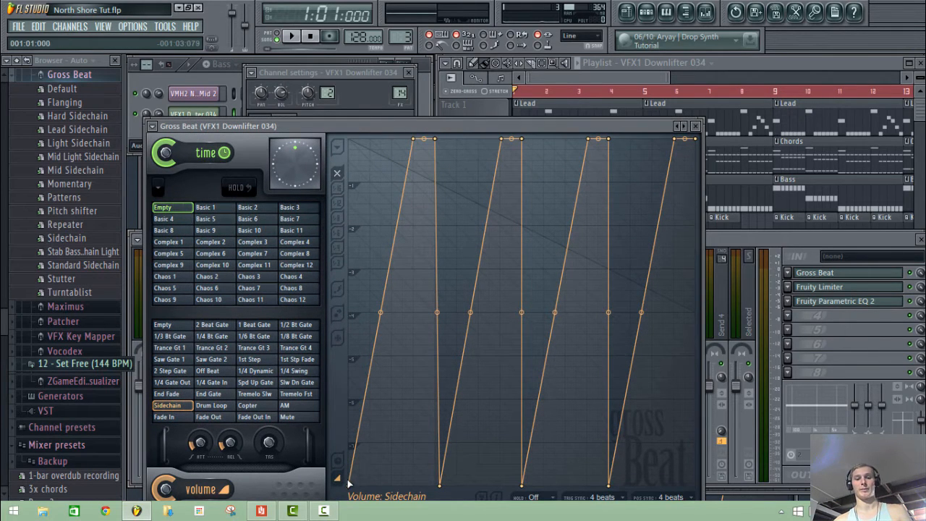
{"action": "left_click_drag", "start_coordinate": [351, 484], "coordinate": [349, 312]}
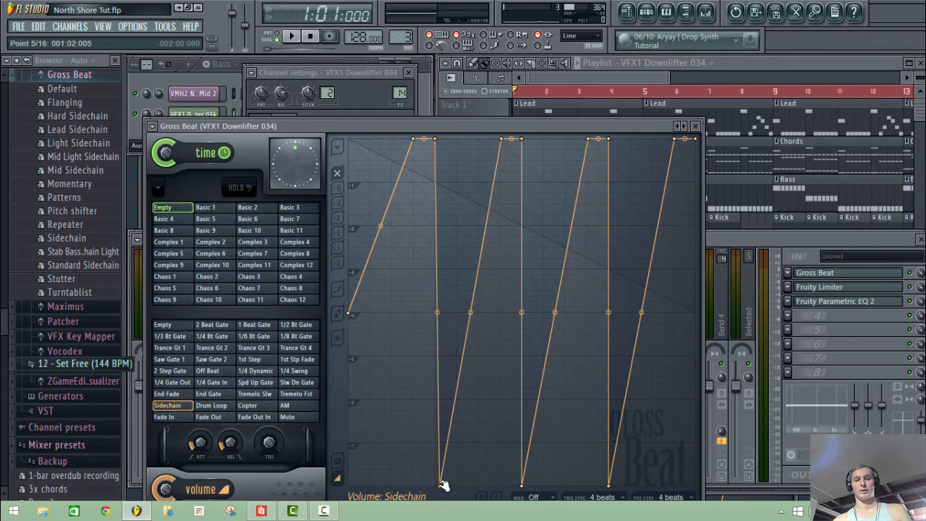
{"action": "left_click_drag", "start_coordinate": [443, 485], "coordinate": [435, 313]}
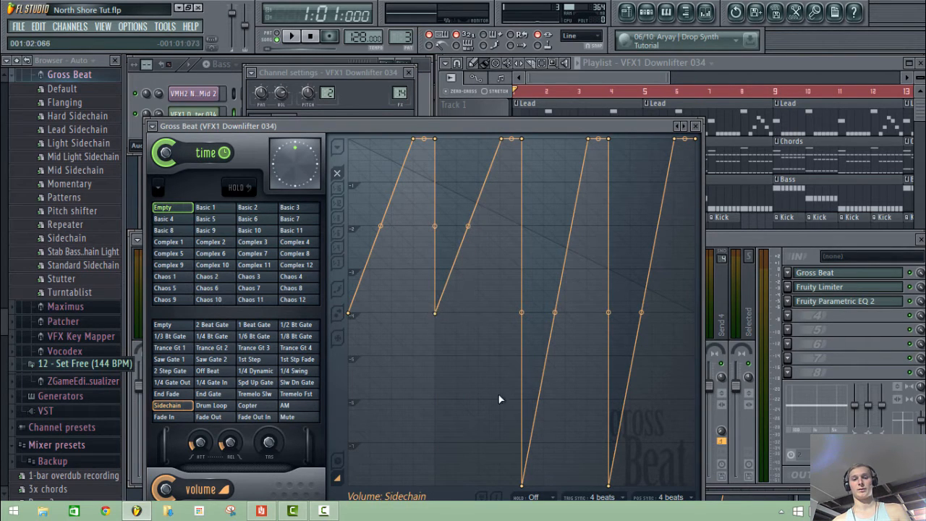
{"action": "left_click_drag", "start_coordinate": [517, 490], "coordinate": [518, 316]}
{"action": "left_click_drag", "start_coordinate": [612, 490], "coordinate": [597, 316]}
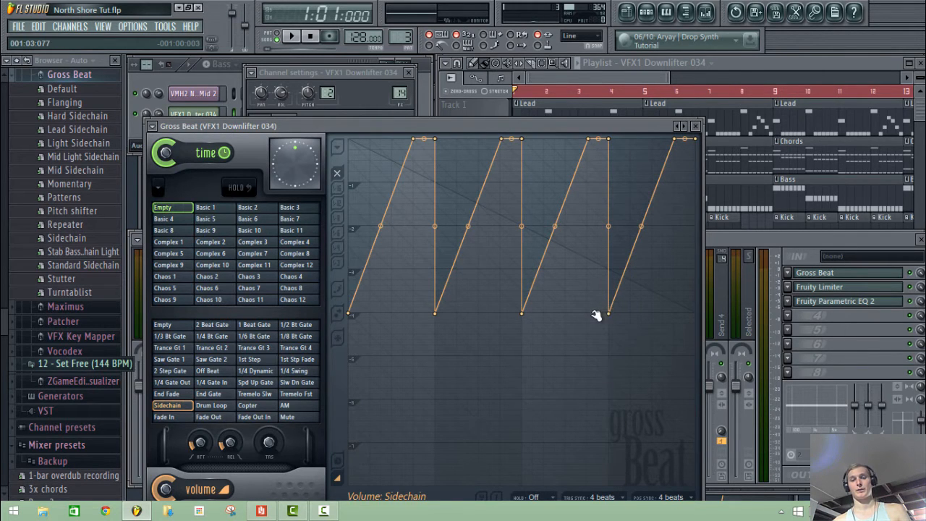
Step: Play the song from bar 1 to check the sidechained downlifter, bring the playlist to the front, and stop playback
{"action": "key", "text": "space"}
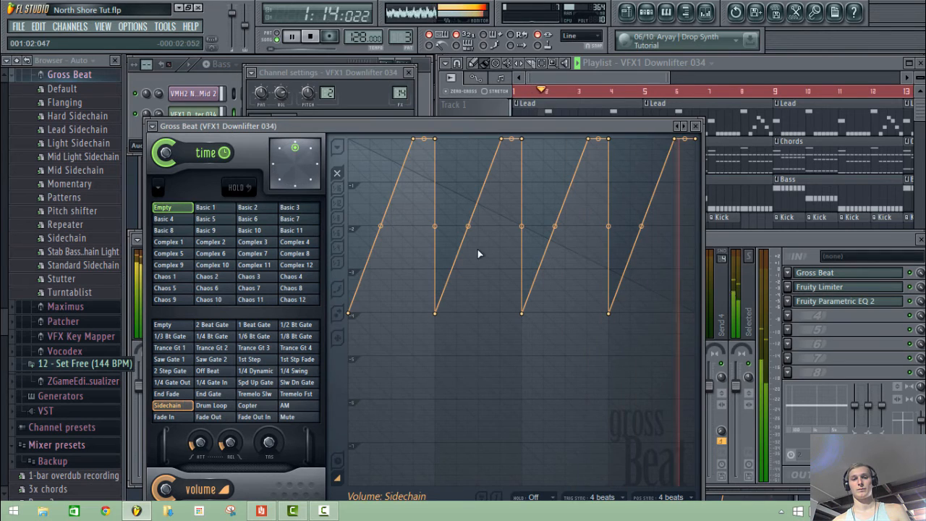
{"action": "left_click", "coordinate": [182, 79]}
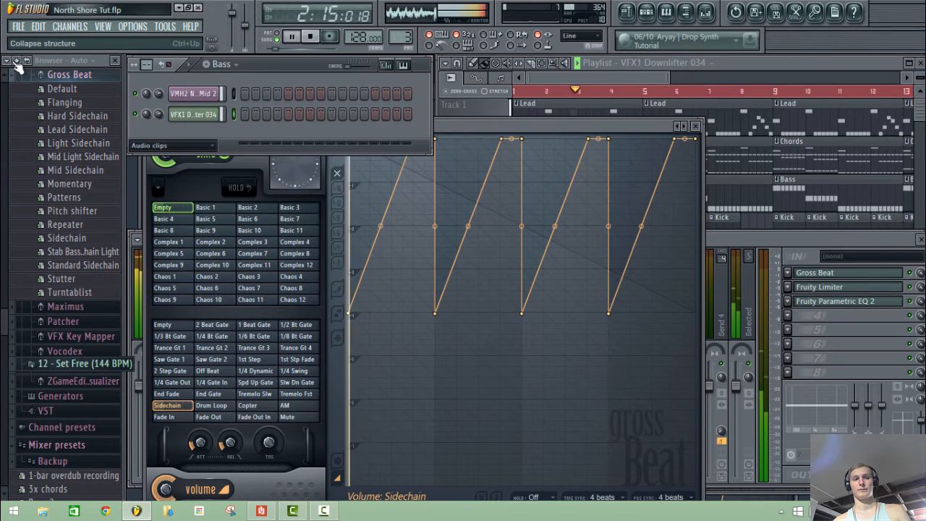
{"action": "left_click", "coordinate": [18, 62]}
{"action": "left_click", "coordinate": [573, 82]}
{"action": "key", "text": "space"}
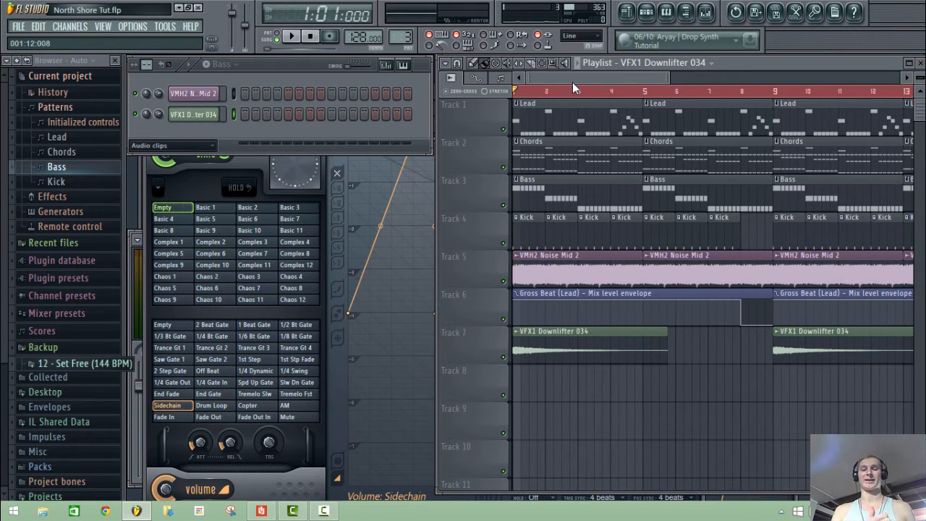
Step: Open the VEE2 Open Hihats folder within VEE2 Cymbals in the Vengeance sample library
{"action": "left_click", "coordinate": [280, 74]}
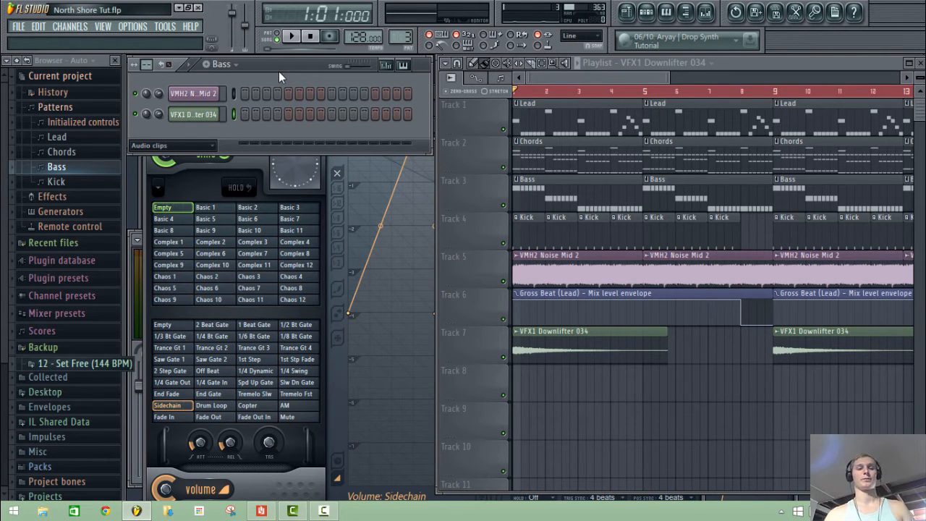
{"action": "left_click", "coordinate": [17, 61]}
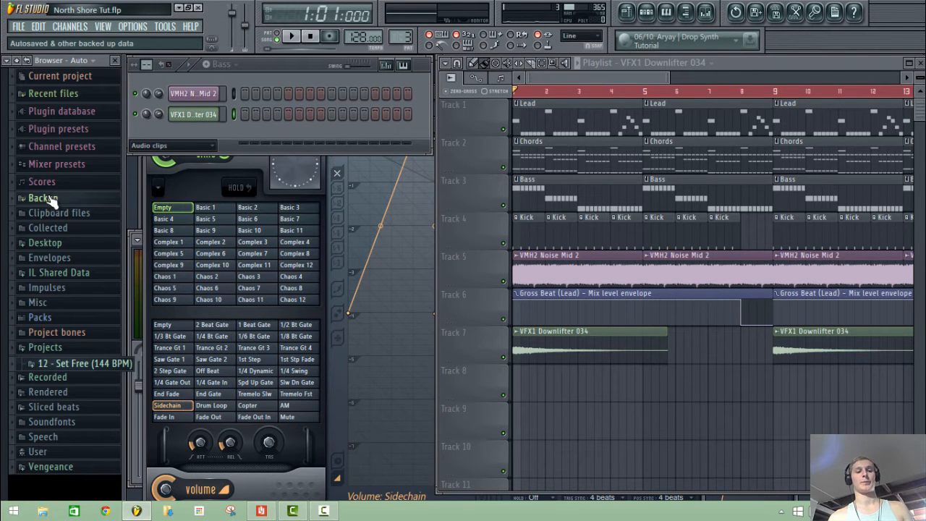
{"action": "left_click", "coordinate": [51, 467]}
{"action": "scroll", "coordinate": [1, 374], "scroll_direction": "down", "scroll_amount": 10}
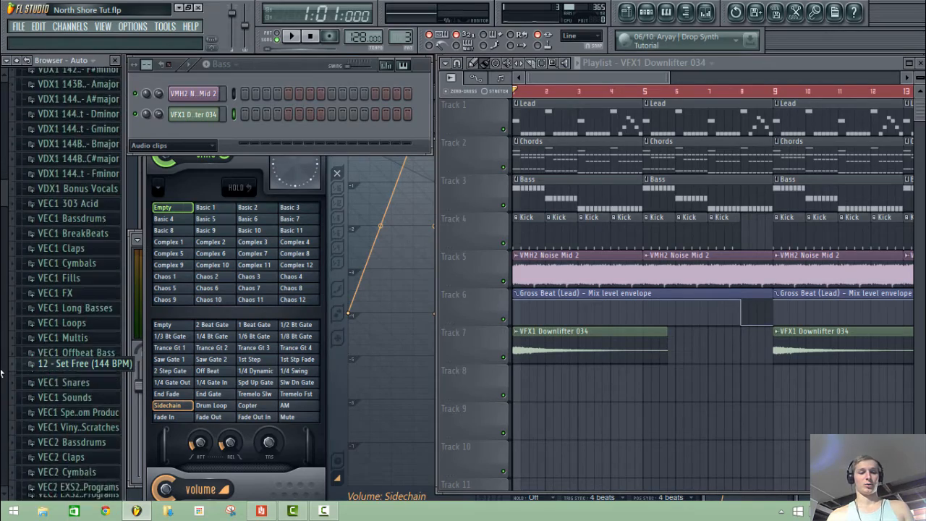
{"action": "scroll", "coordinate": [1, 374], "scroll_direction": "up", "scroll_amount": 10}
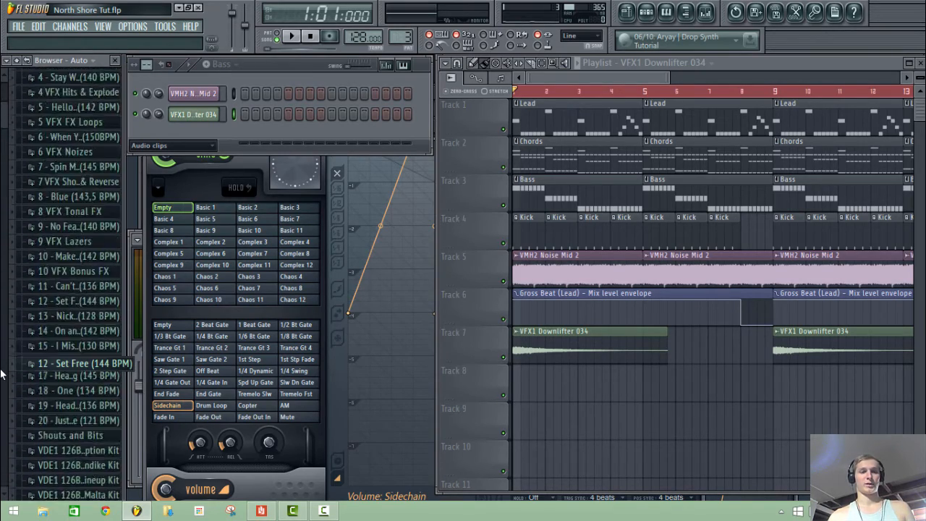
{"action": "scroll", "coordinate": [2, 373], "scroll_direction": "down", "scroll_amount": 5}
{"action": "scroll", "coordinate": [1, 374], "scroll_direction": "up", "scroll_amount": 4}
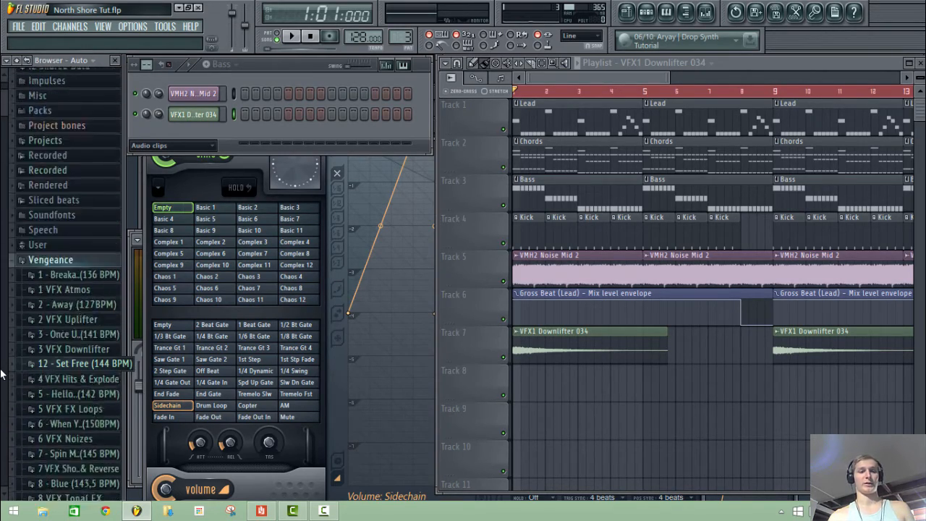
{"action": "scroll", "coordinate": [2, 374], "scroll_direction": "down", "scroll_amount": 3}
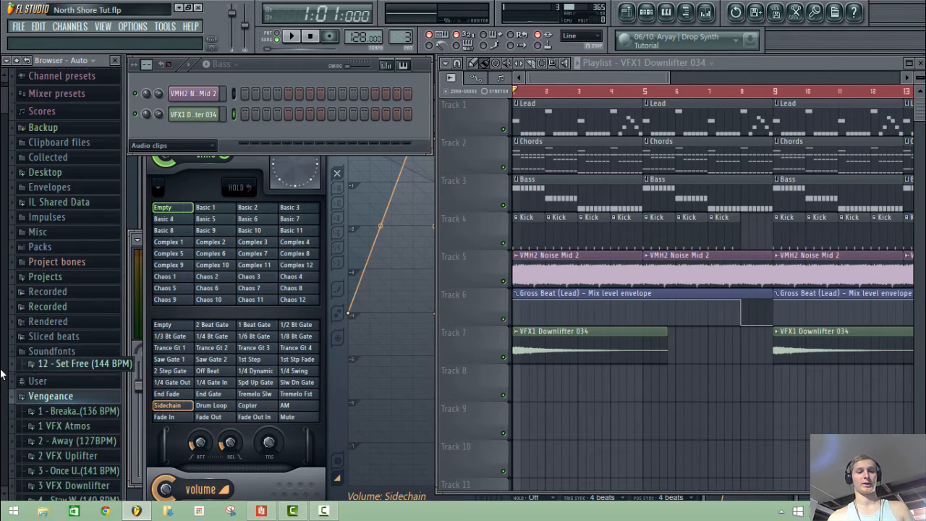
{"action": "scroll", "coordinate": [1, 373], "scroll_direction": "down", "scroll_amount": 15}
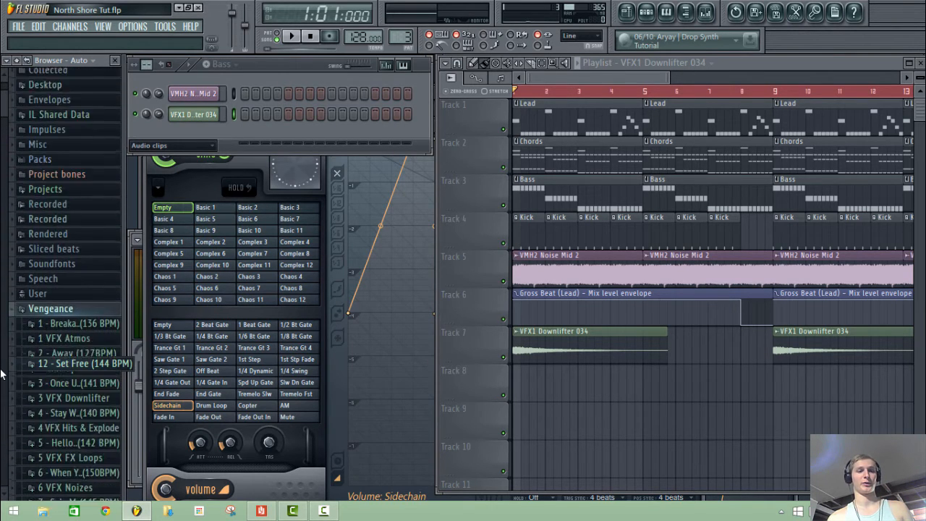
{"action": "scroll", "coordinate": [1, 374], "scroll_direction": "down", "scroll_amount": 15}
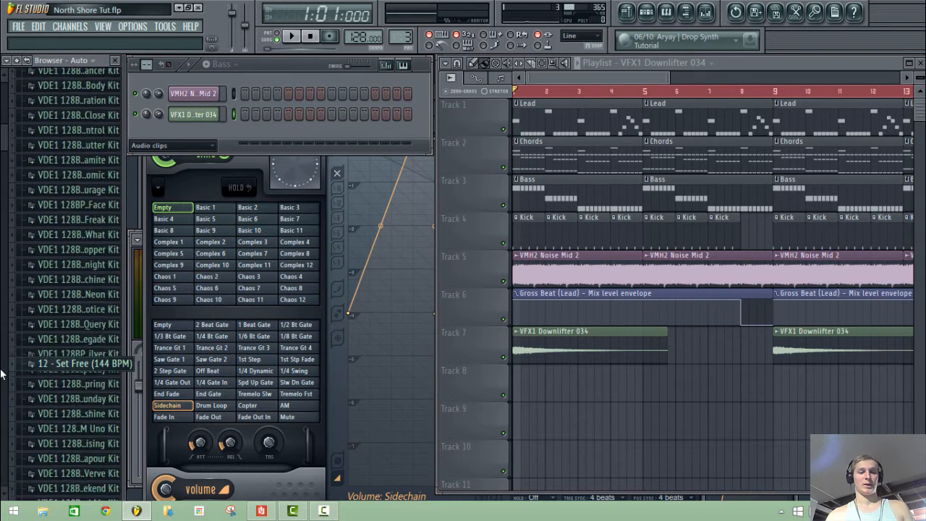
{"action": "scroll", "coordinate": [1, 373], "scroll_direction": "down", "scroll_amount": 15}
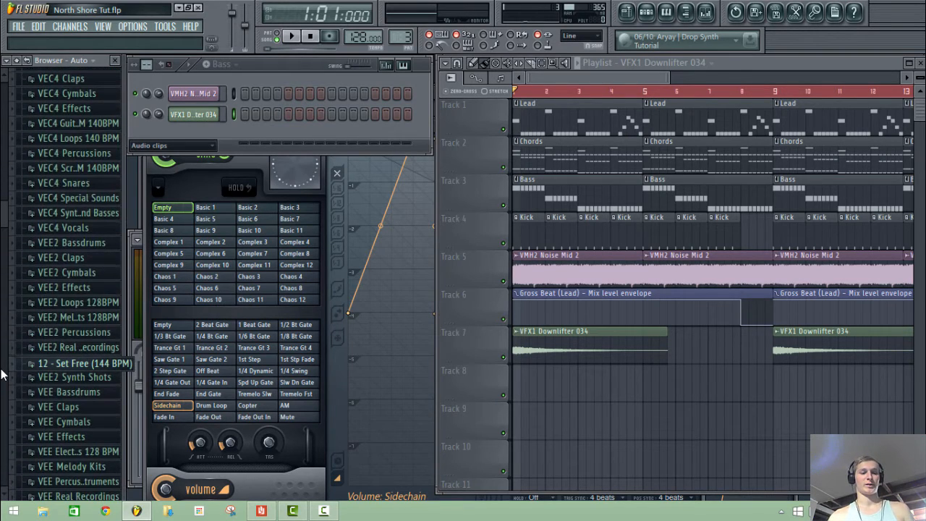
{"action": "left_click", "coordinate": [63, 273]}
{"action": "left_click", "coordinate": [63, 313]}
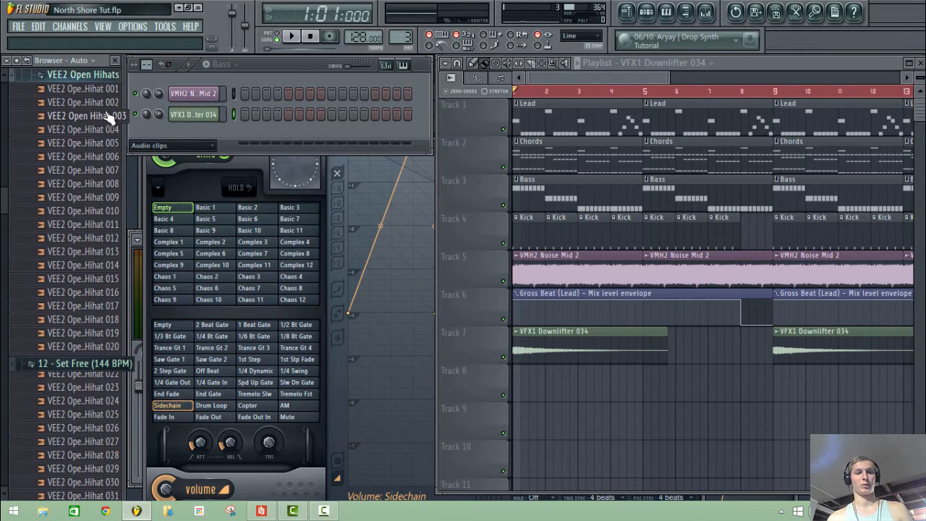
Step: Audition the VEE2 open hihat samples from 002 onward, ending on VEE2 Open Hihat 011
{"action": "left_click", "coordinate": [83, 103]}
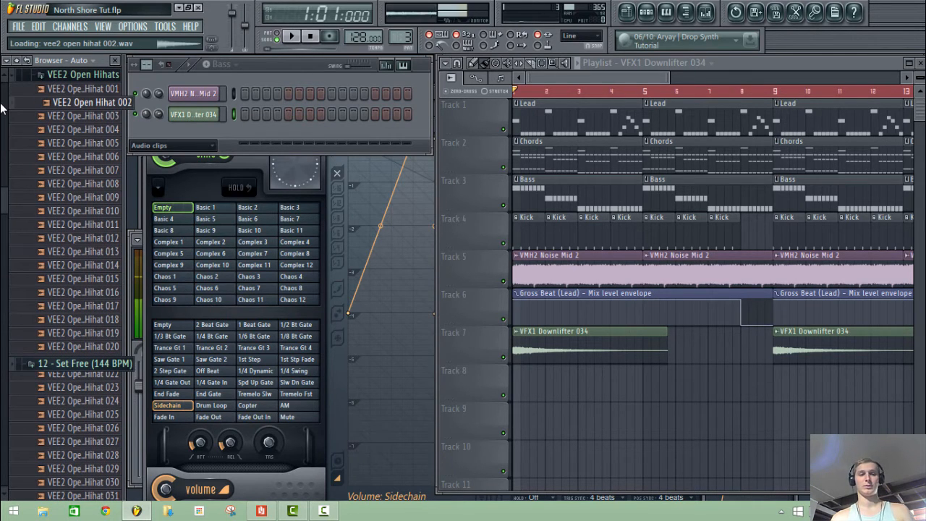
{"action": "key", "text": "Down"}
{"action": "key", "text": "Down"}
{"action": "key", "text": "Down"}
{"action": "key", "text": "Down"}
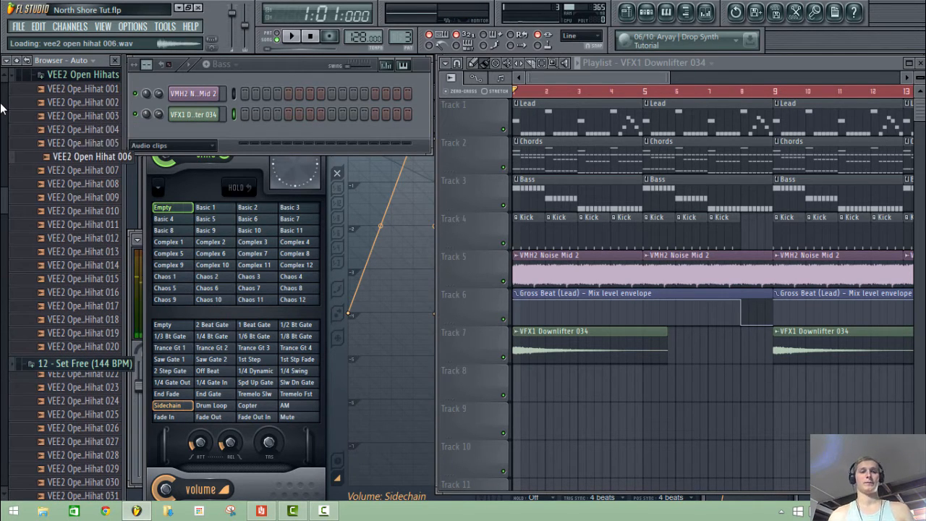
{"action": "key", "text": "Down"}
{"action": "key", "text": "Down"}
{"action": "key", "text": "Down"}
{"action": "key", "text": "Down"}
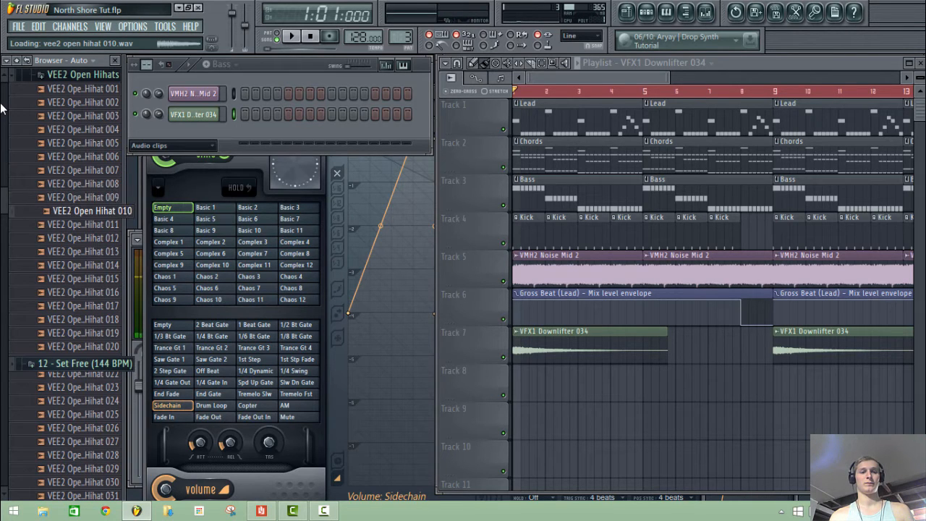
{"action": "key", "text": "Down"}
{"action": "key", "text": "Down"}
{"action": "key", "text": "Up"}
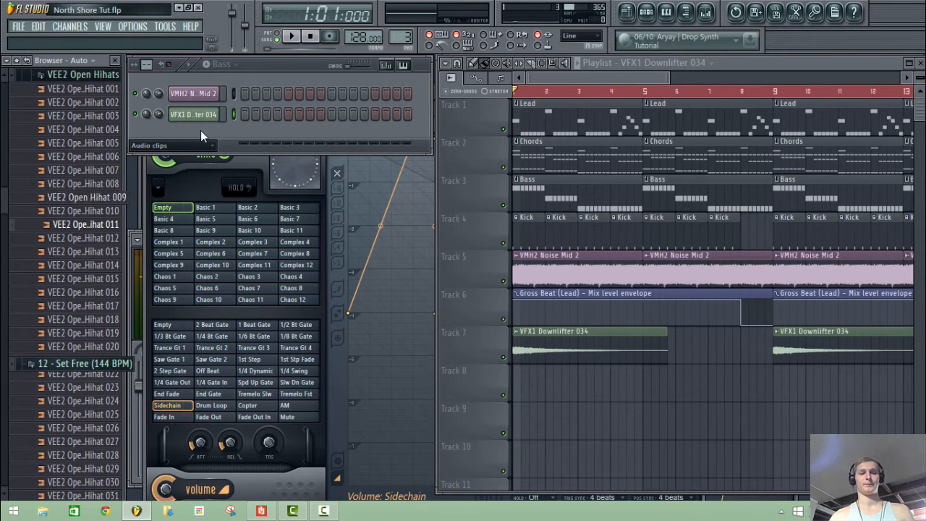
Step: Show all channels in the channel rack and switch to a new empty pattern, Pattern 5
{"action": "left_click", "coordinate": [183, 148]}
{"action": "left_click", "coordinate": [179, 157]}
{"action": "left_click", "coordinate": [228, 69]}
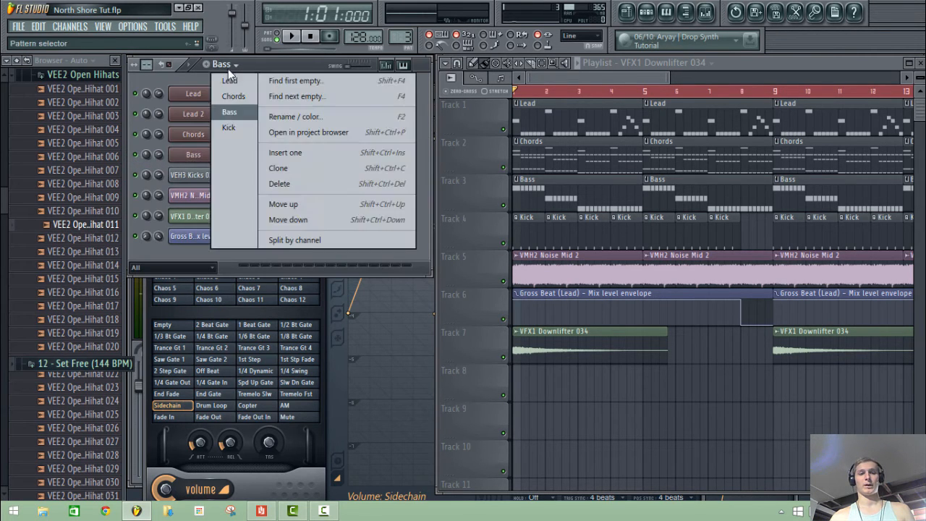
{"action": "left_click", "coordinate": [256, 67]}
Step: Return to the VEE2 open hihats and audition samples 003 to 013, going back to VEE2 Open Hihat 011
{"action": "scroll", "coordinate": [255, 67], "scroll_direction": "down", "scroll_amount": 2}
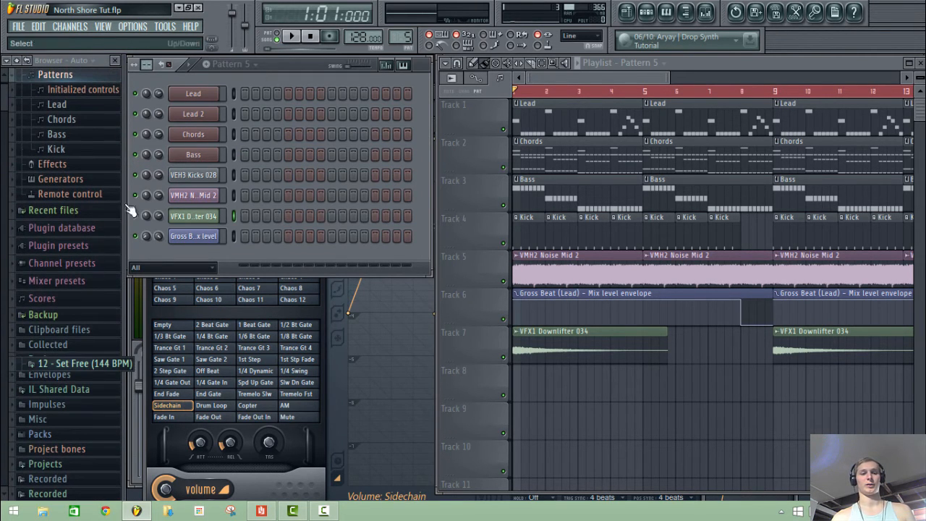
{"action": "scroll", "coordinate": [2, 322], "scroll_direction": "down", "scroll_amount": 10}
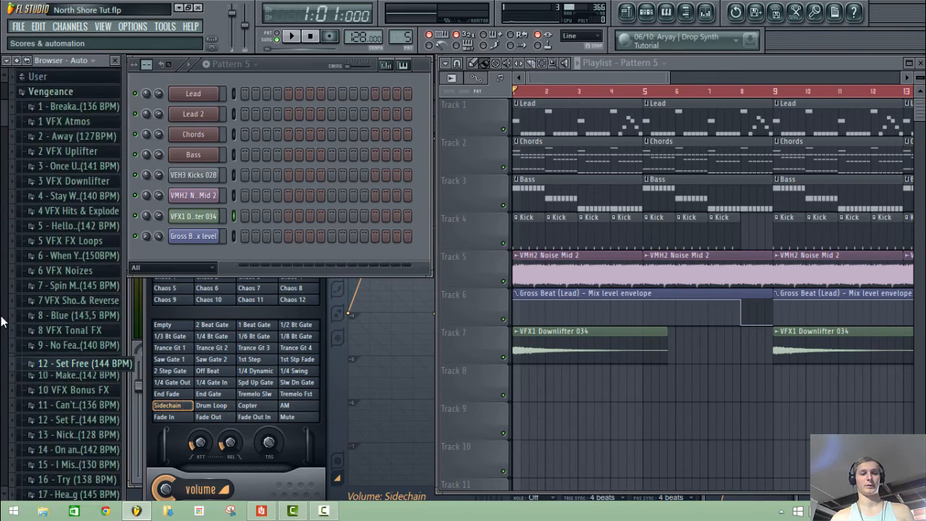
{"action": "scroll", "coordinate": [2, 321], "scroll_direction": "down", "scroll_amount": 20}
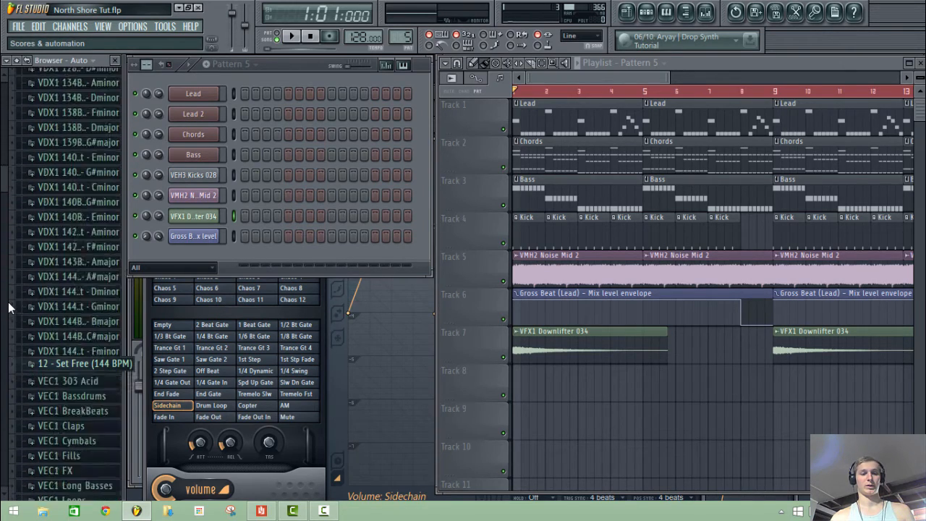
{"action": "scroll", "coordinate": [9, 308], "scroll_direction": "down", "scroll_amount": 15}
{"action": "left_click", "coordinate": [83, 87]}
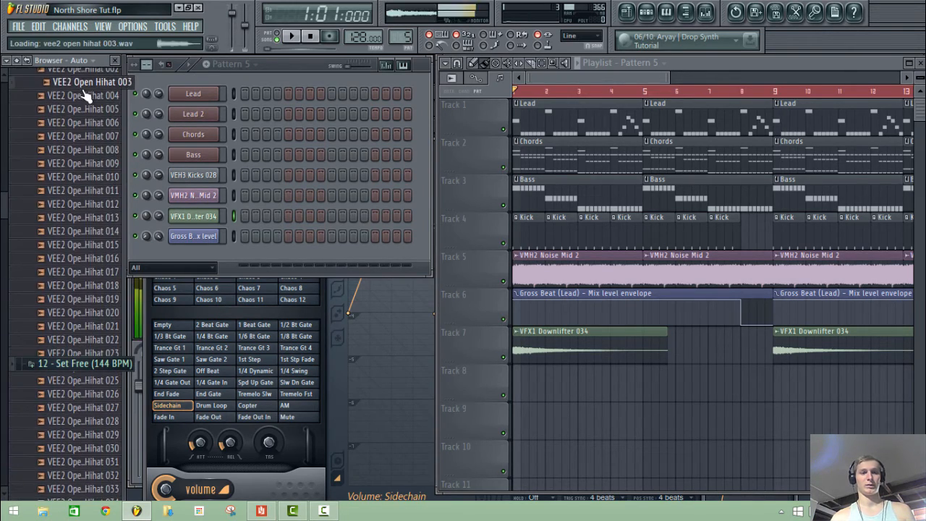
{"action": "key", "text": "Down"}
{"action": "key", "text": "Down"}
{"action": "key", "text": "Down"}
{"action": "key", "text": "Down"}
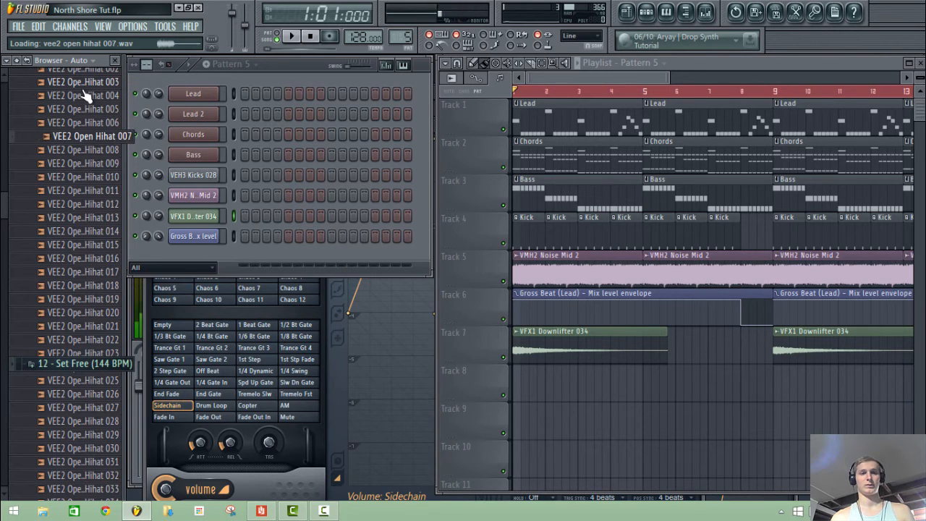
{"action": "key", "text": "Down"}
{"action": "key", "text": "Down"}
{"action": "key", "text": "Down"}
{"action": "key", "text": "Down"}
{"action": "key", "text": "Down"}
{"action": "key", "text": "Down"}
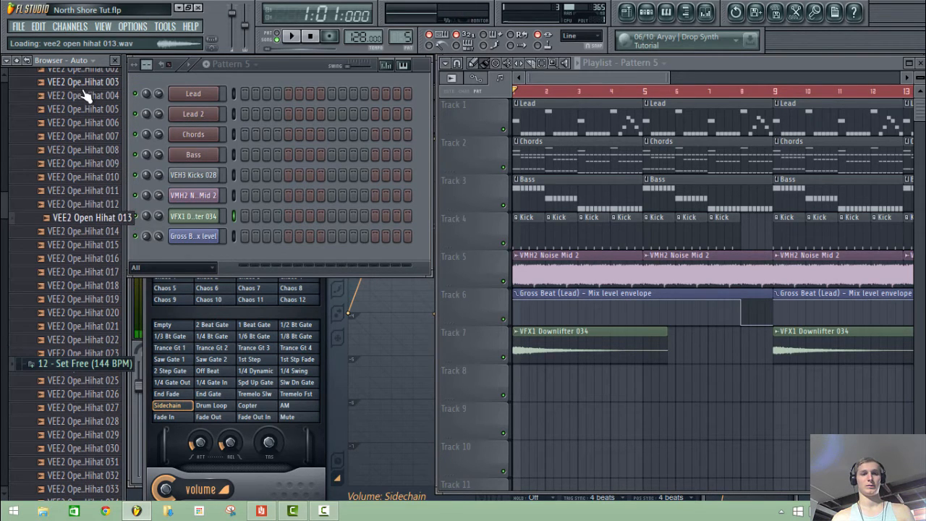
{"action": "key", "text": "Up"}
{"action": "key", "text": "Up"}
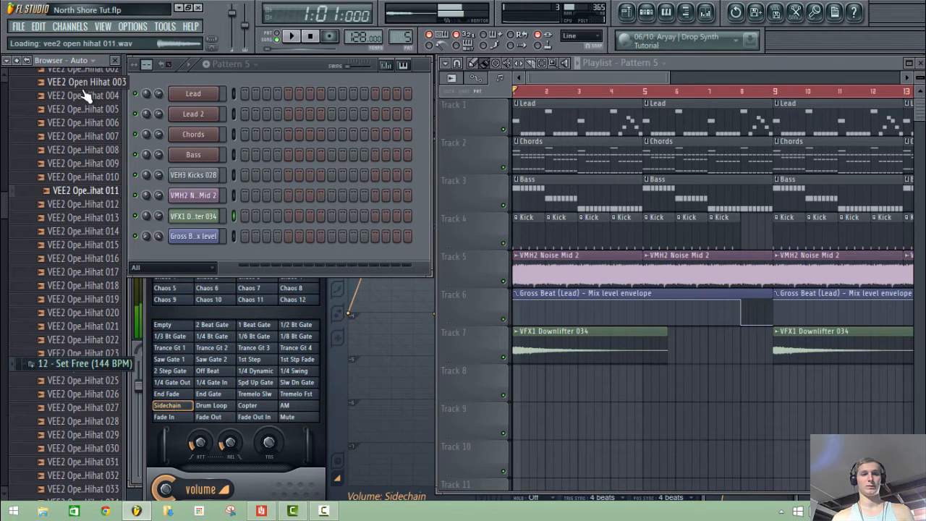
Step: Add VEE2 Open Hihat 011 as a channel below the kick with hits on steps 3, 7, 11 and 15, and play the pattern
{"action": "left_click_drag", "start_coordinate": [64, 191], "coordinate": [199, 186]}
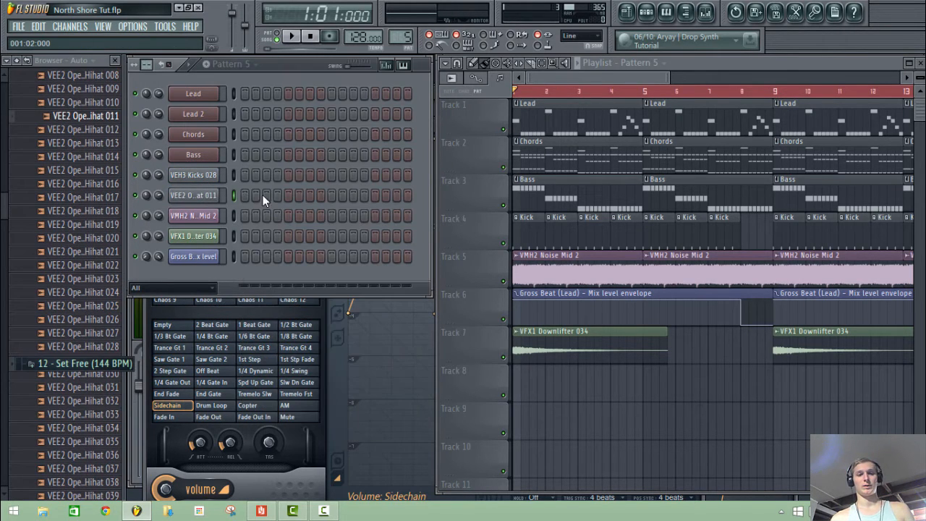
{"action": "left_click", "coordinate": [310, 196]}
{"action": "left_click", "coordinate": [353, 196]}
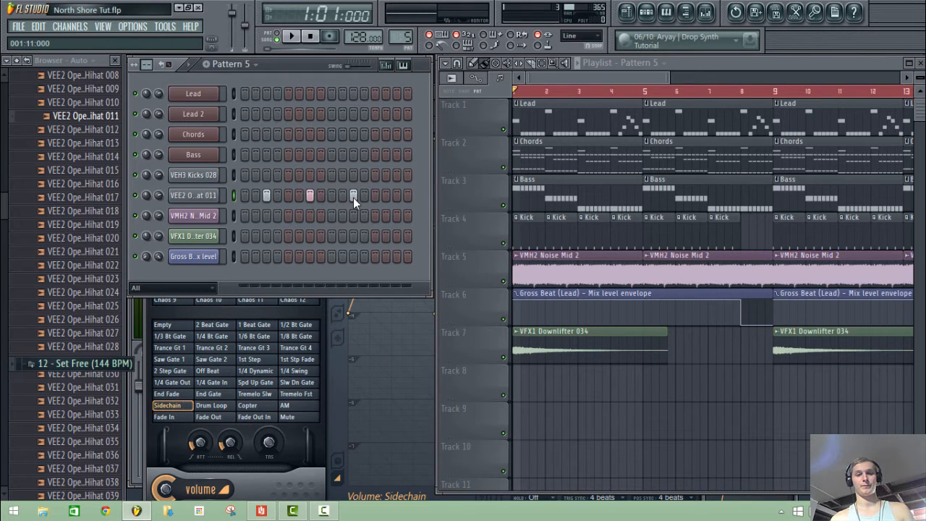
{"action": "left_click", "coordinate": [285, 35]}
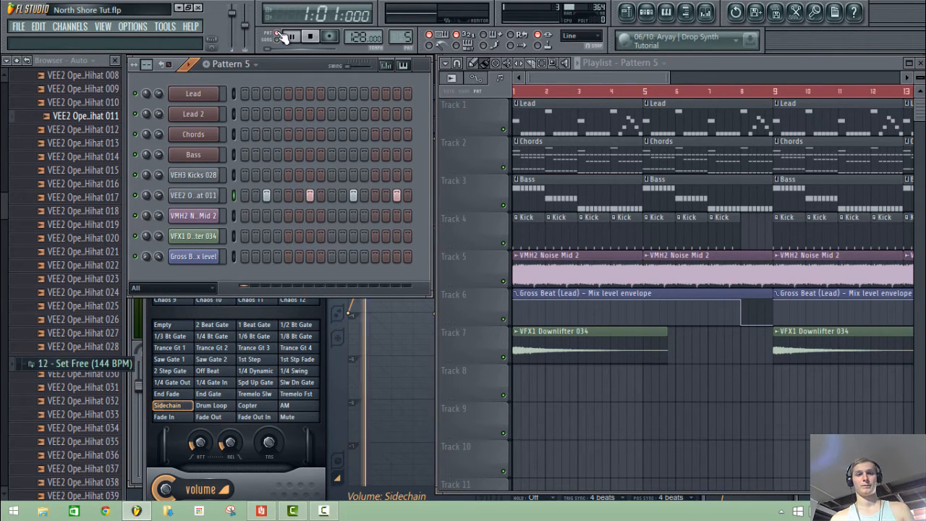
{"action": "left_click", "coordinate": [17, 61]}
{"action": "key", "text": "space"}
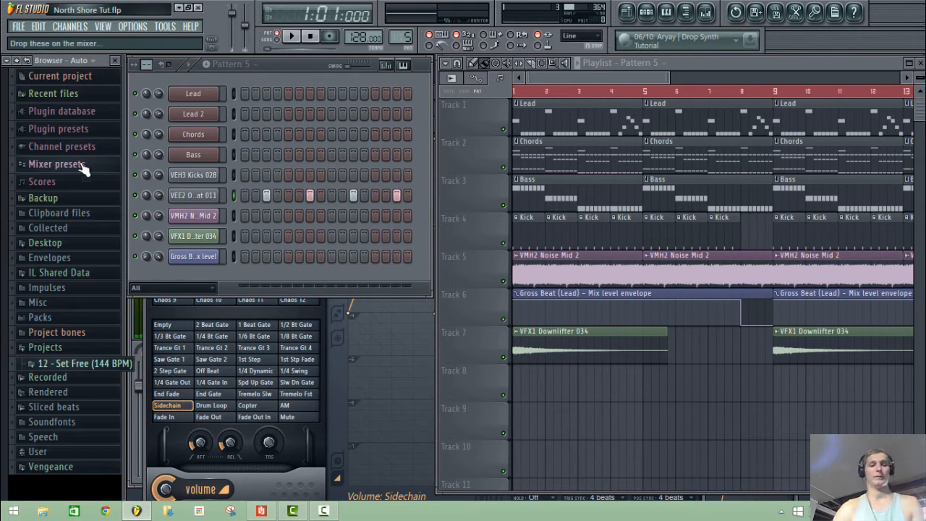
Step: Open the VEE Snares folder in the Vengeance sample library
{"action": "left_click", "coordinate": [58, 467]}
{"action": "scroll", "coordinate": [10, 464], "scroll_direction": "down", "scroll_amount": 10}
{"action": "scroll", "coordinate": [2, 395], "scroll_direction": "down", "scroll_amount": 12}
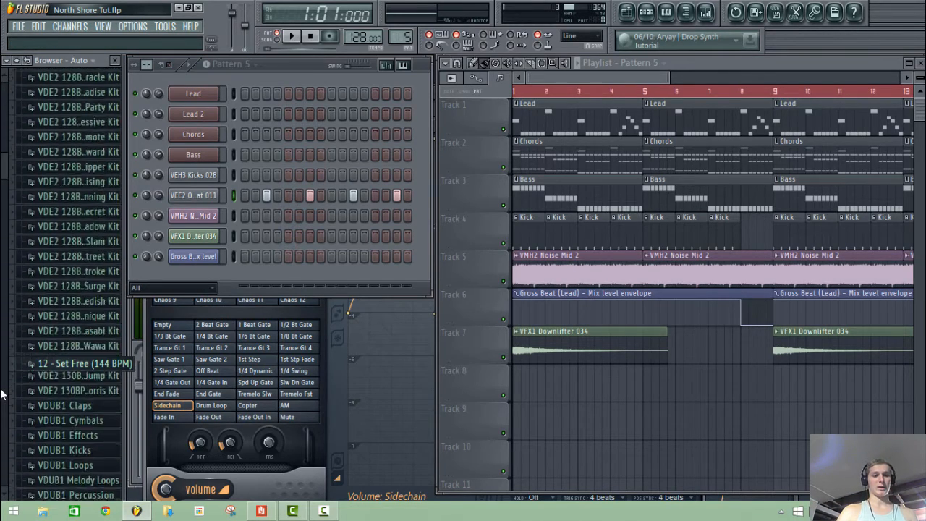
{"action": "scroll", "coordinate": [2, 394], "scroll_direction": "down", "scroll_amount": 10}
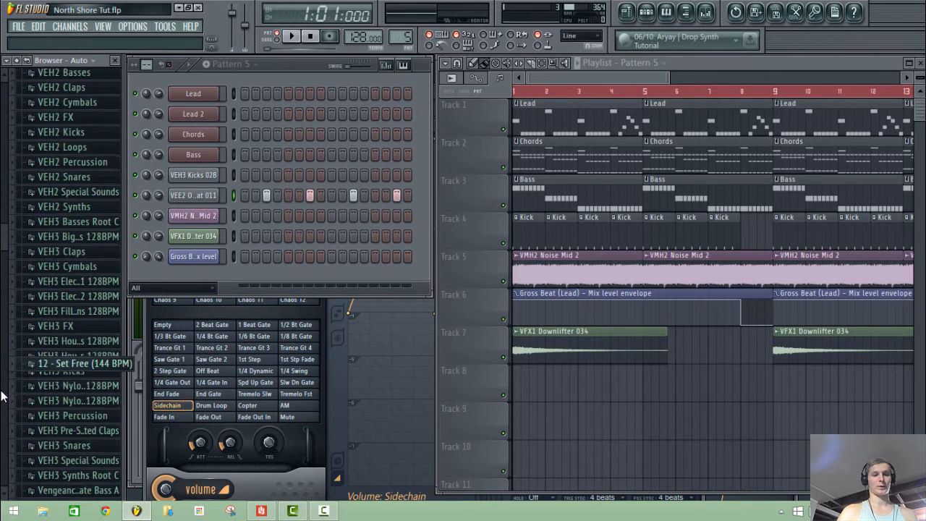
{"action": "scroll", "coordinate": [3, 316], "scroll_direction": "up", "scroll_amount": 5}
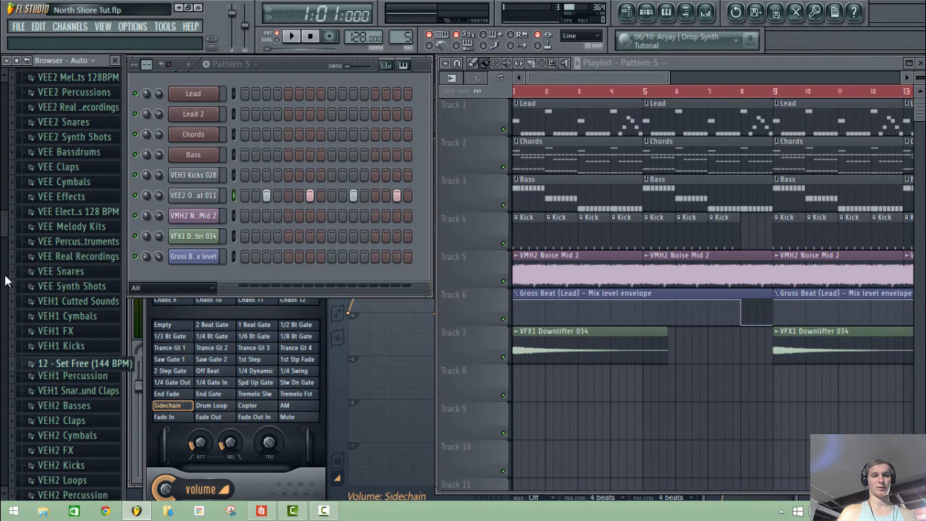
{"action": "left_click", "coordinate": [41, 272]}
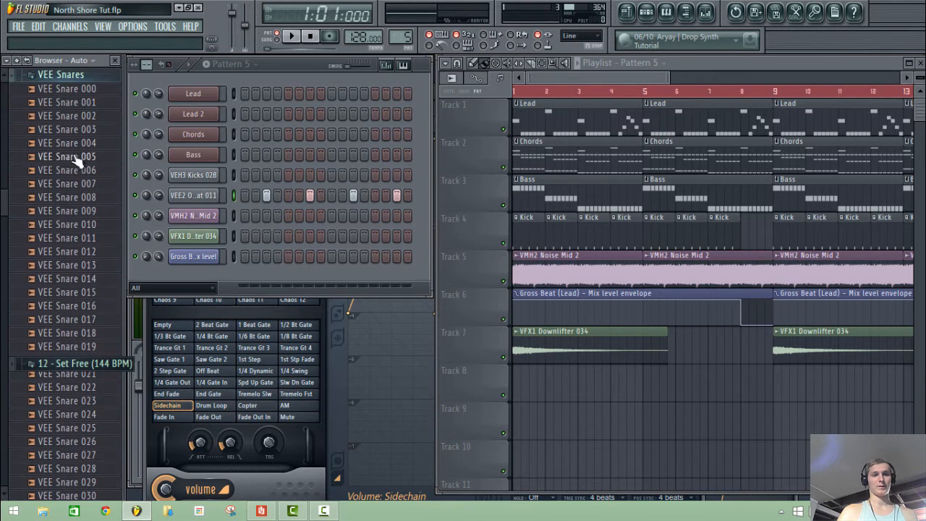
Step: Audition the VEE Snare samples from 000 to 020, going back to VEE Snare 019
{"action": "left_click", "coordinate": [79, 88]}
{"action": "key", "text": "Down"}
{"action": "key", "text": "Down"}
{"action": "key", "text": "Down"}
{"action": "key", "text": "Down"}
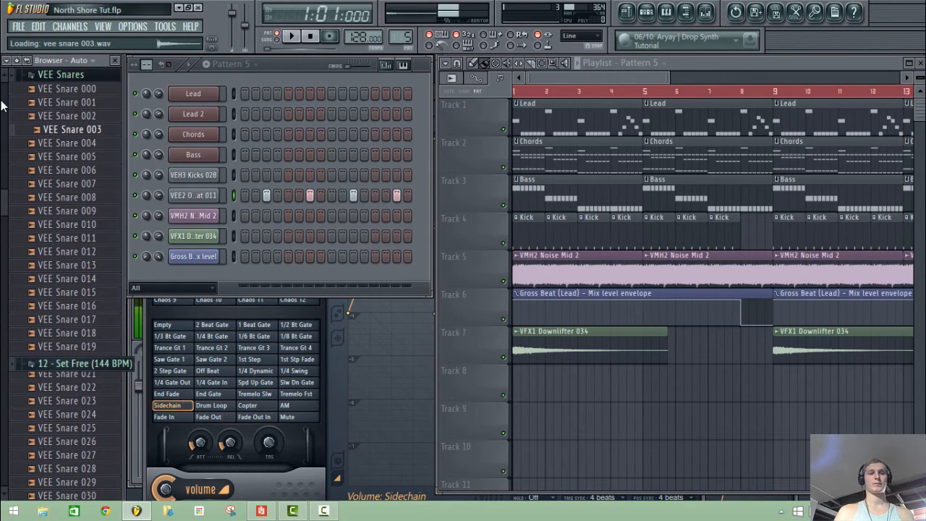
{"action": "key", "text": "Down"}
{"action": "key", "text": "Down"}
{"action": "key", "text": "Down"}
{"action": "key", "text": "Down"}
{"action": "key", "text": "Down"}
{"action": "key", "text": "Down"}
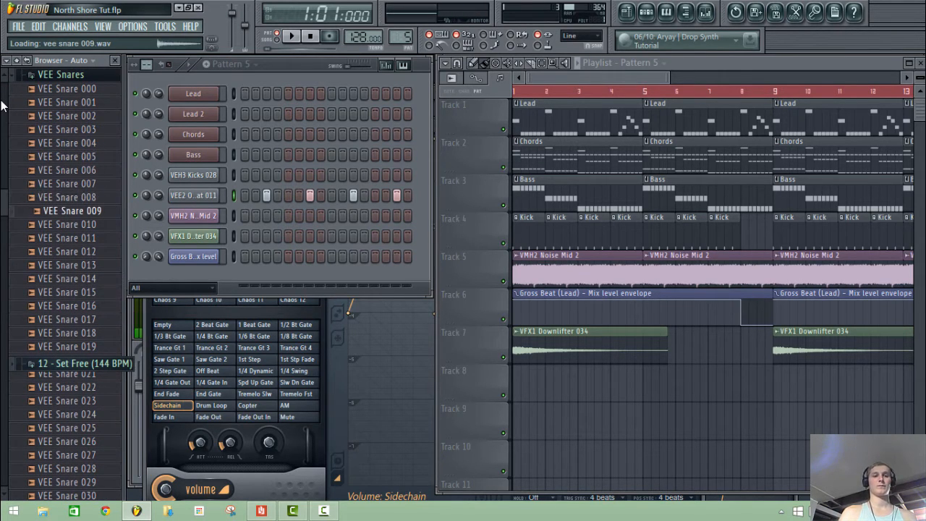
{"action": "key", "text": "Down"}
{"action": "key", "text": "Down"}
{"action": "key", "text": "Down"}
{"action": "key", "text": "Down"}
{"action": "key", "text": "Down"}
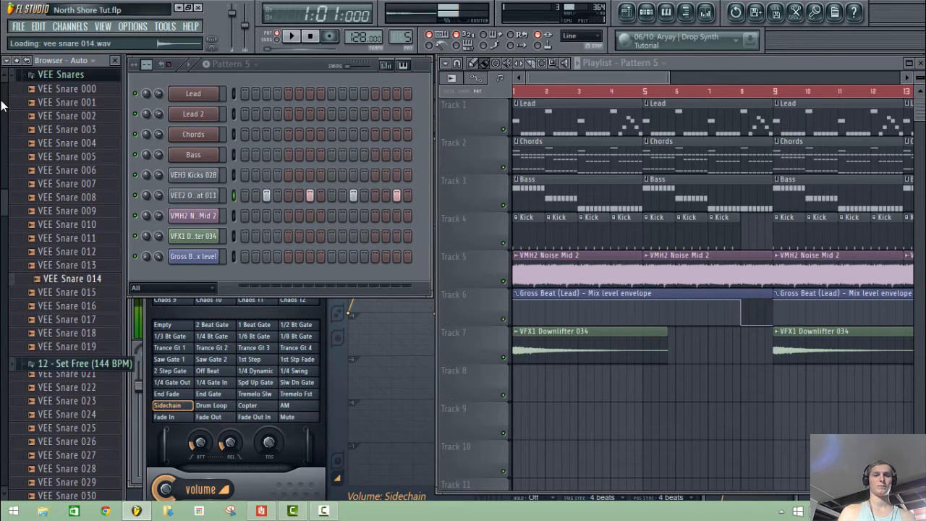
{"action": "key", "text": "Down"}
{"action": "key", "text": "Down"}
{"action": "key", "text": "Down"}
{"action": "key", "text": "Up"}
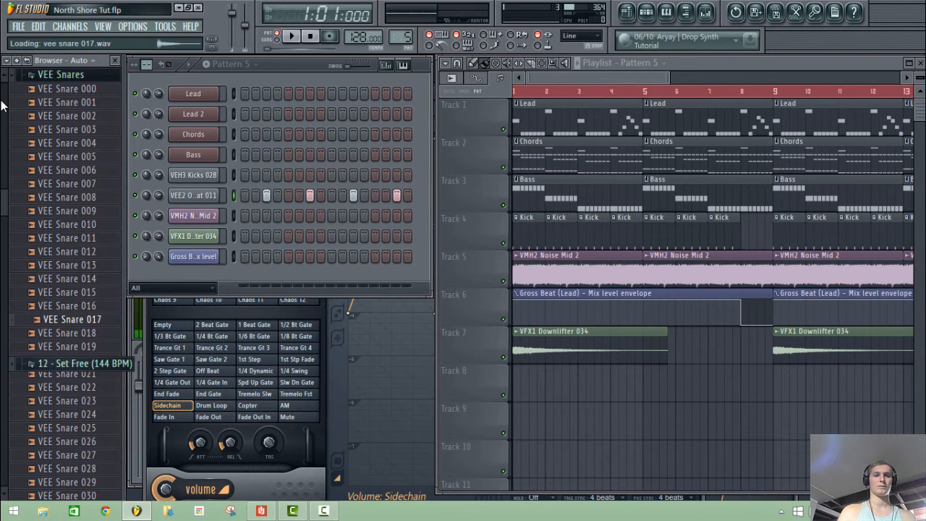
{"action": "key", "text": "Up"}
{"action": "key", "text": "Up"}
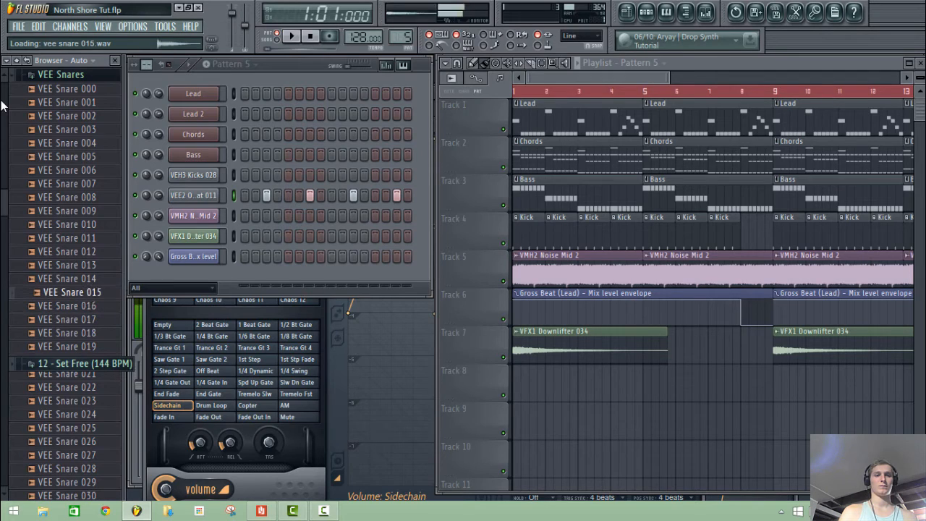
{"action": "key", "text": "Down"}
{"action": "key", "text": "Down"}
{"action": "key", "text": "Down"}
{"action": "key", "text": "Down"}
{"action": "key", "text": "Down"}
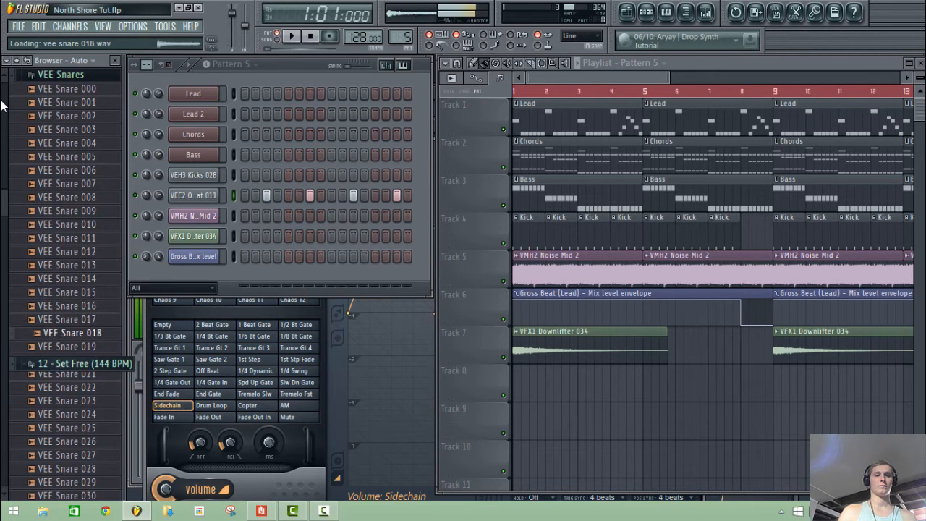
{"action": "key", "text": "Up"}
{"action": "key", "text": "Up"}
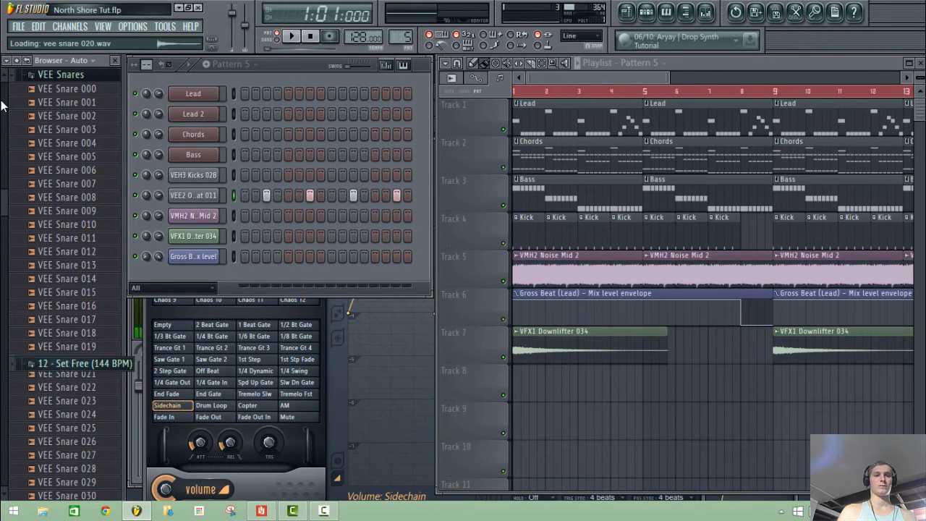
{"action": "key", "text": "Down"}
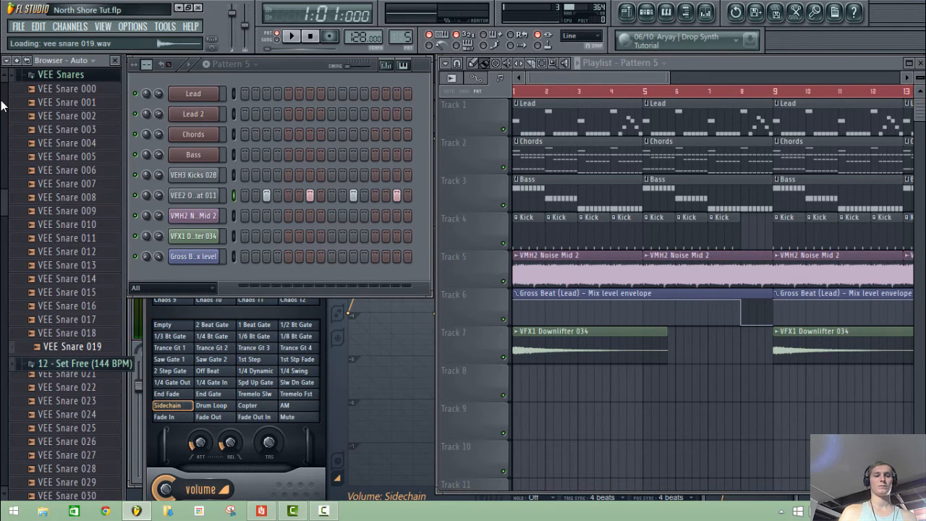
Step: Add VEE Snare 019 as a channel below the open hihat and raise its precomputed fade-out to shorten the tail
{"action": "left_click_drag", "start_coordinate": [64, 347], "coordinate": [203, 210]}
{"action": "left_click", "coordinate": [209, 215]}
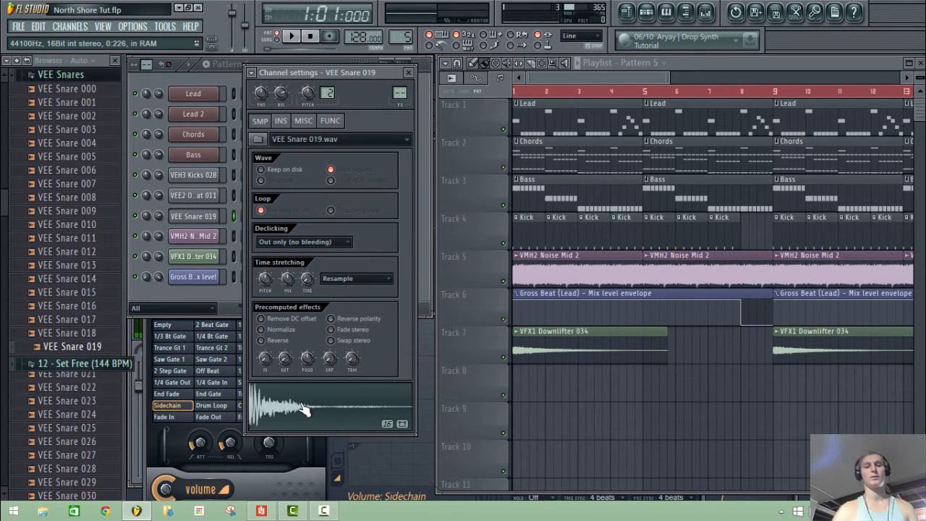
{"action": "left_click_drag", "start_coordinate": [284, 357], "coordinate": [284, 340]}
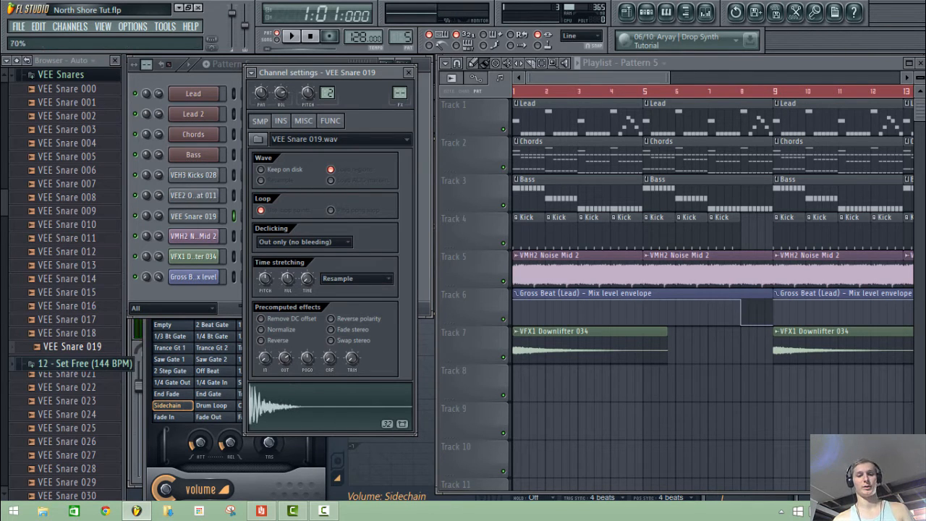
{"action": "left_click", "coordinate": [284, 427]}
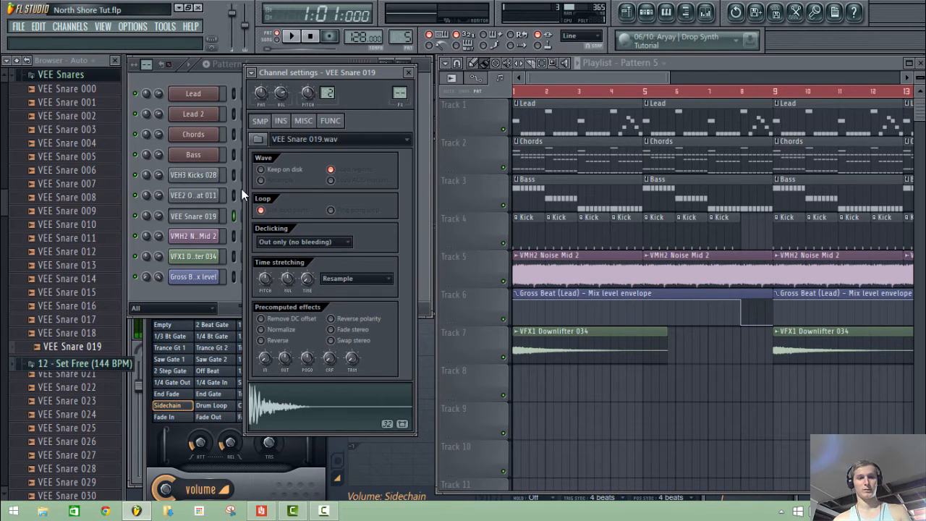
Step: Place snare hits on steps 5 and 13 and play Pattern 5 briefly
{"action": "left_click", "coordinate": [209, 217]}
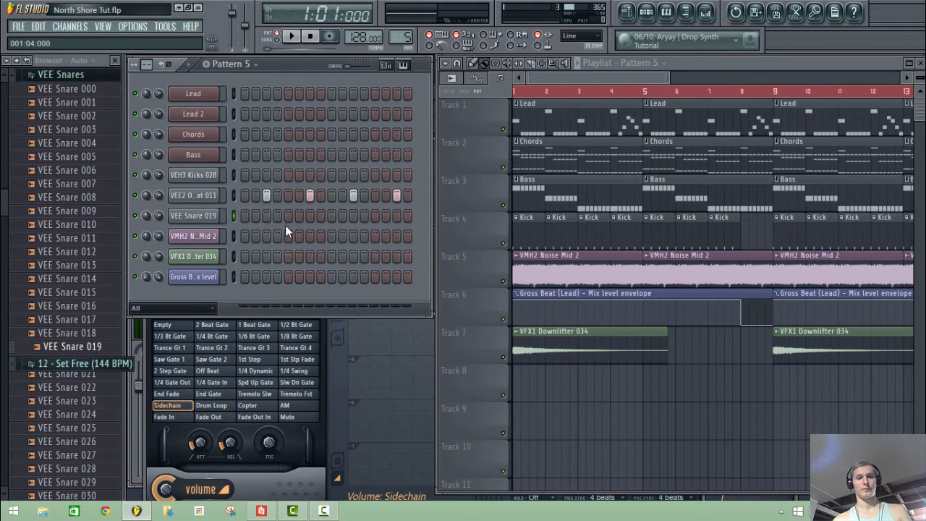
{"action": "left_click", "coordinate": [374, 216]}
{"action": "key", "text": "space"}
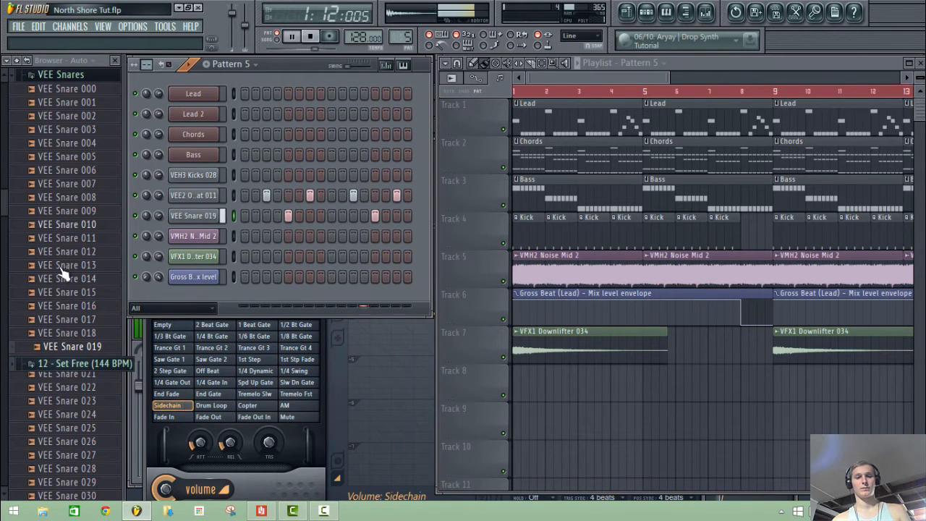
{"action": "key", "text": "space"}
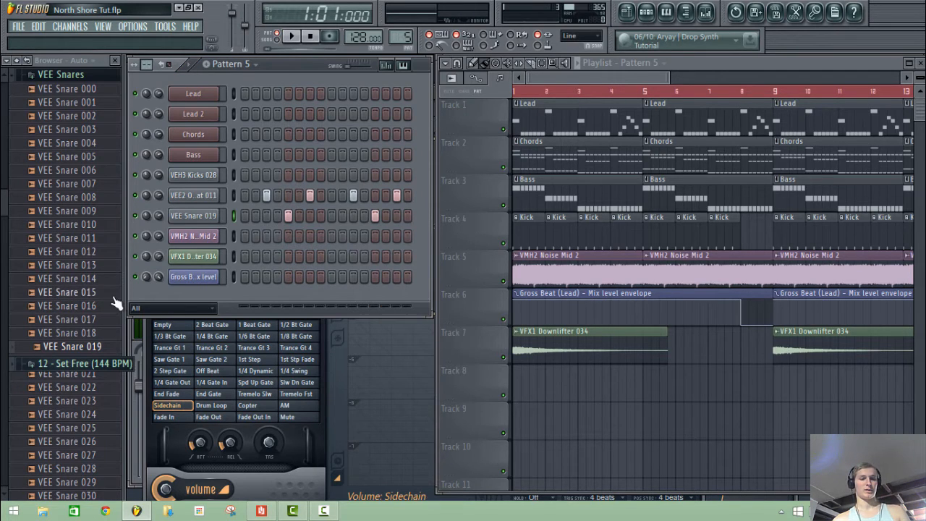
Step: Audition the following VEE Snare samples up to 041, going back to VEE Snare 038
{"action": "left_click", "coordinate": [75, 354]}
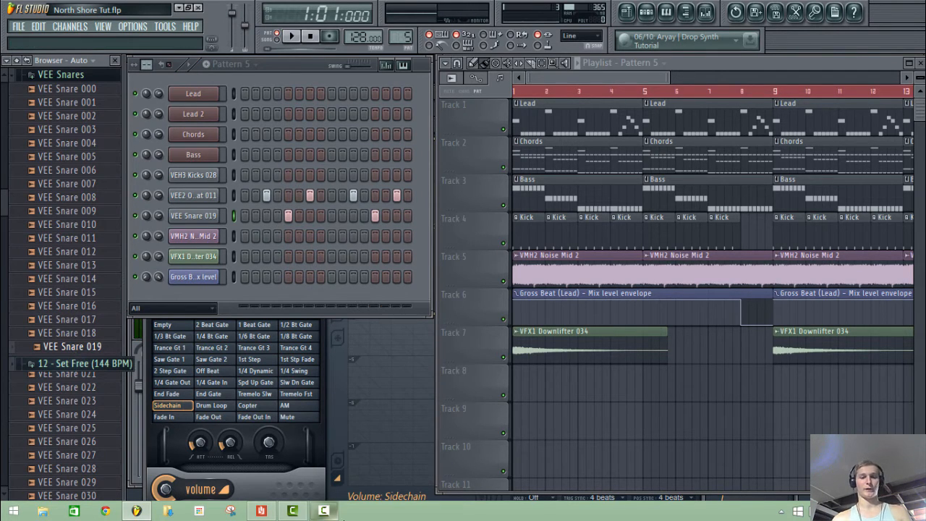
{"action": "key", "text": "Down"}
{"action": "key", "text": "Down"}
{"action": "key", "text": "Down"}
{"action": "key", "text": "Down"}
{"action": "key", "text": "Down"}
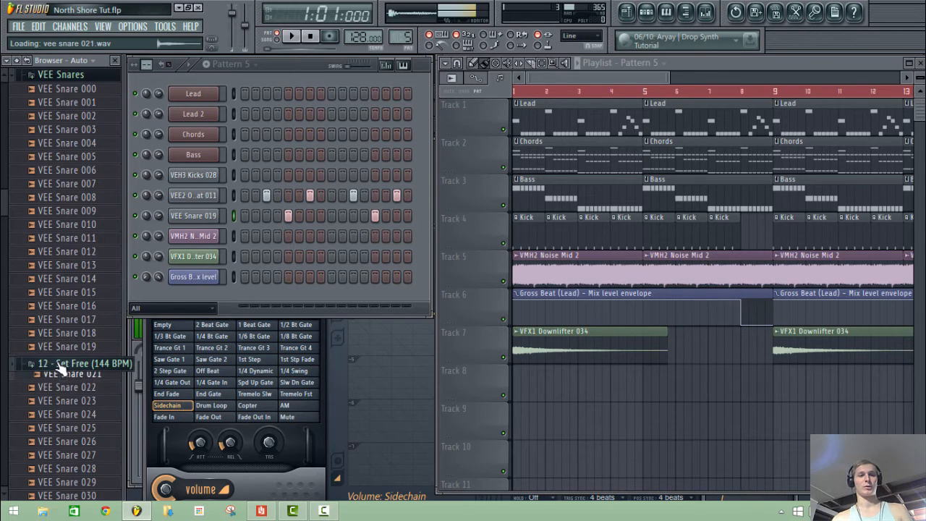
{"action": "key", "text": "Down"}
{"action": "key", "text": "Down"}
{"action": "key", "text": "Down"}
{"action": "key", "text": "Down"}
{"action": "key", "text": "Down"}
{"action": "key", "text": "Down"}
{"action": "key", "text": "Down"}
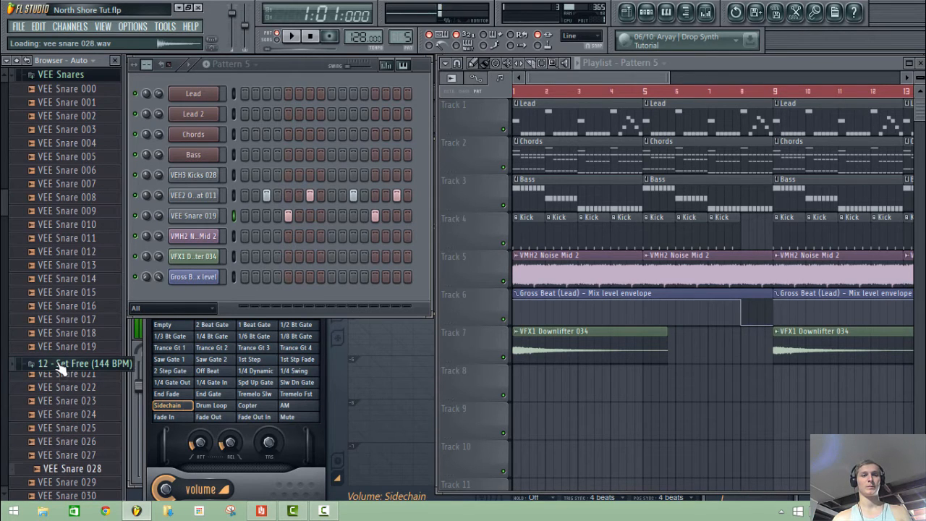
{"action": "key", "text": "Down"}
{"action": "key", "text": "Down"}
{"action": "key", "text": "Down"}
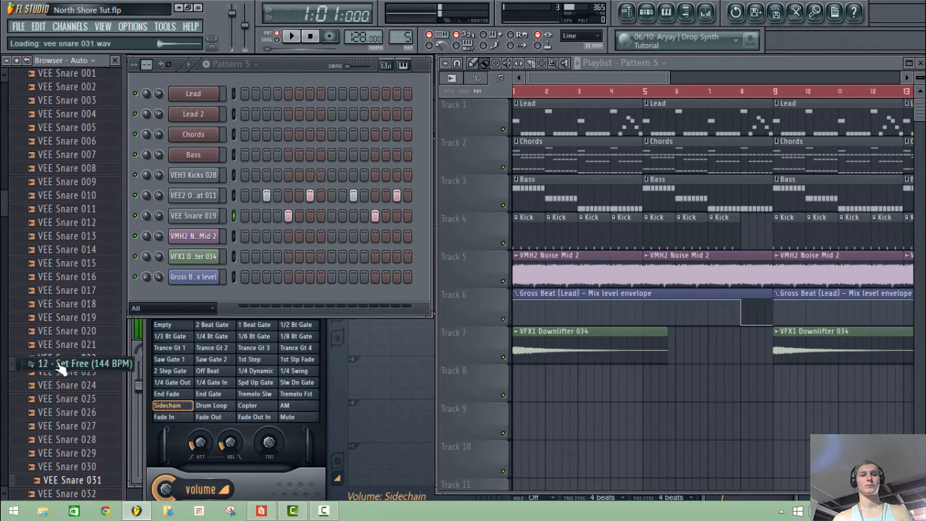
{"action": "key", "text": "Down"}
{"action": "key", "text": "Down"}
{"action": "key", "text": "Down"}
{"action": "key", "text": "Down"}
{"action": "key", "text": "Down"}
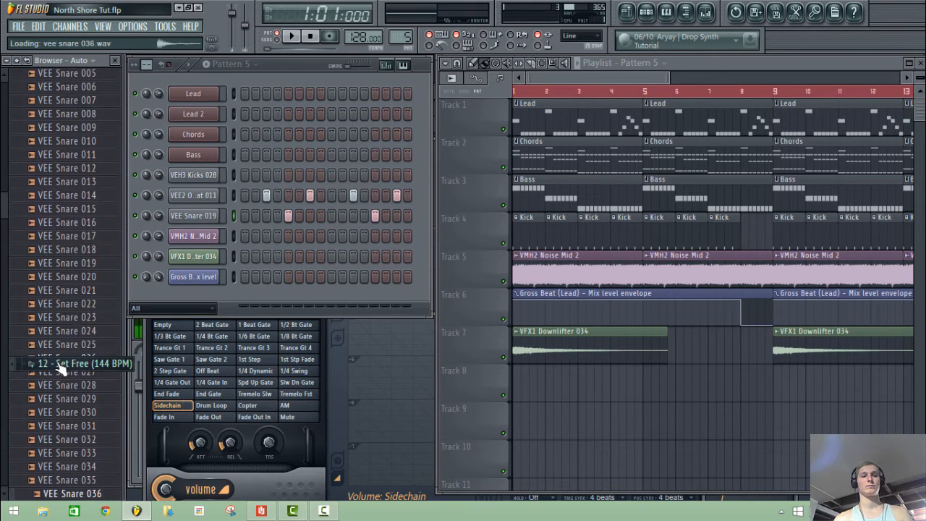
{"action": "key", "text": "Down"}
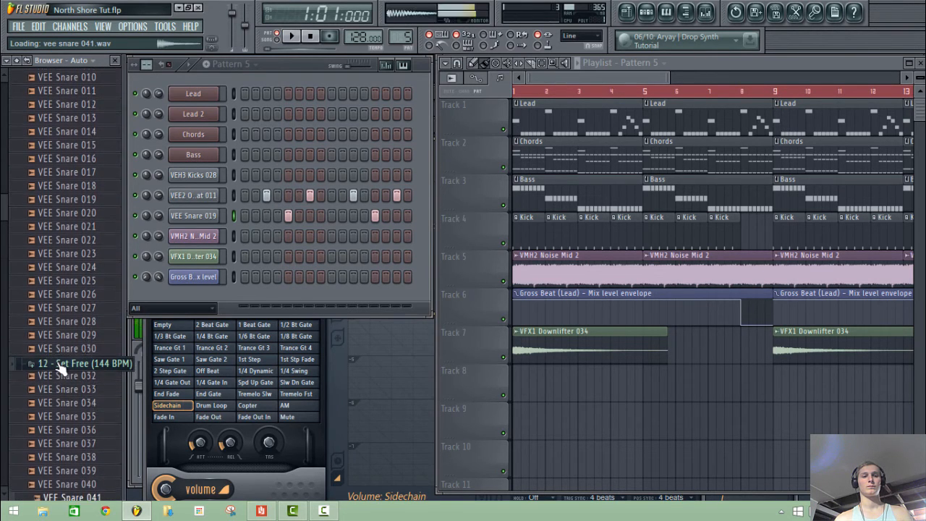
{"action": "key", "text": "Up"}
{"action": "key", "text": "Up"}
{"action": "key", "text": "Up"}
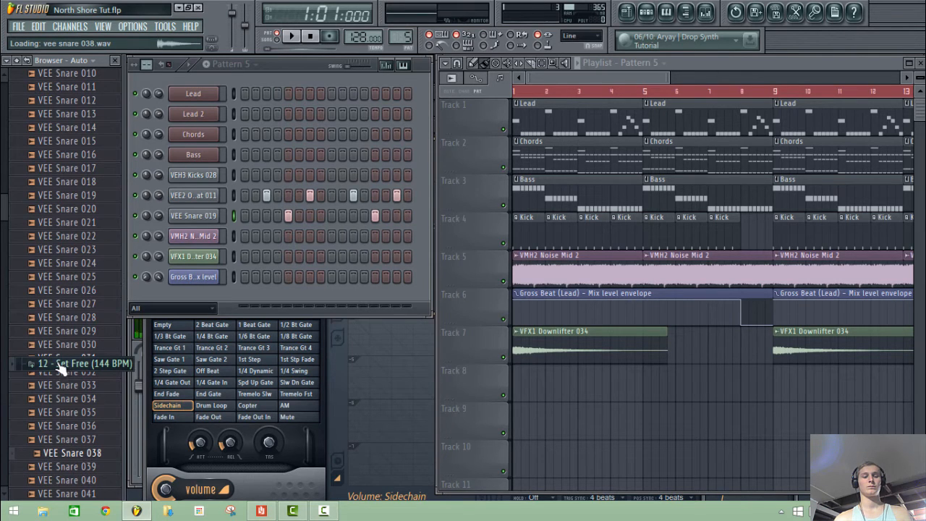
Step: Replace the snare channel's sample with VEE Snare 038 and raise its precomputed fade-out to shorten the tail
{"action": "left_click_drag", "start_coordinate": [58, 460], "coordinate": [214, 225]}
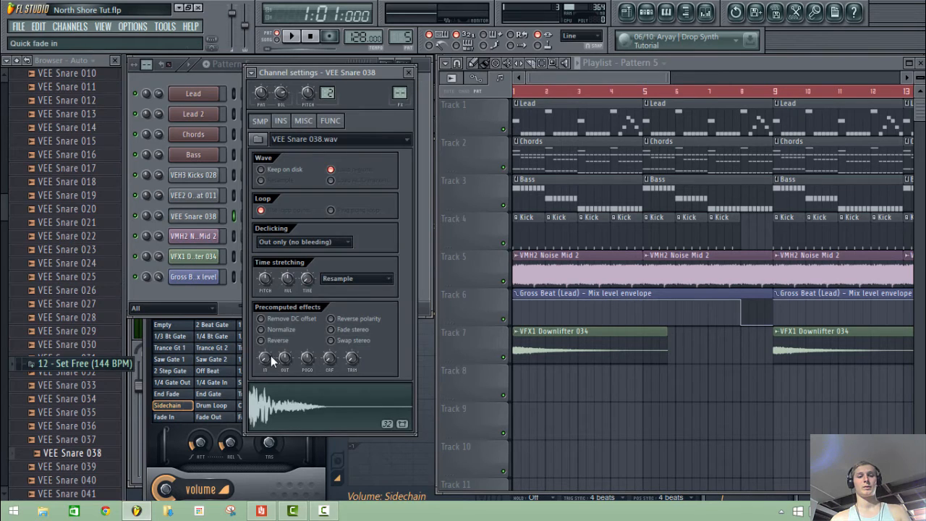
{"action": "mouse_move", "coordinate": [285, 358]}
{"action": "left_mouse_down"}
{"action": "mouse_move", "coordinate": [285, 369]}
{"action": "mouse_move", "coordinate": [286, 352]}
{"action": "left_mouse_up"}
{"action": "left_click", "coordinate": [287, 399]}
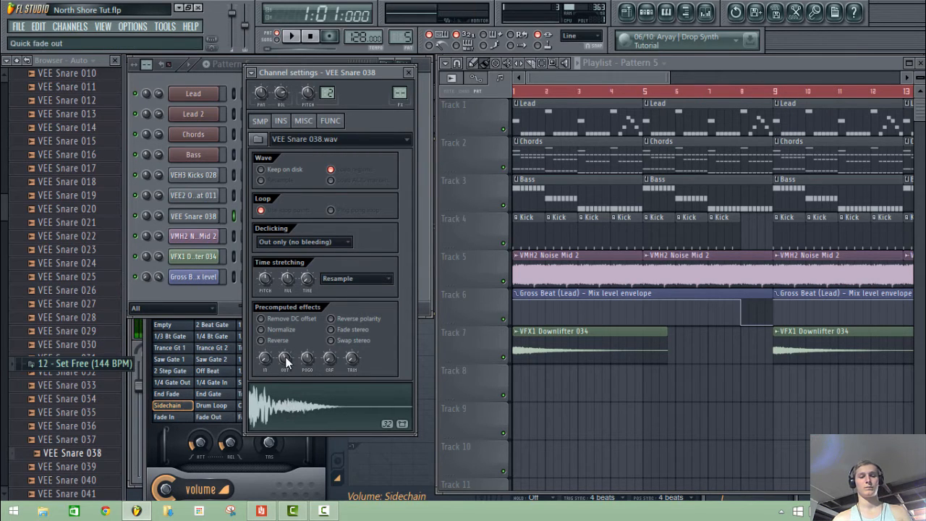
{"action": "left_click_drag", "start_coordinate": [285, 356], "coordinate": [285, 350]}
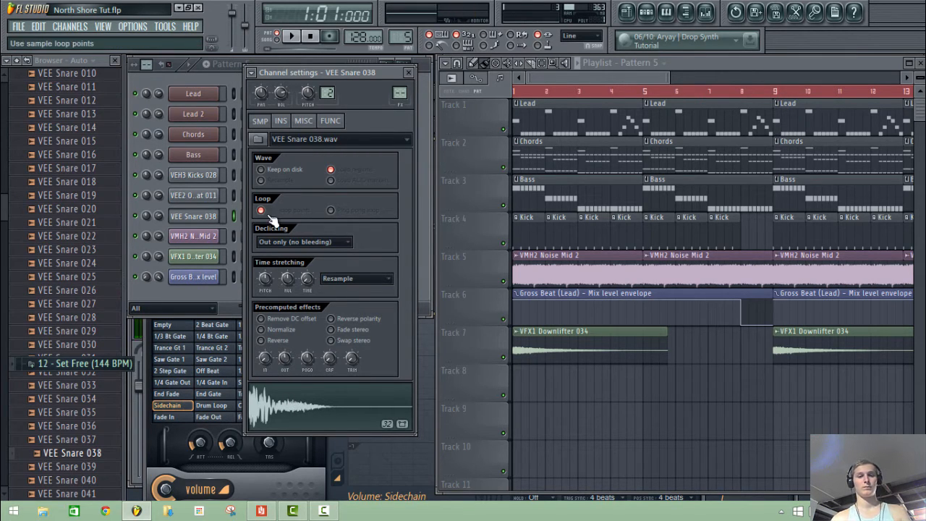
Step: Route the VEE2 Open Hihat 011 channel to mixer insert 2 and the VEE Snare 038 channel to insert 3
{"action": "left_click", "coordinate": [232, 214]}
{"action": "left_click", "coordinate": [234, 194]}
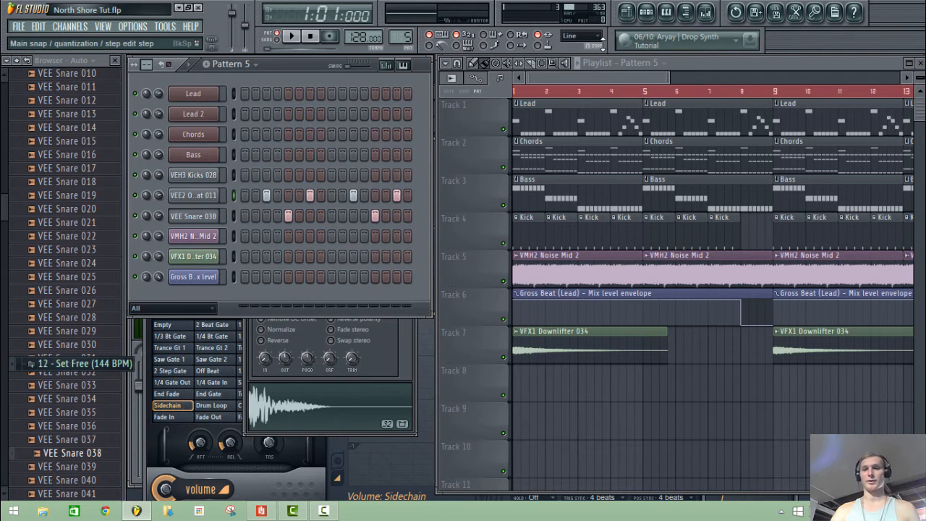
{"action": "left_click", "coordinate": [706, 12]}
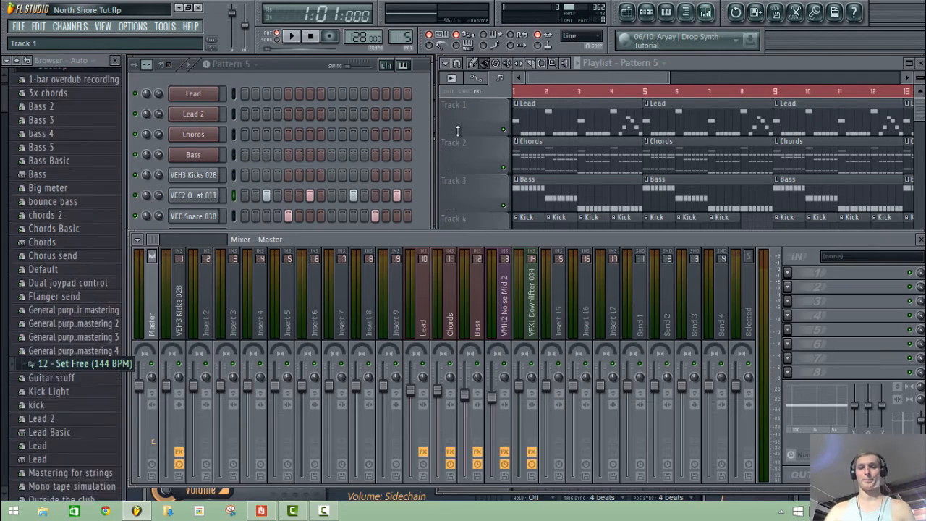
{"action": "left_click", "coordinate": [186, 316]}
{"action": "left_click", "coordinate": [205, 316]}
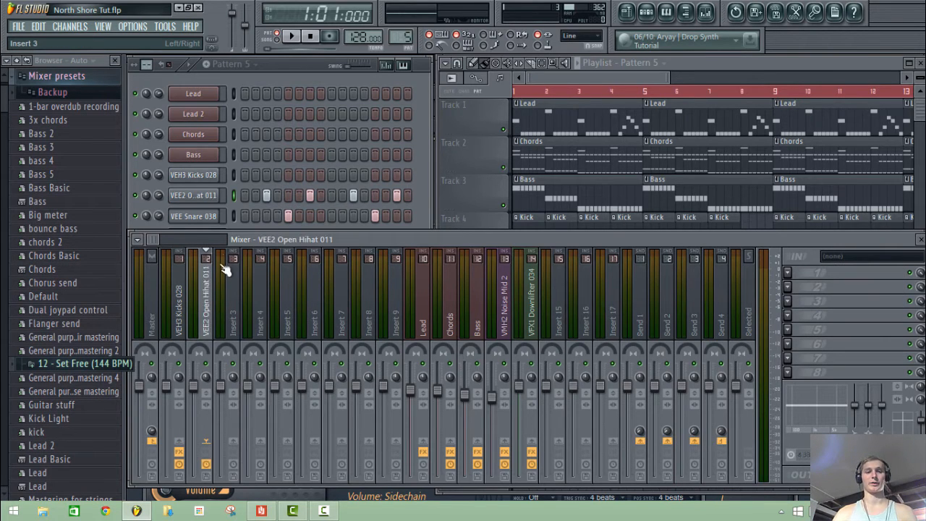
{"action": "left_click", "coordinate": [234, 215]}
{"action": "left_click", "coordinate": [239, 329]}
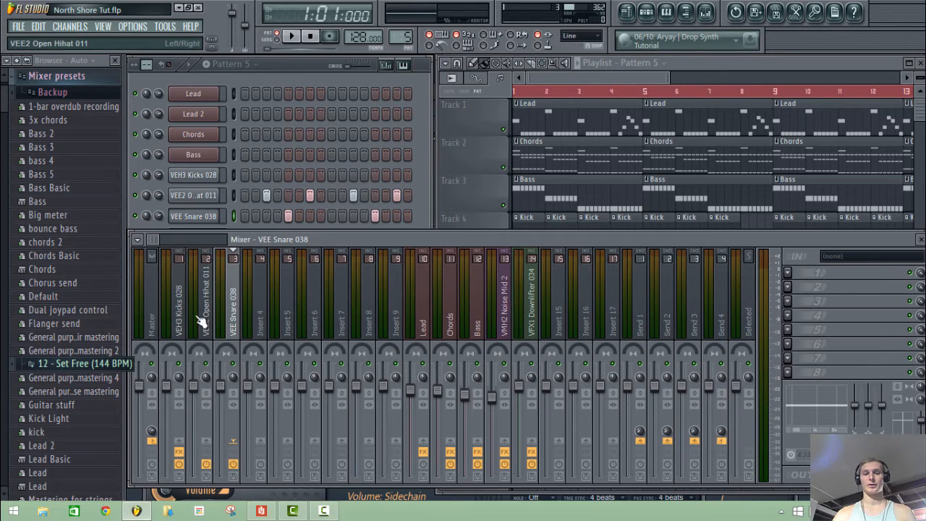
Step: Load Fruity Stereo Shaper into the first effect slot of the VEE2 Open Hihat 011 mixer track
{"action": "left_click", "coordinate": [203, 322]}
{"action": "left_click", "coordinate": [790, 276]}
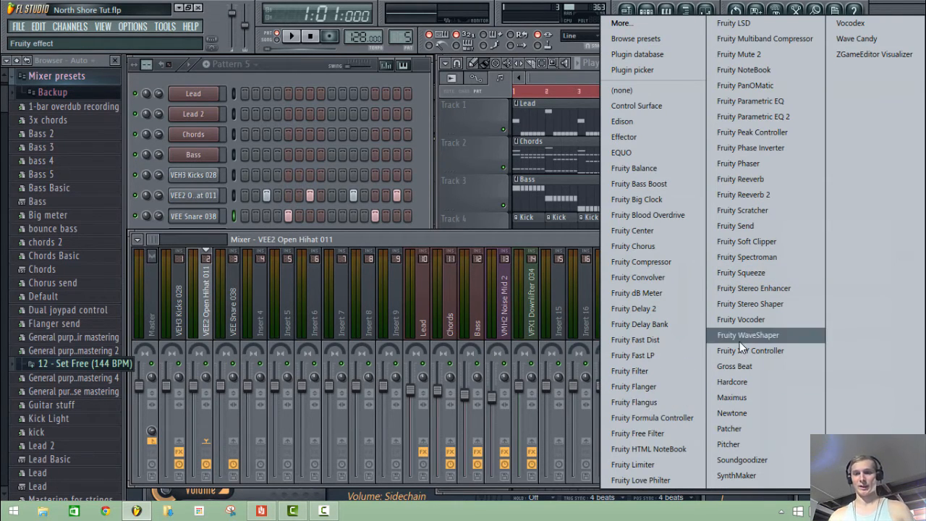
{"action": "left_click", "coordinate": [750, 304]}
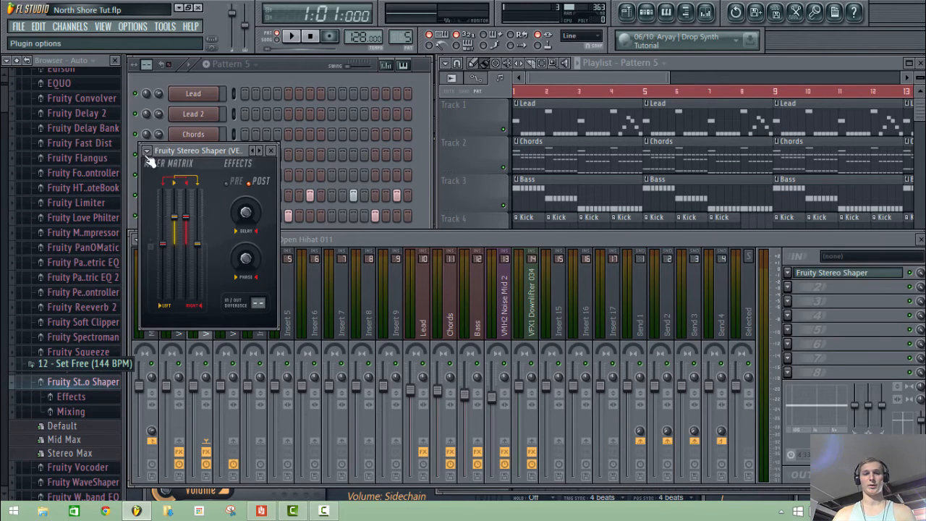
Step: Replace the Stereo Shaper on the open hihat mixer track with Fruity PanOMatic and bring up its settings
{"action": "left_click", "coordinate": [782, 272]}
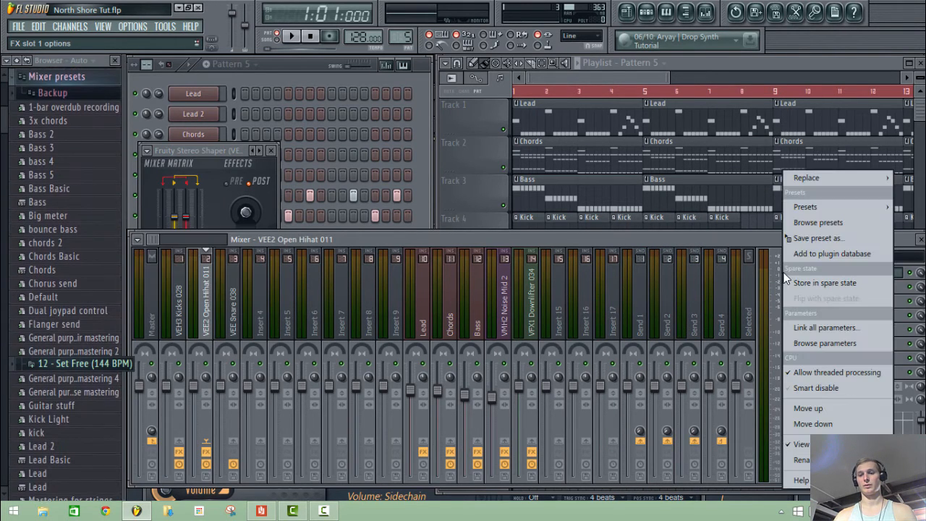
{"action": "mouse_move", "coordinate": [822, 183]}
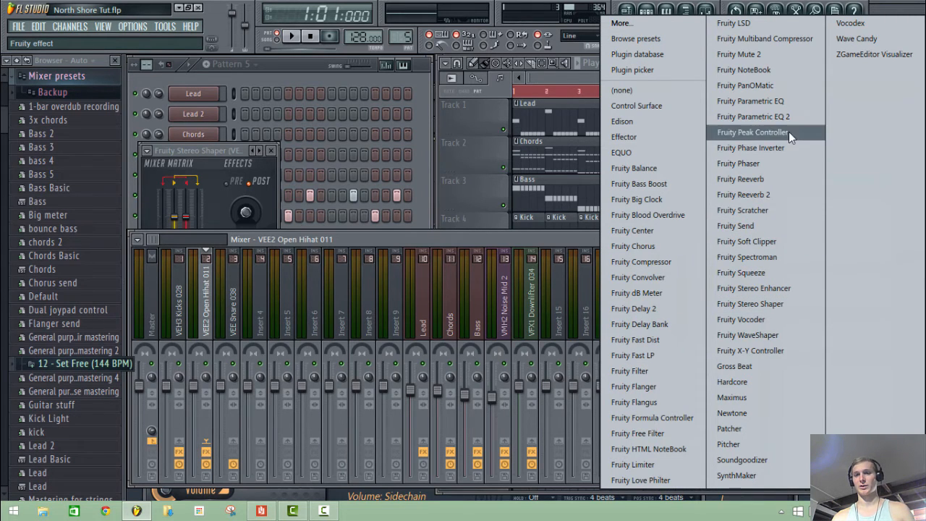
{"action": "left_click", "coordinate": [742, 85]}
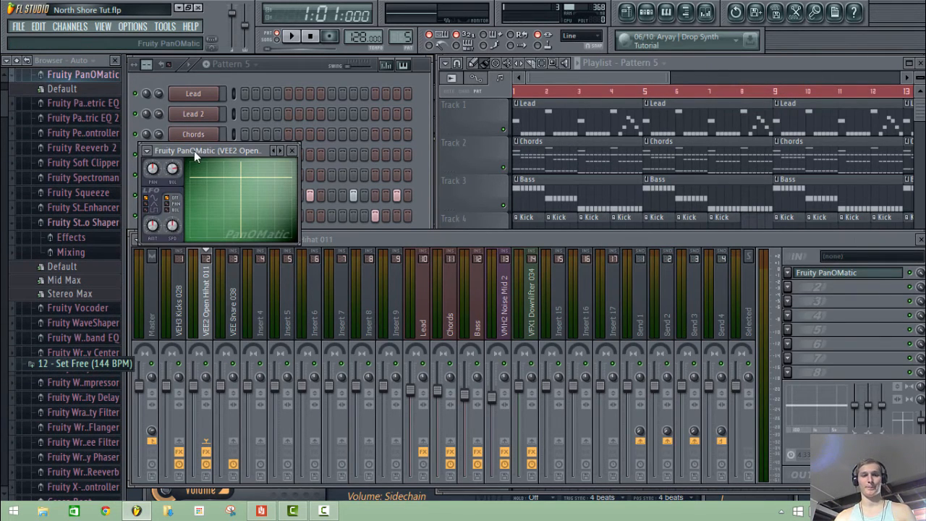
{"action": "left_click", "coordinate": [256, 83]}
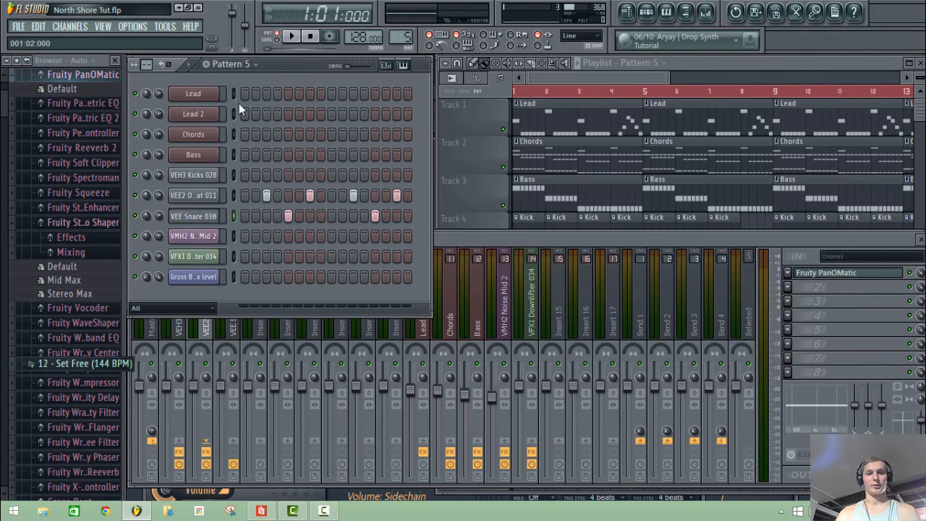
{"action": "left_click", "coordinate": [873, 276]}
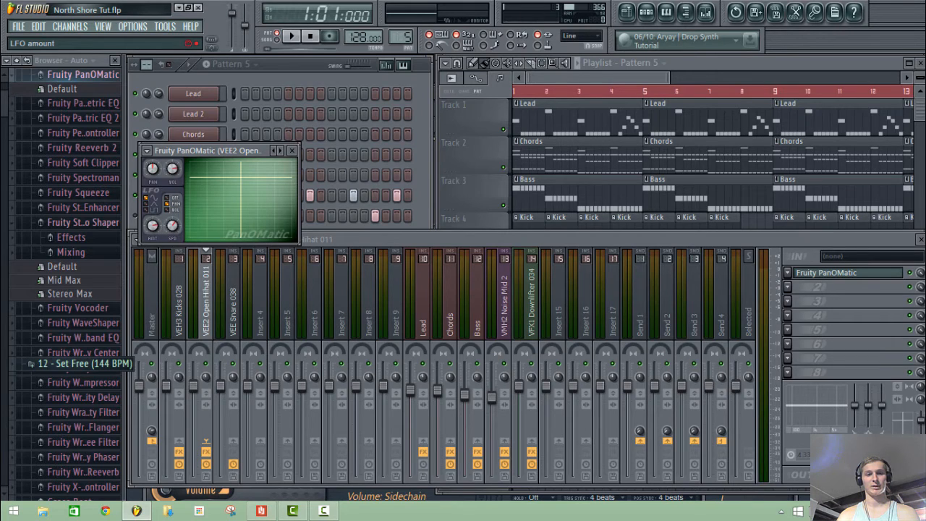
Step: Audition the open hihat in Pattern 5 and switch listening over to the VEE Snare 038 channel
{"action": "key", "text": "space"}
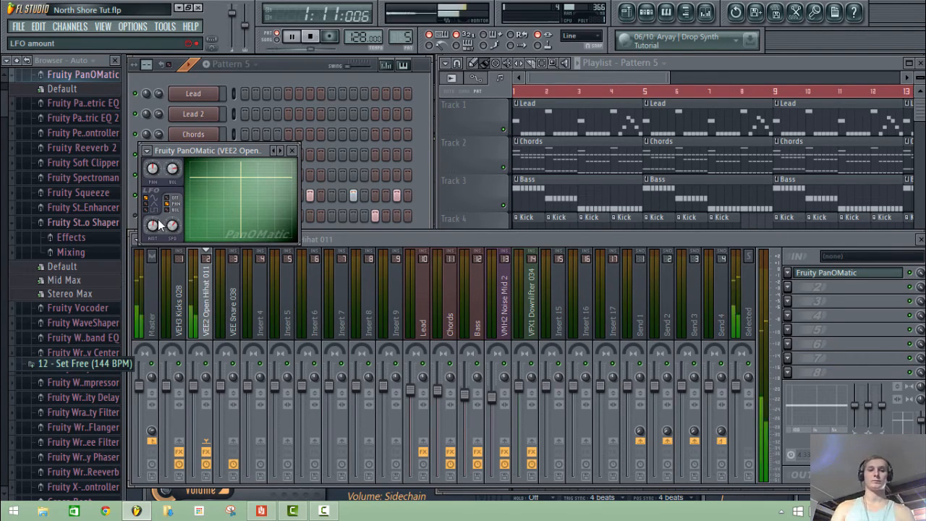
{"action": "key", "text": "space"}
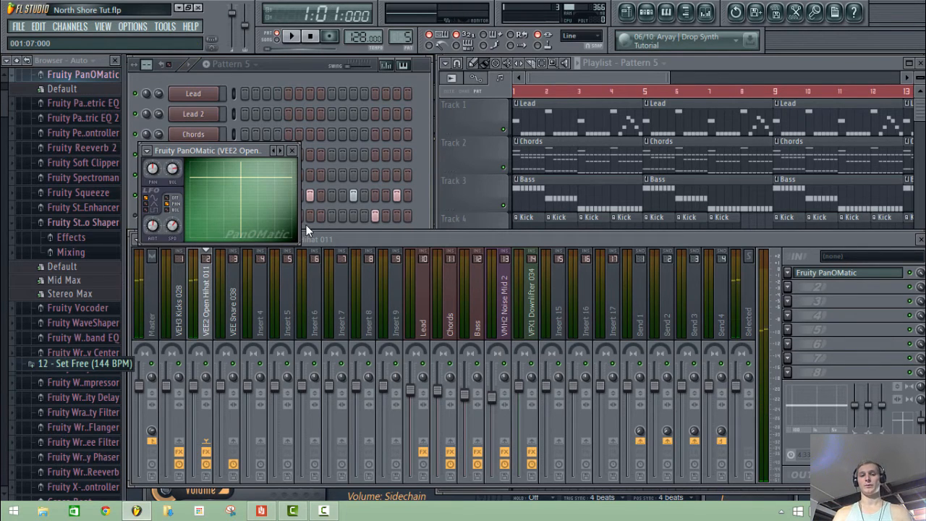
{"action": "left_click", "coordinate": [309, 63]}
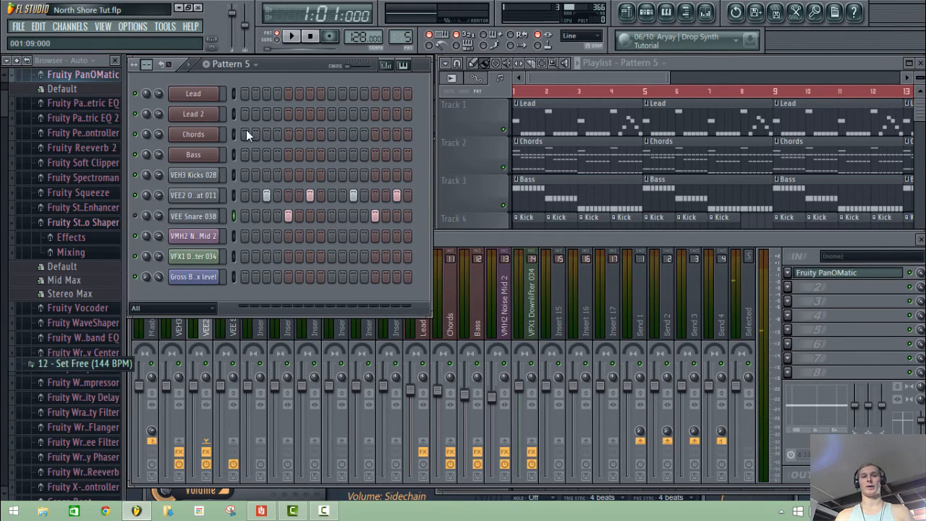
{"action": "left_click", "coordinate": [134, 216]}
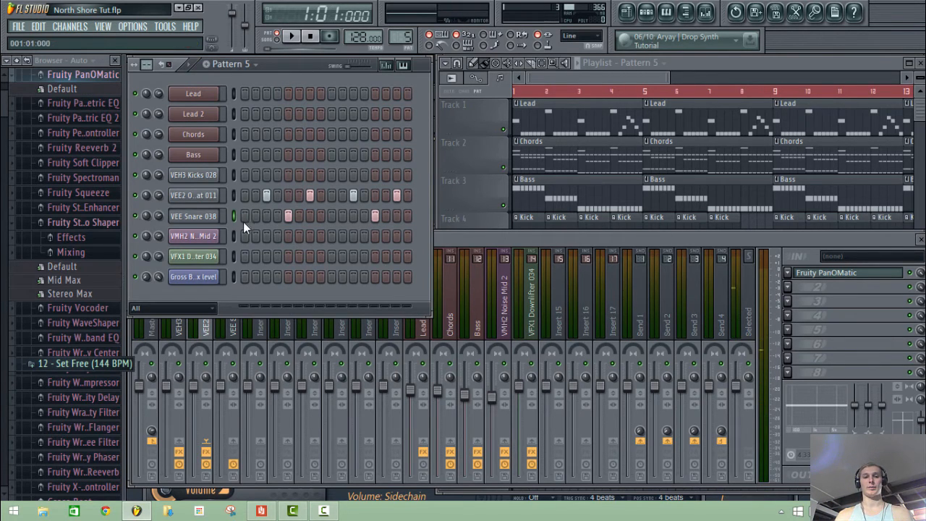
Step: Load Fruity Stereo Shaper and Fruity Limiter into the first two effect slots of the VEE Snare 038 mixer track
{"action": "left_click", "coordinate": [453, 246]}
{"action": "left_click", "coordinate": [268, 306]}
{"action": "left_click", "coordinate": [234, 311]}
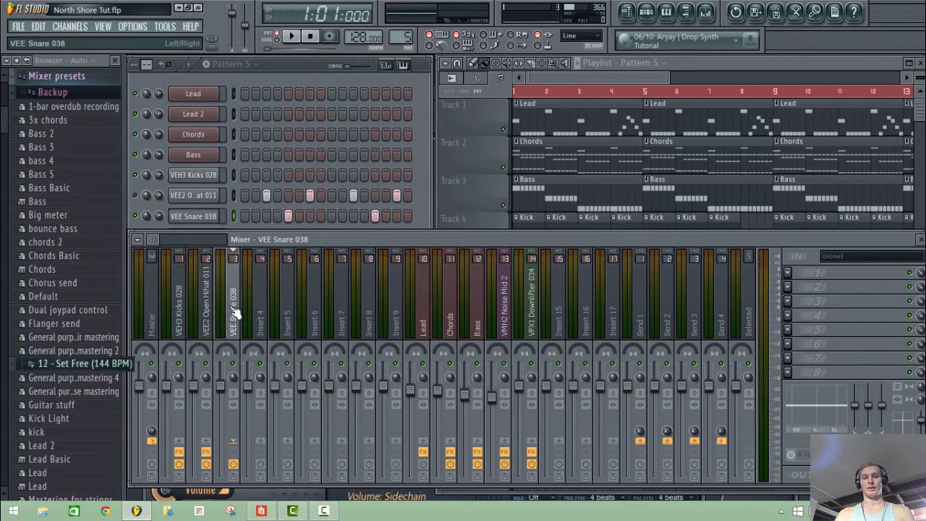
{"action": "left_click", "coordinate": [786, 272]}
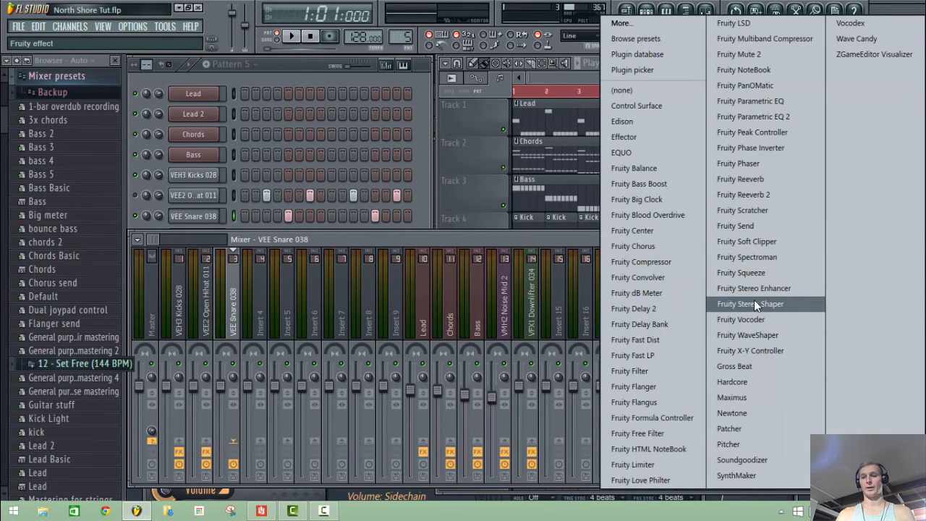
{"action": "left_click", "coordinate": [755, 304]}
{"action": "left_click", "coordinate": [788, 288]}
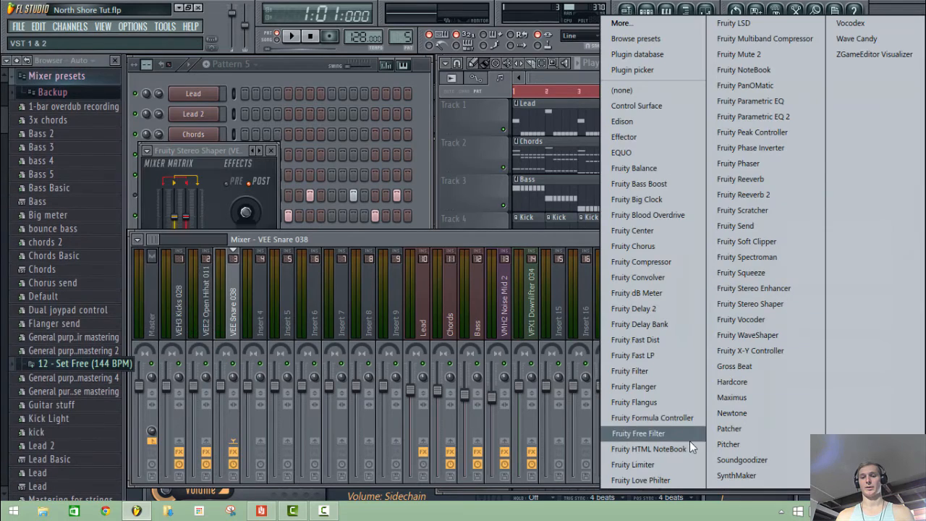
{"action": "left_click", "coordinate": [651, 464]}
Step: Apply the Stereoize 3 preset to the snare's Stereo Shaper and lower the snare Limiter's ceiling to -3.6 dB
{"action": "left_click", "coordinate": [176, 152]}
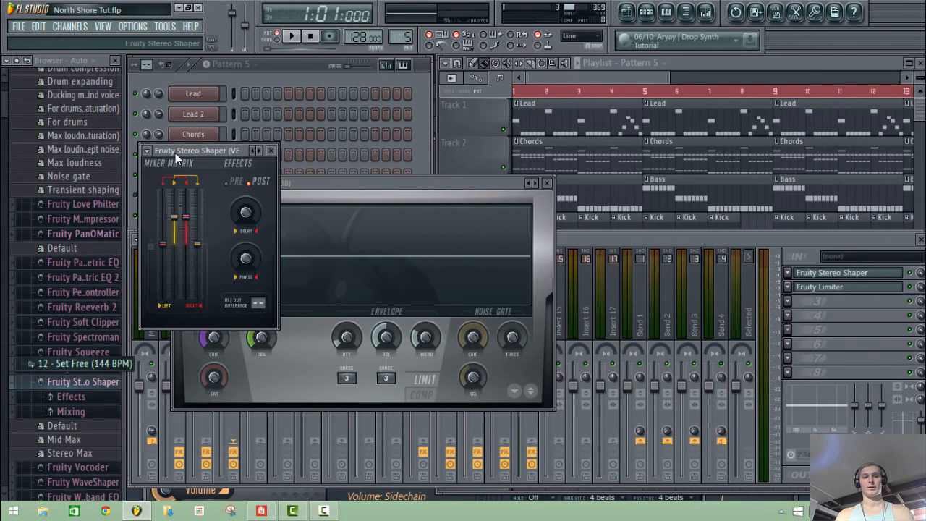
{"action": "left_click", "coordinate": [146, 152]}
{"action": "mouse_move", "coordinate": [180, 198]}
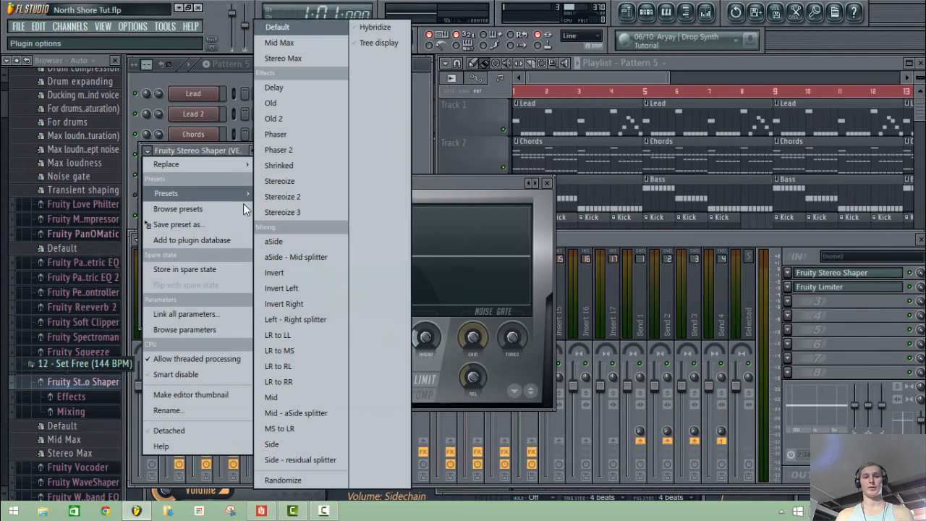
{"action": "left_click", "coordinate": [320, 209]}
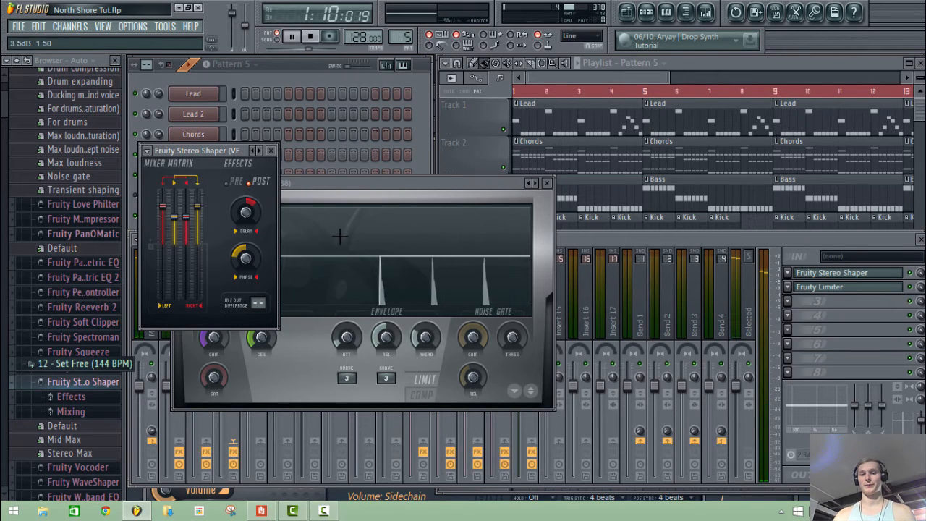
{"action": "left_click", "coordinate": [368, 187]}
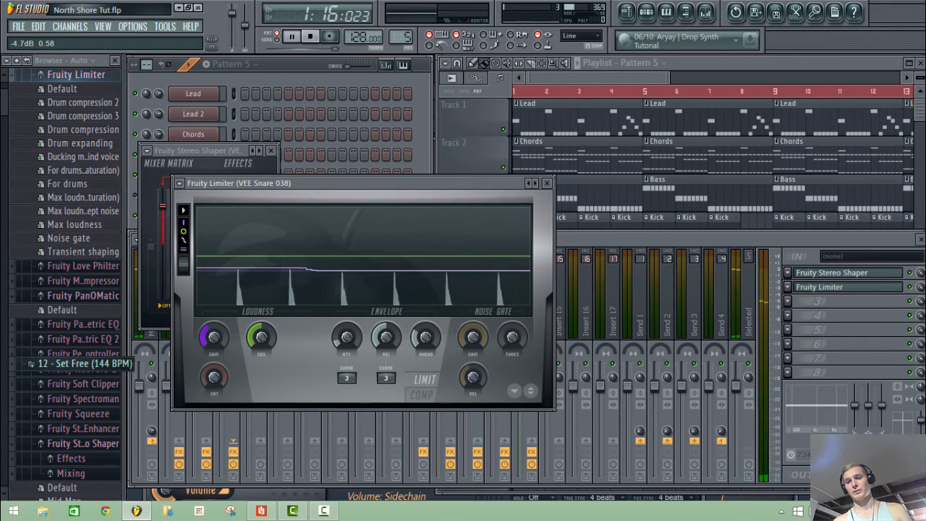
{"action": "mouse_move", "coordinate": [261, 336]}
{"action": "left_mouse_down"}
{"action": "mouse_move", "coordinate": [260, 350]}
{"action": "mouse_move", "coordinate": [261, 318]}
{"action": "left_mouse_up"}
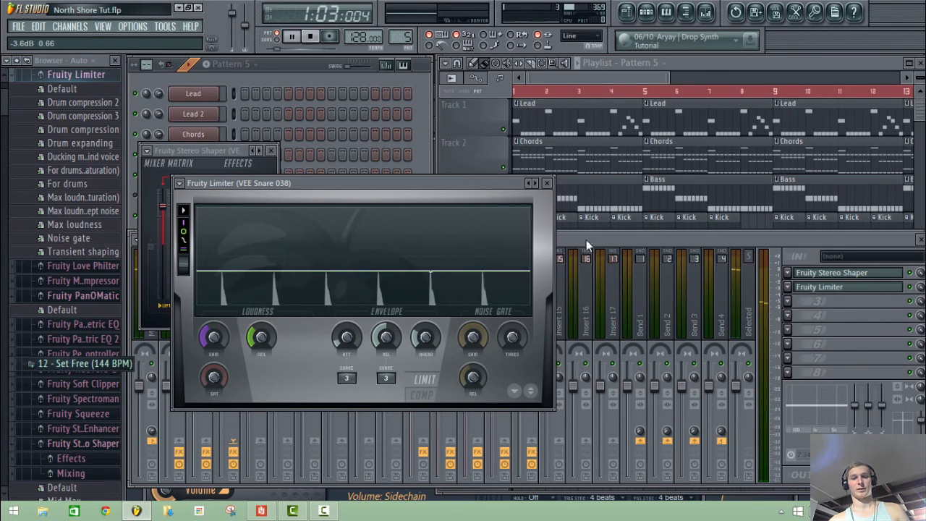
Step: Check the percussion playback in Pattern 5, stop it, and paint Pattern 5 clips along playlist Track 8 from bar 9 through bar 16
{"action": "left_click", "coordinate": [626, 238]}
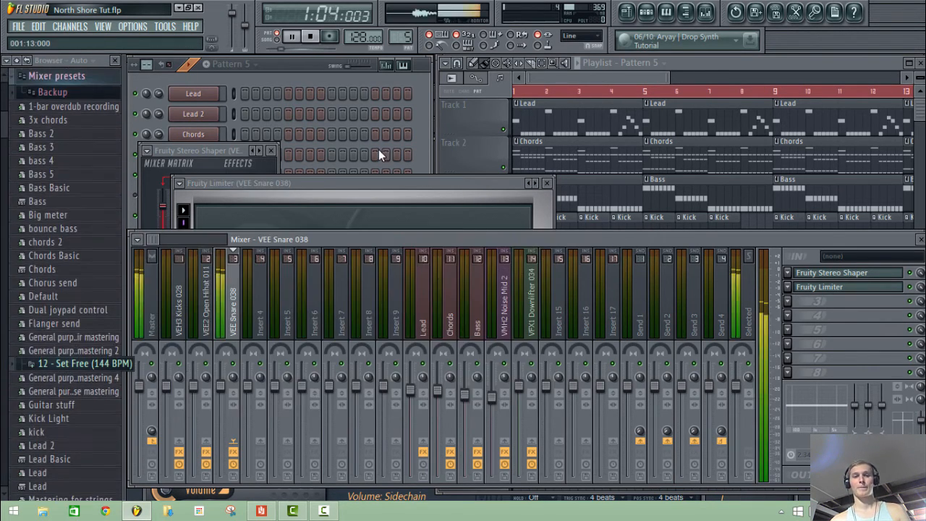
{"action": "left_click", "coordinate": [293, 63]}
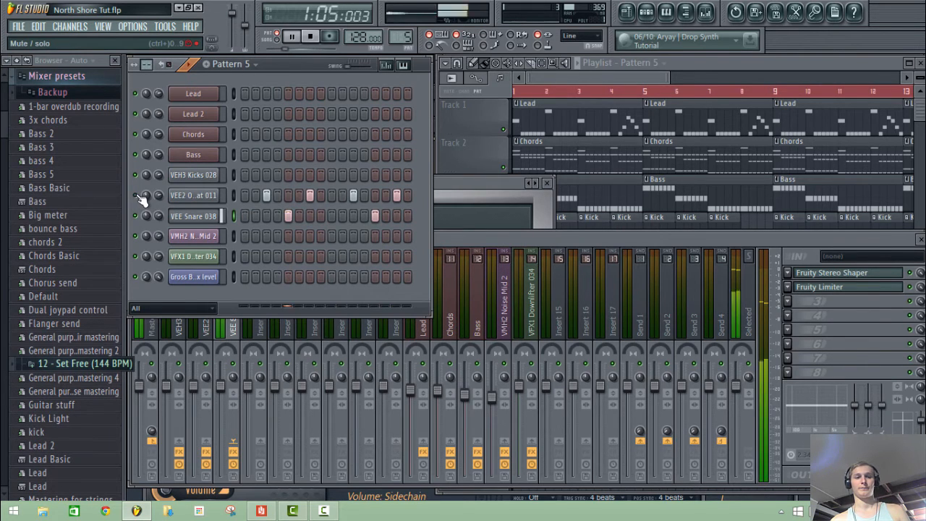
{"action": "left_click", "coordinate": [16, 61]}
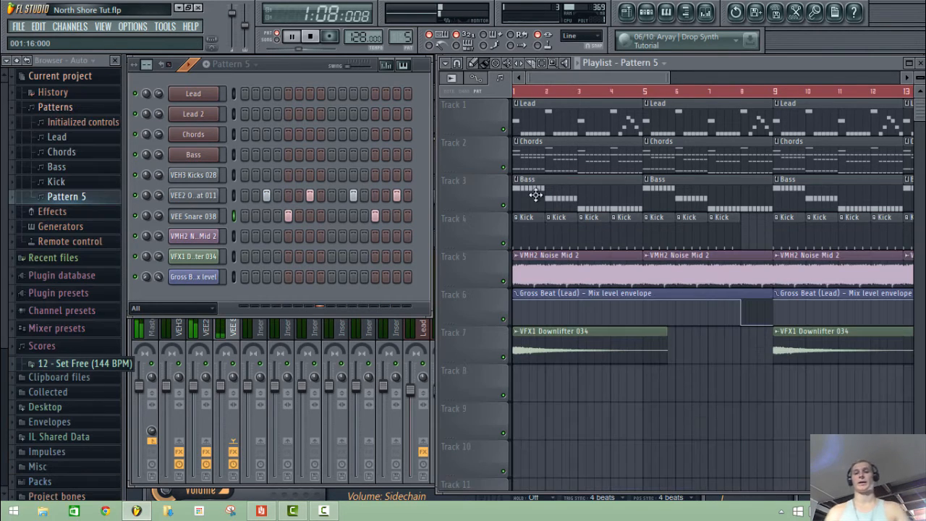
{"action": "key", "text": "space"}
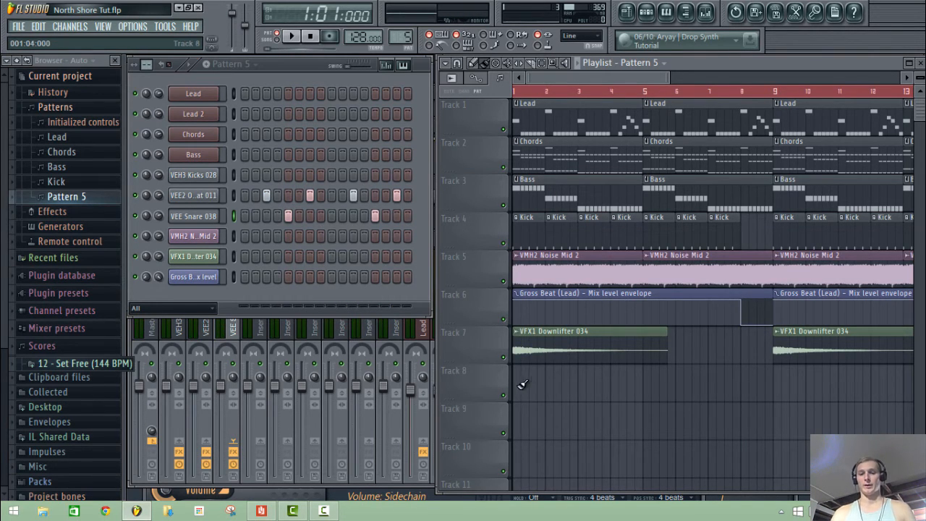
{"action": "left_click_drag", "start_coordinate": [776, 373], "coordinate": [913, 373]}
{"action": "left_click_drag", "start_coordinate": [614, 78], "coordinate": [660, 82]}
{"action": "left_click_drag", "start_coordinate": [816, 392], "coordinate": [897, 393]}
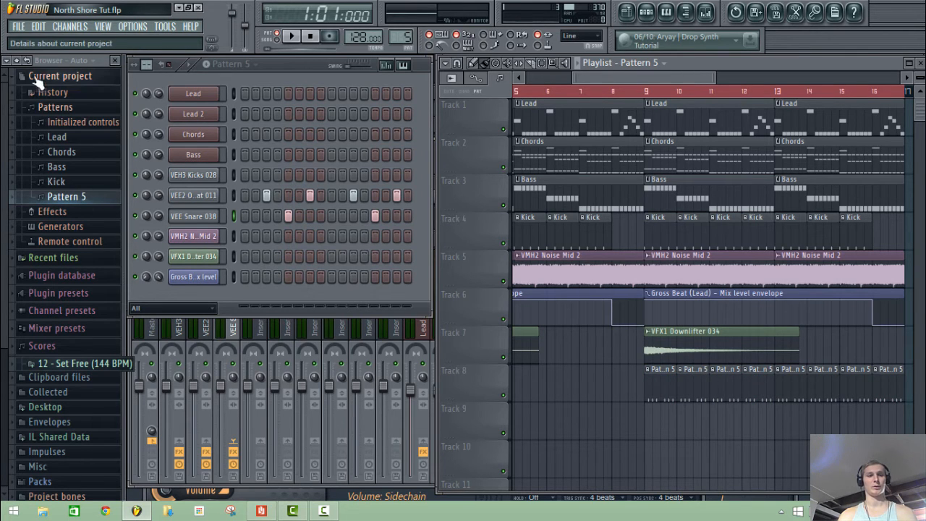
Step: Find the VEH3 Ride folder inside VEH3 Cymbals in the Vengeance sample library and expand it
{"action": "left_click", "coordinate": [16, 61]}
{"action": "left_click", "coordinate": [62, 474]}
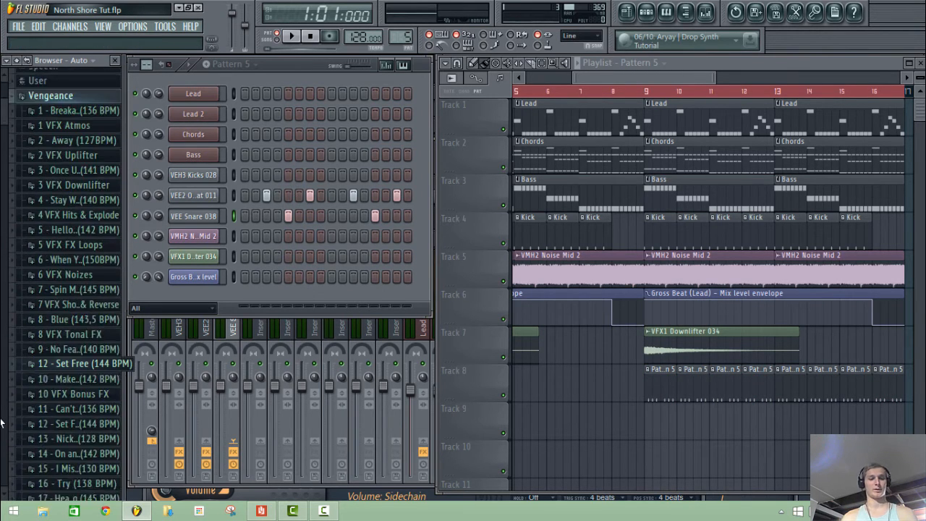
{"action": "scroll", "coordinate": [24, 244], "scroll_direction": "down", "scroll_amount": 10}
{"action": "scroll", "coordinate": [66, 289], "scroll_direction": "down", "scroll_amount": 15}
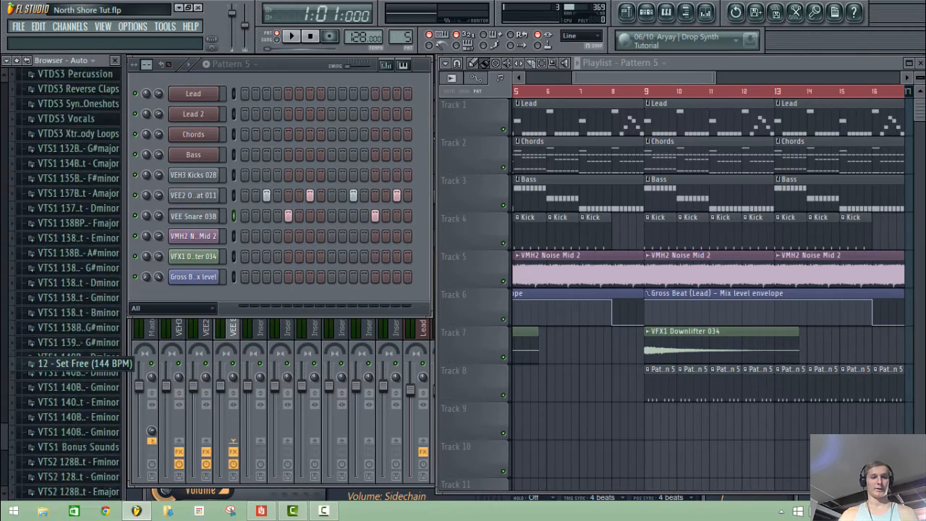
{"action": "scroll", "coordinate": [3, 250], "scroll_direction": "up", "scroll_amount": 15}
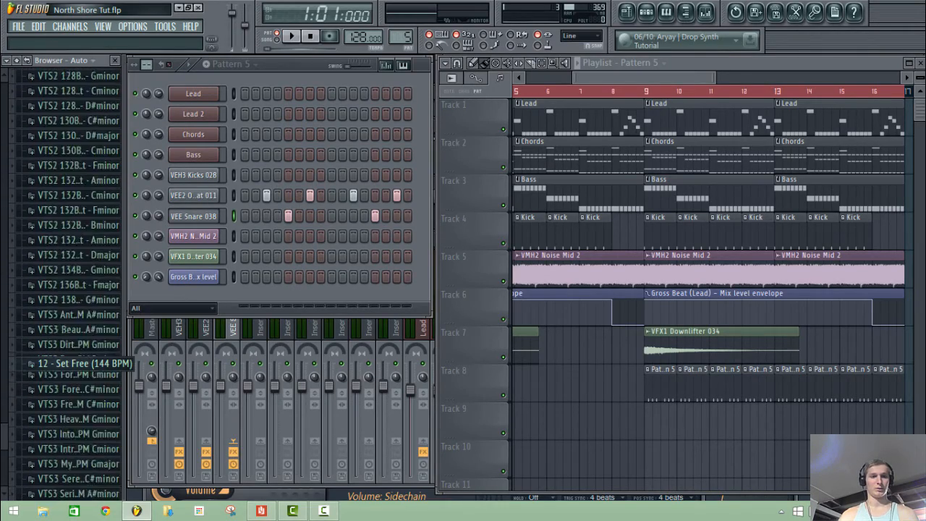
{"action": "scroll", "coordinate": [3, 250], "scroll_direction": "up", "scroll_amount": 15}
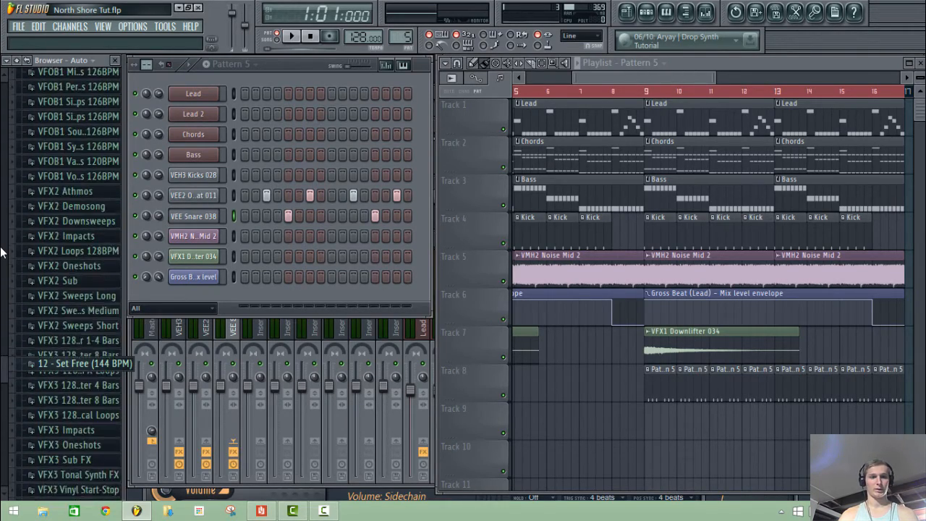
{"action": "scroll", "coordinate": [4, 250], "scroll_direction": "up", "scroll_amount": 15}
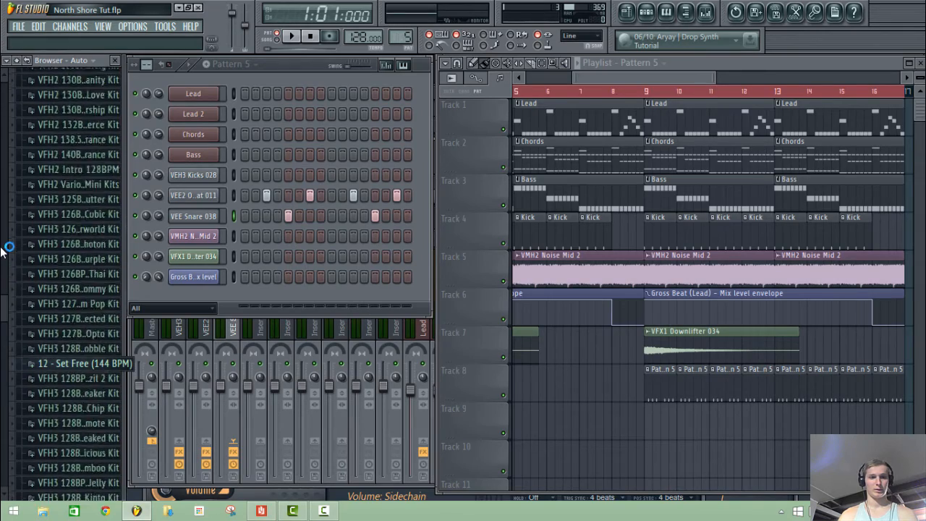
{"action": "scroll", "coordinate": [3, 252], "scroll_direction": "up", "scroll_amount": 15}
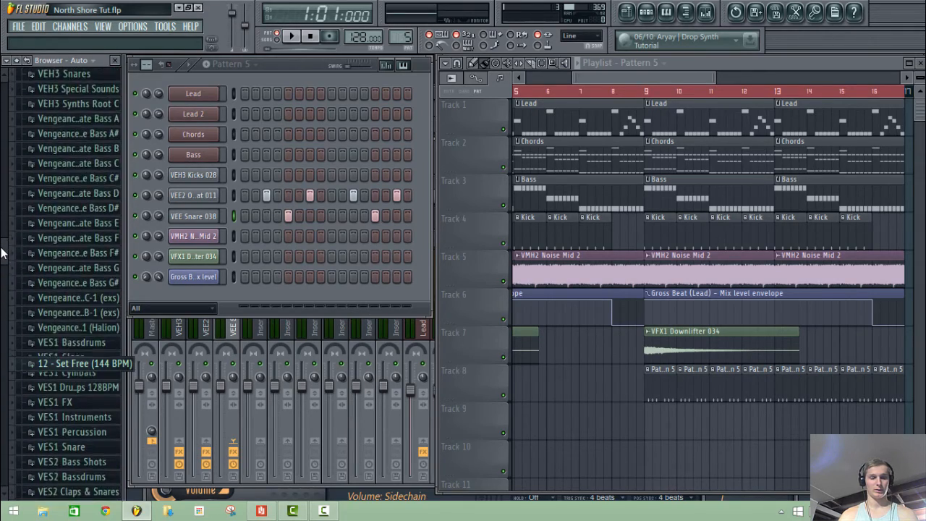
{"action": "scroll", "coordinate": [2, 282], "scroll_direction": "up", "scroll_amount": 10}
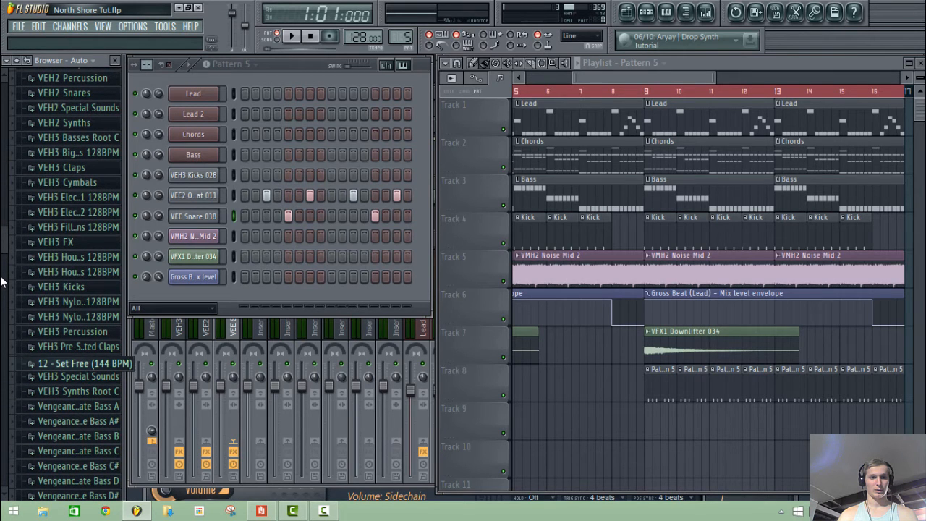
{"action": "left_click", "coordinate": [69, 182]}
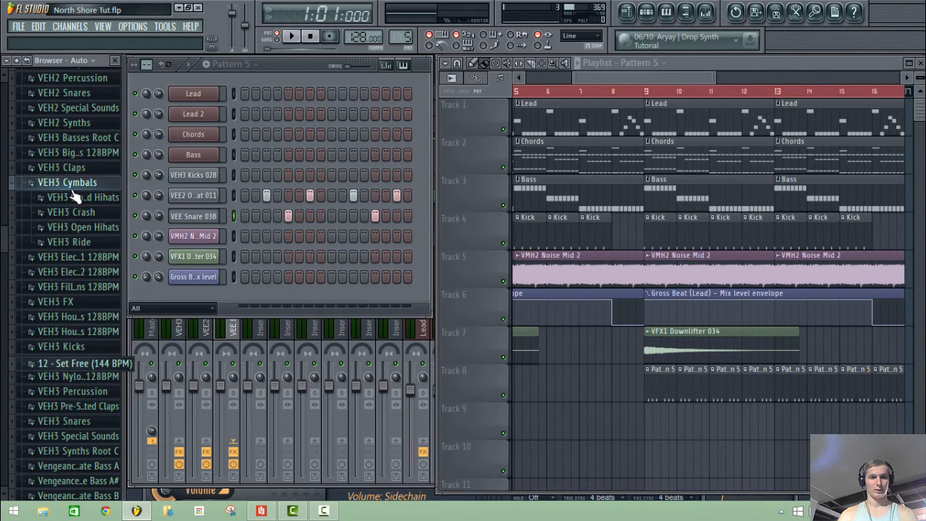
{"action": "left_click", "coordinate": [79, 242]}
Step: Audition the ride samples one after another from VEH3 Ride 01 to VEH3 Ride 06
{"action": "left_click", "coordinate": [98, 90]}
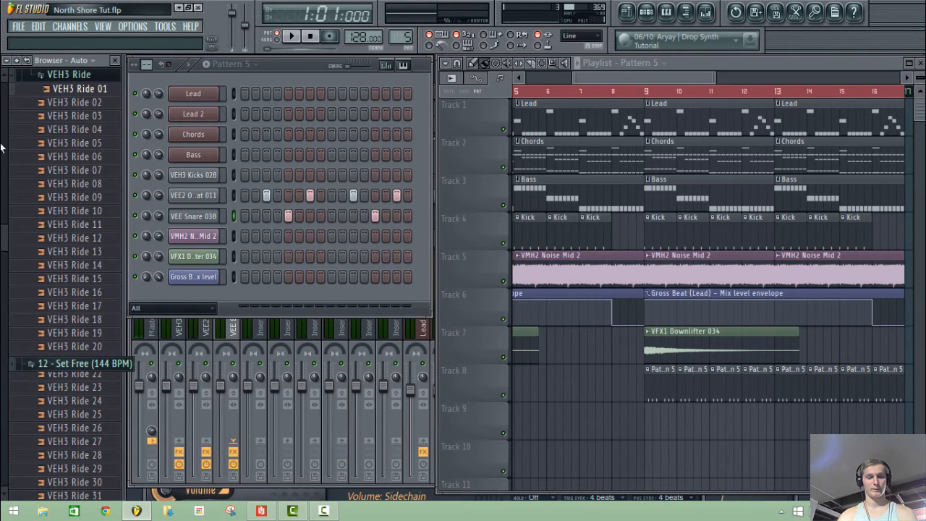
{"action": "key", "text": "Down"}
{"action": "key", "text": "Down"}
{"action": "key", "text": "Down"}
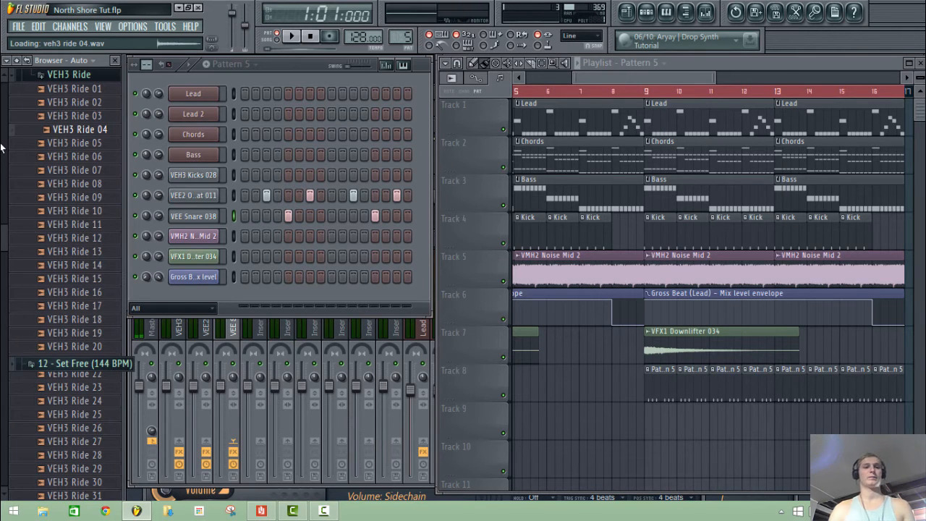
{"action": "key", "text": "Down"}
{"action": "key", "text": "Down"}
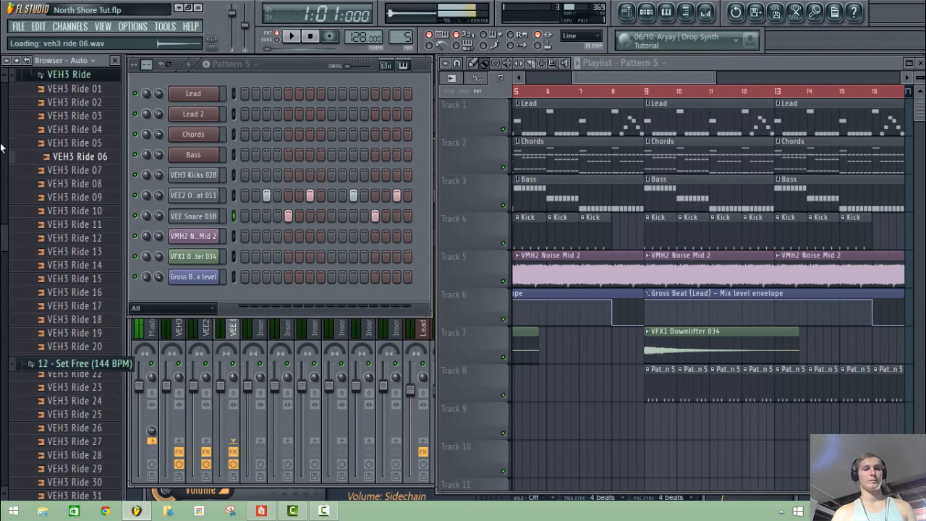
Step: Add VEH3 Ride 06 as a new channel below the snare and fill its steps every 4 steps
{"action": "left_click_drag", "start_coordinate": [65, 157], "coordinate": [196, 236]}
{"action": "right_click", "coordinate": [197, 236]}
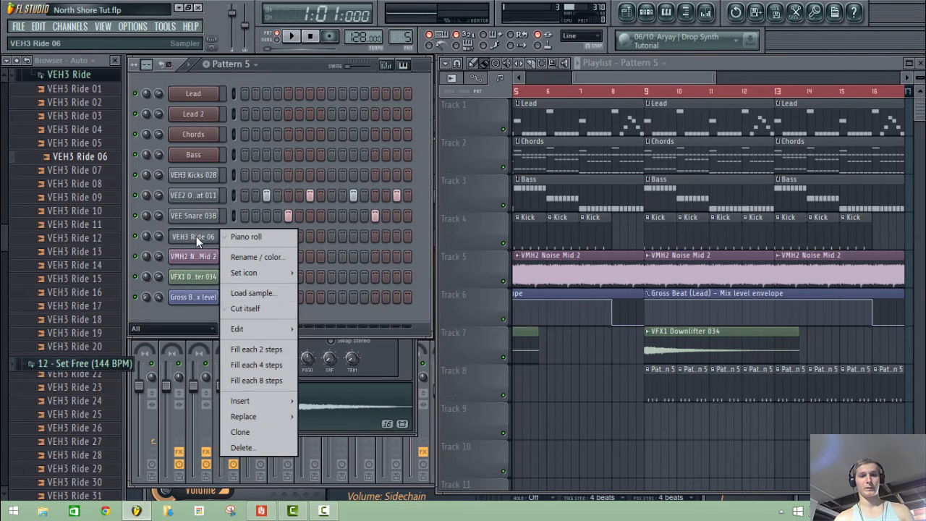
{"action": "left_click", "coordinate": [248, 364]}
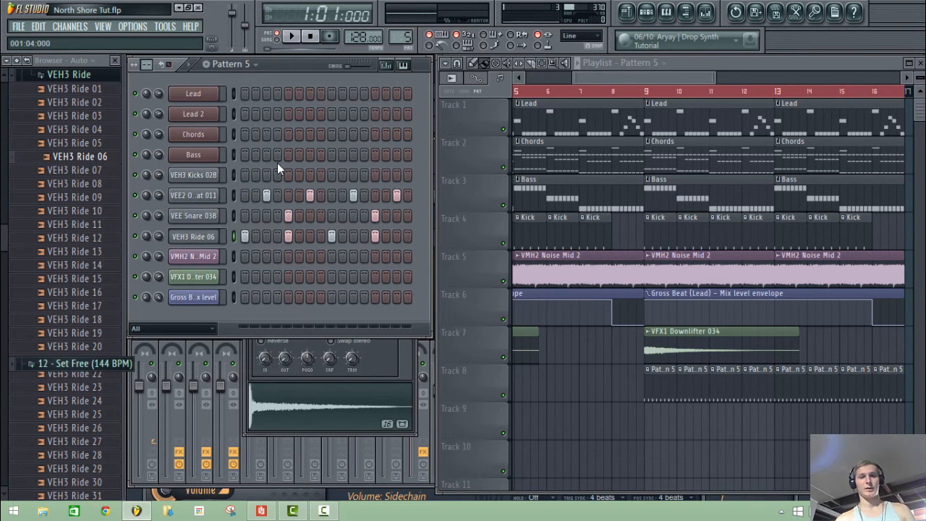
Step: Play Pattern 5 and raise the VEH3 Ride 06 sample's precomputed fade-in to about 17% to soften its attack
{"action": "key", "text": "space"}
{"action": "left_click", "coordinate": [200, 237]}
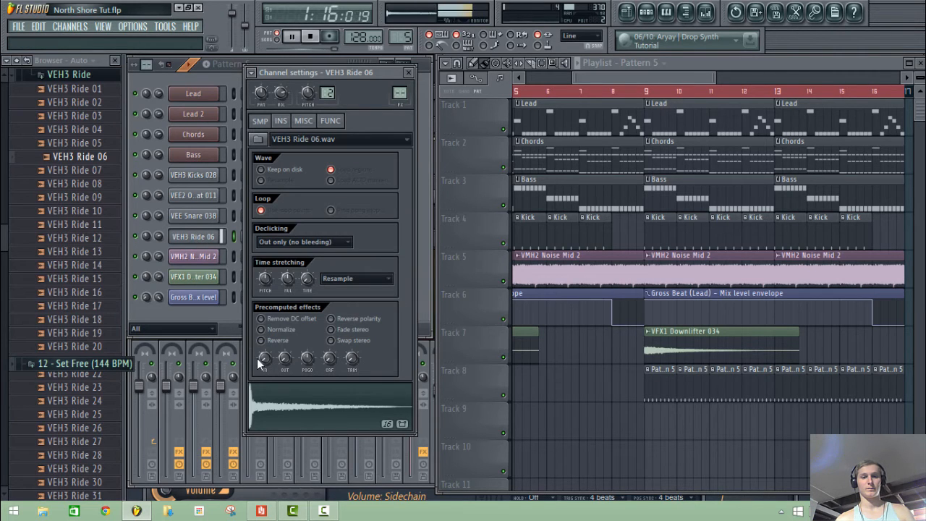
{"action": "left_click_drag", "start_coordinate": [265, 359], "coordinate": [265, 344]}
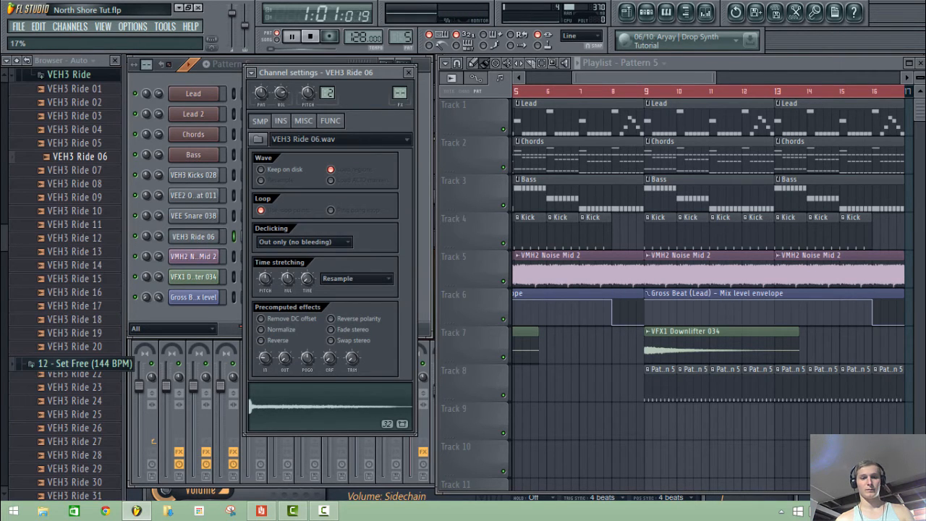
Step: Route the VEH3 Ride 06 channel to mixer insert 4 and load Fruity Stereo Shaper into that track's first effect slot
{"action": "key", "text": "F9"}
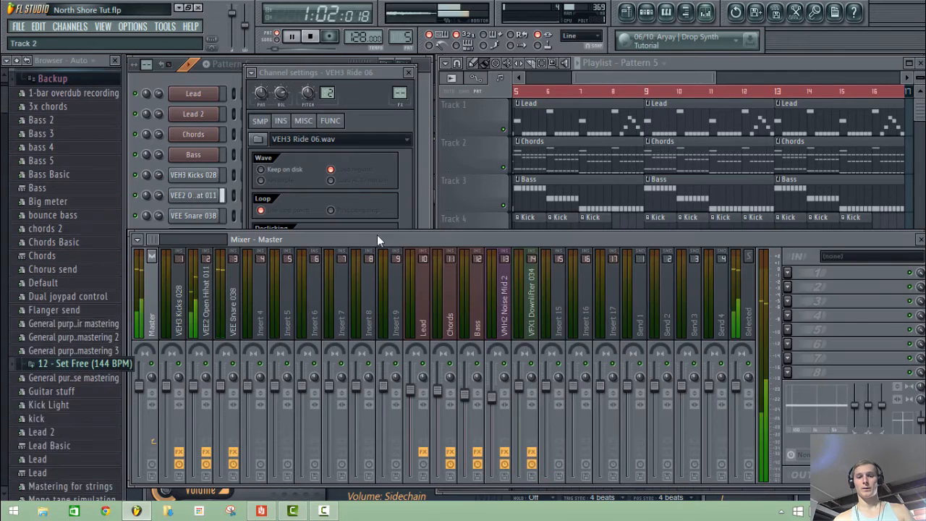
{"action": "left_click", "coordinate": [265, 313]}
{"action": "key", "text": "ctrl+l"}
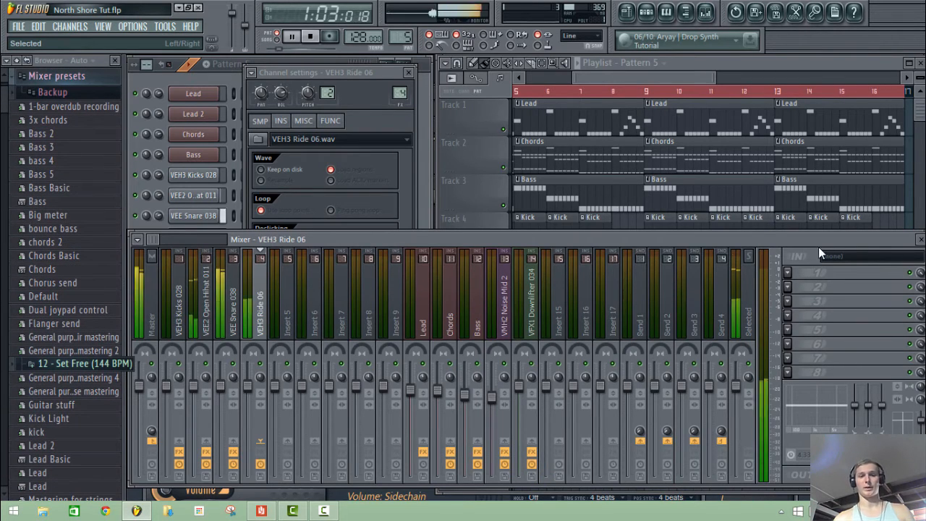
{"action": "left_click", "coordinate": [788, 275]}
{"action": "left_click", "coordinate": [755, 302]}
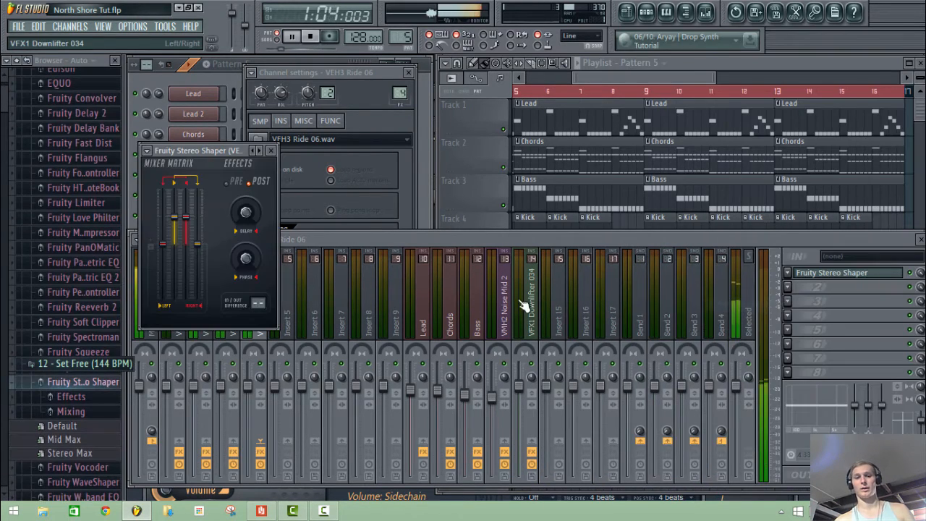
Step: Apply the Stereo Max preset to the Fruity Stereo Shaper on the VEH3 Ride 06 mixer track
{"action": "left_click", "coordinate": [147, 151]}
{"action": "mouse_move", "coordinate": [181, 194]}
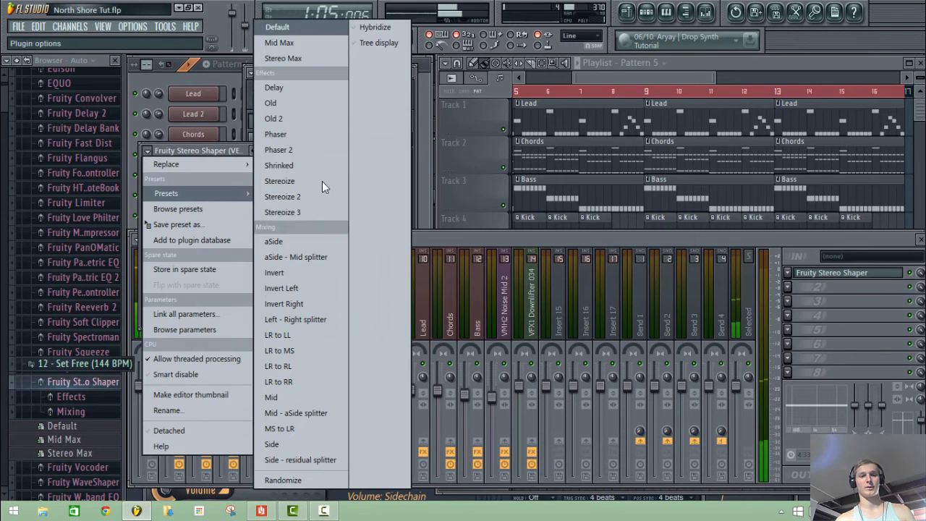
{"action": "left_click", "coordinate": [330, 60]}
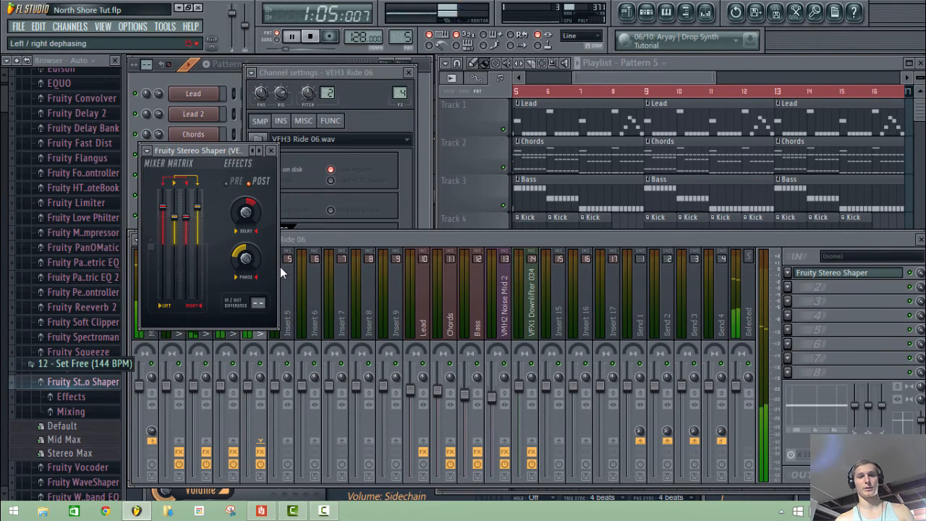
Step: Load Fruity Limiter into the ride track's second effect slot and lower its ceiling to cap the ride's level
{"action": "left_click", "coordinate": [790, 288]}
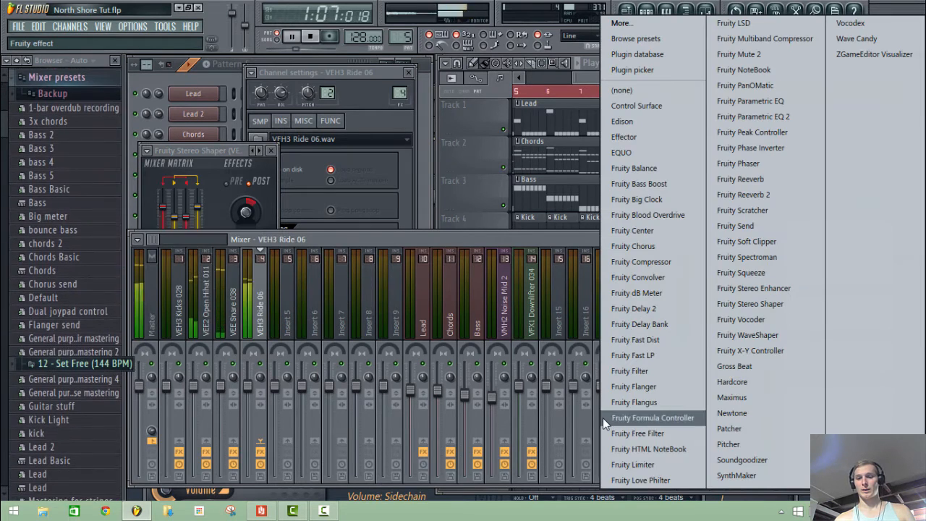
{"action": "left_click", "coordinate": [633, 464]}
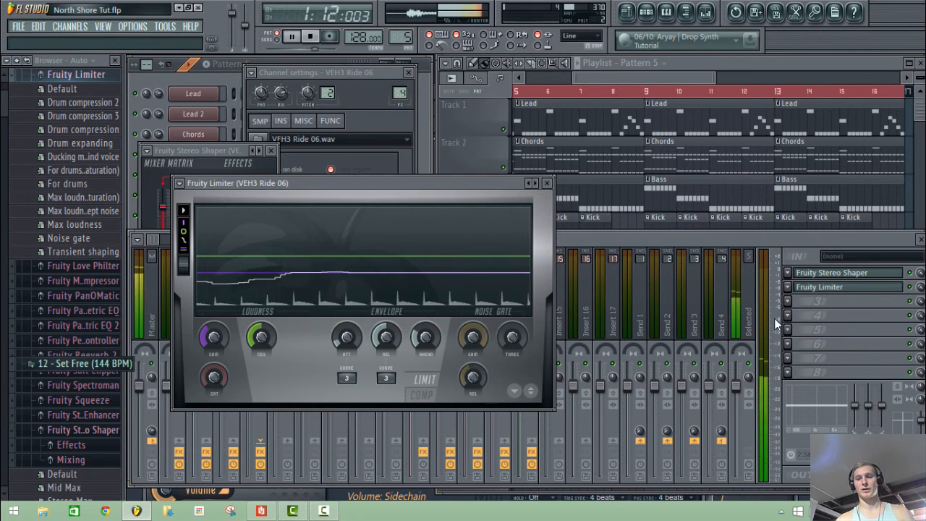
{"action": "left_click_drag", "start_coordinate": [261, 337], "coordinate": [261, 383]}
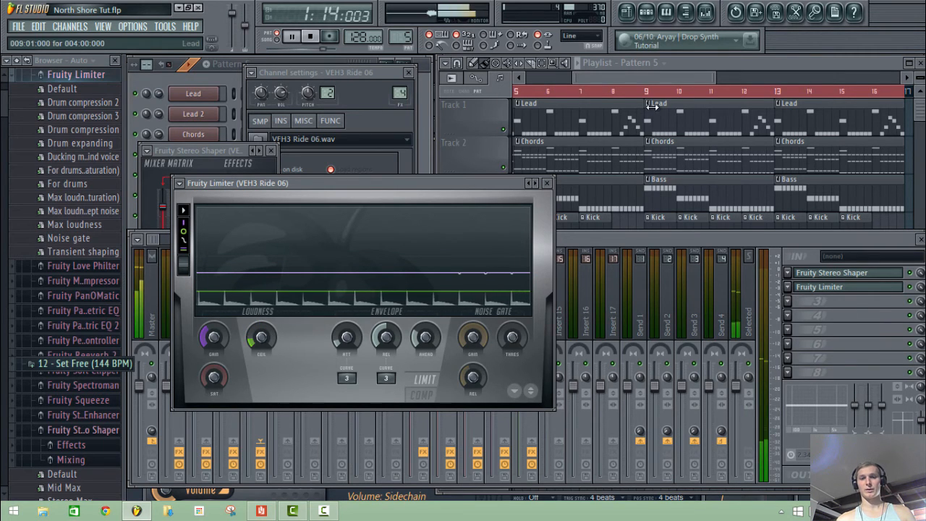
Step: Stop the pattern and play the whole 16-bar arrangement in song mode from bar 1
{"action": "left_click", "coordinate": [630, 79]}
{"action": "left_click", "coordinate": [375, 75]}
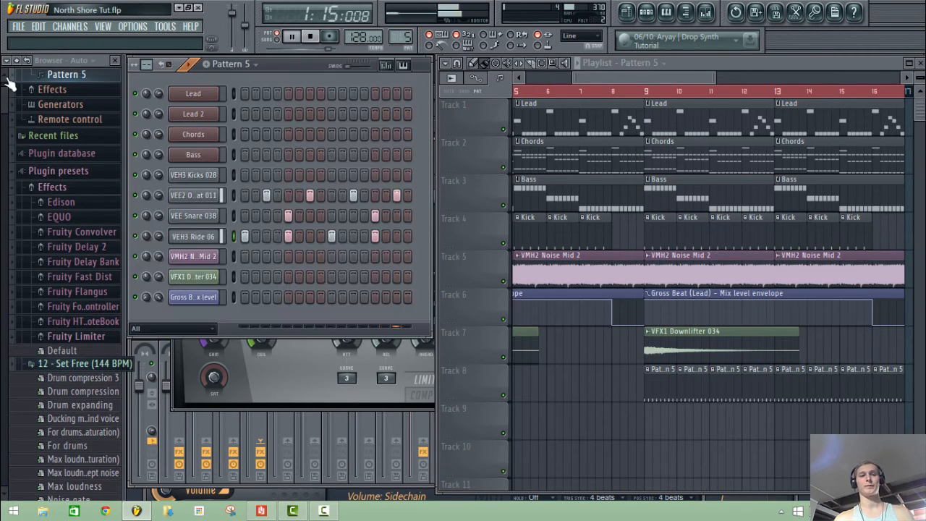
{"action": "left_click", "coordinate": [18, 74]}
{"action": "left_click", "coordinate": [293, 37]}
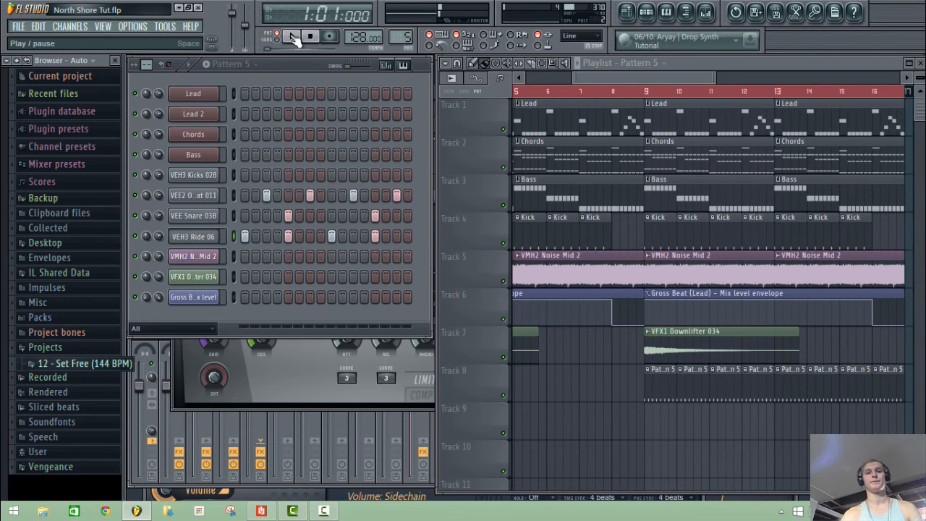
{"action": "left_click_drag", "start_coordinate": [617, 72], "coordinate": [538, 69]}
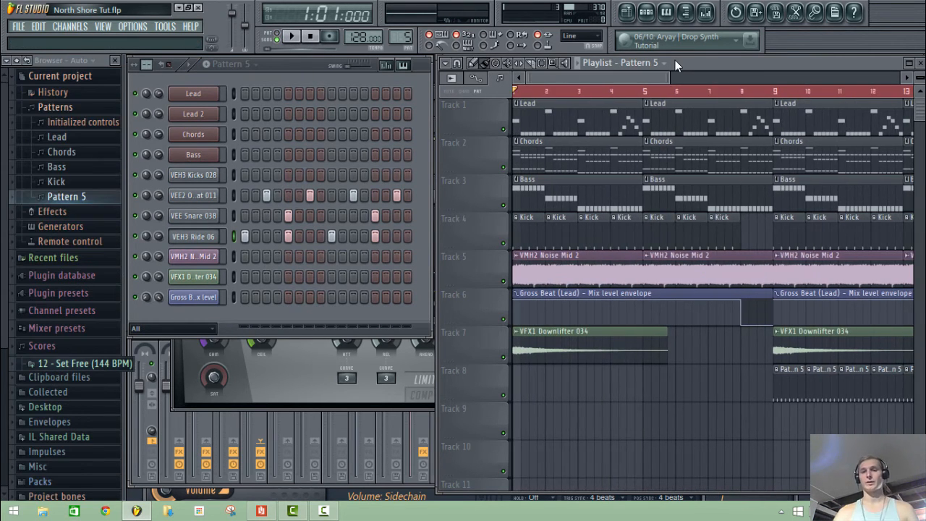
{"action": "left_click_drag", "start_coordinate": [672, 74], "coordinate": [716, 65]}
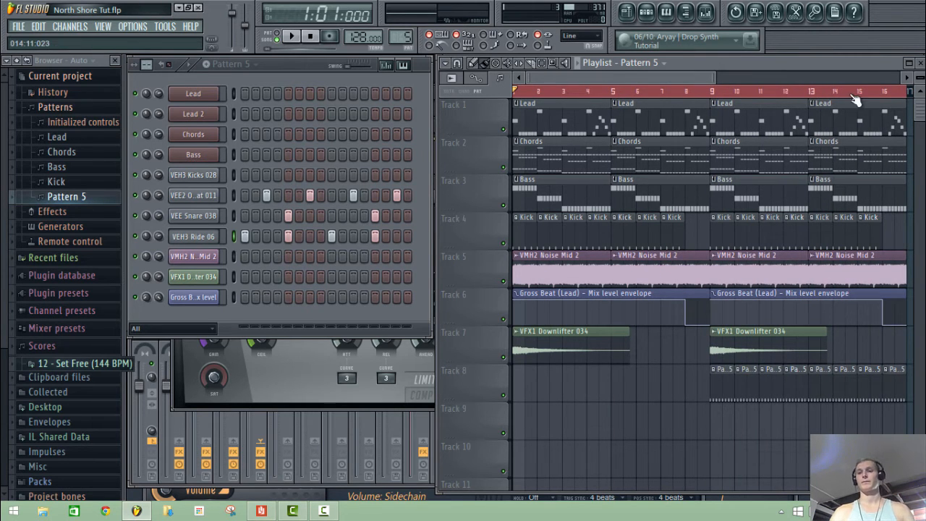
{"action": "left_click_drag", "start_coordinate": [859, 86], "coordinate": [914, 95]}
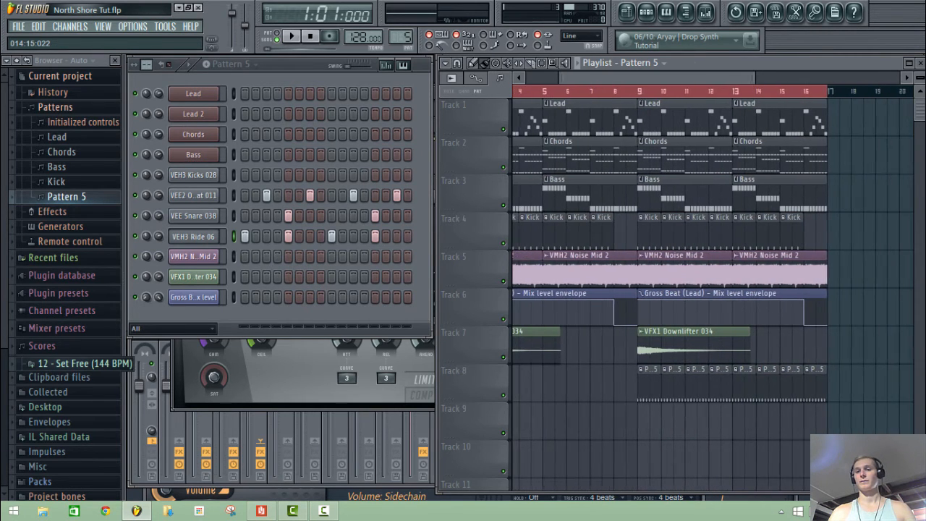
{"action": "left_click", "coordinate": [853, 94], "text": "ctrl"}
{"action": "left_click_drag", "start_coordinate": [726, 75], "coordinate": [544, 76]}
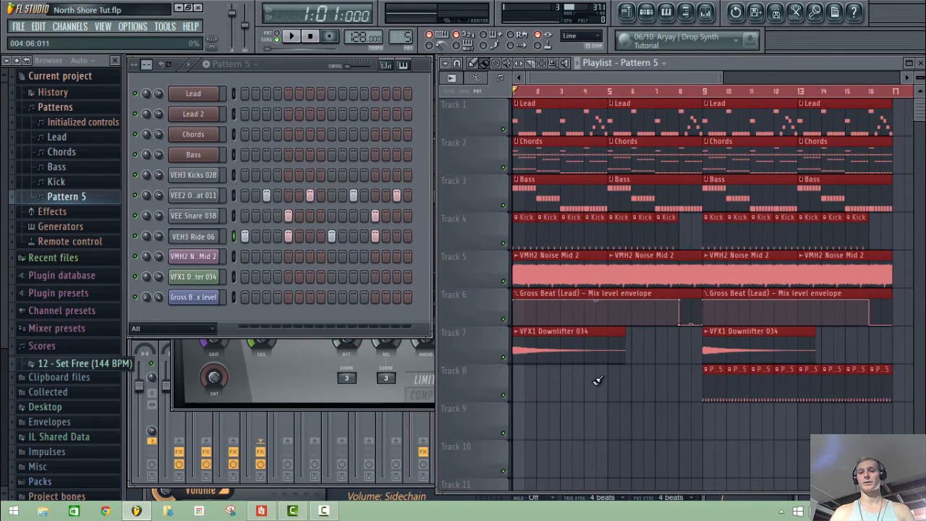
{"action": "left_click", "coordinate": [590, 418]}
{"action": "key", "text": "space"}
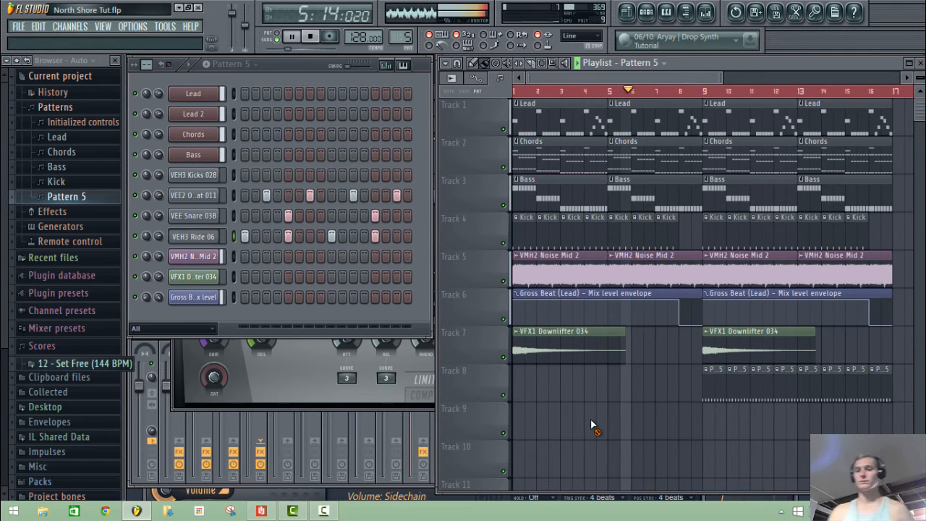
Step: Lower the VEE Snare 038 mixer volume and slightly reduce VEE2 Open Hihat 011, finishing with playback stopped in pattern mode
{"action": "left_click", "coordinate": [338, 425]}
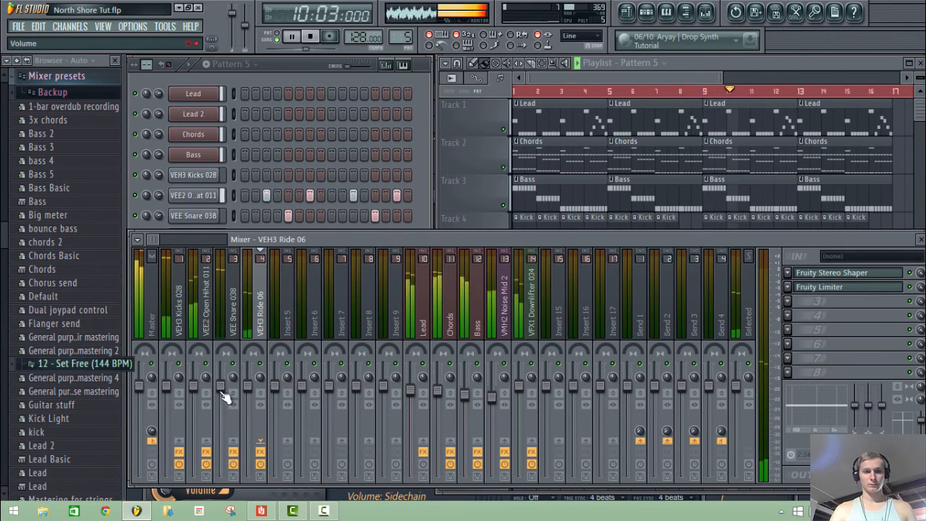
{"action": "left_click_drag", "start_coordinate": [220, 387], "coordinate": [221, 408]}
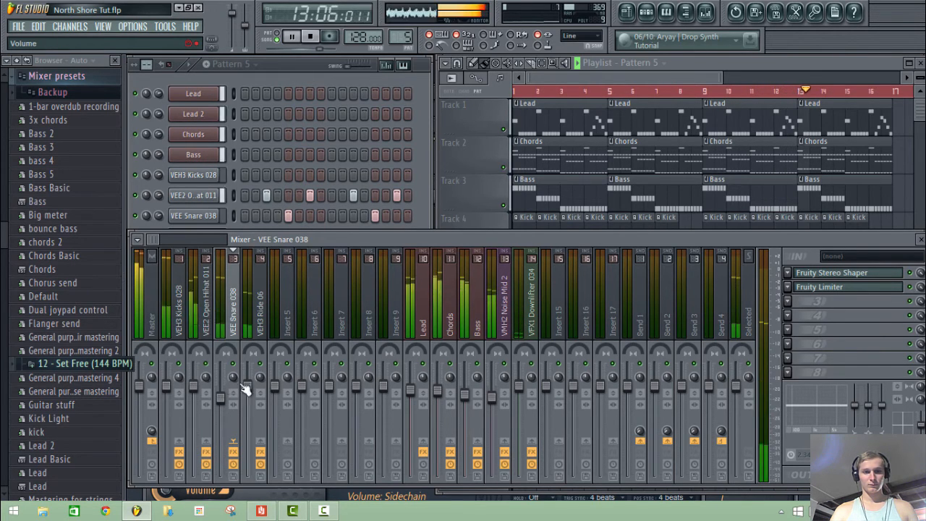
{"action": "left_click_drag", "start_coordinate": [196, 387], "coordinate": [197, 391]}
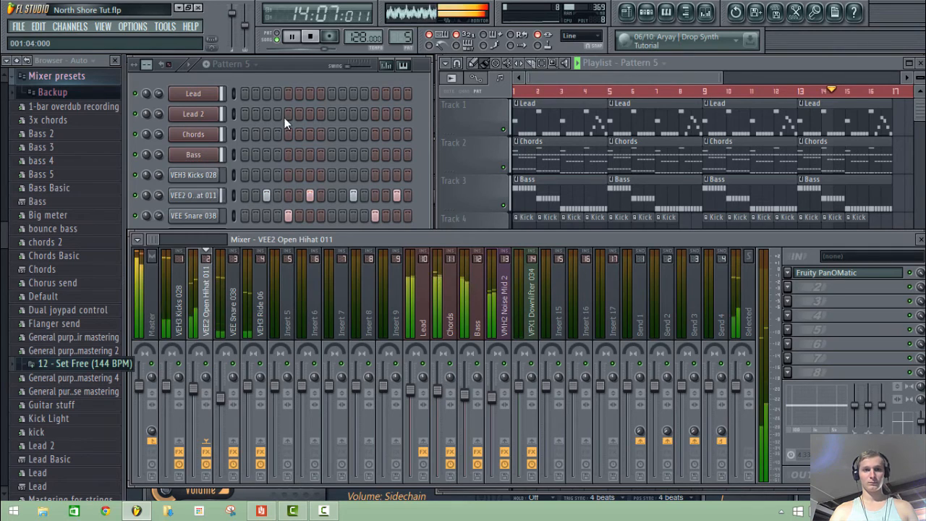
{"action": "left_click", "coordinate": [293, 63]}
{"action": "left_click", "coordinate": [278, 37]}
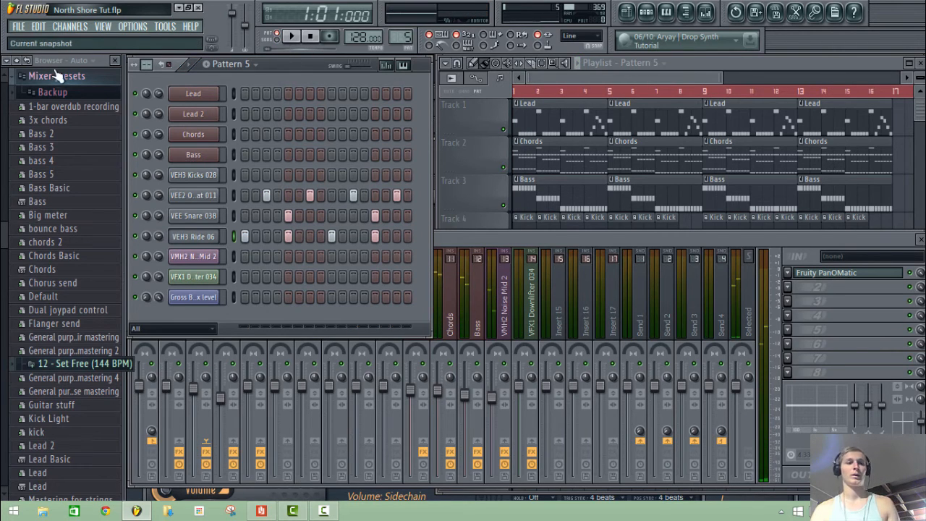
Step: Browse the Vengeance sample library for snare folders and open VEC4 Snares
{"action": "left_click", "coordinate": [18, 62]}
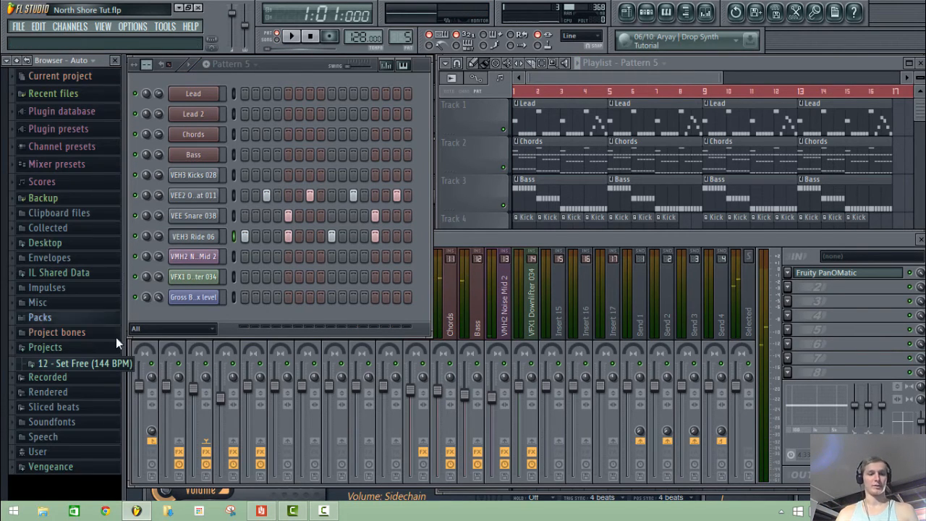
{"action": "left_click", "coordinate": [86, 466]}
{"action": "scroll", "coordinate": [3, 369], "scroll_direction": "down", "scroll_amount": 10}
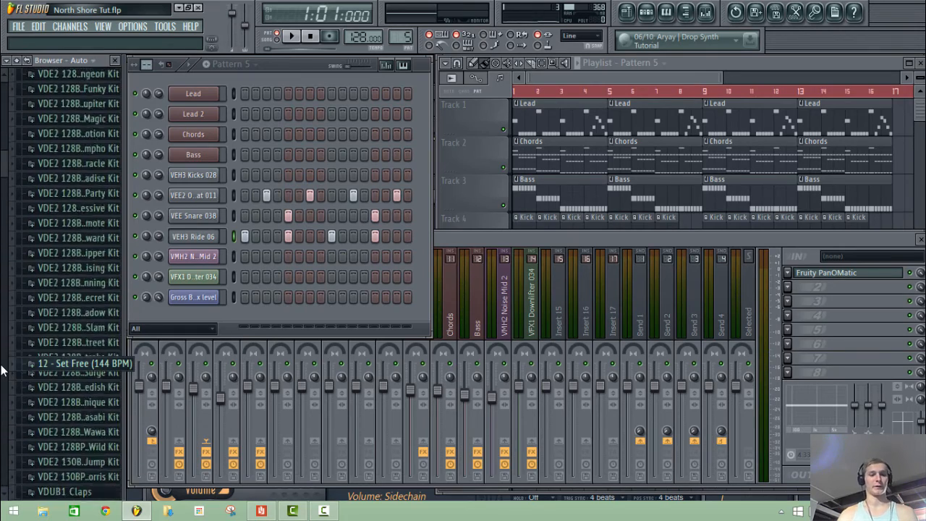
{"action": "scroll", "coordinate": [4, 370], "scroll_direction": "down", "scroll_amount": 12}
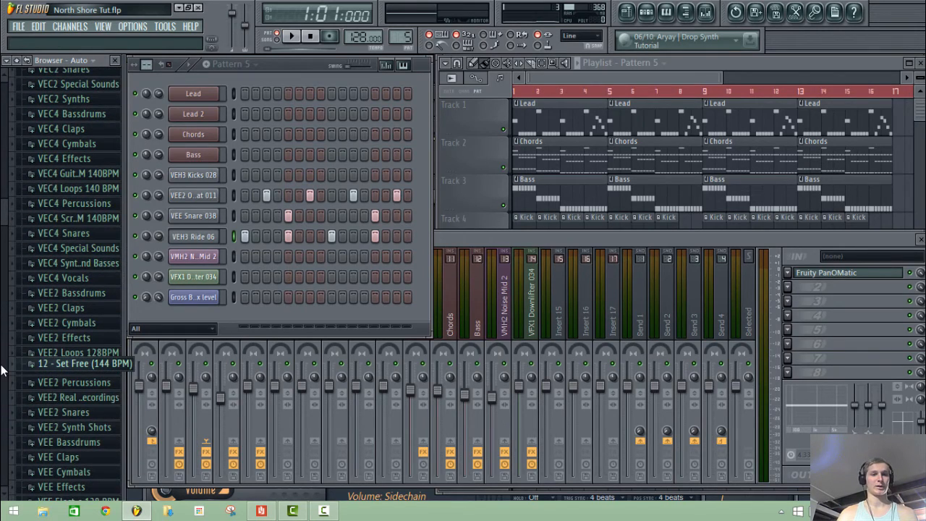
{"action": "scroll", "coordinate": [4, 369], "scroll_direction": "up", "scroll_amount": 6}
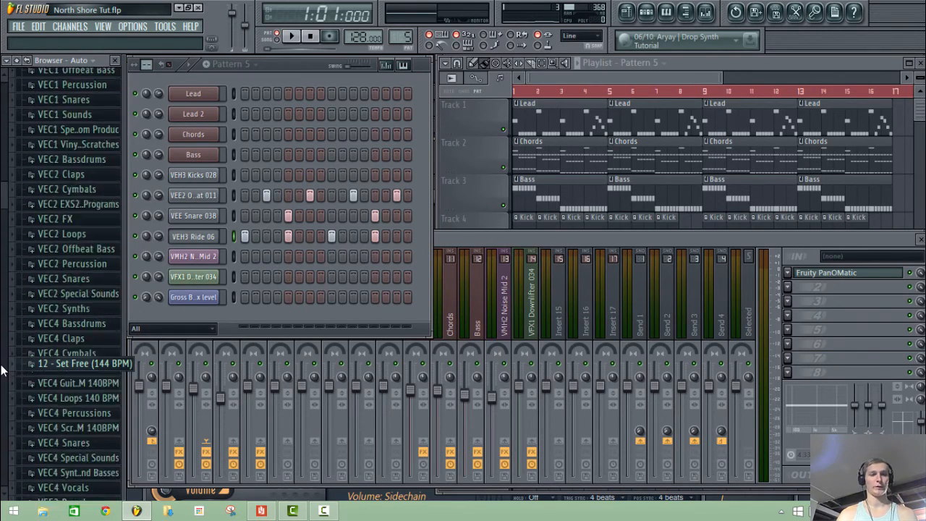
{"action": "scroll", "coordinate": [3, 369], "scroll_direction": "up", "scroll_amount": 5}
{"action": "scroll", "coordinate": [4, 365], "scroll_direction": "down", "scroll_amount": 2}
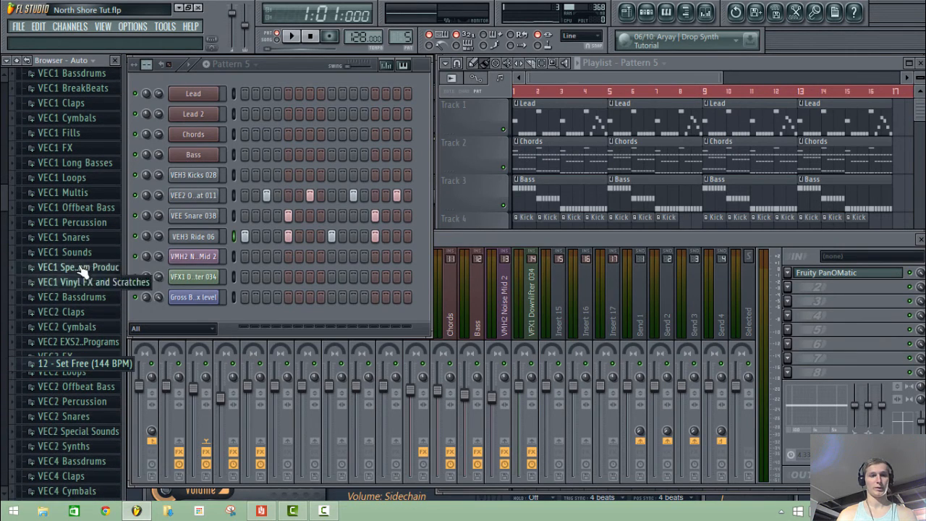
{"action": "left_click", "coordinate": [91, 240]}
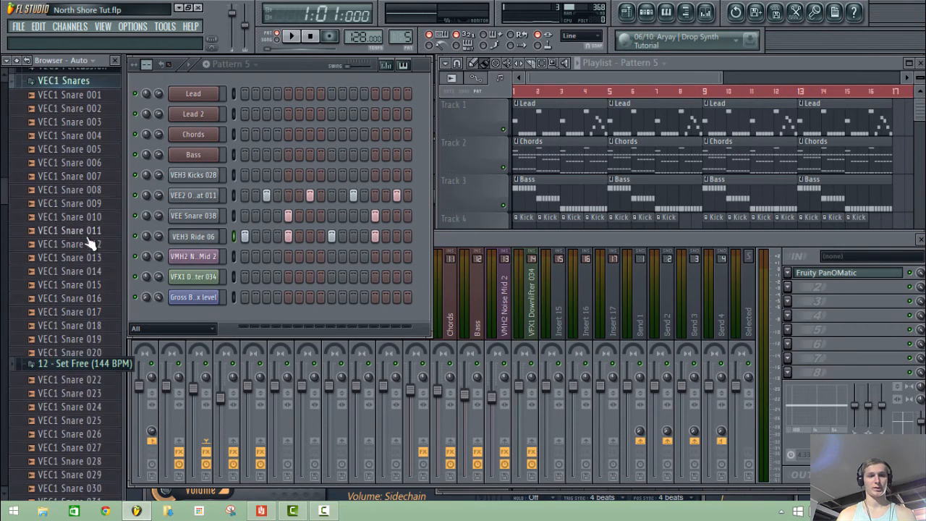
{"action": "left_click", "coordinate": [52, 79]}
{"action": "left_click", "coordinate": [38, 286]}
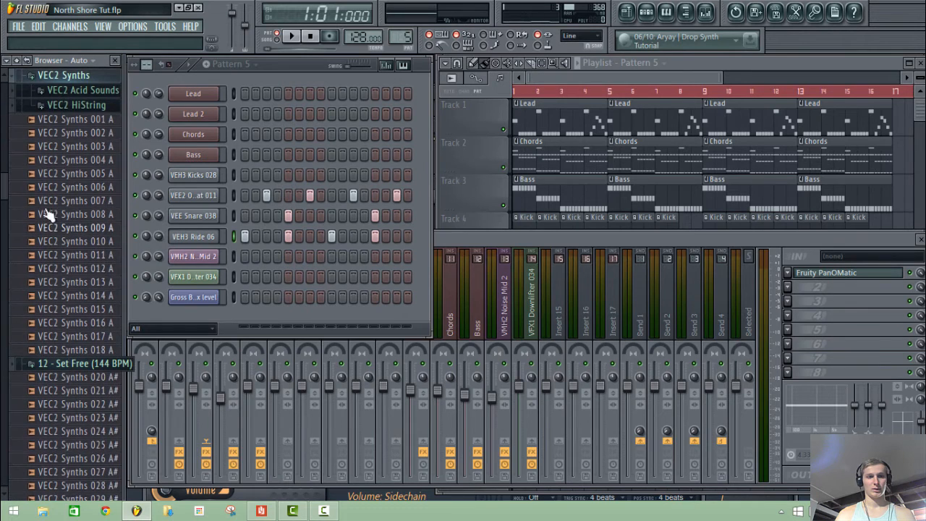
{"action": "left_click", "coordinate": [71, 78]}
{"action": "left_click", "coordinate": [64, 210]}
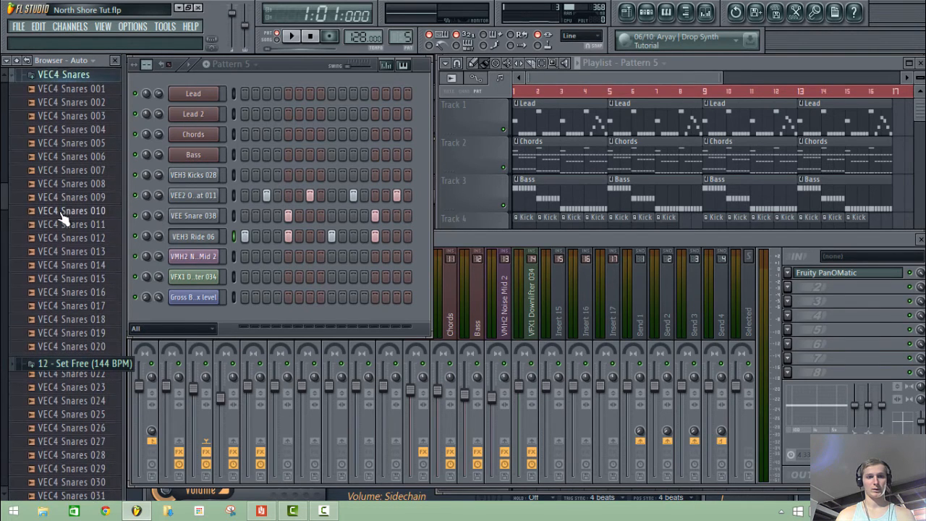
{"action": "left_click", "coordinate": [90, 78]}
{"action": "left_click", "coordinate": [81, 77]}
Step: Audition the snare samples one after another from VEC4 Snares 001 to VEC4 Snares 026
{"action": "left_click", "coordinate": [80, 89]}
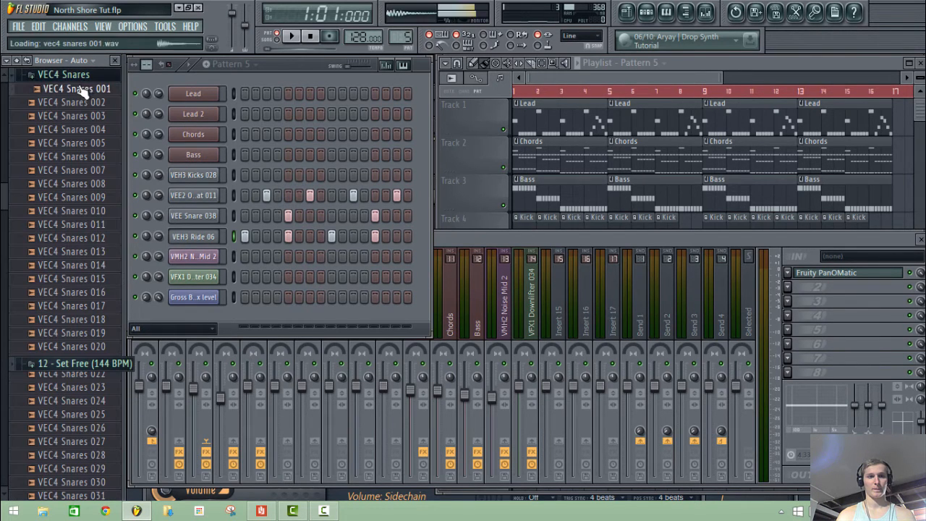
{"action": "key", "text": "Down"}
{"action": "key", "text": "Down"}
{"action": "key", "text": "Down"}
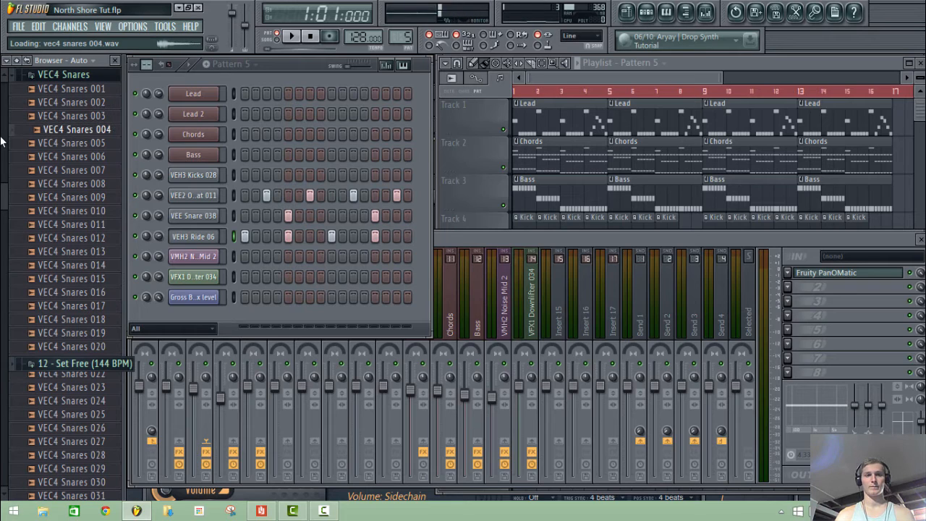
{"action": "key", "text": "Down"}
{"action": "key", "text": "Down"}
{"action": "key", "text": "Down"}
{"action": "key", "text": "Down"}
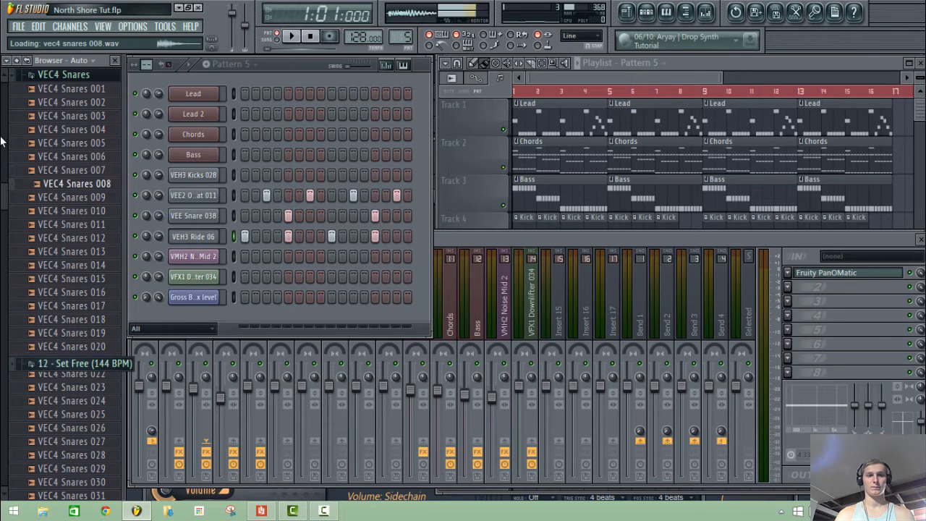
{"action": "key", "text": "Up"}
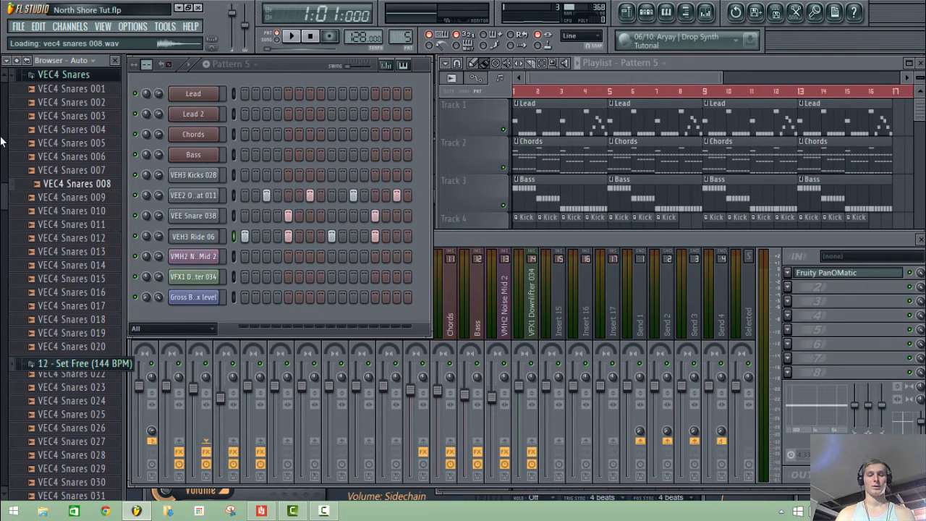
{"action": "key", "text": "Down"}
{"action": "key", "text": "Down"}
{"action": "key", "text": "Down"}
{"action": "key", "text": "Down"}
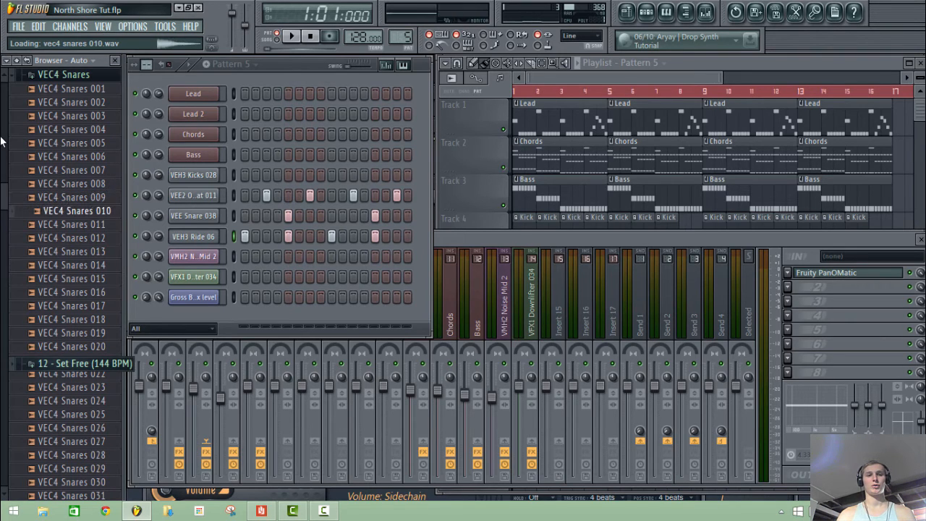
{"action": "key", "text": "Down"}
{"action": "key", "text": "Up"}
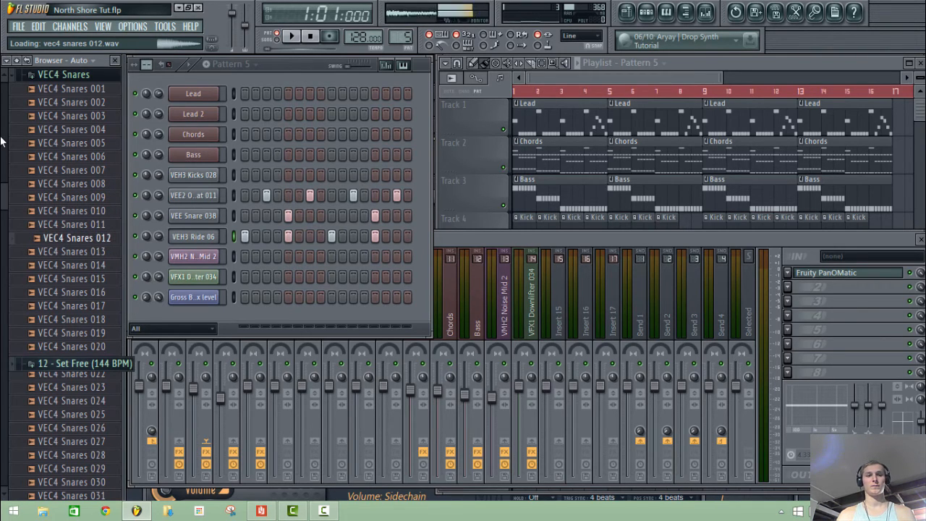
{"action": "key", "text": "Down"}
{"action": "key", "text": "Down"}
{"action": "key", "text": "Down"}
{"action": "key", "text": "Down"}
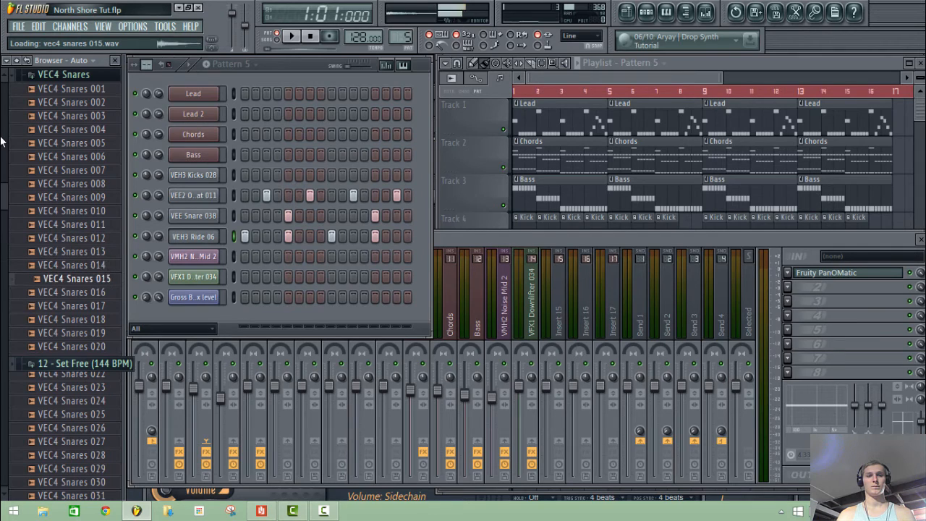
{"action": "key", "text": "Down"}
{"action": "key", "text": "Down"}
{"action": "key", "text": "Down"}
{"action": "key", "text": "Down"}
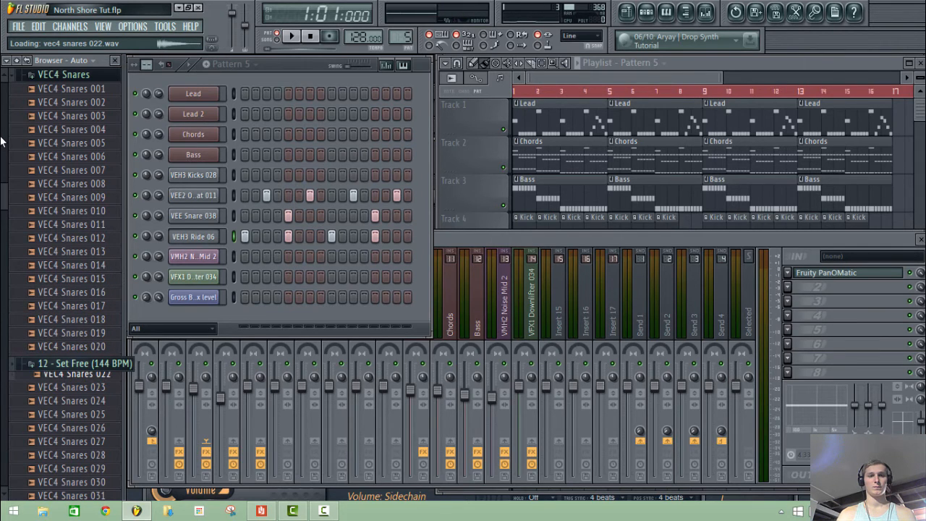
{"action": "key", "text": "Down"}
{"action": "key", "text": "Down"}
{"action": "key", "text": "Down"}
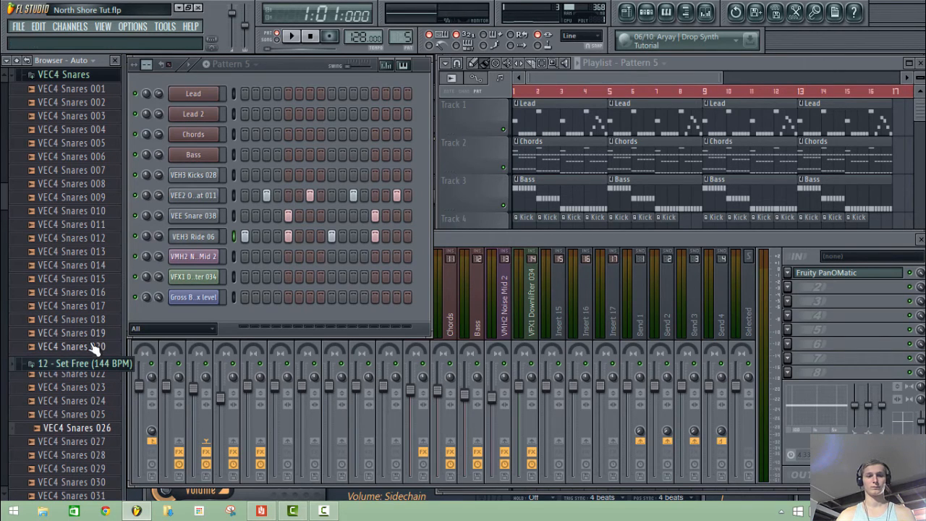
Step: Replace the VEE Snare 038 channel's sample with VEC4 Snares 026 and preview its sound
{"action": "left_click_drag", "start_coordinate": [182, 279], "coordinate": [192, 220]}
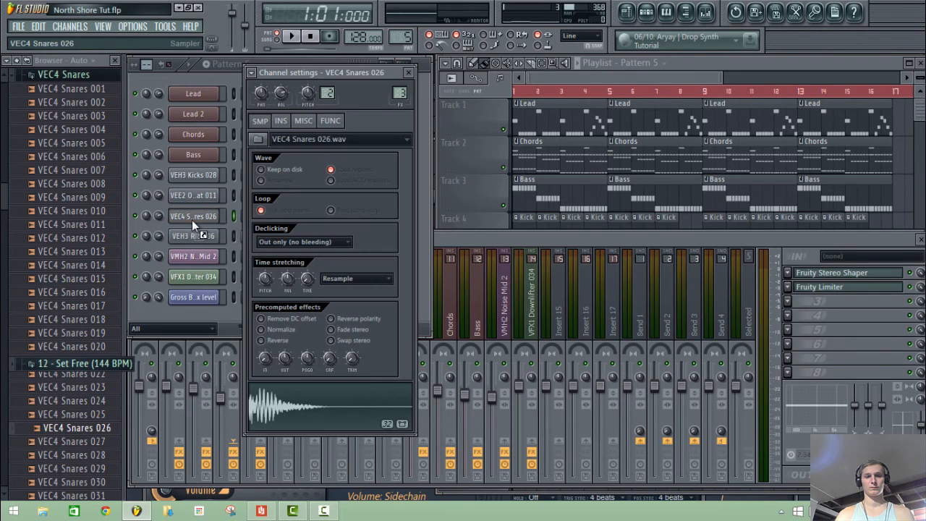
{"action": "left_click", "coordinate": [299, 416]}
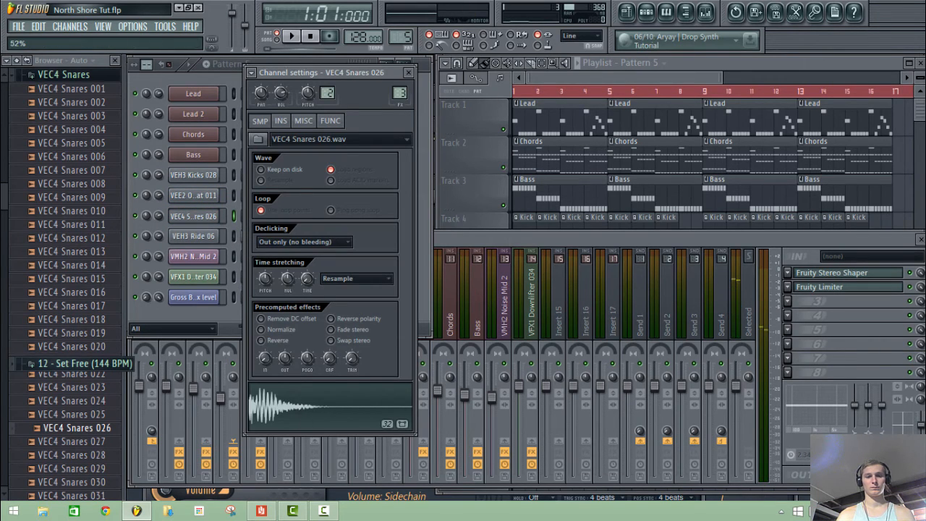
Step: Add Fruity Parametric EQ 2 to the VEE Snare 038 mixer track and boost band 7 and band 6 at about 3700 Hz
{"action": "left_click", "coordinate": [285, 400]}
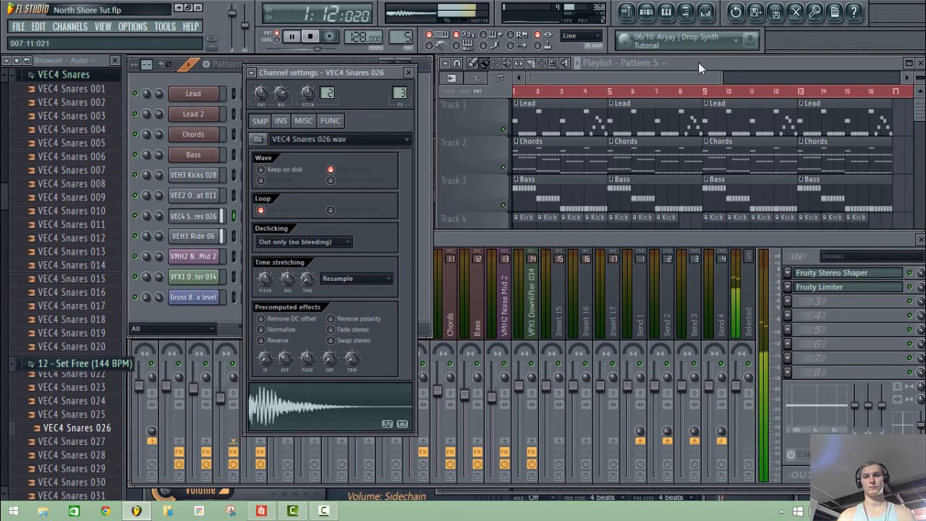
{"action": "left_click", "coordinate": [787, 301]}
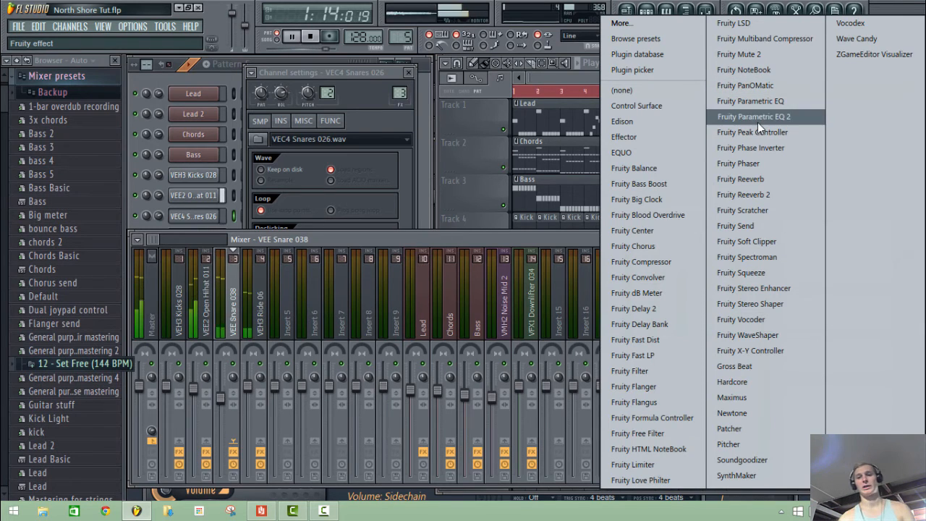
{"action": "left_click", "coordinate": [758, 121]}
{"action": "left_click_drag", "start_coordinate": [448, 323], "coordinate": [457, 295]}
{"action": "left_click_drag", "start_coordinate": [418, 323], "coordinate": [427, 306]}
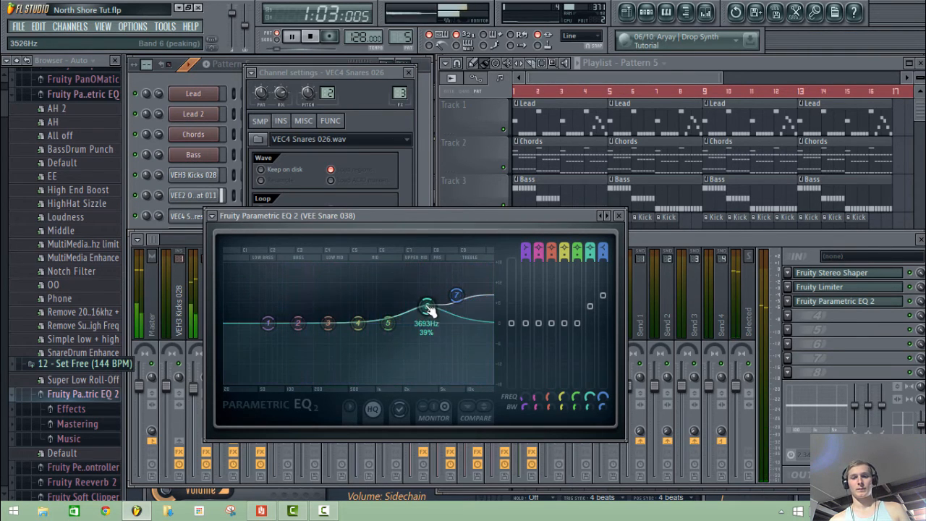
Step: Cut the snare's low end by pulling EQ band 1 to the minimum and lowering band 2 near 120 Hz, finishing with playback stopped
{"action": "left_click_drag", "start_coordinate": [268, 324], "coordinate": [293, 384]}
{"action": "mouse_move", "coordinate": [299, 325]}
{"action": "left_mouse_down"}
{"action": "mouse_move", "coordinate": [293, 347]}
{"action": "mouse_move", "coordinate": [293, 336]}
{"action": "left_mouse_up"}
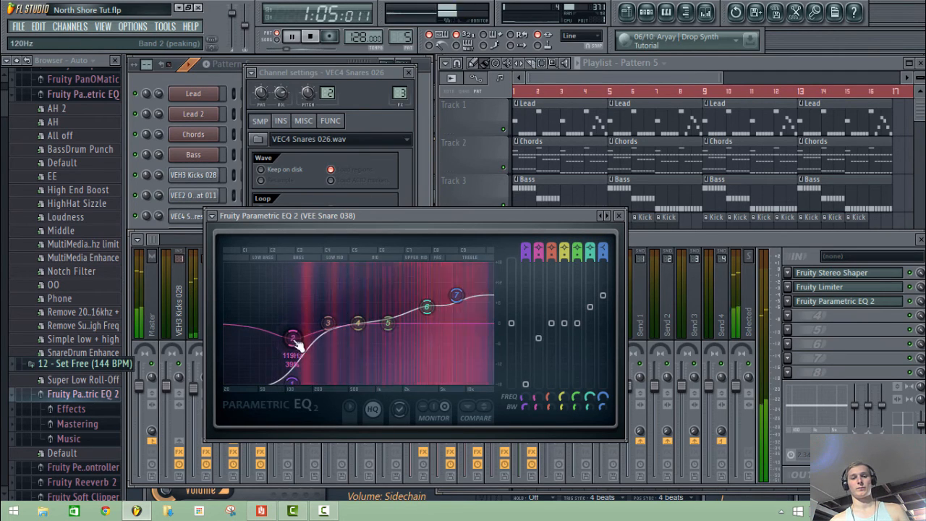
{"action": "left_click_drag", "start_coordinate": [293, 382], "coordinate": [279, 381]}
{"action": "left_click_drag", "start_coordinate": [293, 336], "coordinate": [292, 338]}
{"action": "left_click_drag", "start_coordinate": [280, 382], "coordinate": [283, 385]}
{"action": "key", "text": "space"}
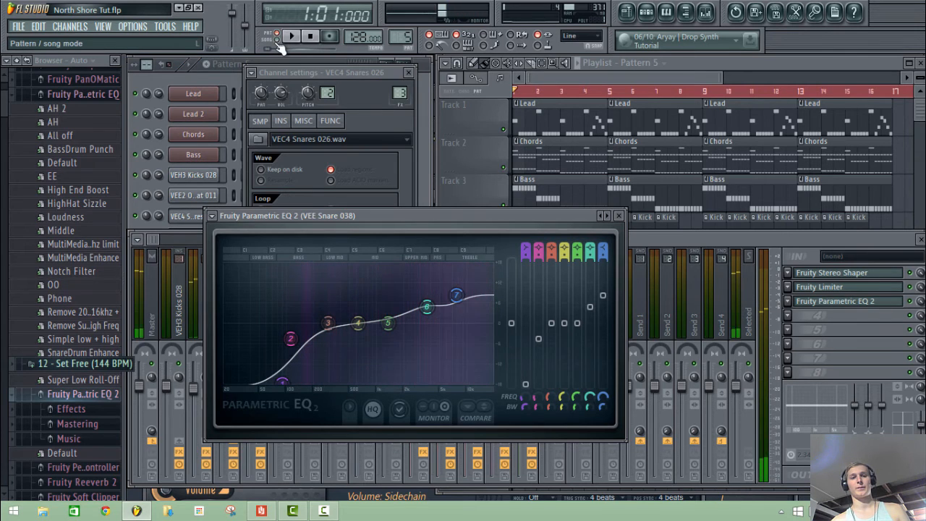
Step: Play the arrangement from bar 9 in song mode to check the percussion in the mix, then stop and return to the start
{"action": "left_click", "coordinate": [706, 94]}
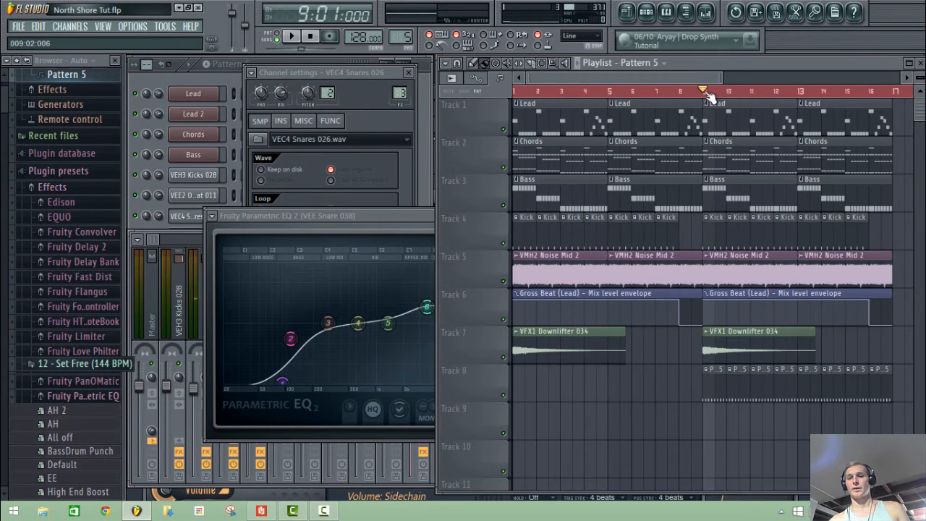
{"action": "key", "text": "space"}
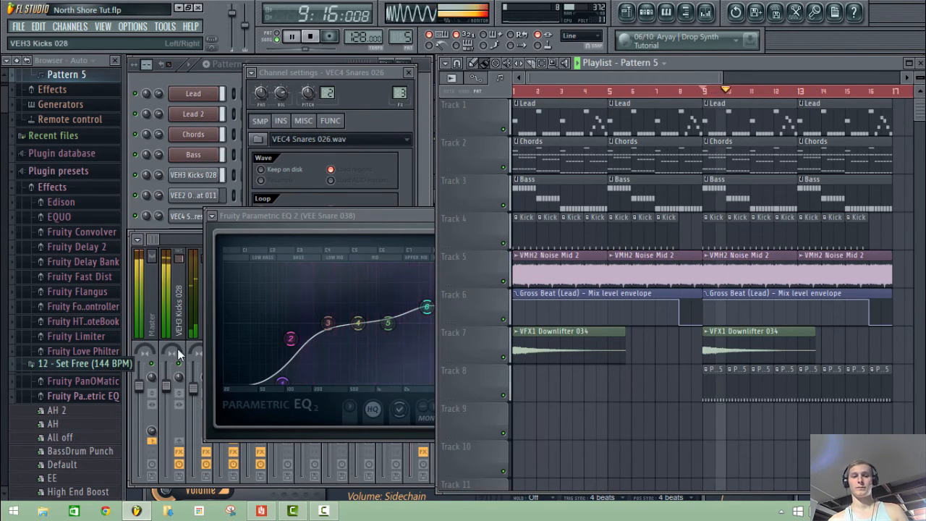
{"action": "key", "text": "F9"}
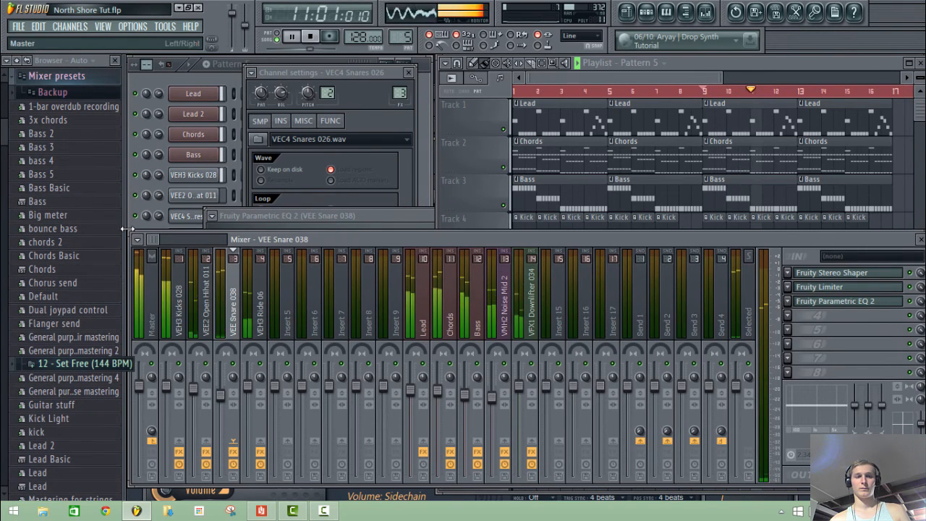
{"action": "left_click", "coordinate": [16, 62]}
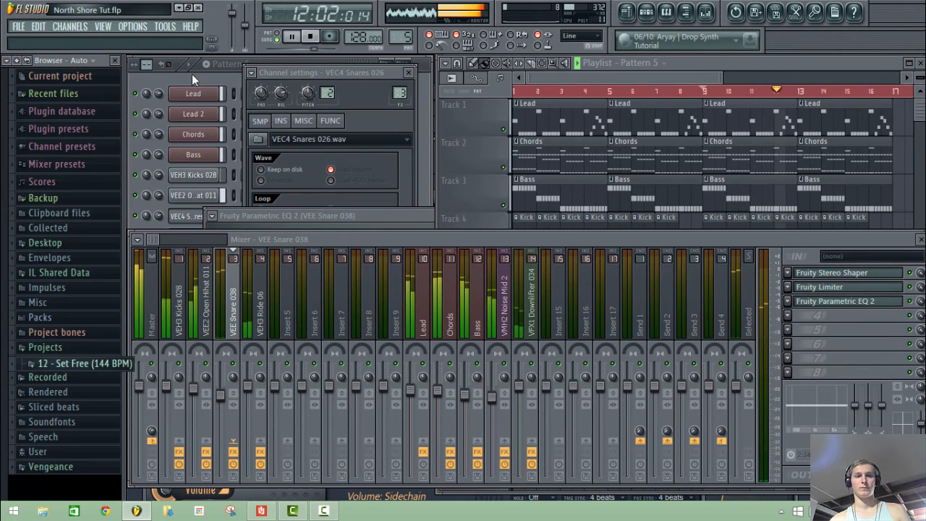
{"action": "left_click", "coordinate": [192, 75]}
{"action": "left_click", "coordinate": [639, 77]}
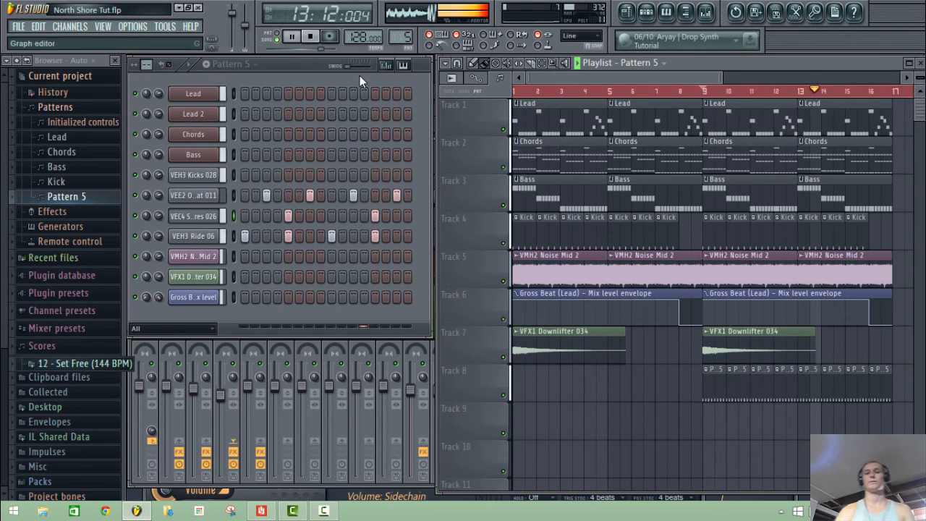
{"action": "key", "text": "space"}
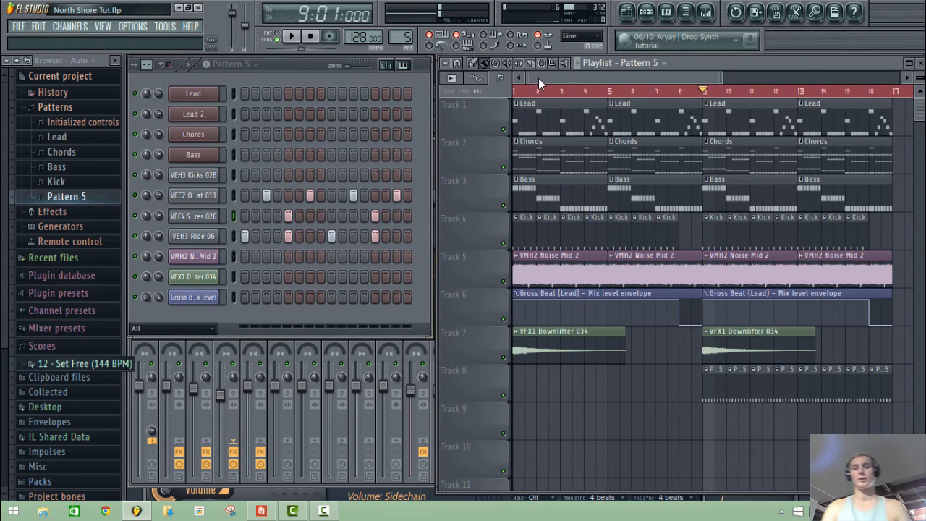
{"action": "left_click", "coordinate": [313, 37]}
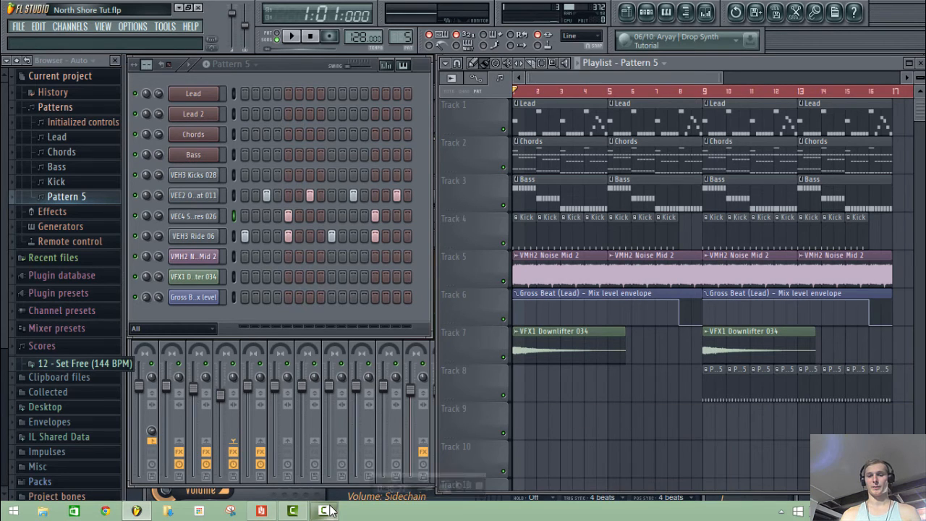
{"action": "left_click_drag", "start_coordinate": [627, 76], "coordinate": [584, 198]}
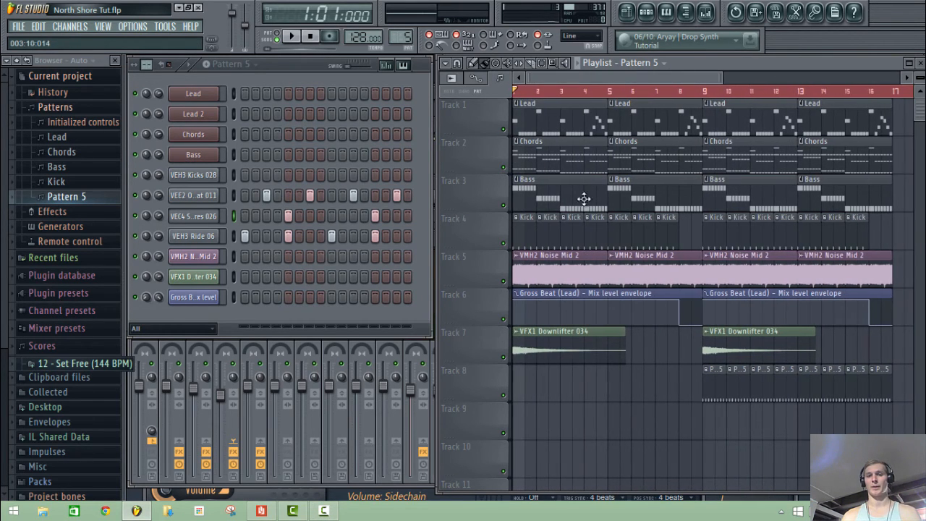
{"action": "right_click", "coordinate": [510, 468]}
{"action": "left_click", "coordinate": [651, 454]}
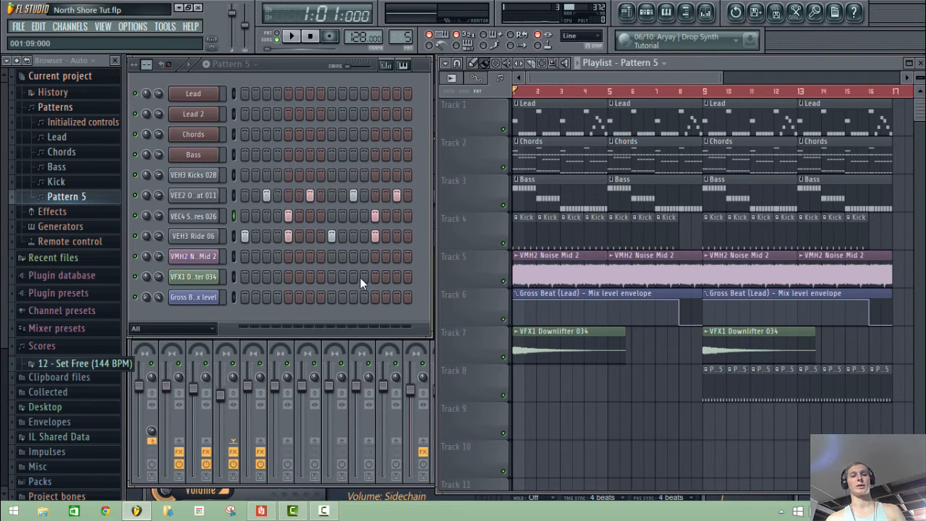
{"action": "left_click", "coordinate": [24, 62]}
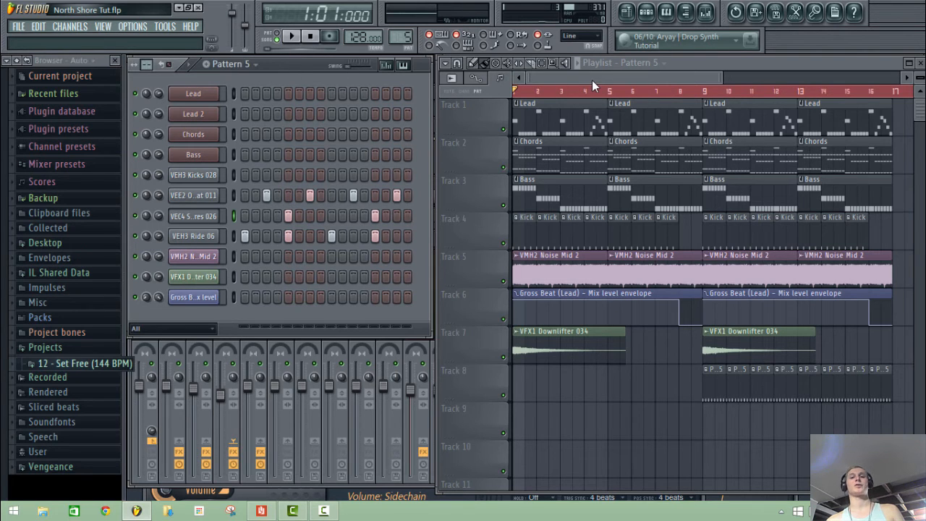
{"action": "left_click", "coordinate": [597, 80]}
{"action": "left_click_drag", "start_coordinate": [597, 80], "coordinate": [551, 81]}
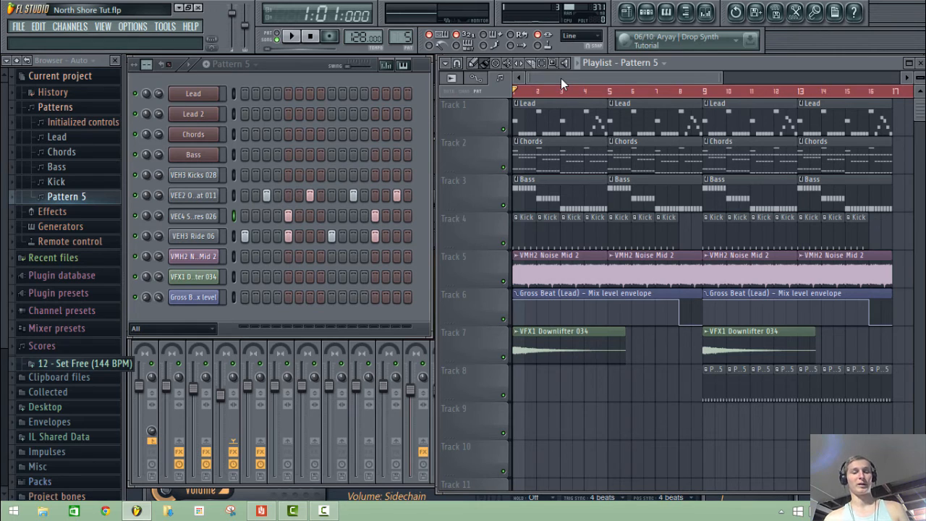
{"action": "left_click", "coordinate": [332, 93]}
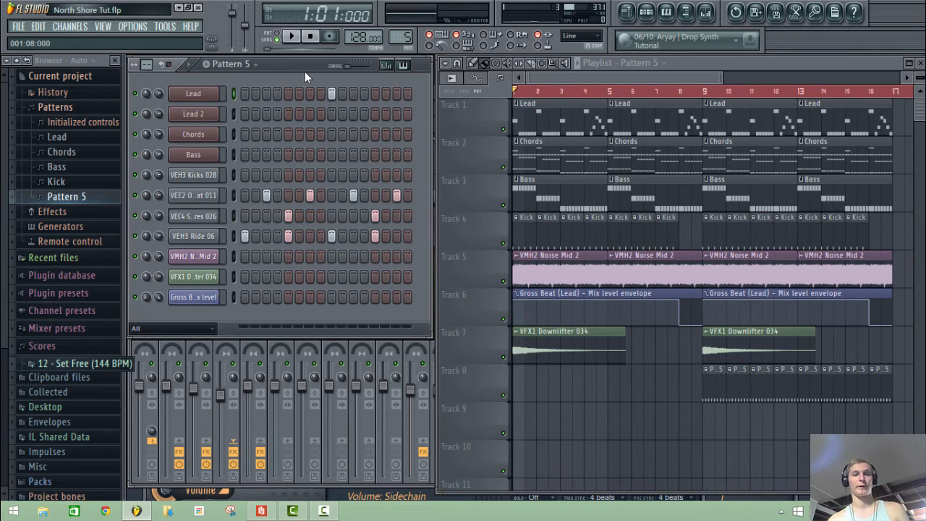
{"action": "left_click", "coordinate": [330, 93]}
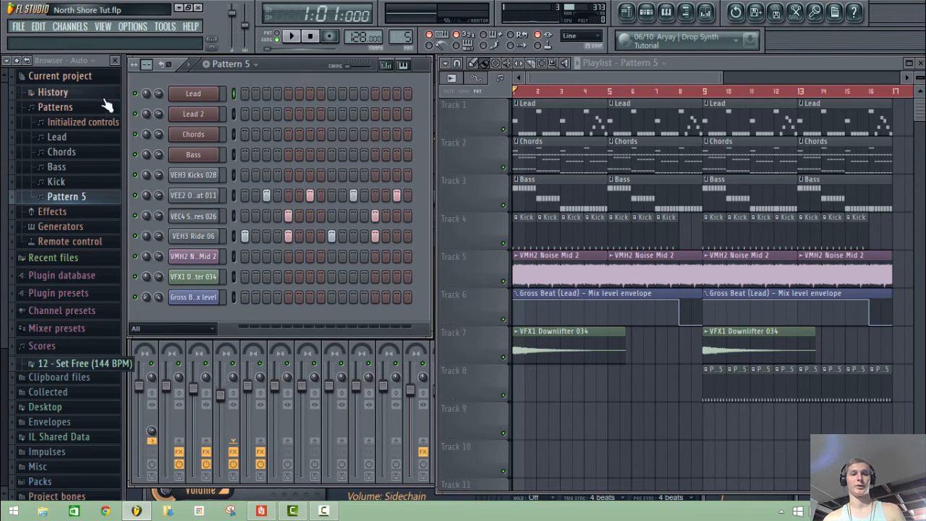
{"action": "left_click", "coordinate": [25, 70]}
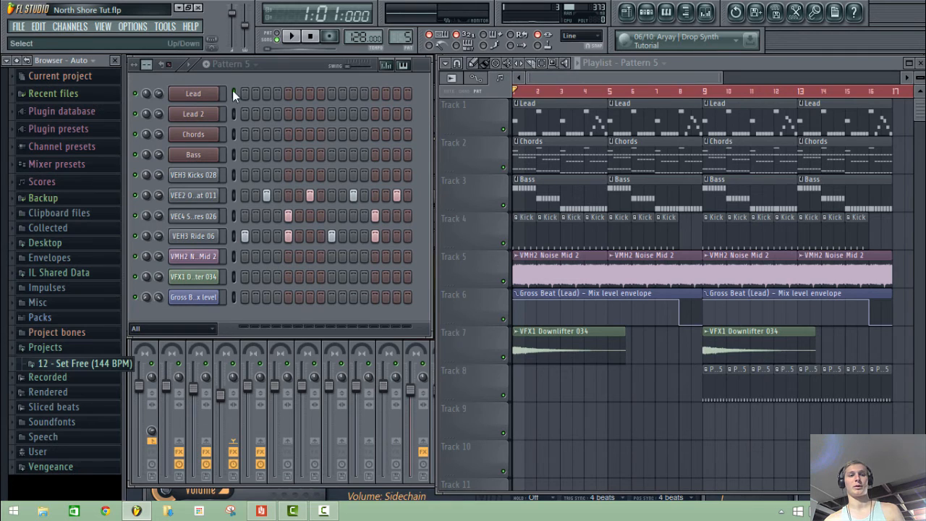
{"action": "left_click", "coordinate": [565, 77]}
{"action": "left_click_drag", "start_coordinate": [564, 76], "coordinate": [534, 81]}
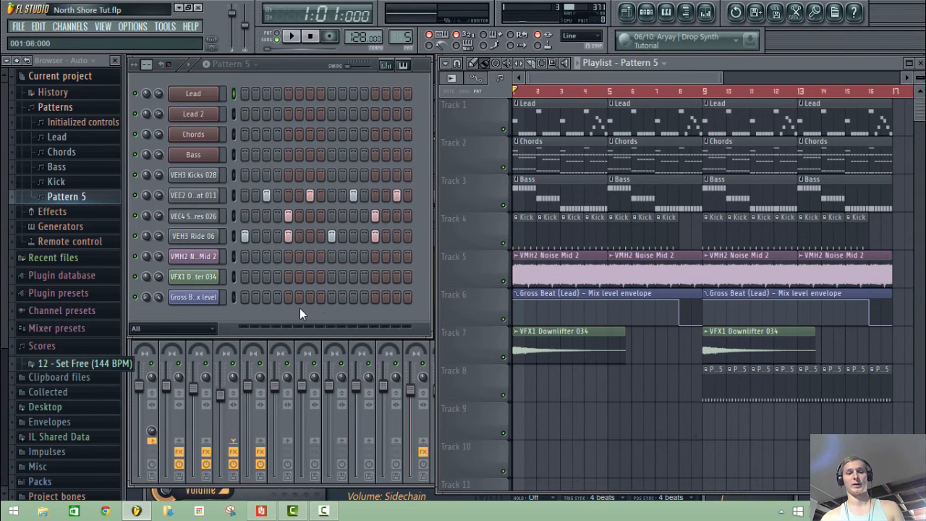
Step: Browse the Vengeance sample library and open the VEC2 Fills folder inside VEC2 Loops
{"action": "left_click", "coordinate": [17, 63]}
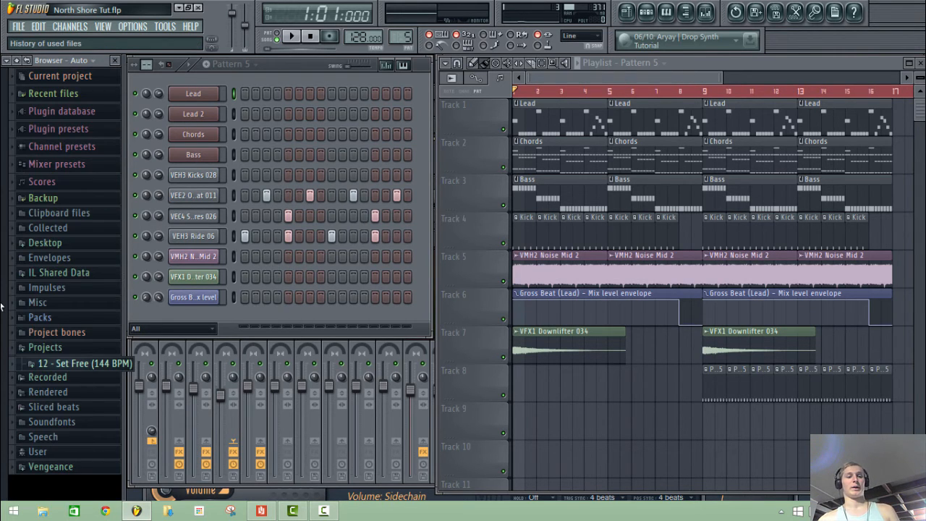
{"action": "left_click", "coordinate": [27, 469]}
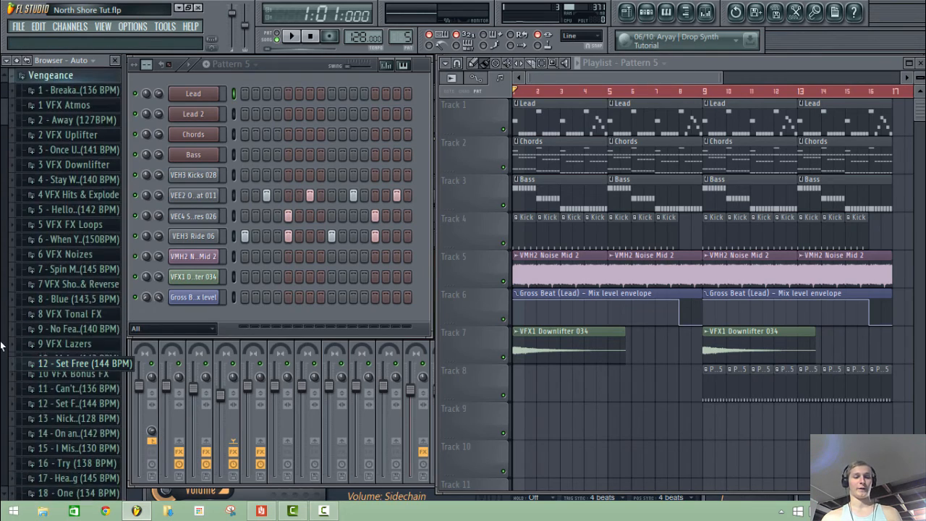
{"action": "scroll", "coordinate": [2, 343], "scroll_direction": "down", "scroll_amount": 10}
{"action": "scroll", "coordinate": [2, 343], "scroll_direction": "down", "scroll_amount": 10}
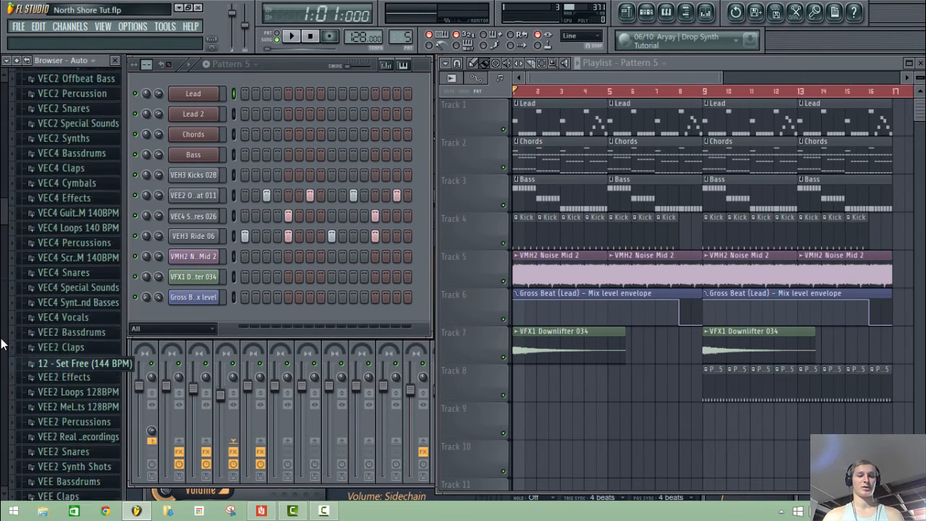
{"action": "scroll", "coordinate": [2, 343], "scroll_direction": "up", "scroll_amount": 2}
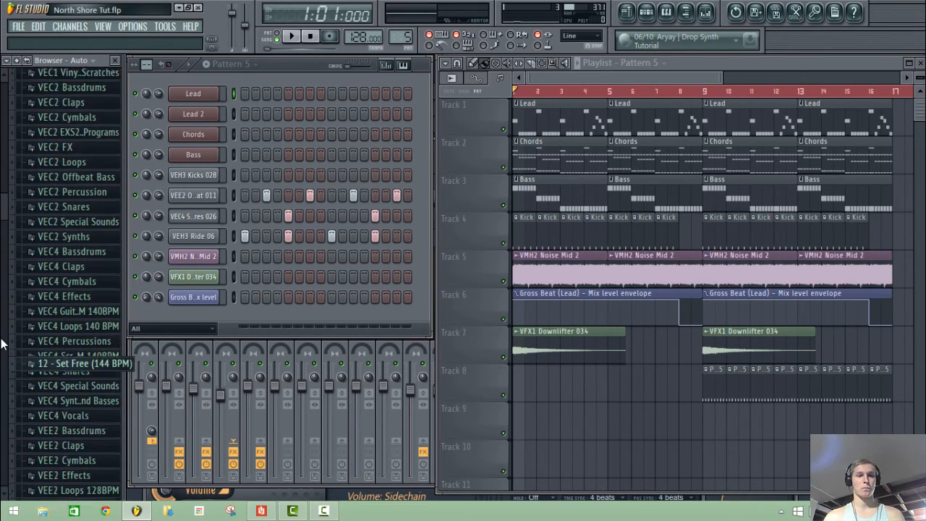
{"action": "left_click", "coordinate": [73, 163]}
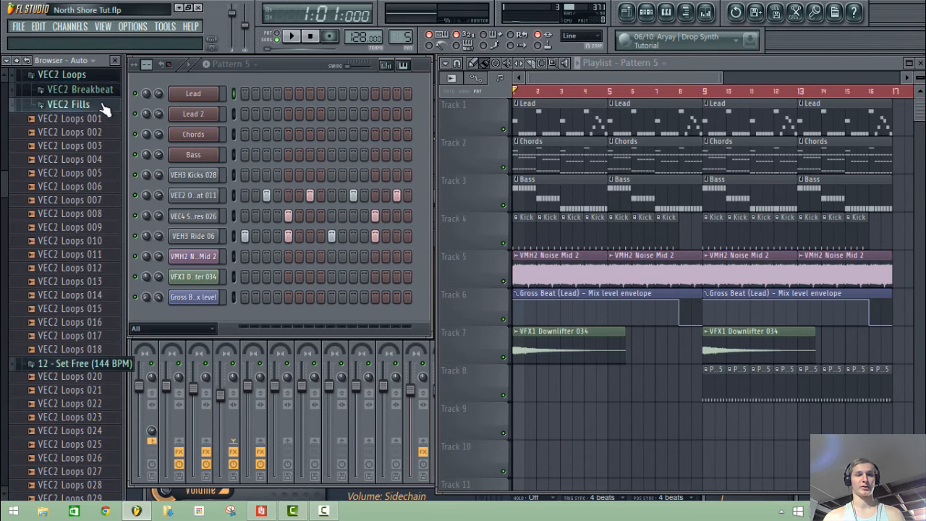
{"action": "left_click", "coordinate": [69, 104]}
Step: Audition the drum fill samples in the VEC2 Fills folder one by one, from VEC2 Loops Fills 002 through 052
{"action": "left_click", "coordinate": [81, 89]}
{"action": "left_click", "coordinate": [93, 103]}
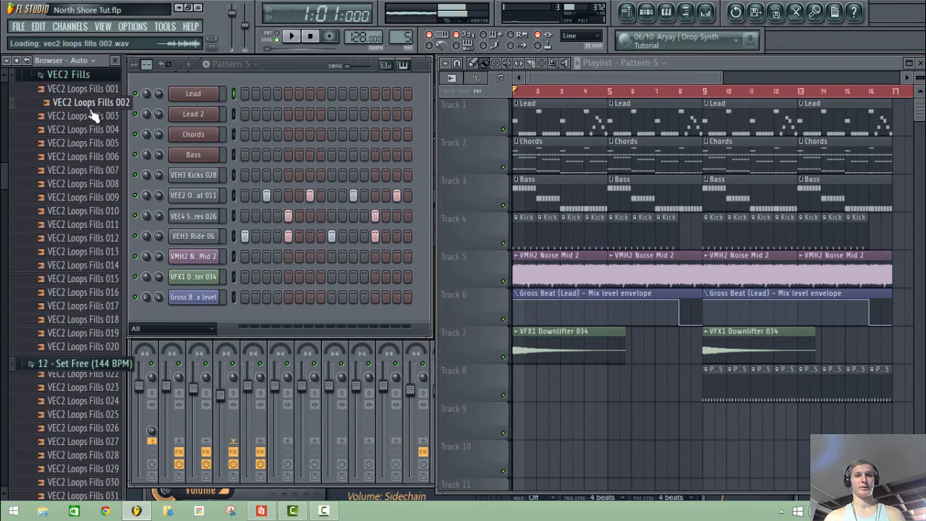
{"action": "left_click", "coordinate": [93, 116]}
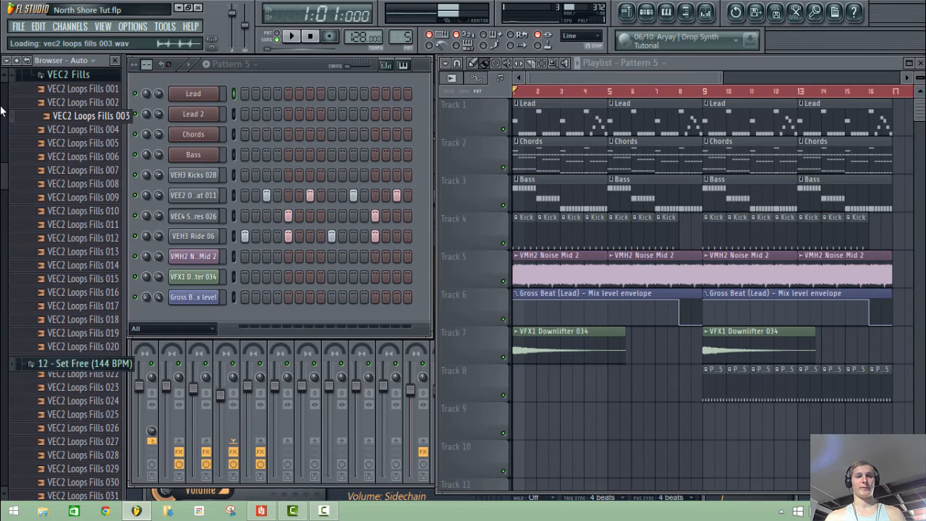
{"action": "key", "text": "Down"}
{"action": "key", "text": "Down"}
{"action": "key", "text": "Down"}
{"action": "key", "text": "Down"}
{"action": "key", "text": "Down"}
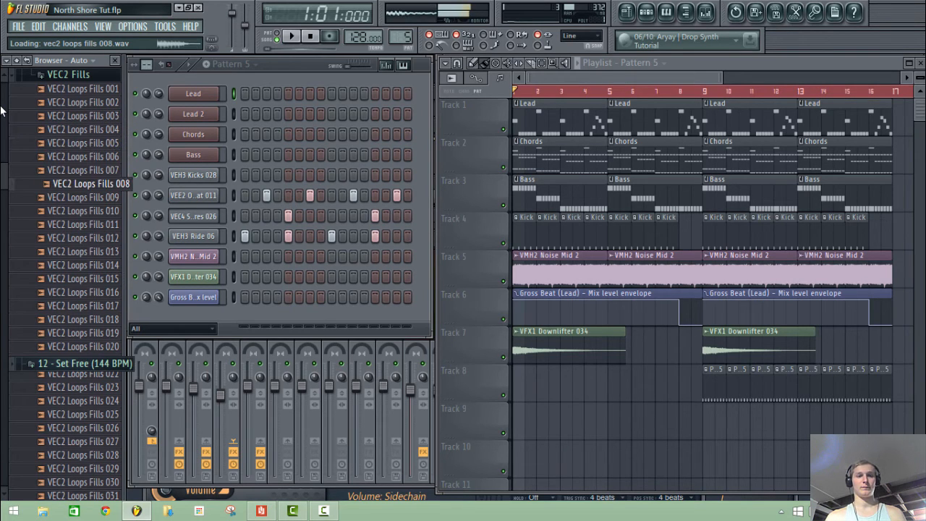
{"action": "key", "text": "Down"}
{"action": "key", "text": "Down"}
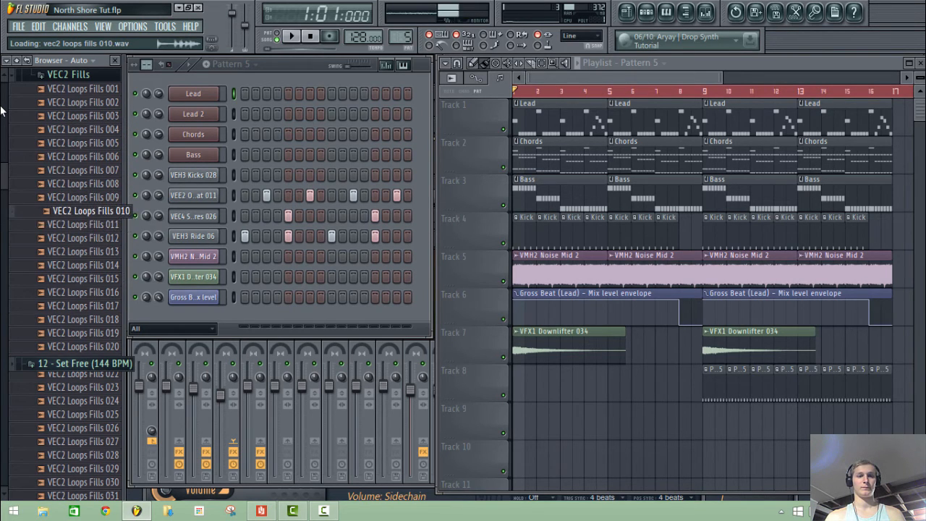
{"action": "key", "text": "Down"}
{"action": "key", "text": "Down"}
{"action": "key", "text": "Down"}
{"action": "key", "text": "Down"}
{"action": "key", "text": "Down"}
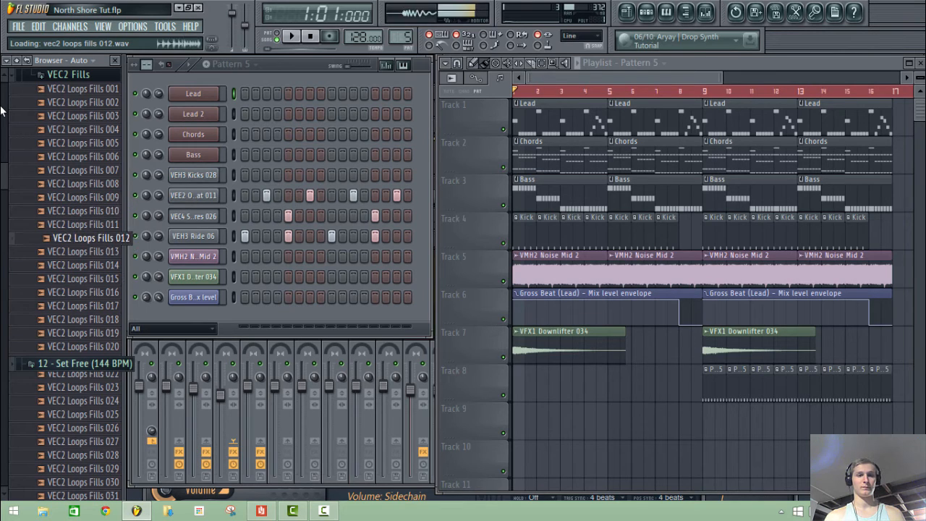
{"action": "key", "text": "Down"}
{"action": "key", "text": "Down"}
{"action": "key", "text": "Down"}
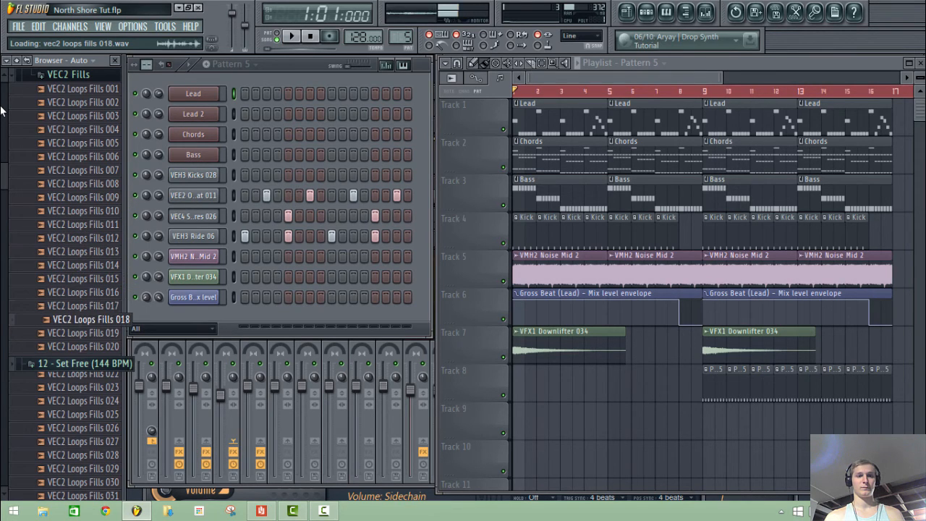
{"action": "key", "text": "Down"}
{"action": "key", "text": "Down"}
{"action": "key", "text": "Down"}
{"action": "key", "text": "Down"}
{"action": "key", "text": "Down"}
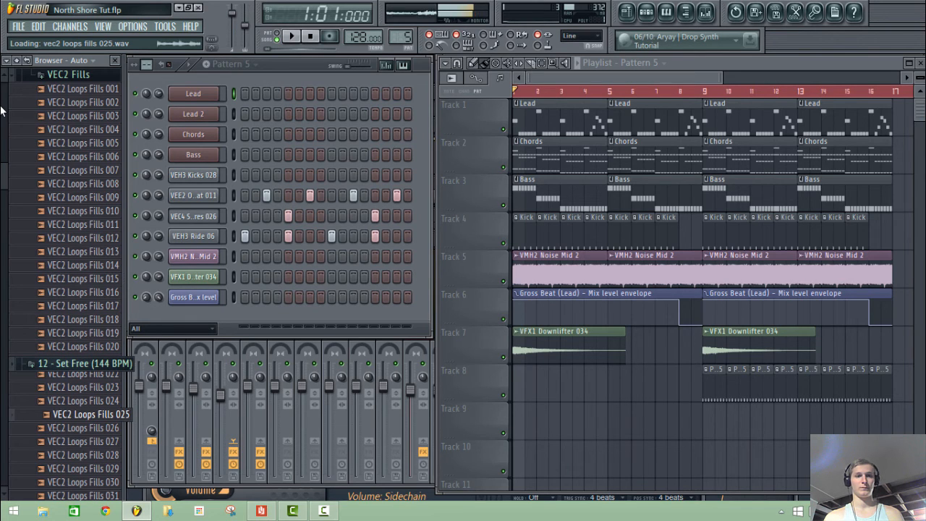
{"action": "key", "text": "Down"}
{"action": "key", "text": "Down"}
{"action": "key", "text": "Down"}
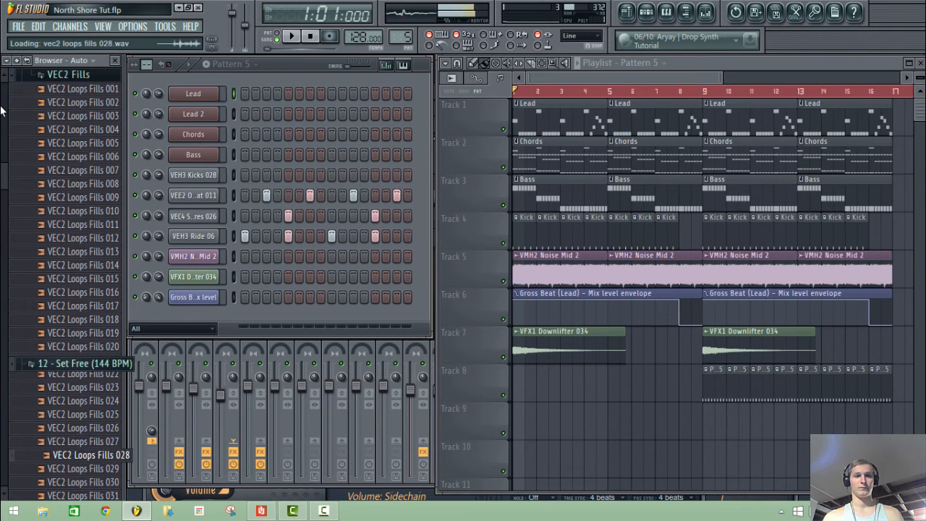
{"action": "key", "text": "Down"}
{"action": "key", "text": "Down"}
{"action": "key", "text": "Down"}
{"action": "key", "text": "Down"}
{"action": "key", "text": "Down"}
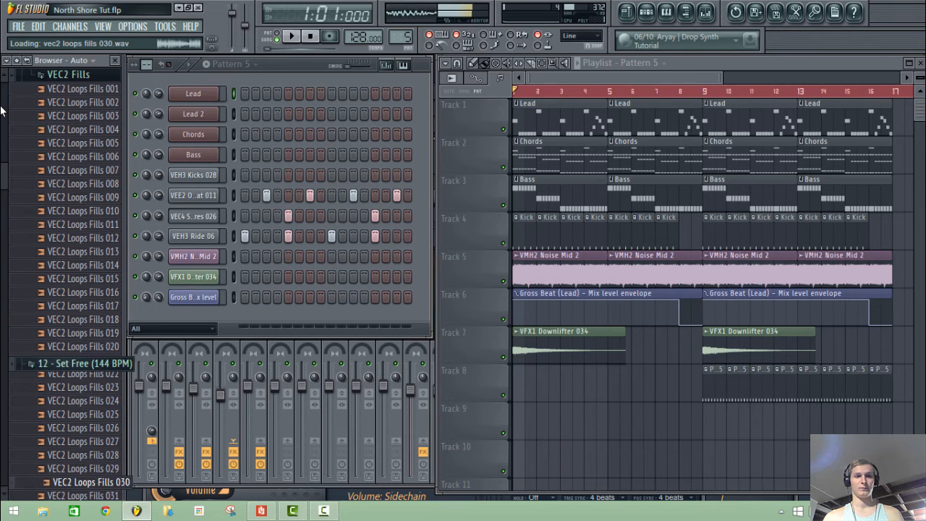
{"action": "key", "text": "Down"}
{"action": "key", "text": "Down"}
{"action": "key", "text": "Down"}
{"action": "key", "text": "Down"}
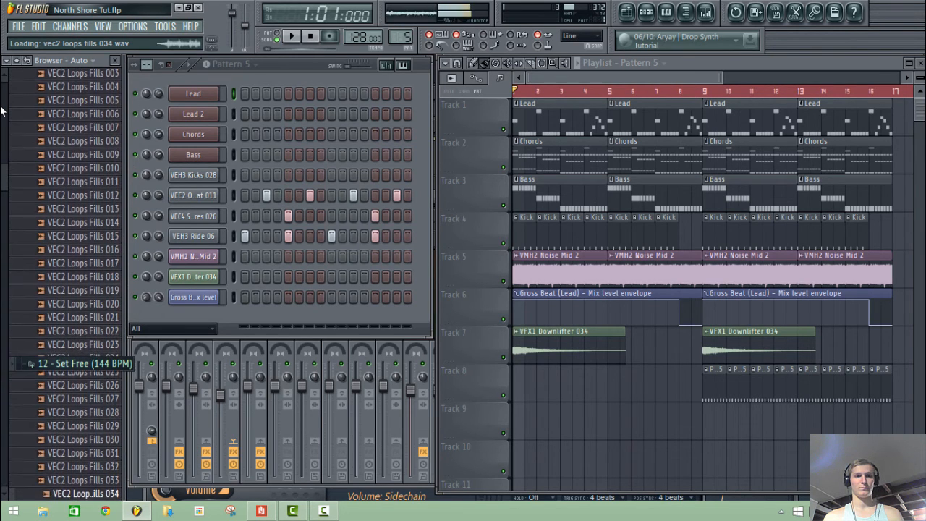
{"action": "key", "text": "Down"}
{"action": "key", "text": "Down"}
{"action": "key", "text": "Down"}
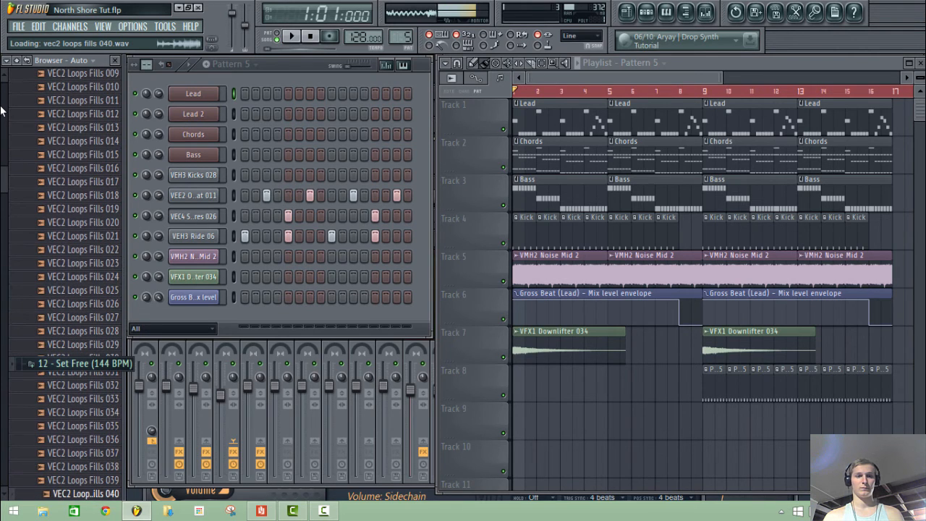
{"action": "key", "text": "Down"}
{"action": "key", "text": "Down"}
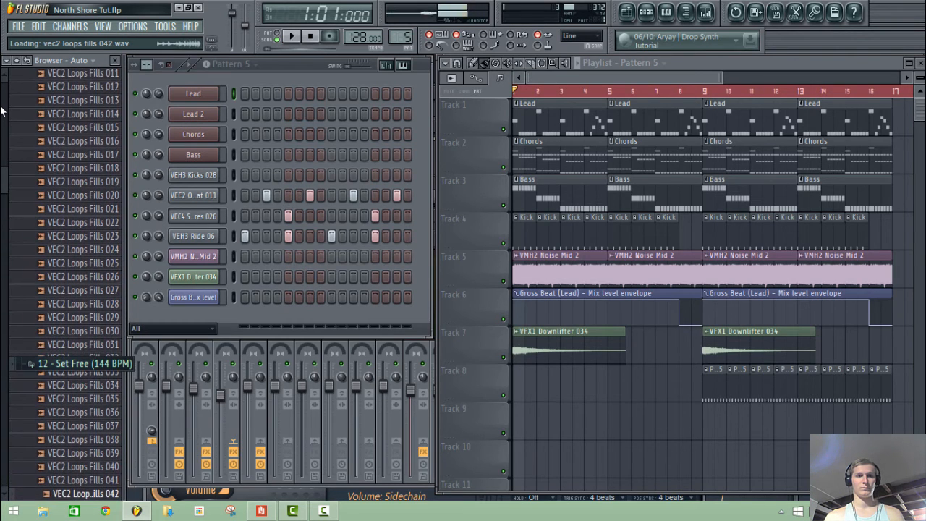
{"action": "key", "text": "Down"}
{"action": "key", "text": "Down"}
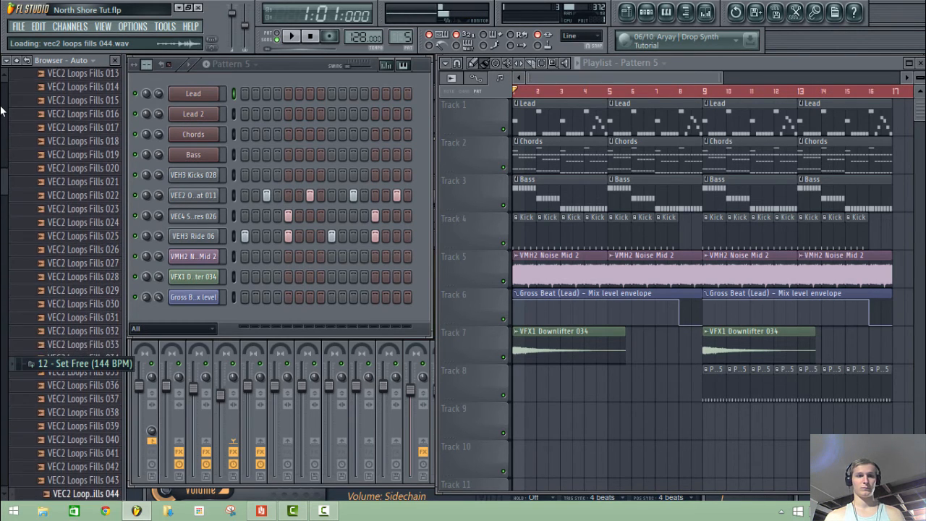
{"action": "key", "text": "Down"}
{"action": "key", "text": "Down"}
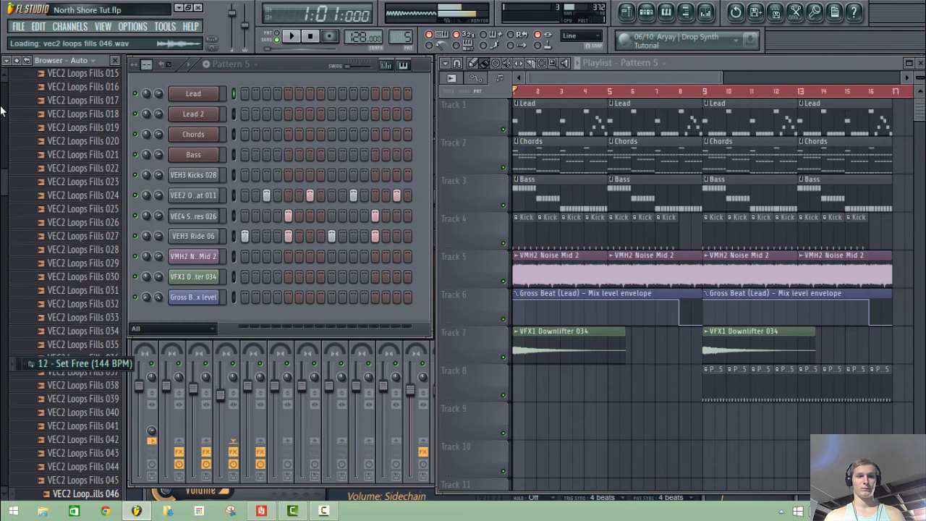
{"action": "key", "text": "Up"}
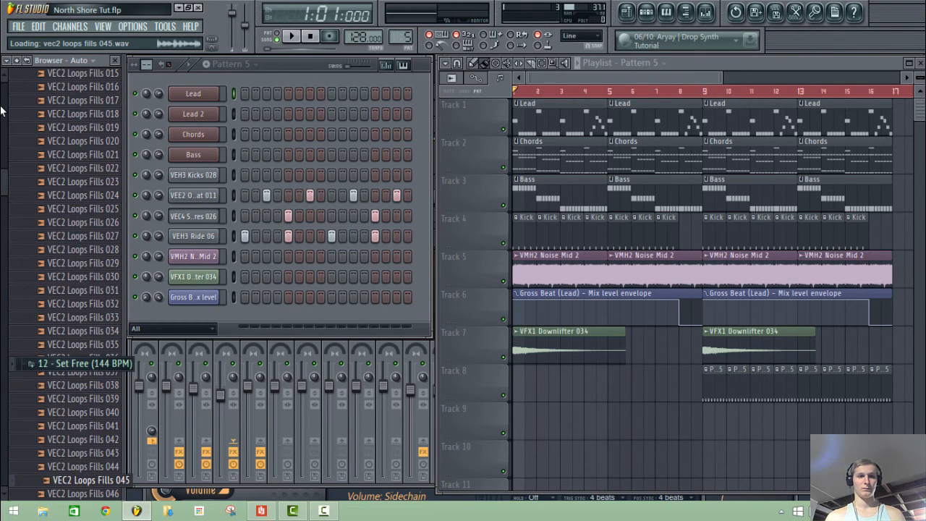
{"action": "key", "text": "Down"}
{"action": "key", "text": "Down"}
{"action": "key", "text": "Down"}
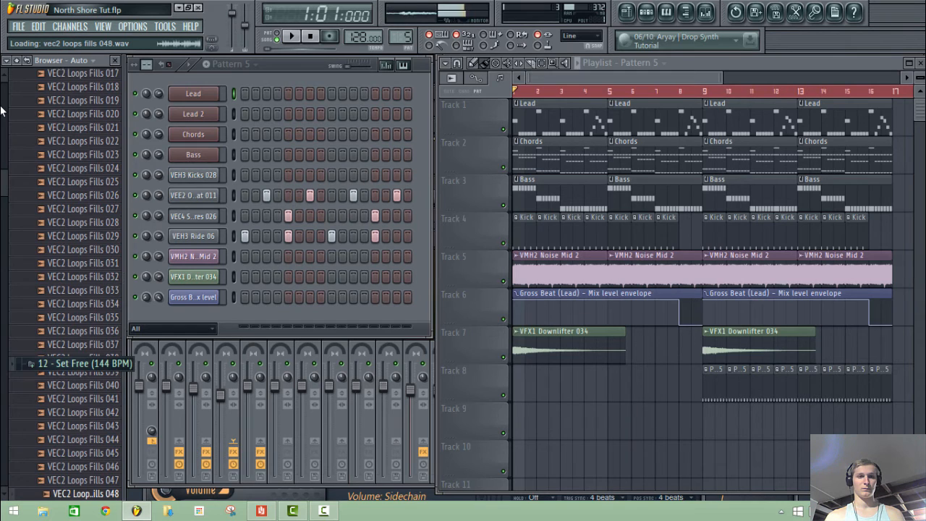
{"action": "key", "text": "Down"}
{"action": "key", "text": "Down"}
{"action": "key", "text": "Down"}
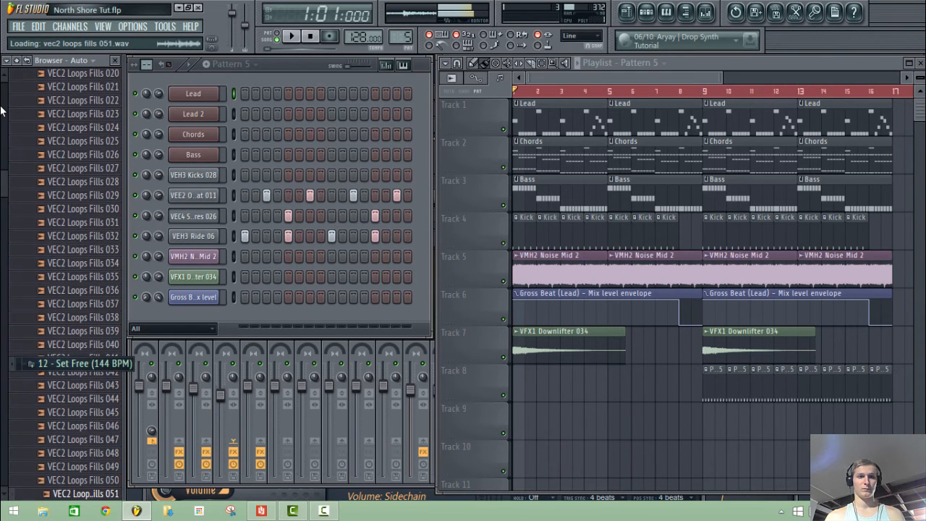
{"action": "key", "text": "Down"}
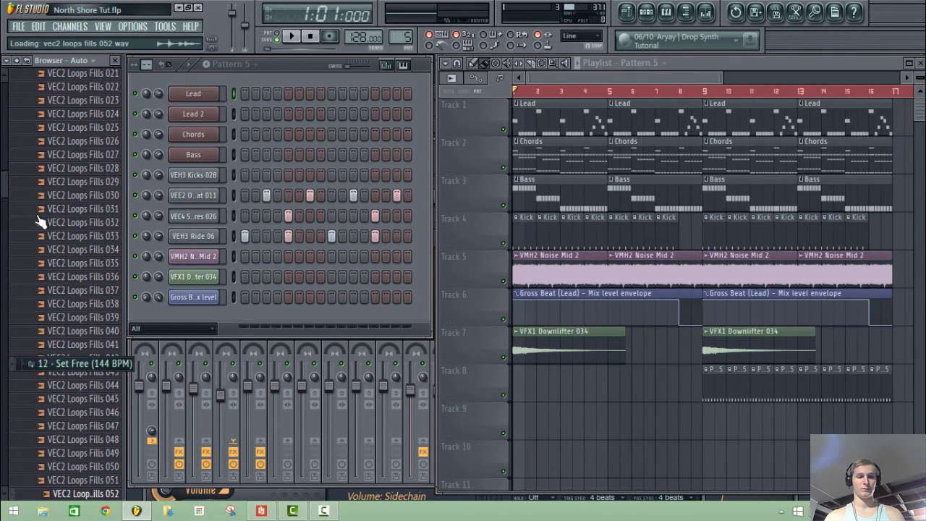
Step: Place the VEC2 Loops Fills 052 sample on Track 9 of the playlist, just before bar 9
{"action": "left_click_drag", "start_coordinate": [92, 494], "coordinate": [690, 427]}
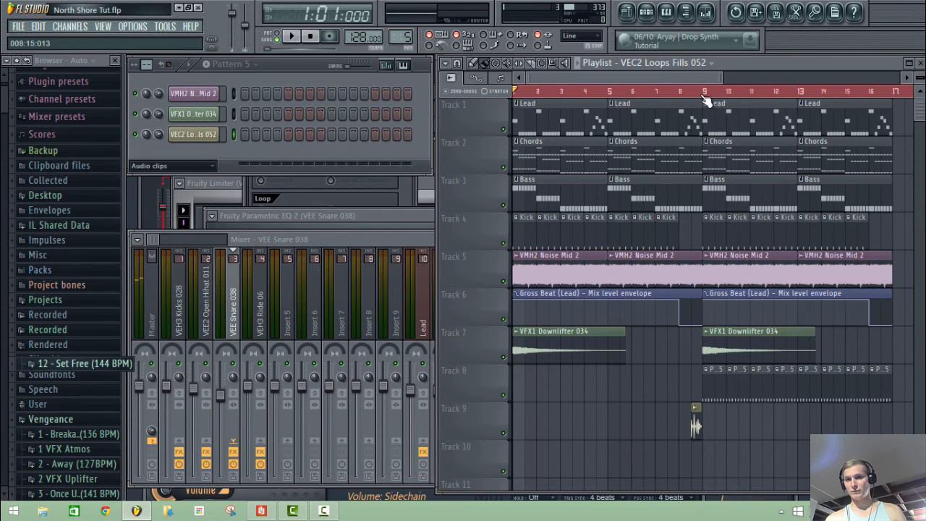
{"action": "scroll", "coordinate": [709, 97], "scroll_direction": "up", "scroll_amount": 5}
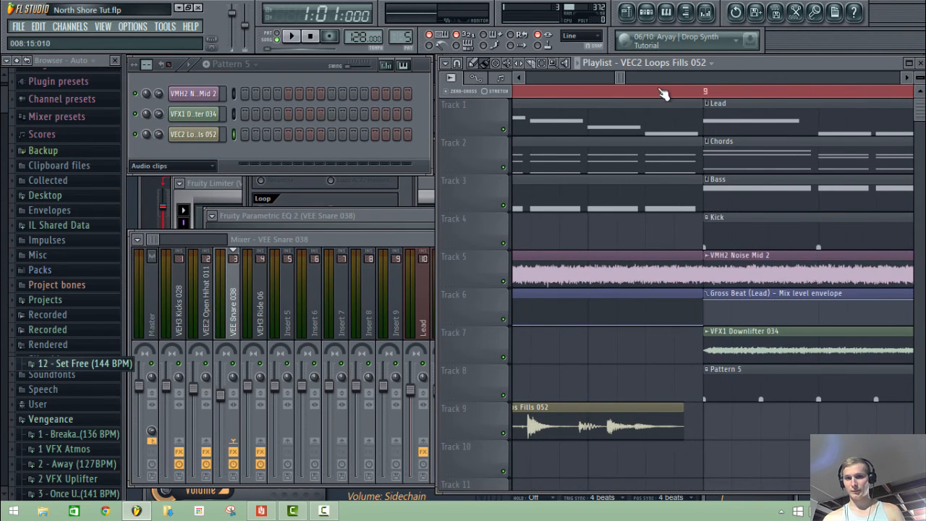
{"action": "scroll", "coordinate": [664, 93], "scroll_direction": "down", "scroll_amount": 2}
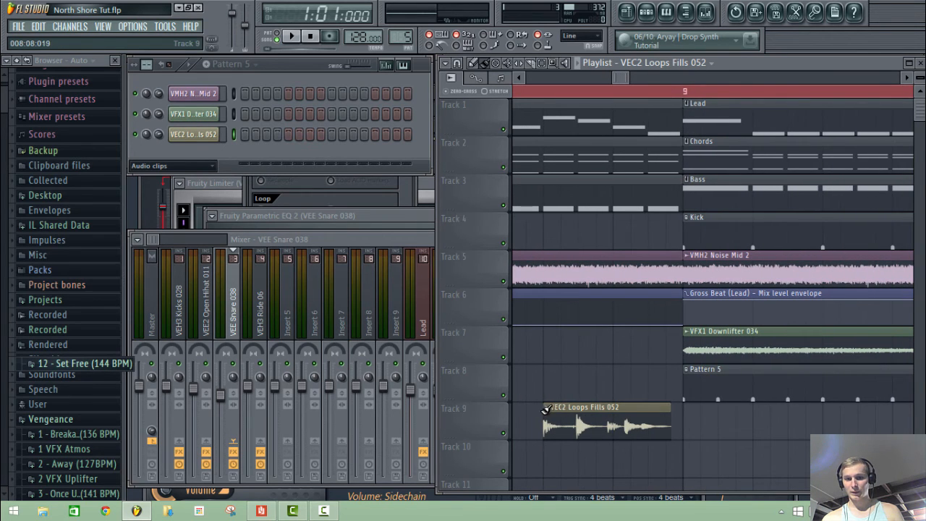
Step: Try to fit the VEC2 Loops Fills 052 clip to the project tempo using a sample tempo of 130 BPM
{"action": "left_click", "coordinate": [547, 410]}
{"action": "left_click", "coordinate": [694, 411]}
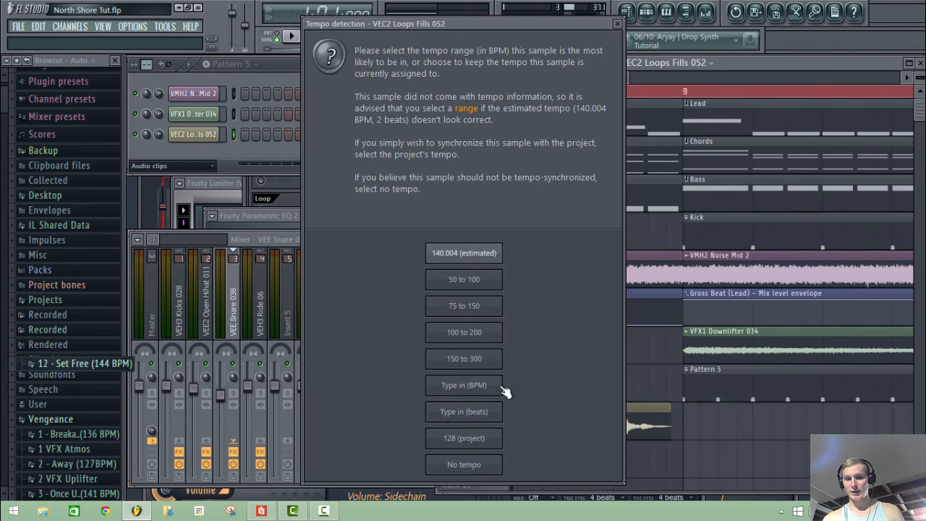
{"action": "left_click", "coordinate": [502, 388]}
{"action": "type", "text": "1"}
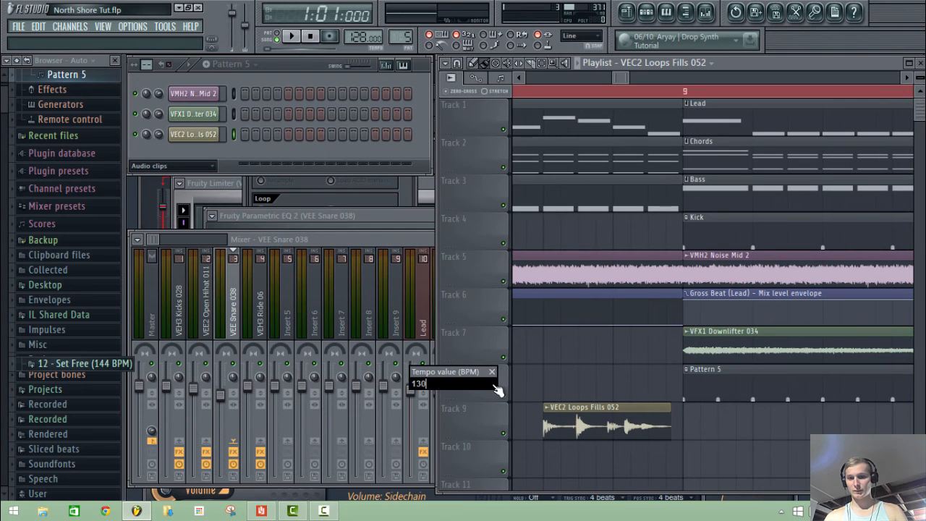
{"action": "type", "text": "30"}
{"action": "key", "text": "Return"}
Step: Fit the fill clip on Track 9 to the project tempo using a sample tempo of 140 BPM
{"action": "left_click", "coordinate": [547, 409]}
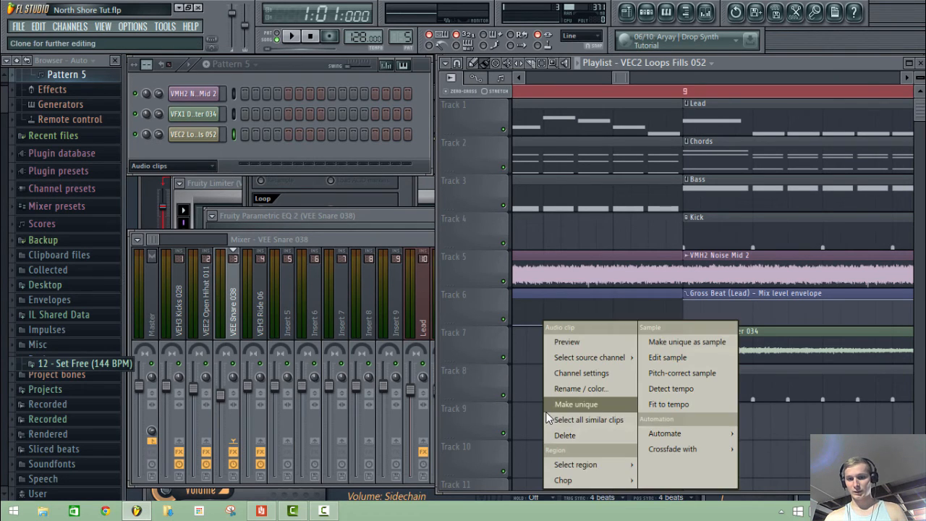
{"action": "left_click", "coordinate": [669, 411]}
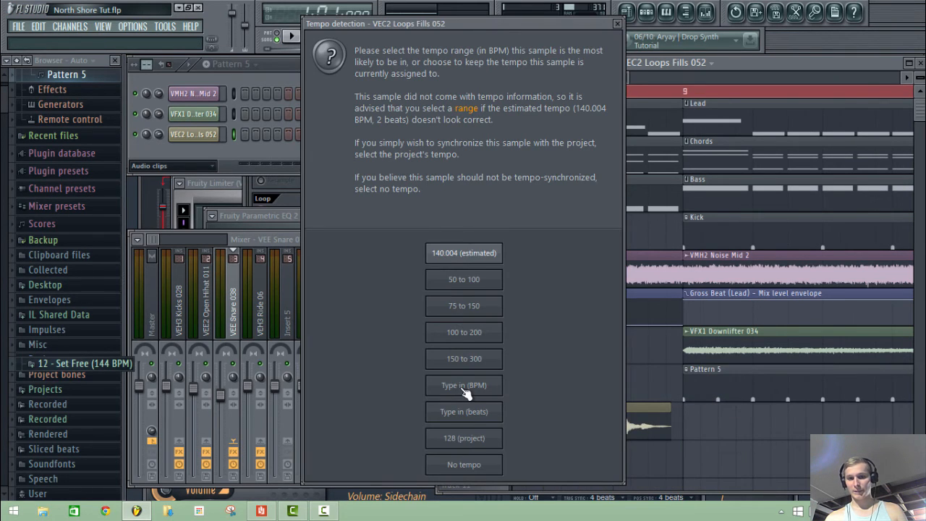
{"action": "left_click", "coordinate": [464, 390]}
{"action": "type", "text": "140"}
{"action": "key", "text": "Return"}
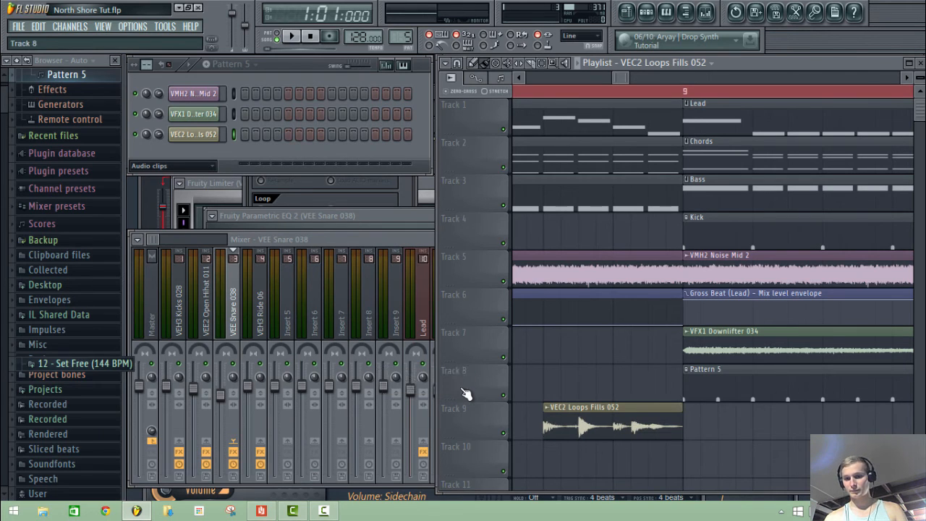
Step: Play the arrangement from the start of the fill into bar 9 to hear the transition, and stop playback
{"action": "left_click", "coordinate": [546, 90]}
{"action": "key", "text": "space"}
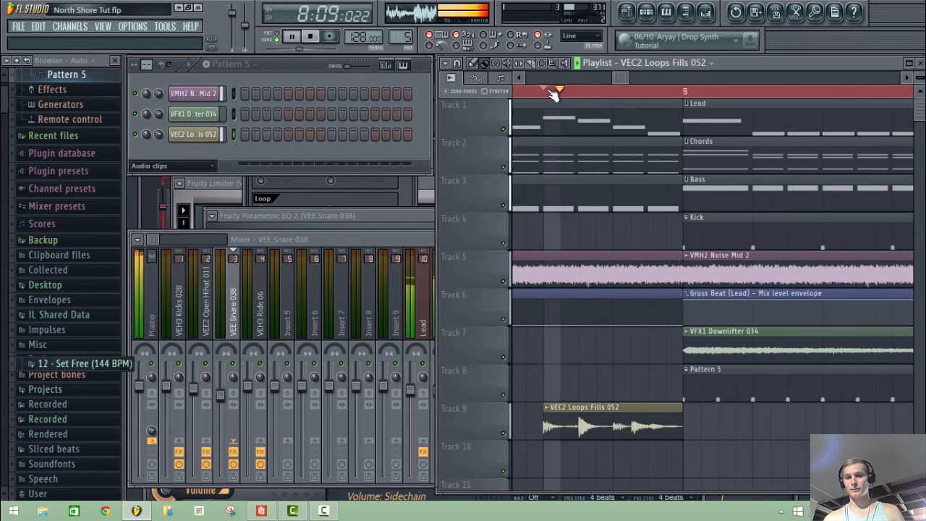
{"action": "scroll", "coordinate": [555, 102], "scroll_direction": "down", "scroll_amount": 5}
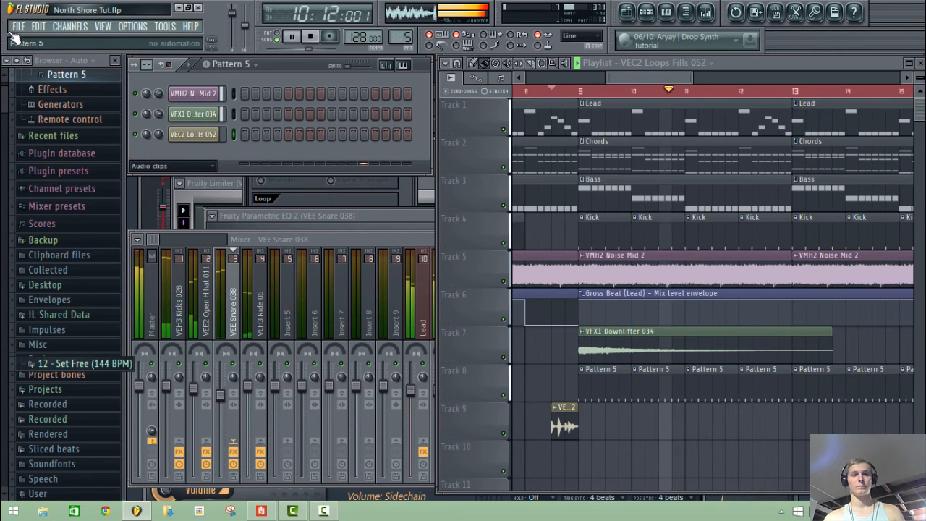
{"action": "left_click", "coordinate": [23, 62]}
{"action": "key", "text": "space"}
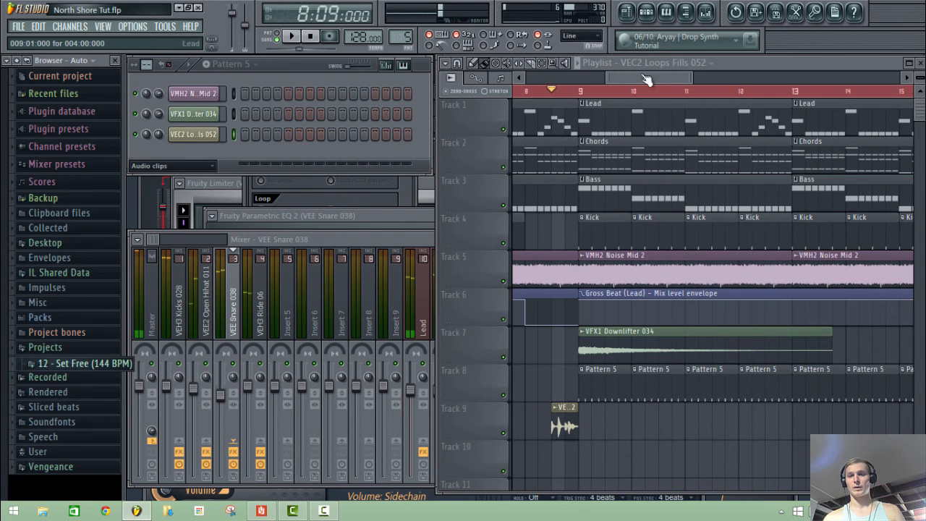
Step: Route the VEC2 Loops Fills 052 channel to mixer track Insert 5
{"action": "left_click", "coordinate": [709, 12]}
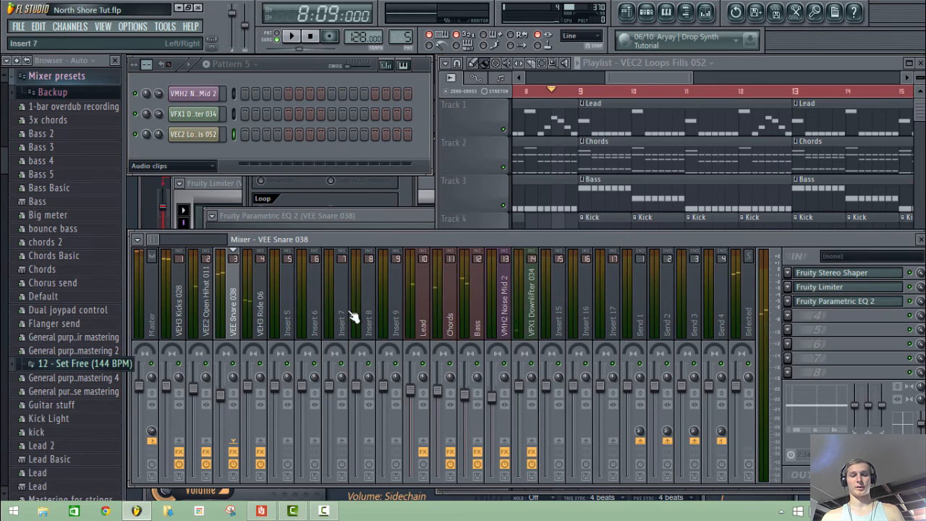
{"action": "left_click", "coordinate": [288, 318]}
{"action": "key", "text": "ctrl+l"}
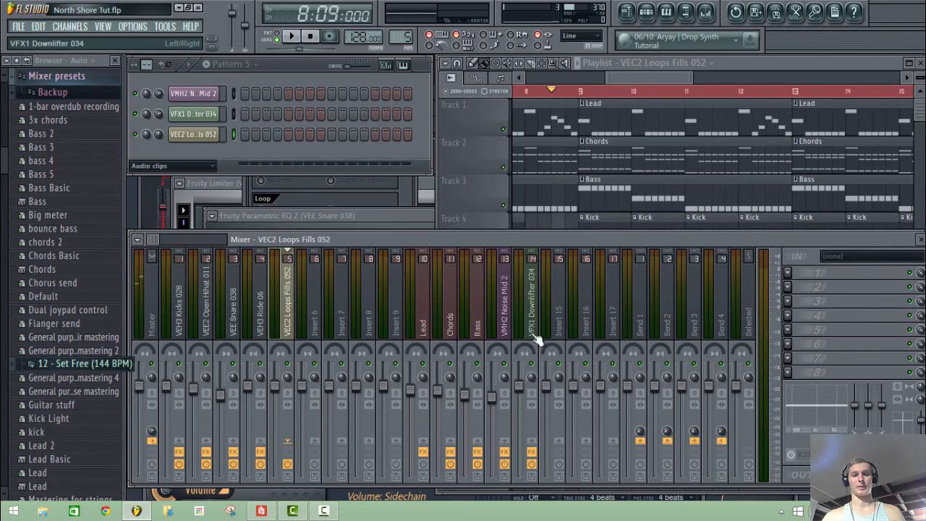
Step: Add Fruity Stereo Shaper with the Stereoize 3 preset to the fill's mixer track and set the outer mixer matrix faders to about -6.1 dB
{"action": "left_click", "coordinate": [789, 273]}
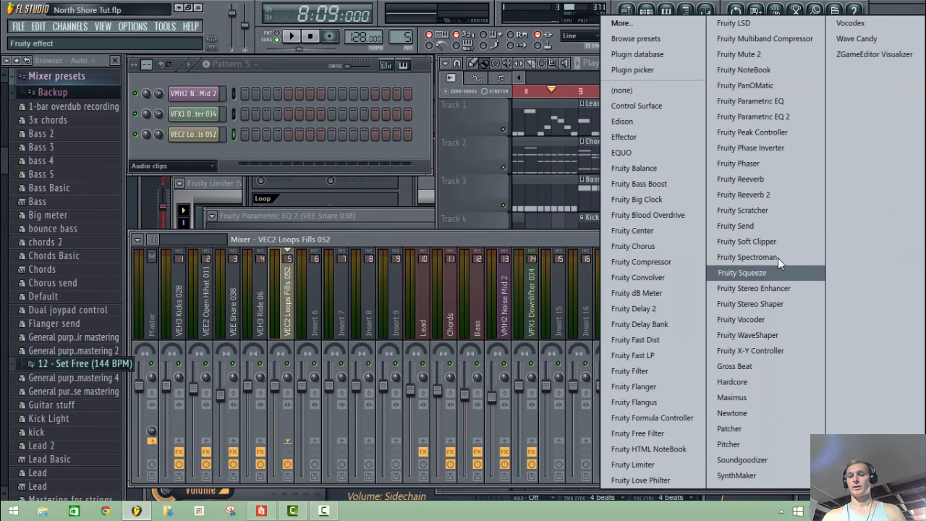
{"action": "left_click", "coordinate": [769, 300]}
{"action": "left_click", "coordinate": [146, 151]}
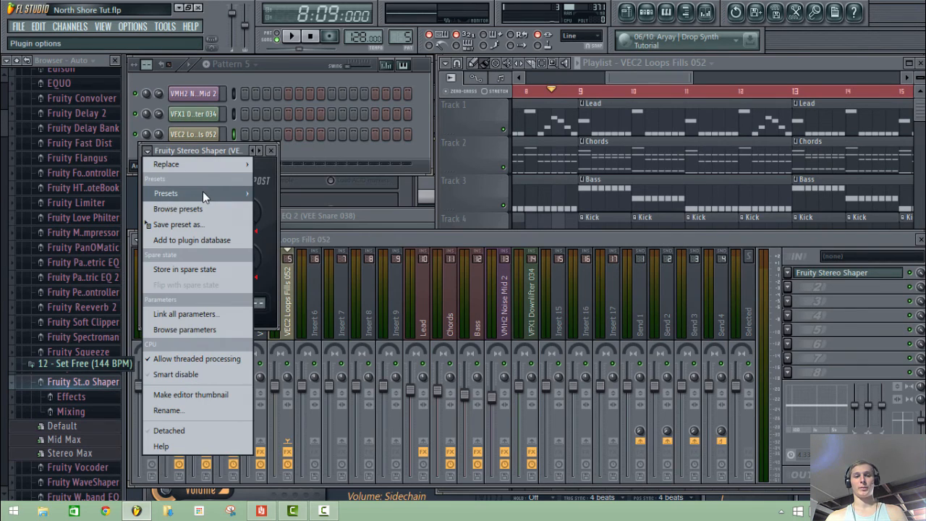
{"action": "mouse_move", "coordinate": [202, 192]}
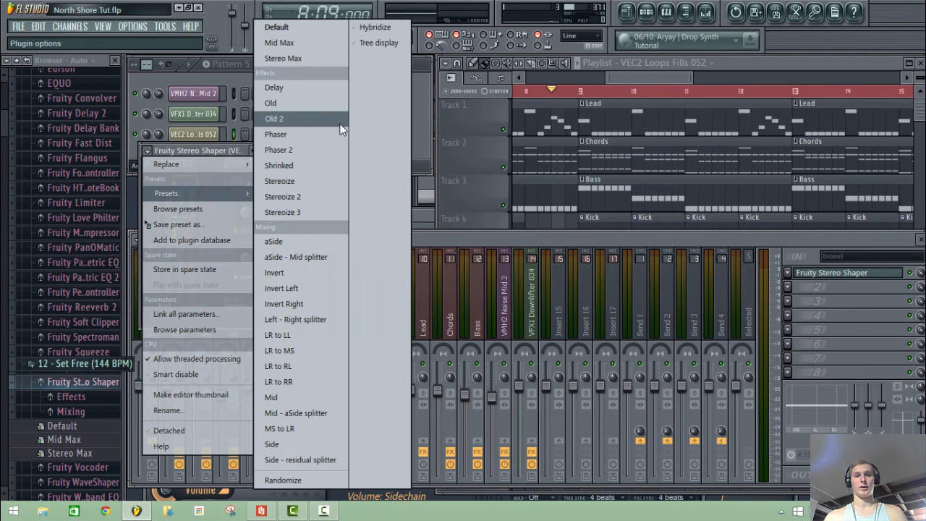
{"action": "left_click", "coordinate": [299, 214]}
{"action": "left_click_drag", "start_coordinate": [203, 245], "coordinate": [163, 240]}
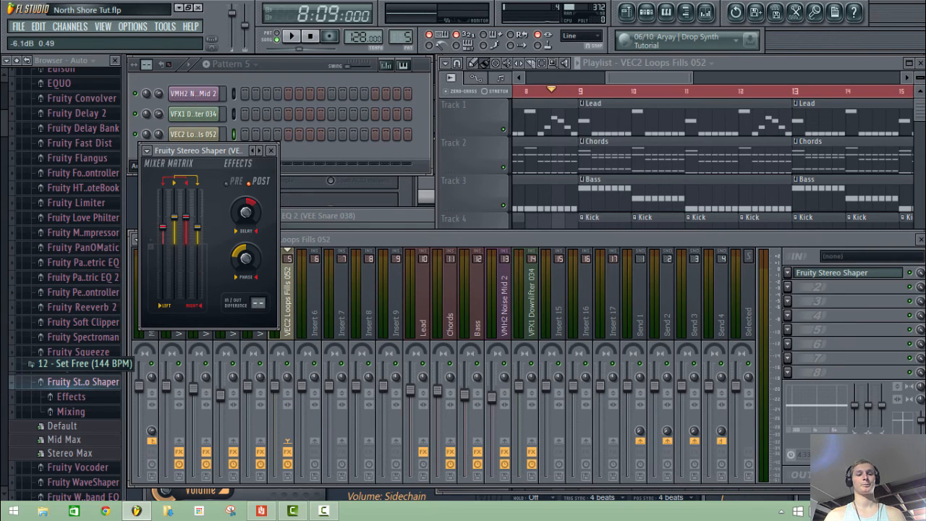
Step: Lower the VEC2 Loops Fills 052 mixer track's volume to about -5.0 dB
{"action": "left_click", "coordinate": [17, 63]}
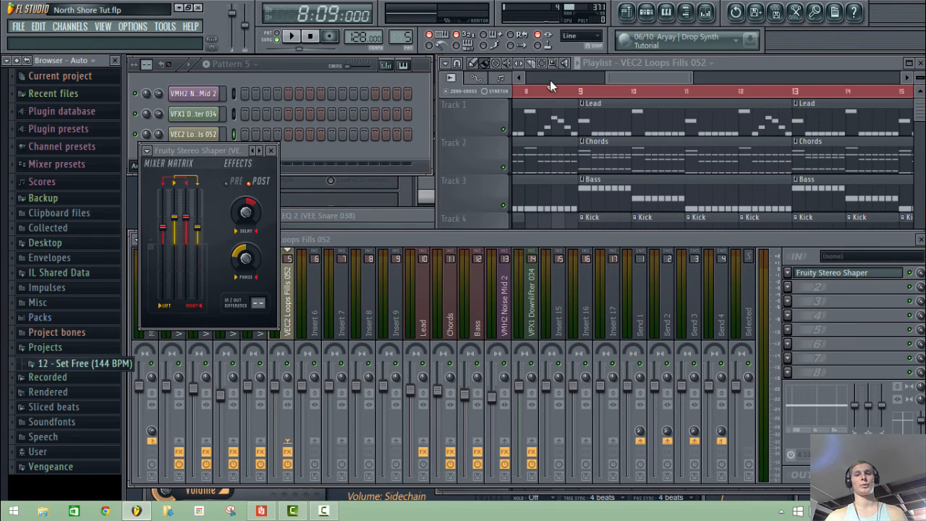
{"action": "left_click", "coordinate": [535, 238]}
{"action": "left_click", "coordinate": [302, 68]}
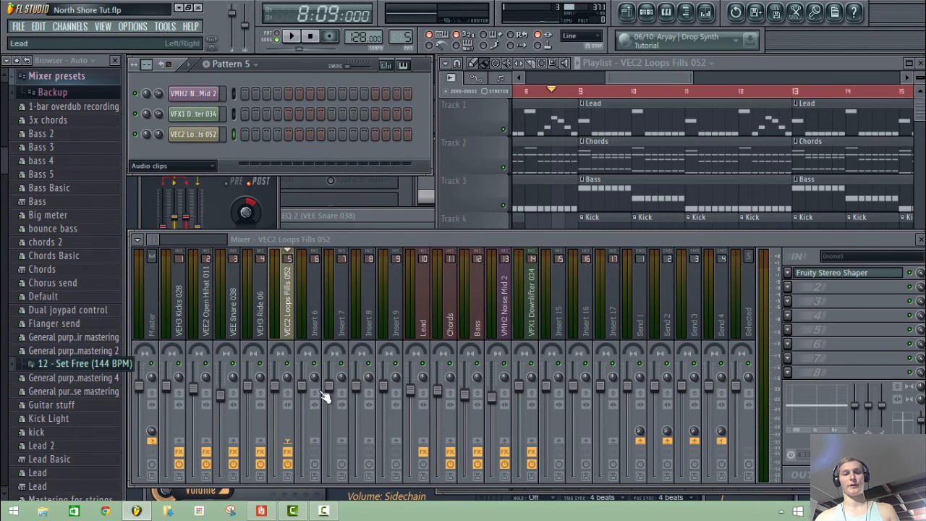
{"action": "left_click_drag", "start_coordinate": [275, 385], "coordinate": [275, 394]}
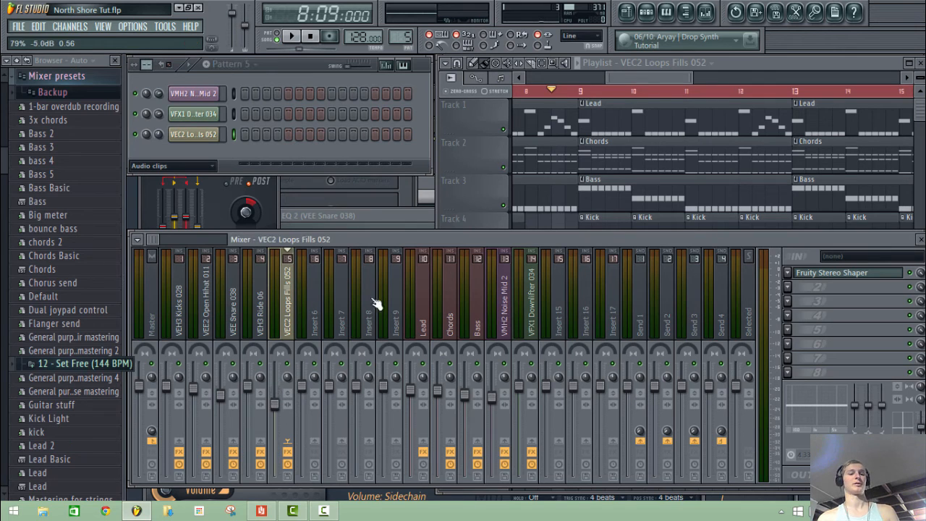
Step: Play the arrangement from bar 7 with Track 9 muted and unmute it during playback to compare the transition with and without the fill
{"action": "left_click", "coordinate": [678, 75]}
{"action": "left_click_drag", "start_coordinate": [643, 71], "coordinate": [597, 79]}
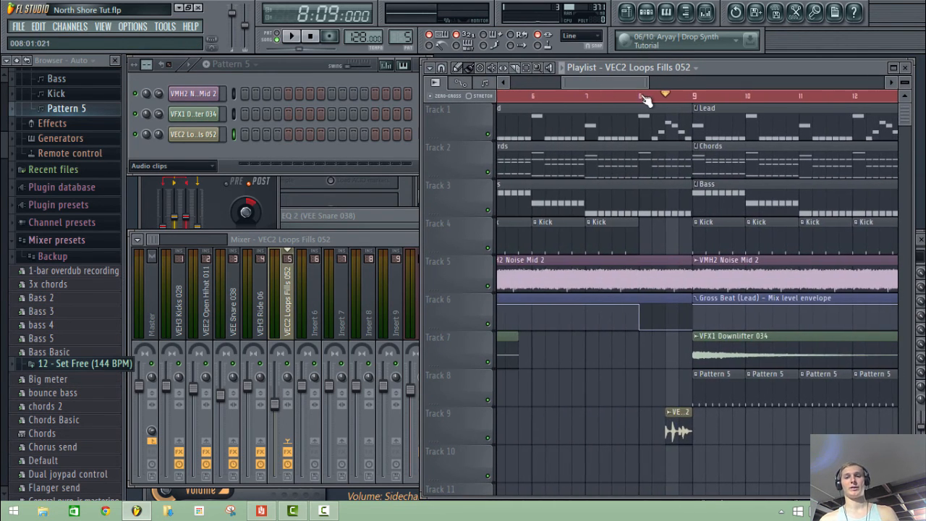
{"action": "left_click", "coordinate": [590, 101]}
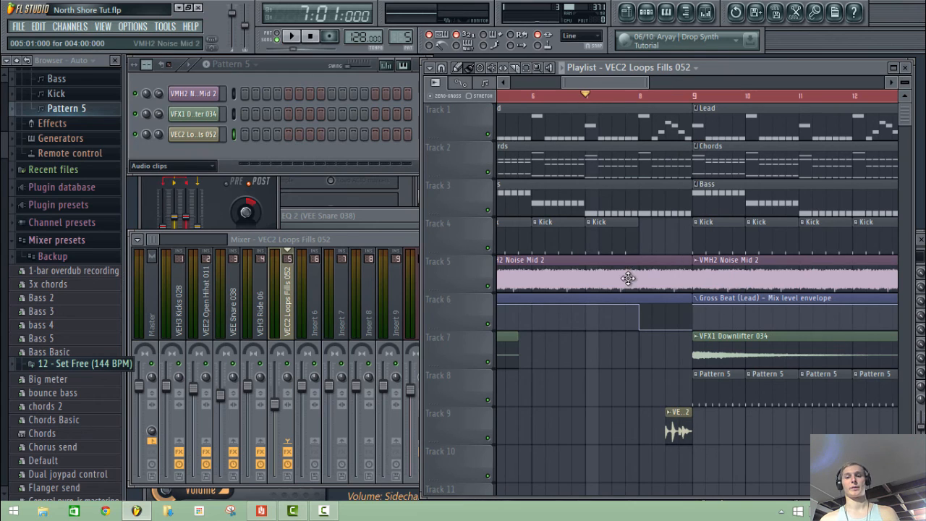
{"action": "left_click", "coordinate": [489, 441]}
{"action": "key", "text": "space"}
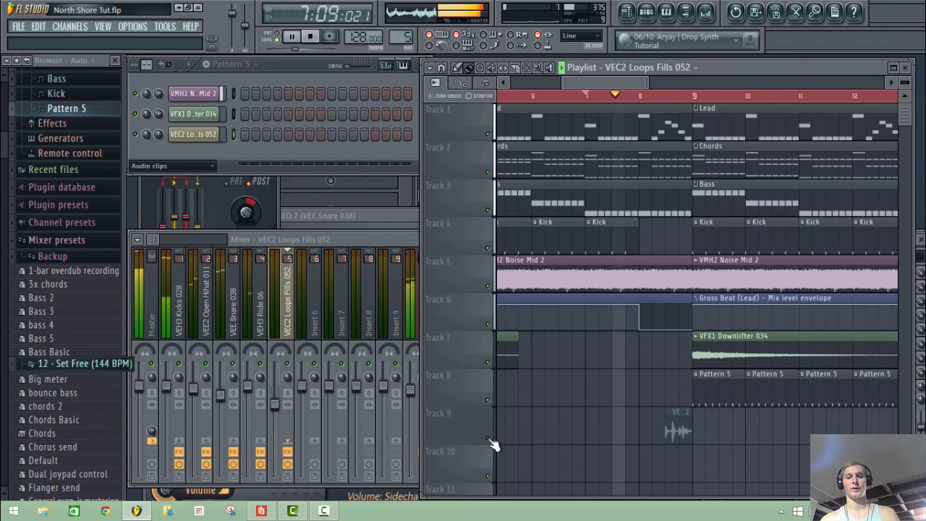
{"action": "left_click", "coordinate": [489, 438]}
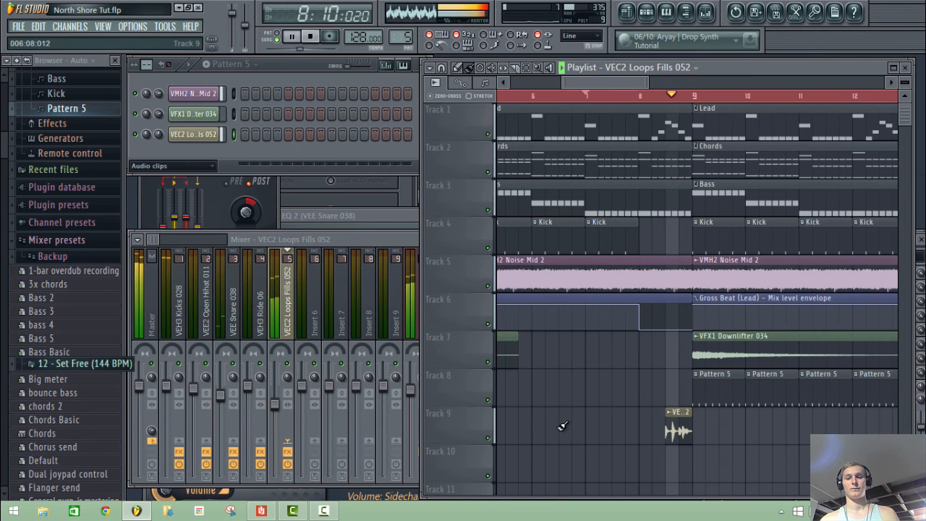
Step: Raise the fill's mixer volume slightly while the transition into bar 9 plays, and stop playback
{"action": "right_click", "coordinate": [159, 134]}
{"action": "left_click", "coordinate": [167, 141]}
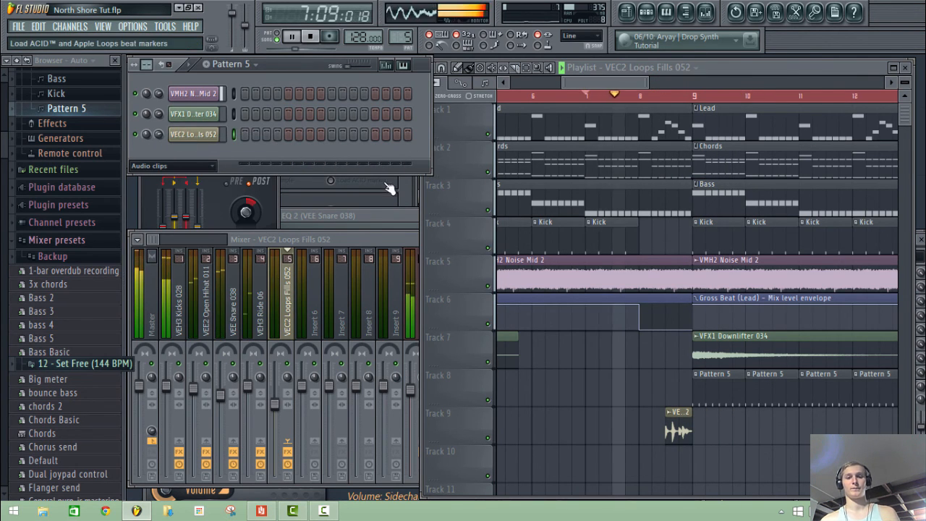
{"action": "mouse_move", "coordinate": [275, 406]}
{"action": "left_mouse_down"}
{"action": "mouse_move", "coordinate": [275, 391]}
{"action": "mouse_move", "coordinate": [278, 408]}
{"action": "left_mouse_up"}
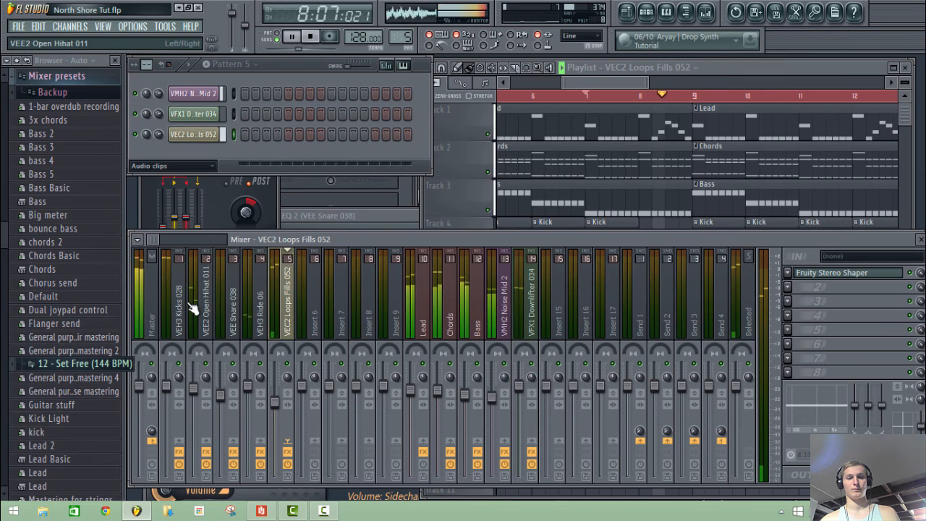
{"action": "left_click", "coordinate": [23, 74]}
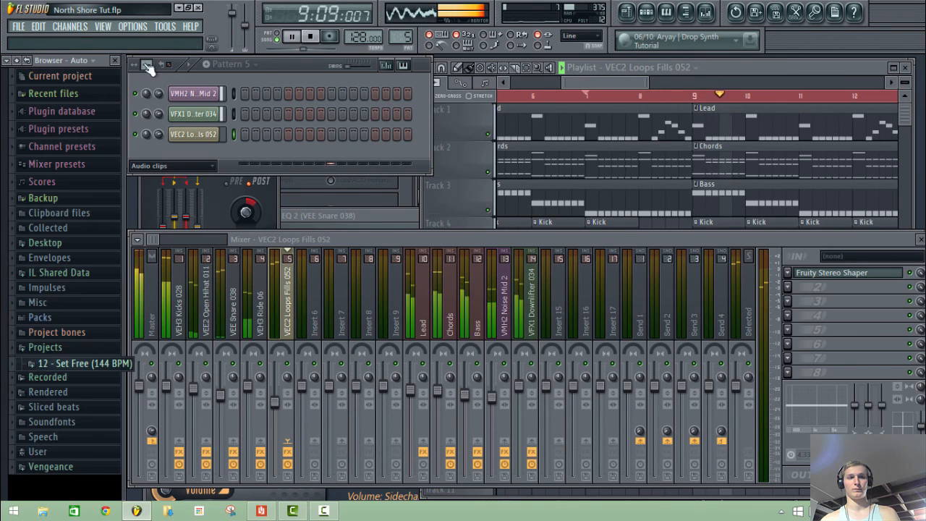
{"action": "left_click", "coordinate": [587, 67]}
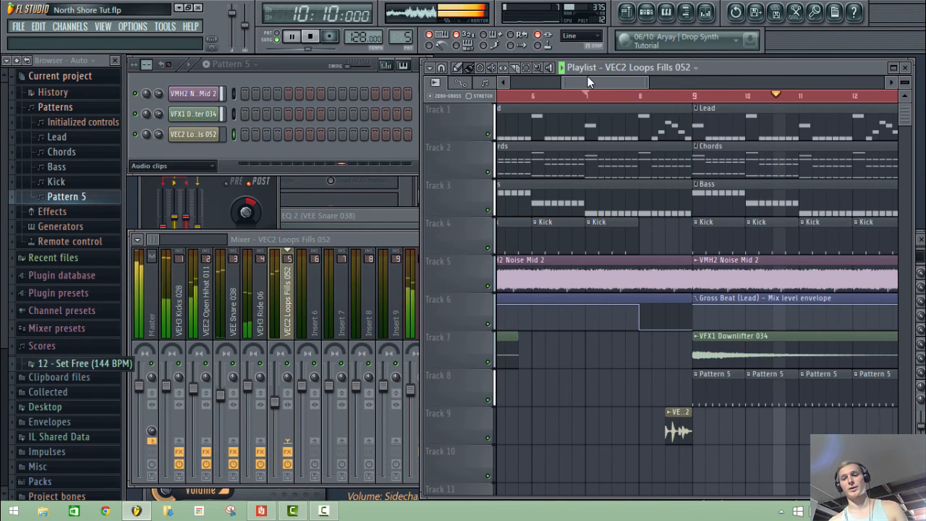
{"action": "key", "text": "space"}
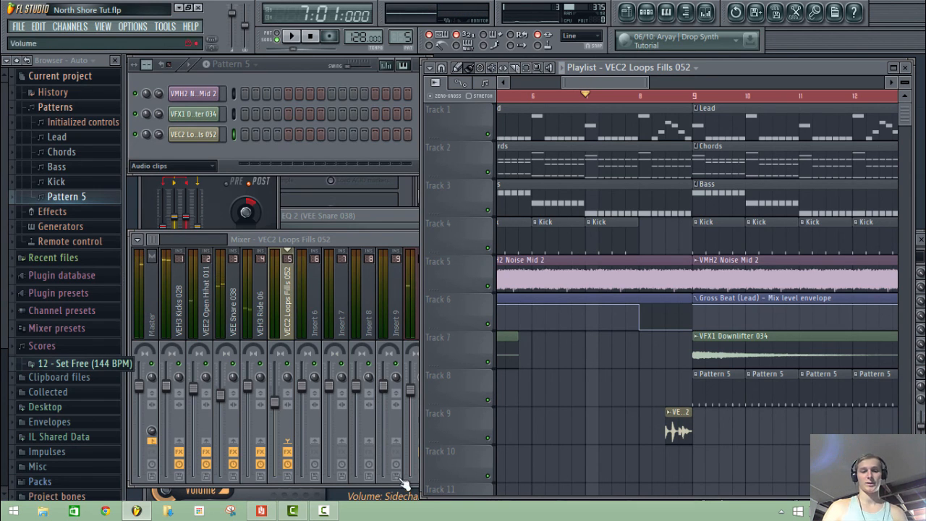
{"action": "left_click", "coordinate": [324, 511]}
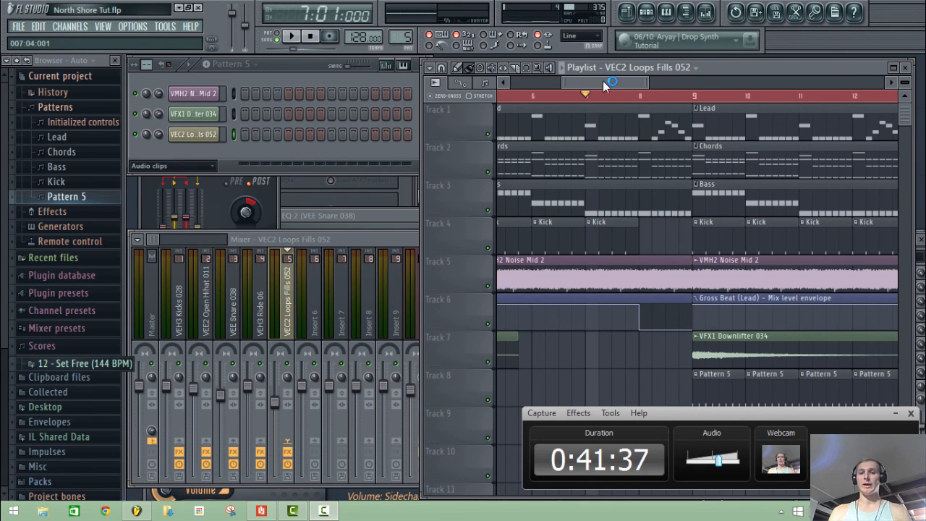
{"action": "left_click", "coordinate": [291, 64]}
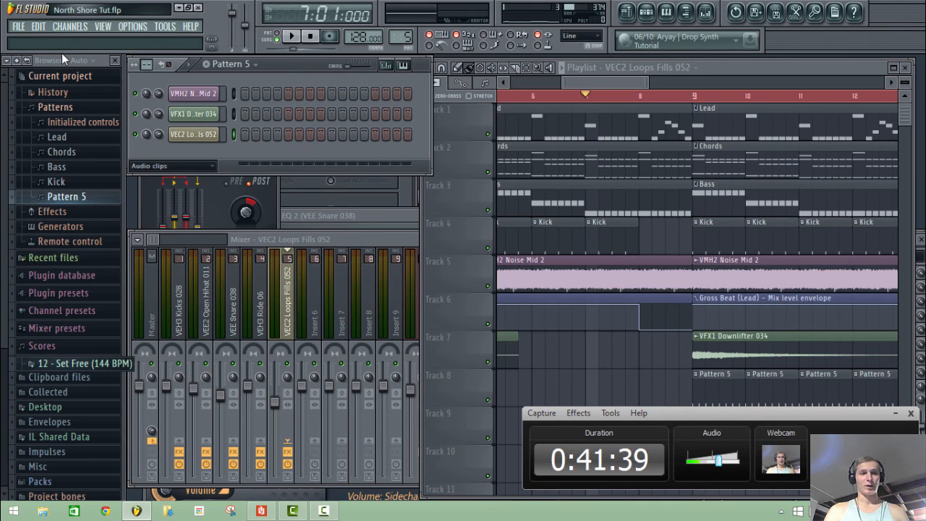
{"action": "left_click", "coordinate": [22, 76]}
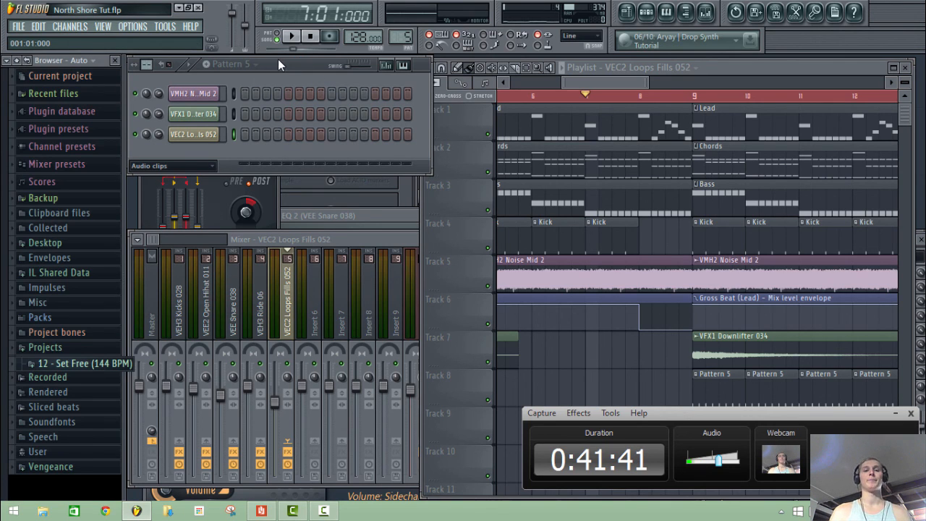
{"action": "left_click", "coordinate": [277, 61]}
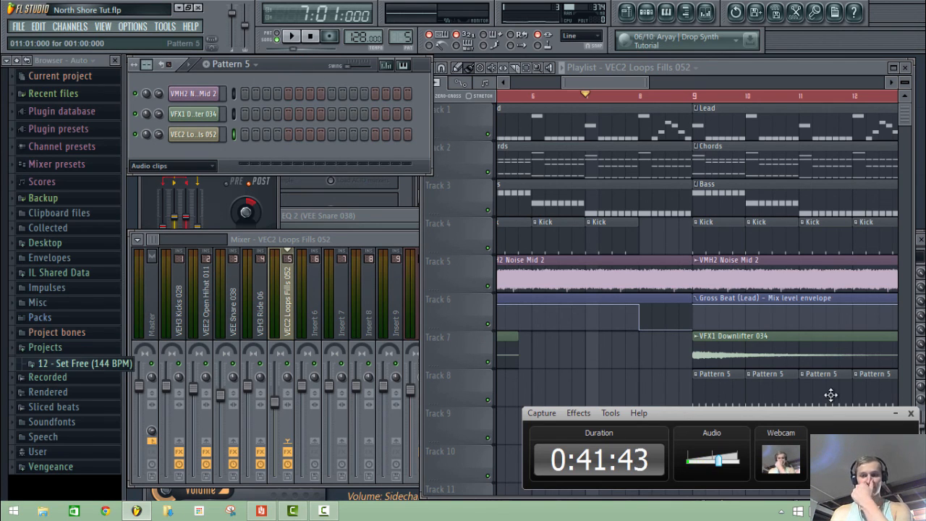